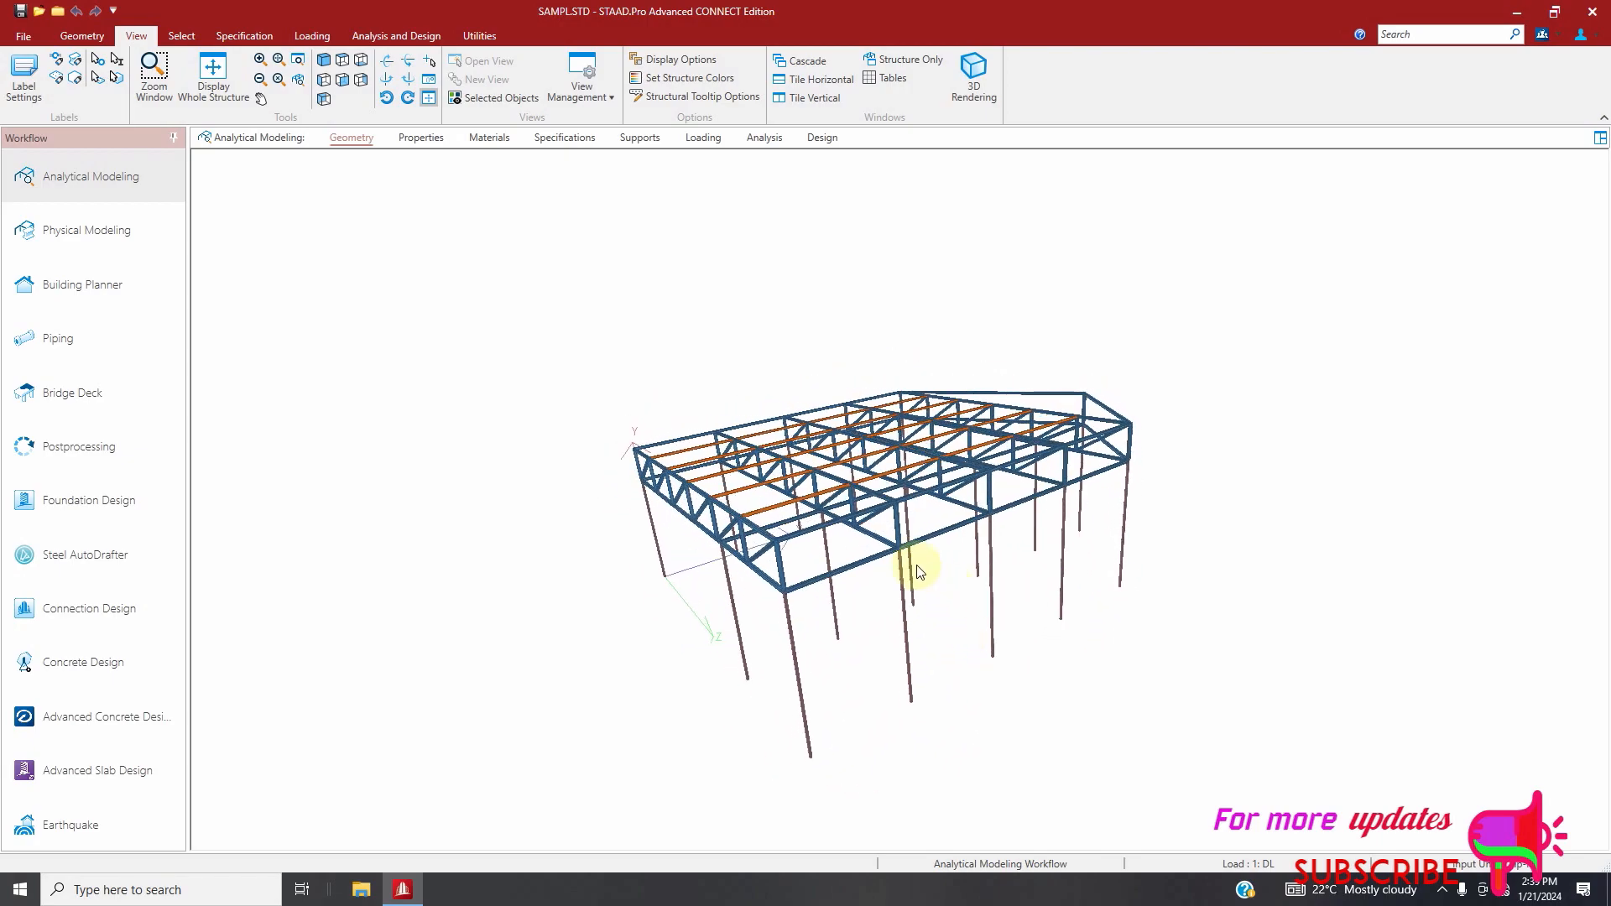
Close the 3D rendering and examine the structure in the labelled wireframe view
click(1599, 140)
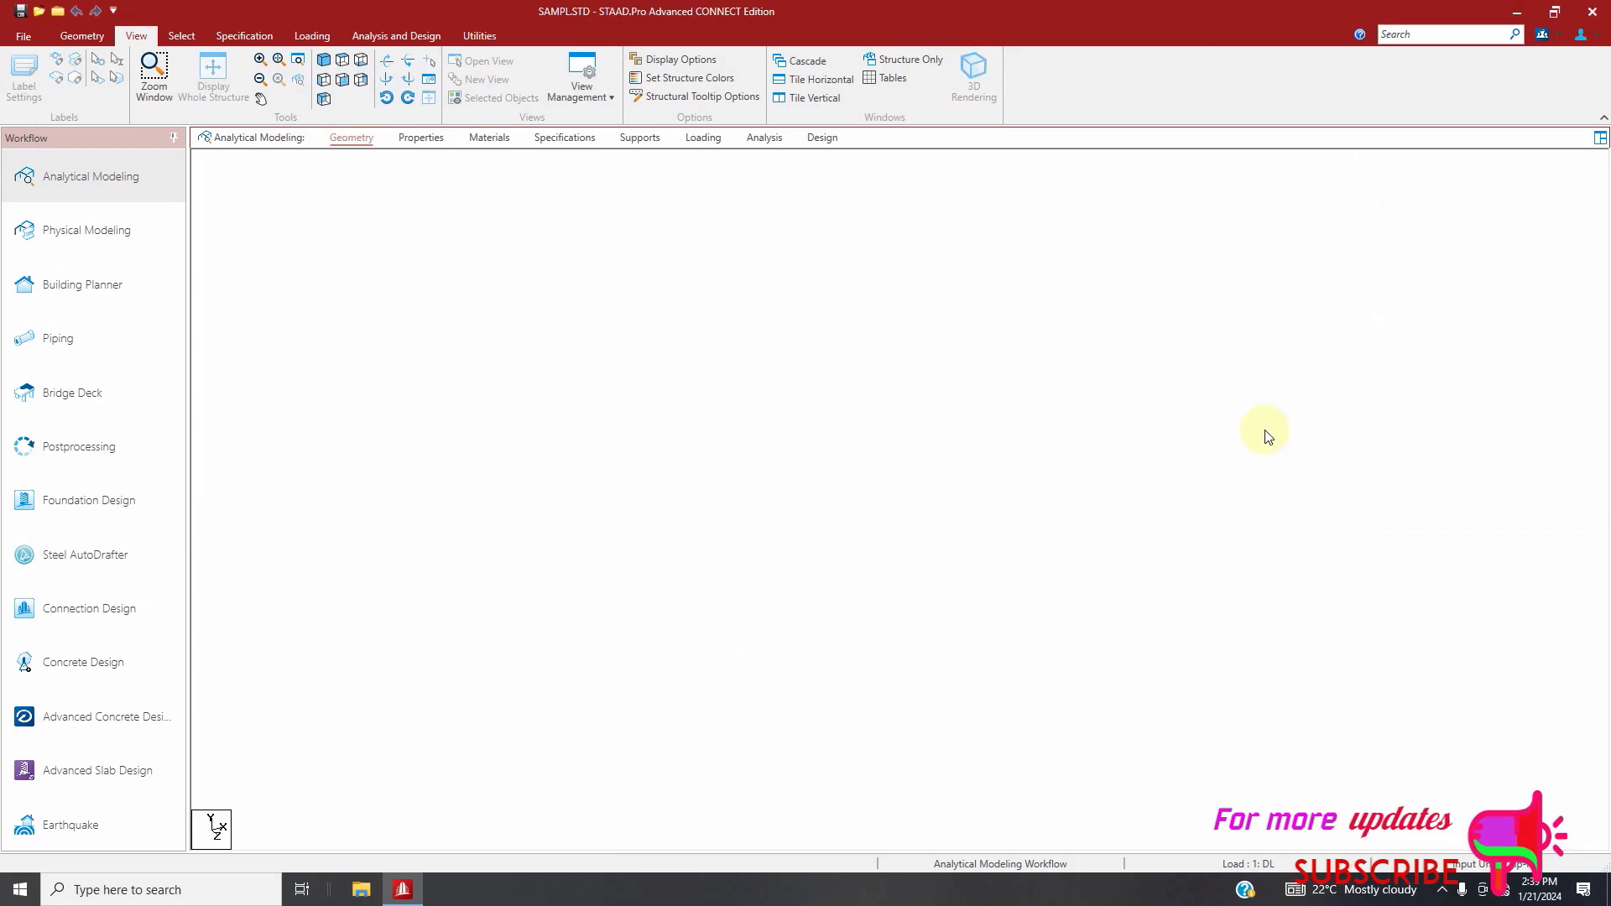
scroll(765, 663, up, 4)
scroll(678, 669, down, 2)
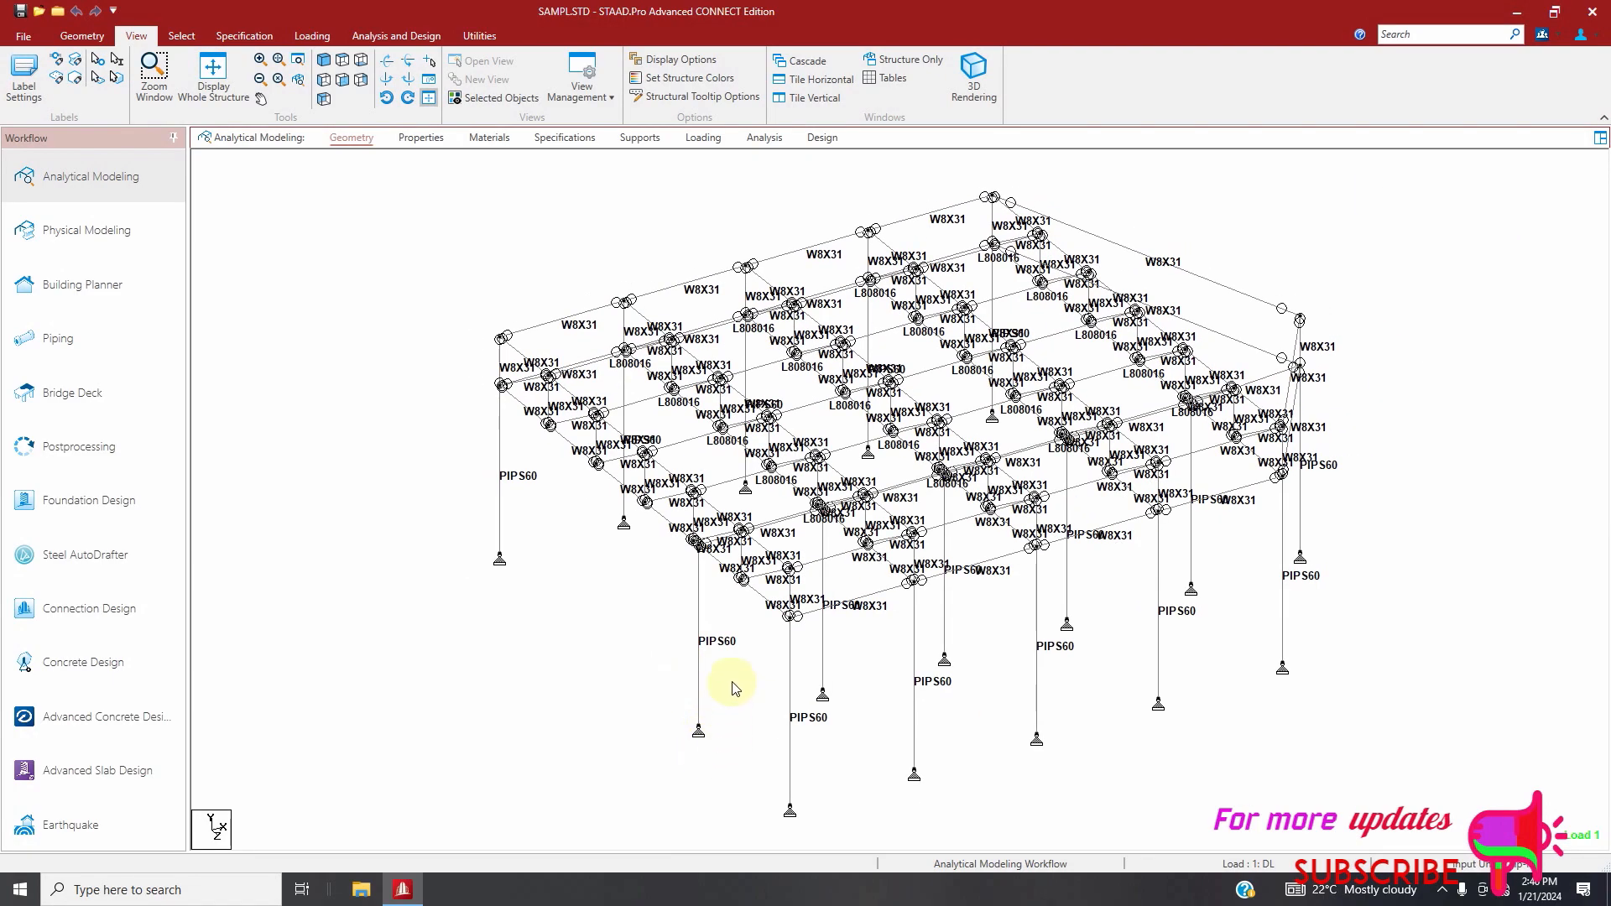
scroll(500, 411, up, 1)
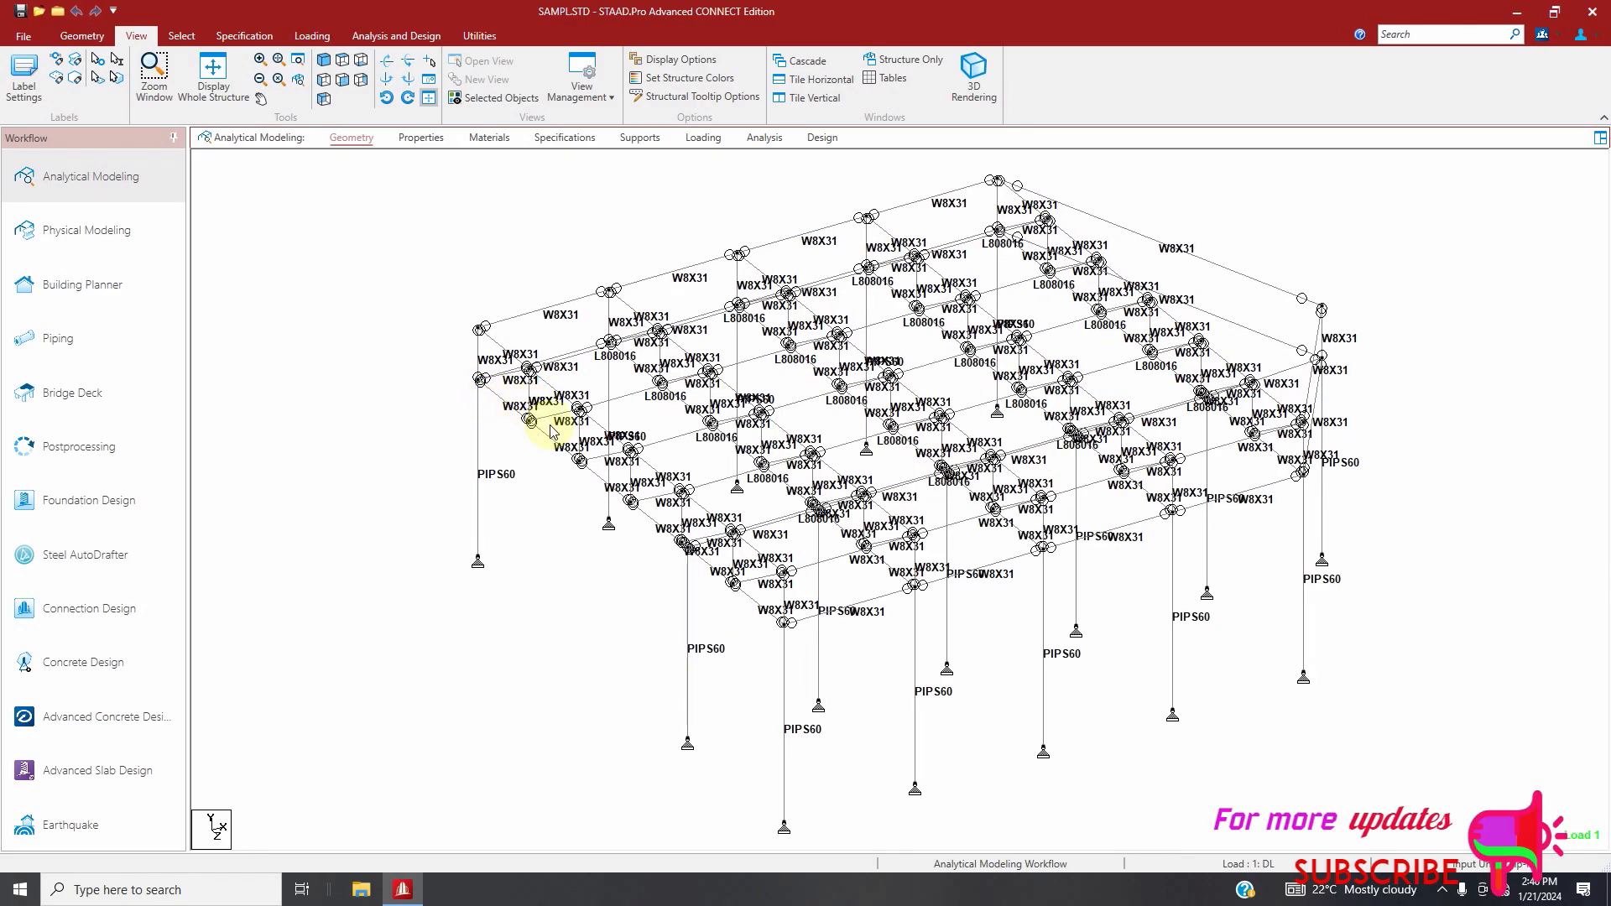
mouse_move(551, 421)
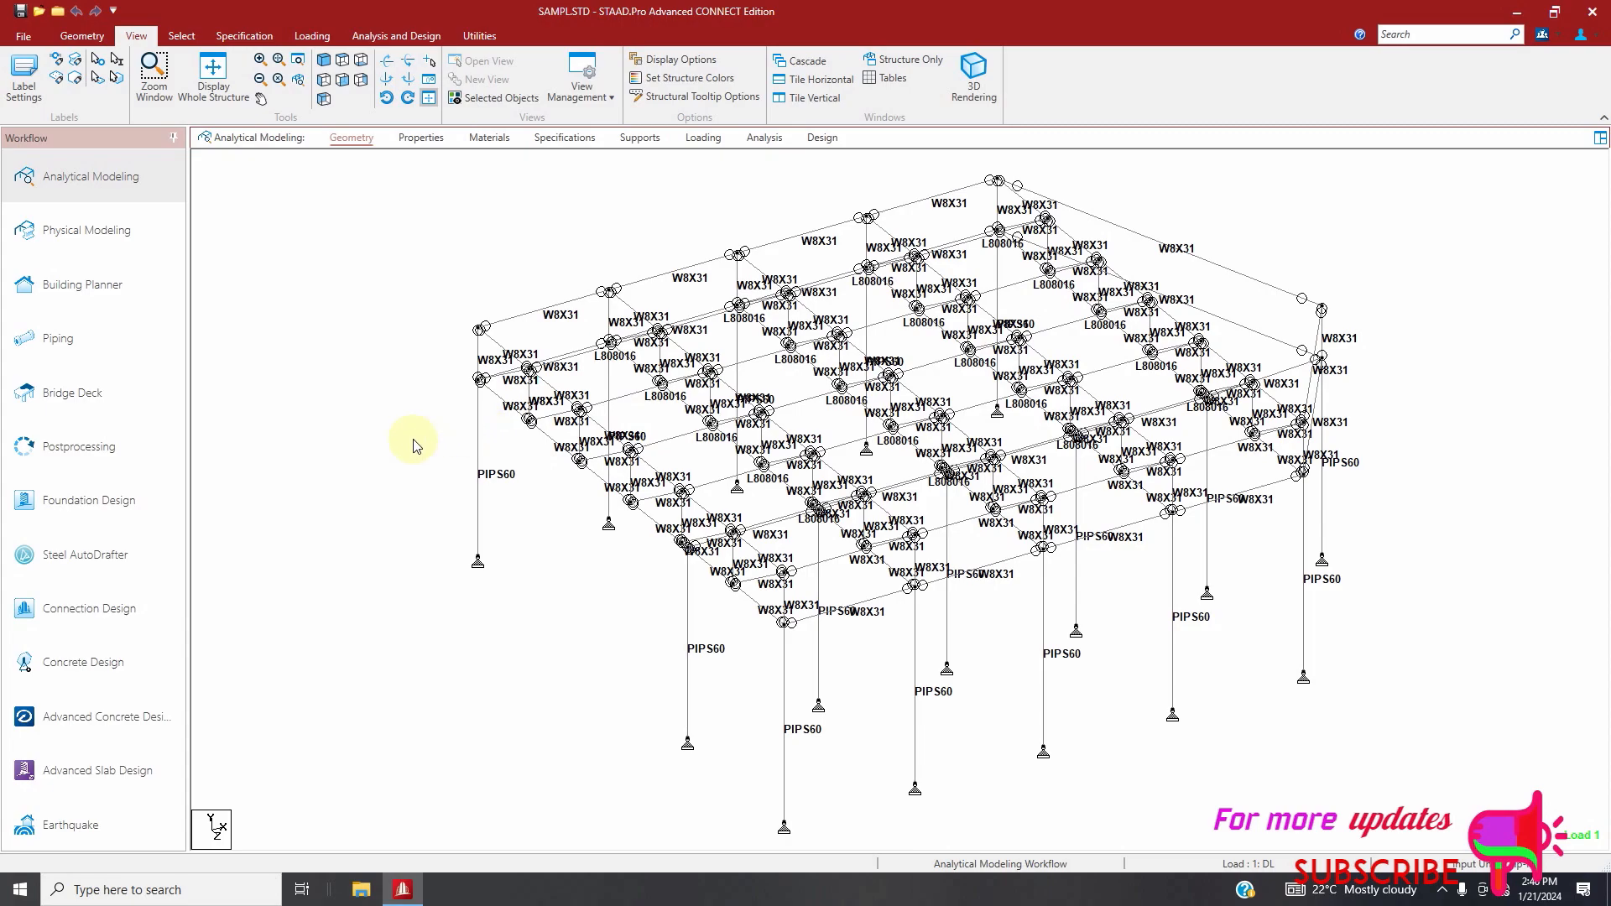
scroll(432, 430, down, 1)
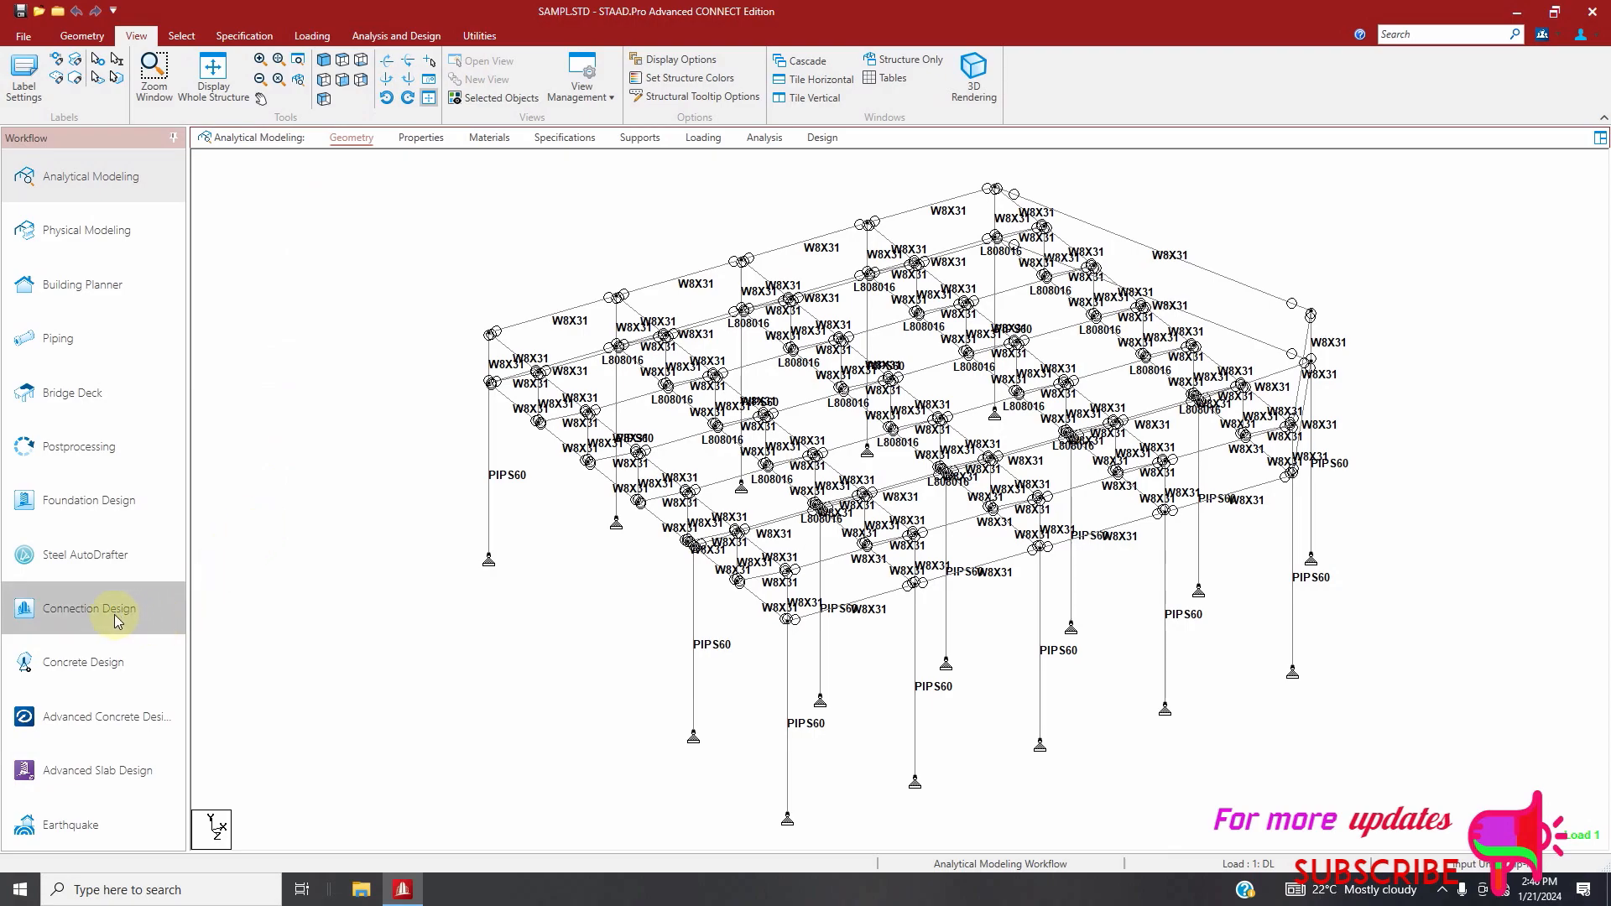
Switch to the Connection Design workflow, dismiss the RAM Connection validation, and review the list of assigned connections
click(70, 613)
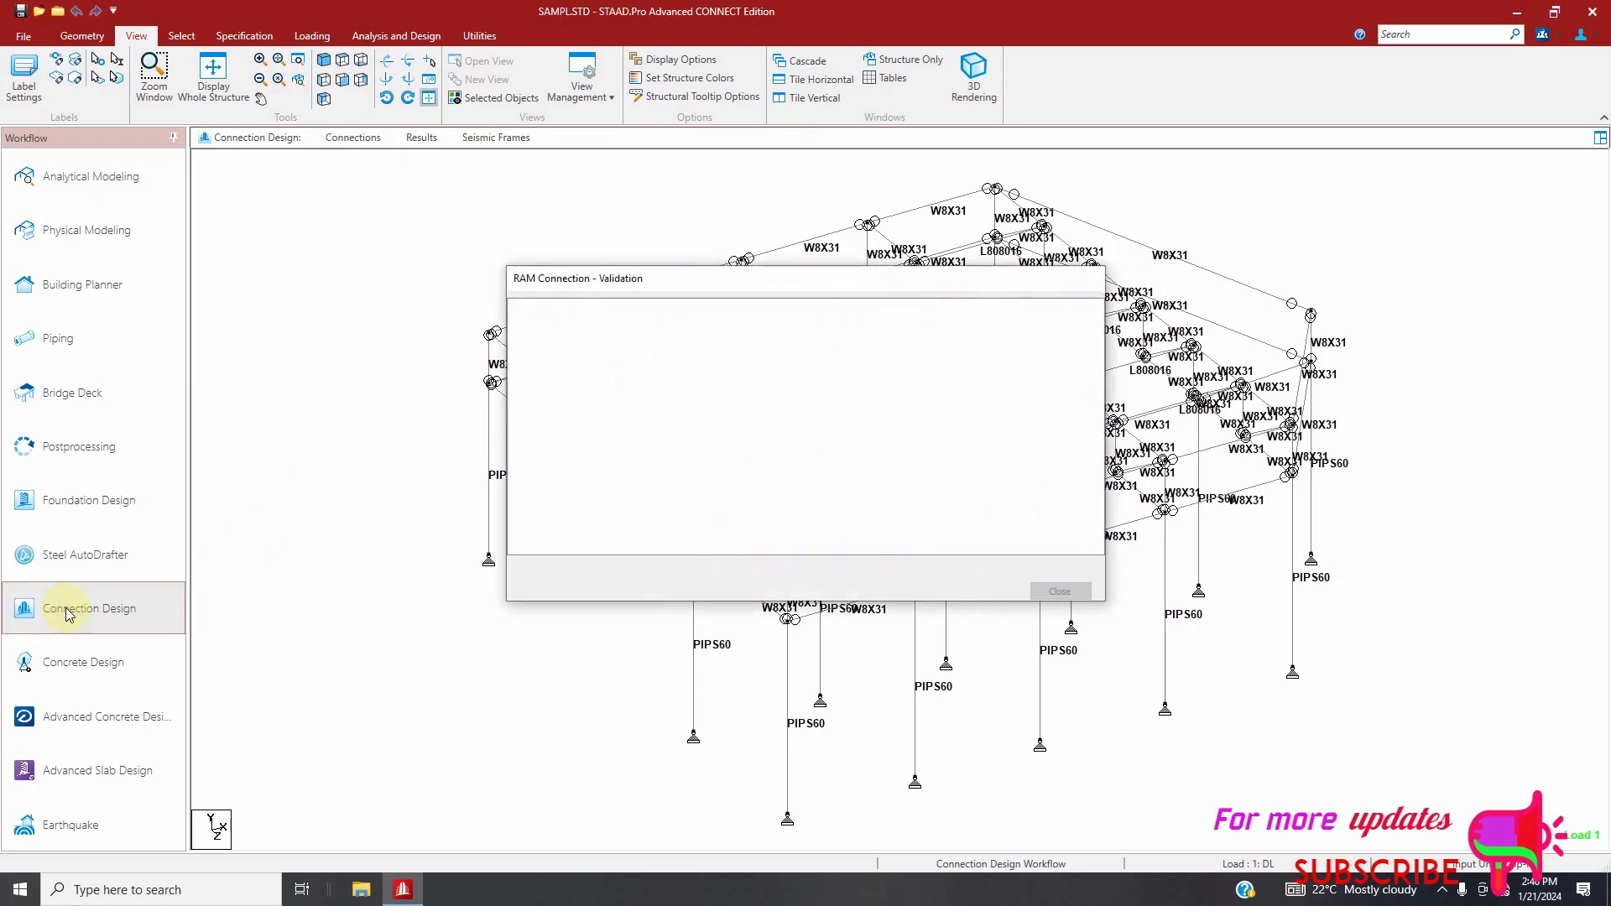
click(1069, 592)
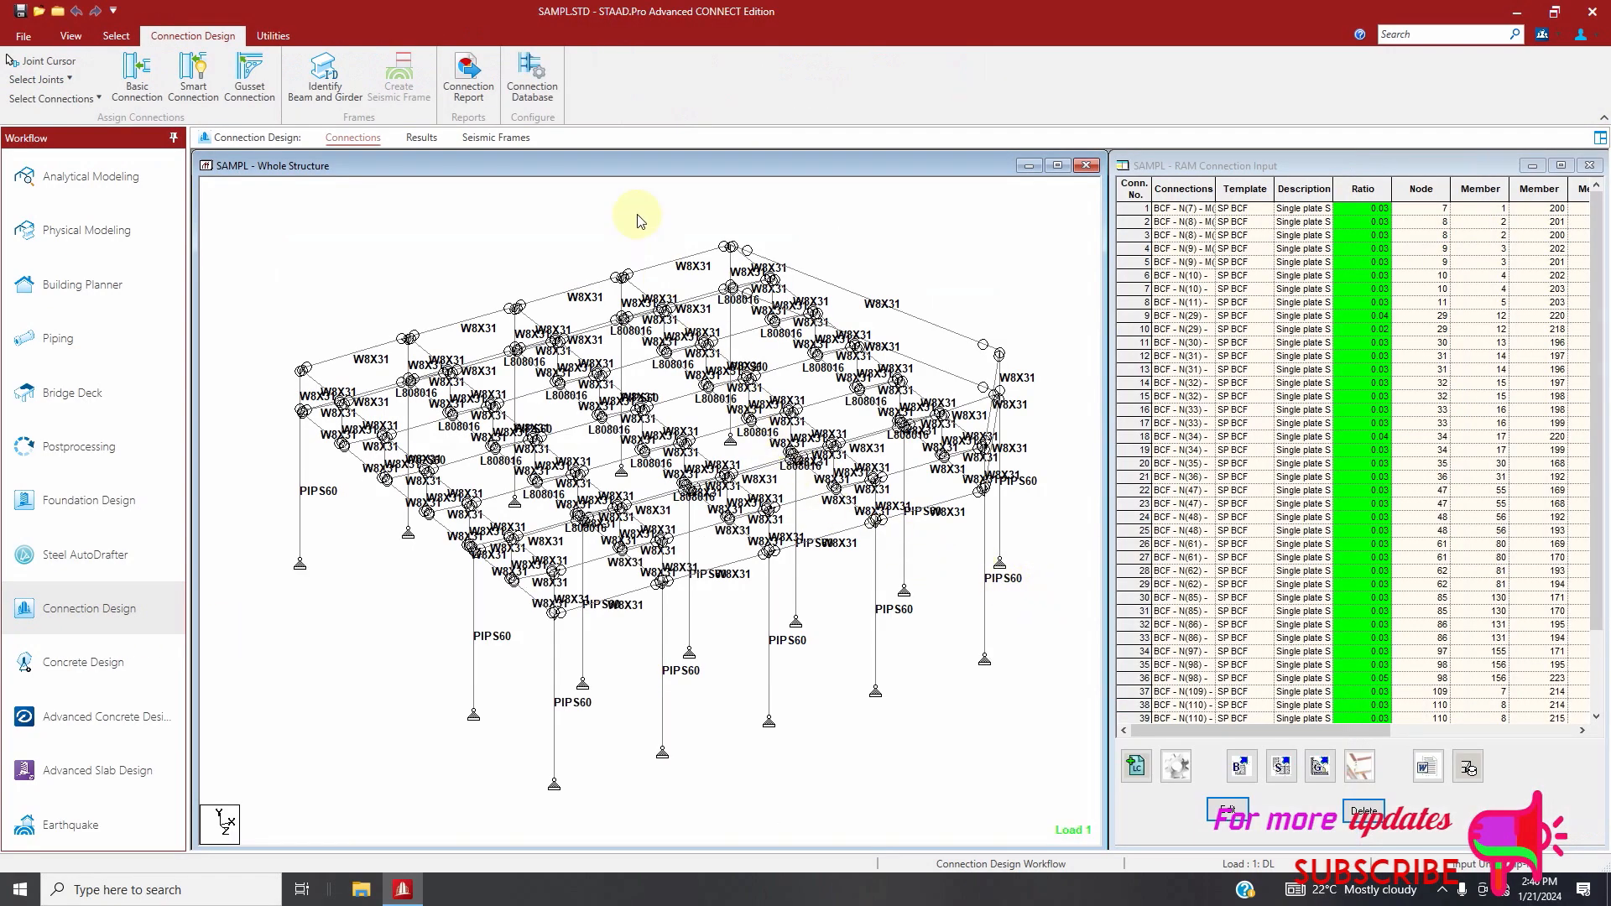
scroll(1197, 428, down, 3)
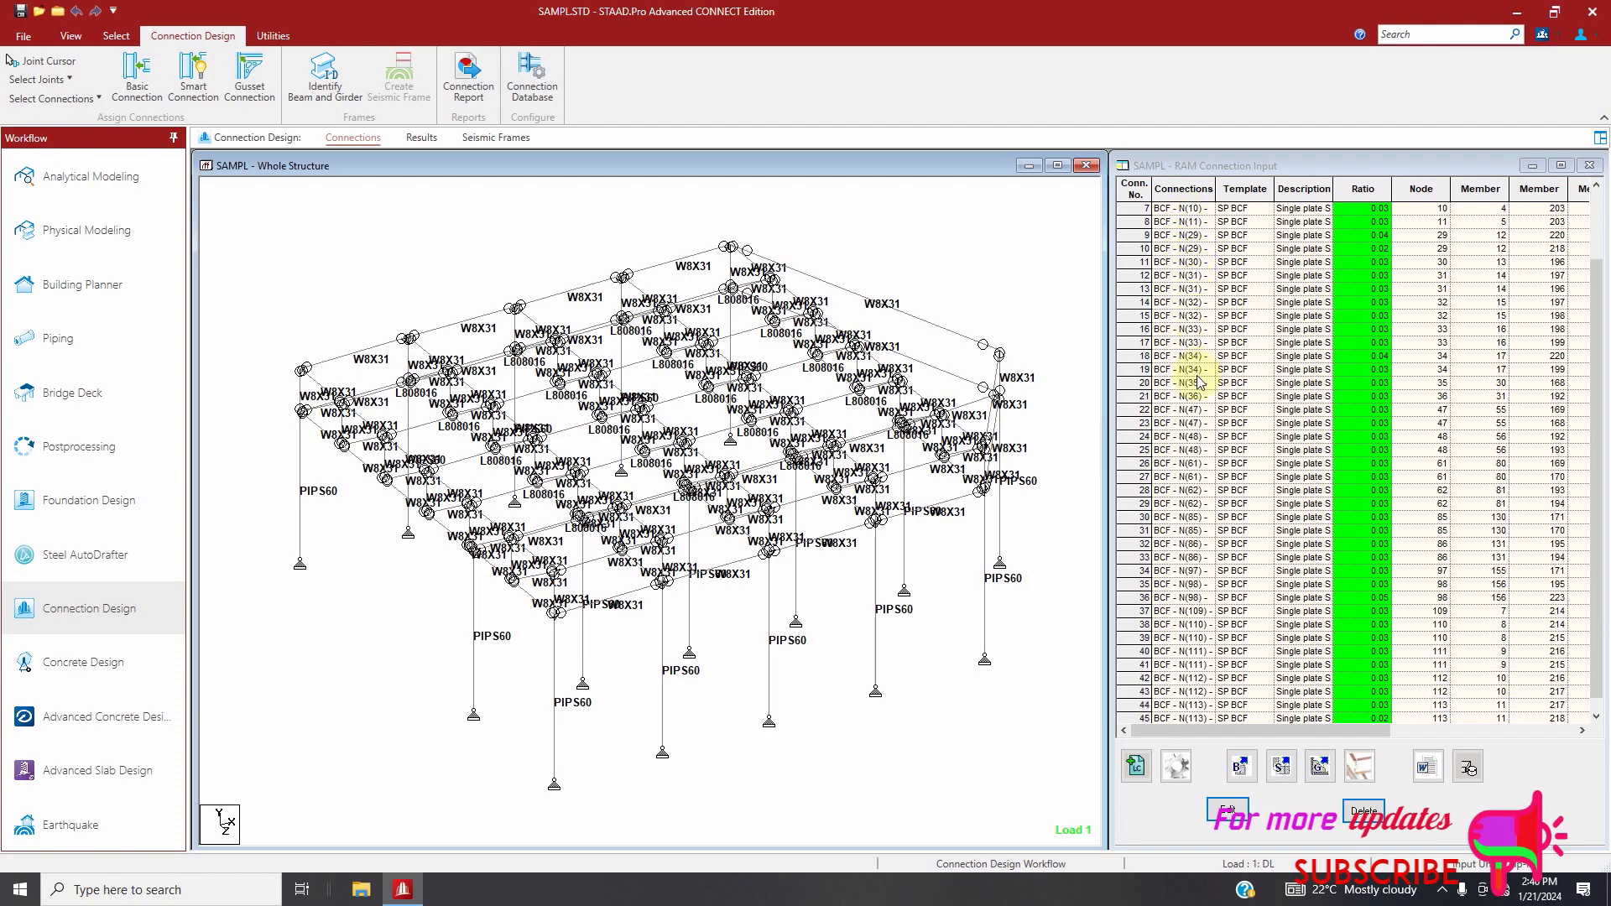
scroll(1197, 428, up, 3)
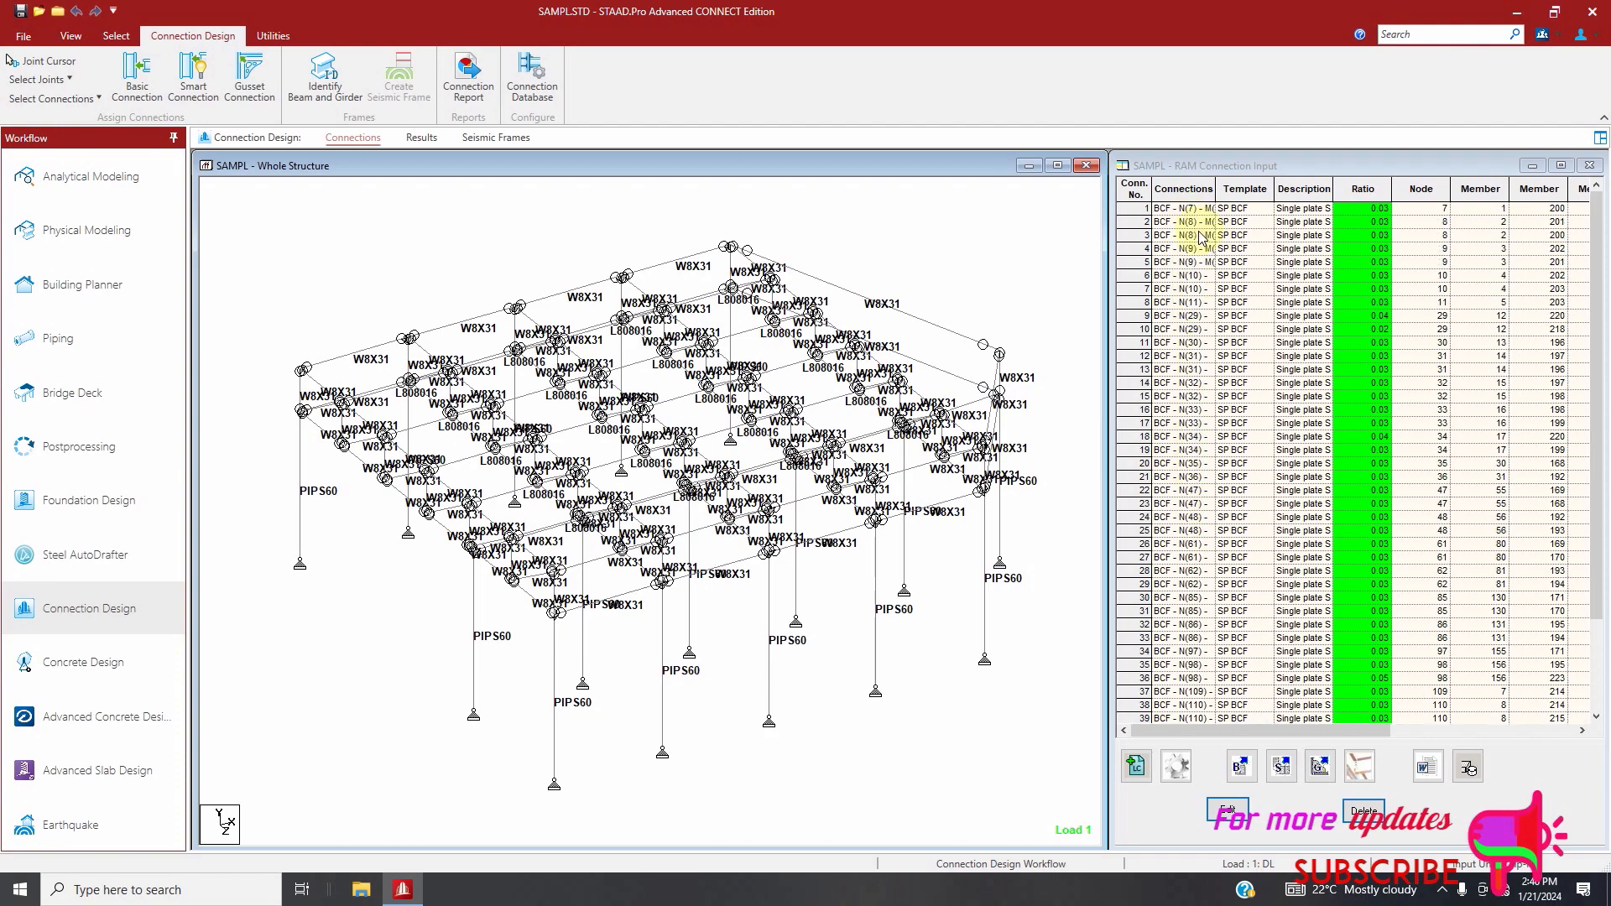
Delete all the connections in the RAM Connection Input table and confirm the deletion
click(1171, 218)
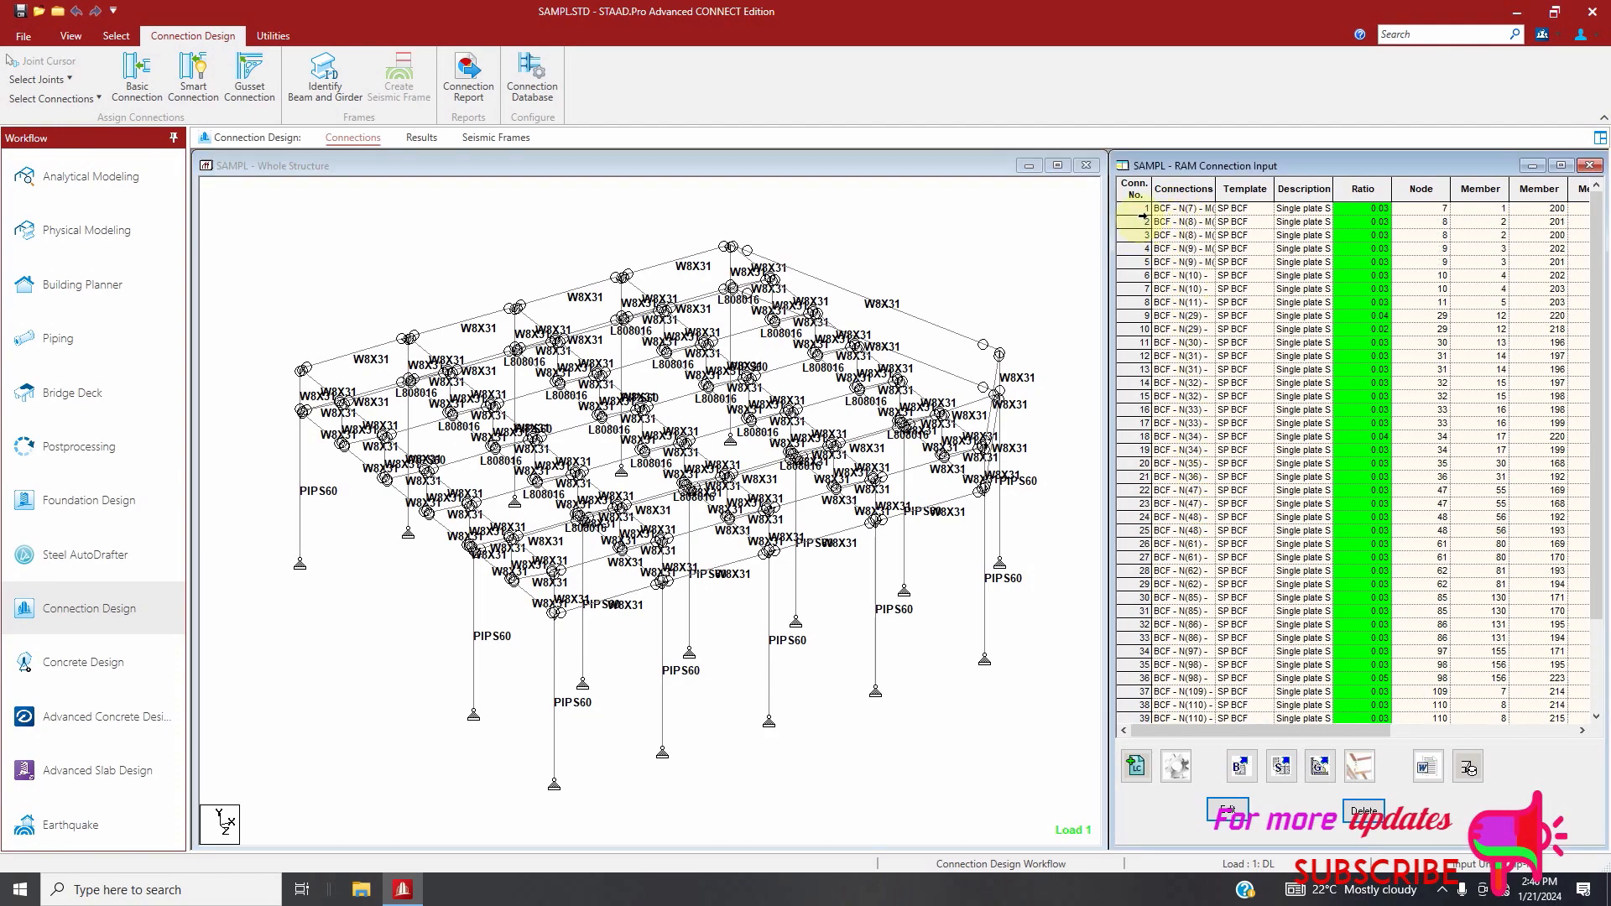
drag(1140, 220, 1259, 759)
click(1364, 811)
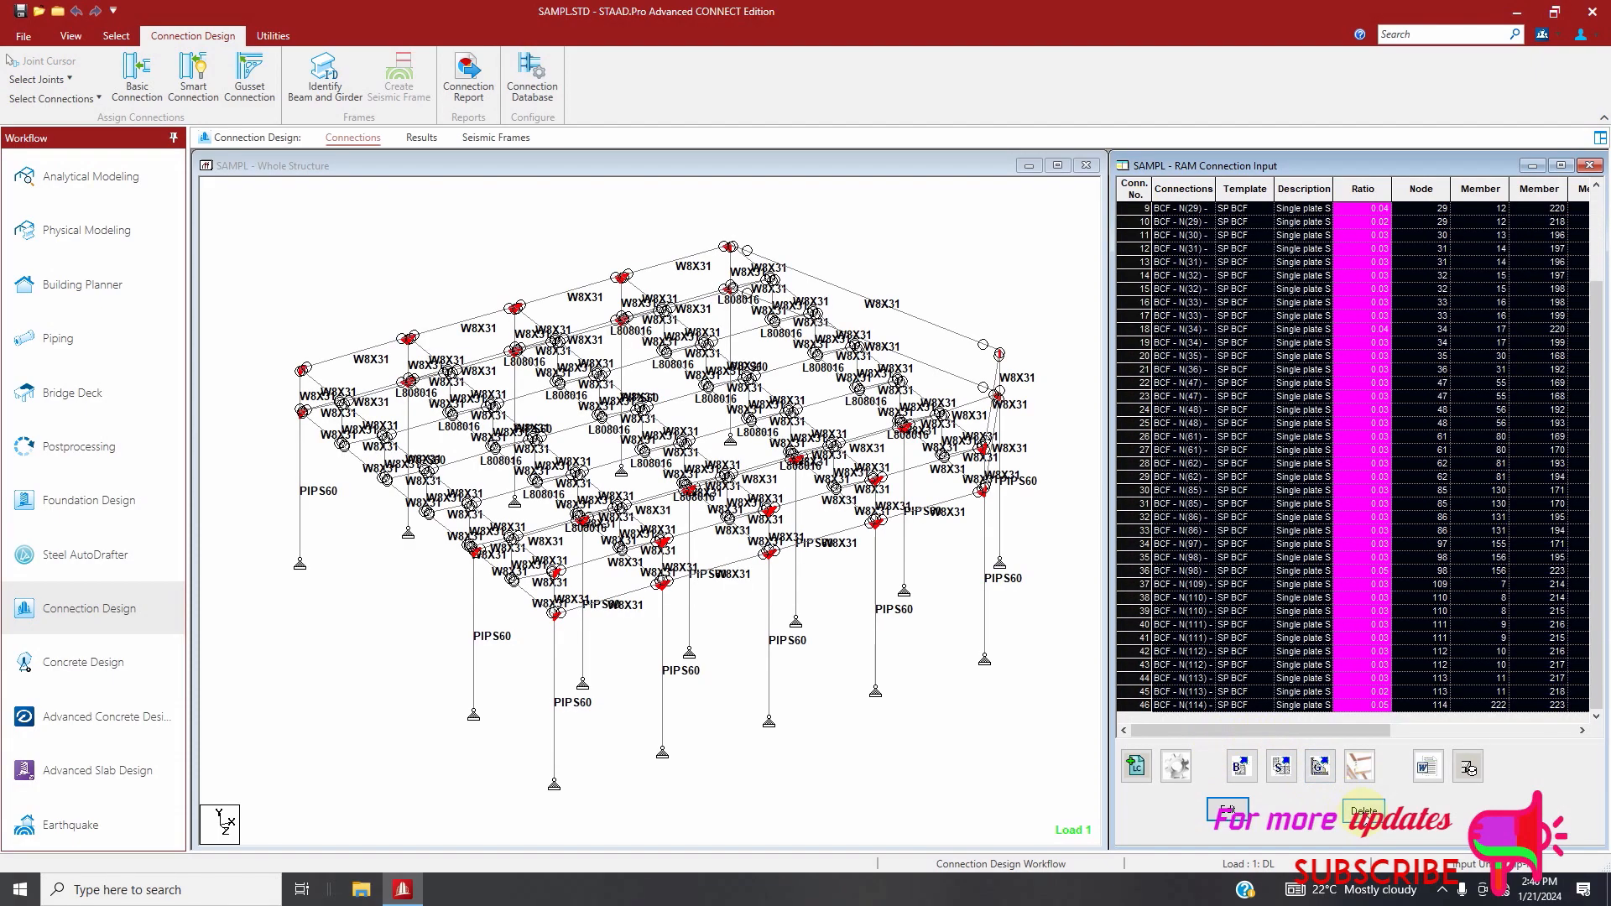
click(793, 479)
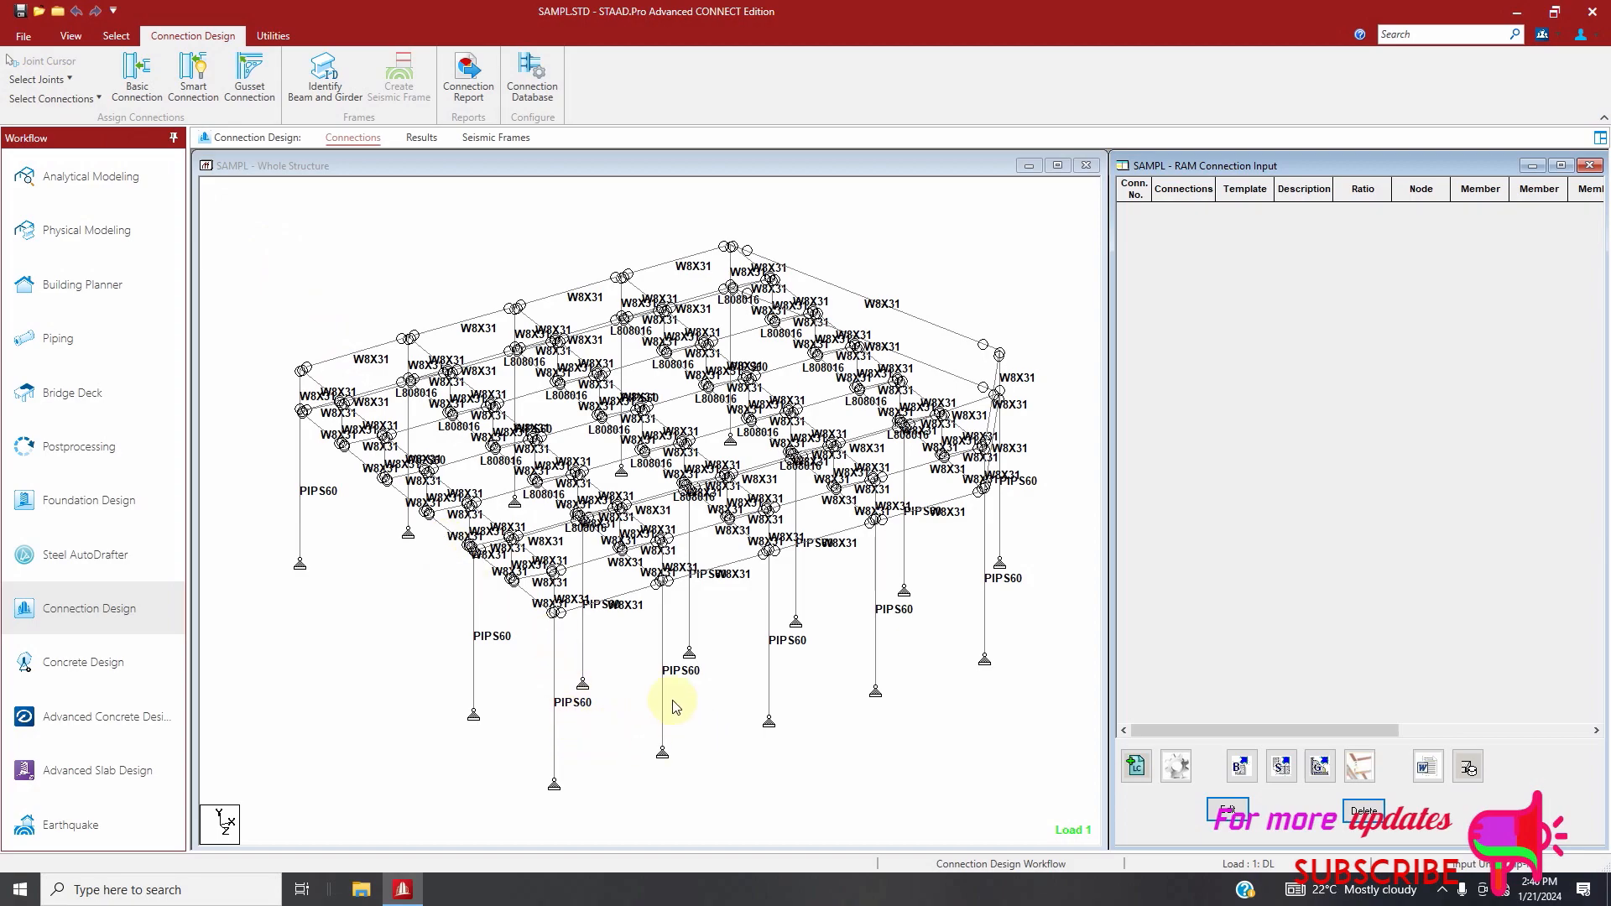
scroll(673, 706, down, 1)
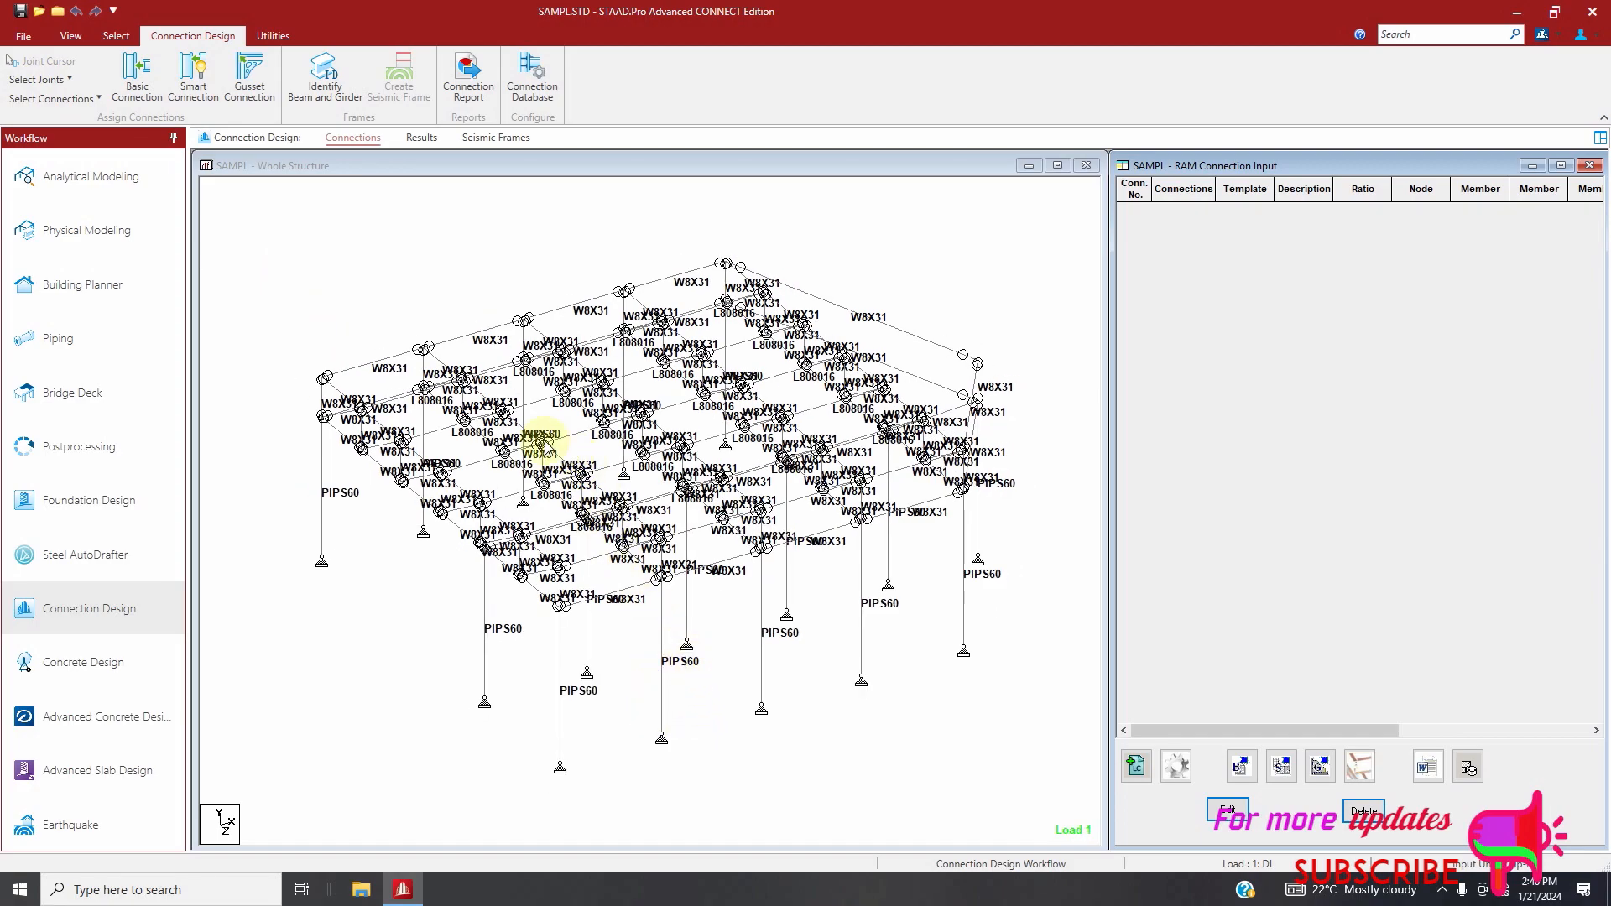
Return to the Analytical Modeling workflow and select the failed beams to examine where they are in the structure
click(82, 183)
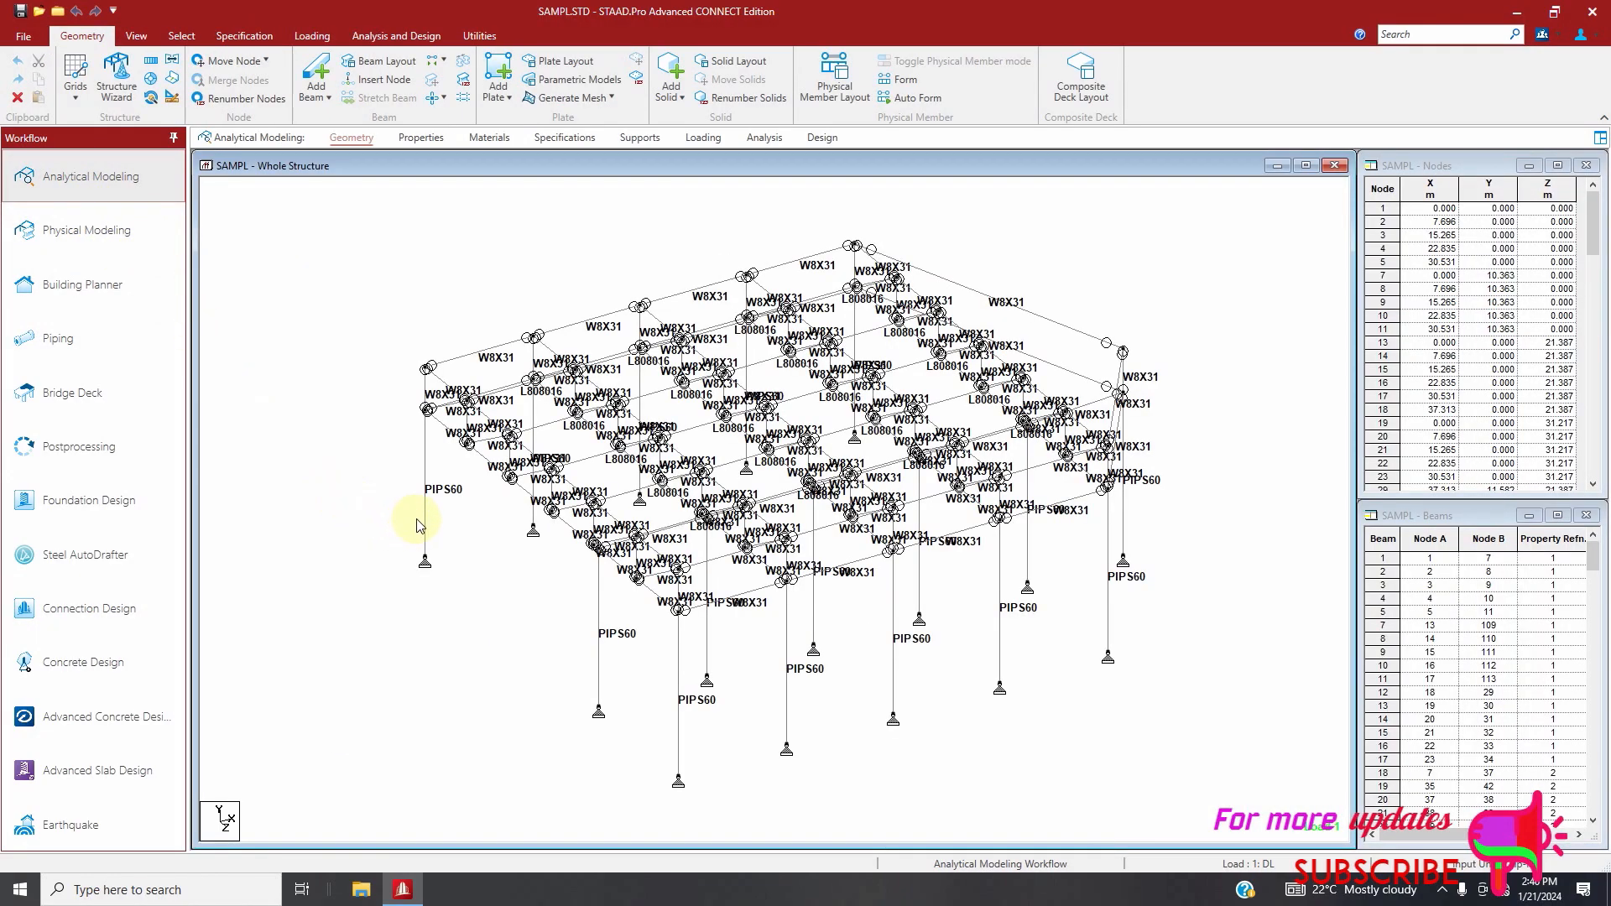
click(182, 38)
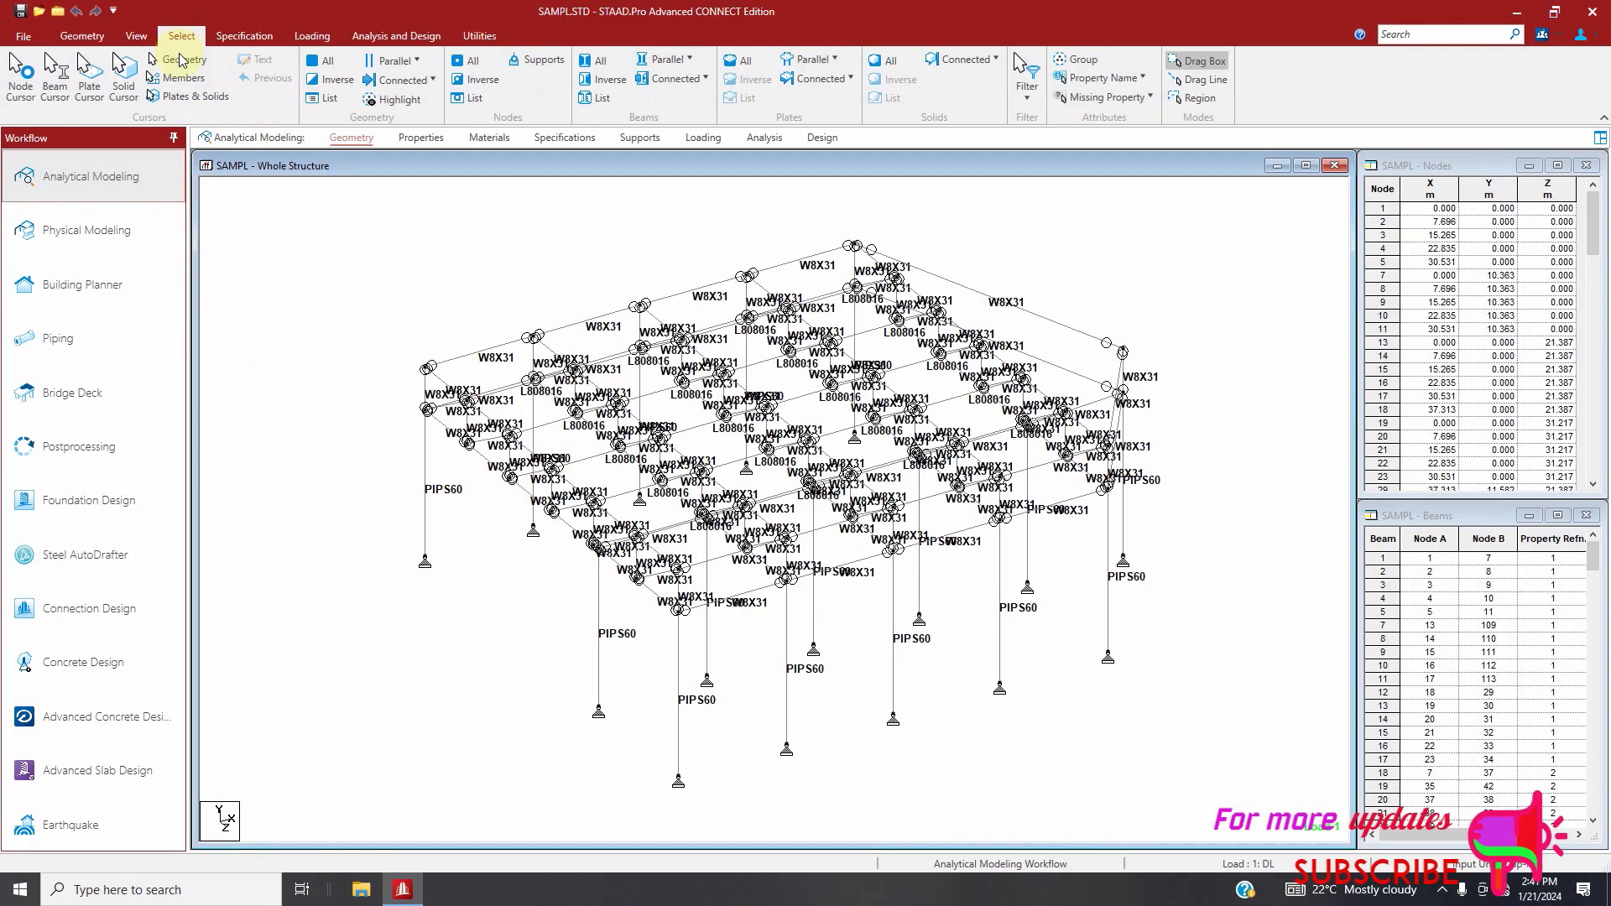
click(1107, 81)
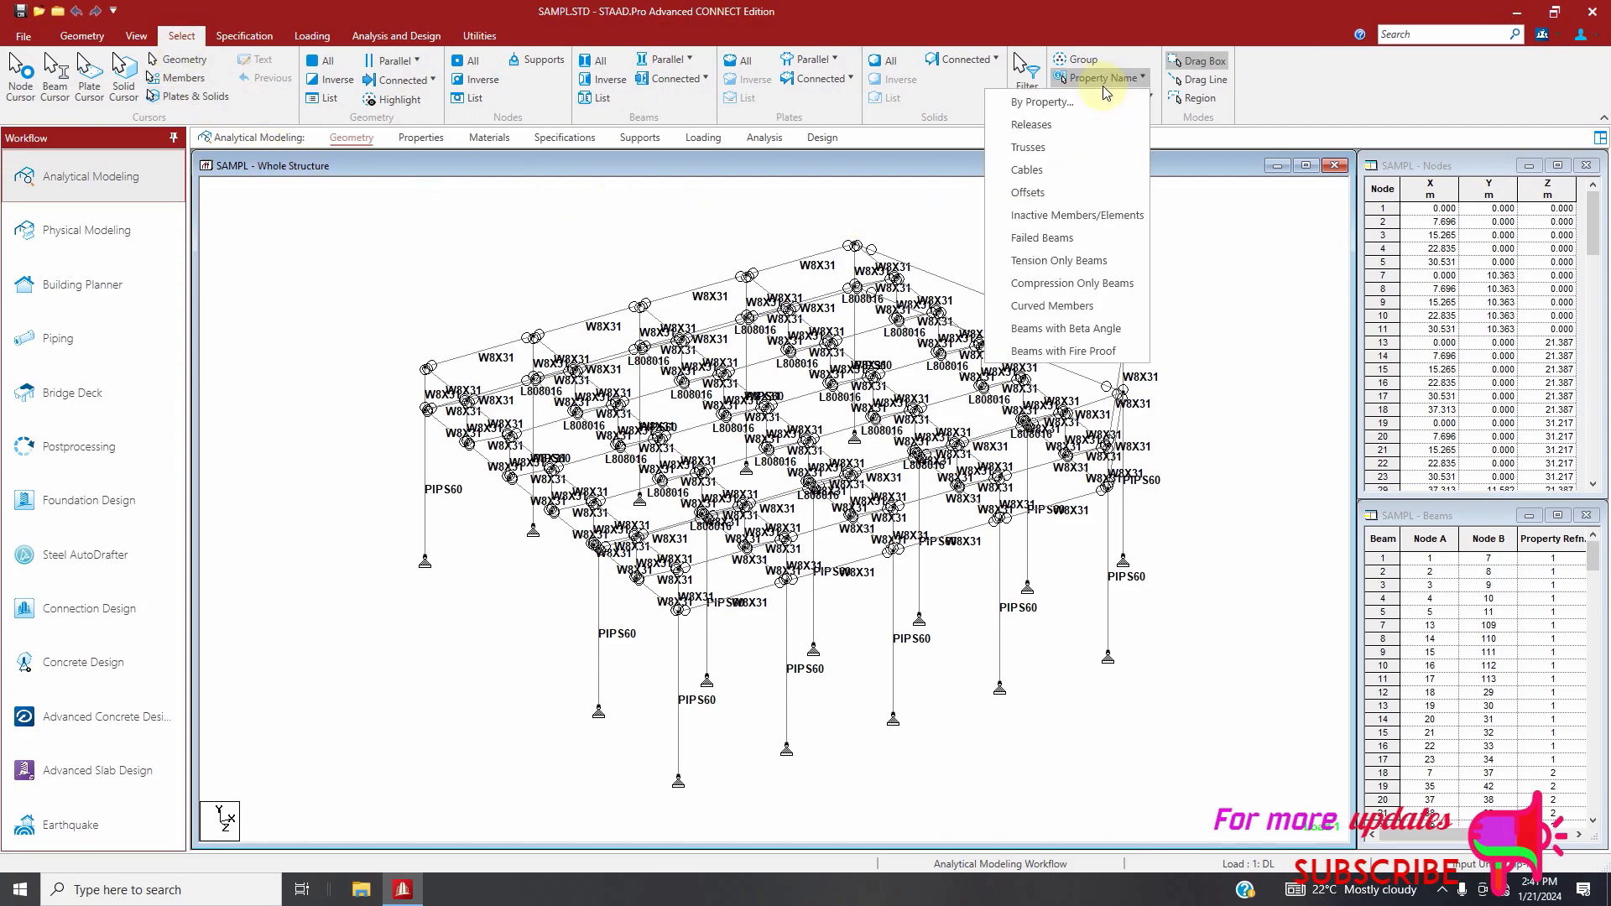
click(1086, 237)
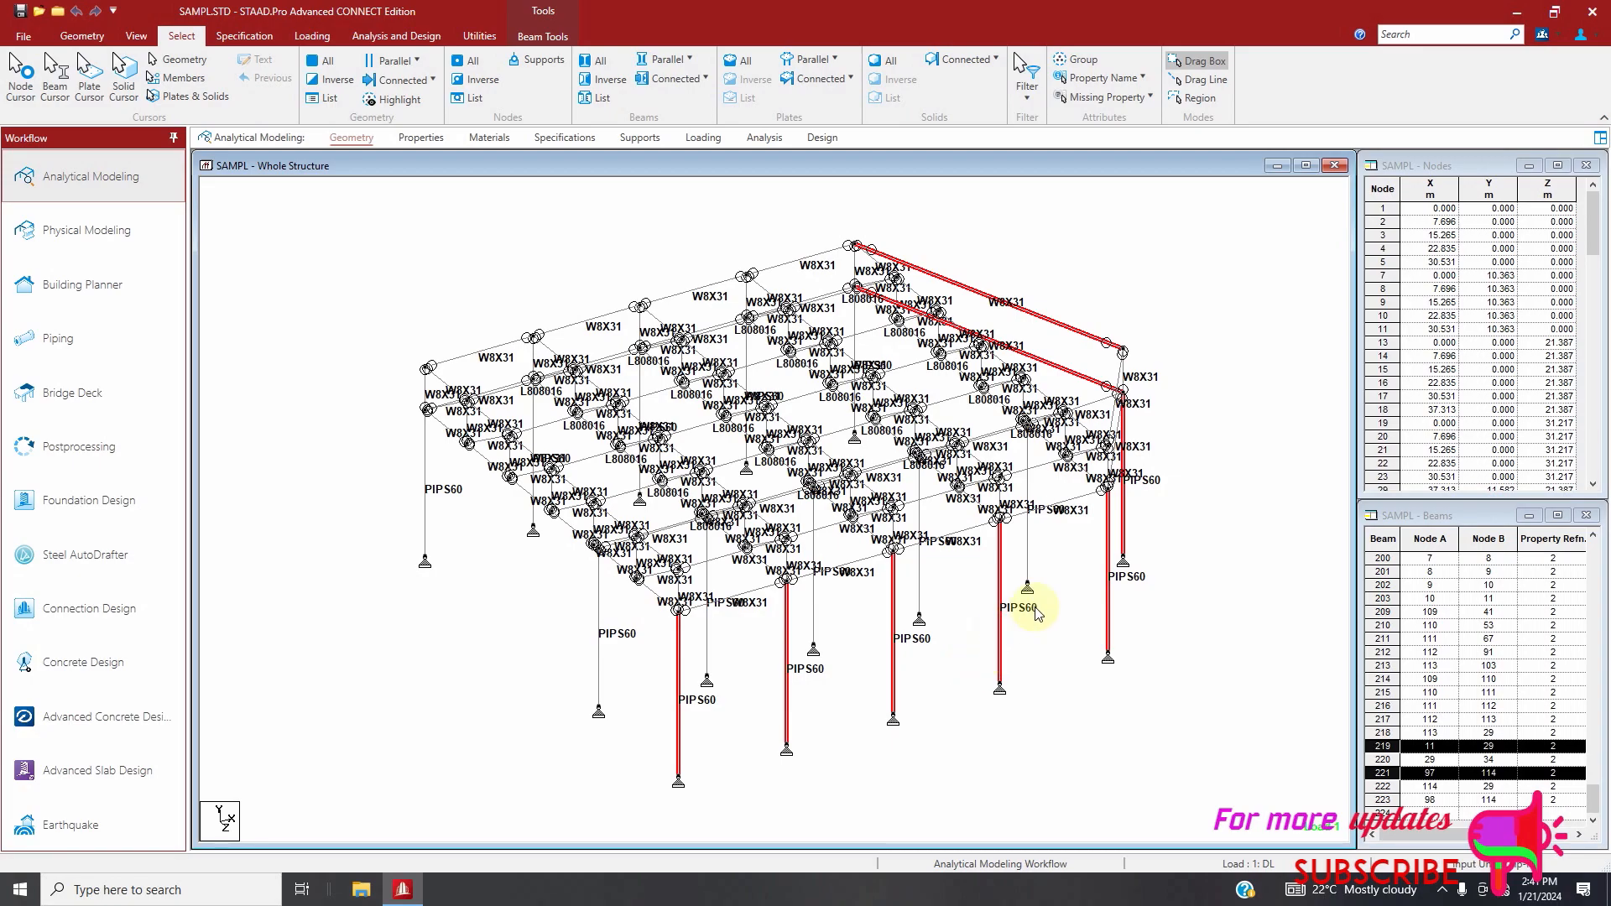
scroll(1074, 334, up, 2)
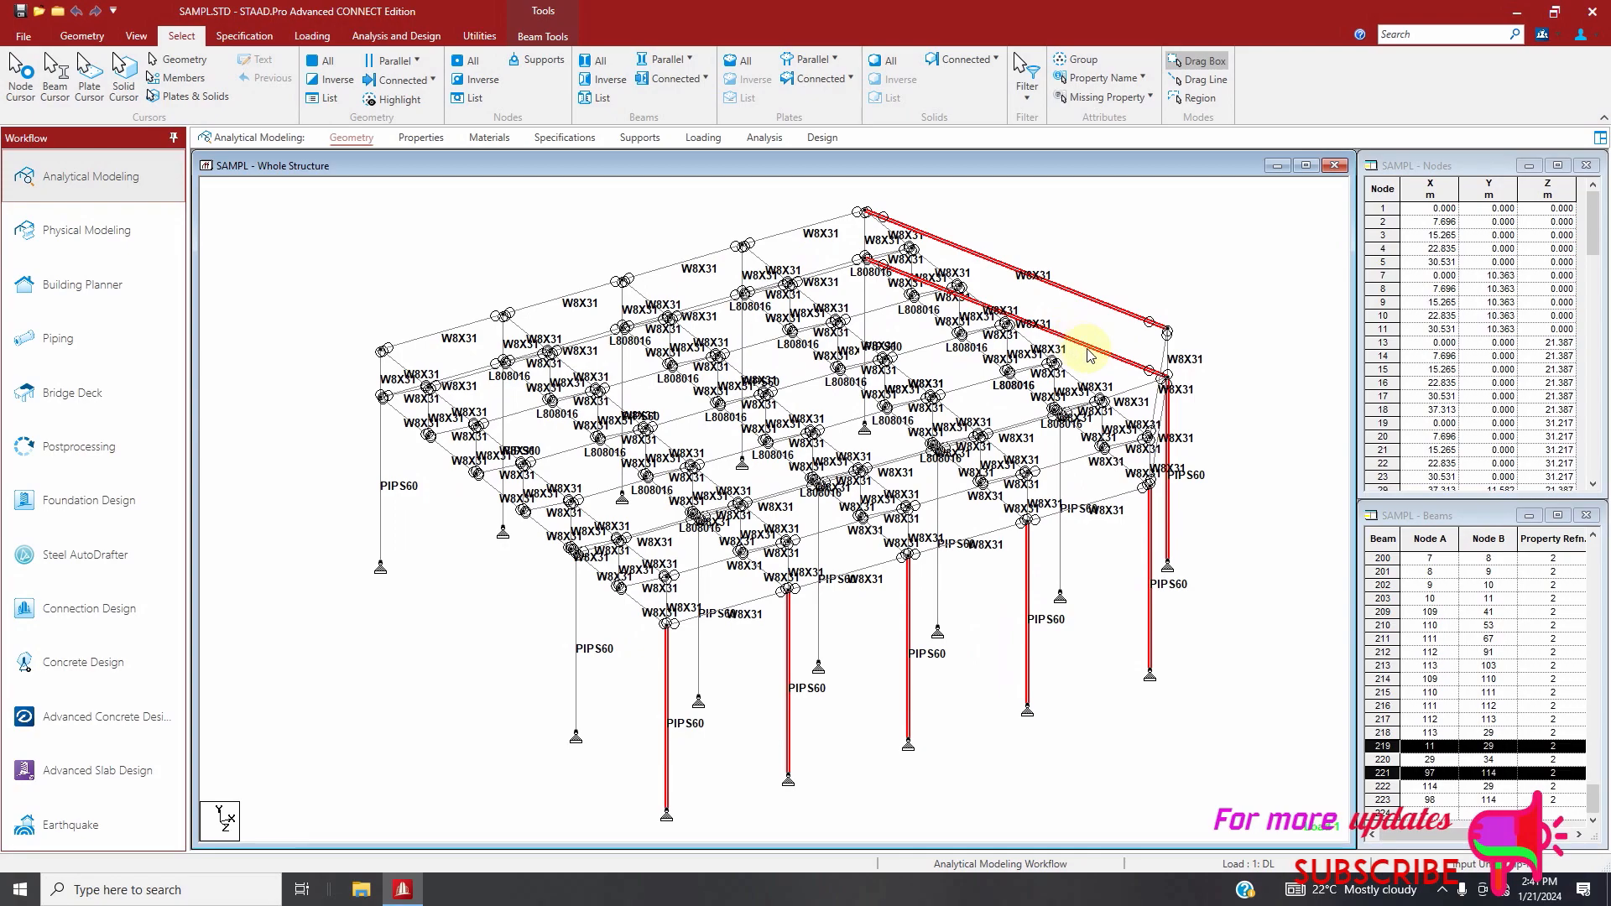
scroll(974, 314, down, 2)
scroll(1137, 384, up, 1)
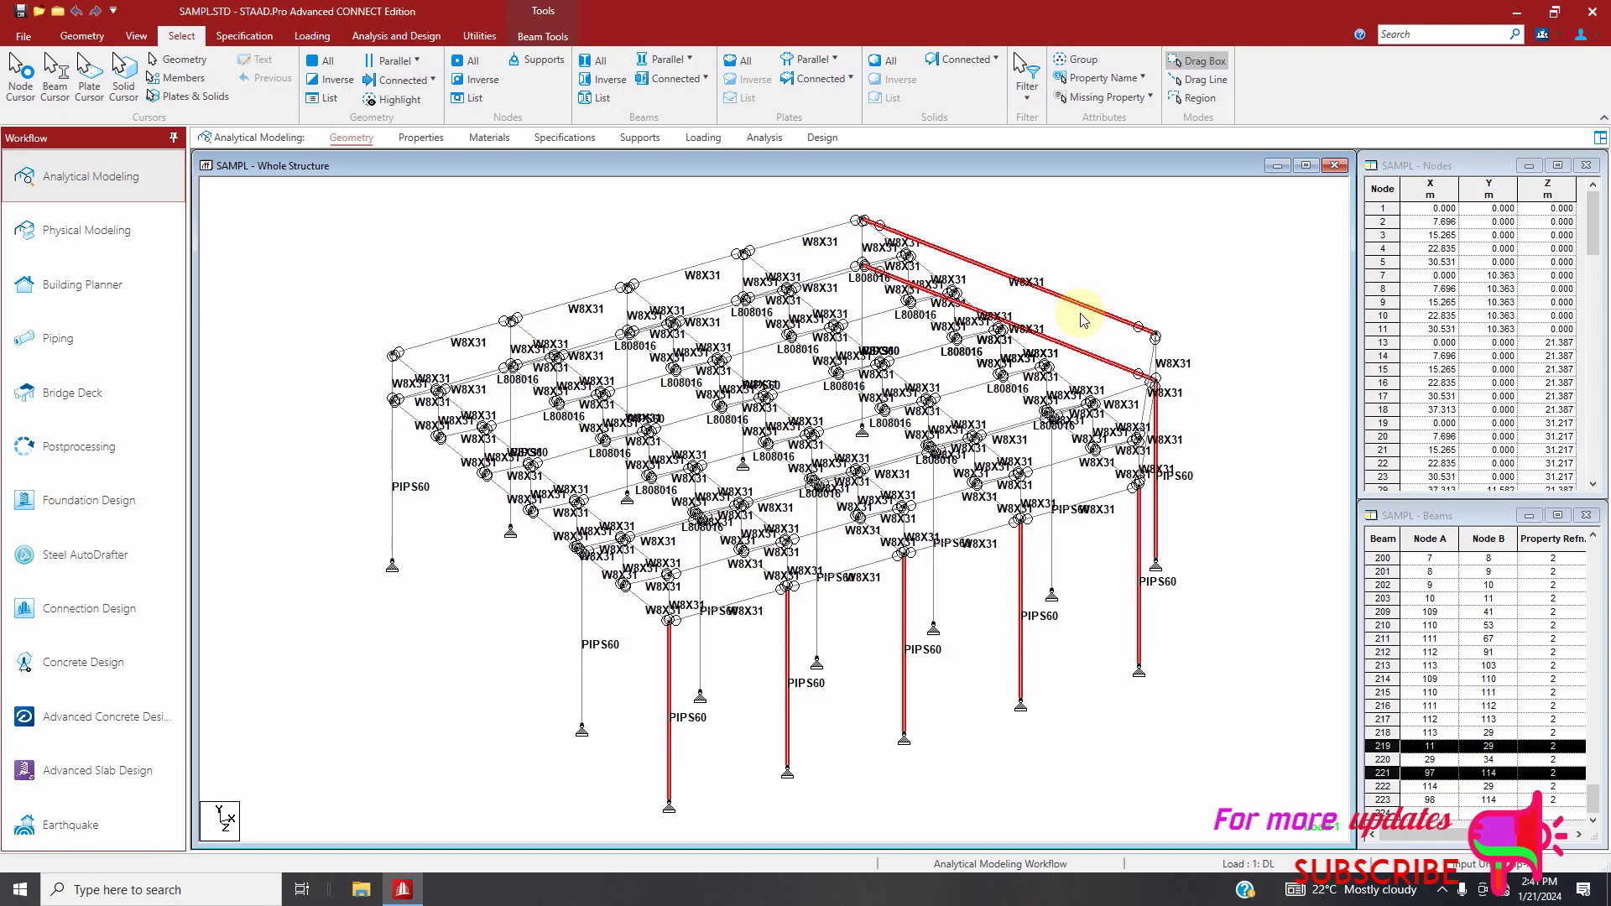
scroll(797, 449, down, 2)
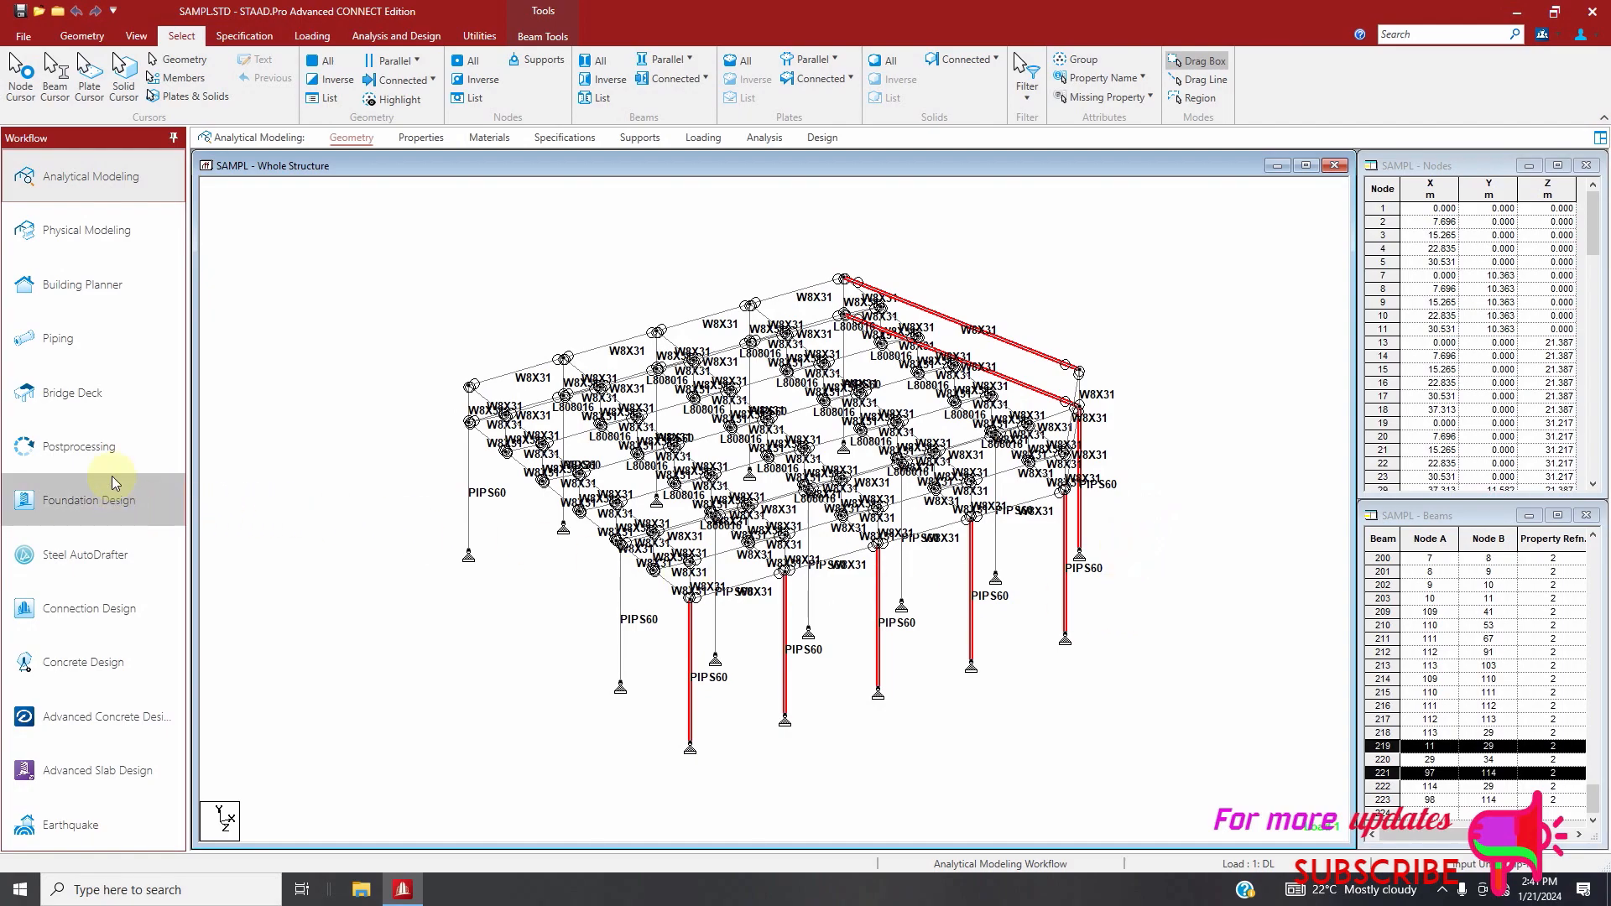
Clear the beam selection and bring up the section properties of the whole structure
click(413, 579)
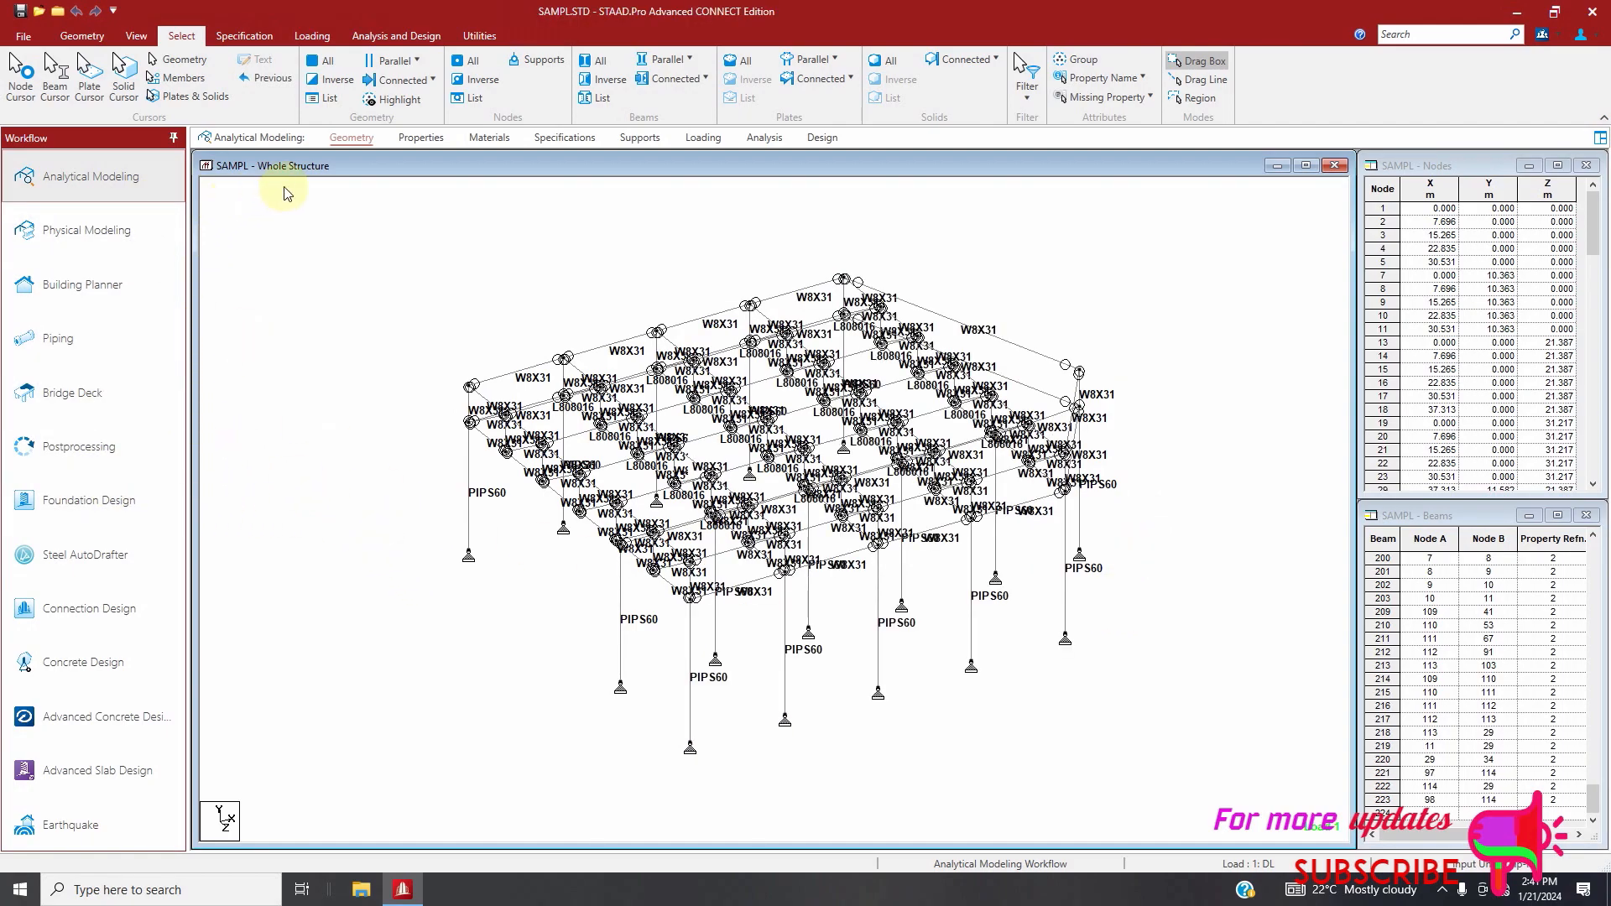
click(425, 141)
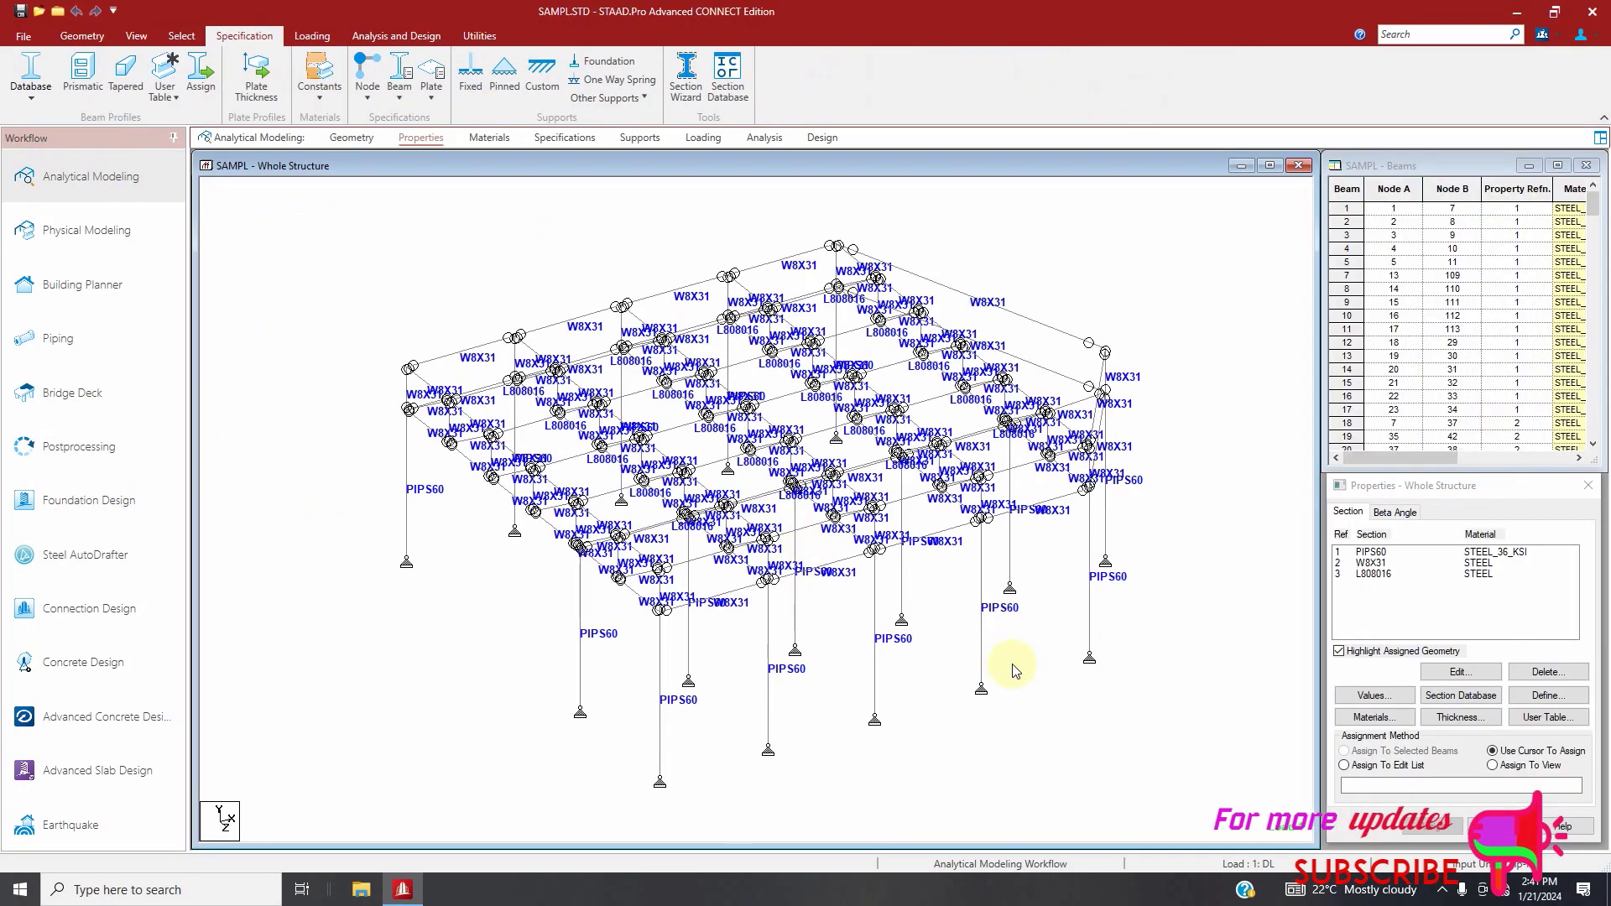
click(1547, 699)
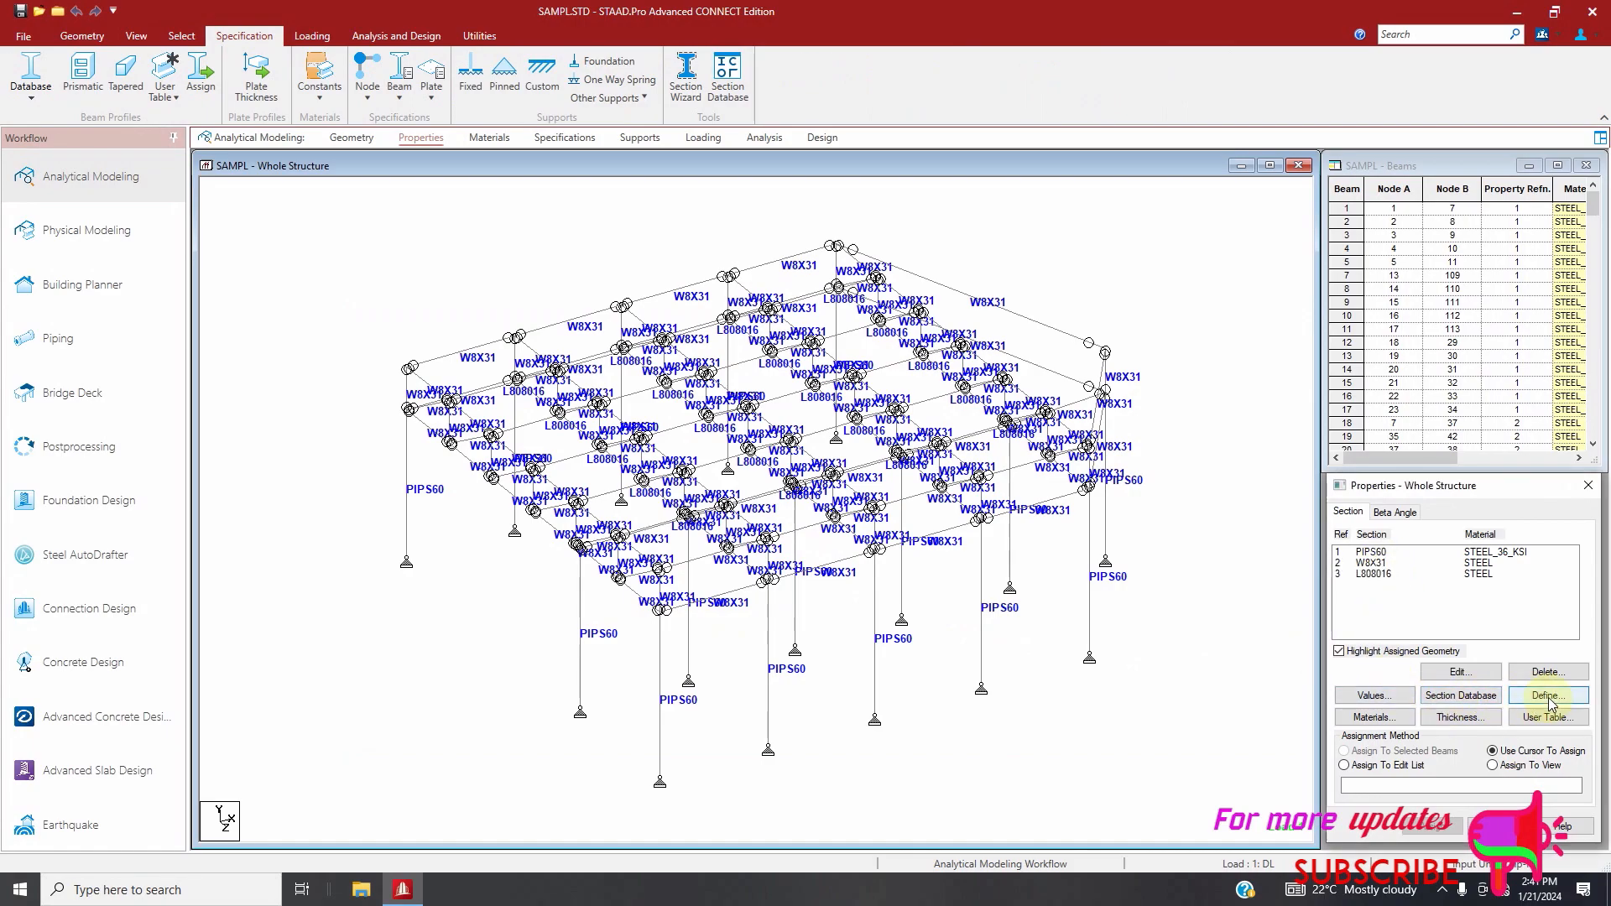
click(1172, 332)
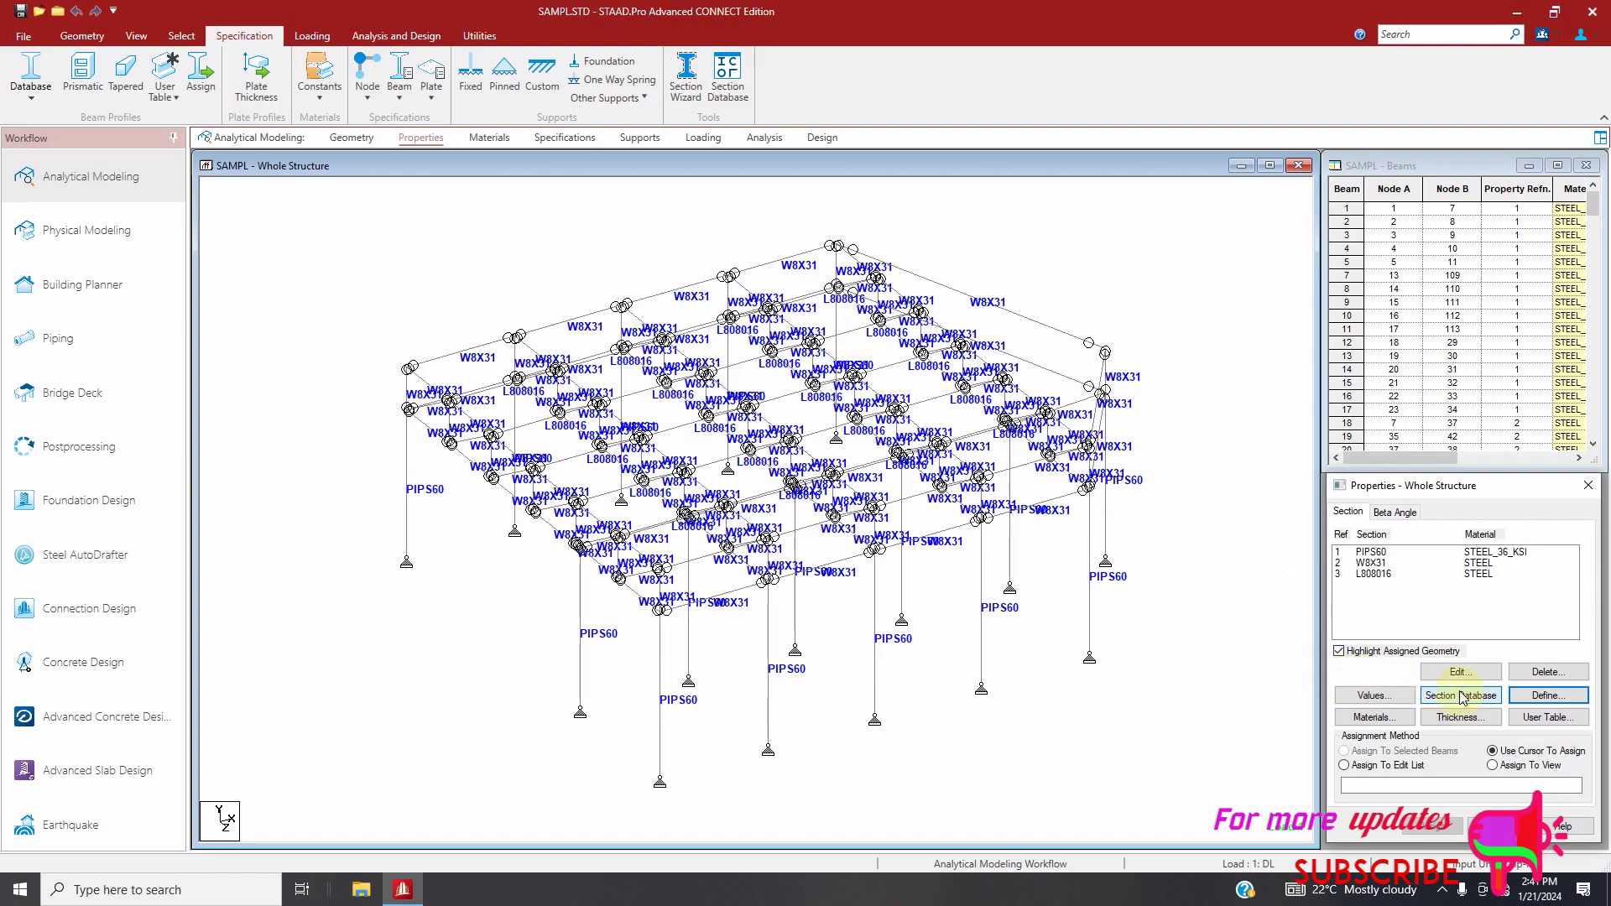
Add the American pipe section PIPS100 with material STEEL_36_KSI from the section database to the structure's properties
click(1432, 703)
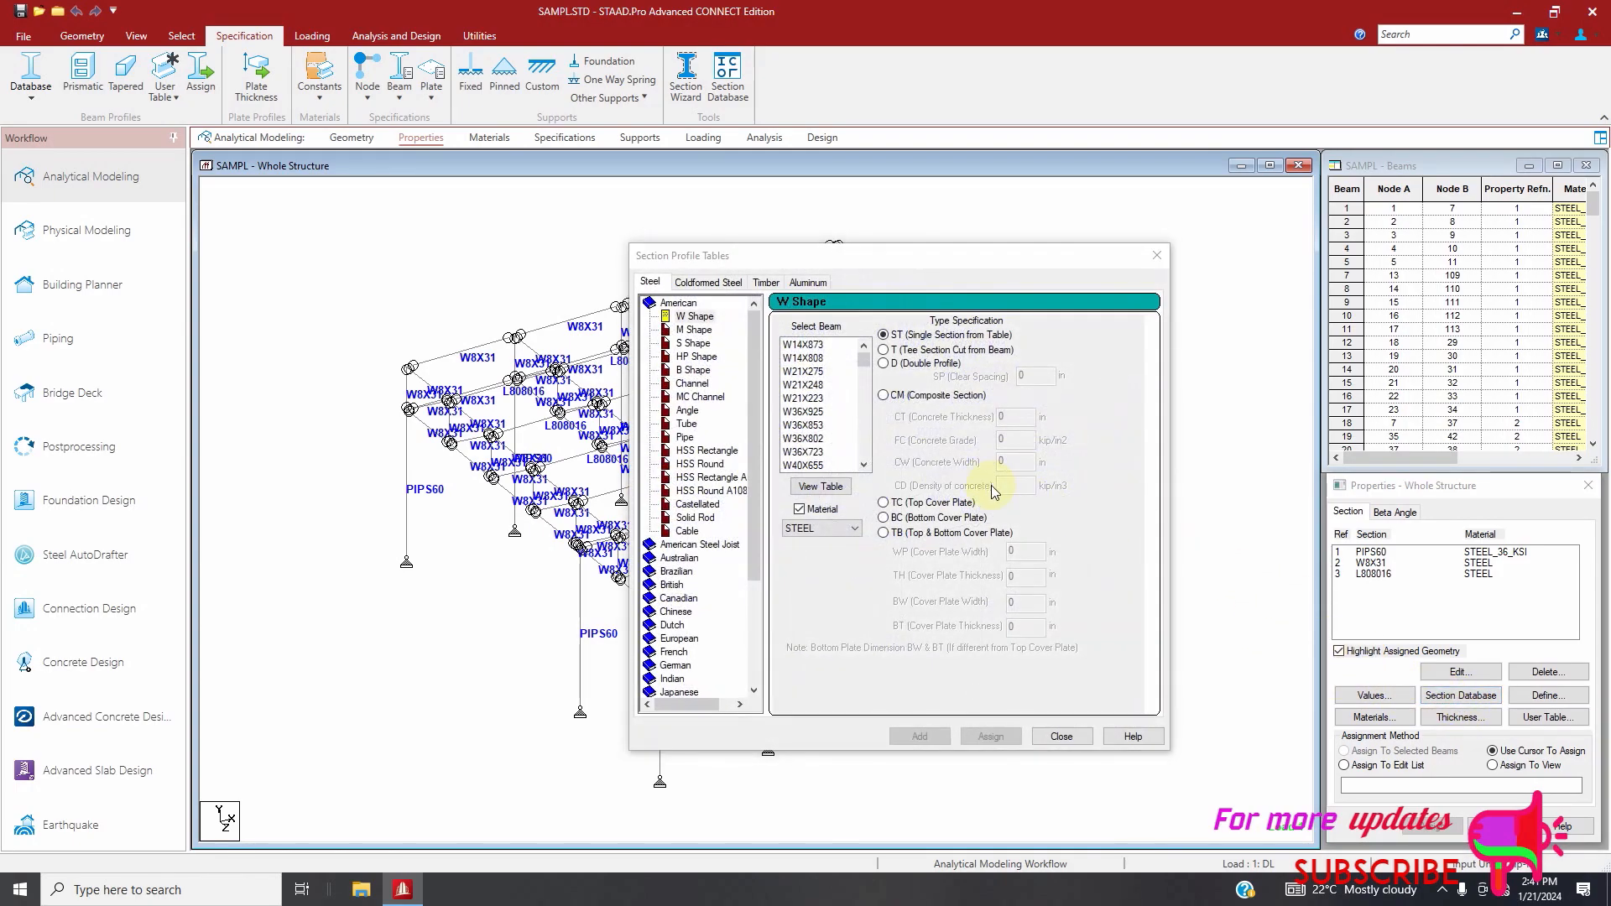
click(686, 437)
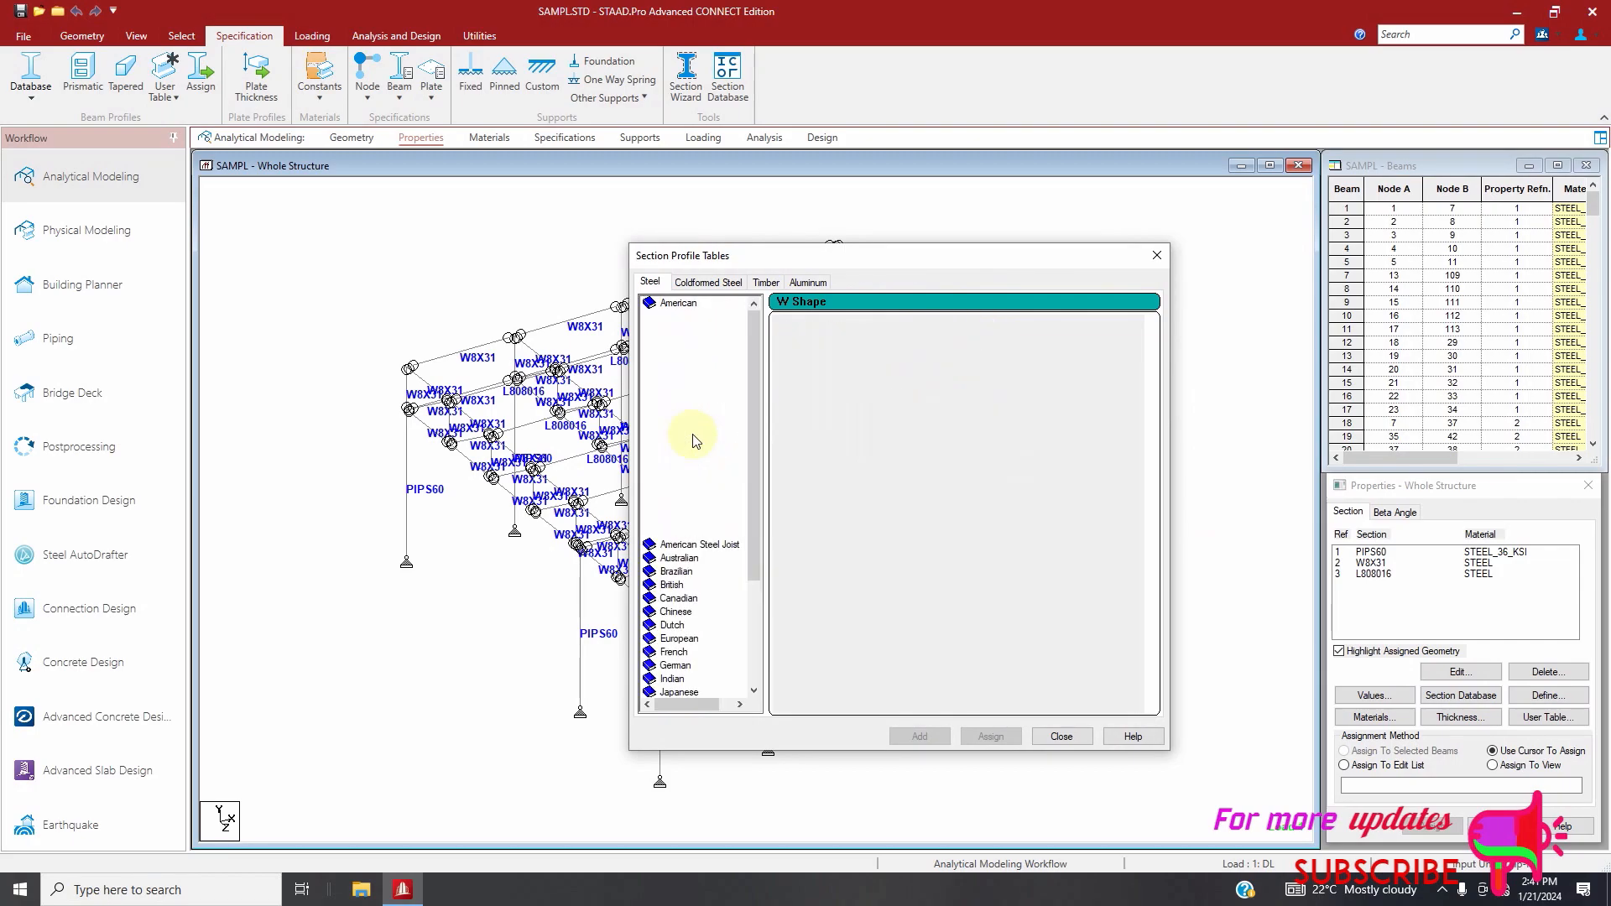
scroll(814, 420, down, 2)
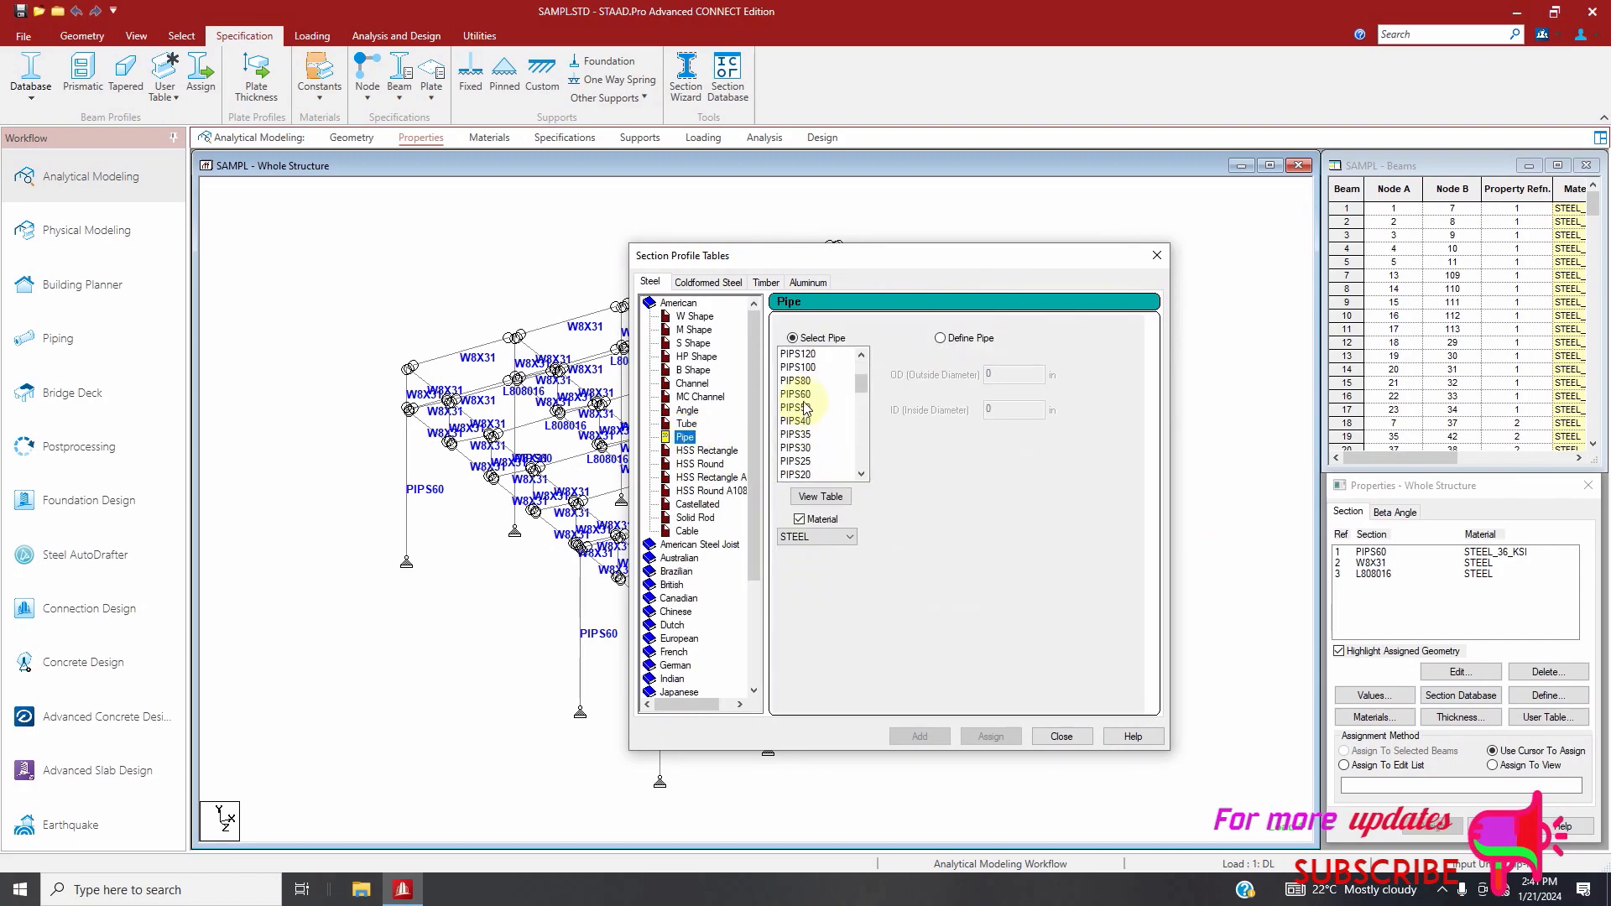
click(802, 369)
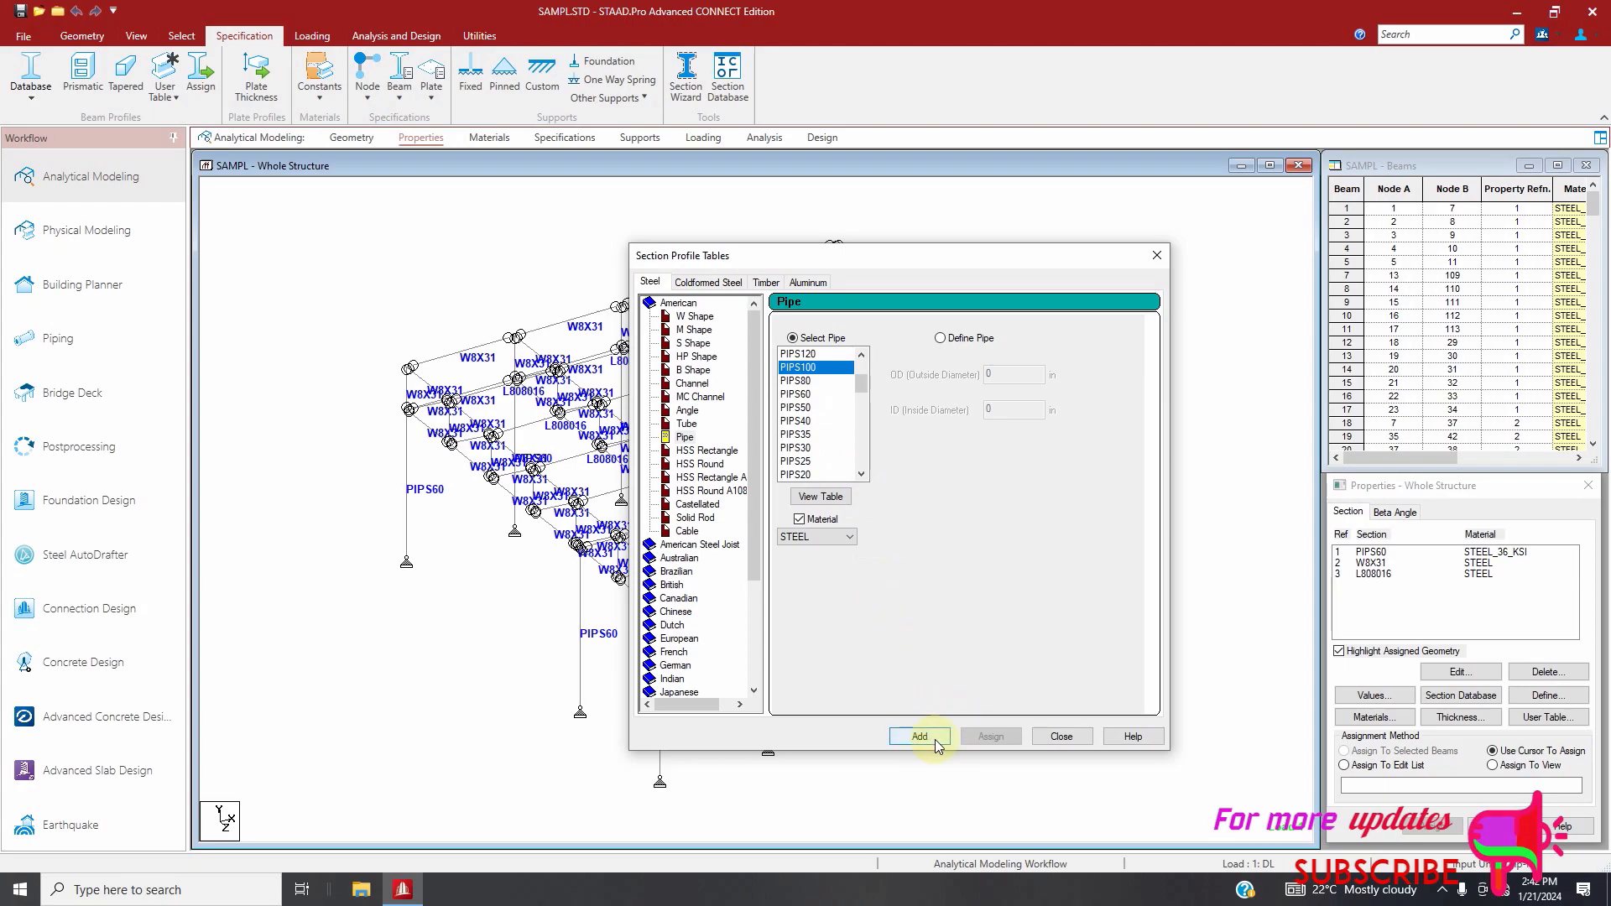
click(849, 537)
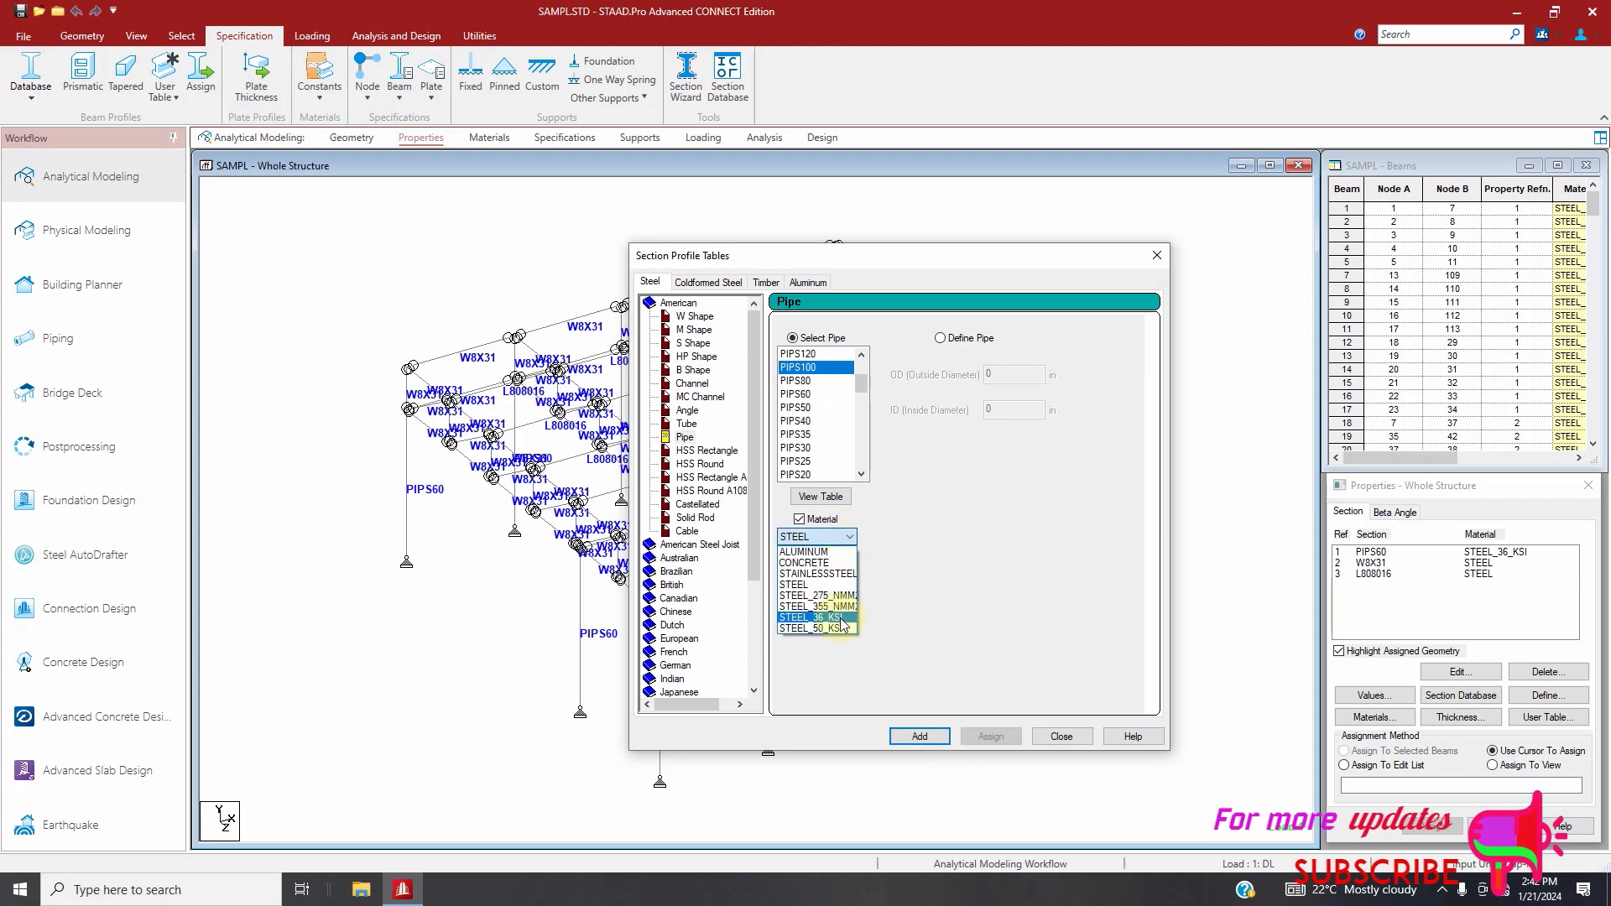
click(818, 614)
click(920, 737)
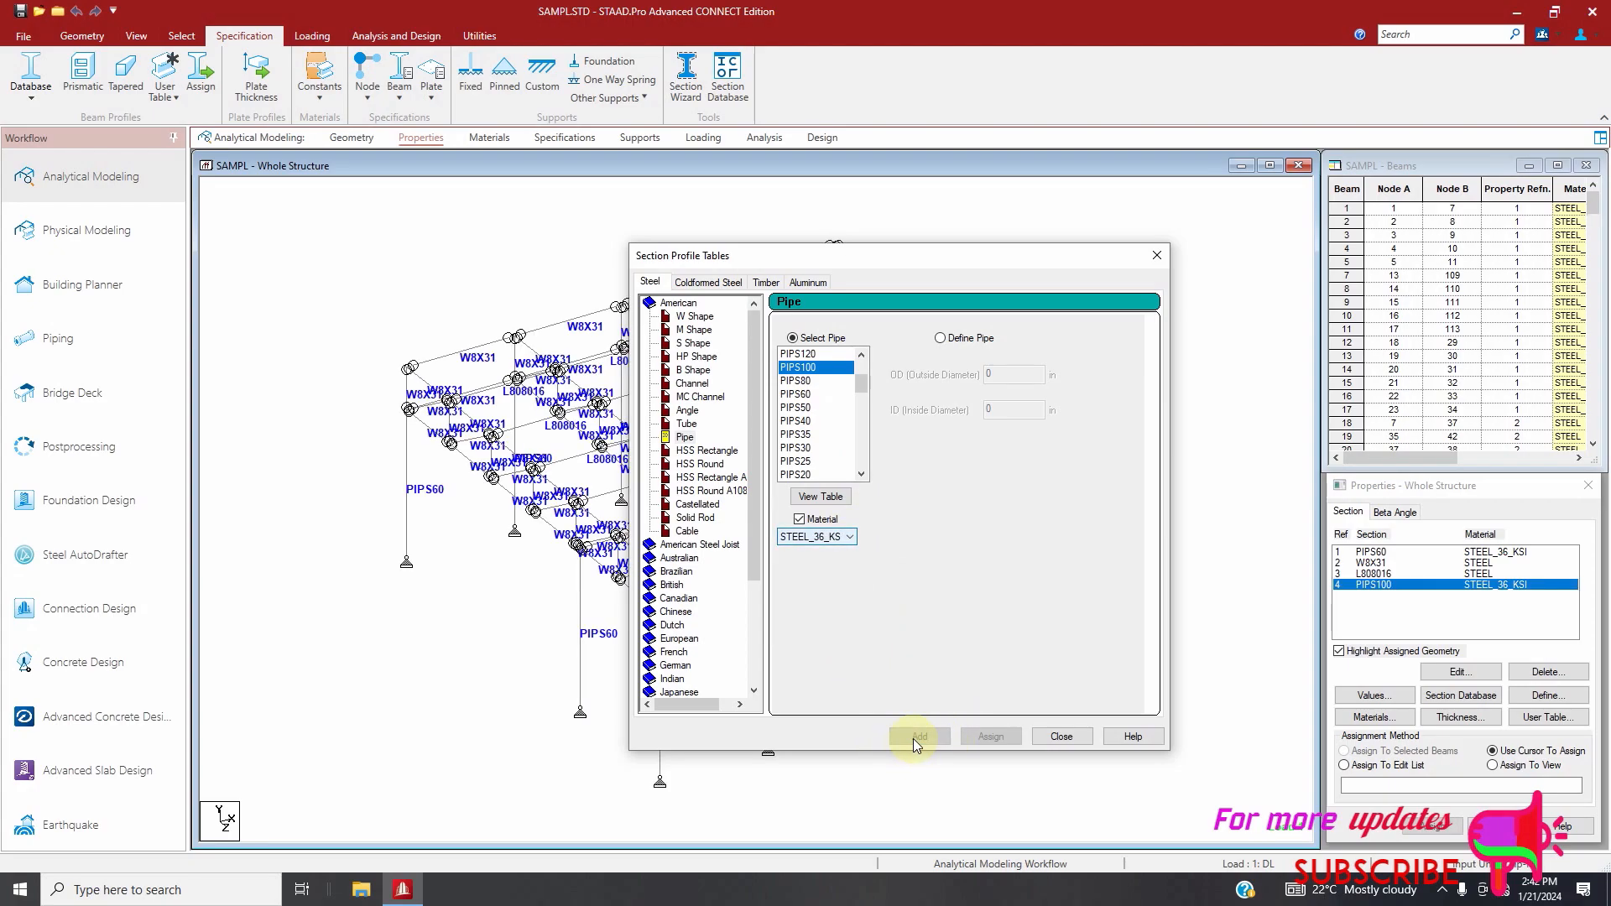
click(1062, 737)
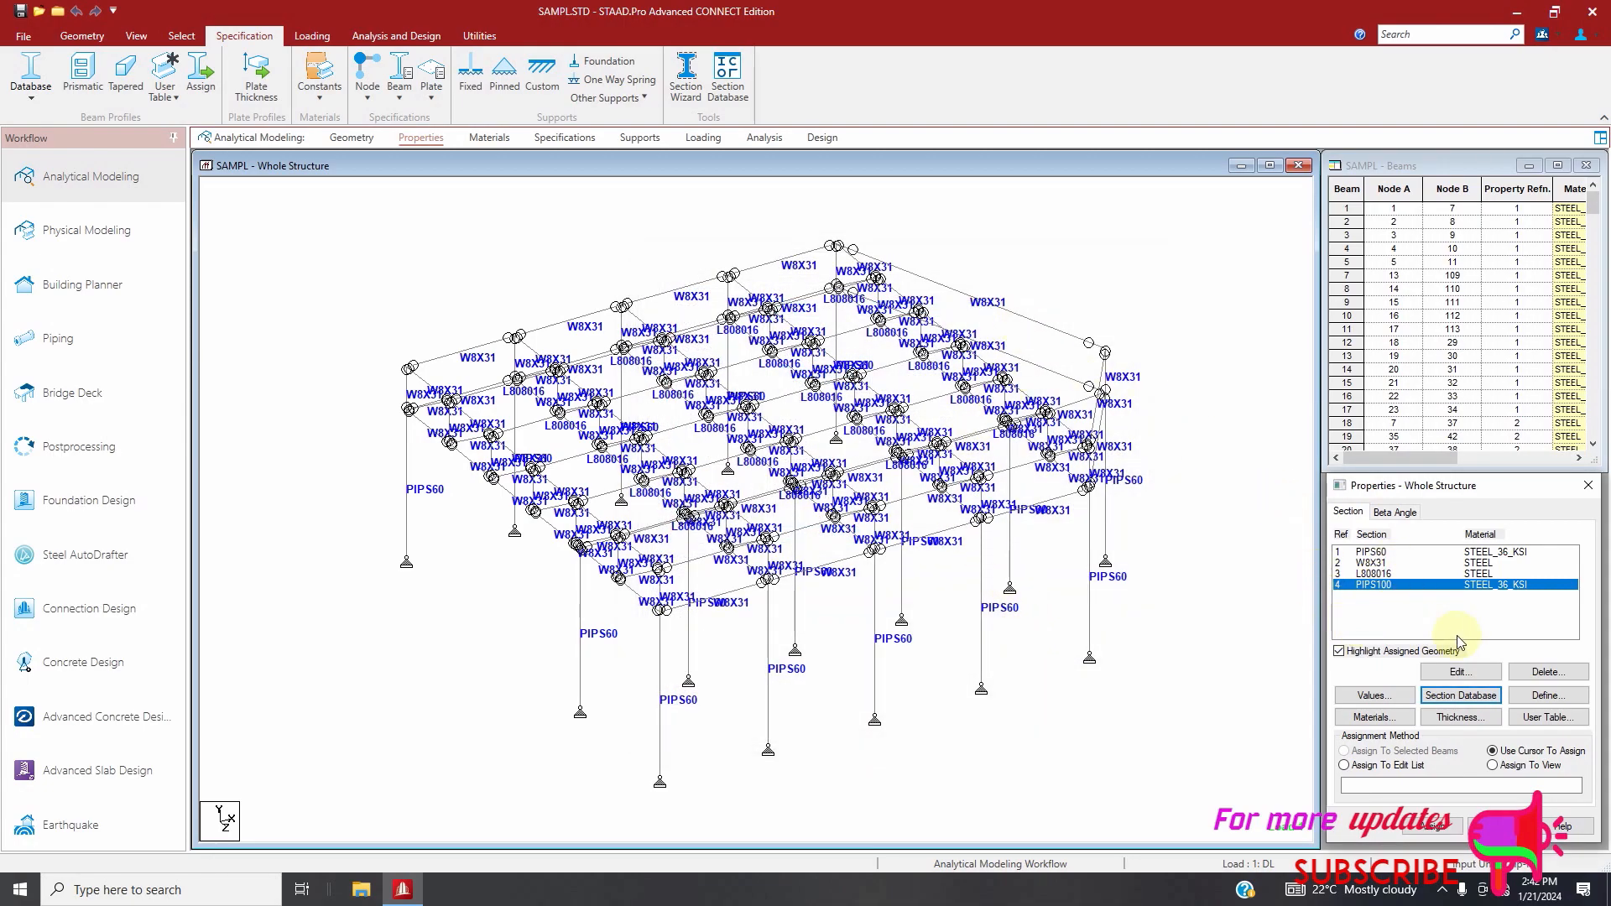
click(1461, 697)
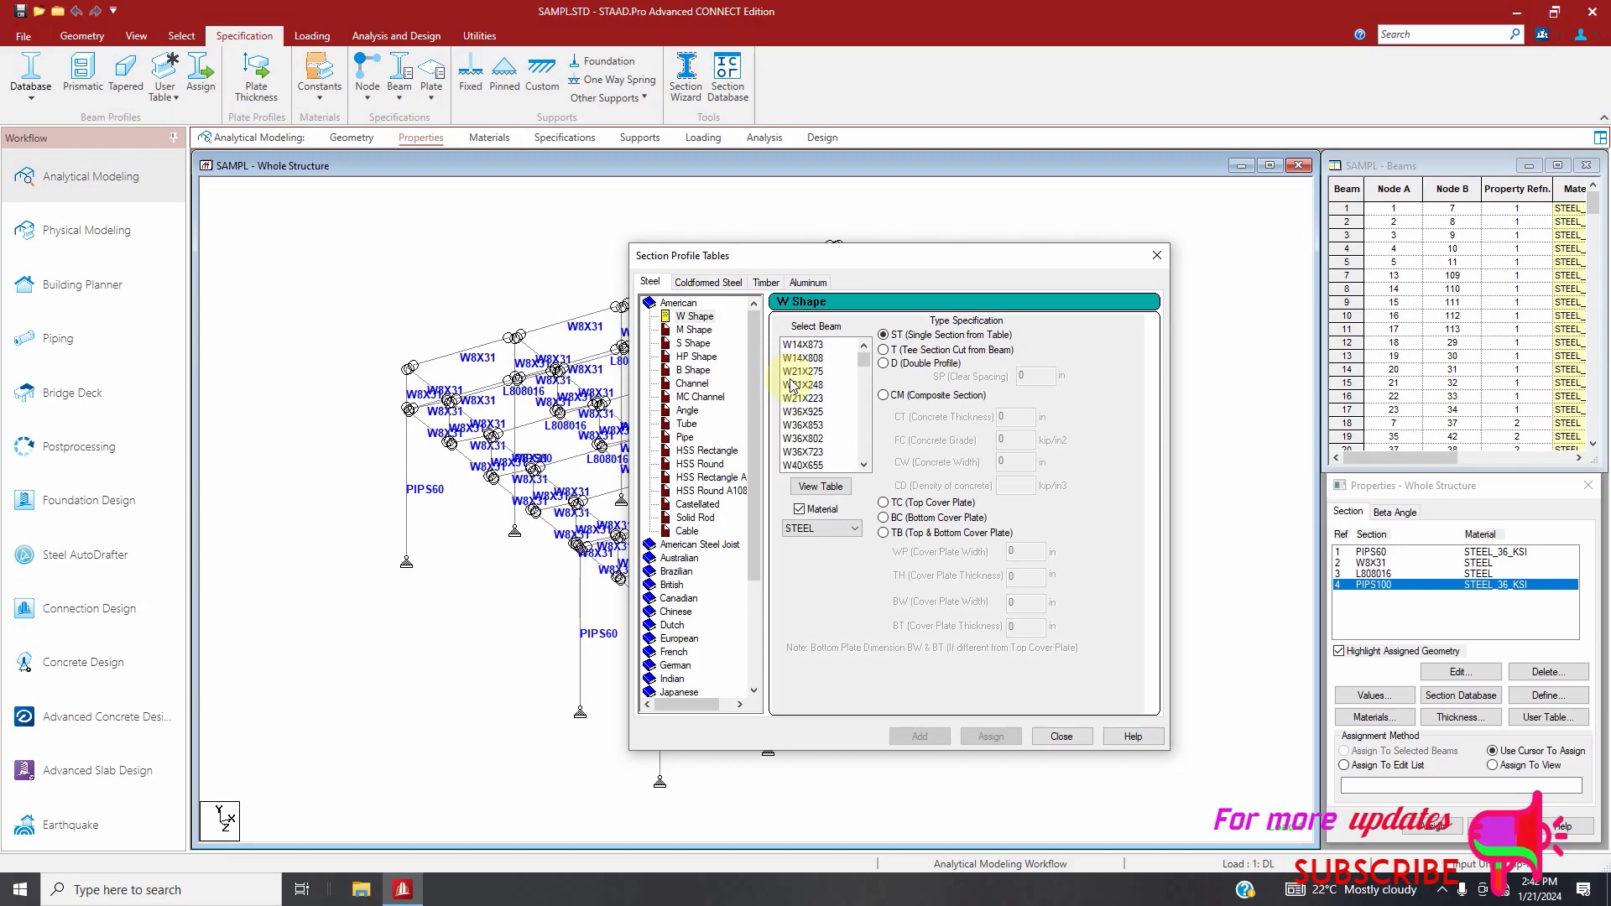
click(1062, 736)
Insert three evenly spaced nodes into both the upper and lower chords of the unbraced end span, accepting deletion of the result files
scroll(1055, 366, up, 1)
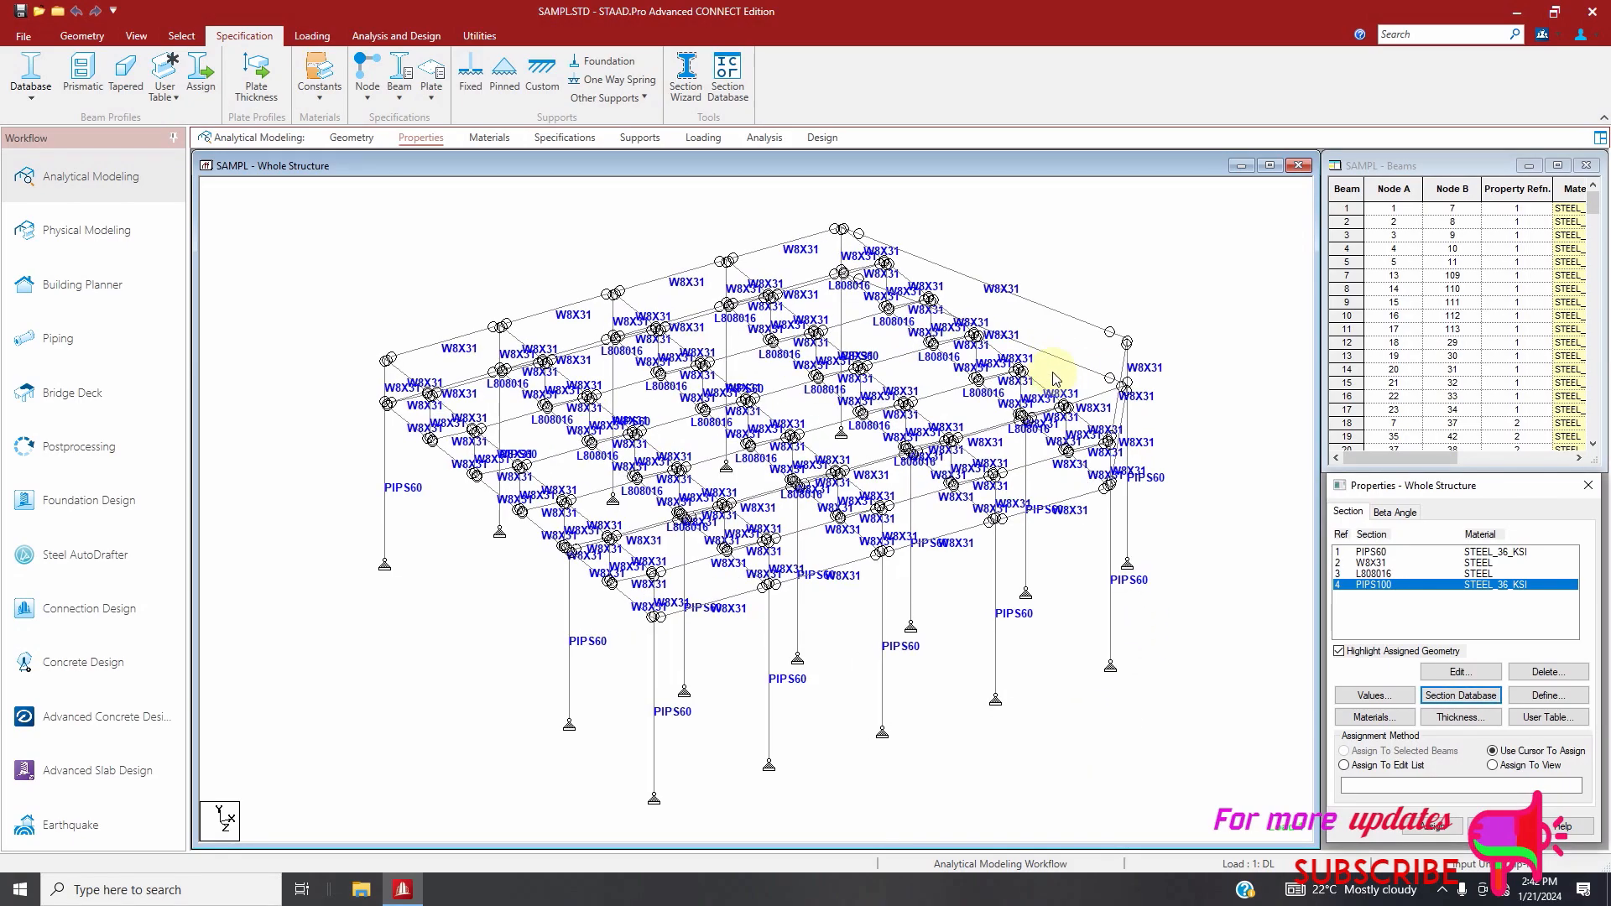
click(1057, 364)
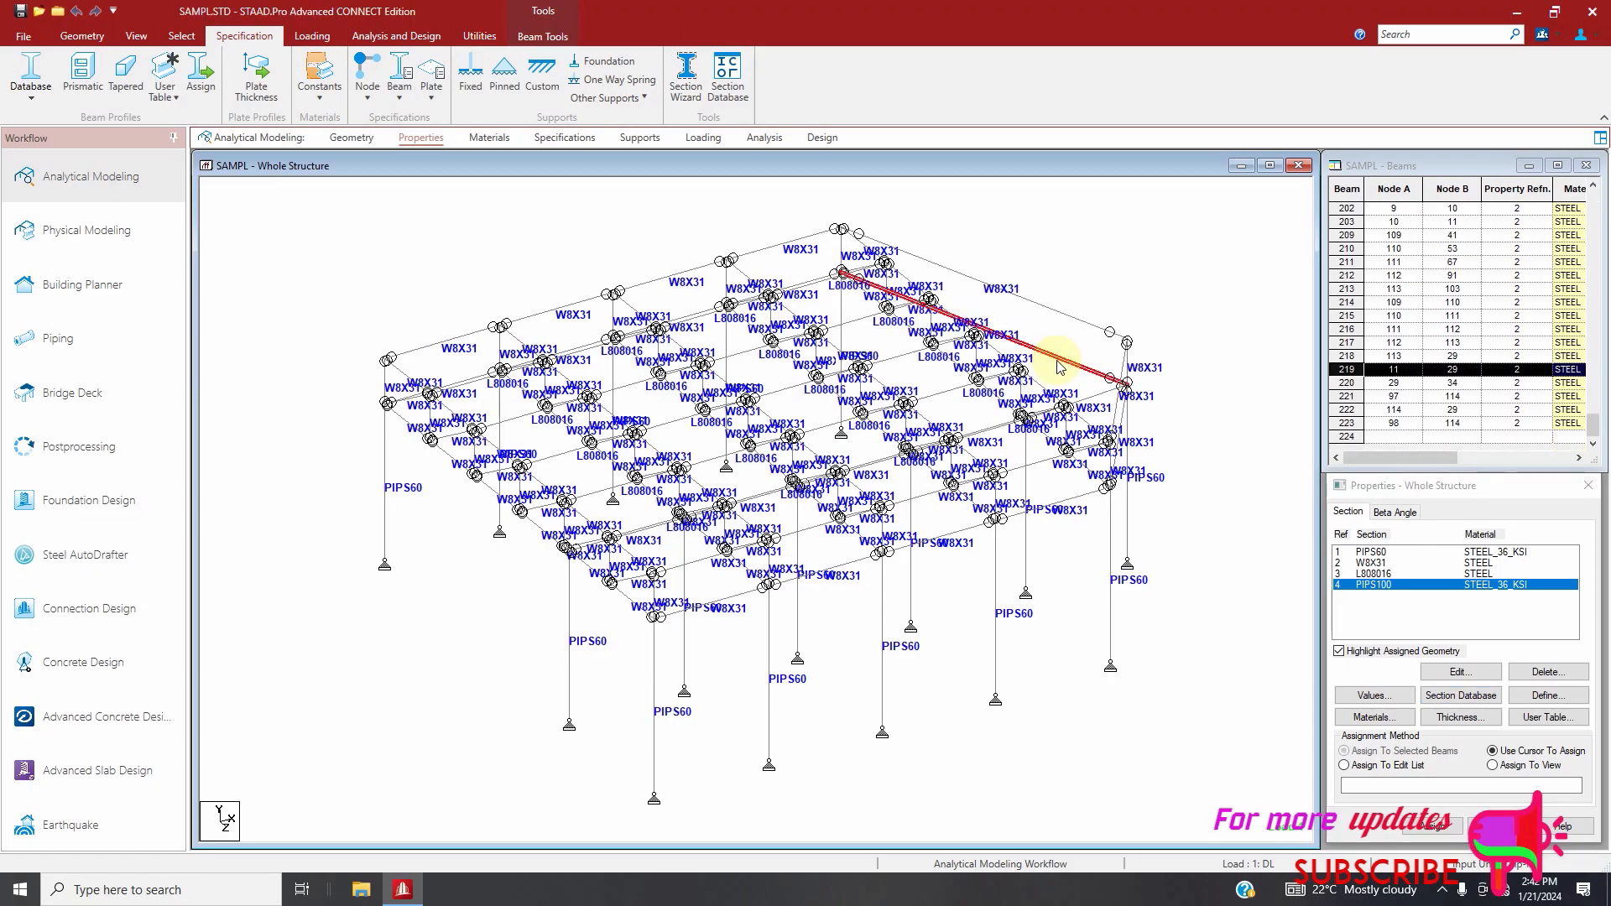
ctrl+click(1058, 317)
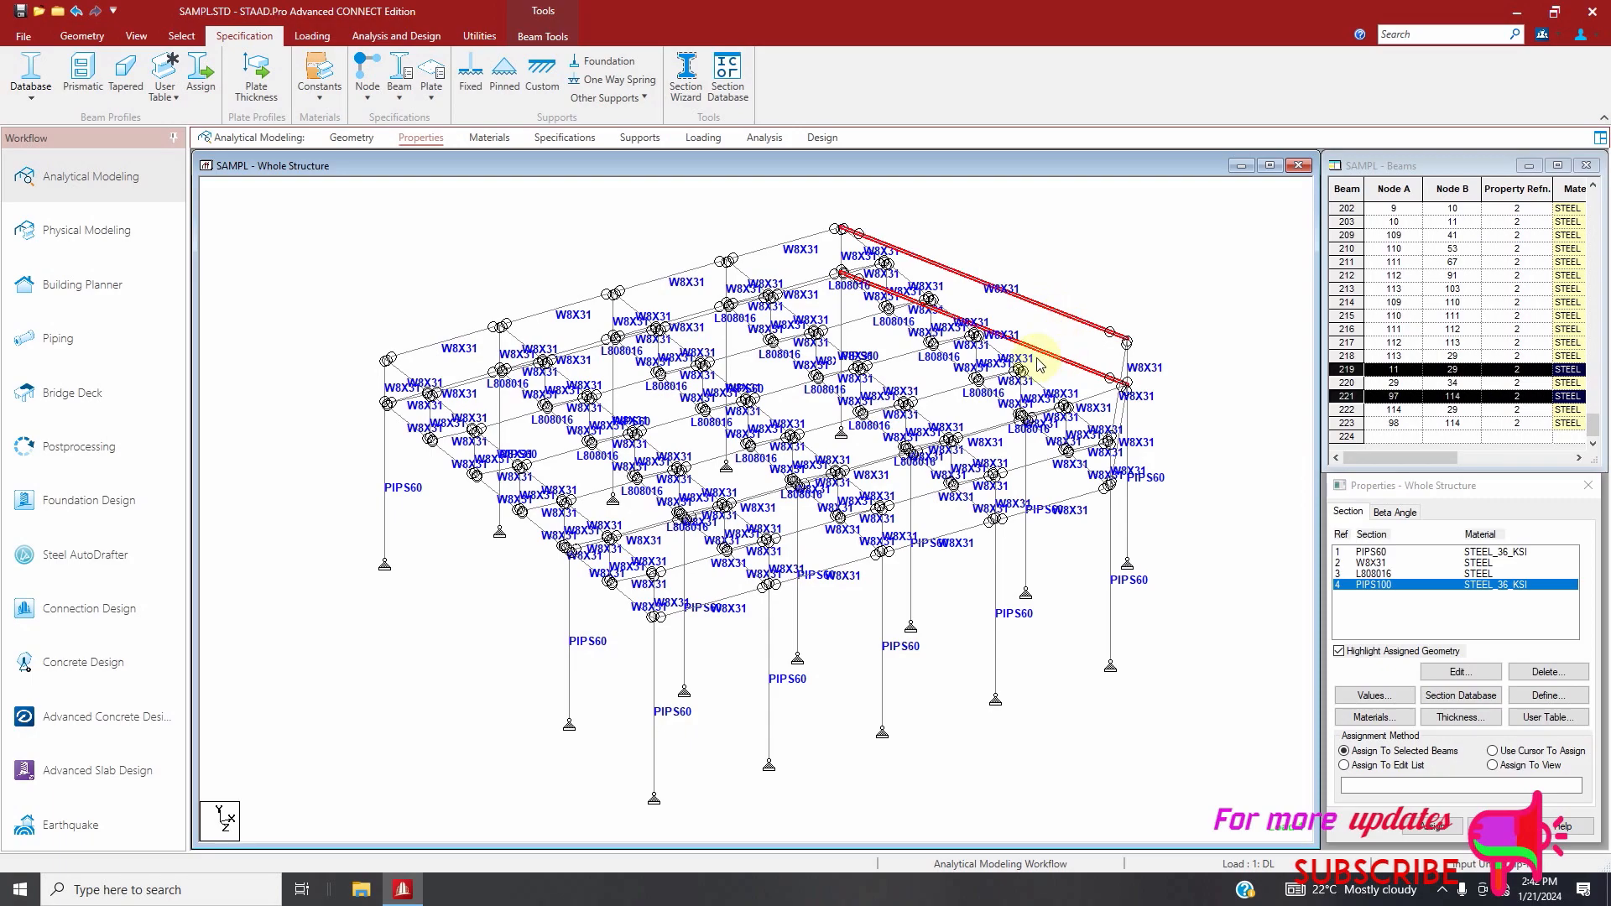
click(84, 37)
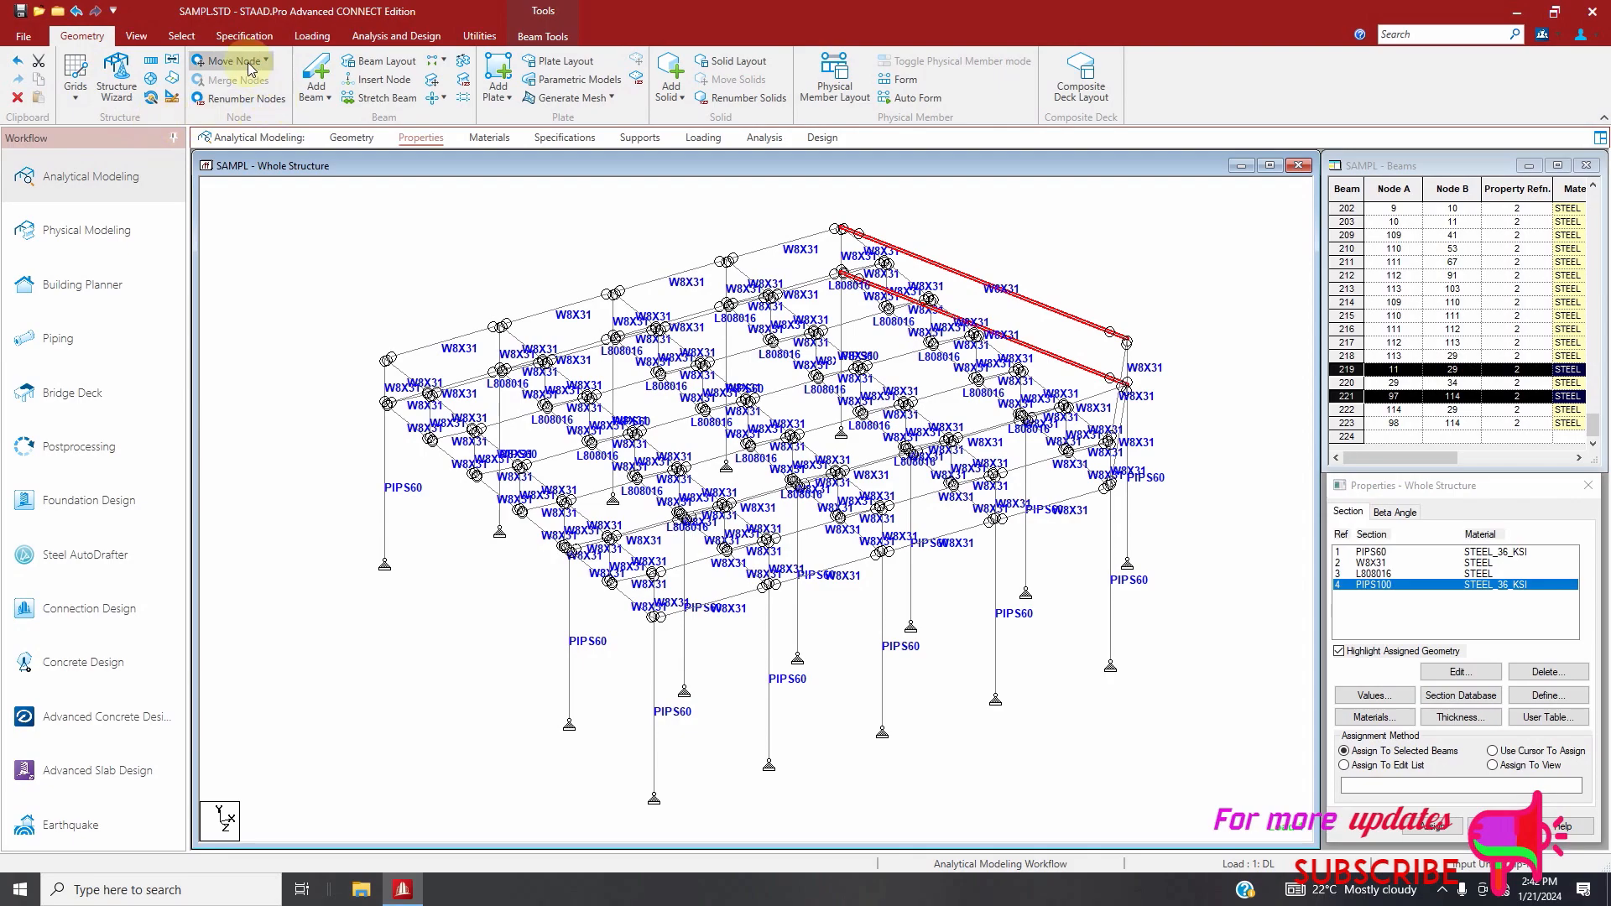
click(377, 81)
click(706, 490)
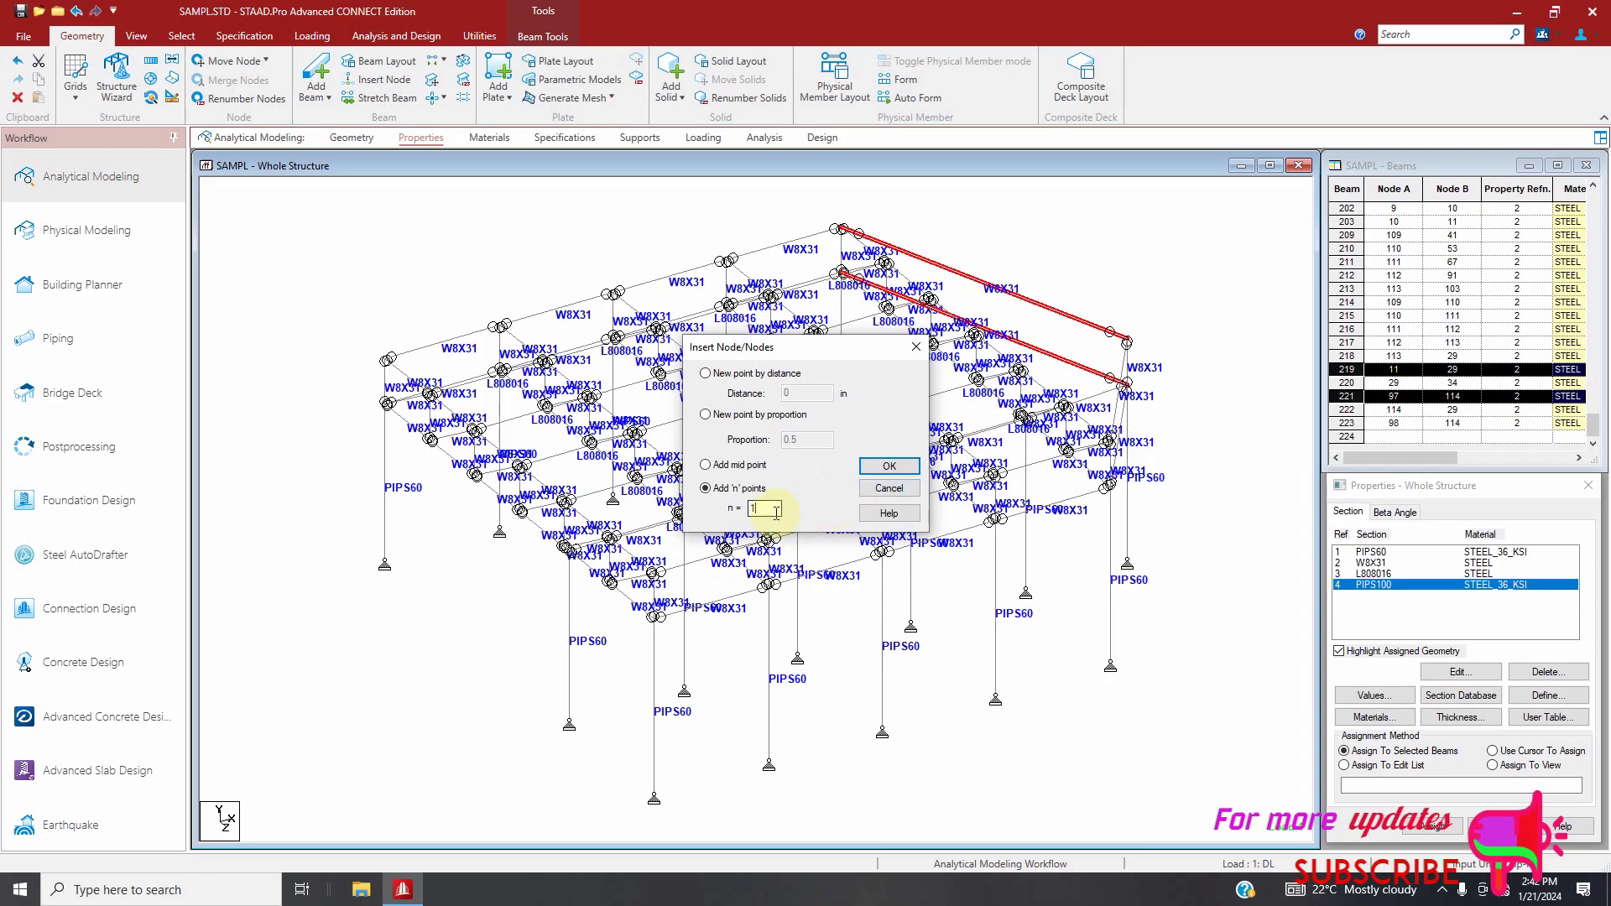
text(4)
click(889, 466)
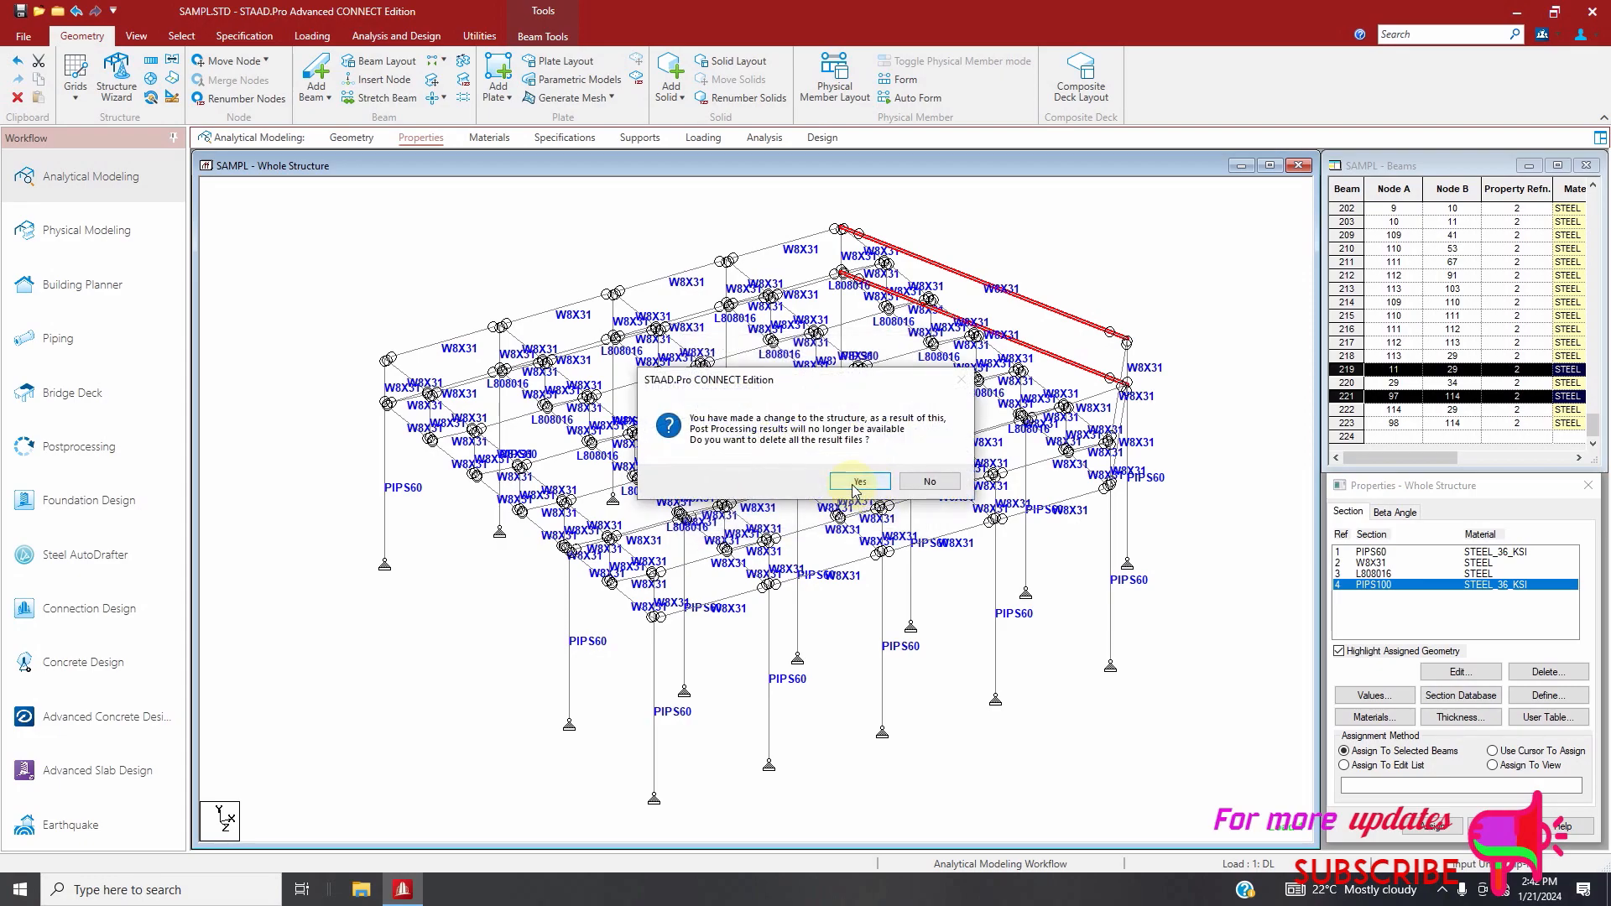
click(858, 483)
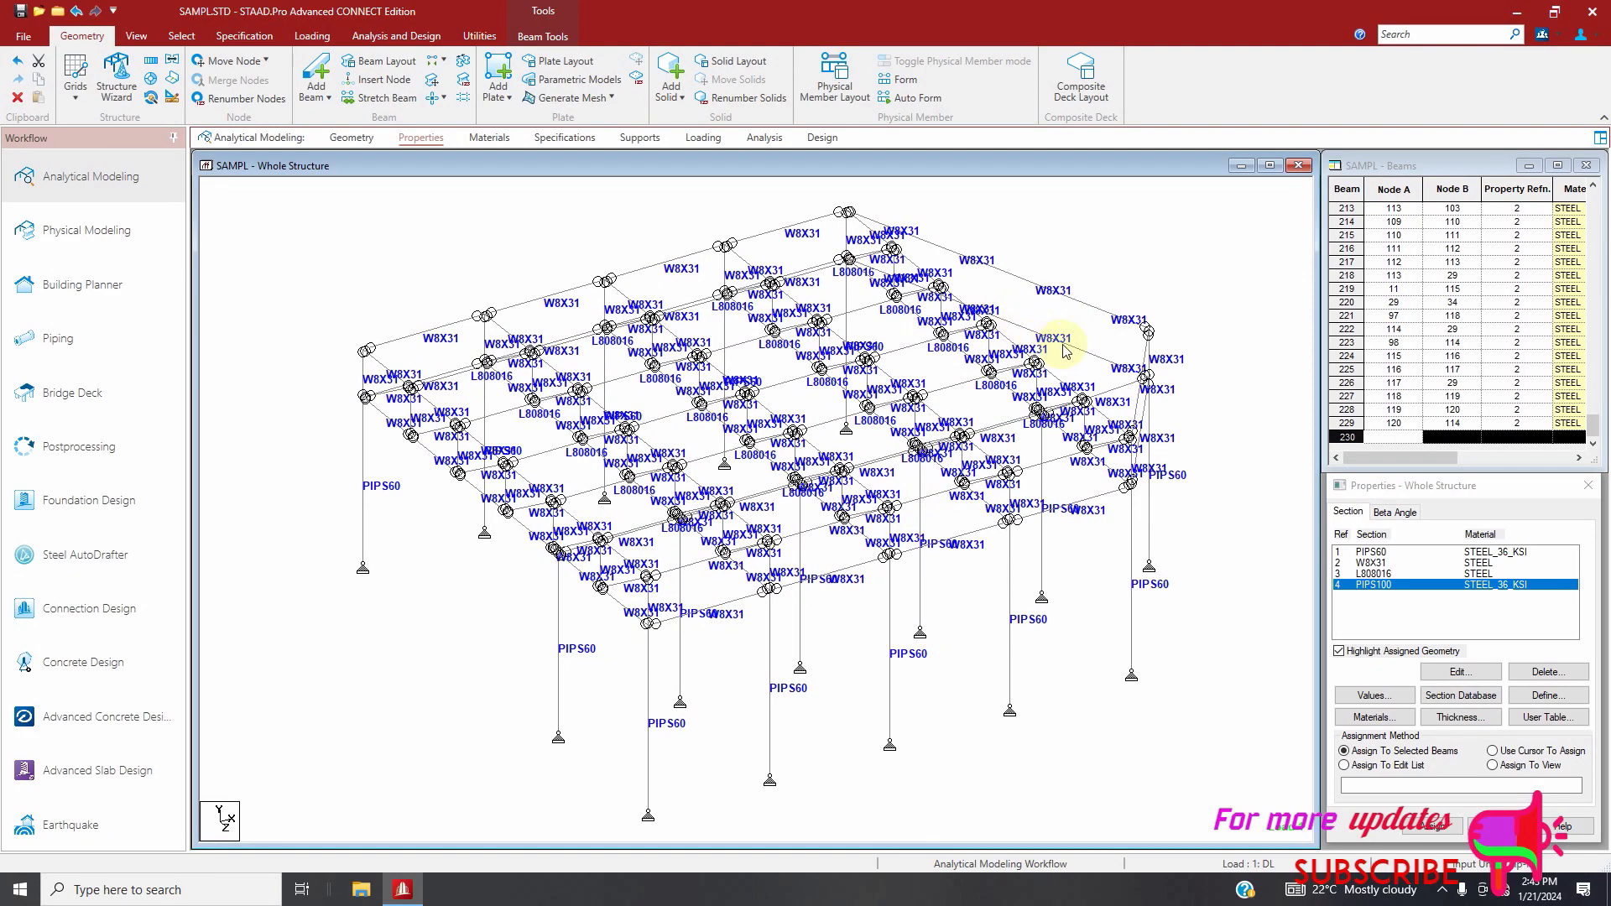
Add vertical beams between the upper and lower end chords at two of the newly inserted node pairs
click(1064, 351)
click(316, 76)
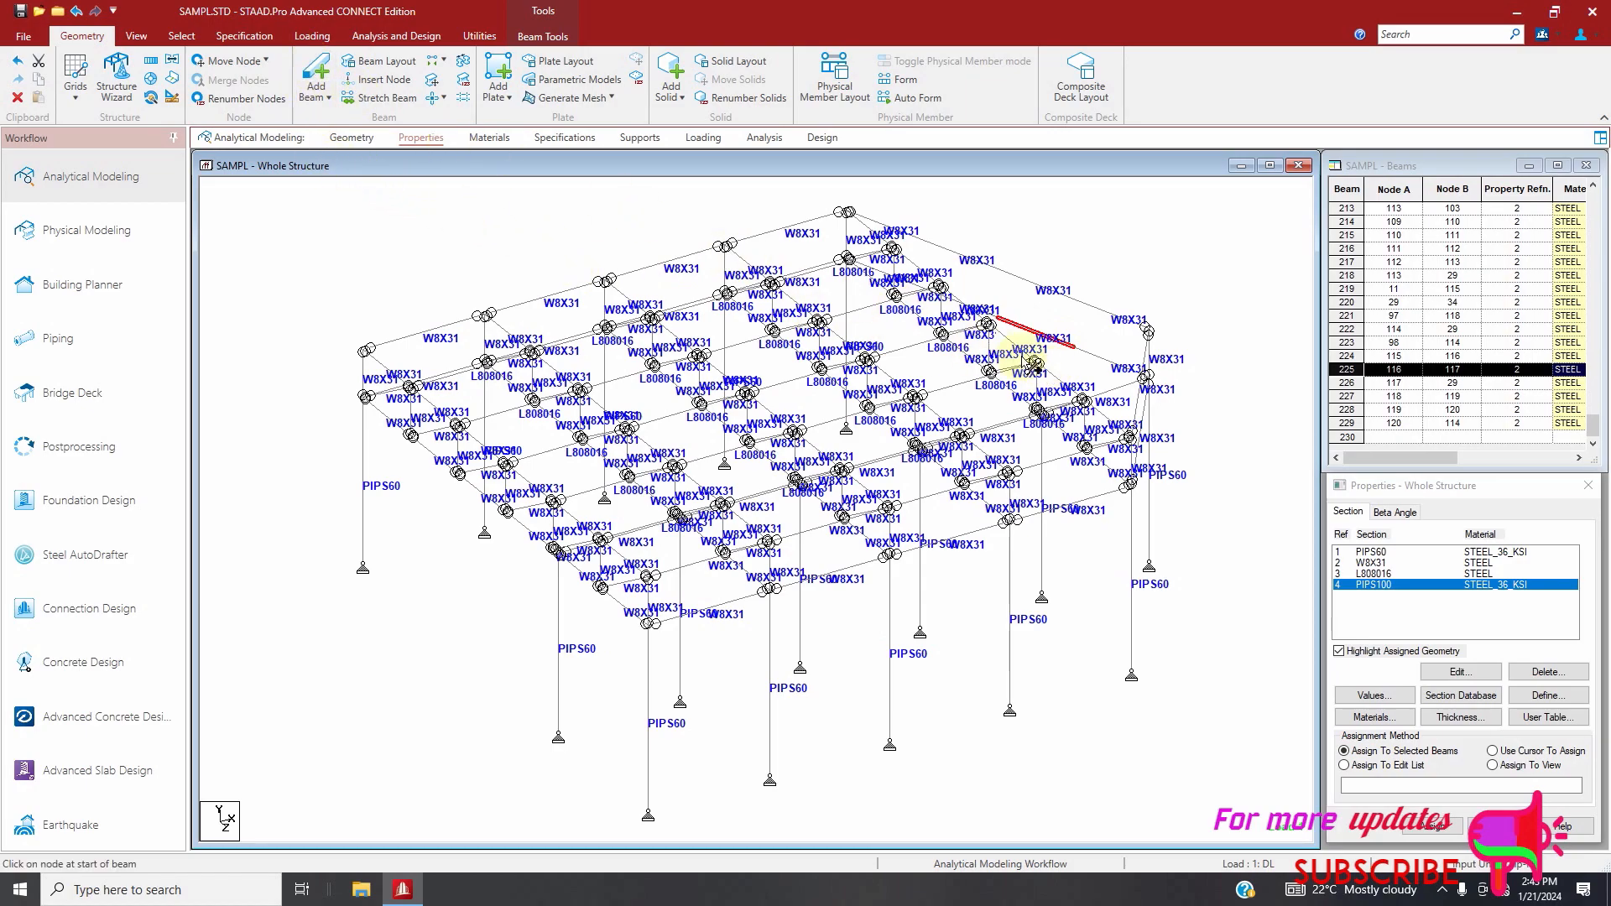
drag(1073, 300, 1075, 346)
drag(998, 269, 1020, 332)
drag(1000, 318, 999, 318)
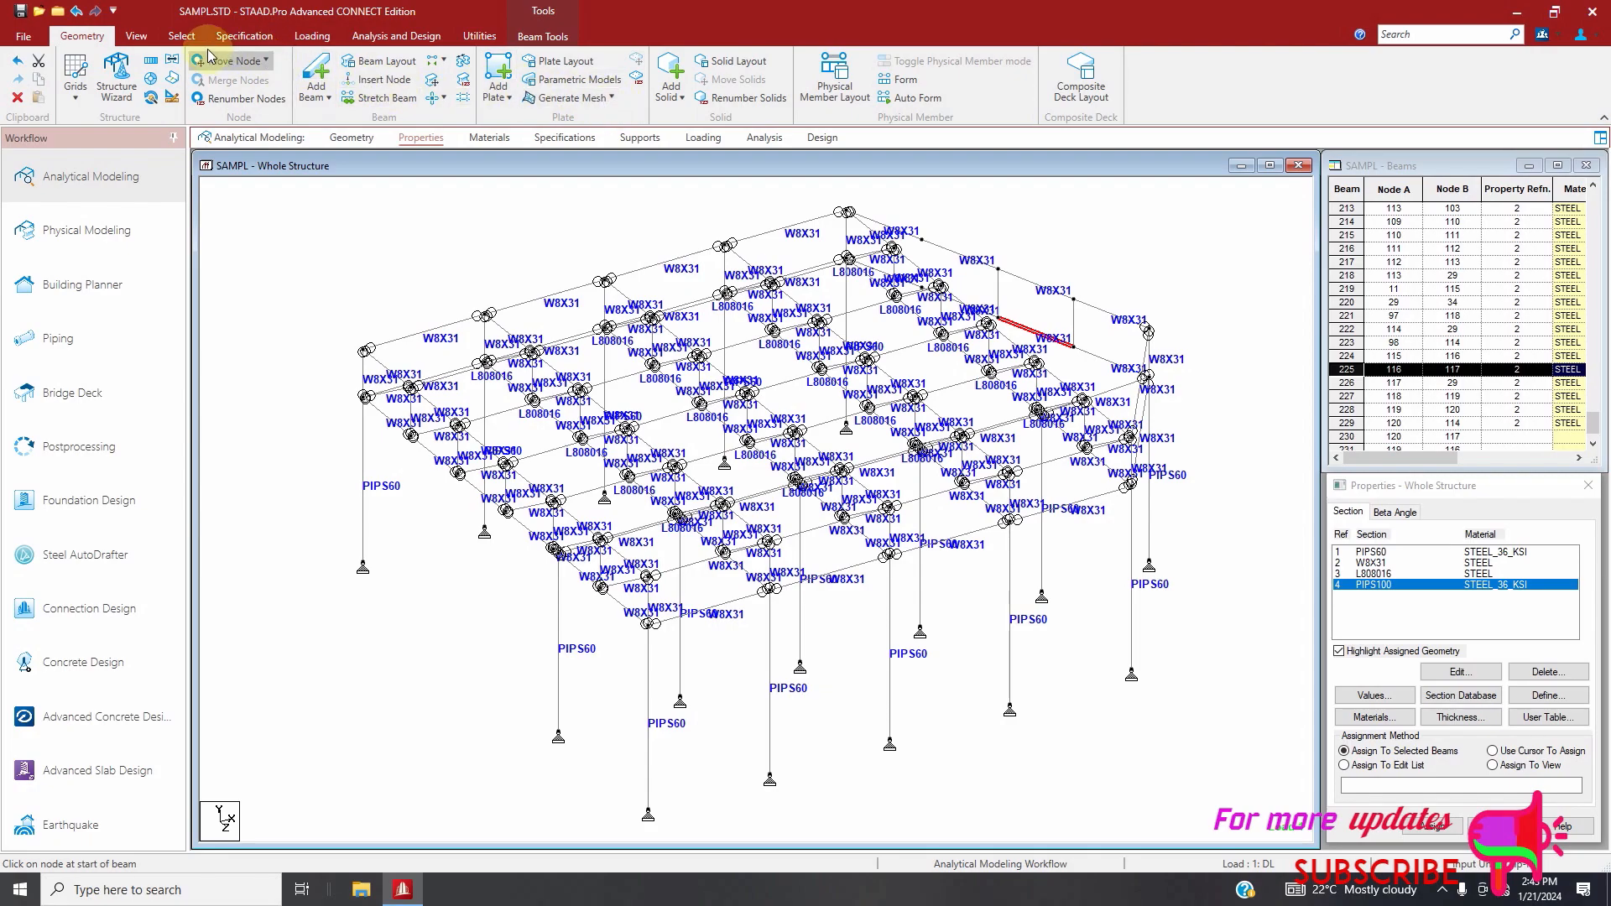
Add the remaining vertical beam and the diagonals between the chord nodes to complete the end truss web
click(136, 35)
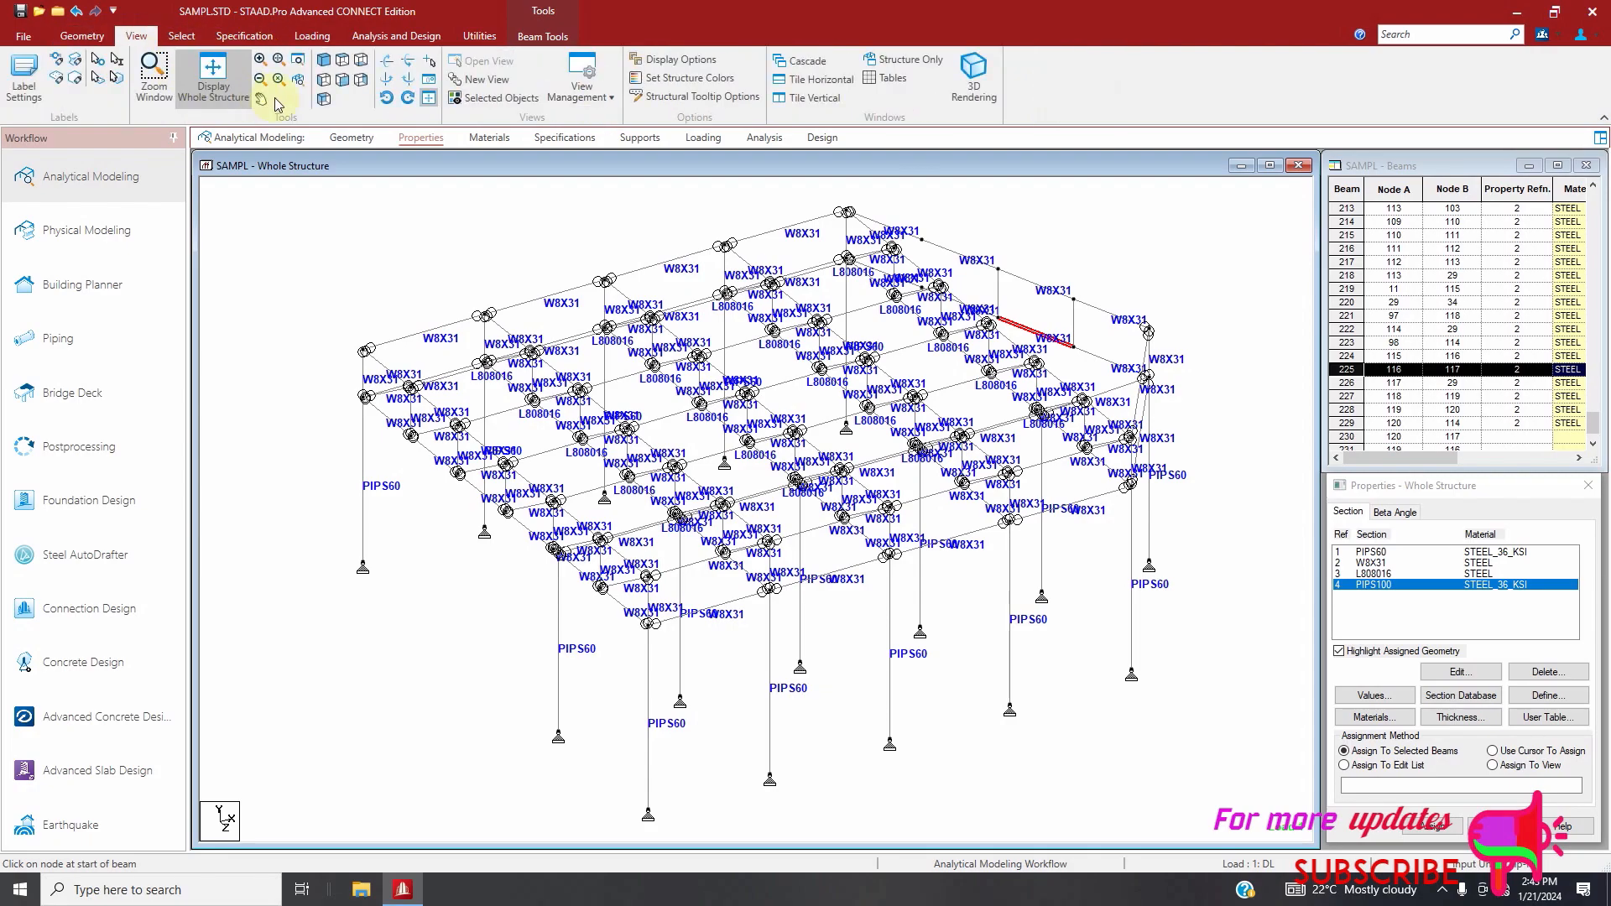
click(407, 82)
click(407, 81)
click(407, 82)
click(407, 81)
click(408, 82)
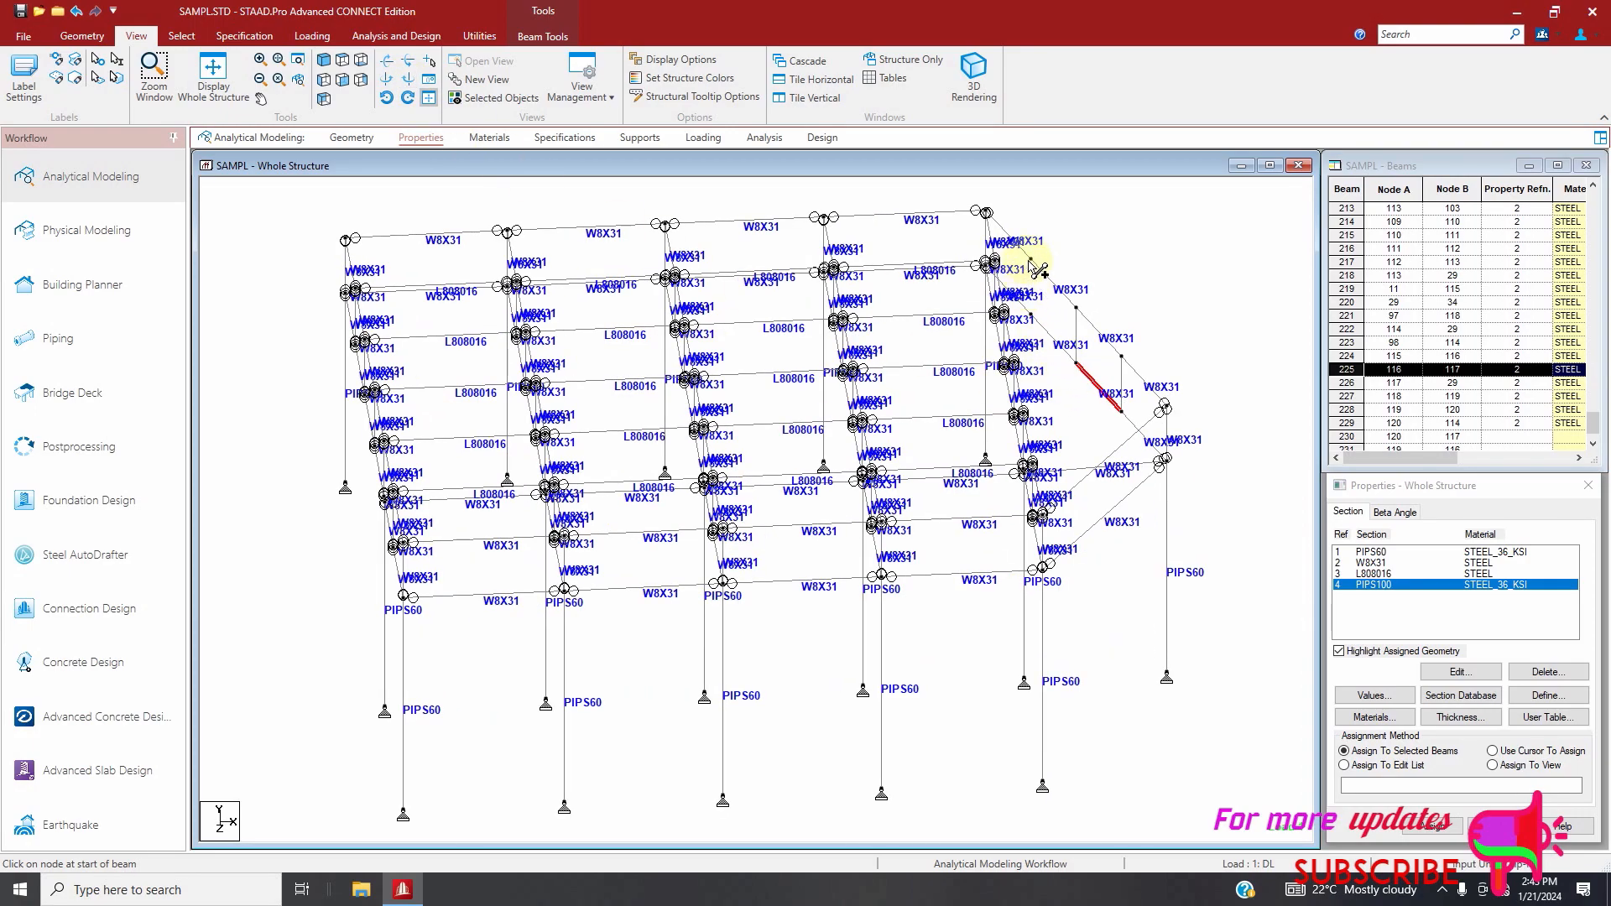
drag(1031, 261, 1033, 317)
drag(1030, 260, 1040, 322)
drag(1031, 261, 1165, 461)
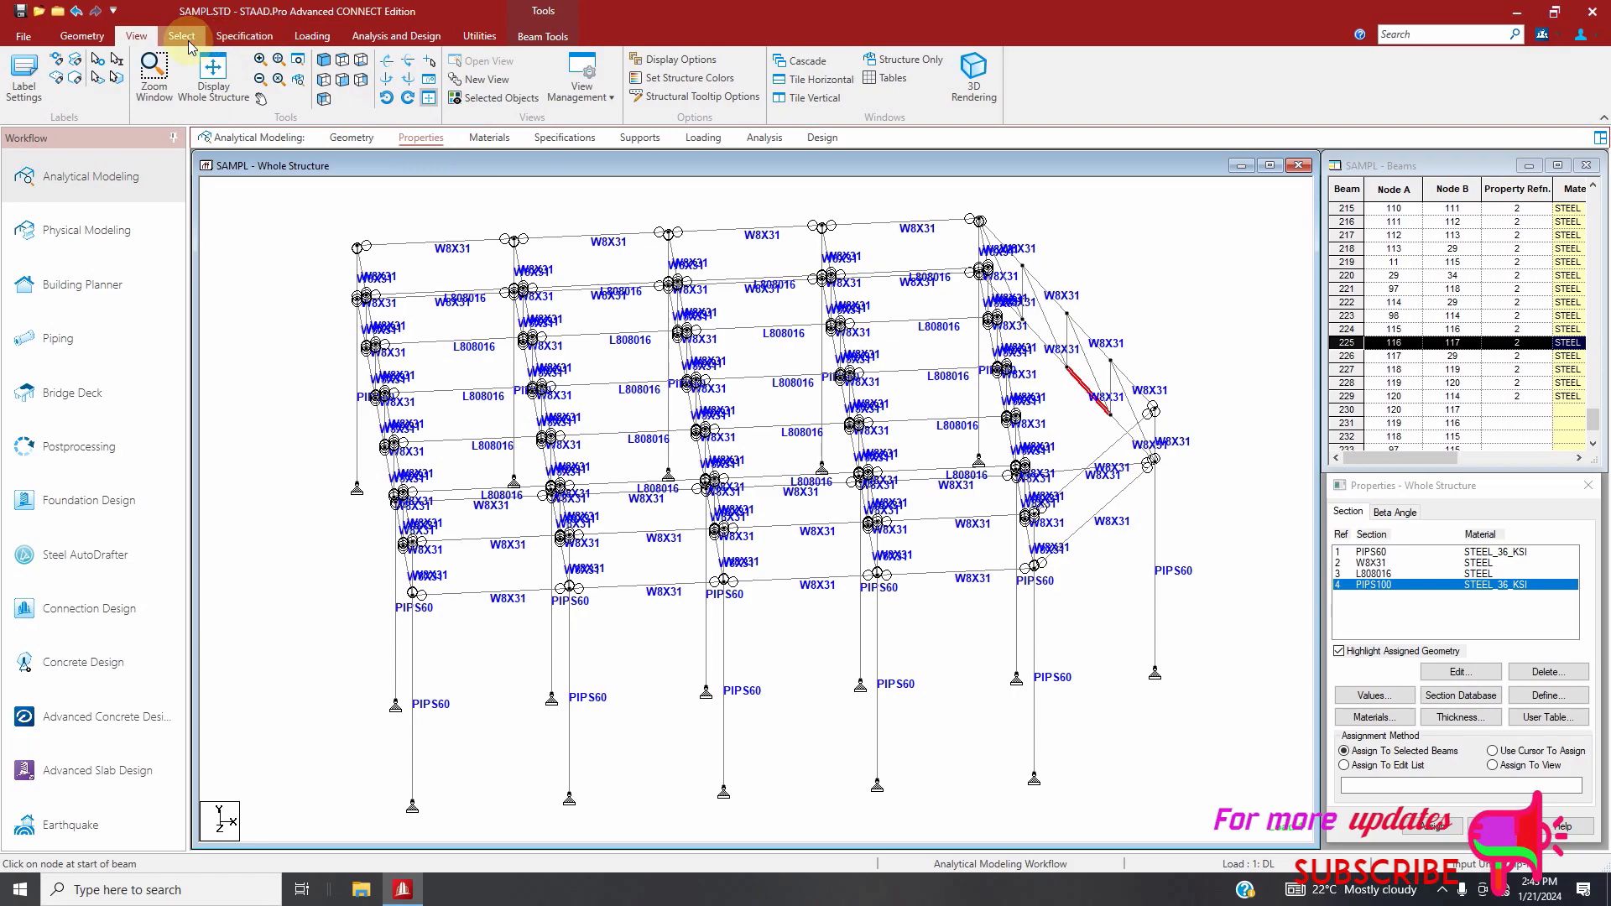
Select the members that have no section property and assign them the W8X31 section
click(1370, 564)
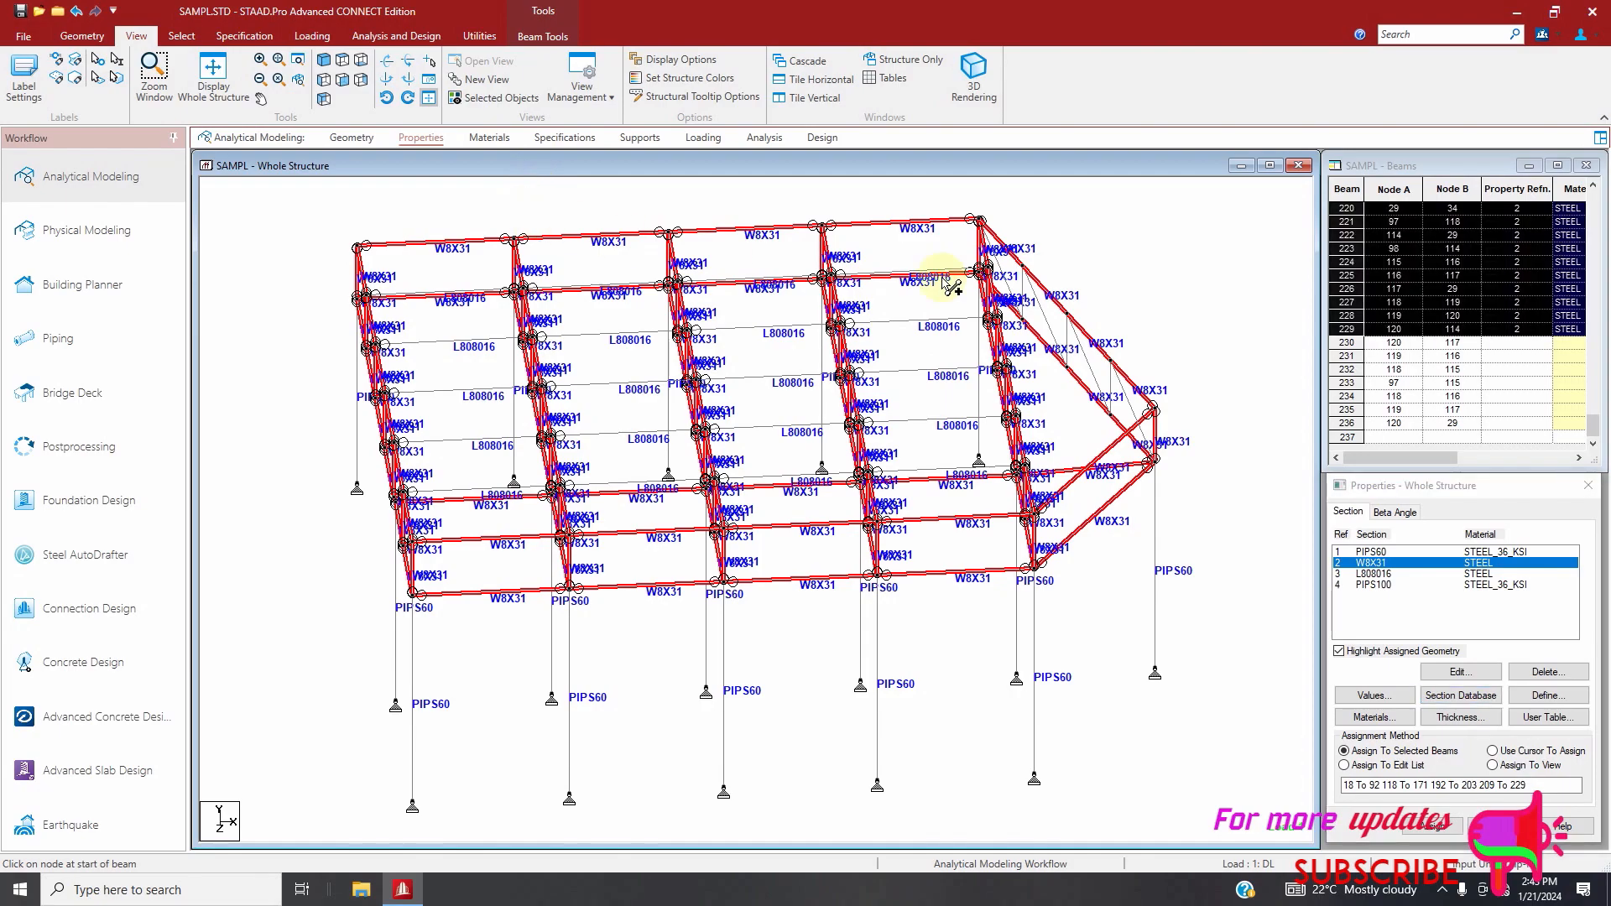
click(1170, 307)
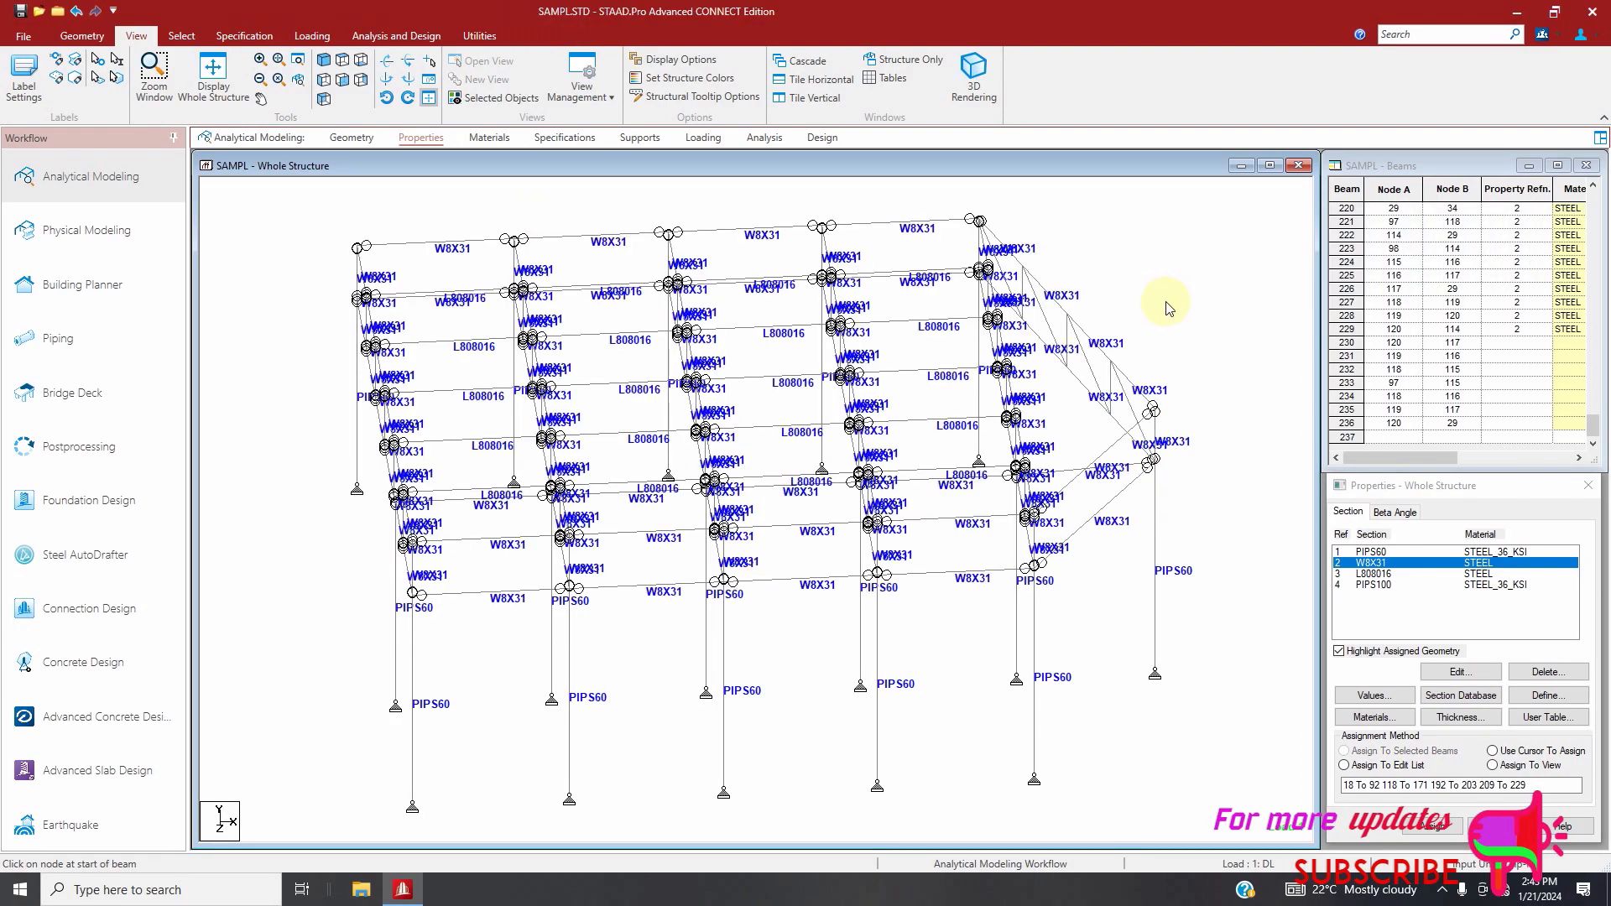
click(181, 36)
click(1149, 97)
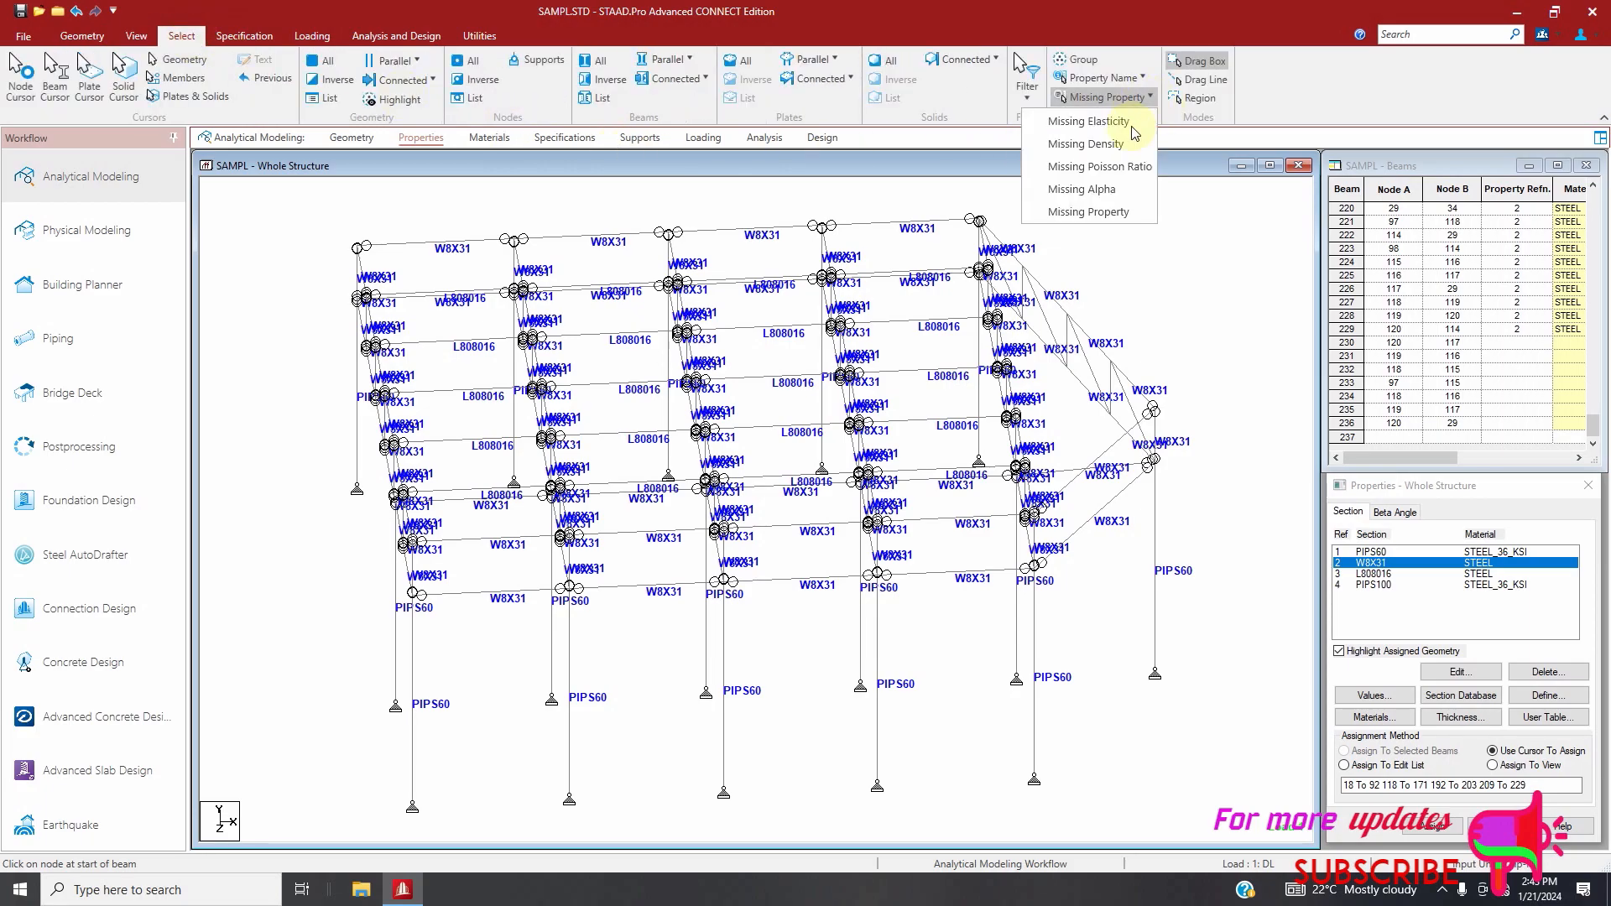
click(1109, 215)
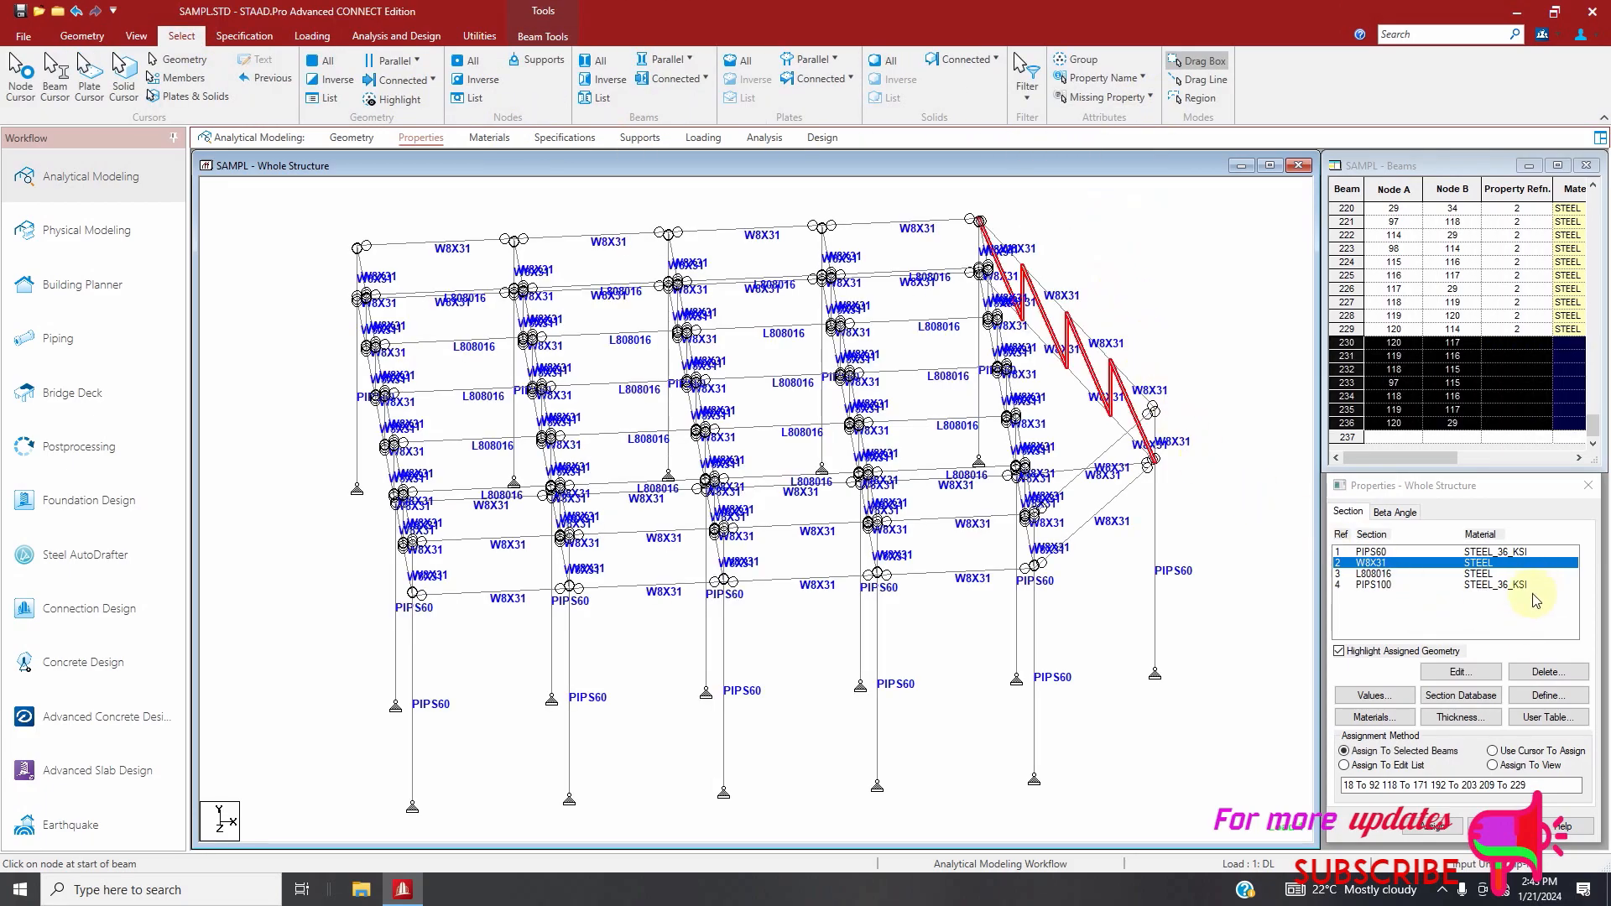
click(1434, 826)
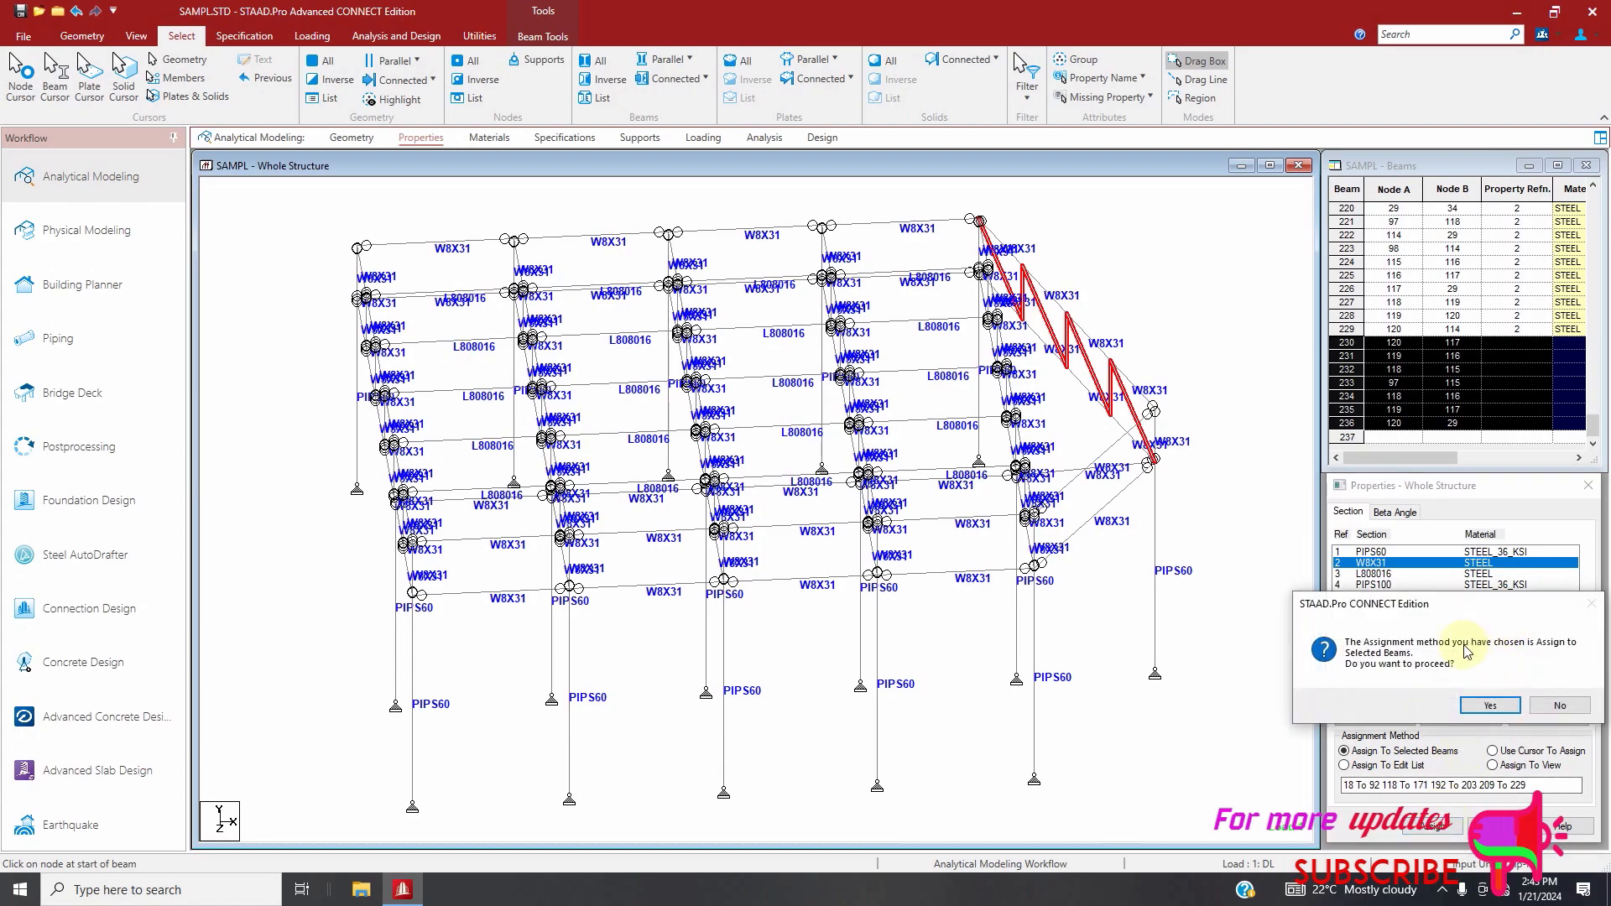
click(1492, 706)
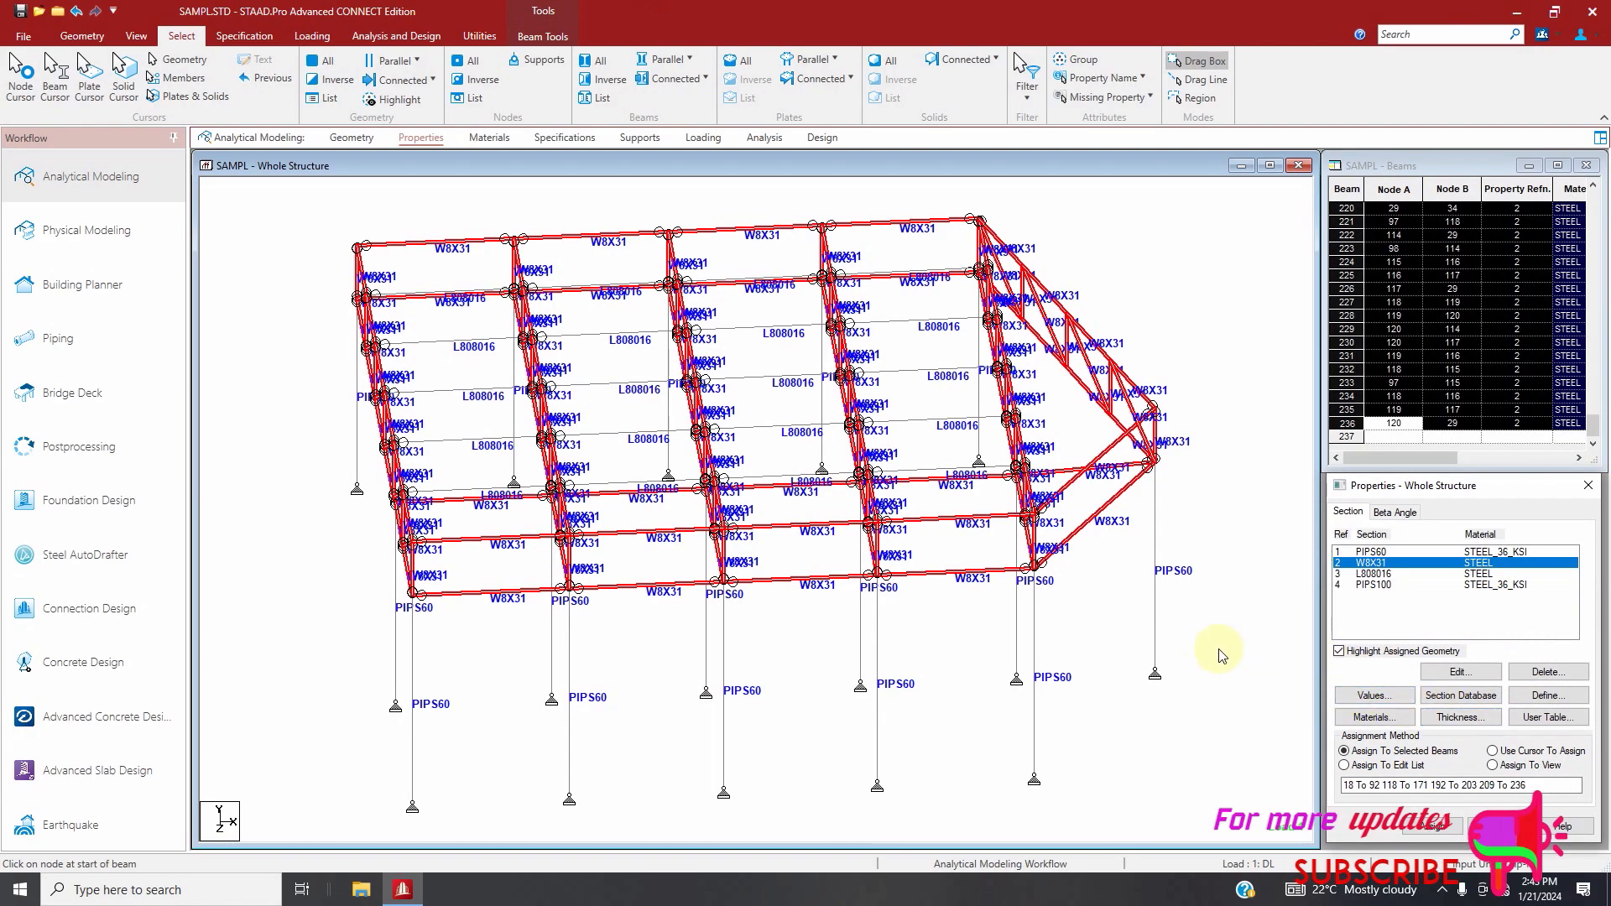
click(1155, 599)
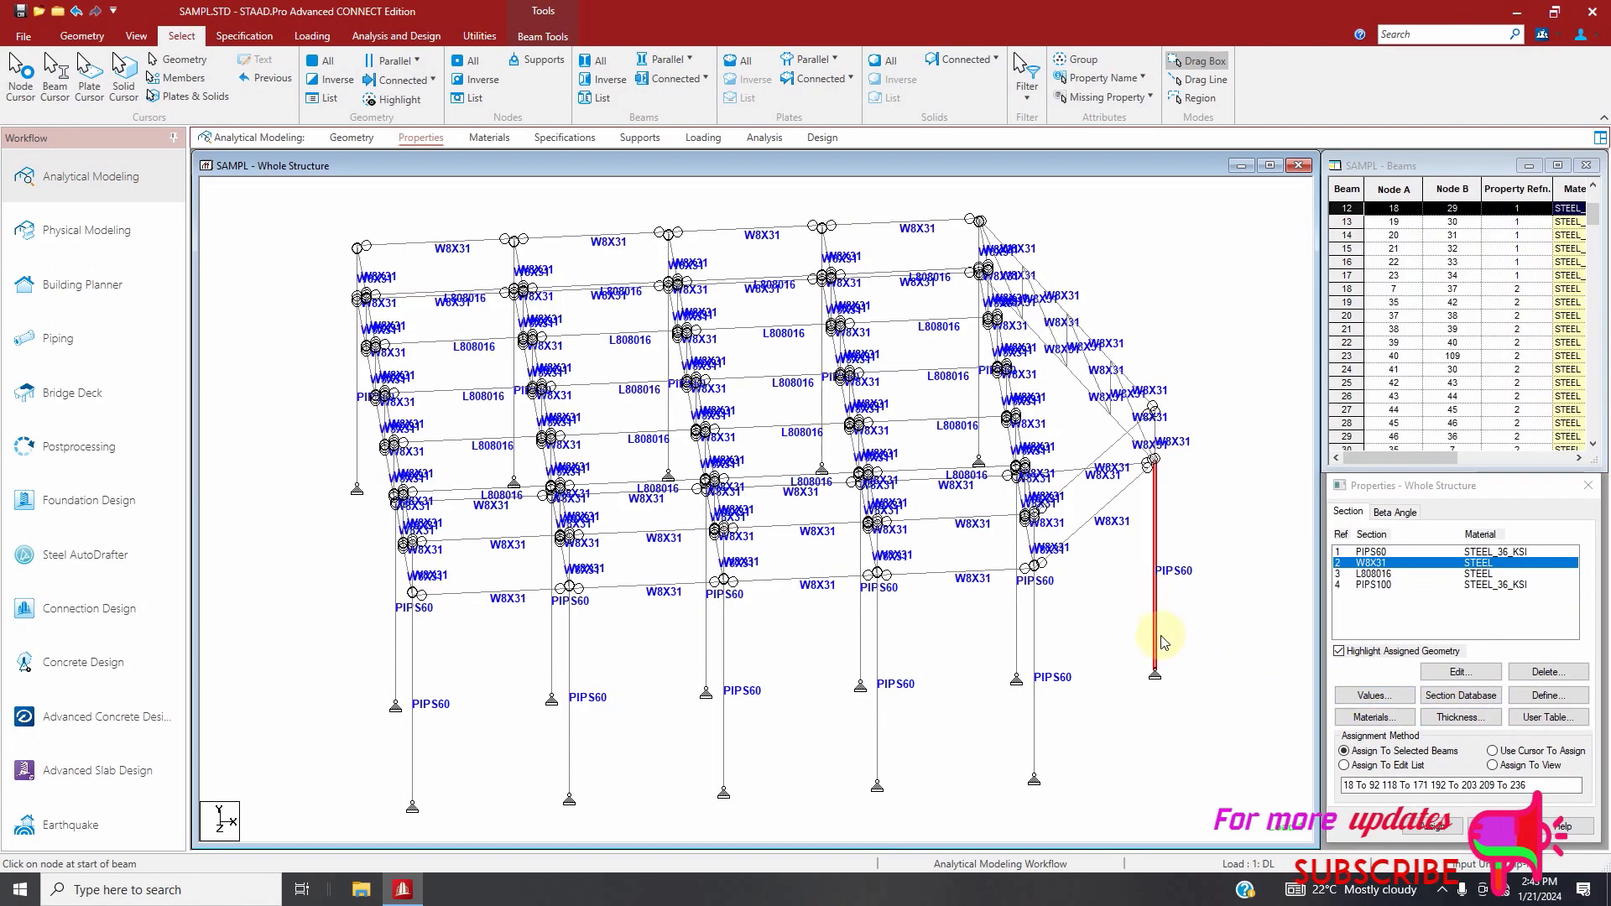
ctrl+click(1037, 680)
ctrl+click(878, 719)
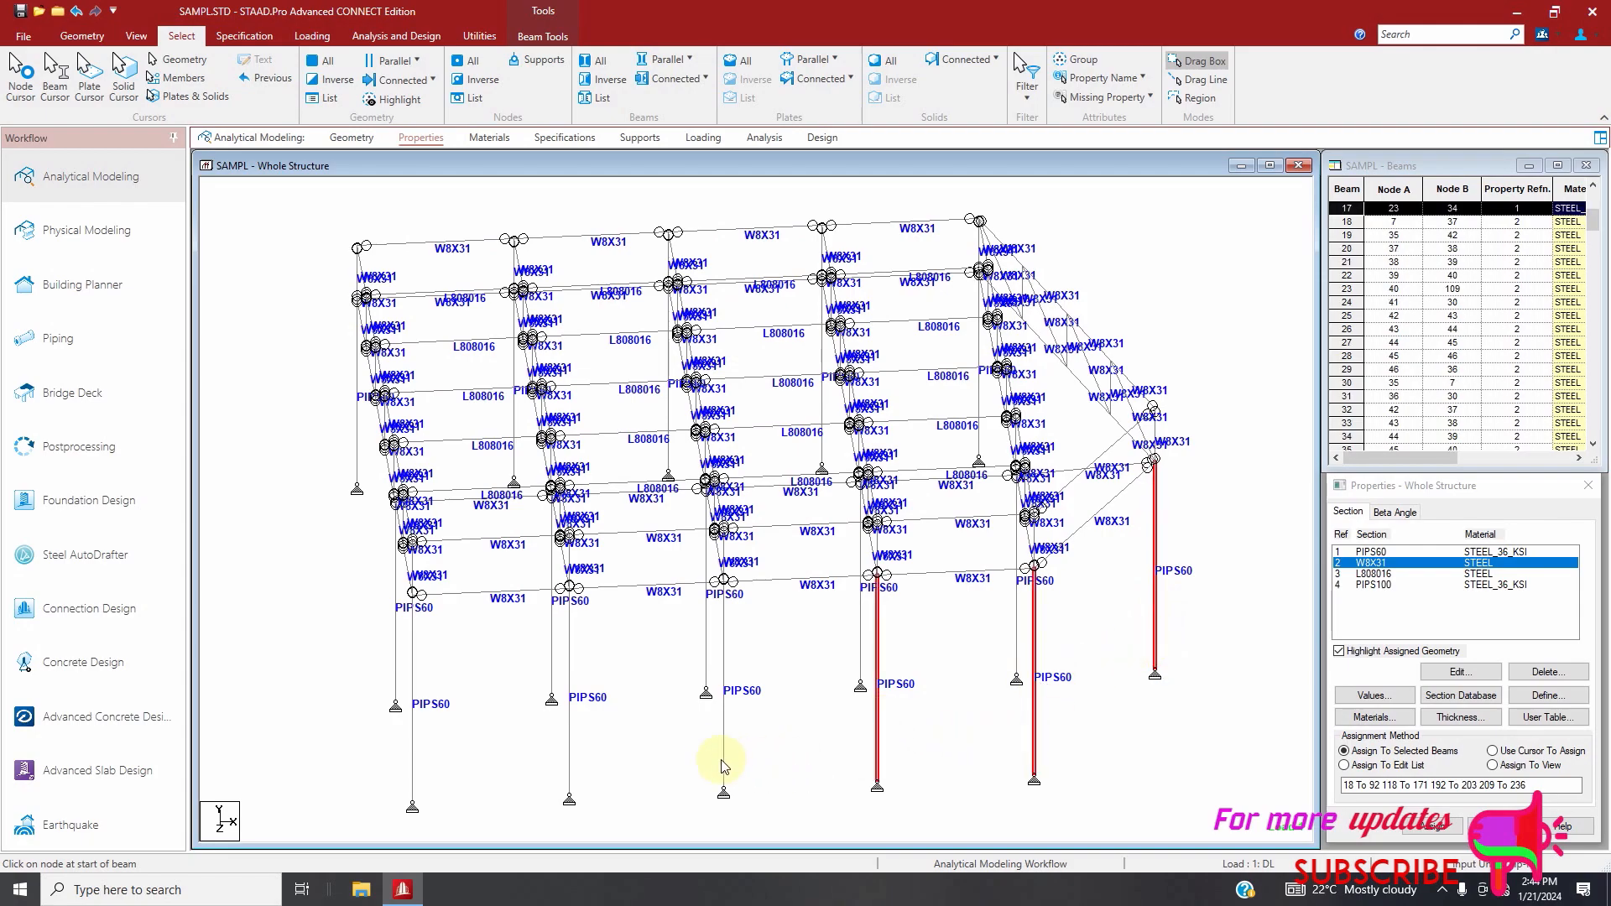
ctrl+click(725, 760)
ctrl+click(573, 756)
ctrl+click(413, 744)
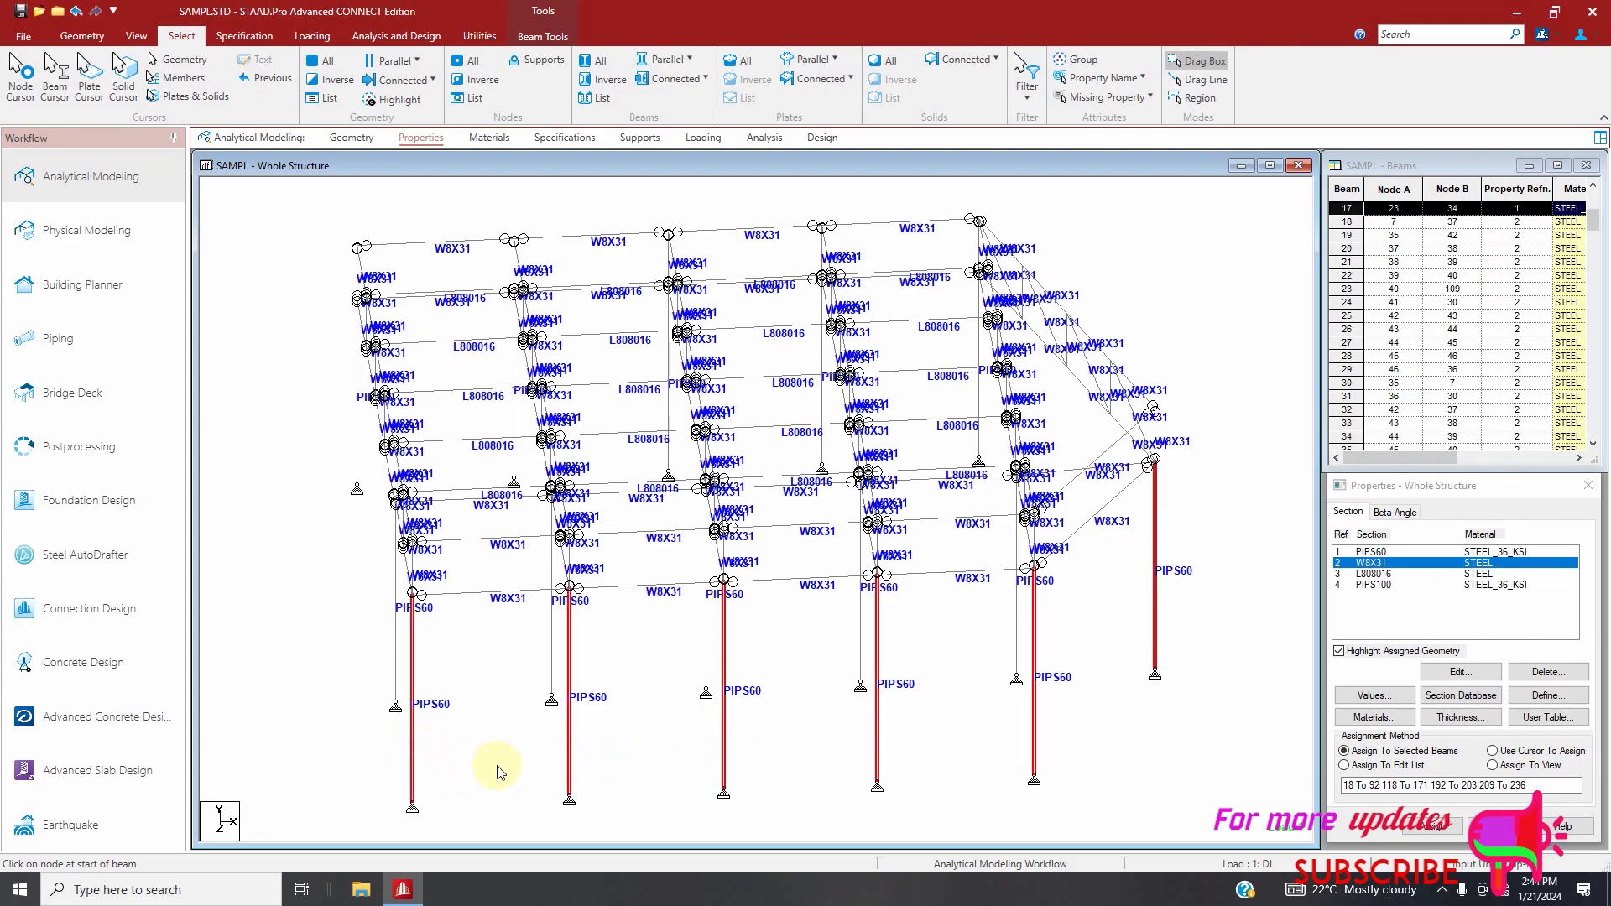
scroll(609, 625, down, 4)
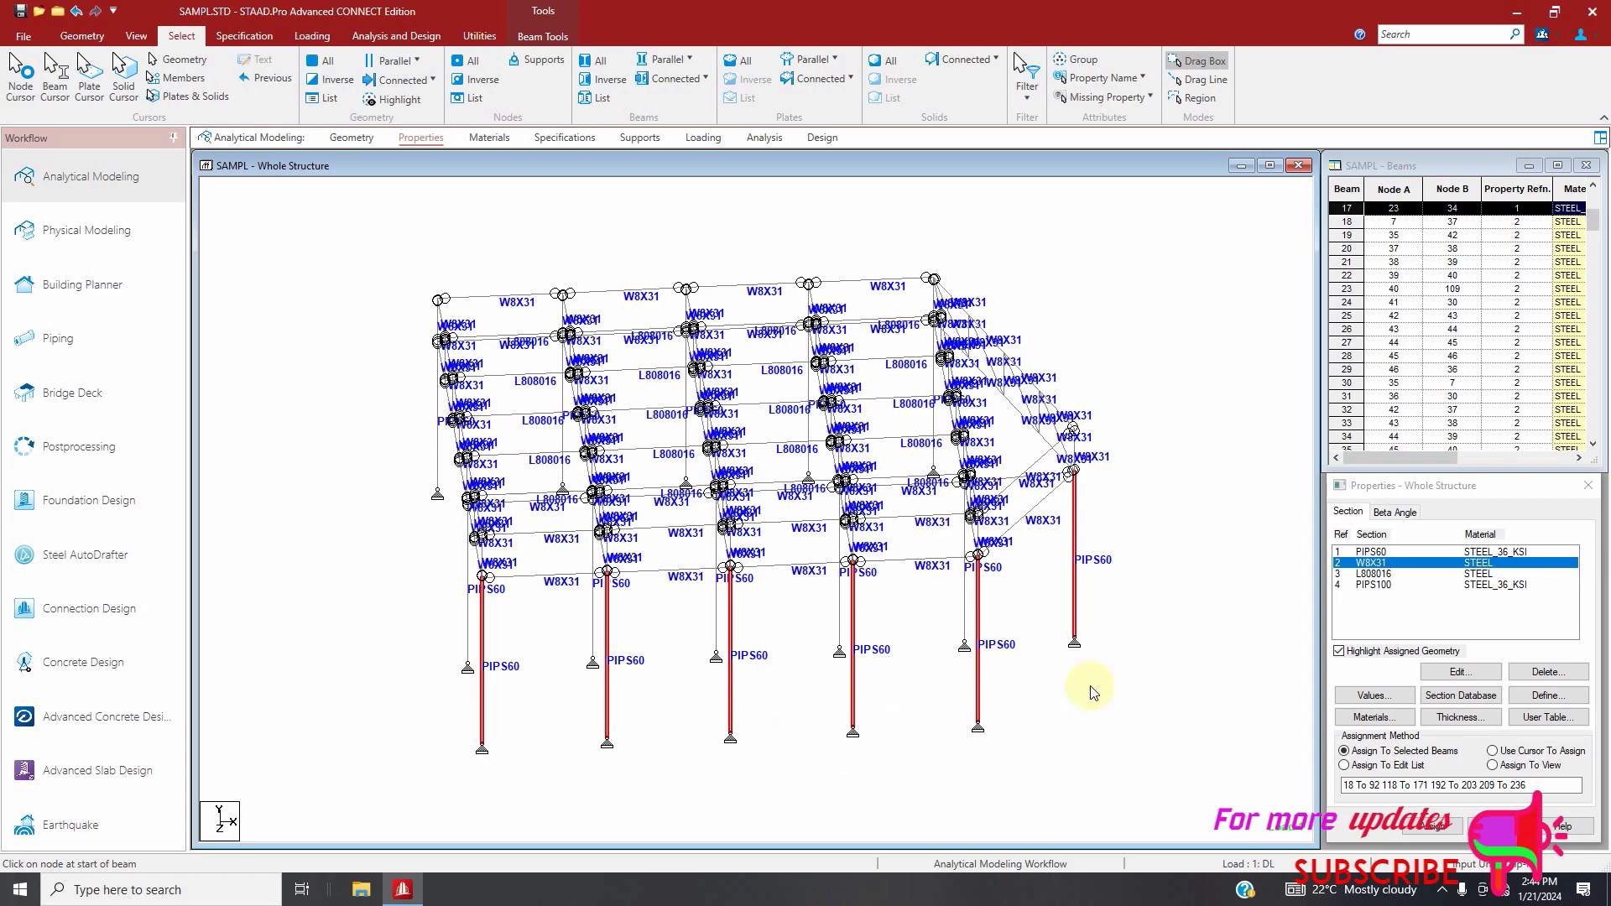
Assign the PIPS100 section to the six outer columns, beams 12 to 17
click(1381, 585)
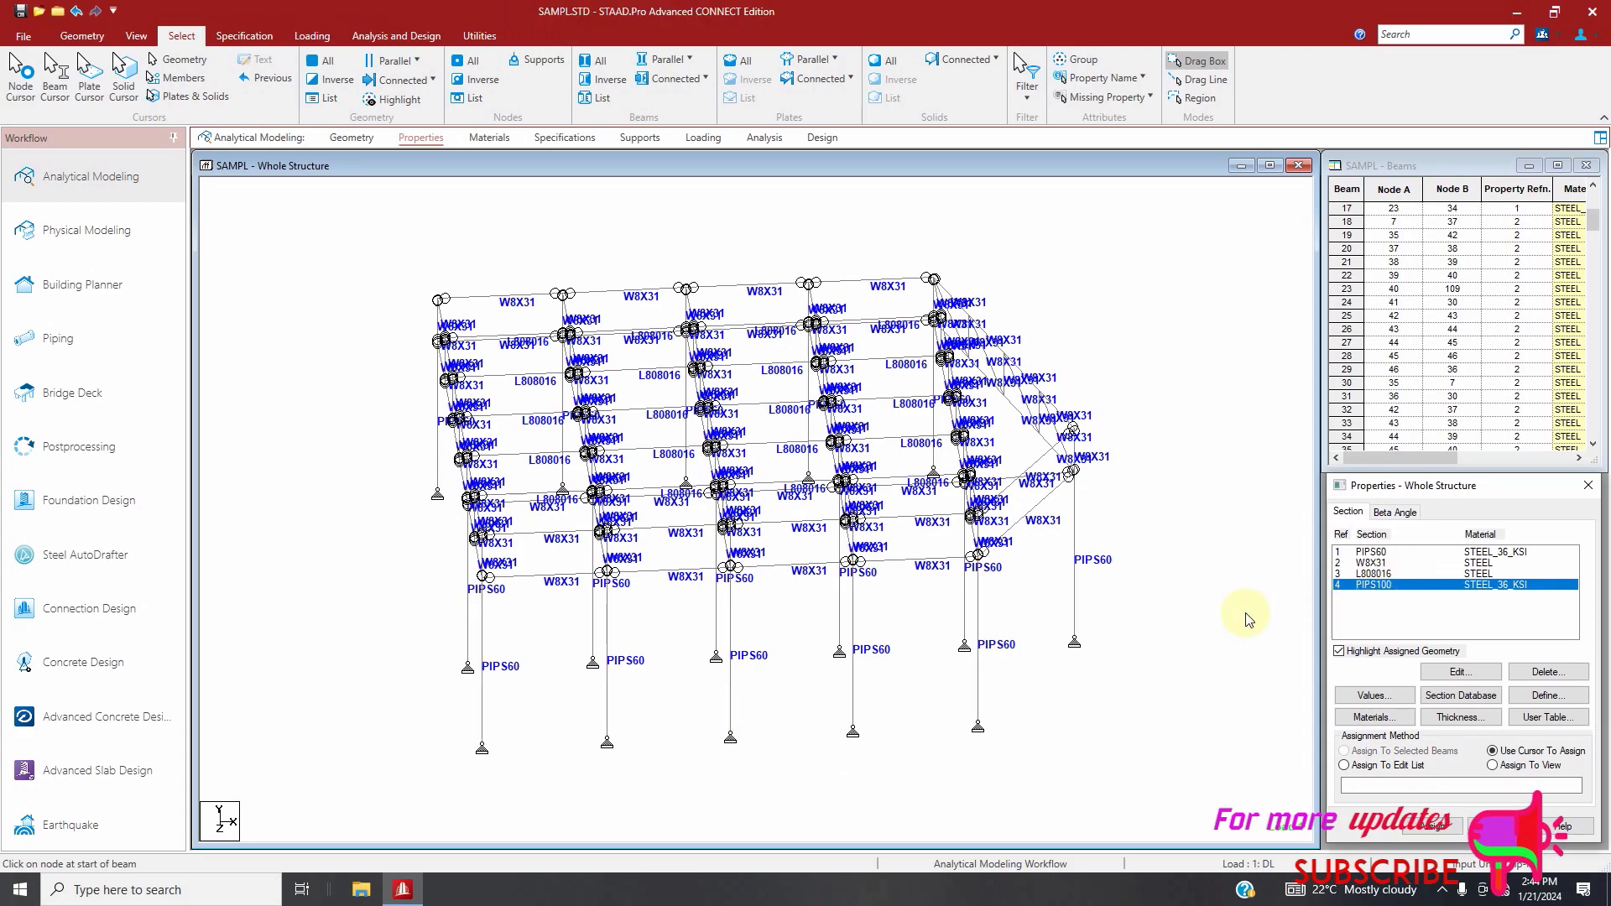
click(1075, 602)
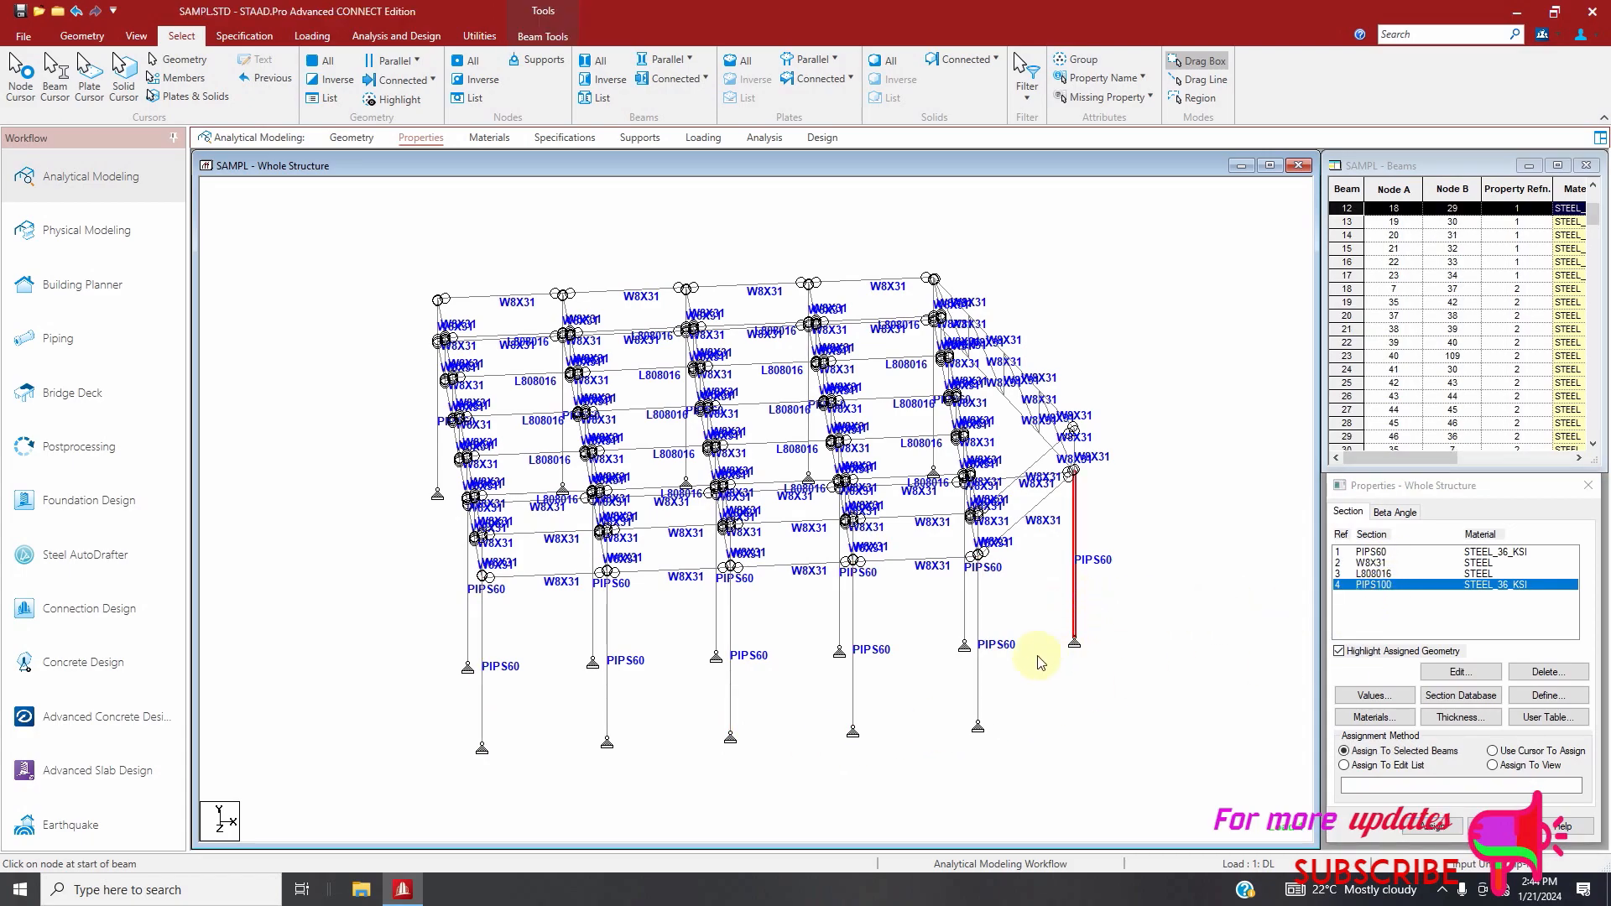
ctrl+click(978, 698)
ctrl+click(854, 708)
ctrl+click(730, 703)
ctrl+click(608, 714)
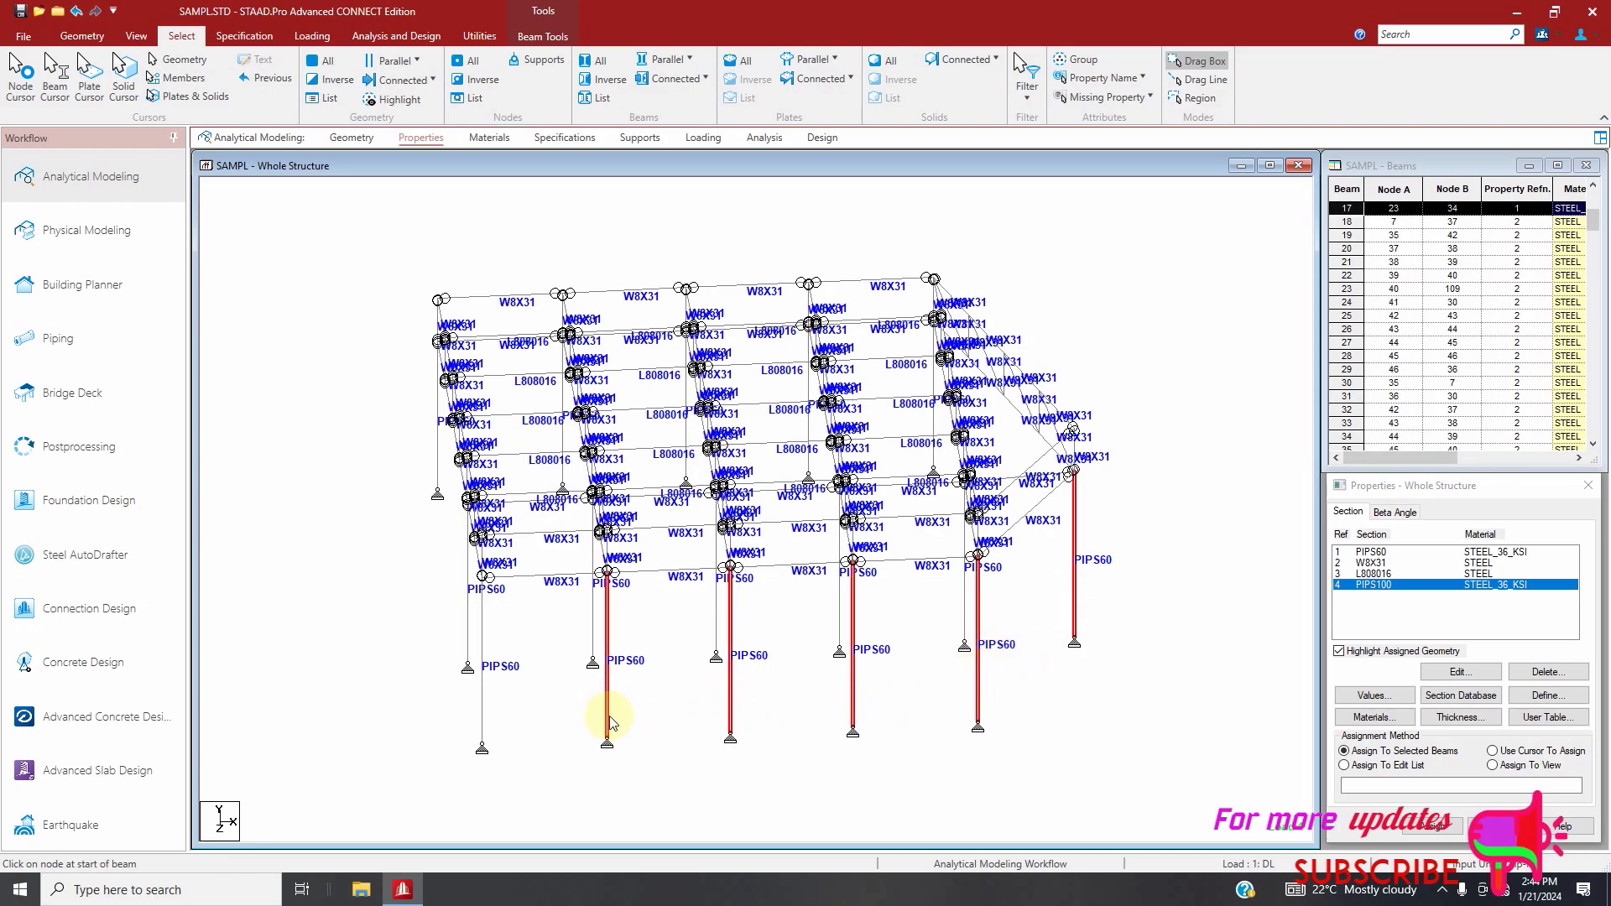
ctrl+click(483, 717)
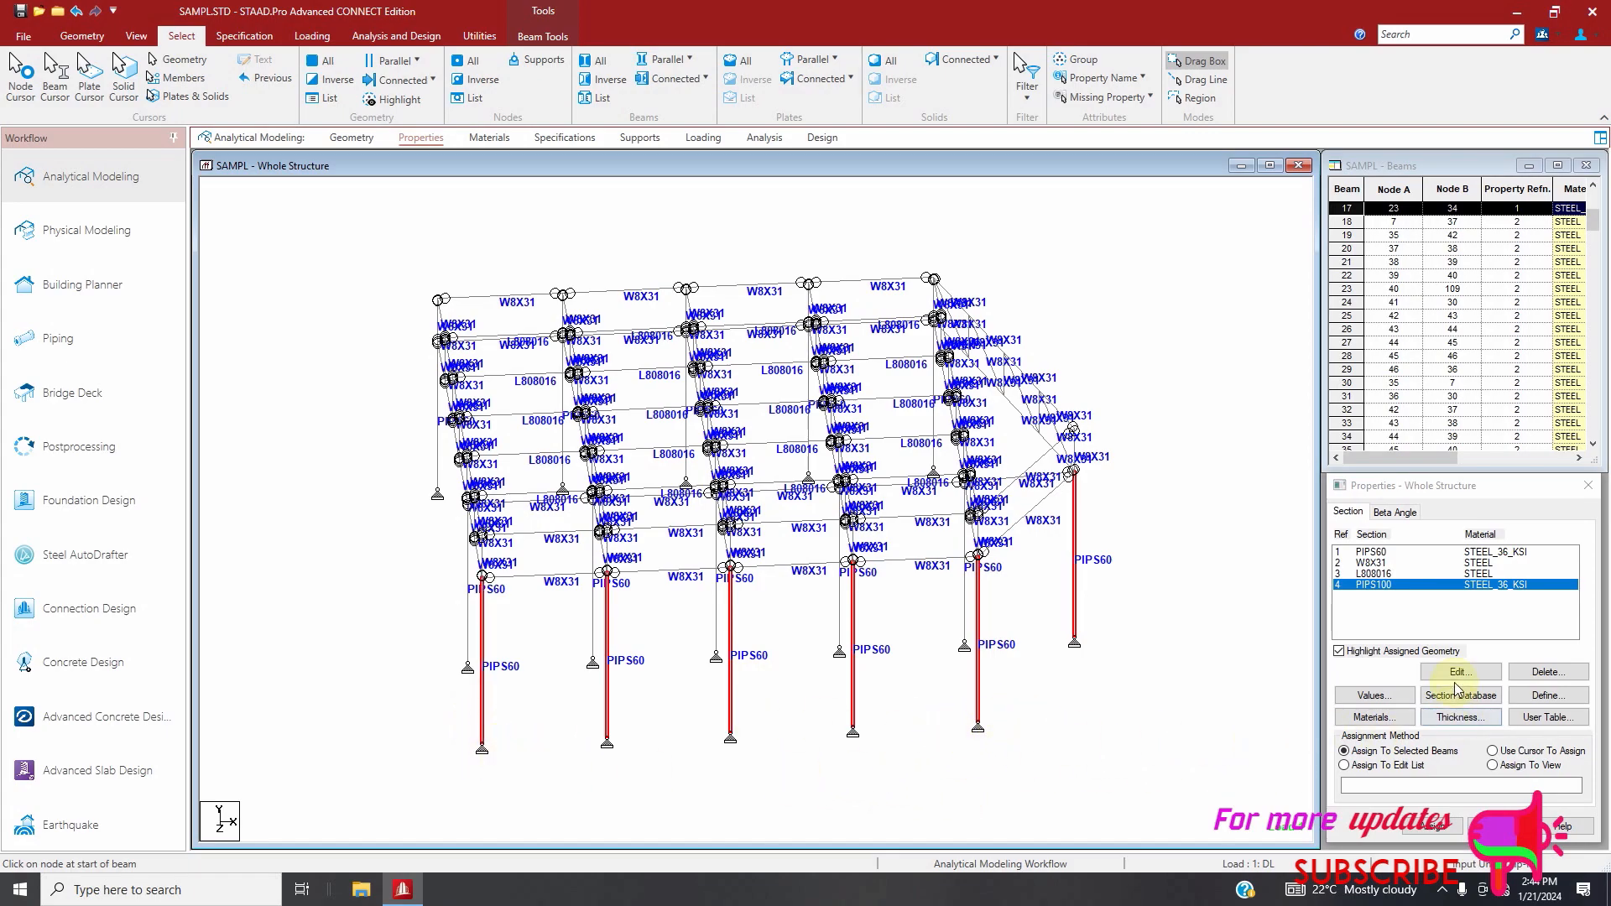
click(1432, 826)
click(1481, 710)
scroll(1021, 546, down, 1)
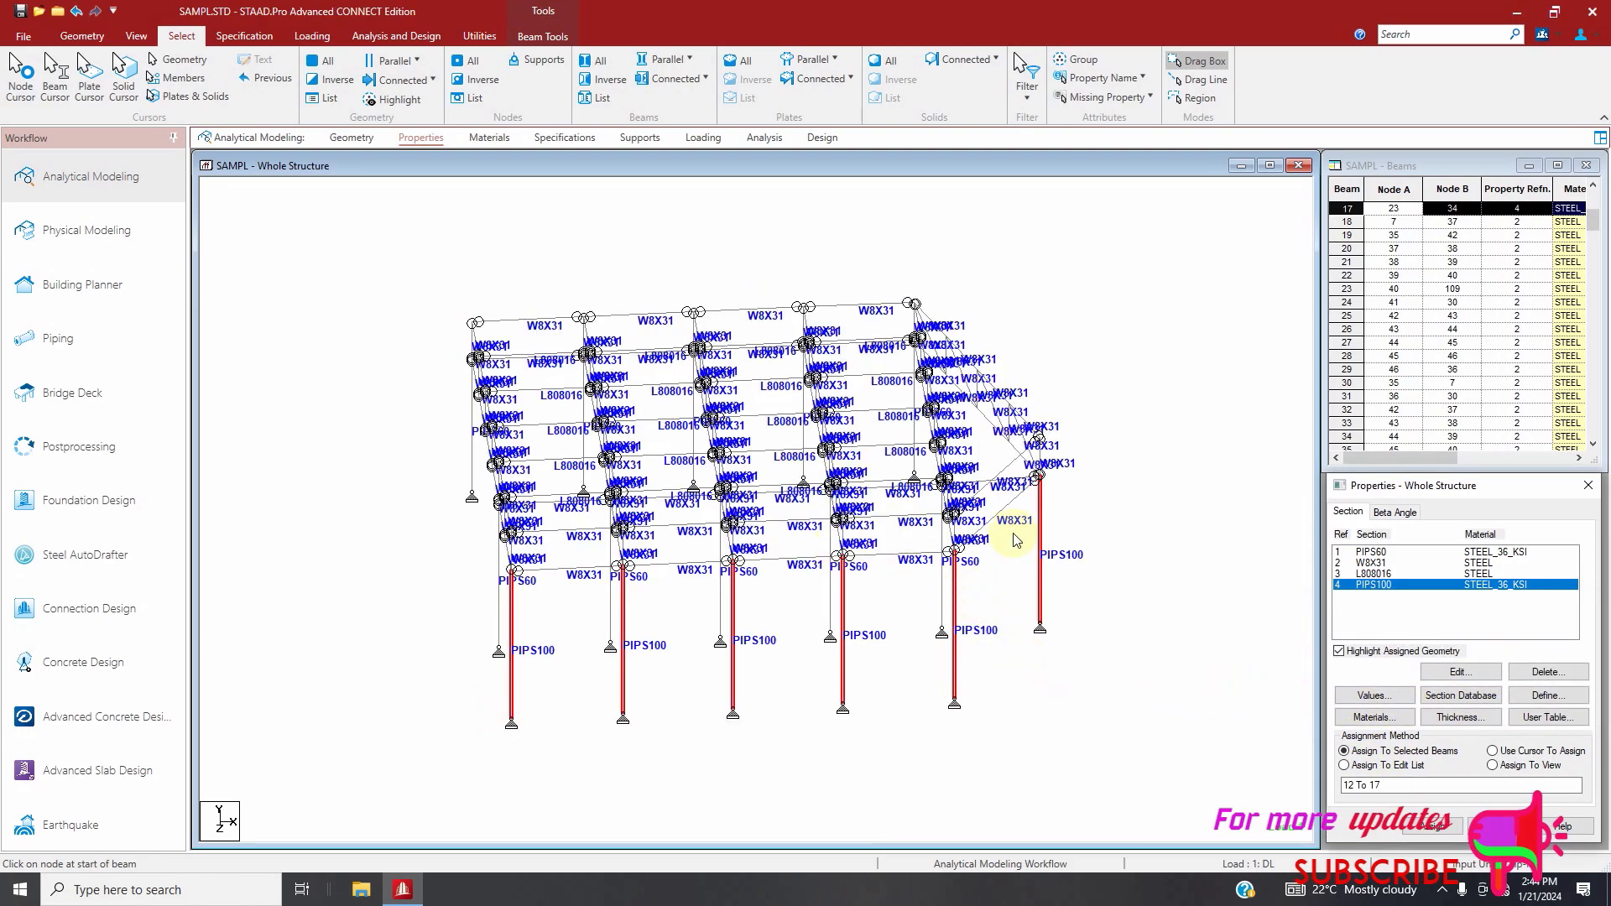
scroll(1018, 539, up, 1)
Save the modified structure, run the analysis and stay in modeling mode when it finishes
click(422, 38)
click(271, 91)
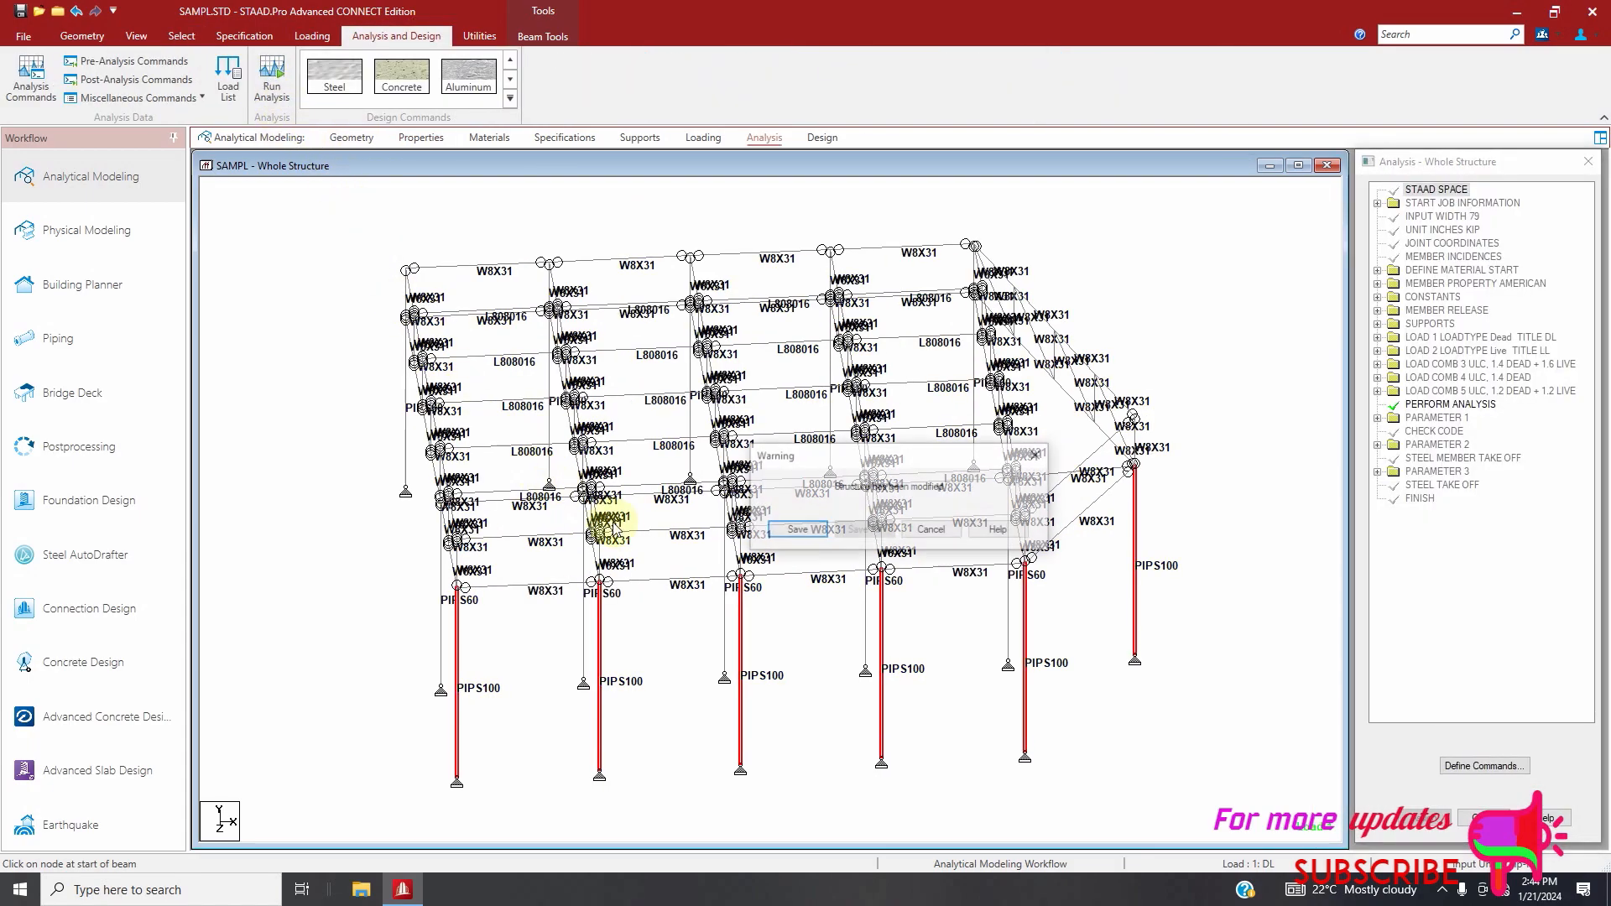
click(783, 530)
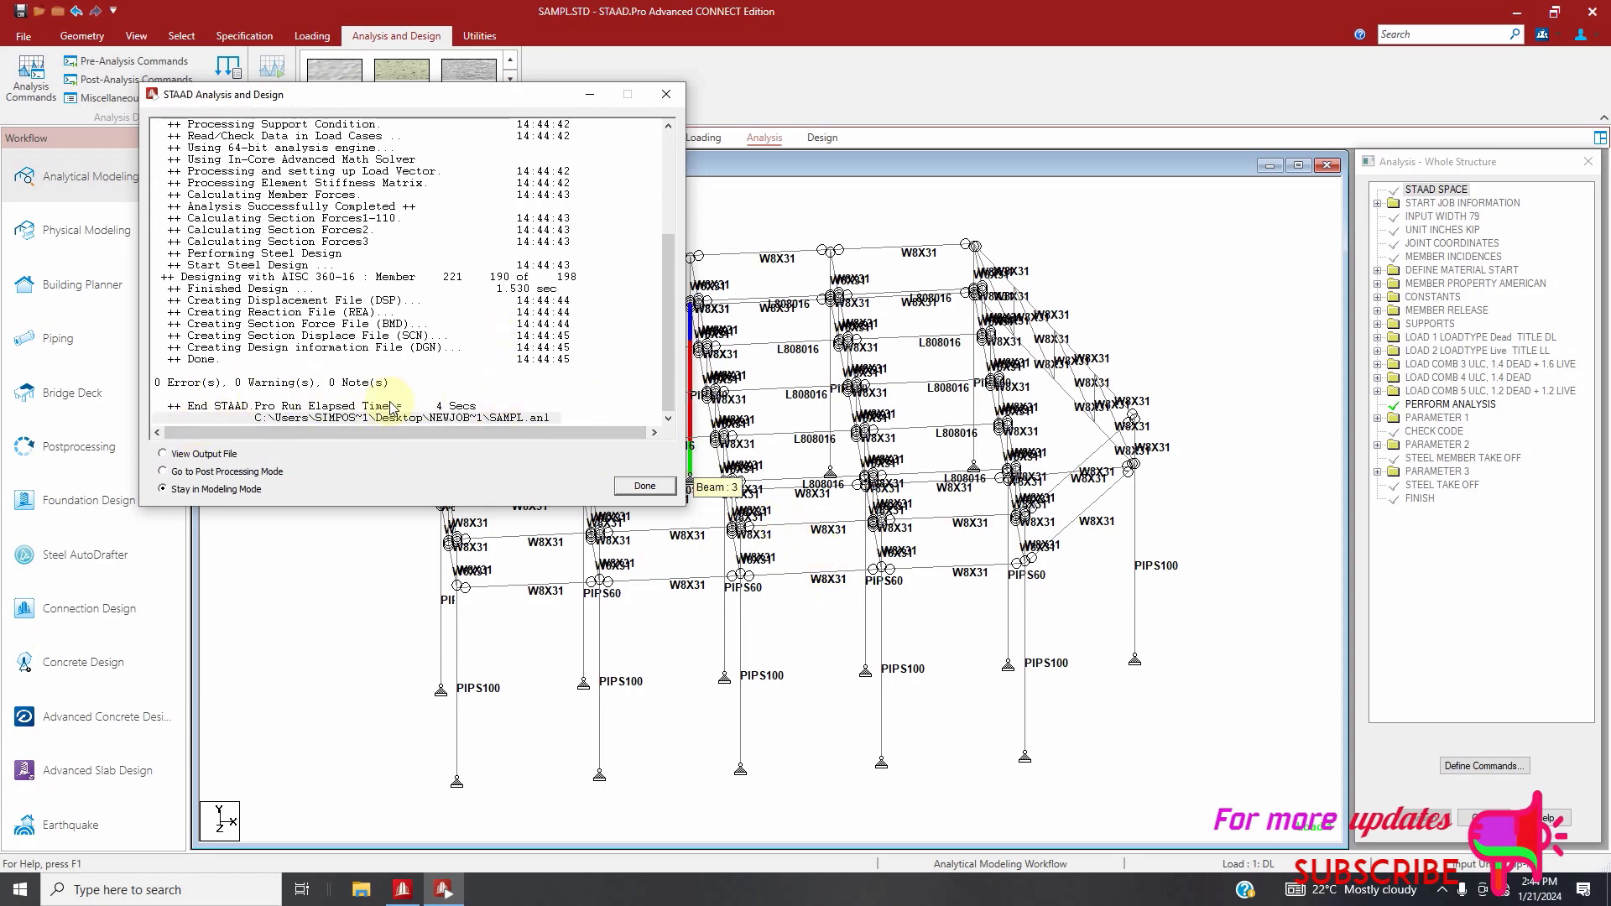
click(643, 486)
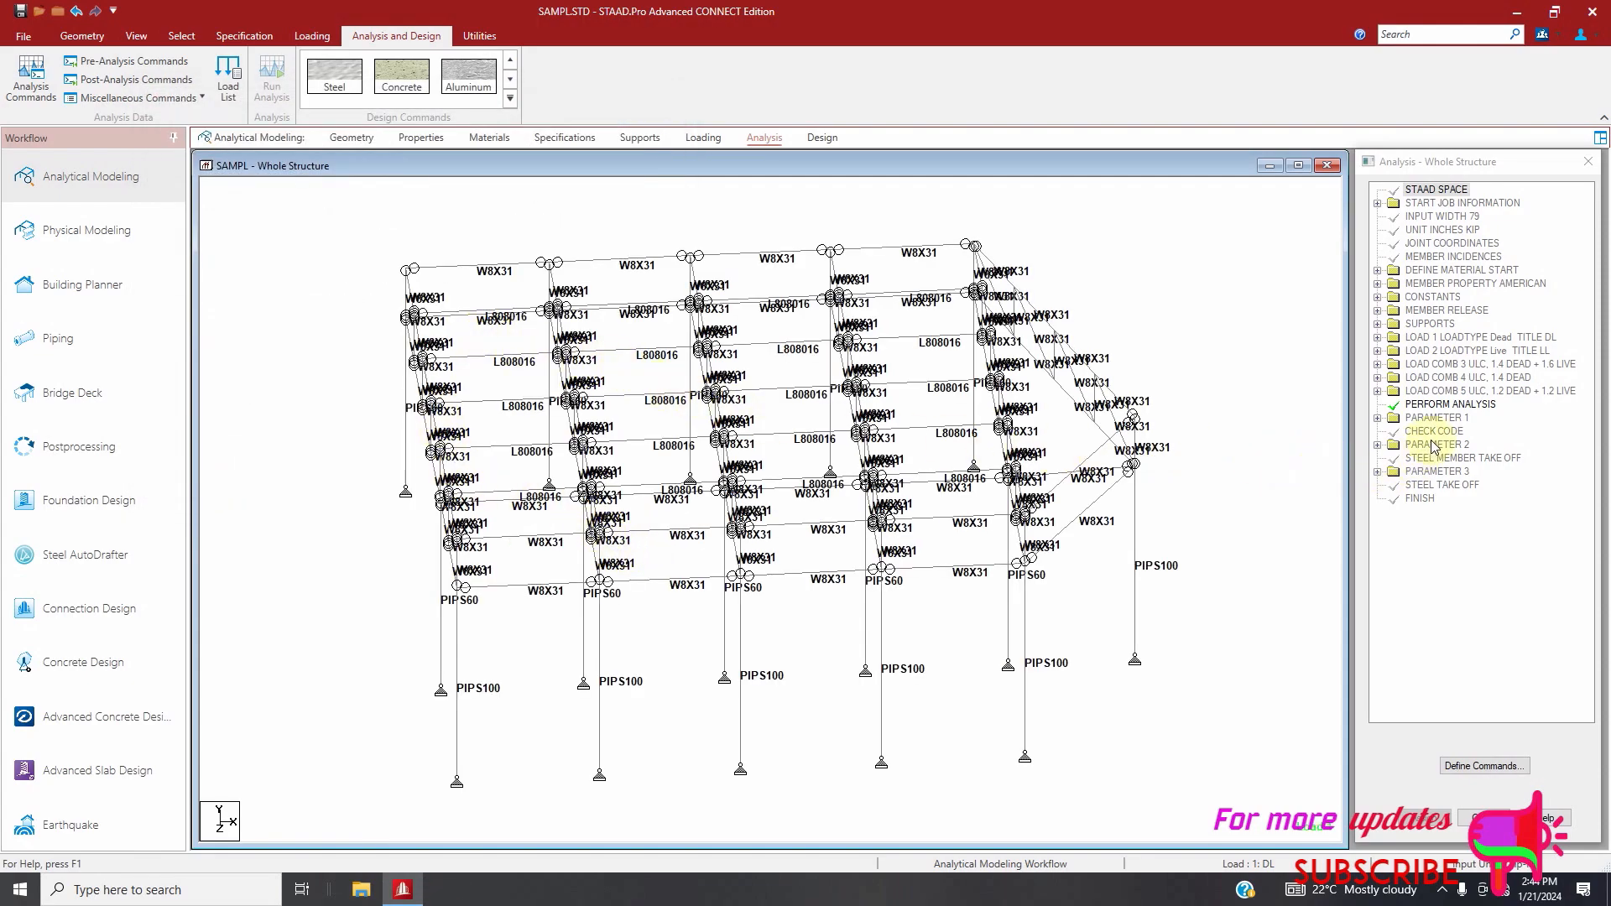
Select the failed beams, clear the selection and reselect the sloping end chord to examine its position
click(190, 36)
click(1120, 78)
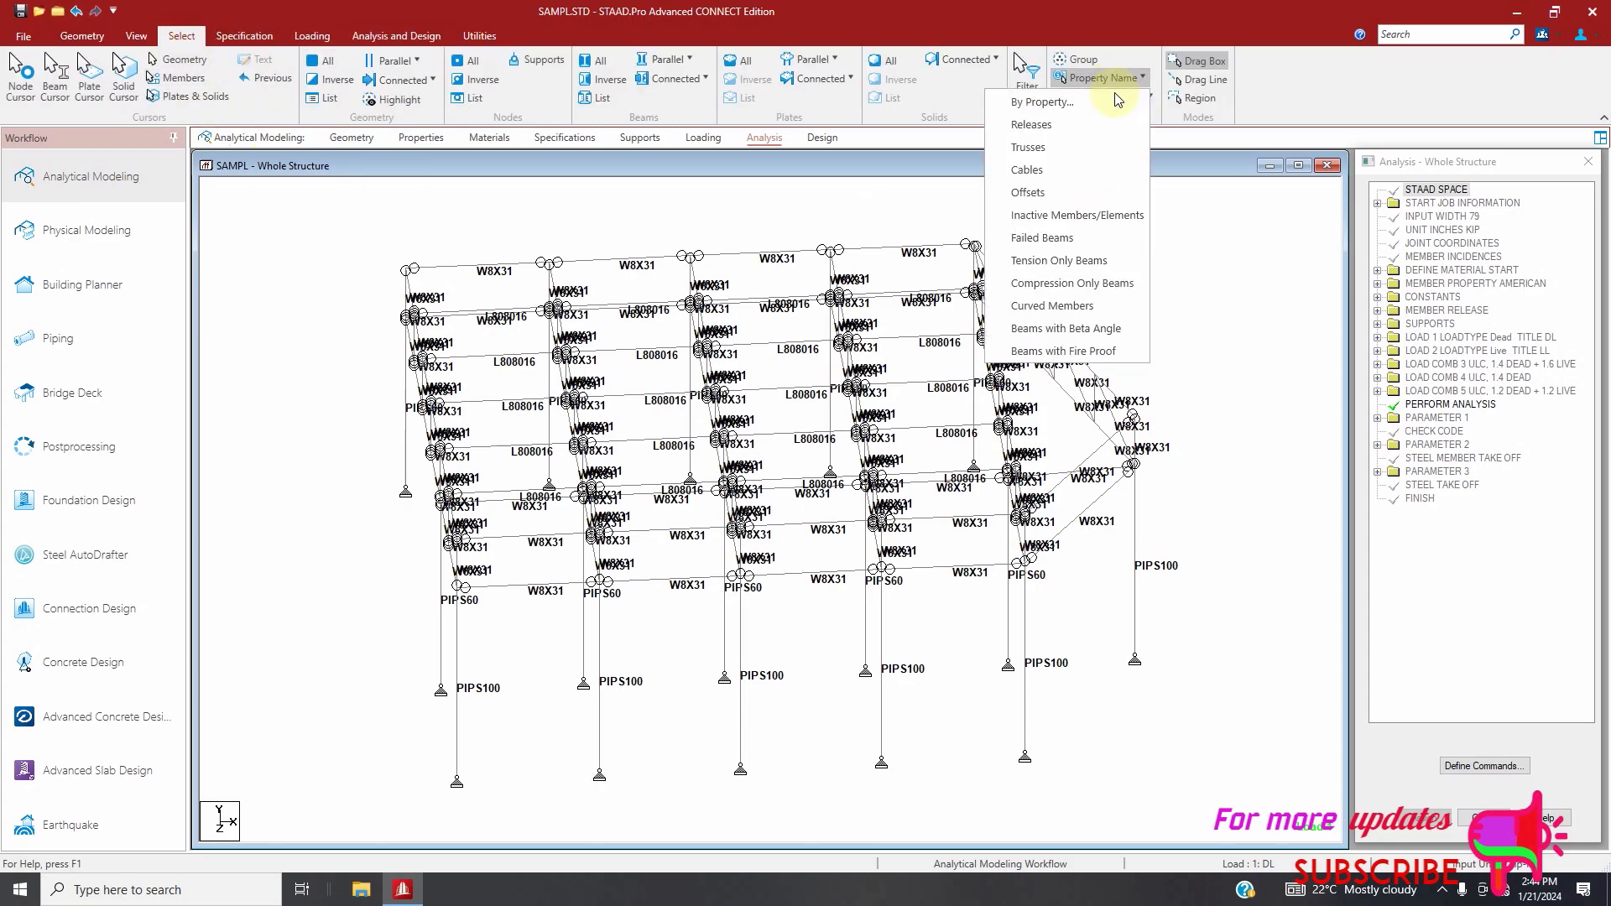
click(1090, 240)
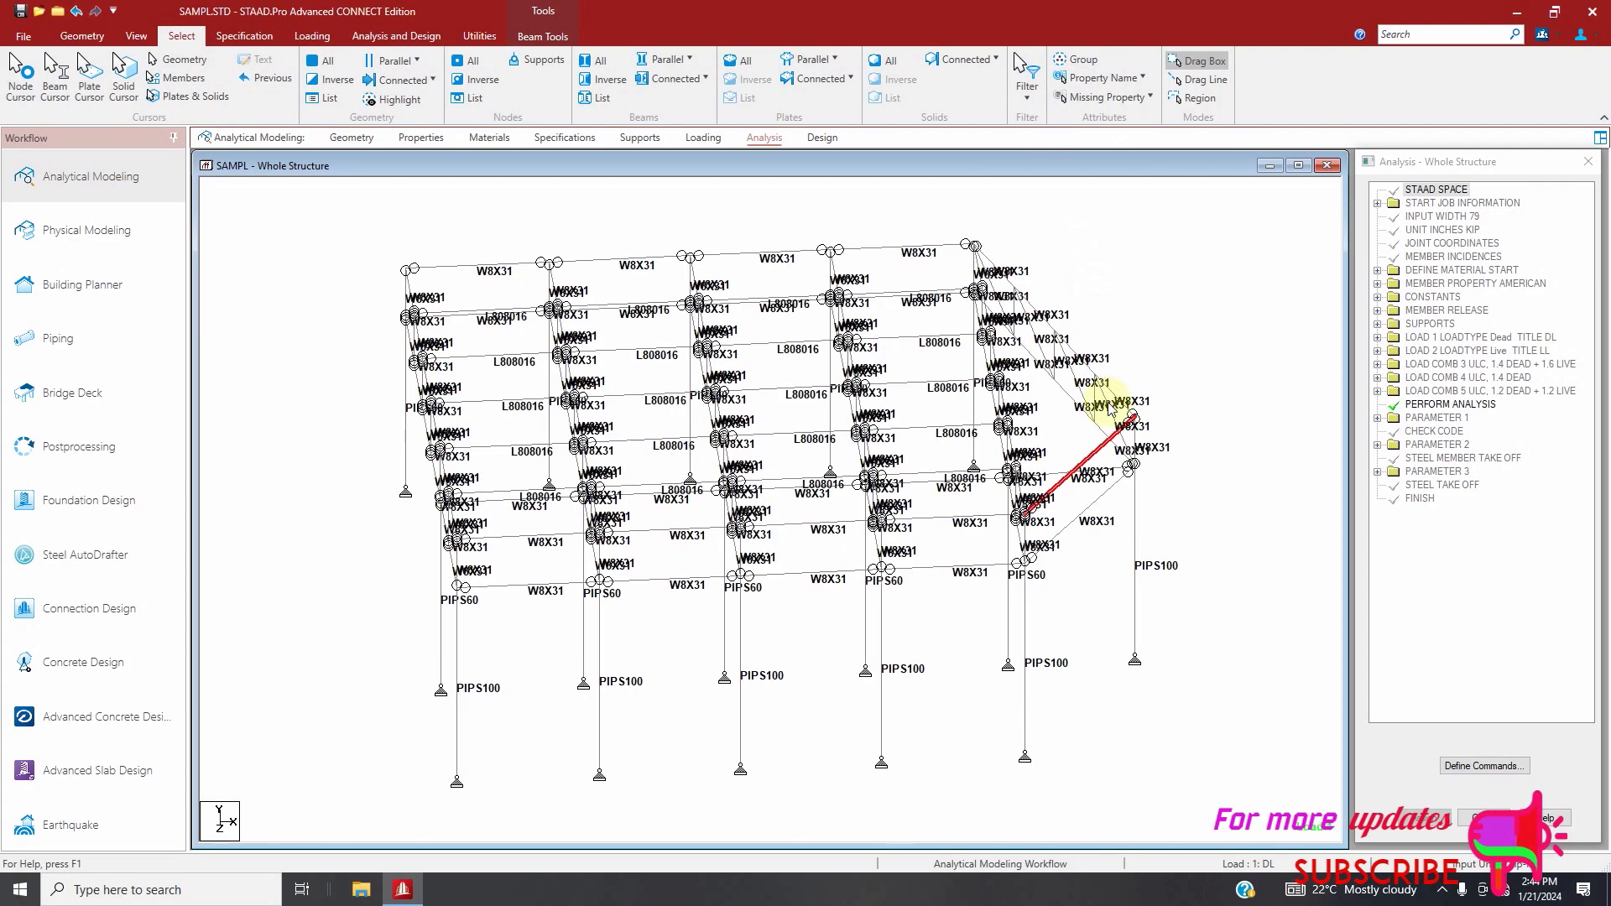
scroll(1103, 487, up, 1)
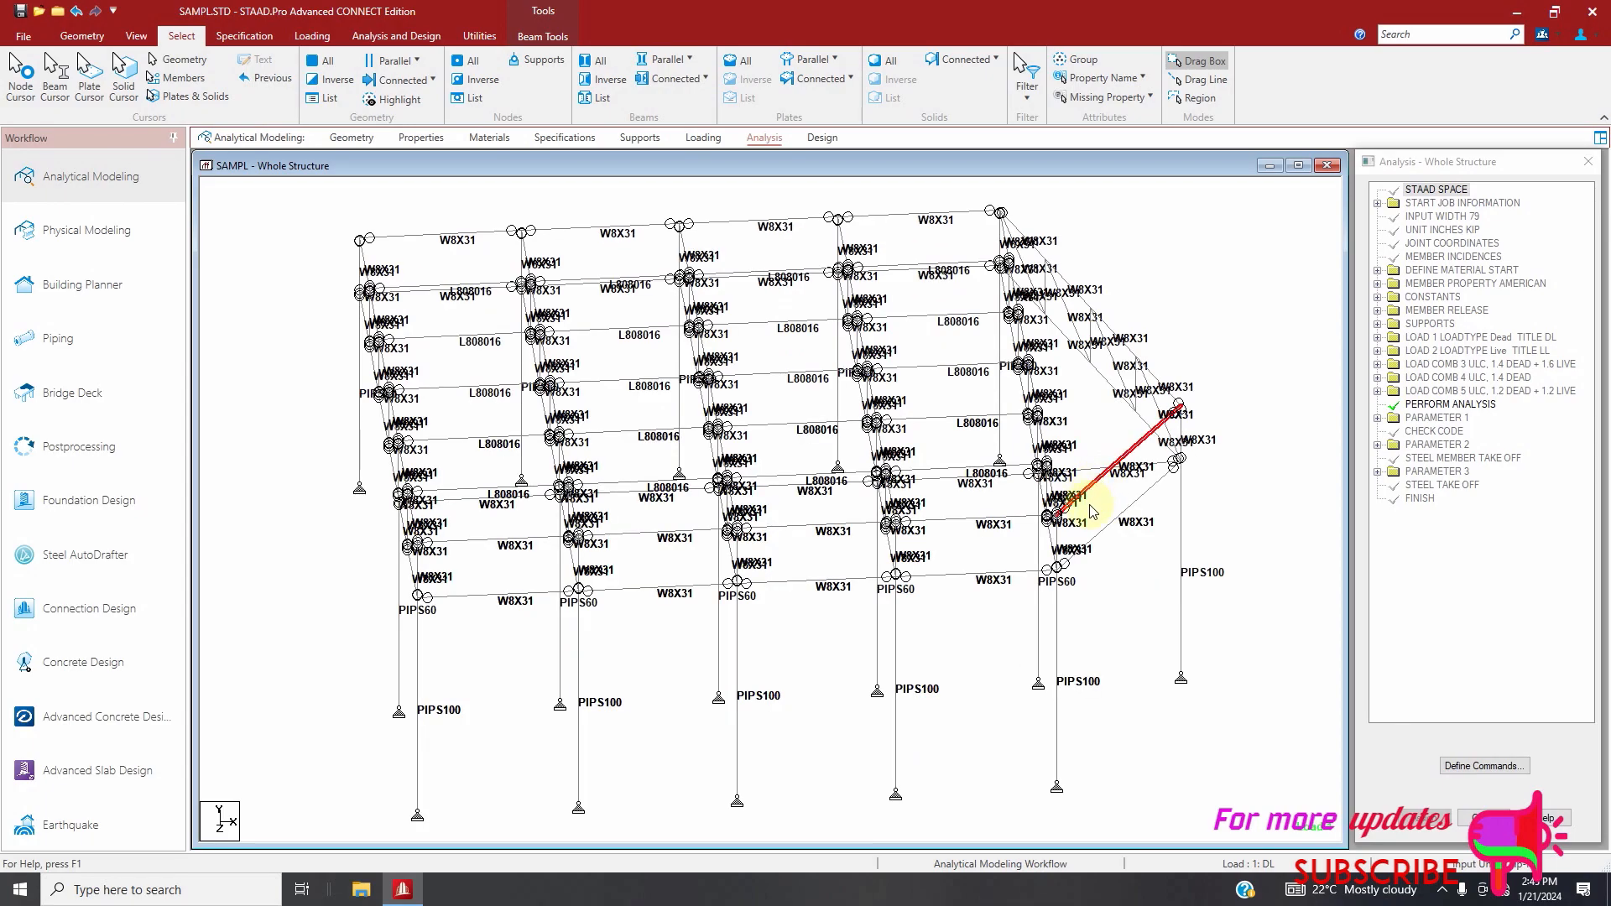
click(1099, 500)
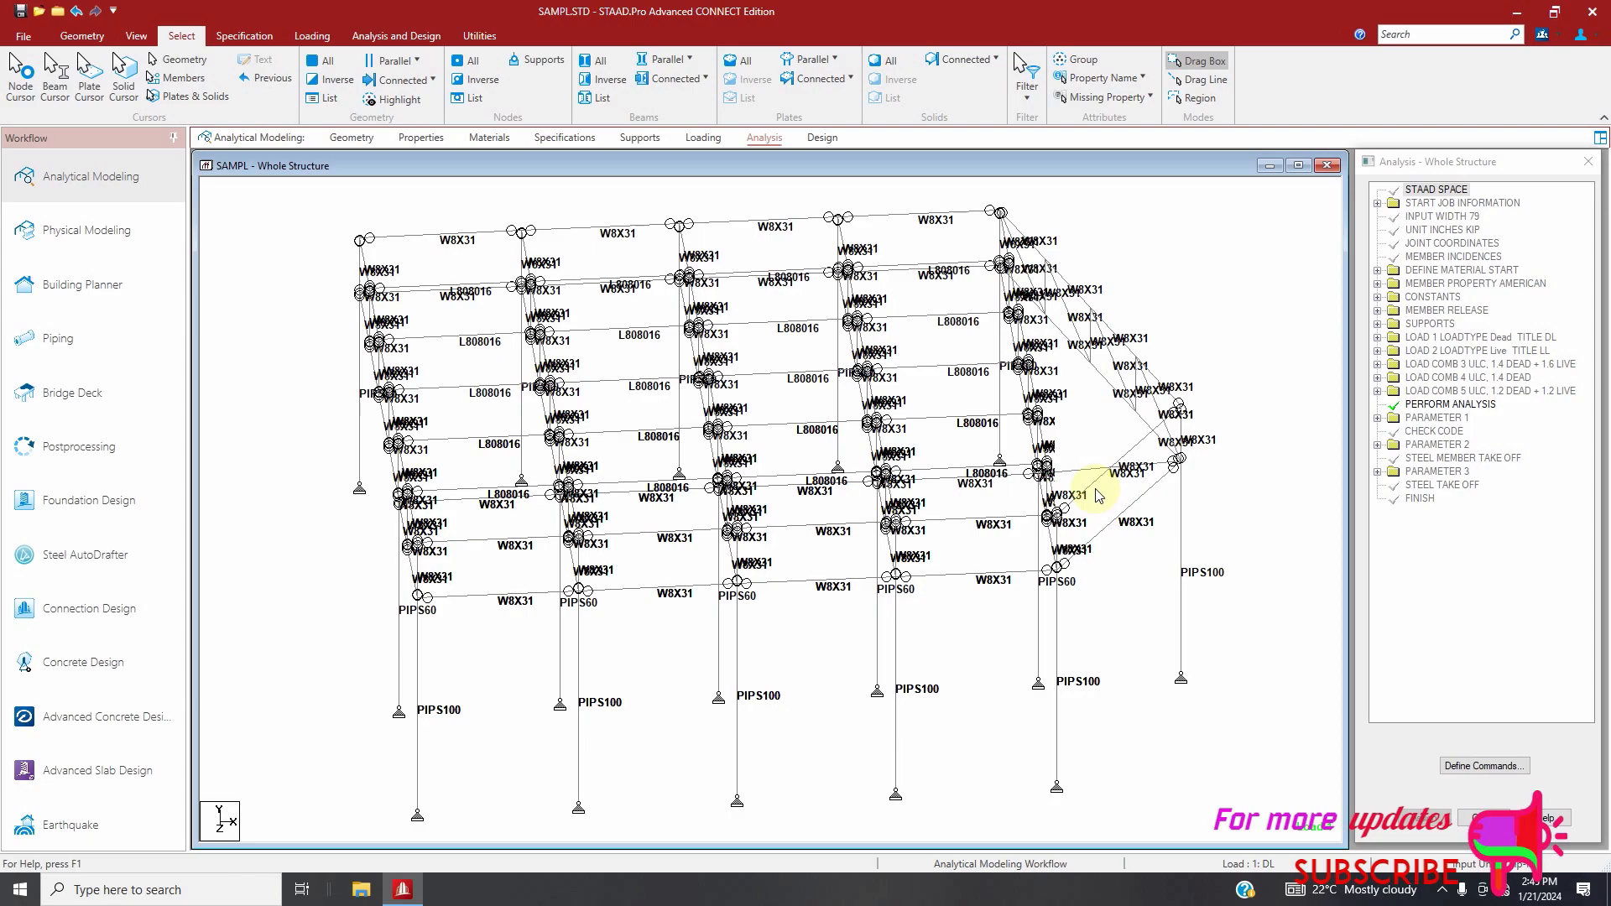
click(1091, 493)
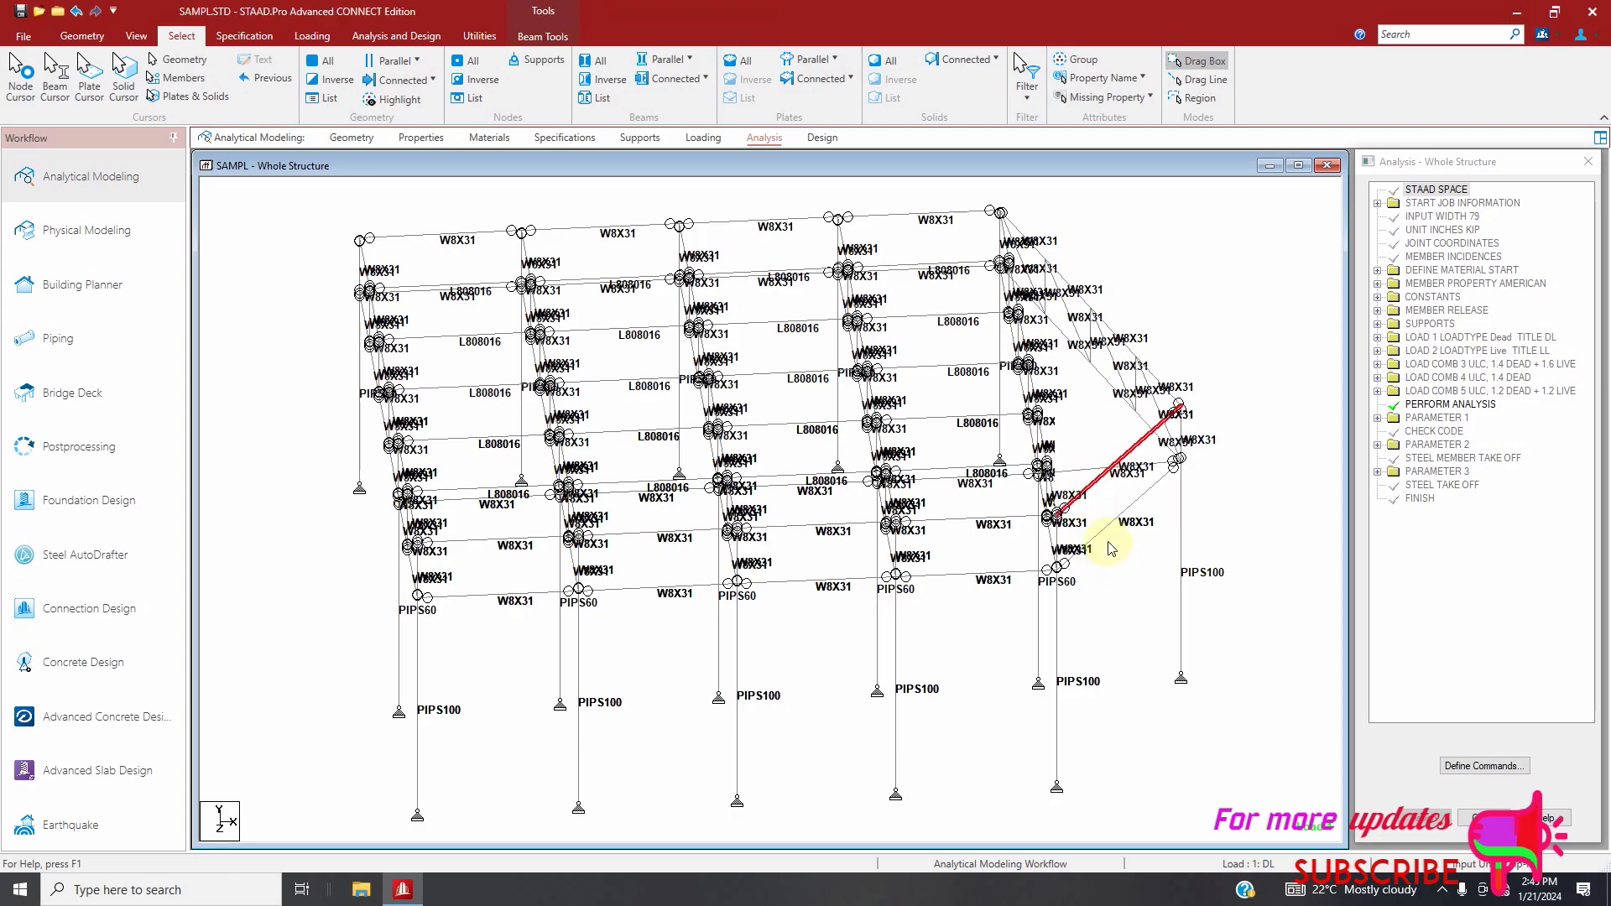
Add the parallel sloping end chord to the selection and insert one intermediate node in each chord, accepting deletion of the result files
ctrl+click(1105, 527)
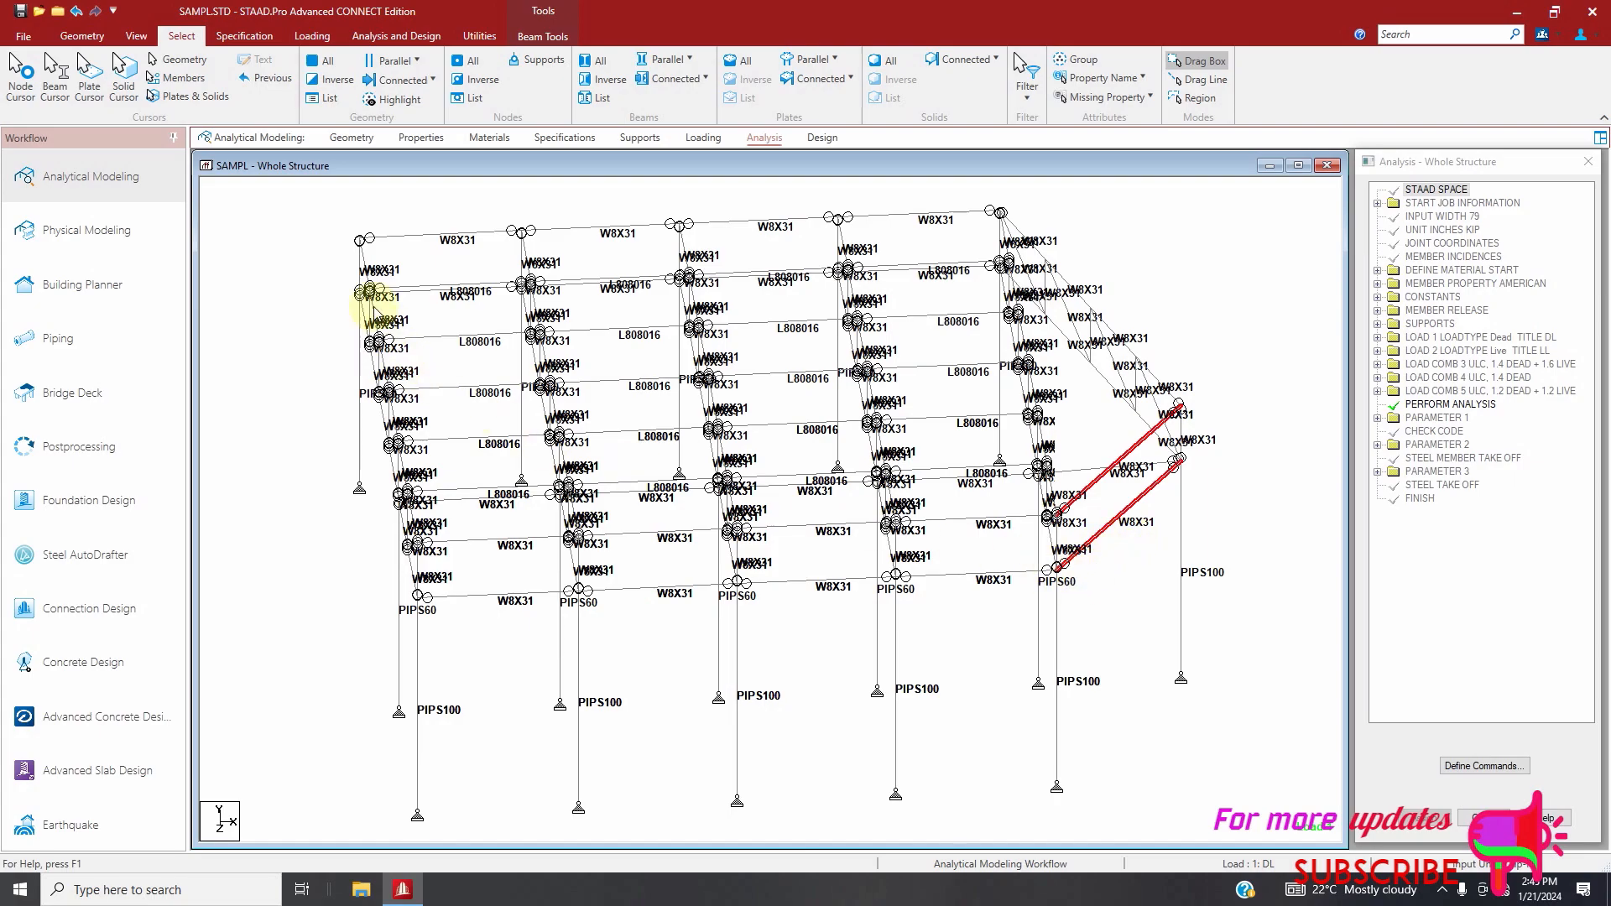
click(127, 38)
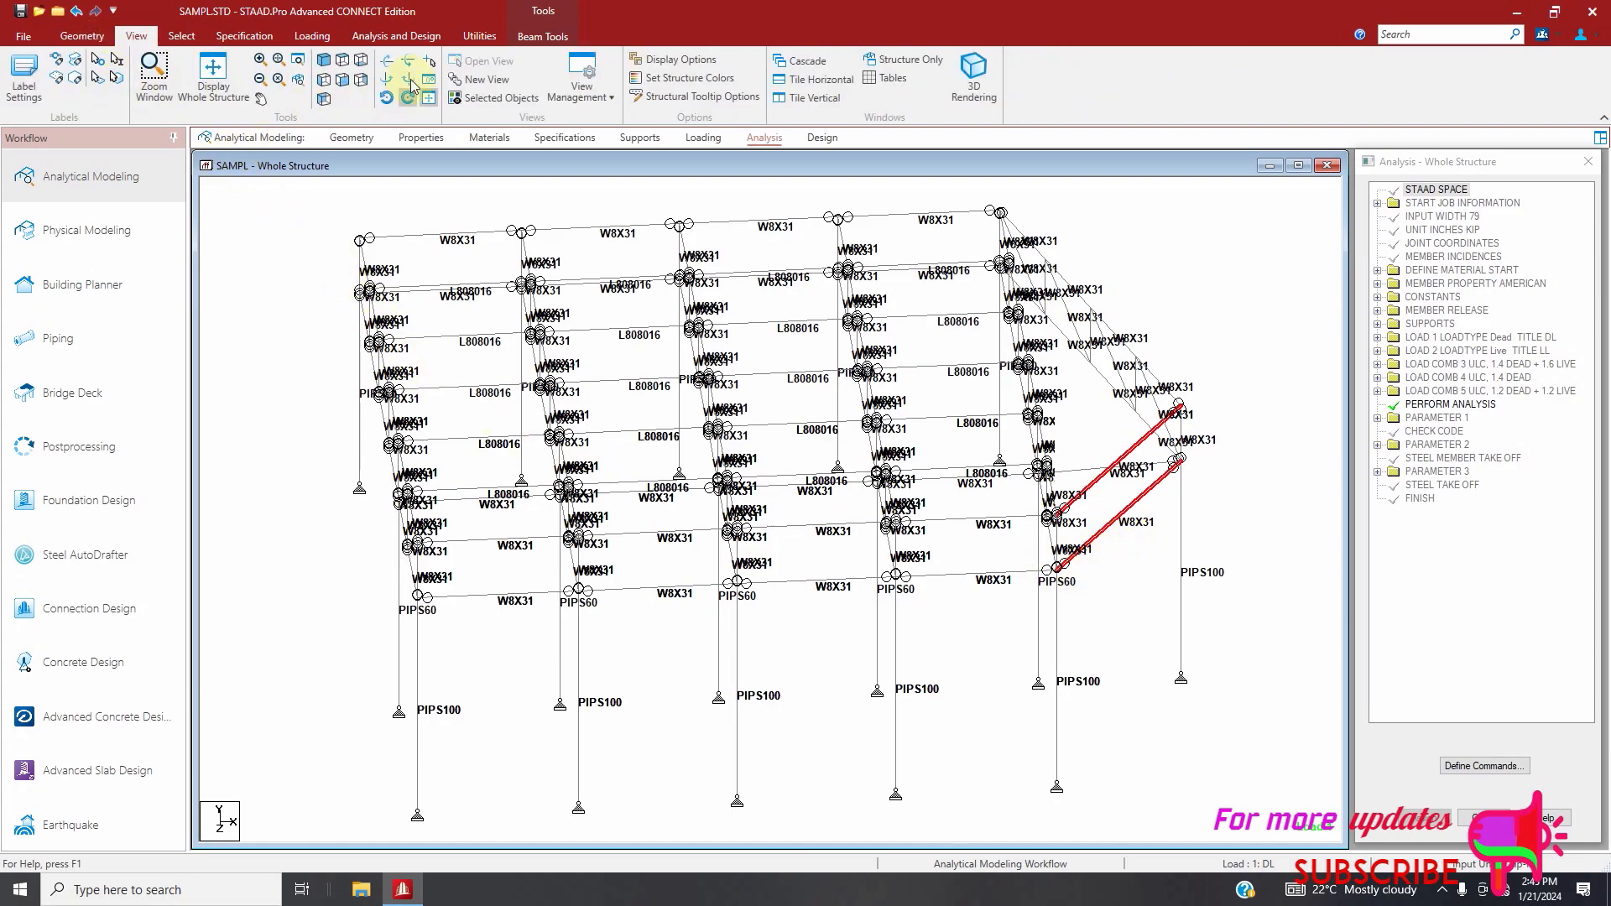
click(387, 81)
click(387, 81)
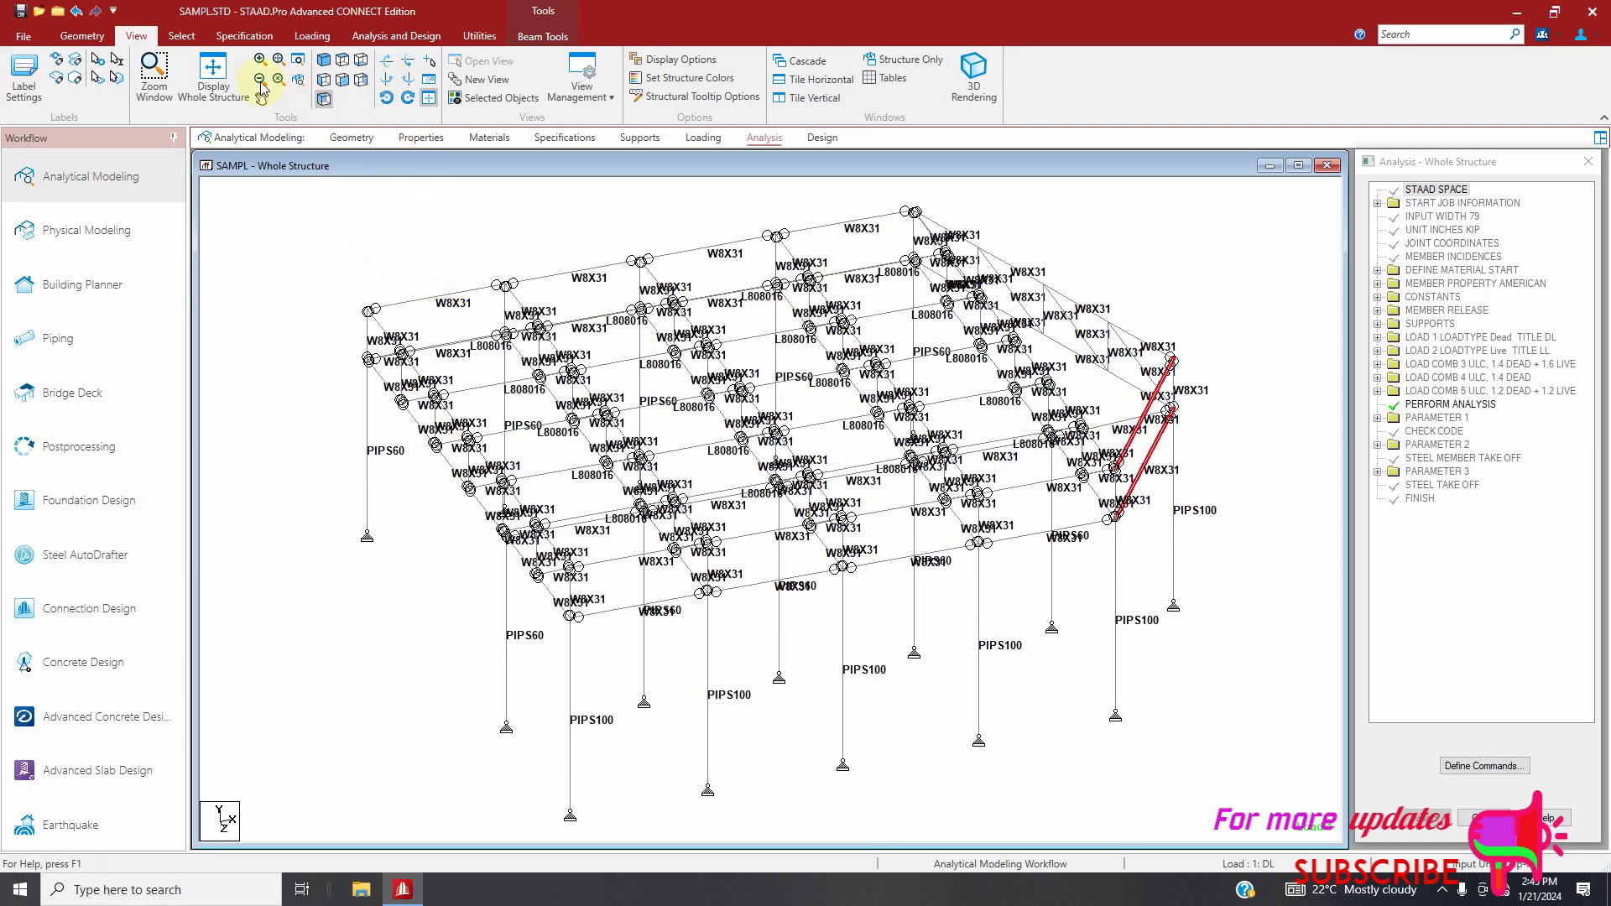
click(81, 36)
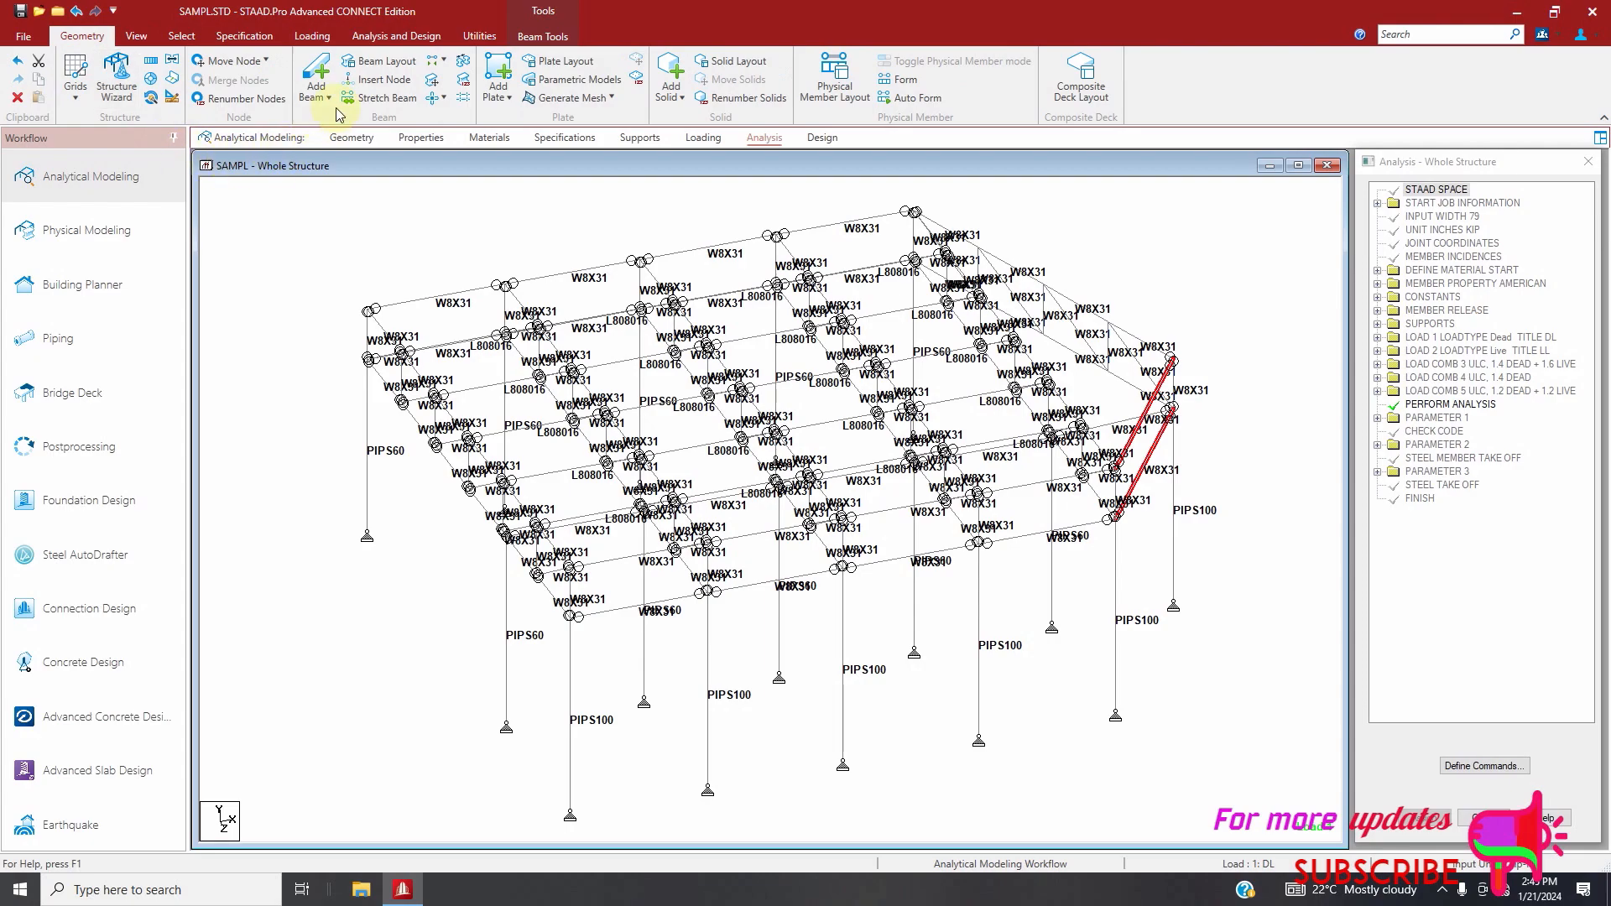
click(378, 80)
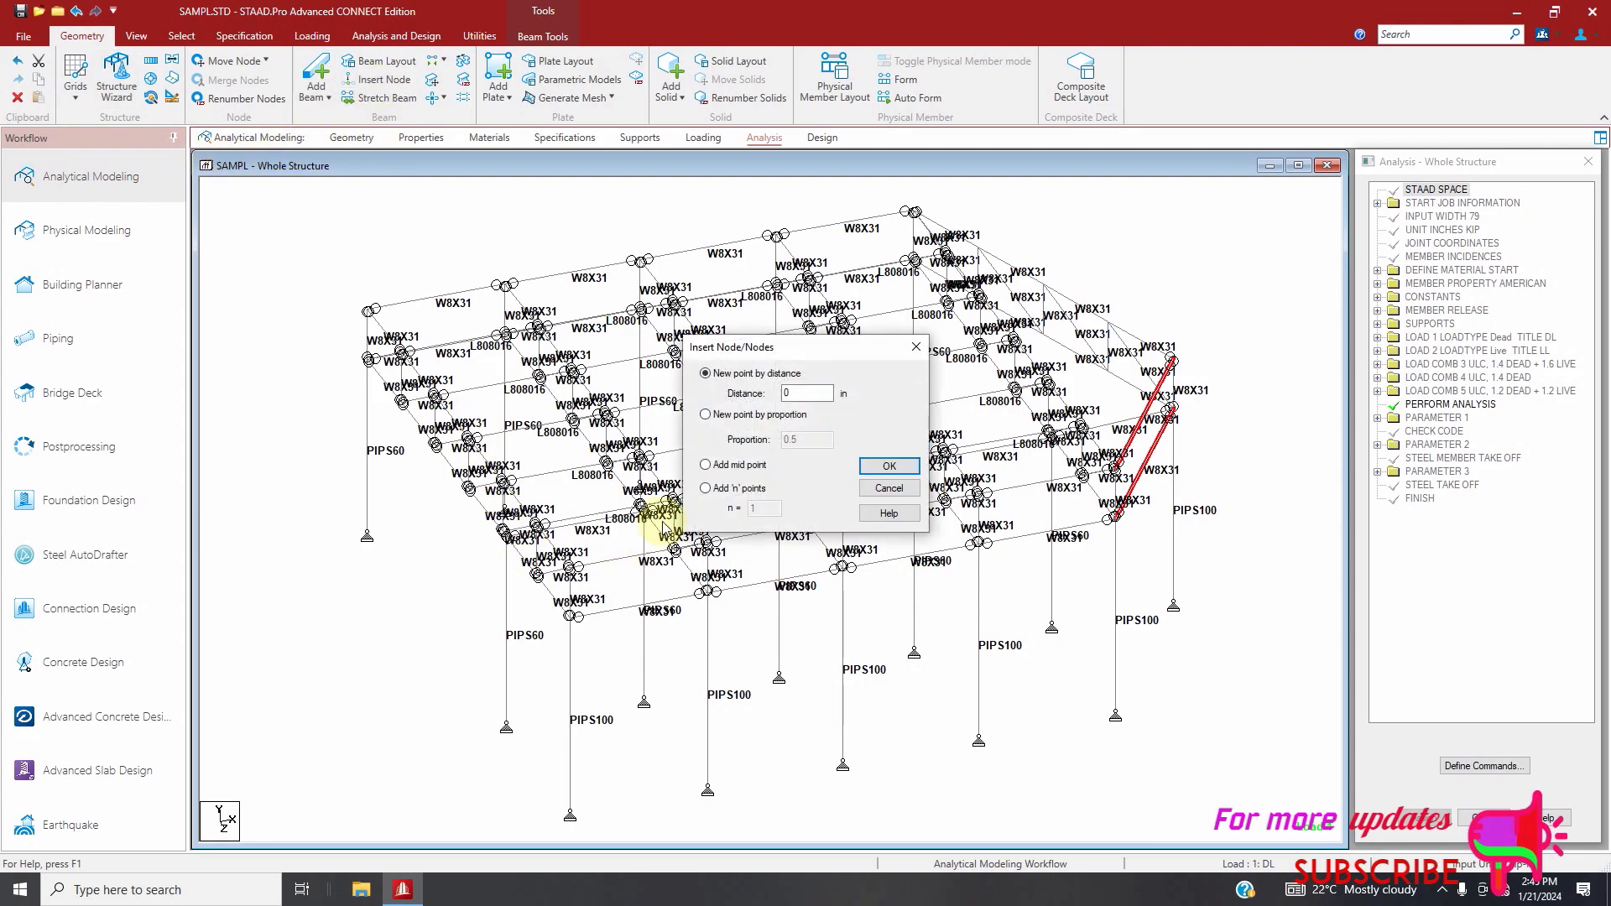
click(705, 487)
click(890, 467)
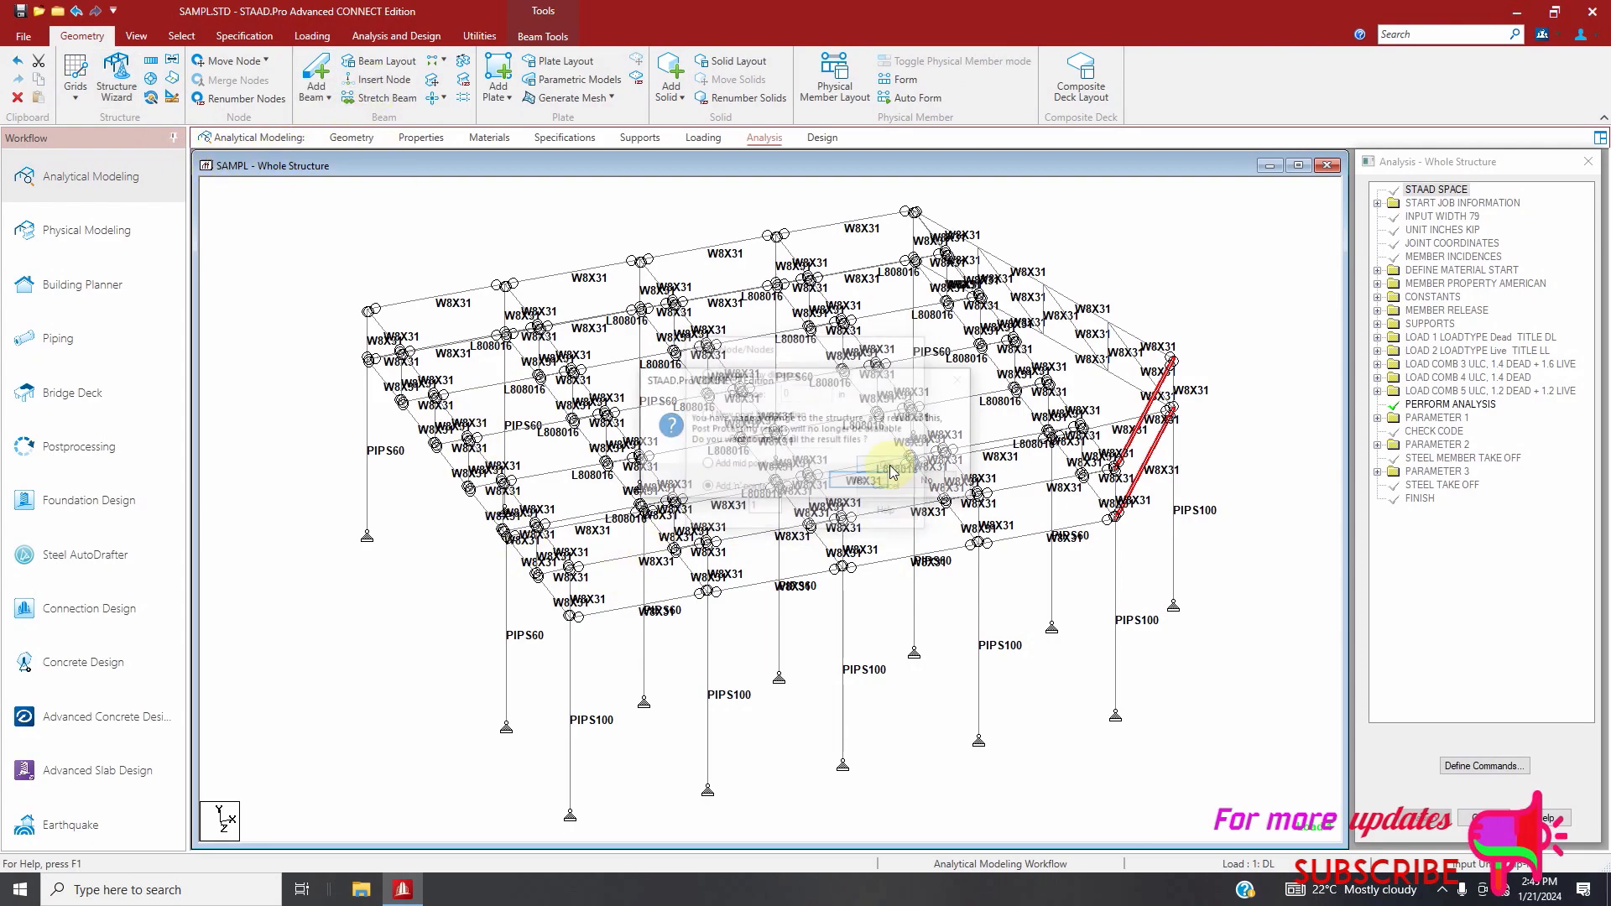
click(873, 483)
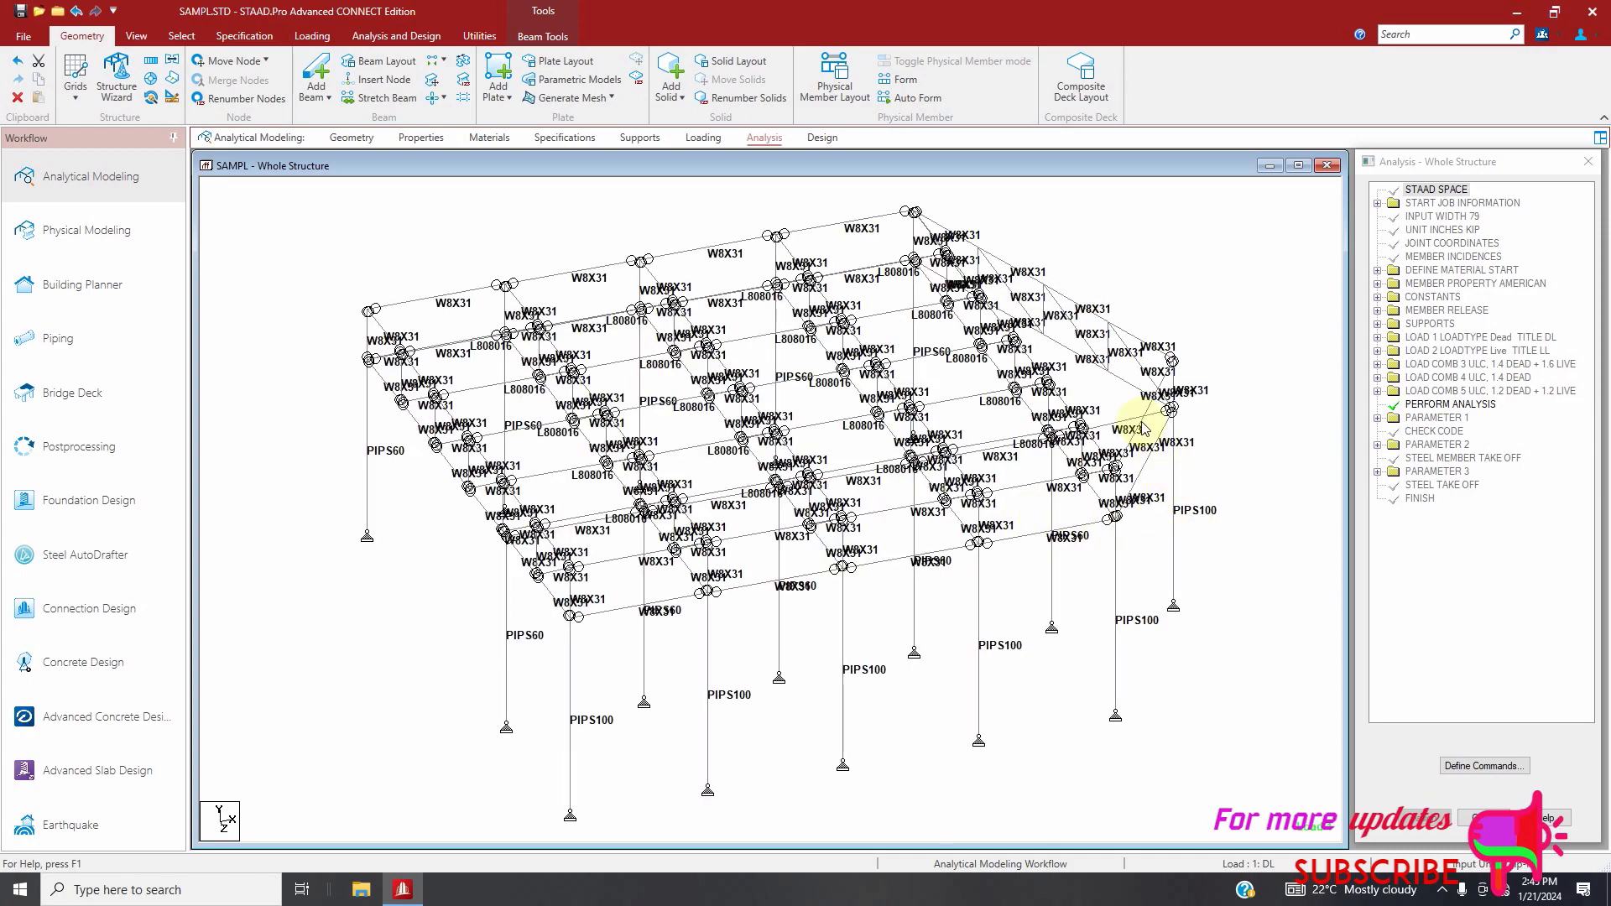
Add three zigzag beams between the two sloping end chords, running through their new intermediate nodes
click(316, 77)
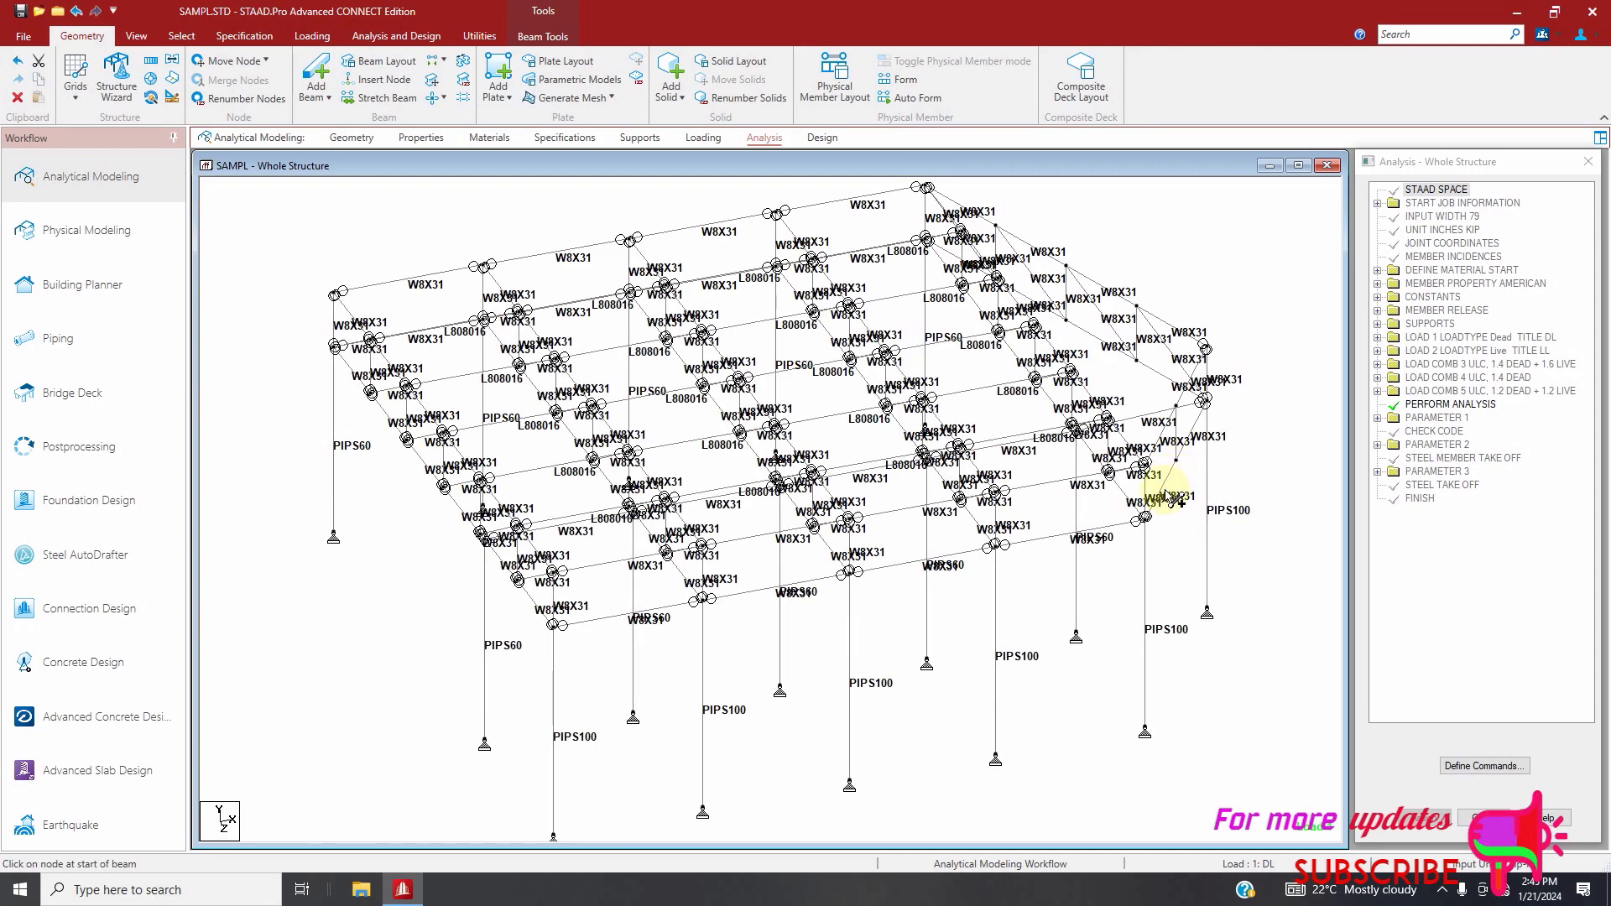
drag(1144, 514, 1175, 407)
drag(1182, 464, 1205, 349)
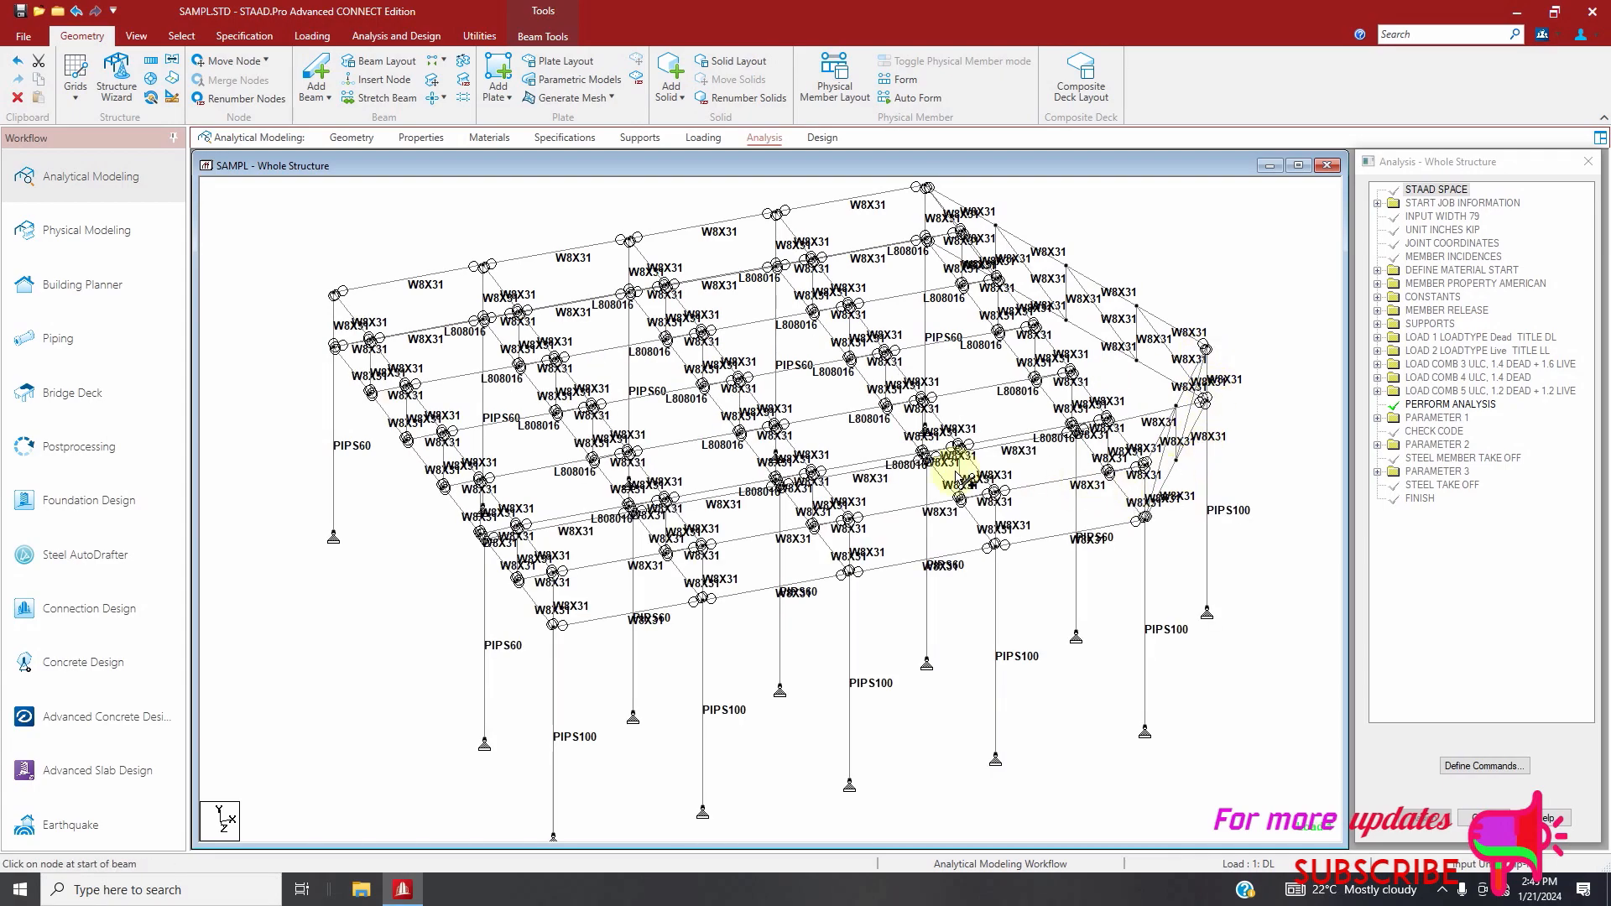
Select the new zigzag beams by their missing property and assign them the W8X31 section
click(182, 35)
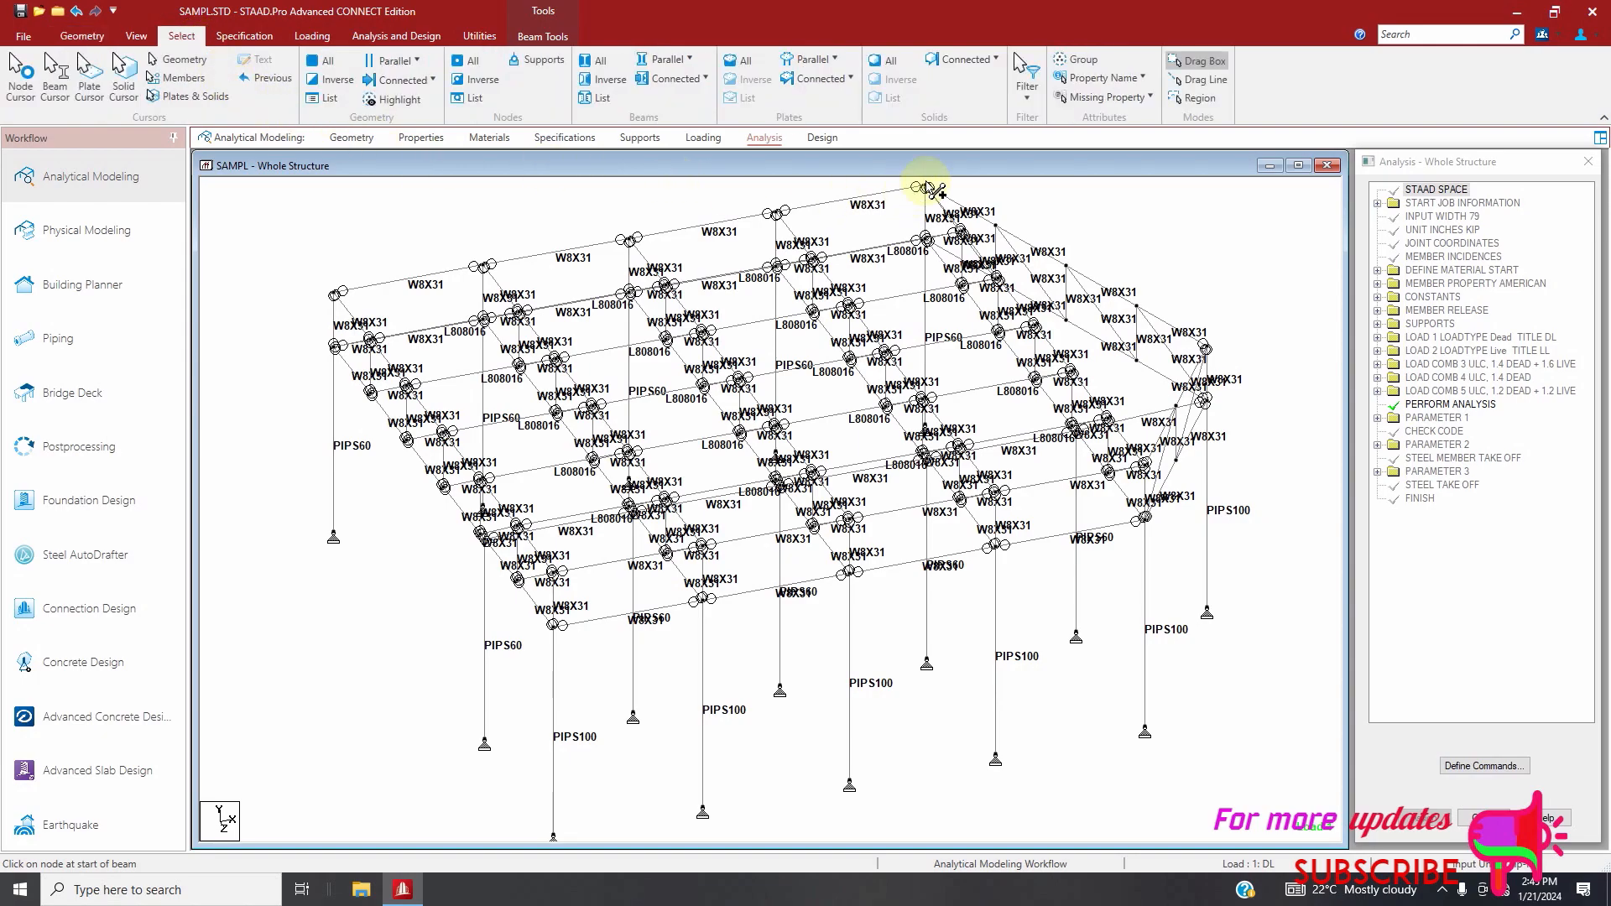
click(1074, 98)
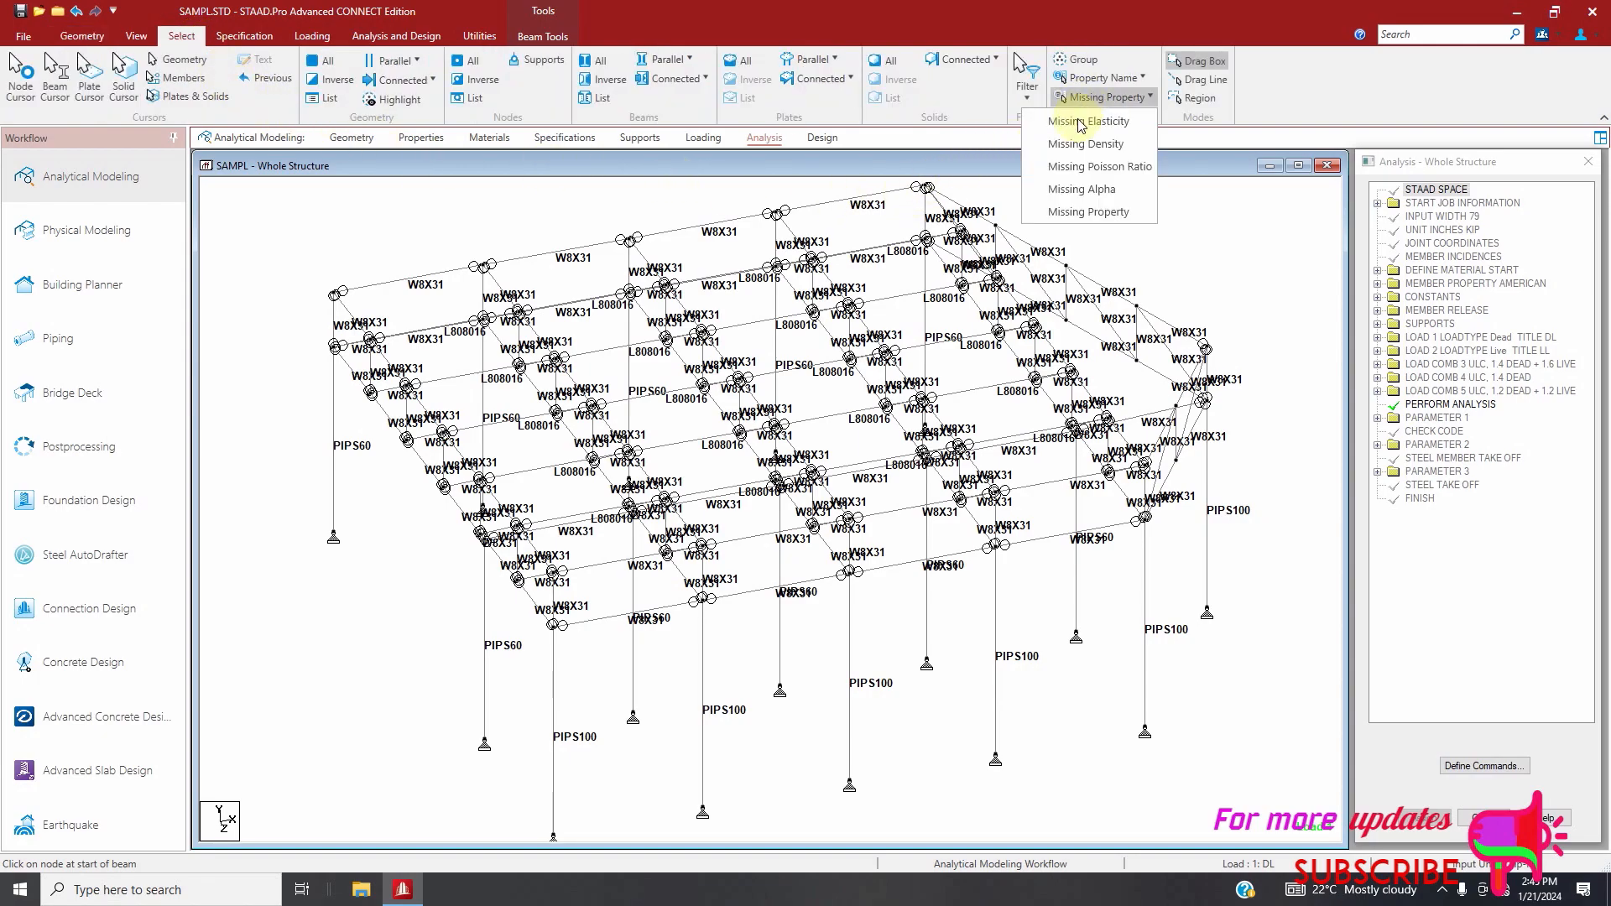
click(1091, 209)
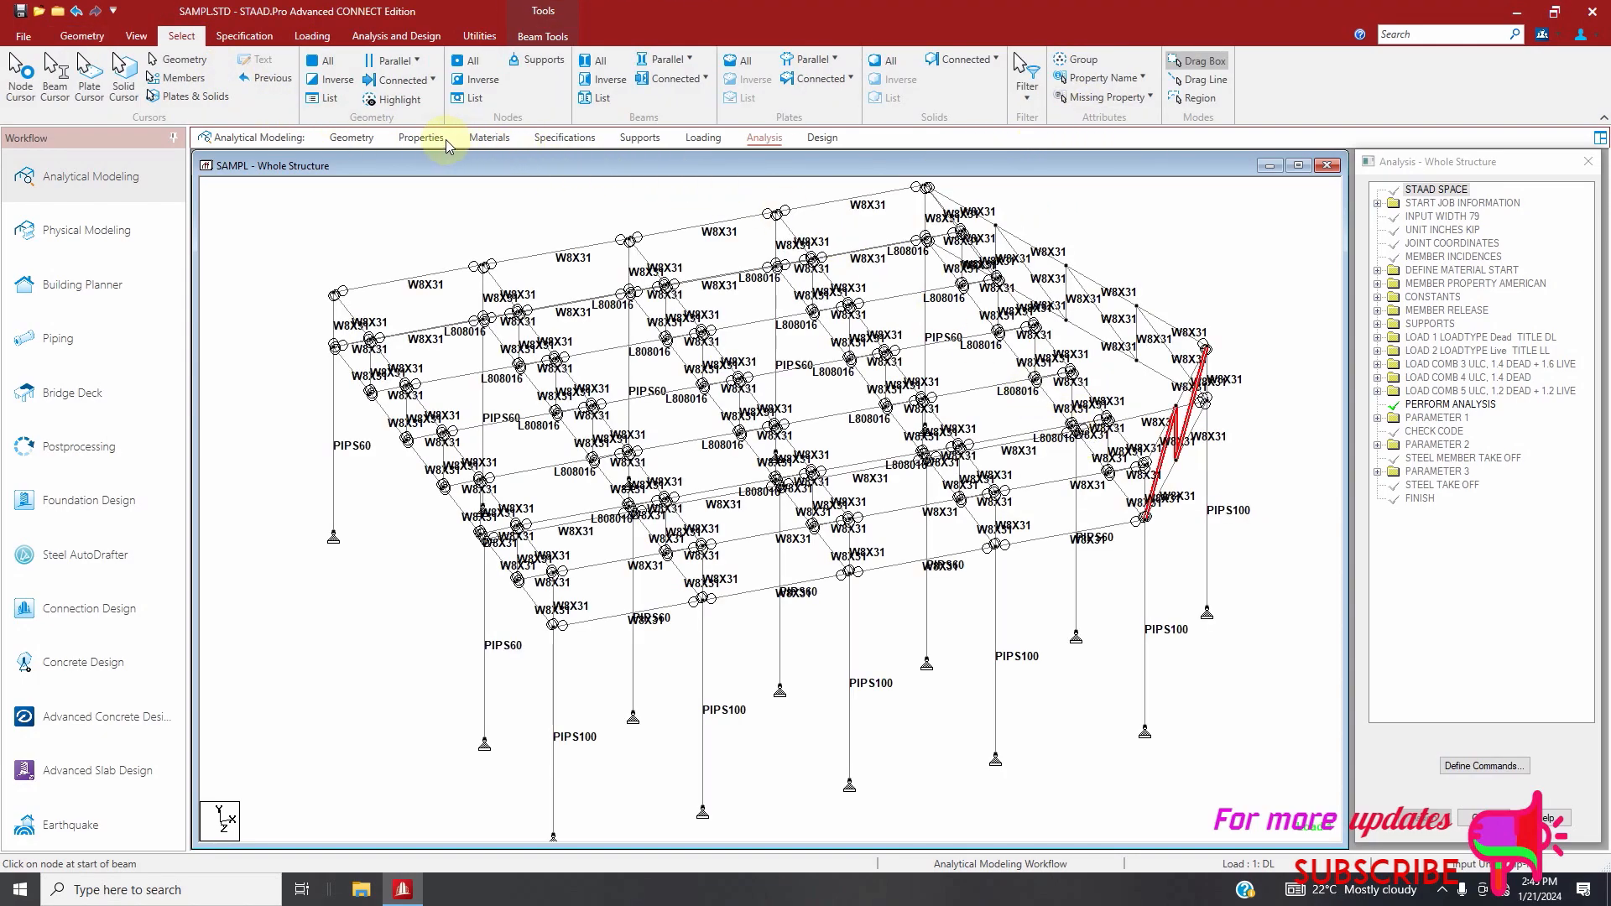
click(447, 141)
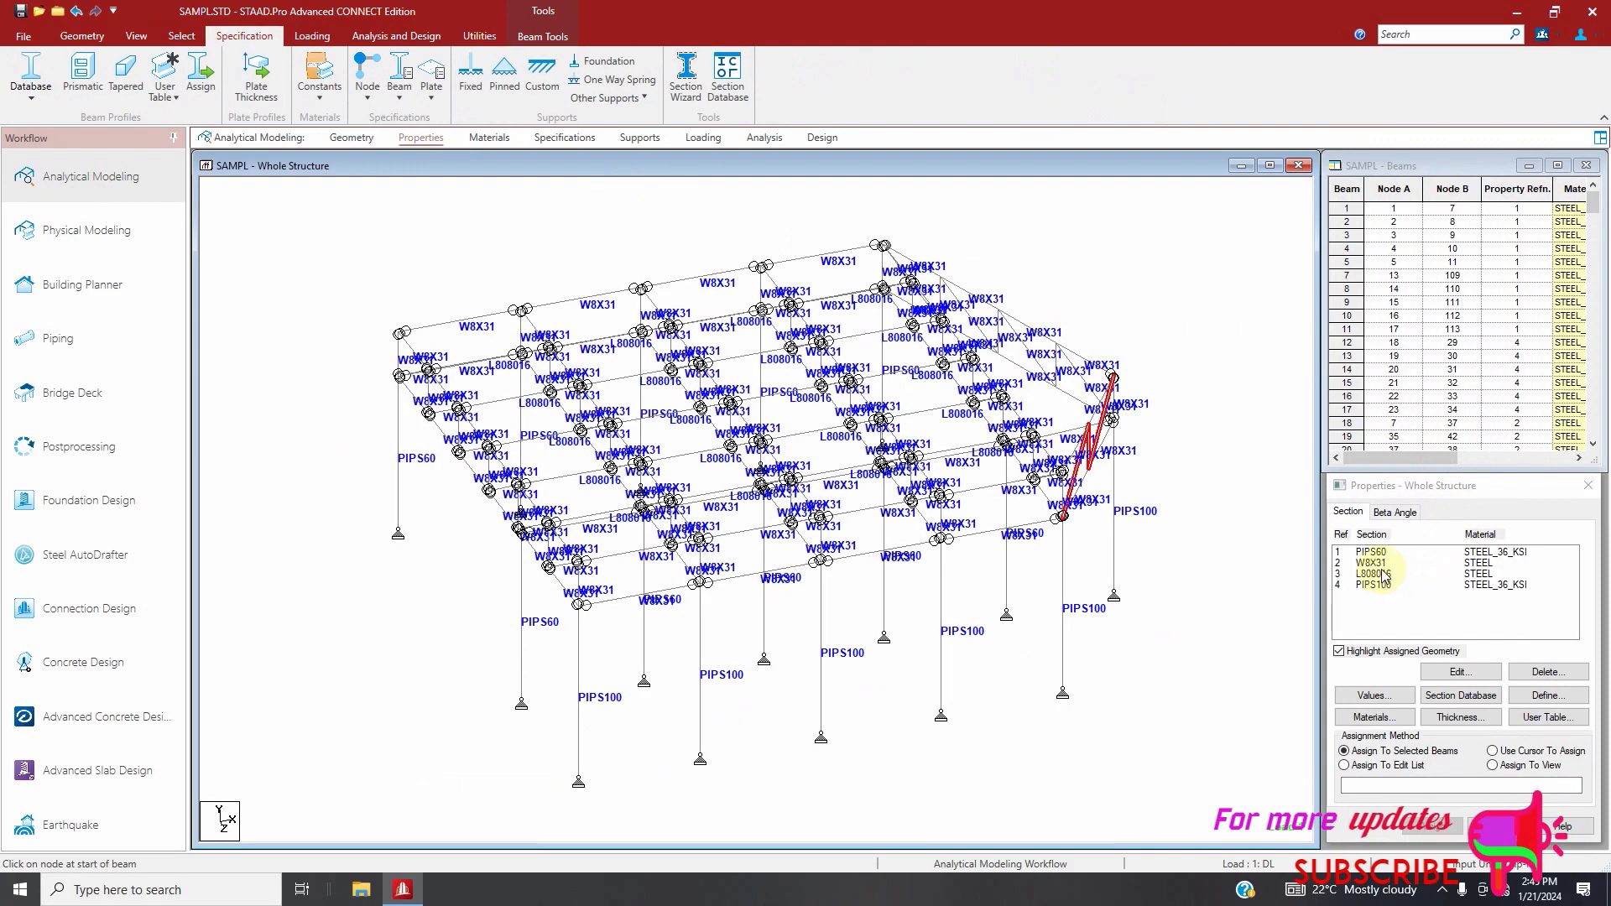
click(1376, 563)
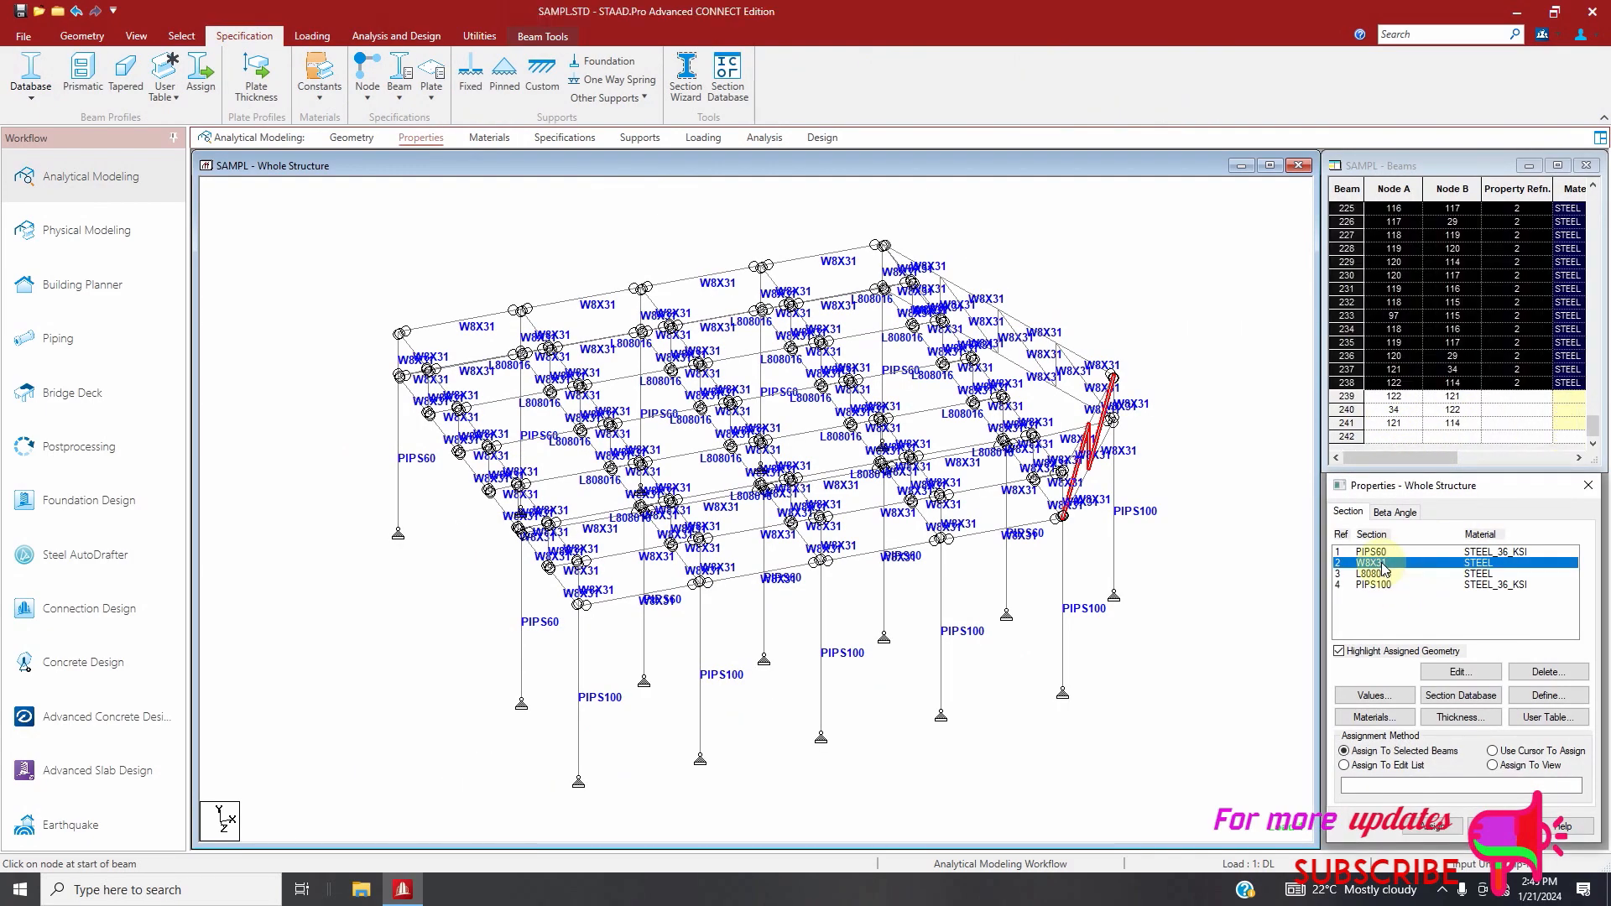
click(430, 325)
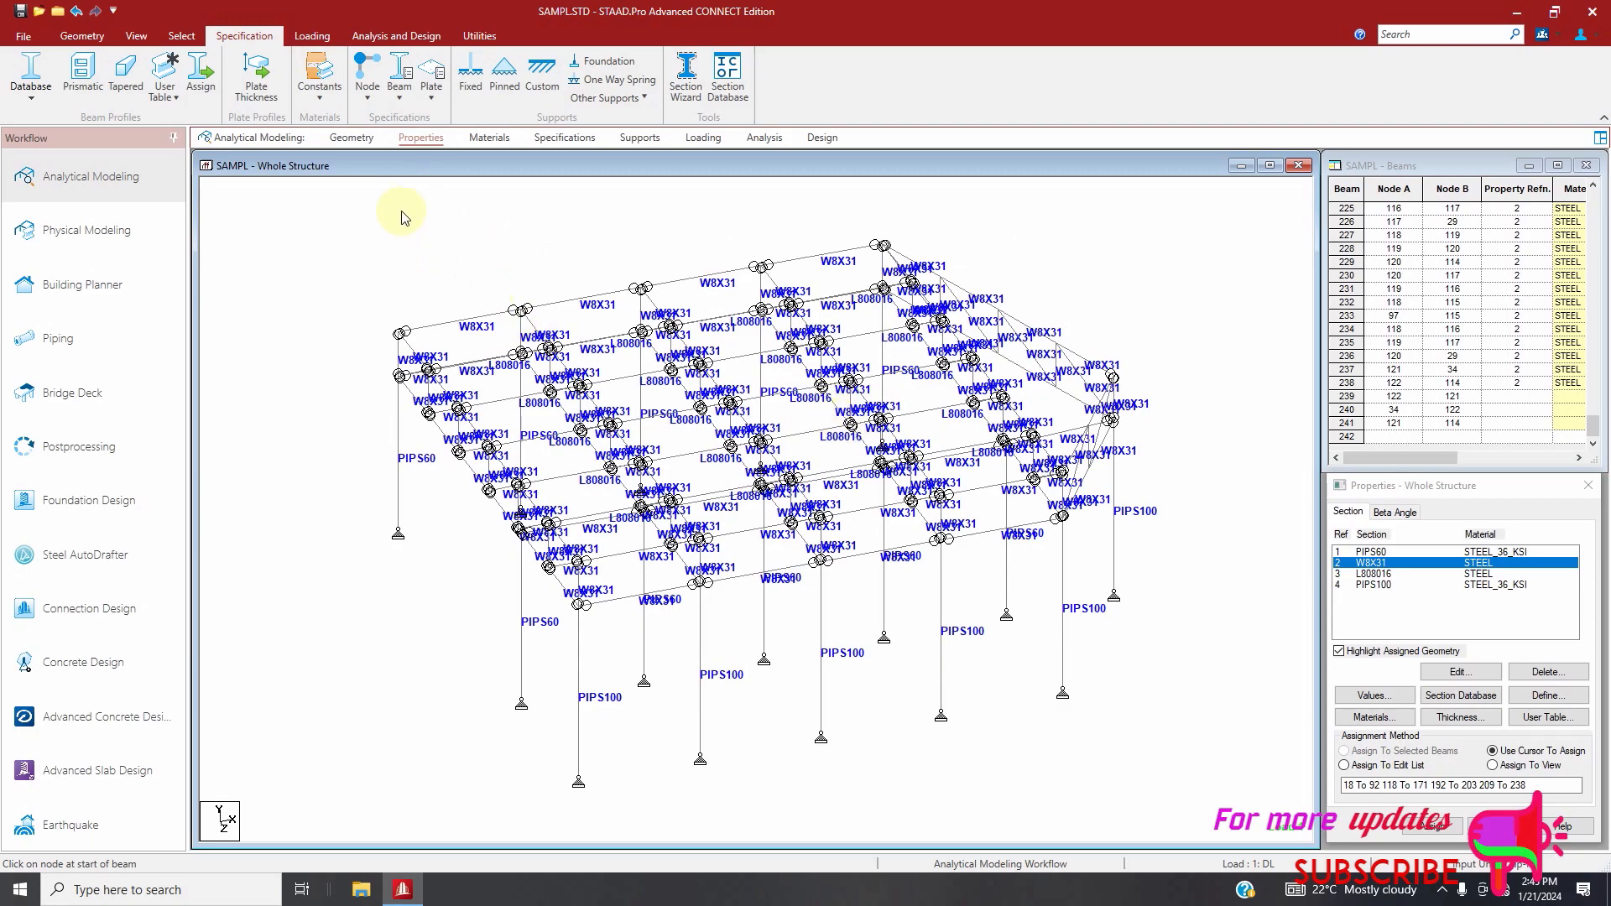
click(181, 35)
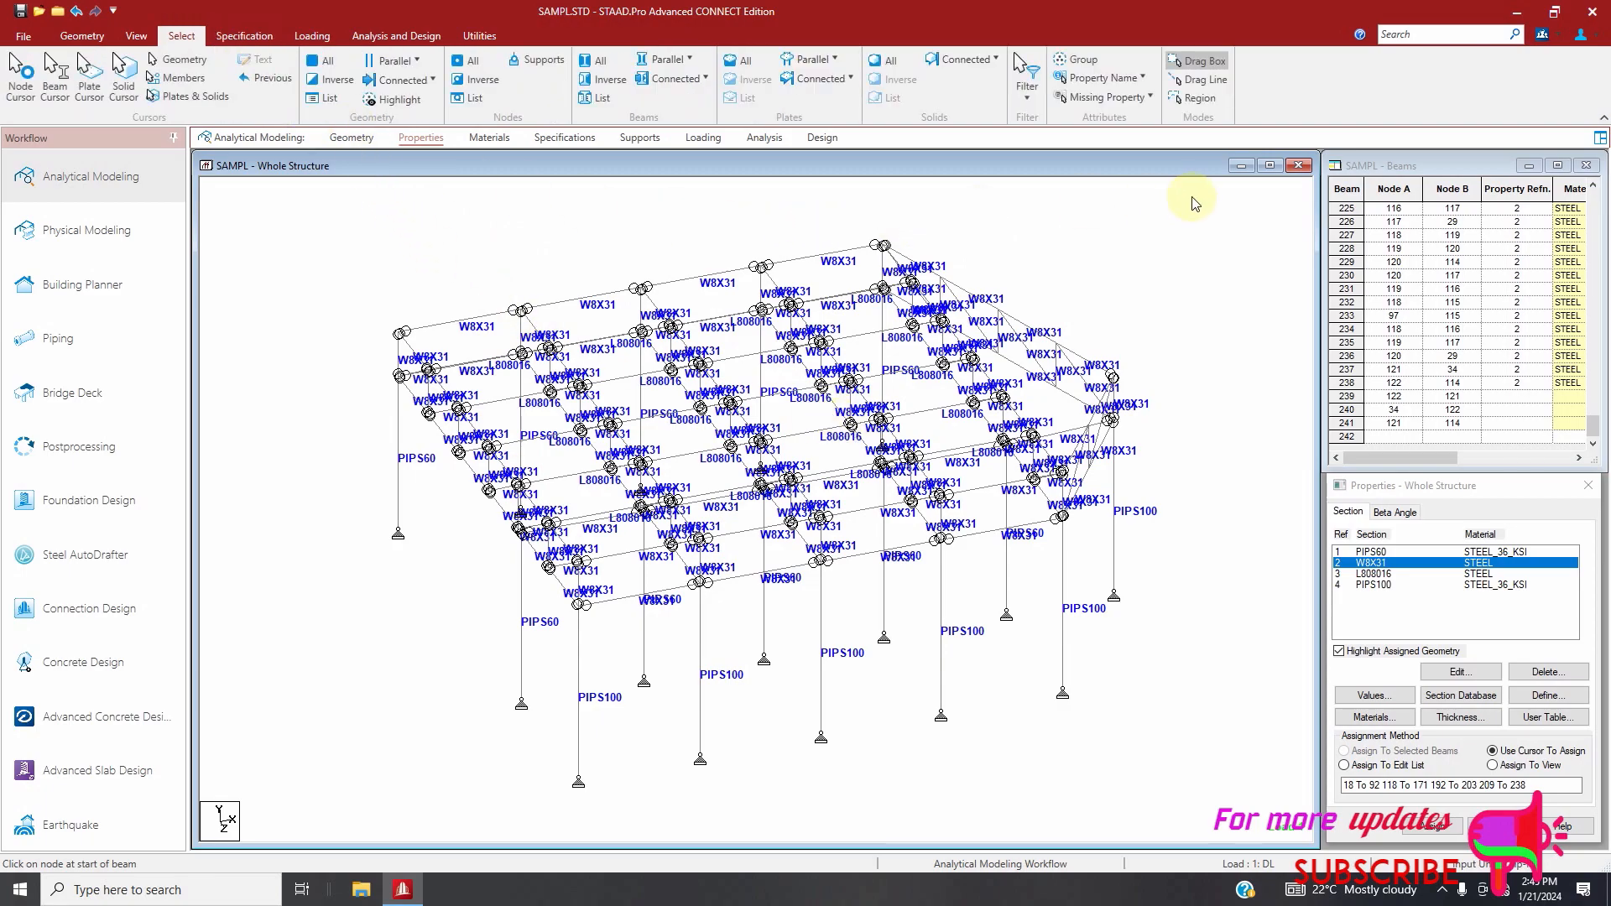
click(1117, 97)
click(1085, 214)
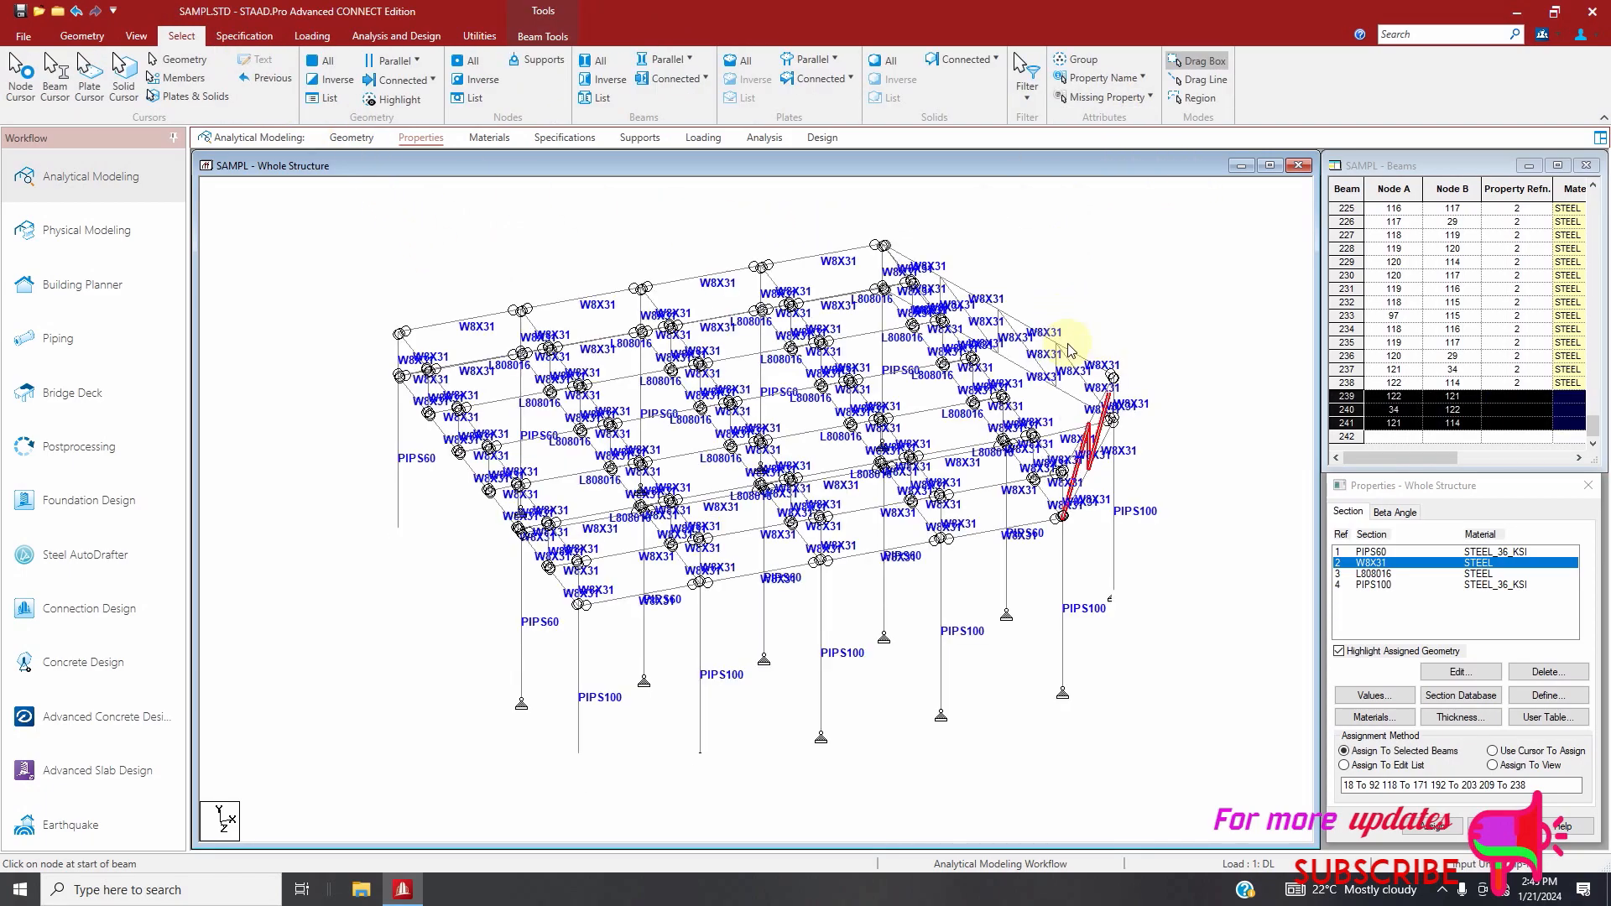
click(1429, 827)
click(1493, 707)
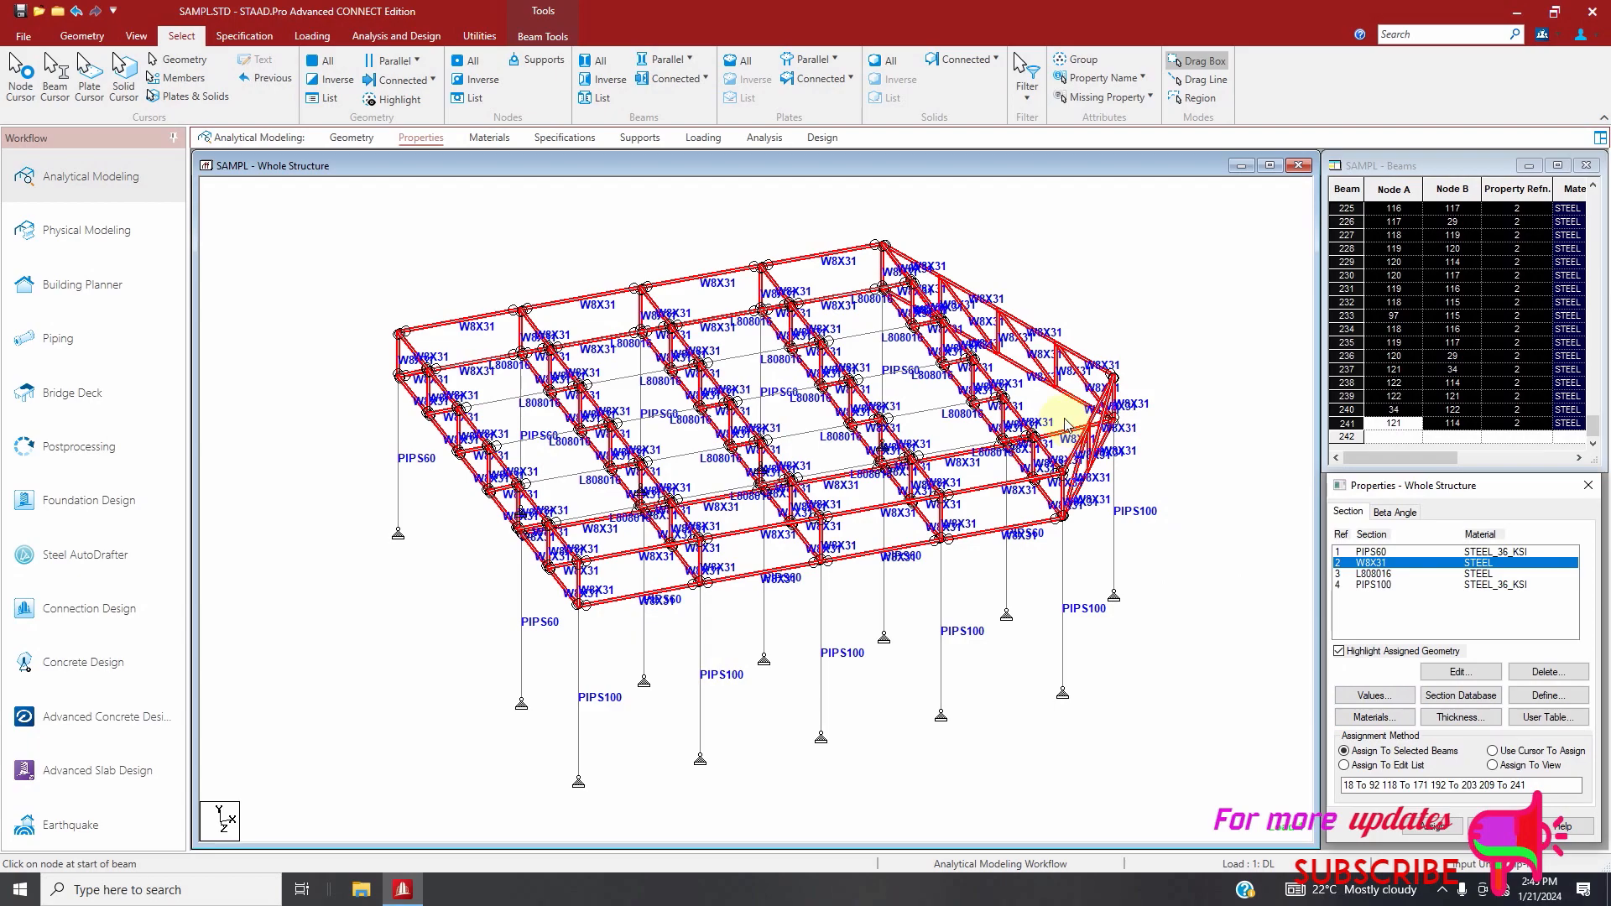
Save the modified structure, rerun the analysis and close the run while staying in modeling mode
click(400, 34)
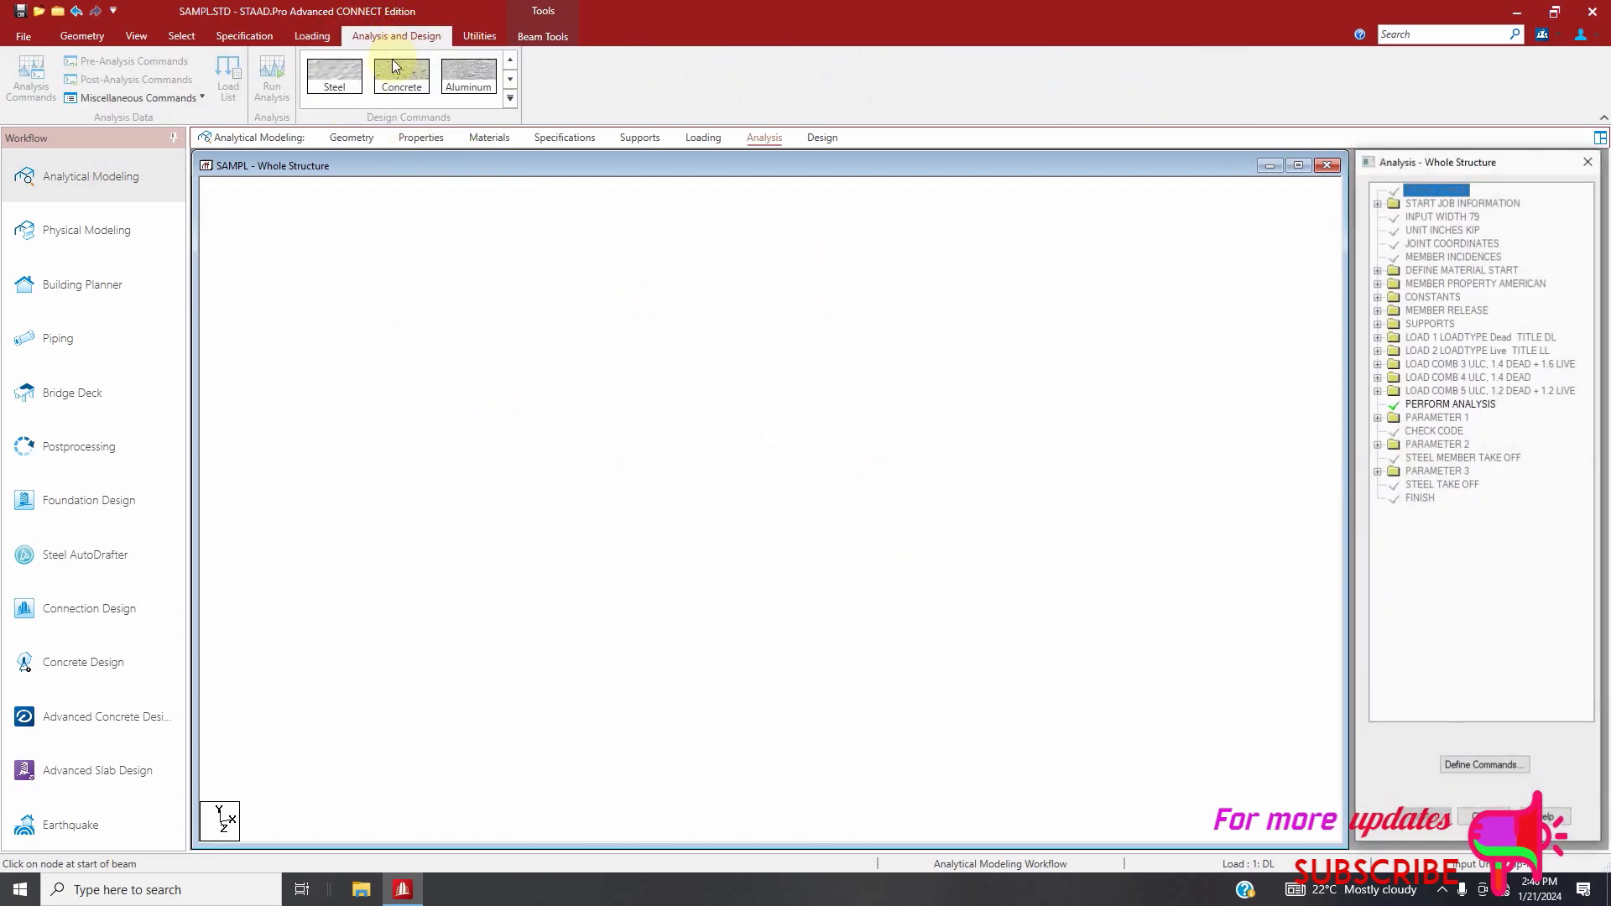
click(272, 77)
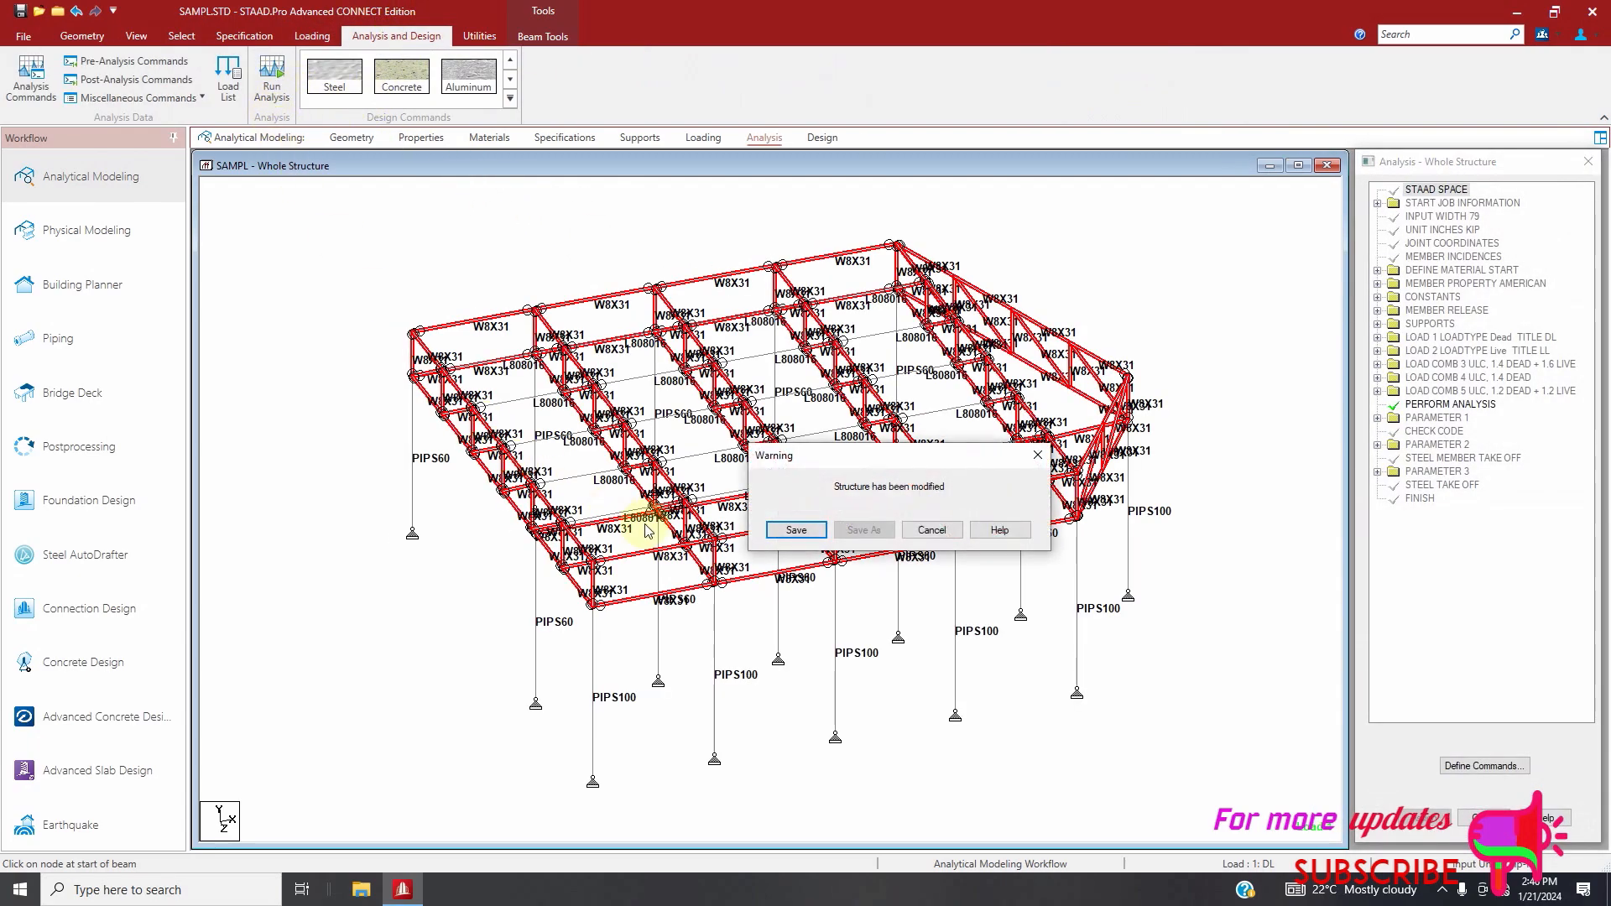
click(796, 529)
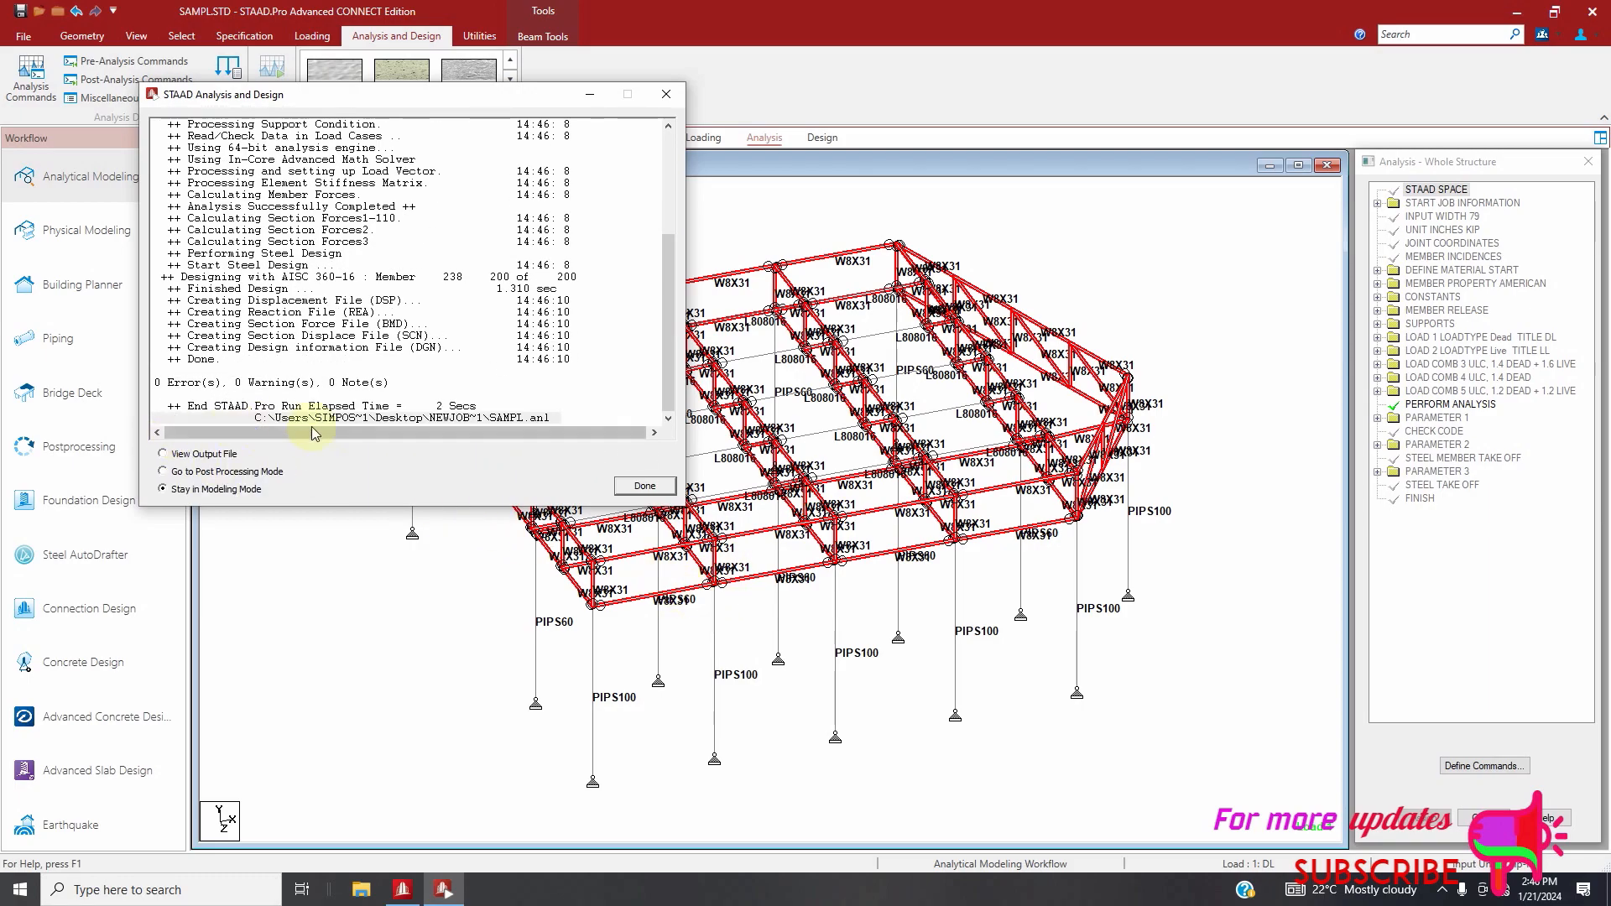
click(638, 486)
Check the reanalysed structure for beams that fail the steel design
click(181, 35)
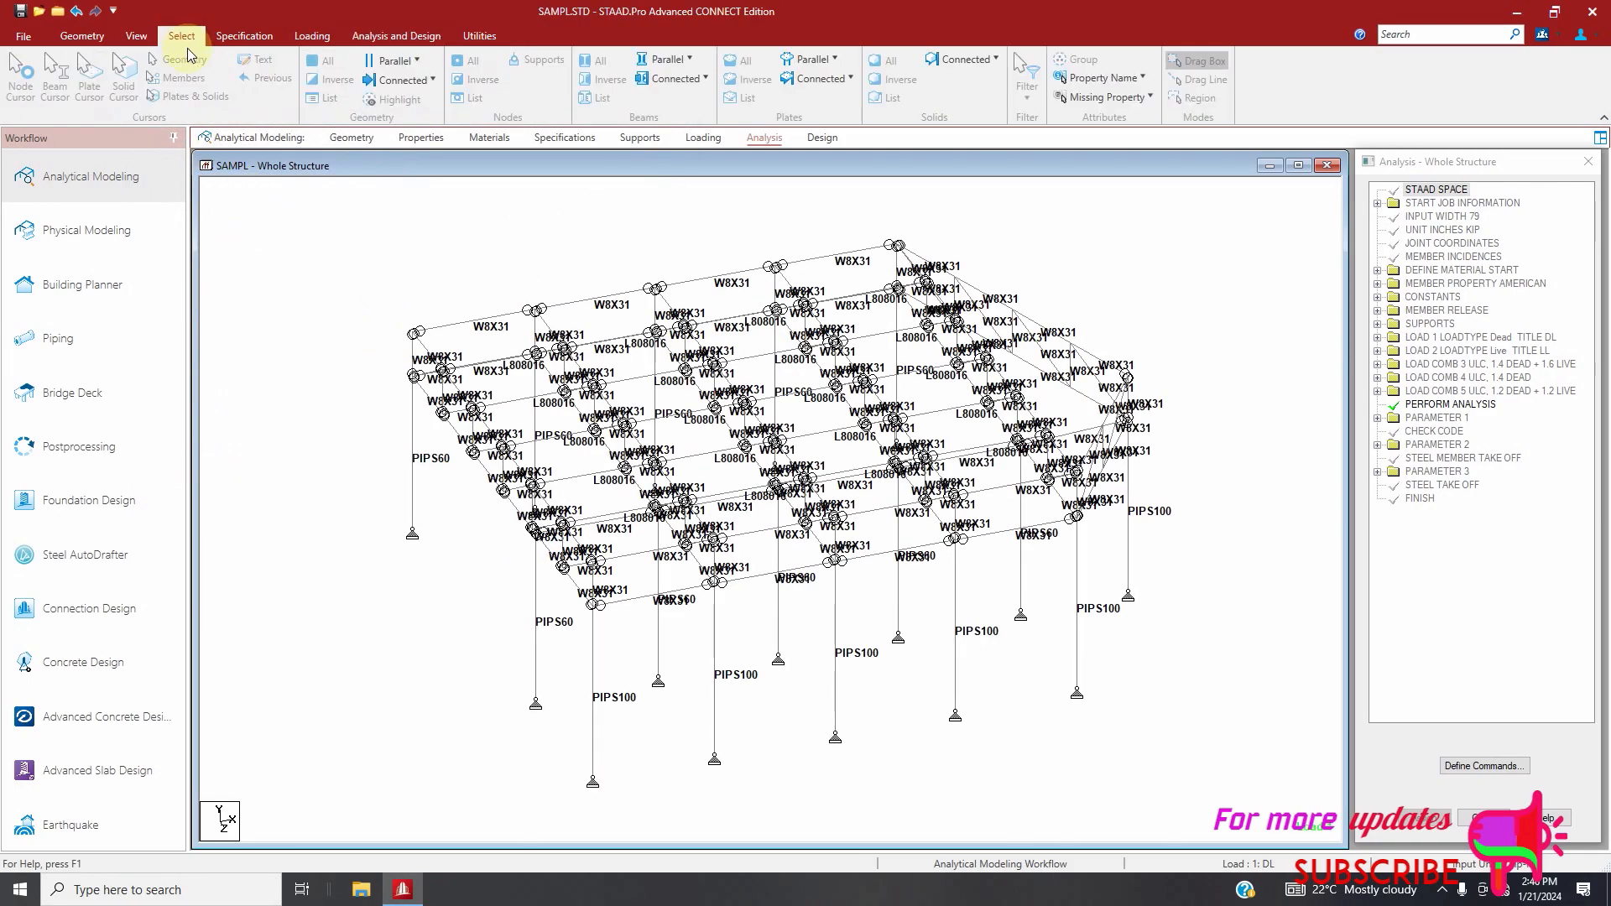
click(1106, 77)
click(1056, 246)
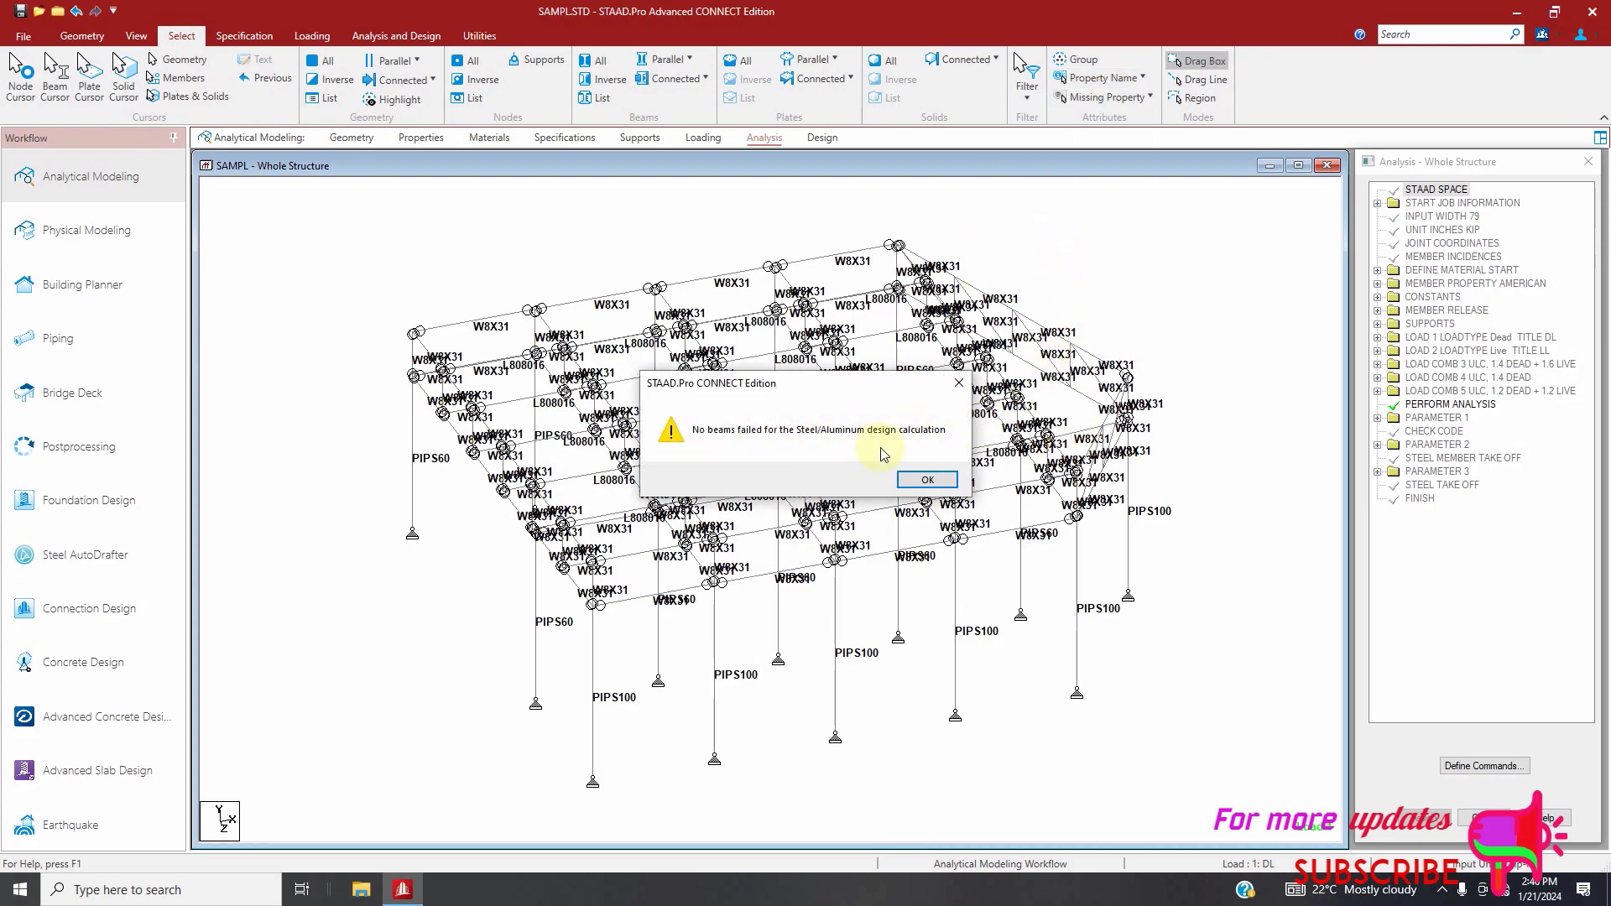
click(930, 481)
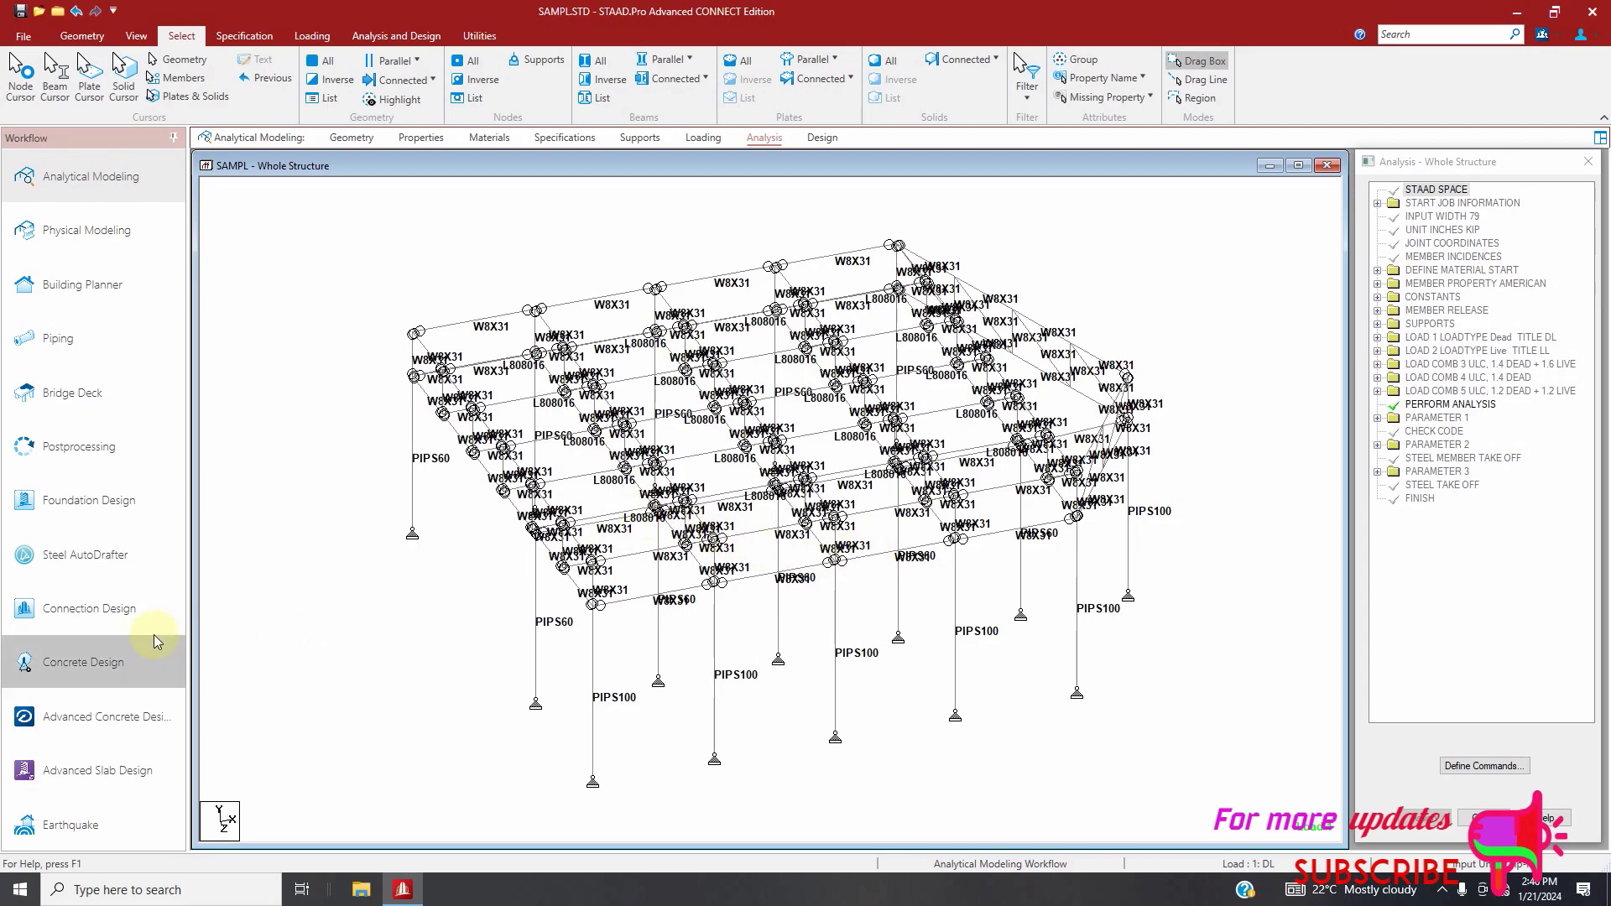
Switch to the Connection Design workflow and select all column base joints
click(113, 616)
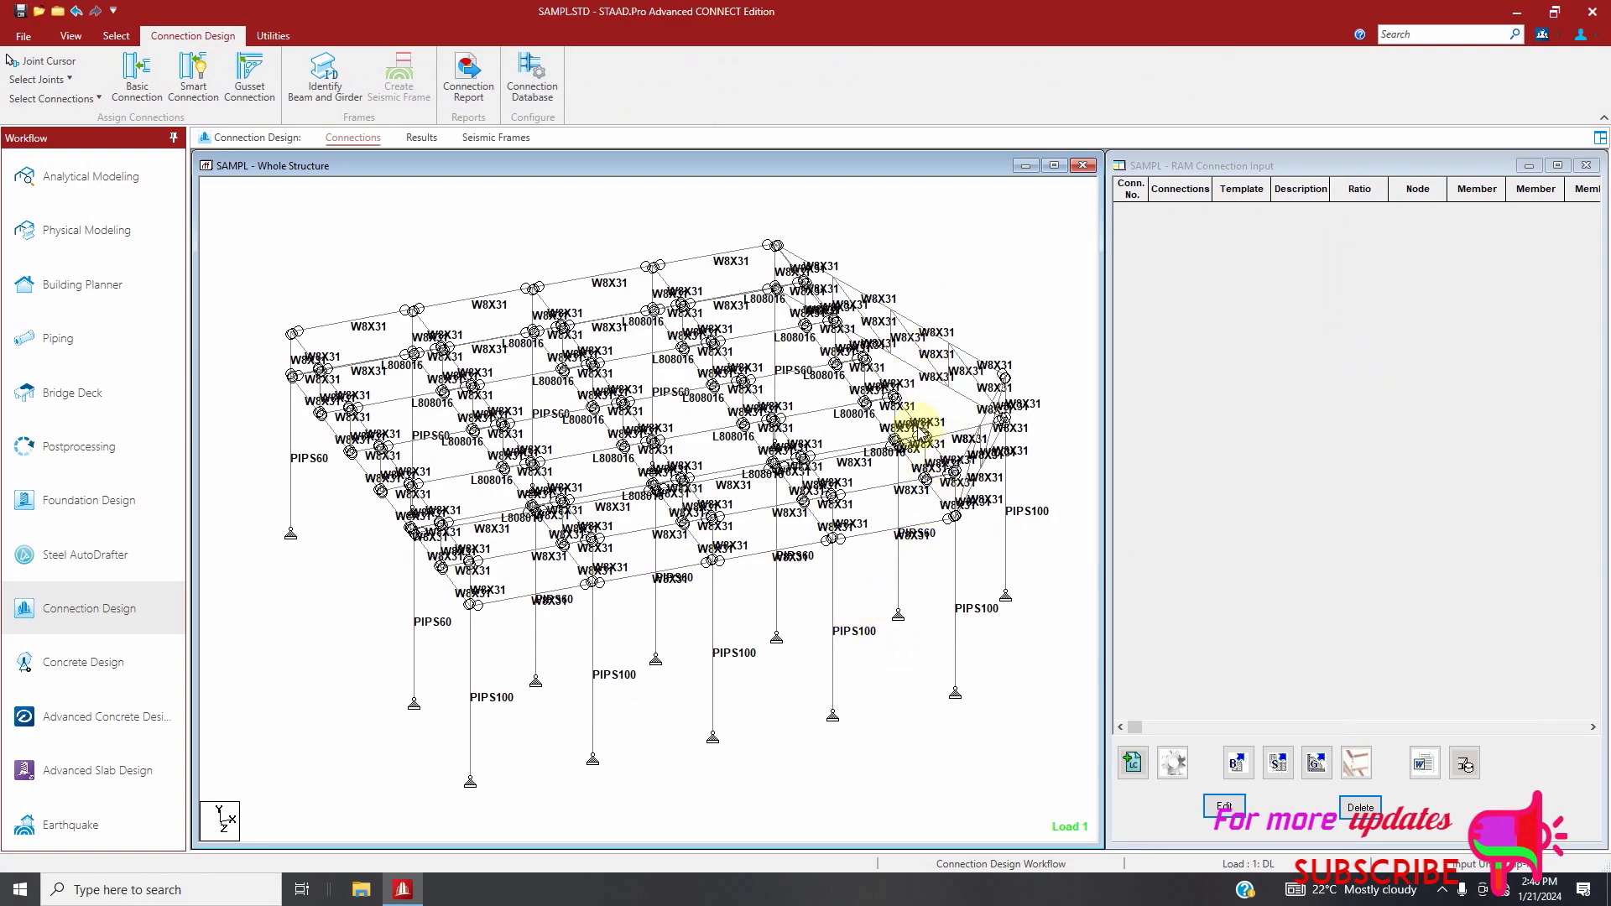
scroll(851, 464, down, 1)
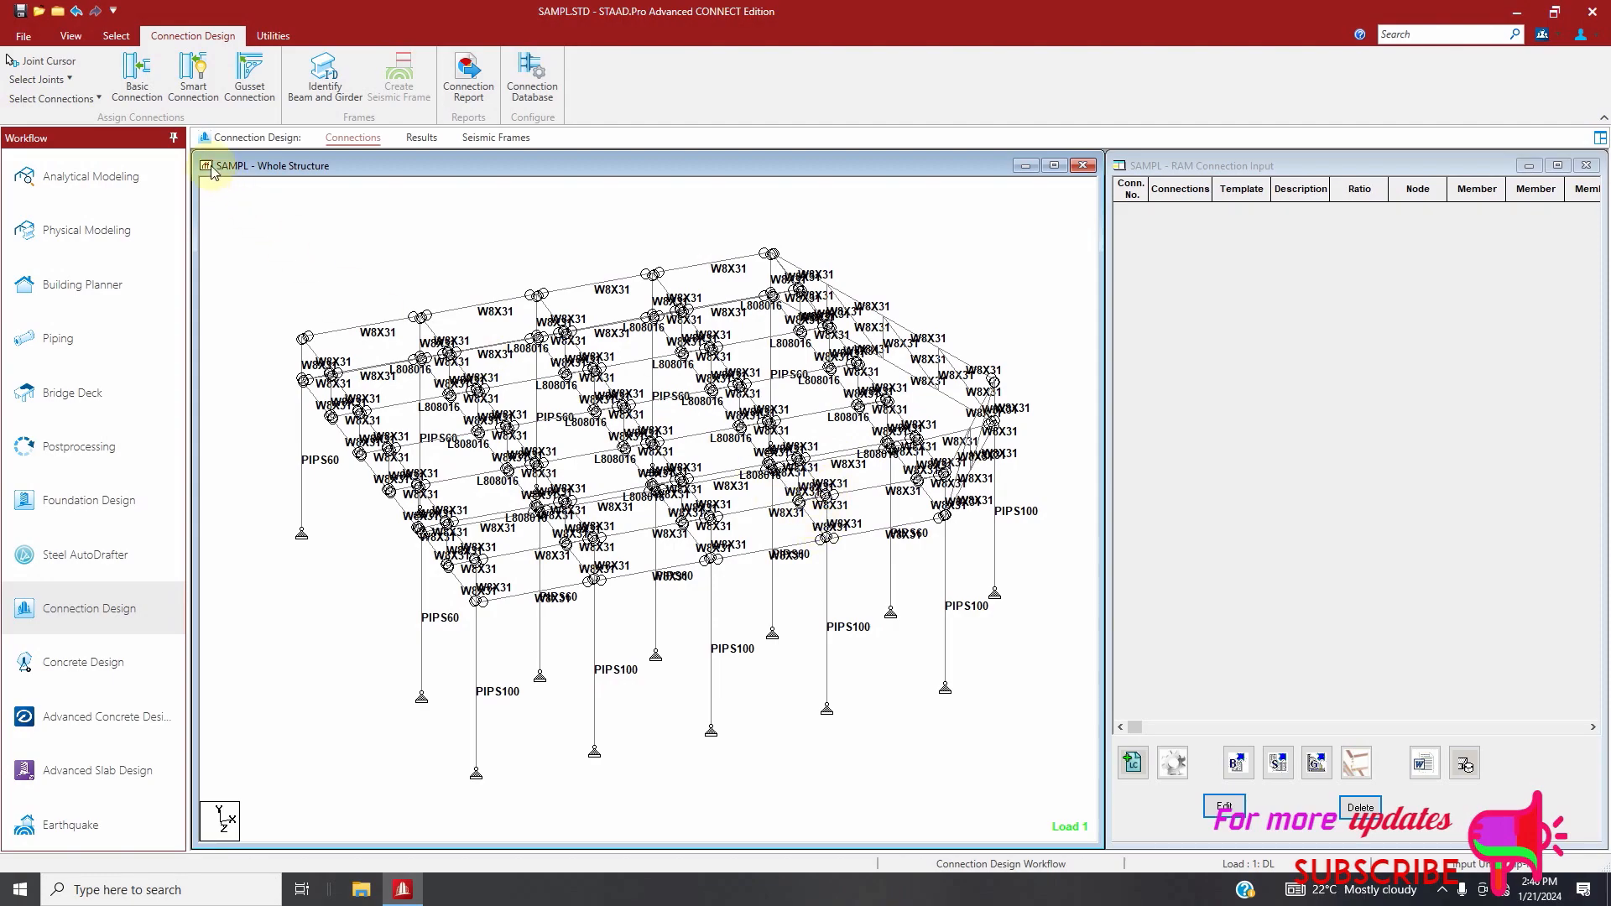
click(53, 81)
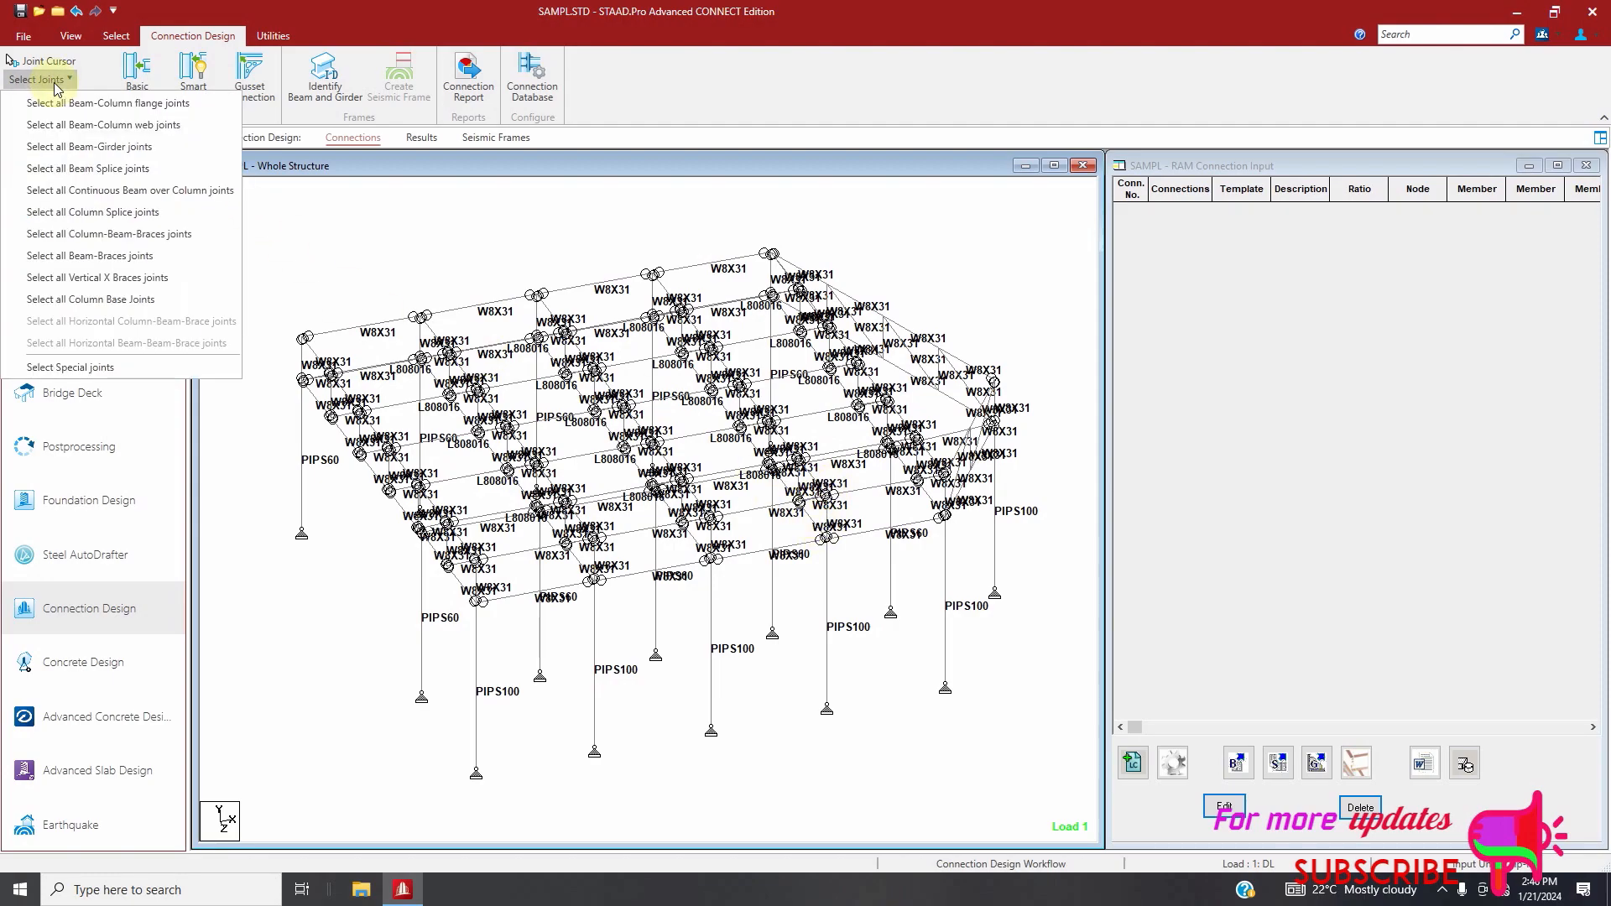
click(87, 302)
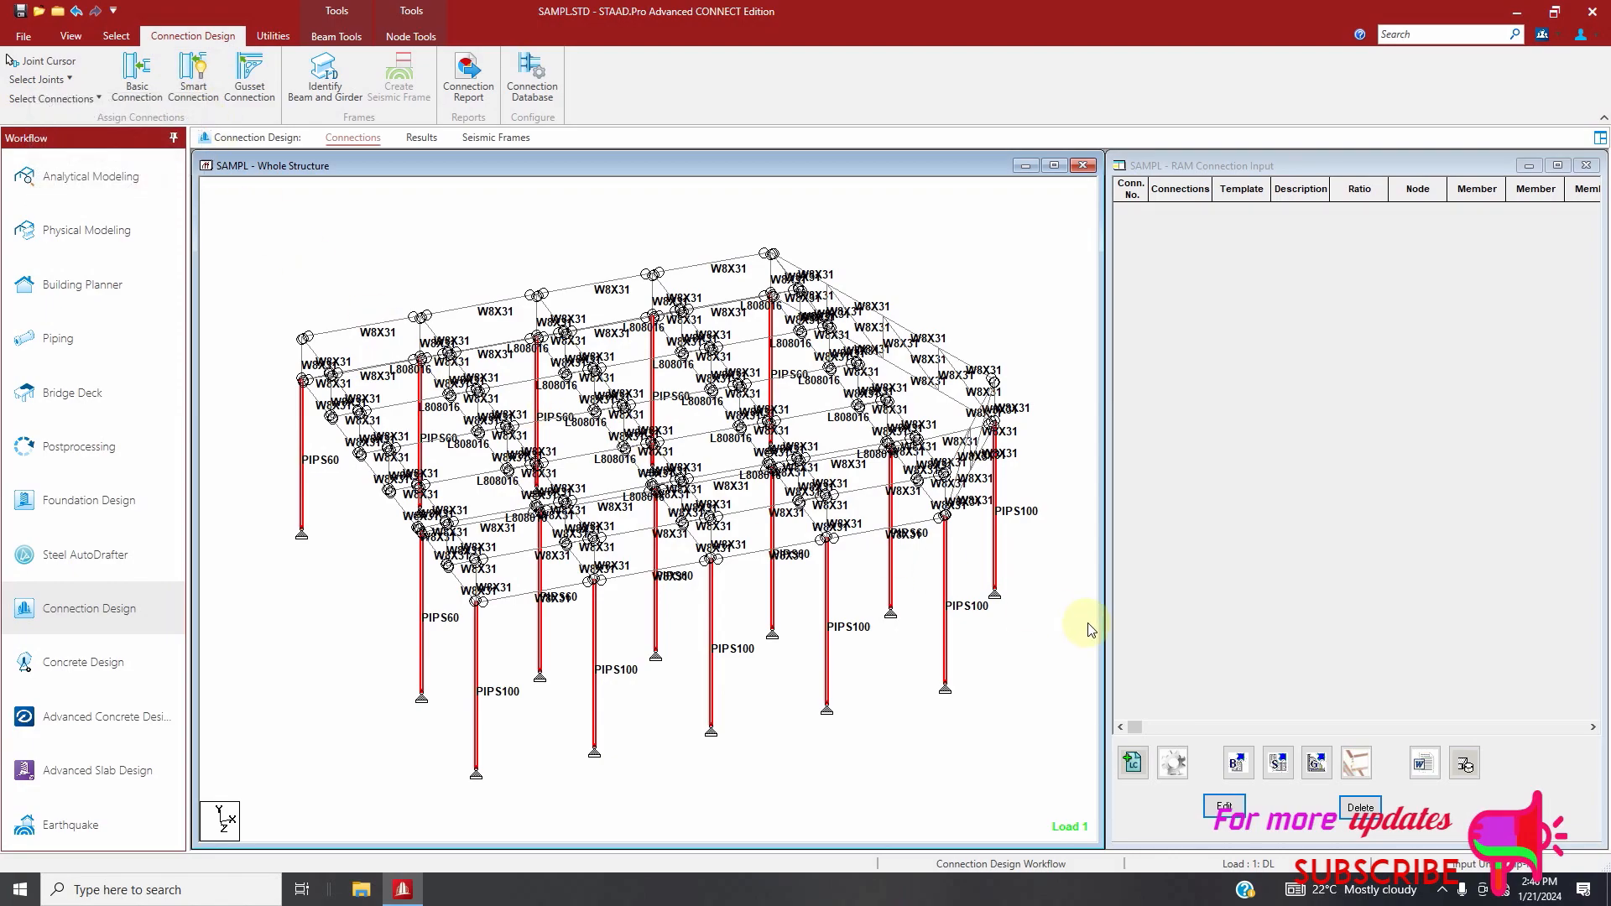
Start a smart connection for the selected base joints with design code AISC 360-16 (LRFD), keeping DL as the gravity load combination
click(1279, 766)
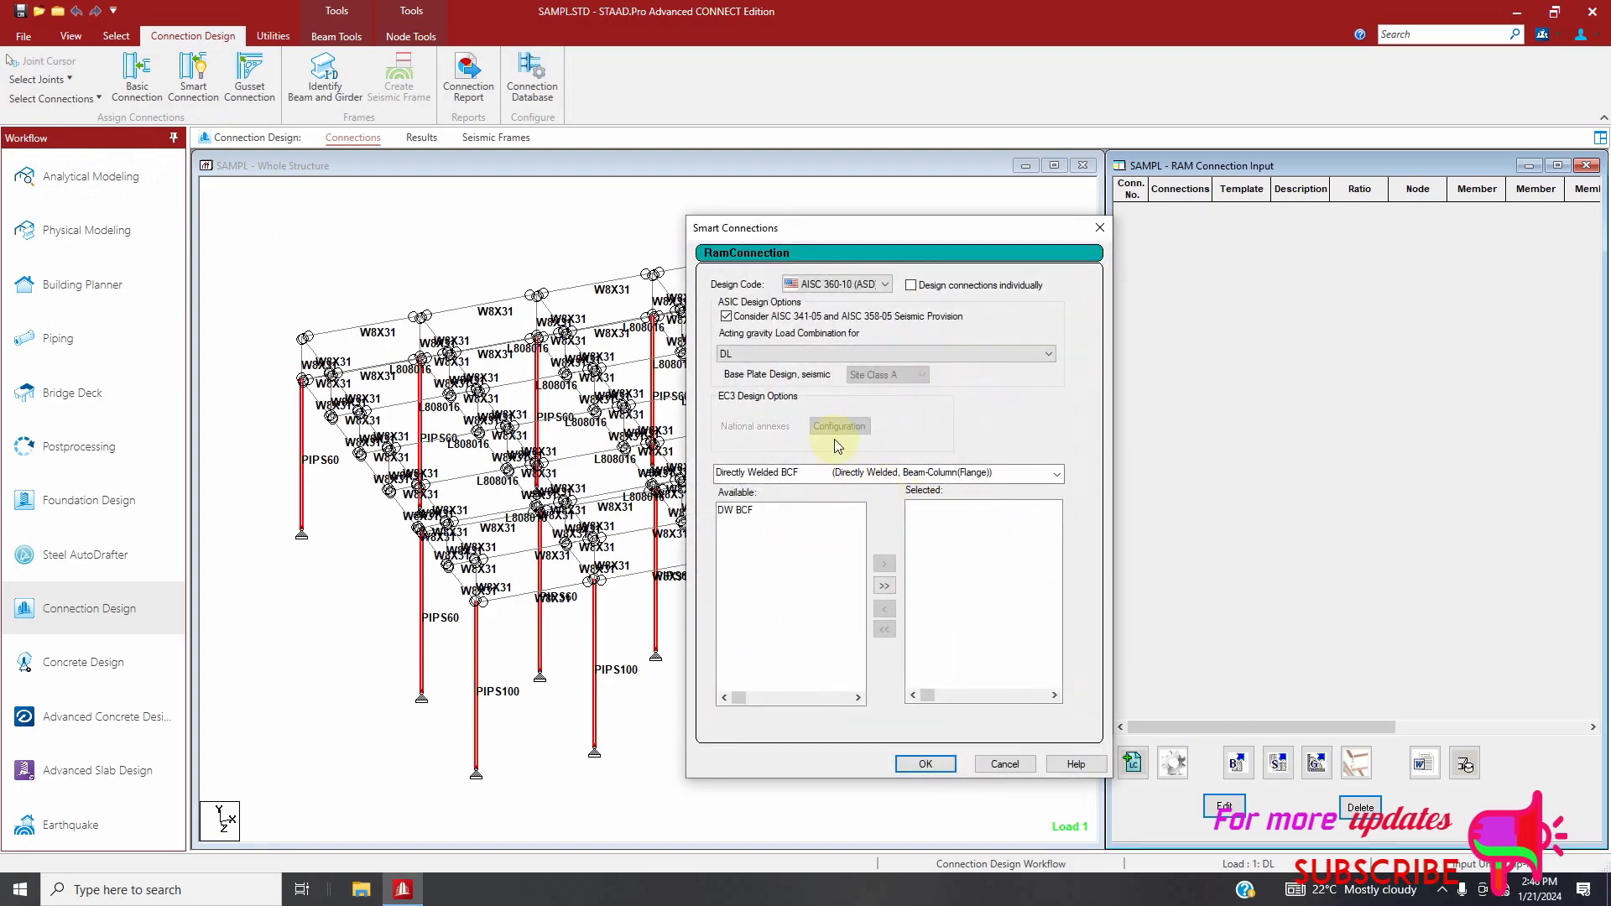
click(840, 286)
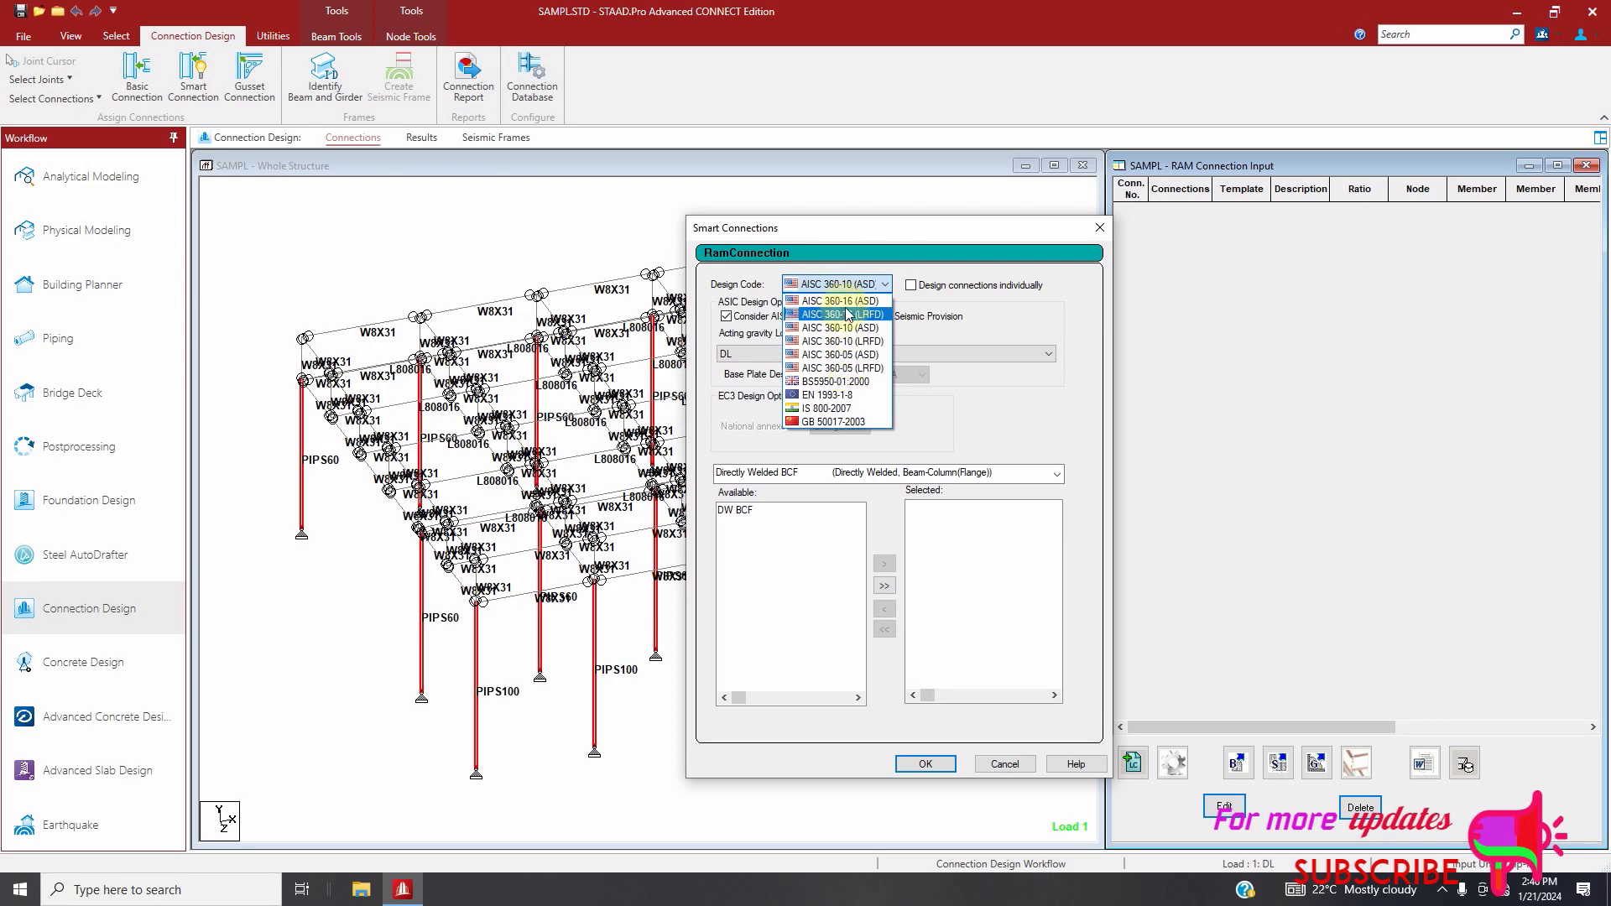
click(848, 315)
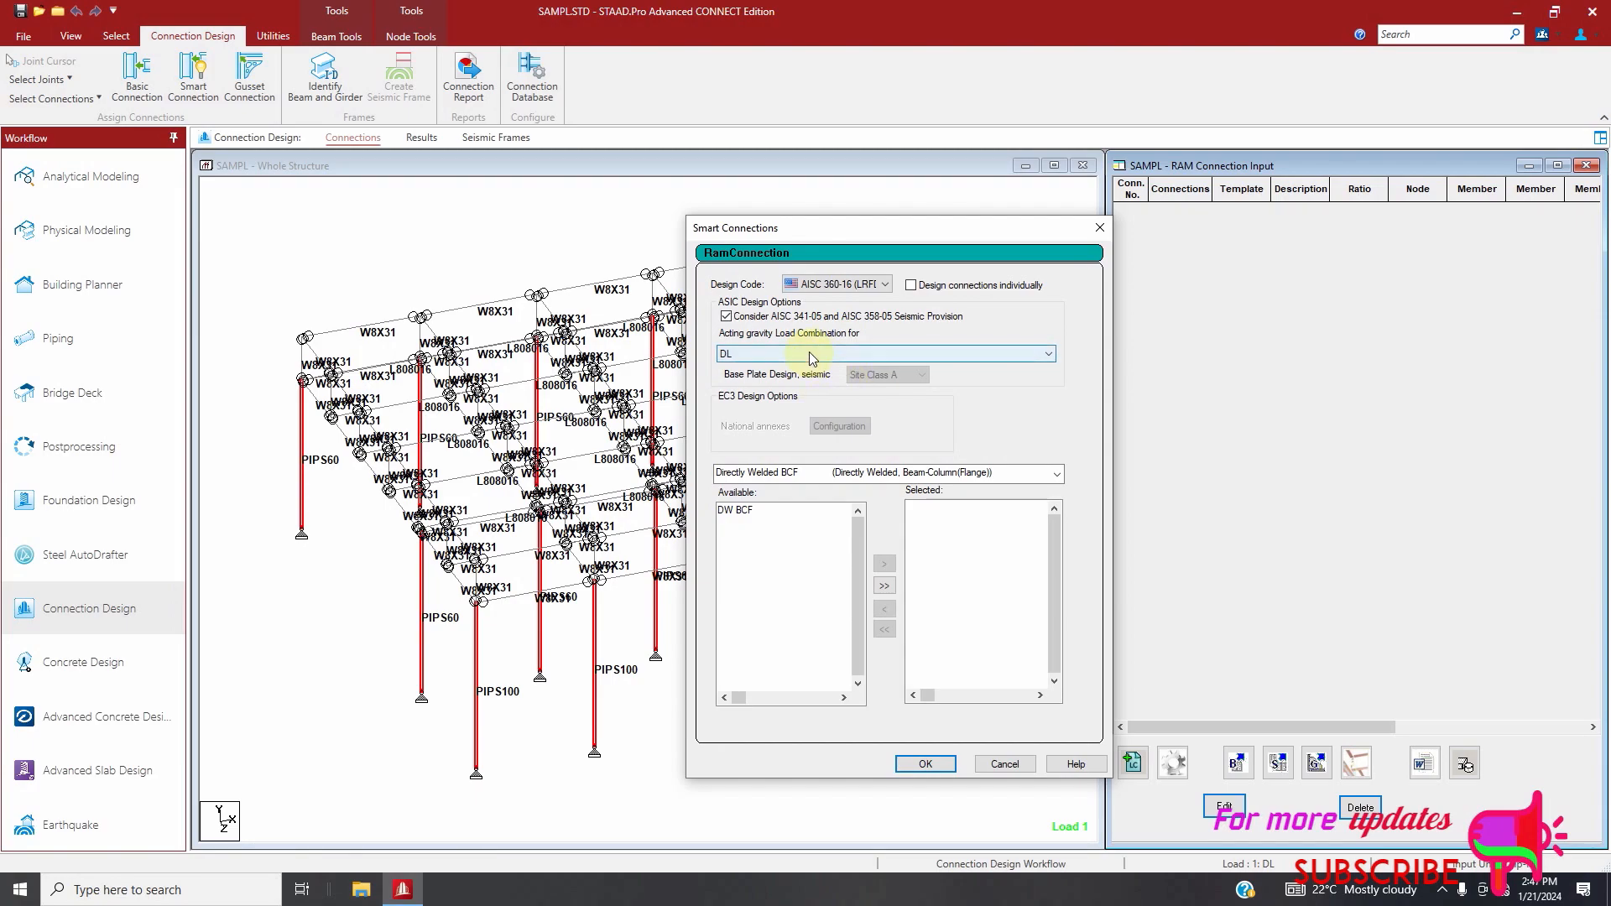
click(810, 352)
click(810, 353)
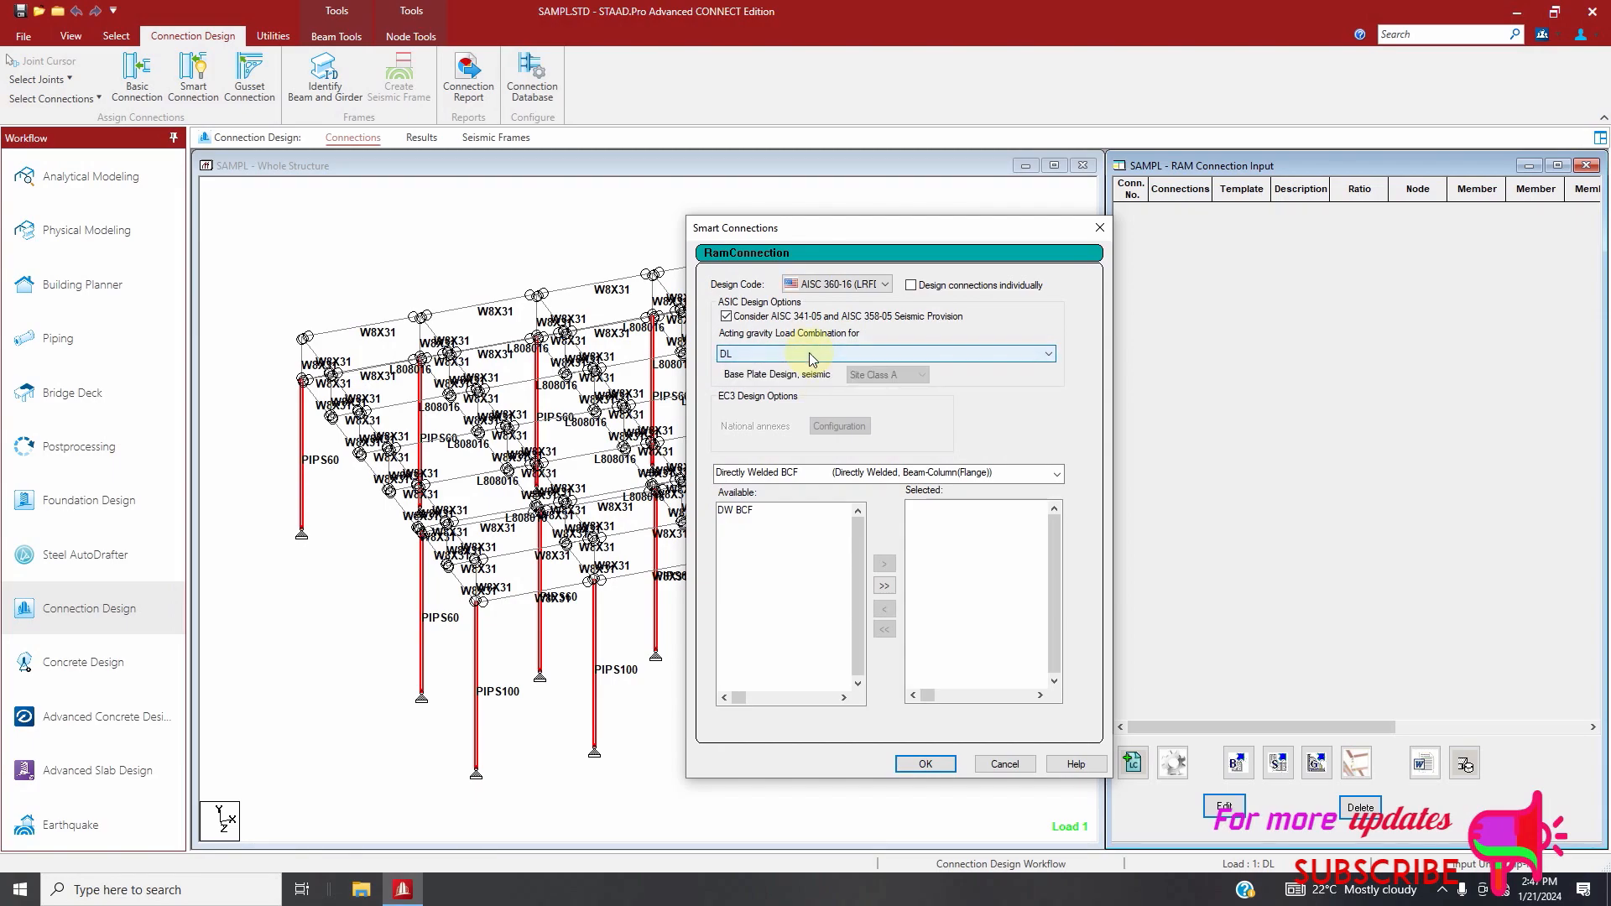
Choose the Base Plate connection type, include all its available templates and assign the connections to the column base joints
click(829, 472)
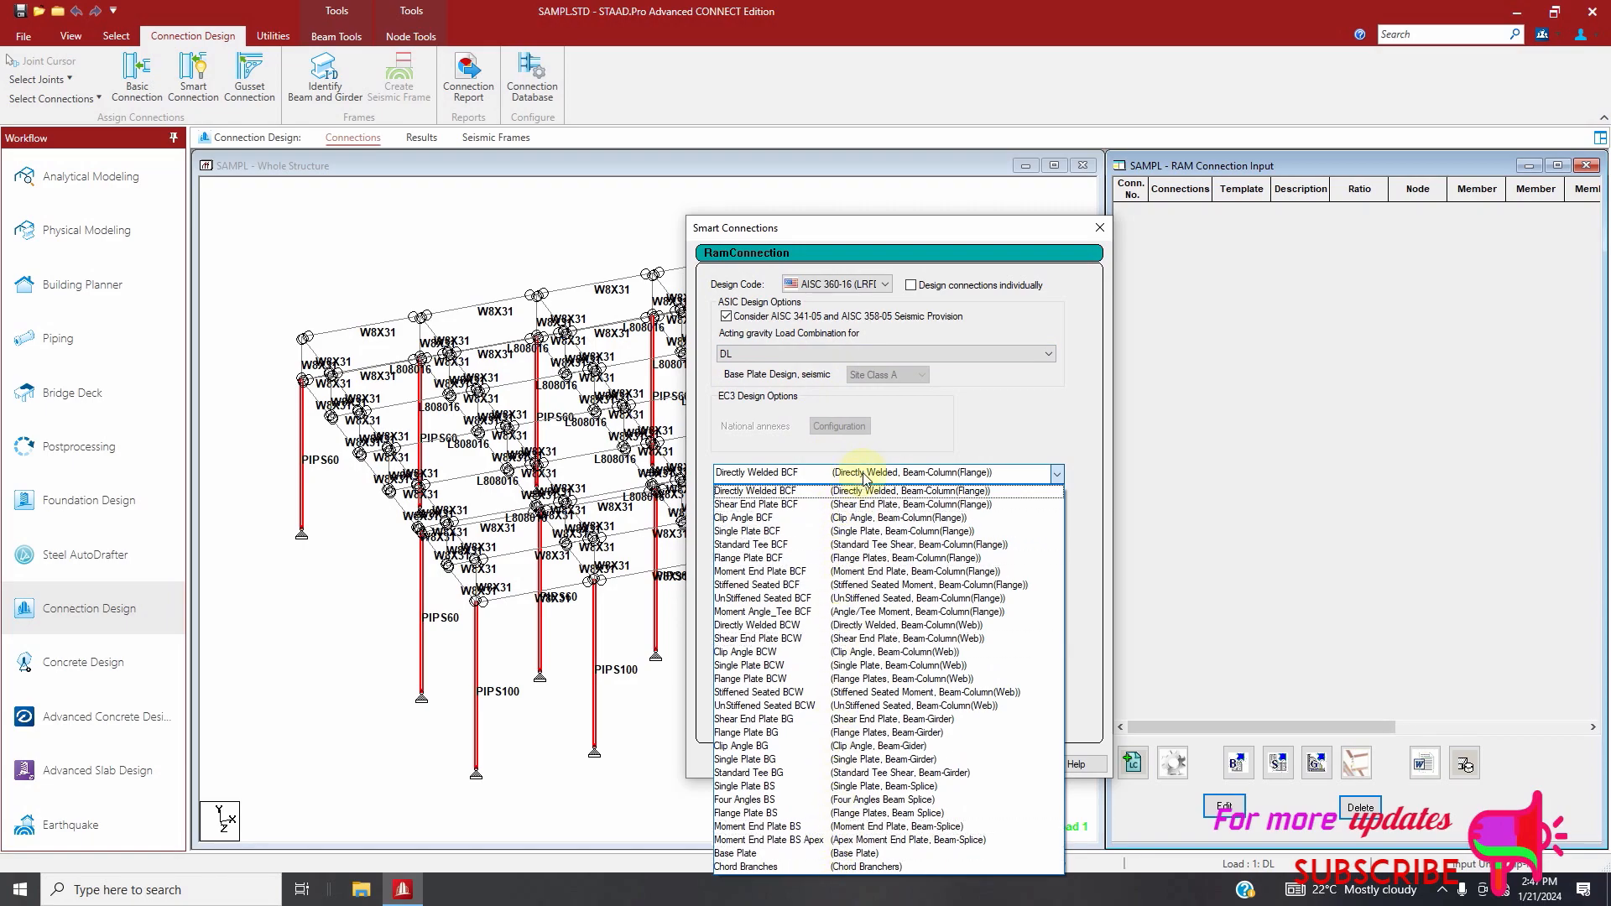
click(797, 855)
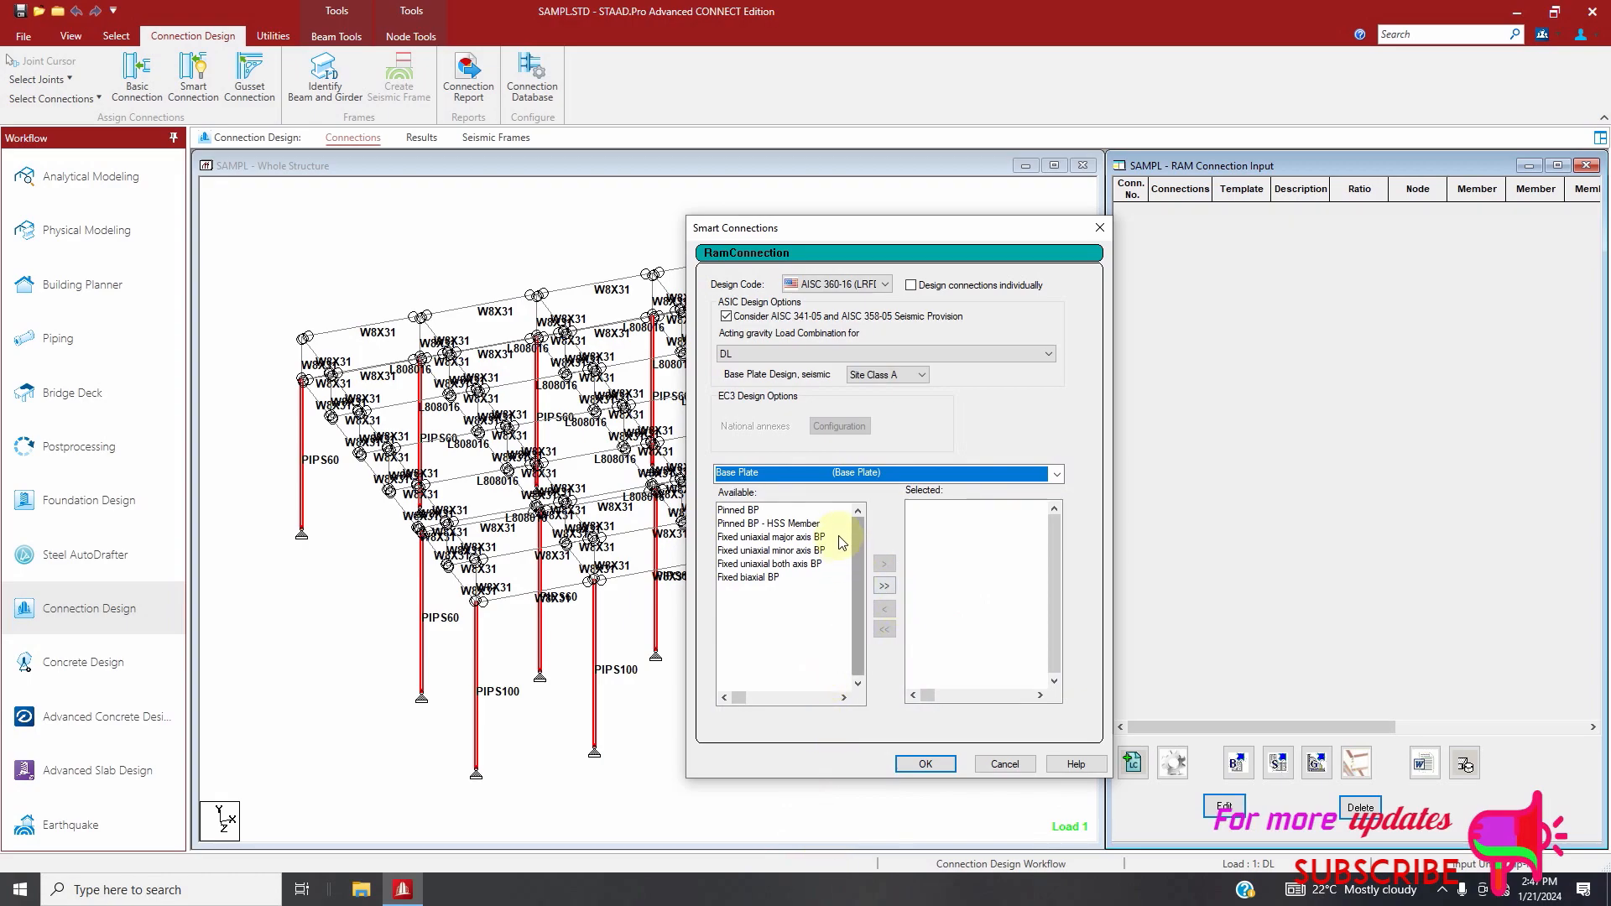
click(885, 586)
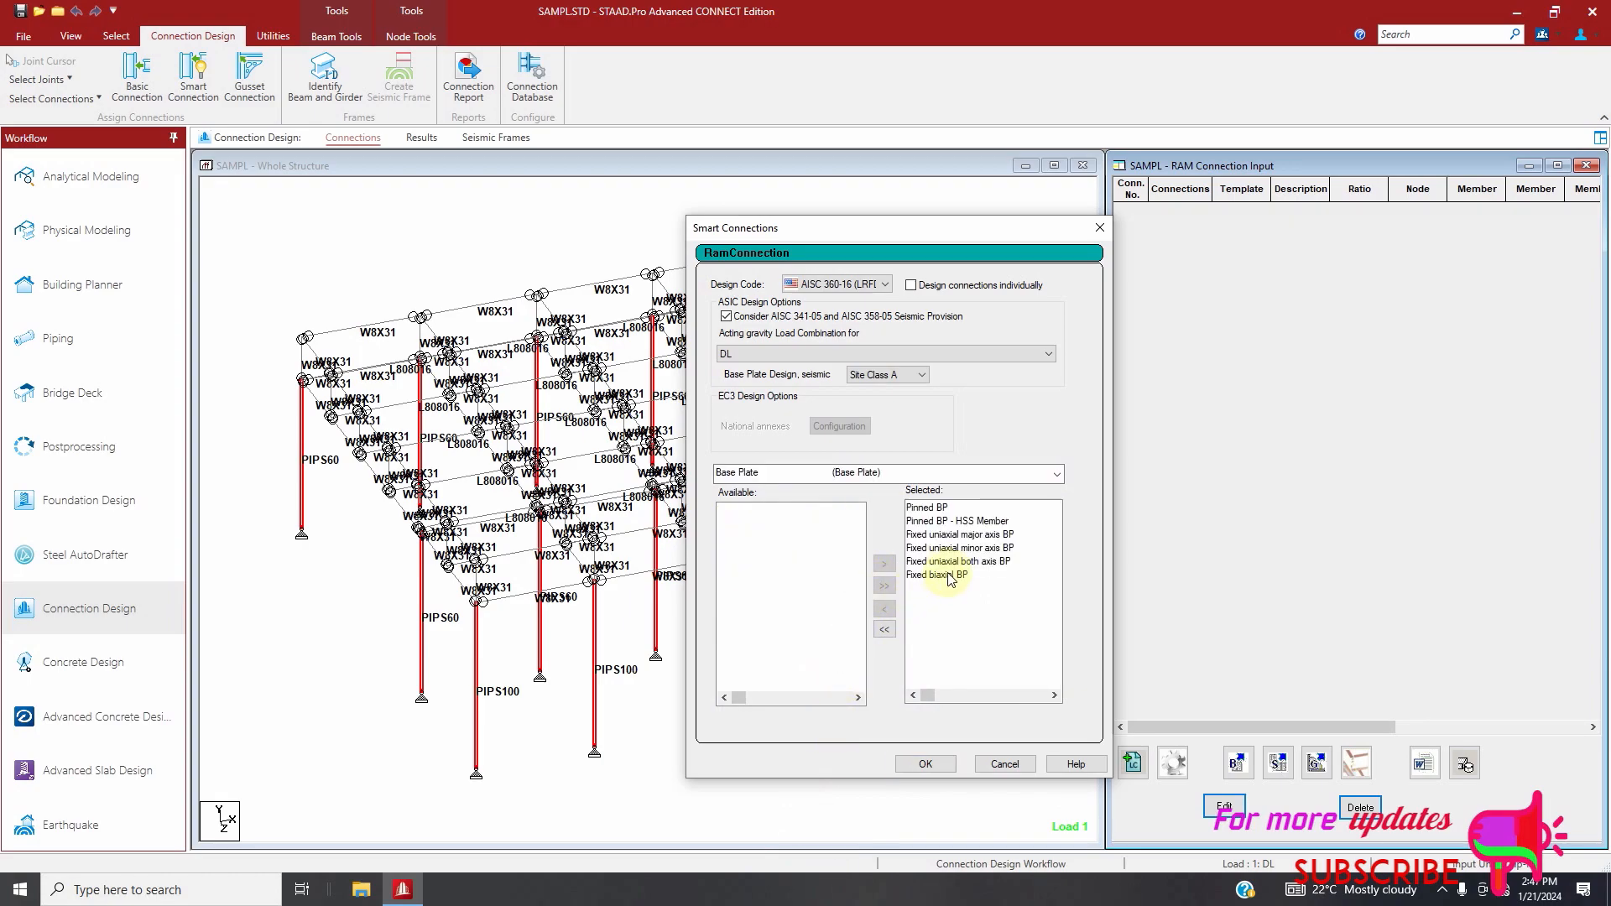
click(925, 765)
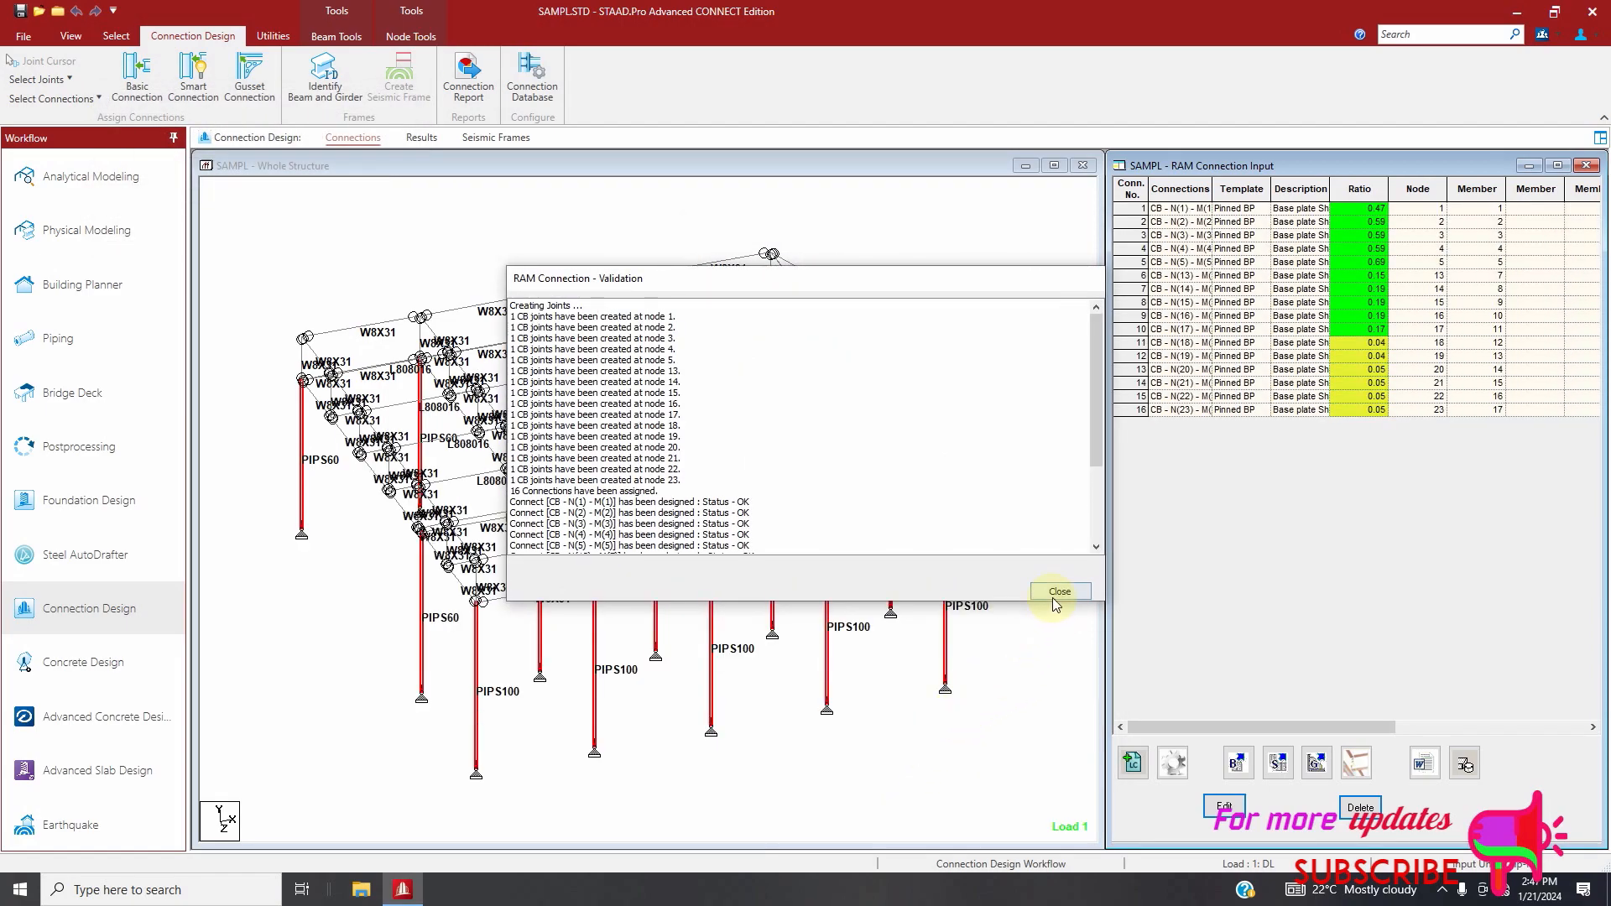
Review the design status list in the connection validation report, close it and save the model
scroll(867, 458, down, 4)
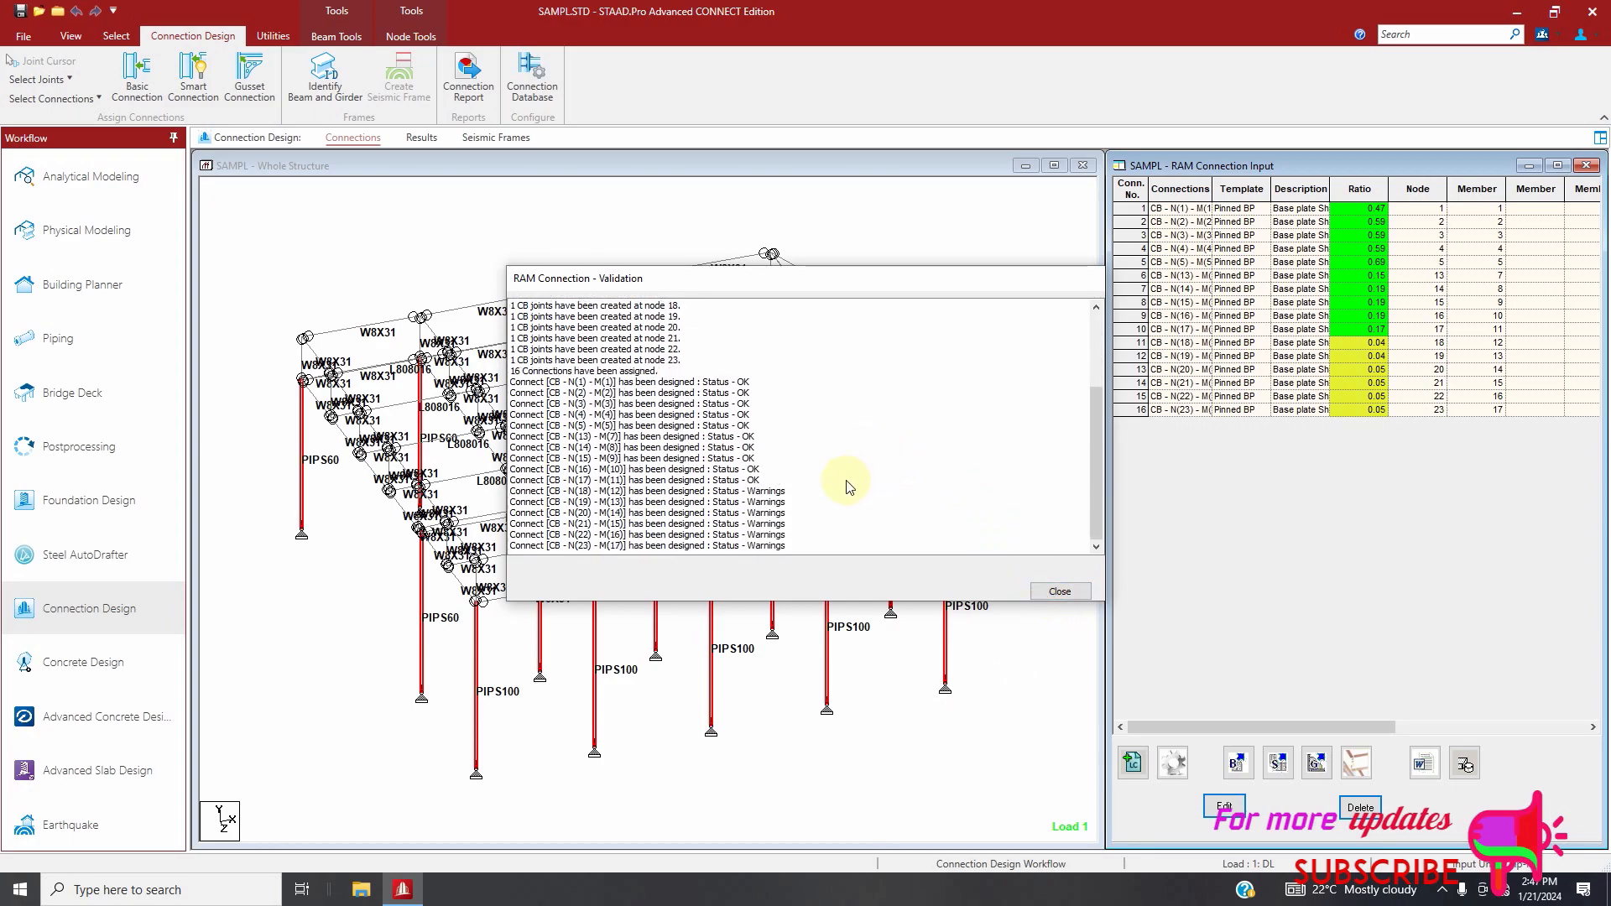
click(1059, 591)
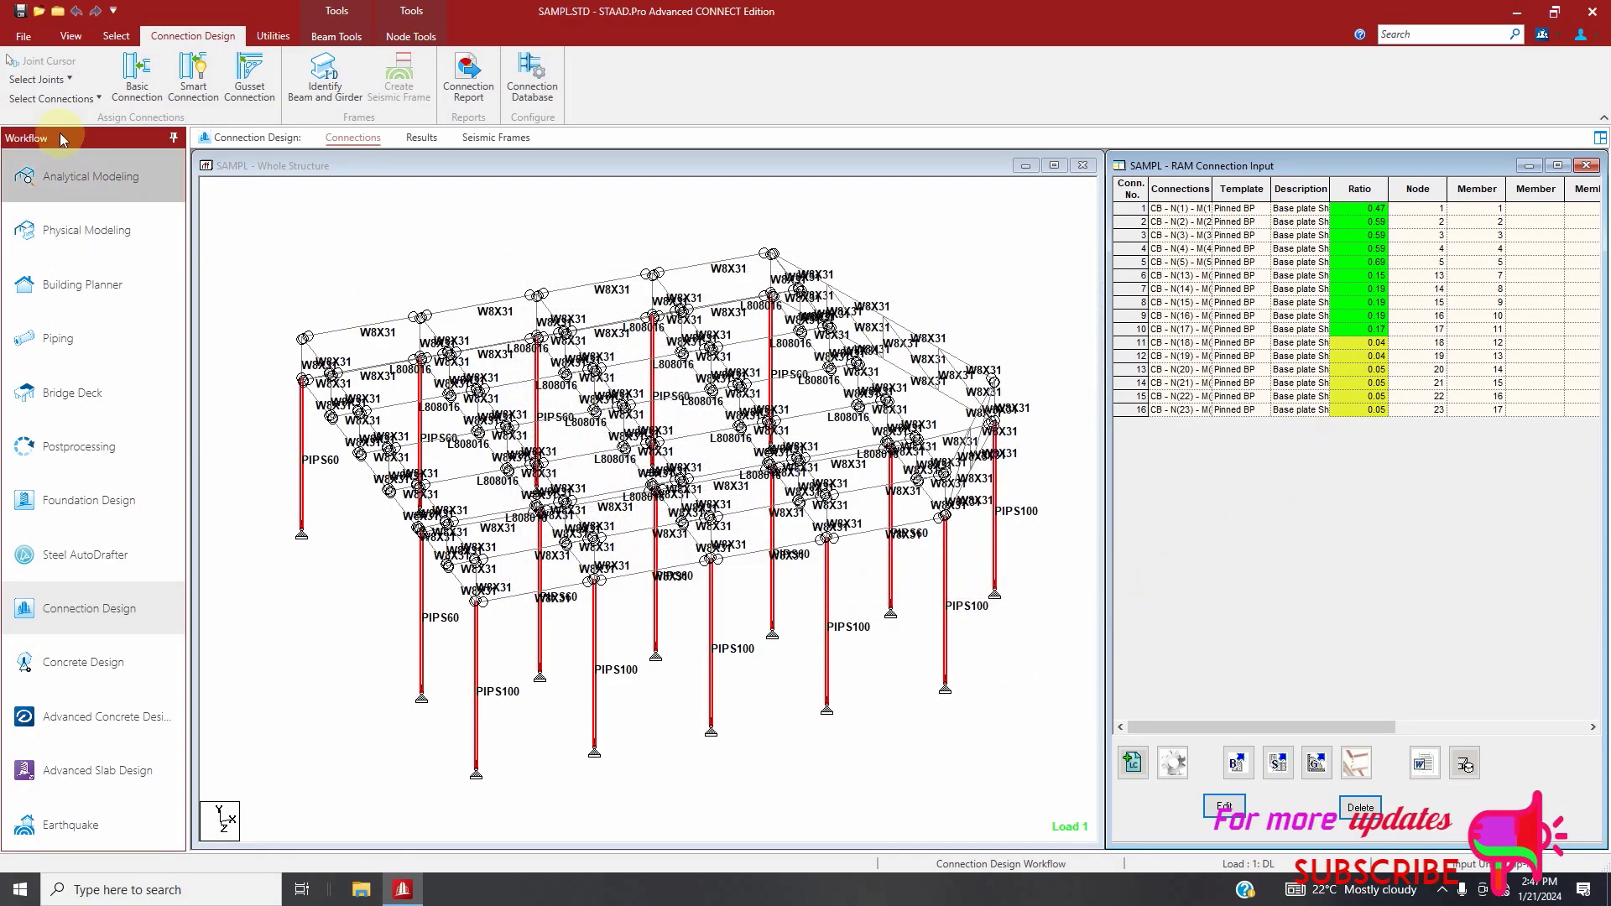
click(20, 11)
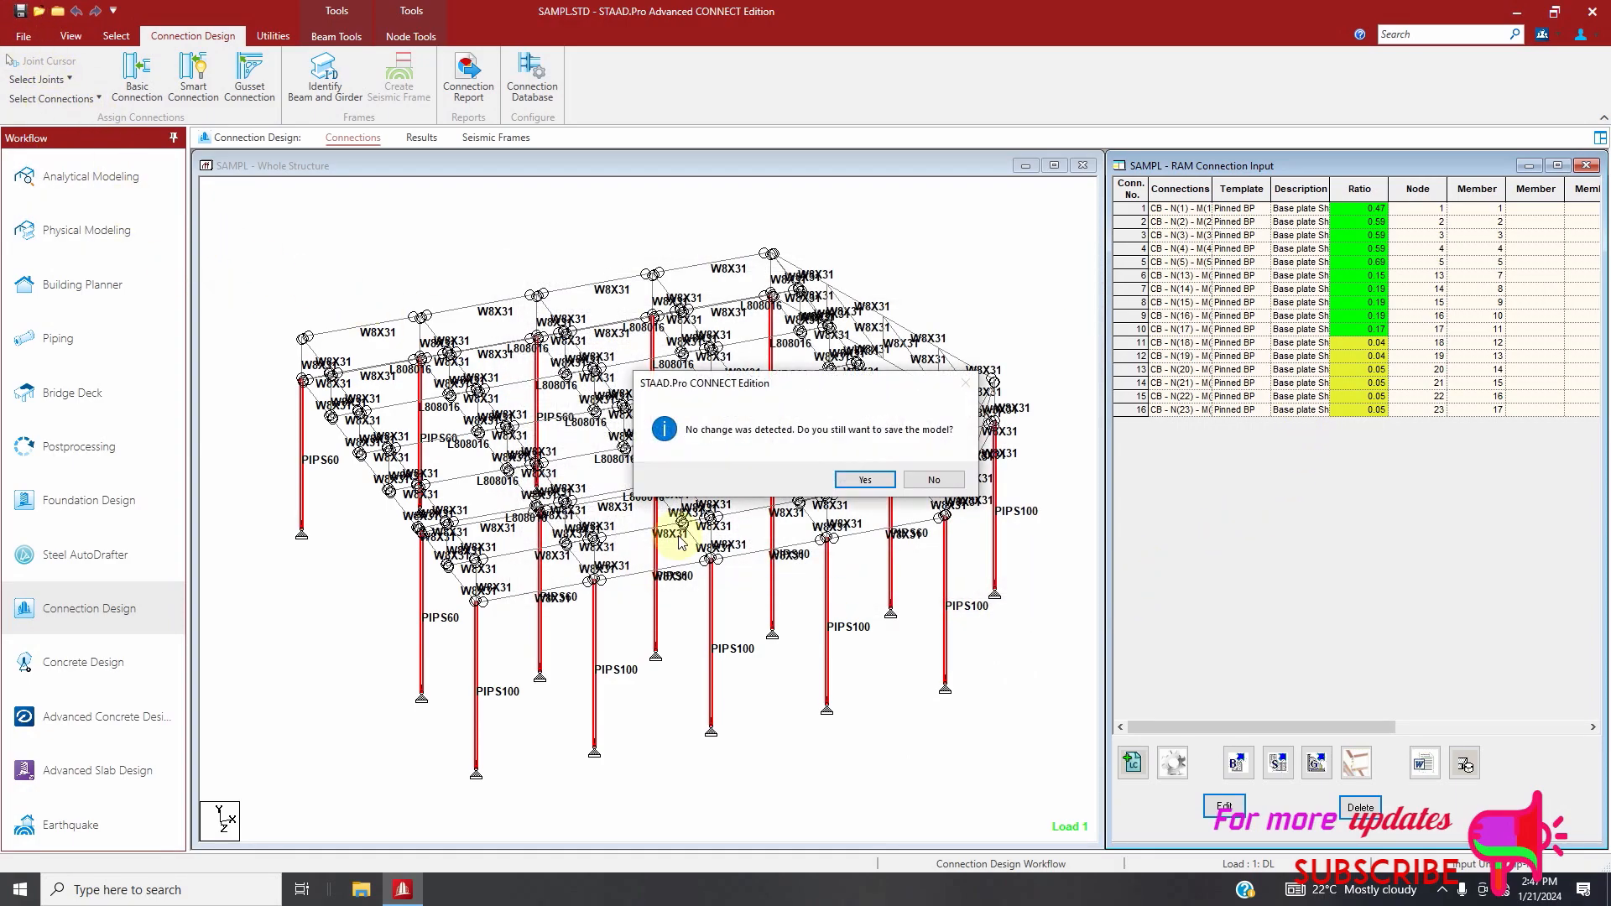
click(865, 480)
click(796, 549)
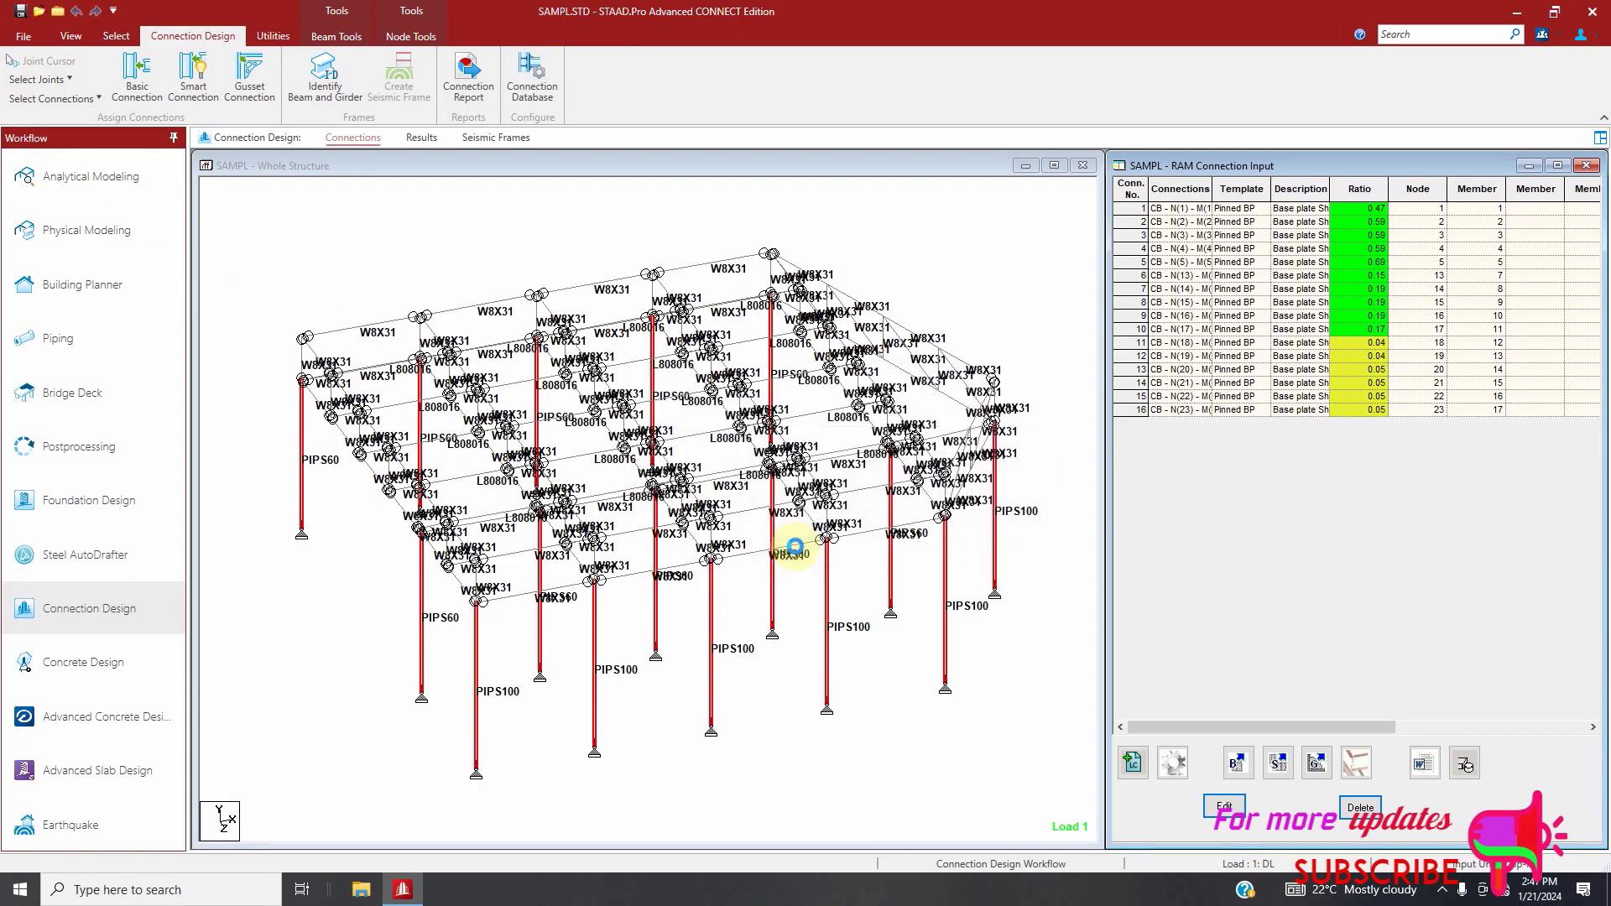
Open the base plate connection at node 18 for editing and optimize its design
click(1145, 341)
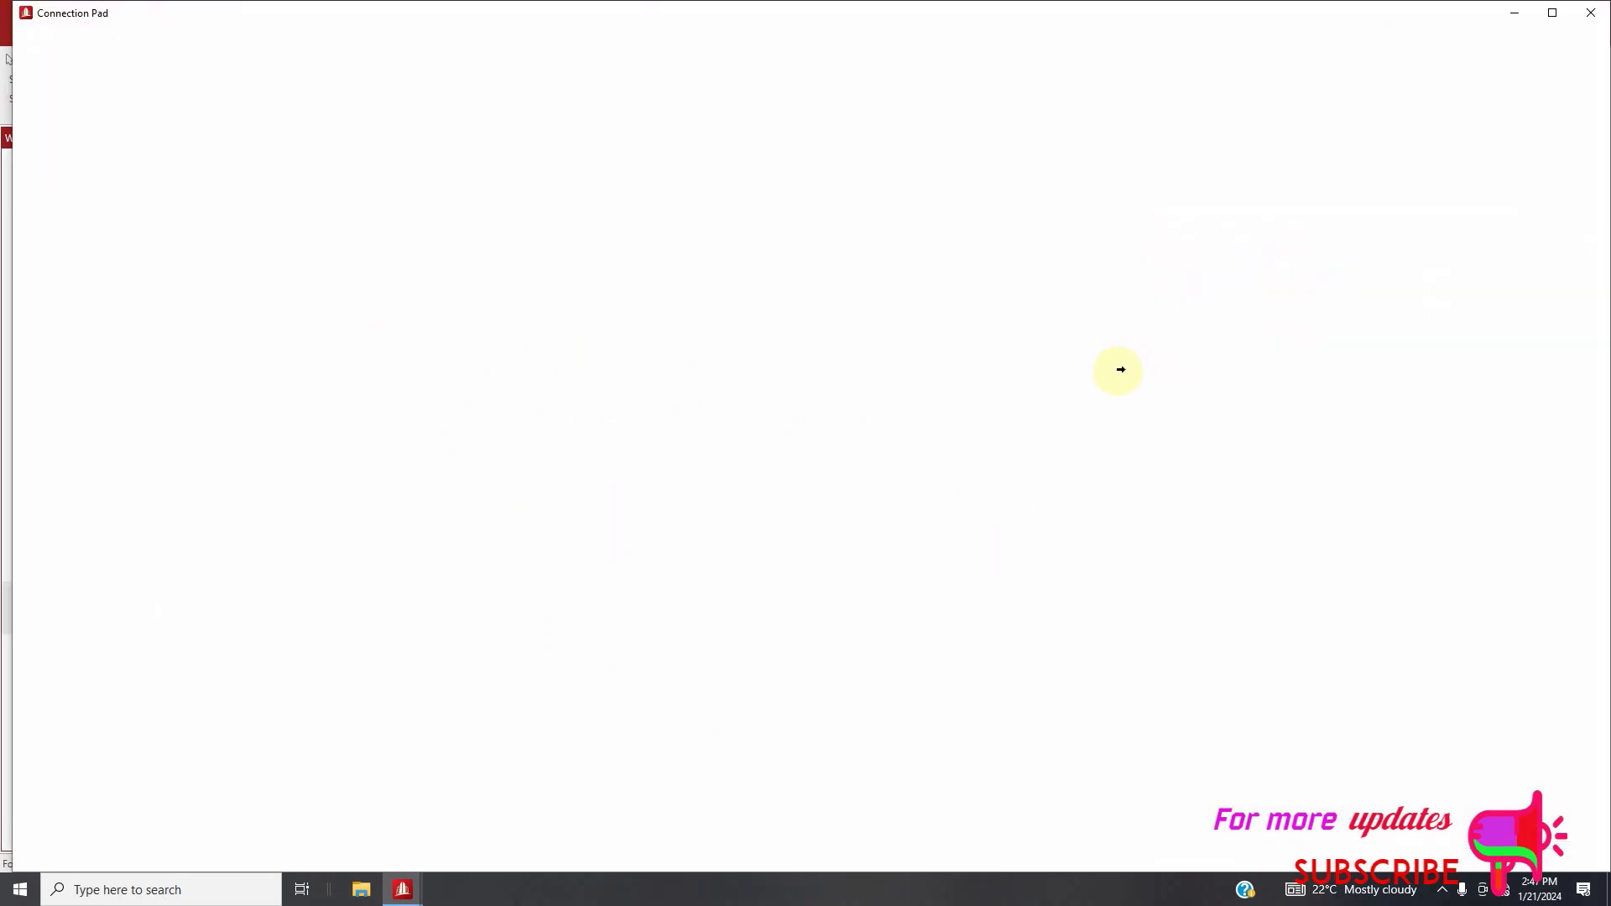
scroll(898, 462, down, 3)
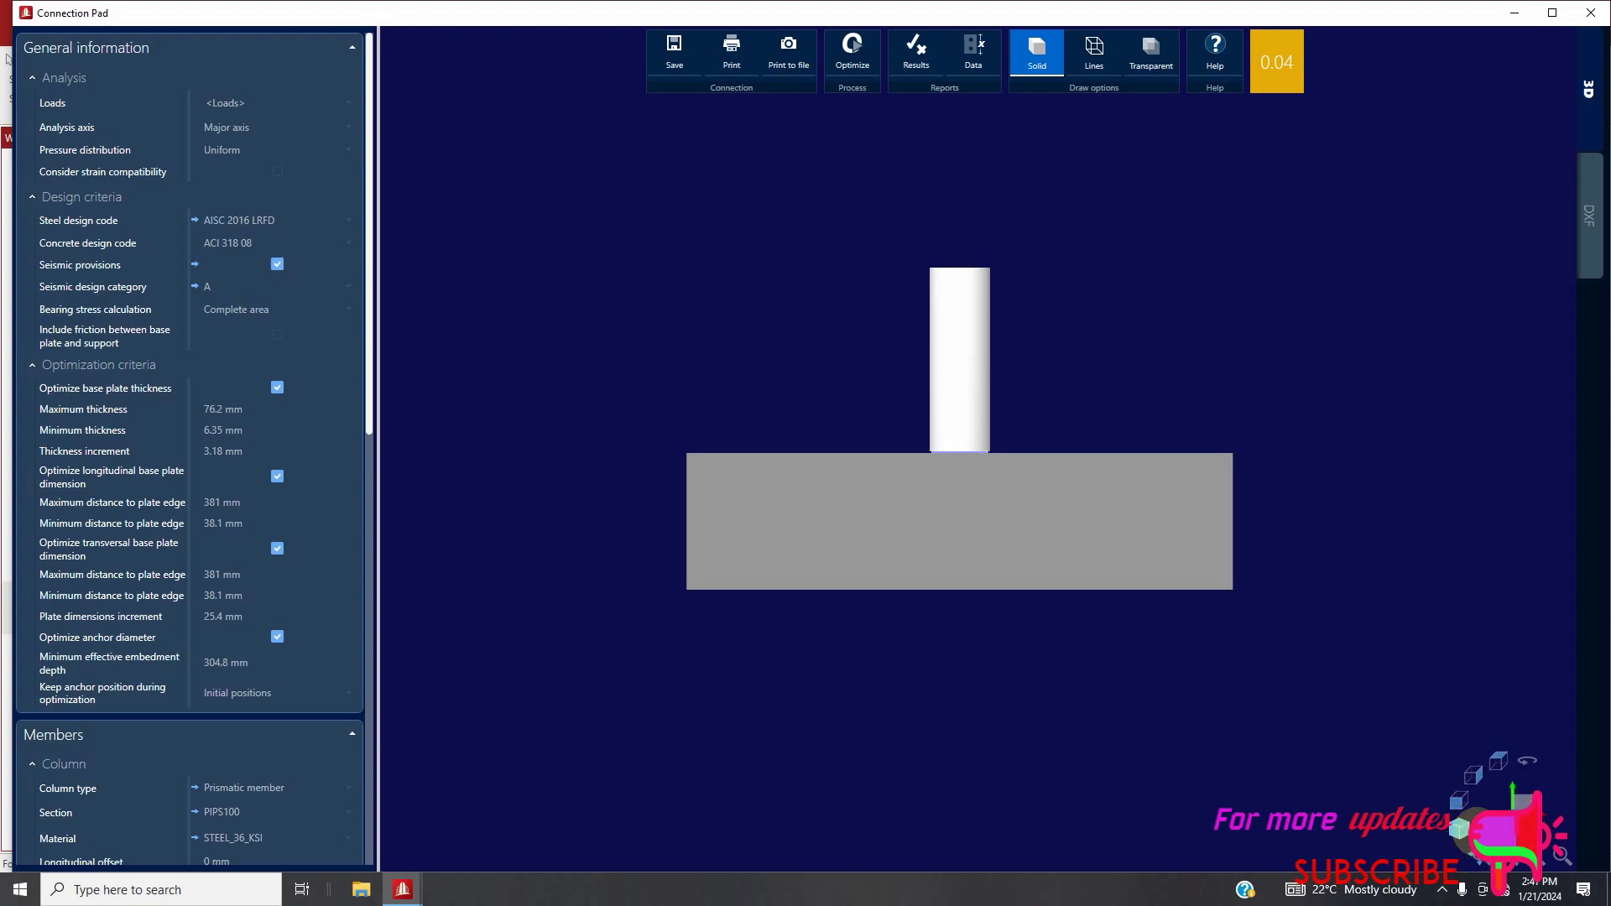
click(1460, 806)
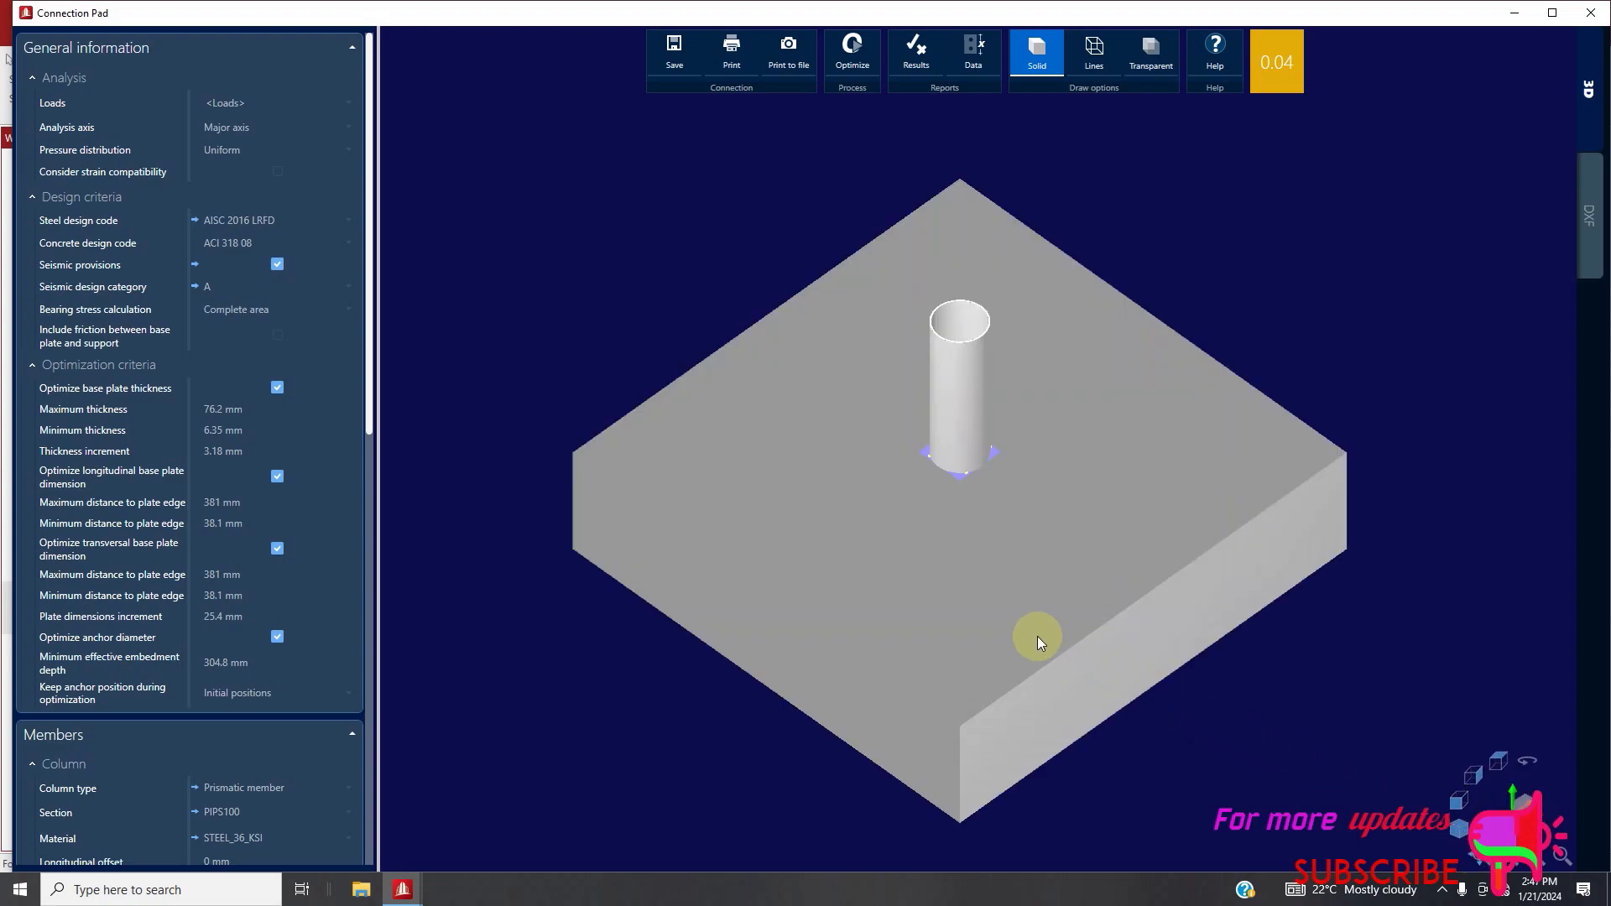
middle_drag(1105, 436, 1035, 361)
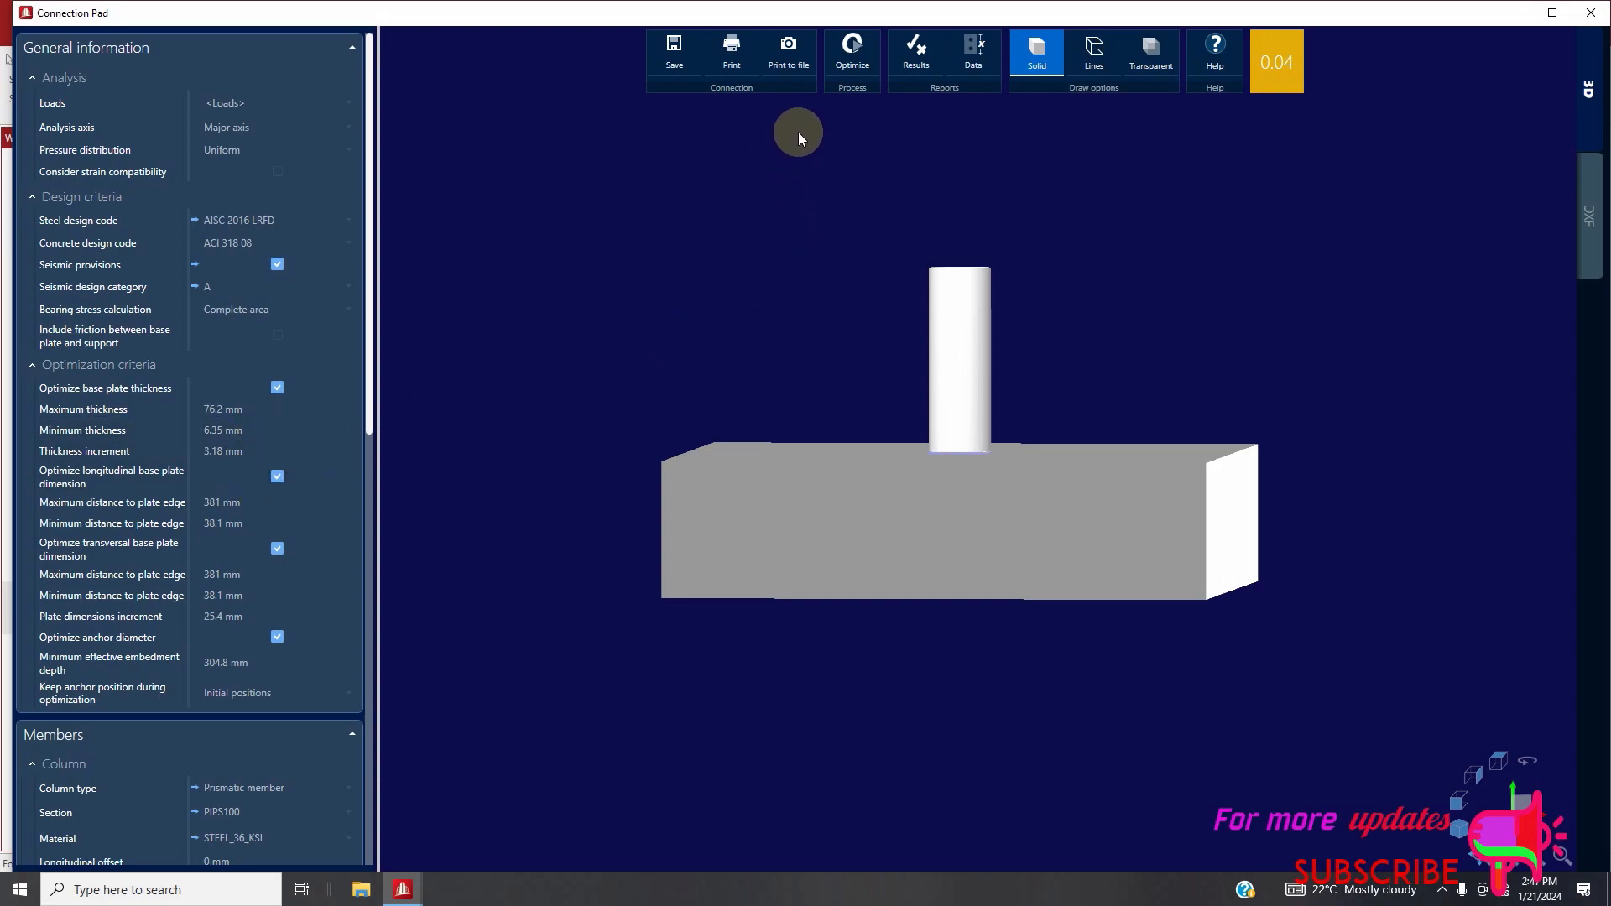
click(850, 61)
Set the base plate thickness to 8 mm
scroll(275, 470, down, 3)
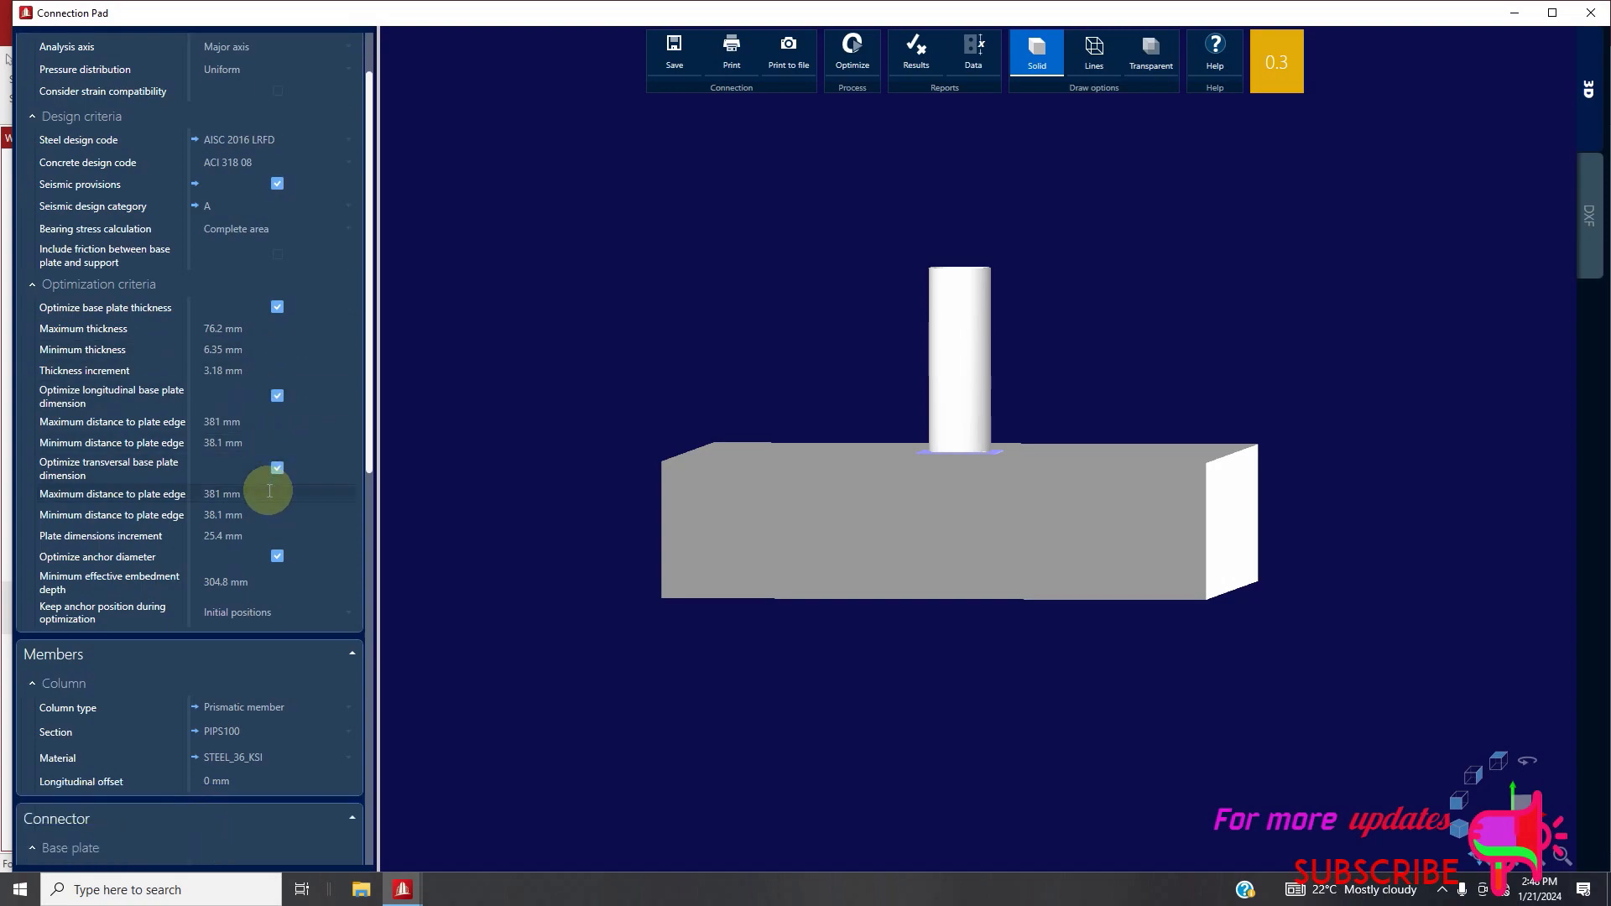
scroll(291, 656, down, 1)
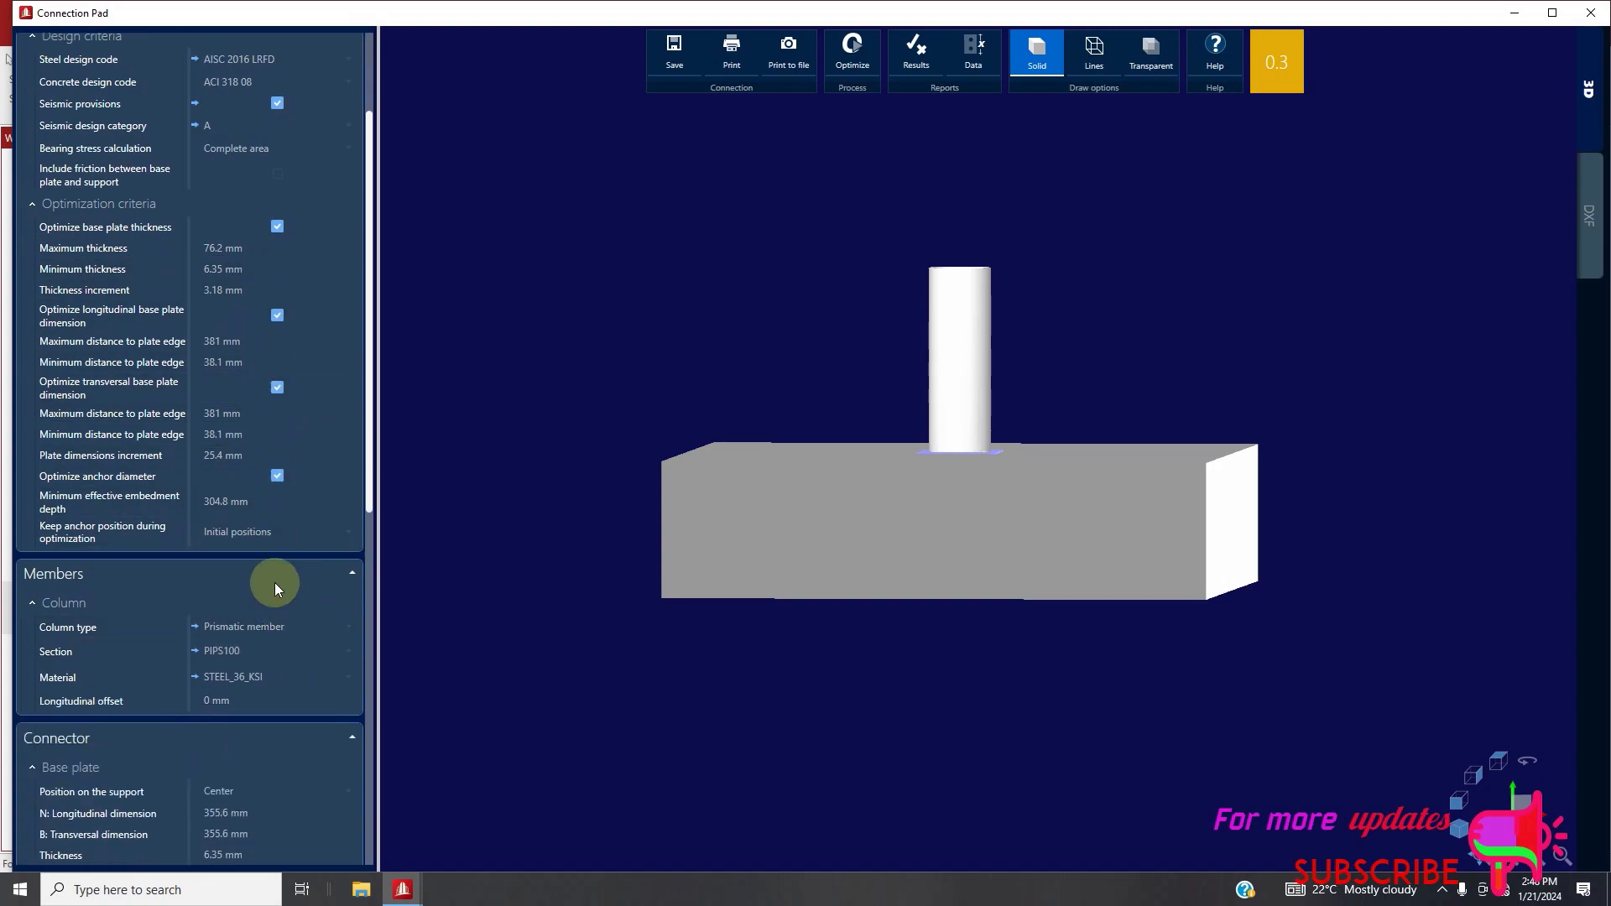
scroll(255, 357, up, 1)
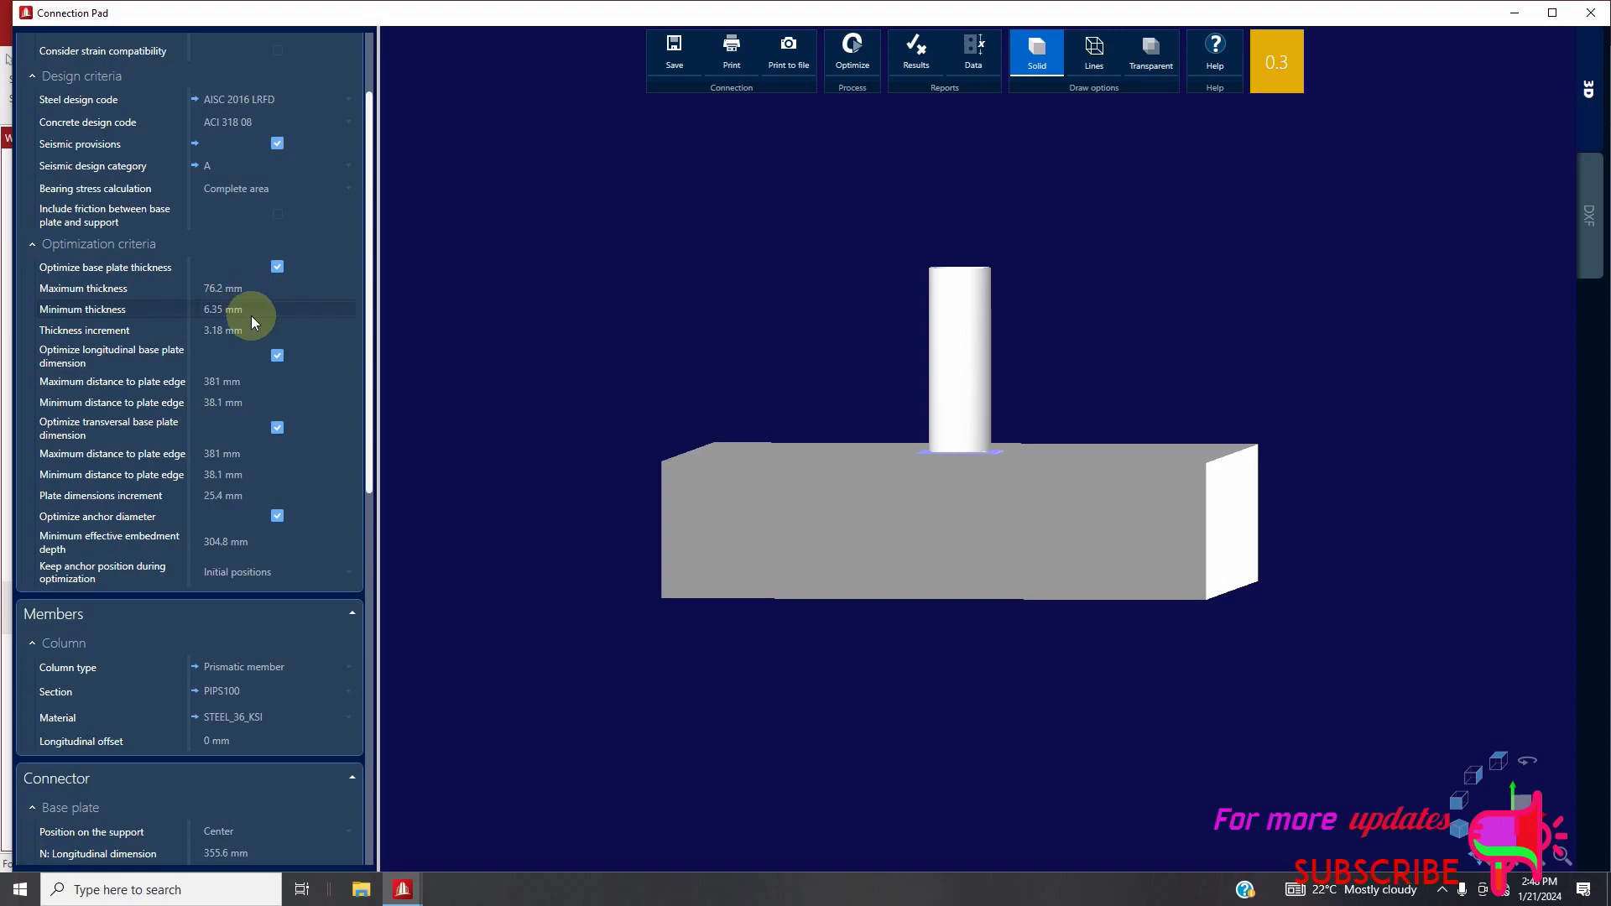
scroll(256, 415, down, 3)
scroll(253, 436, down, 1)
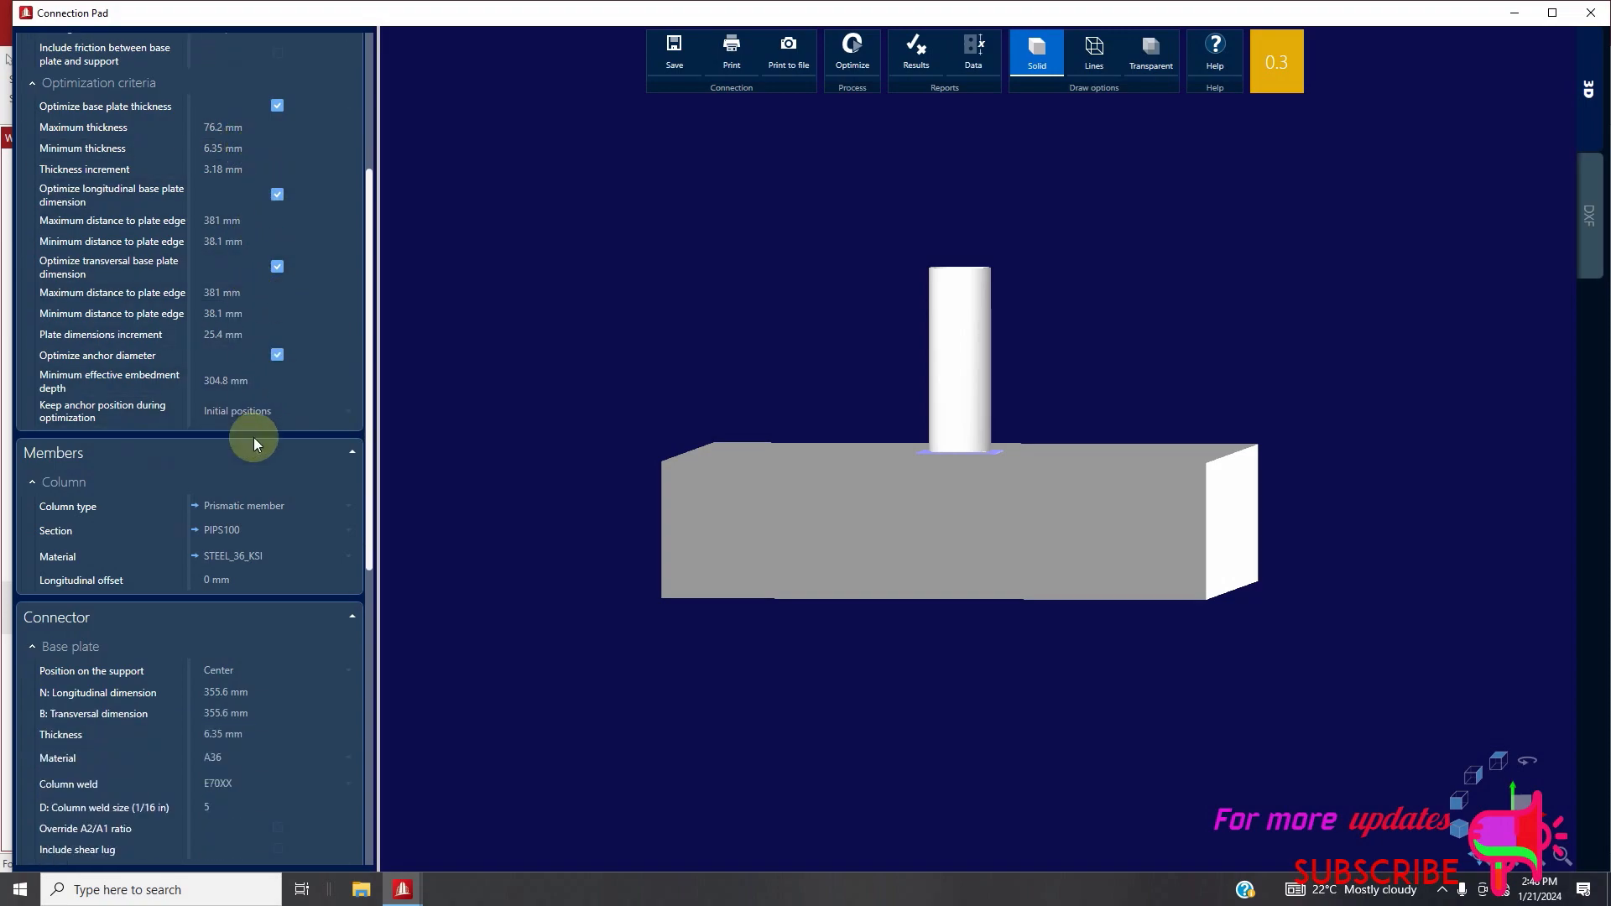
scroll(253, 436, down, 3)
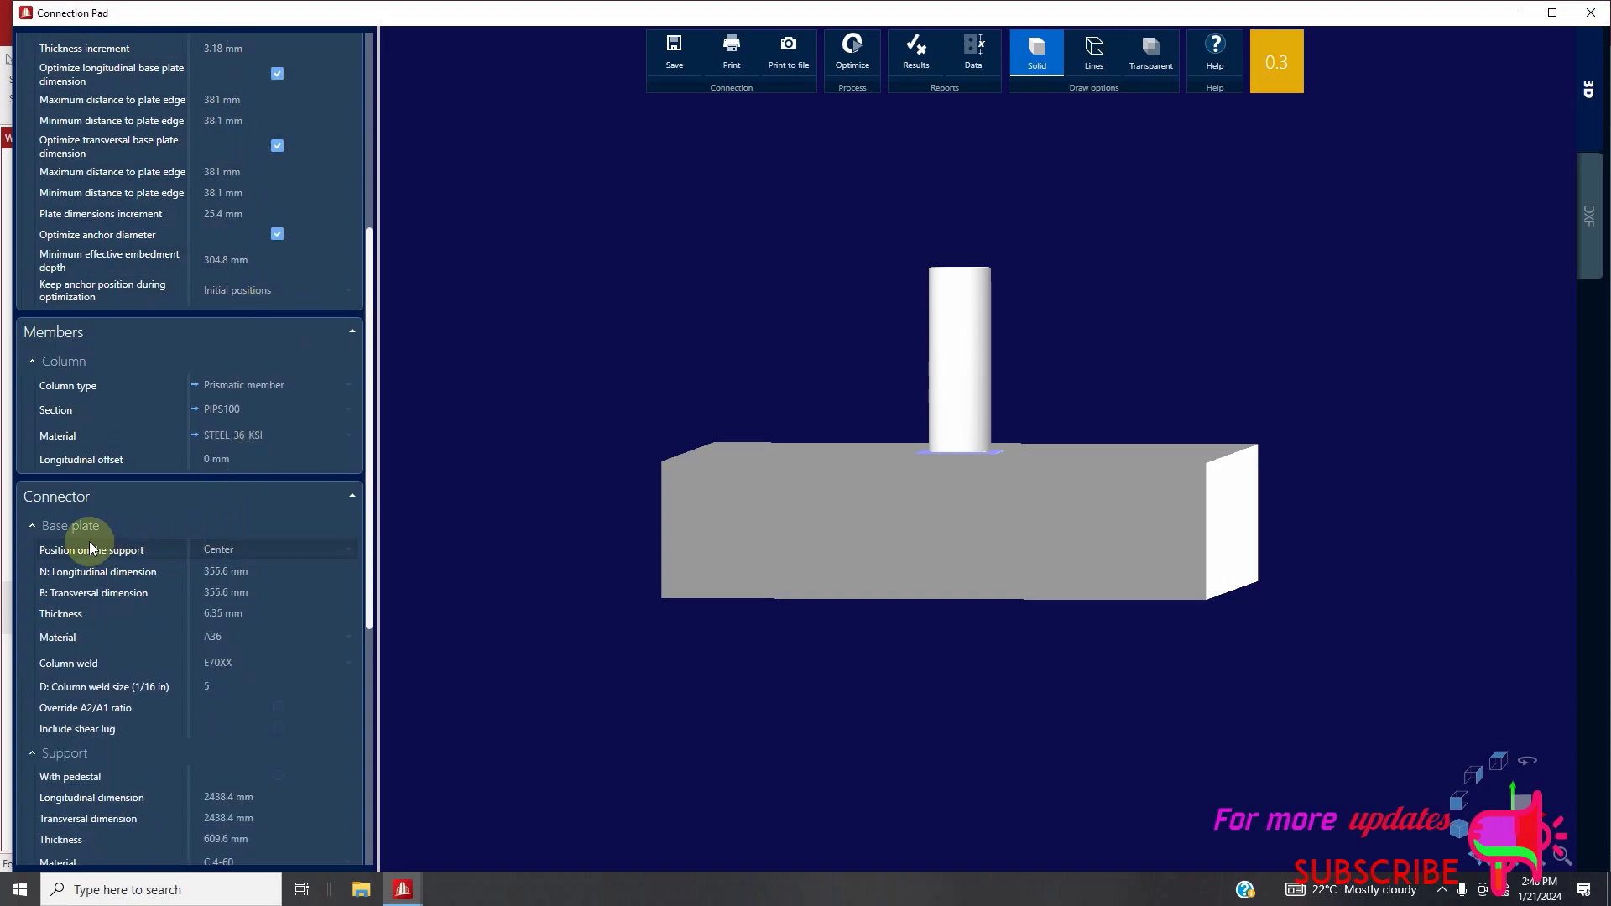
click(246, 614)
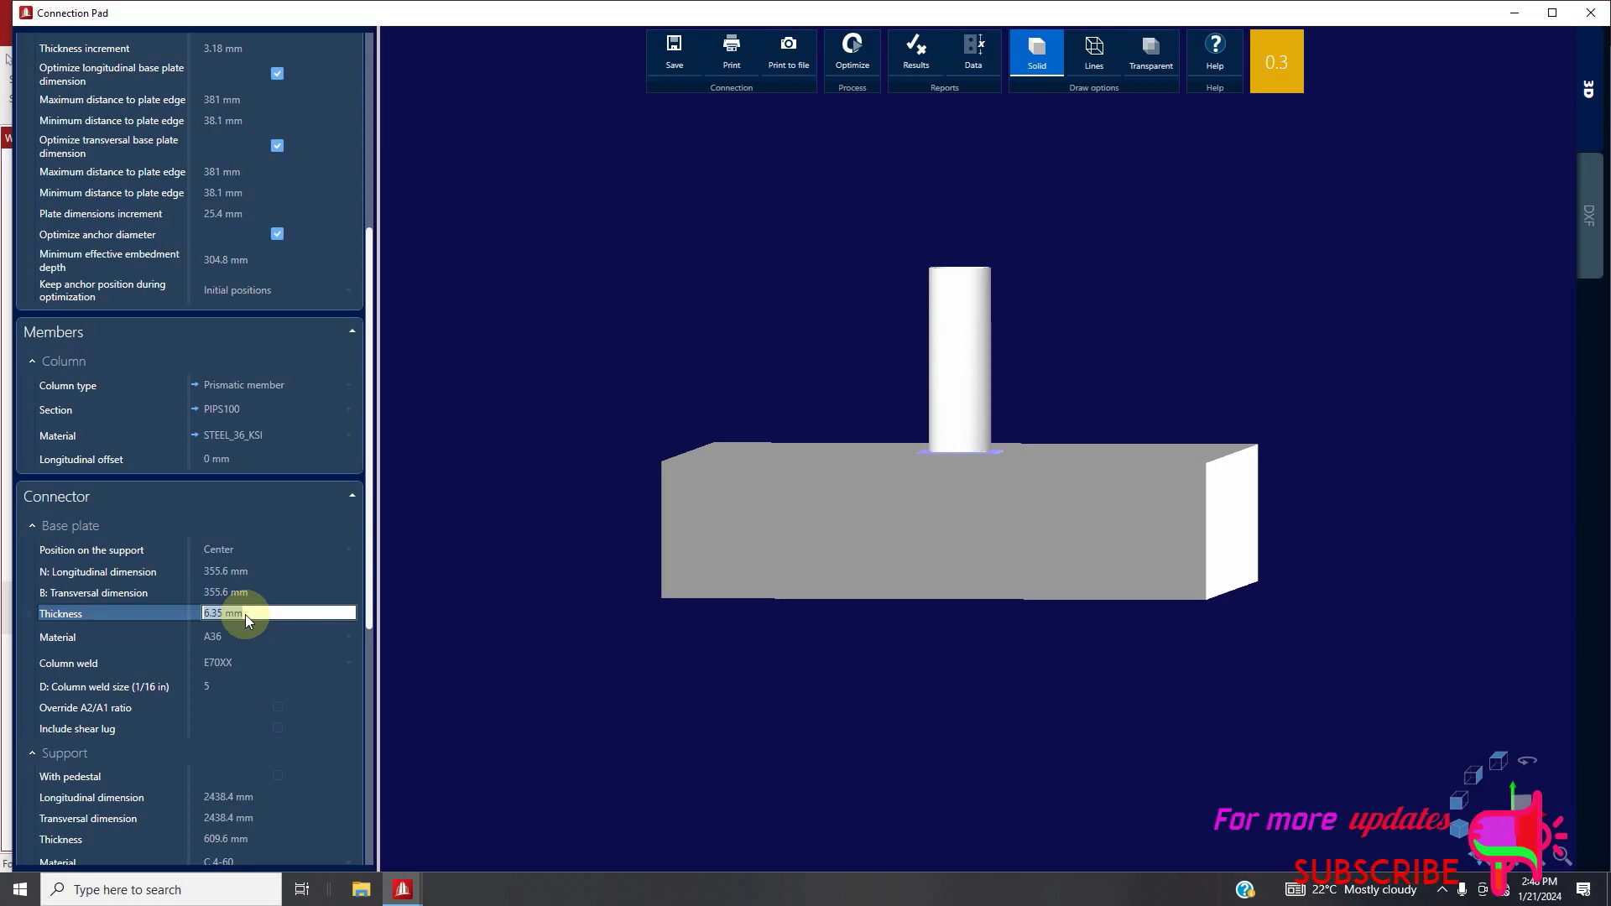
text(8)
click(250, 636)
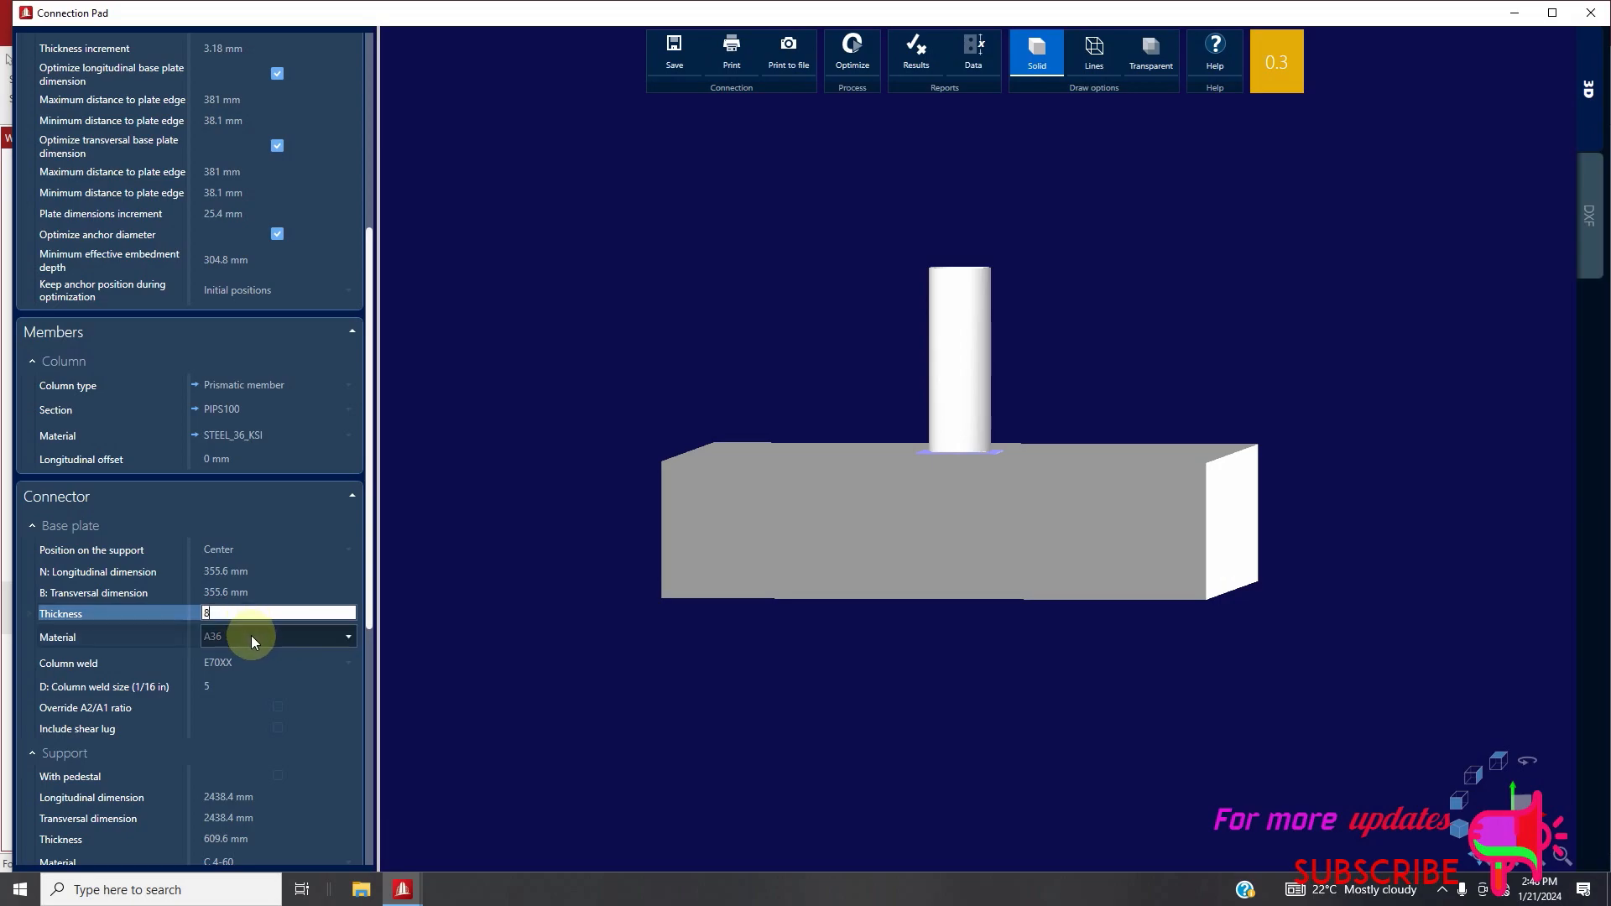
click(272, 596)
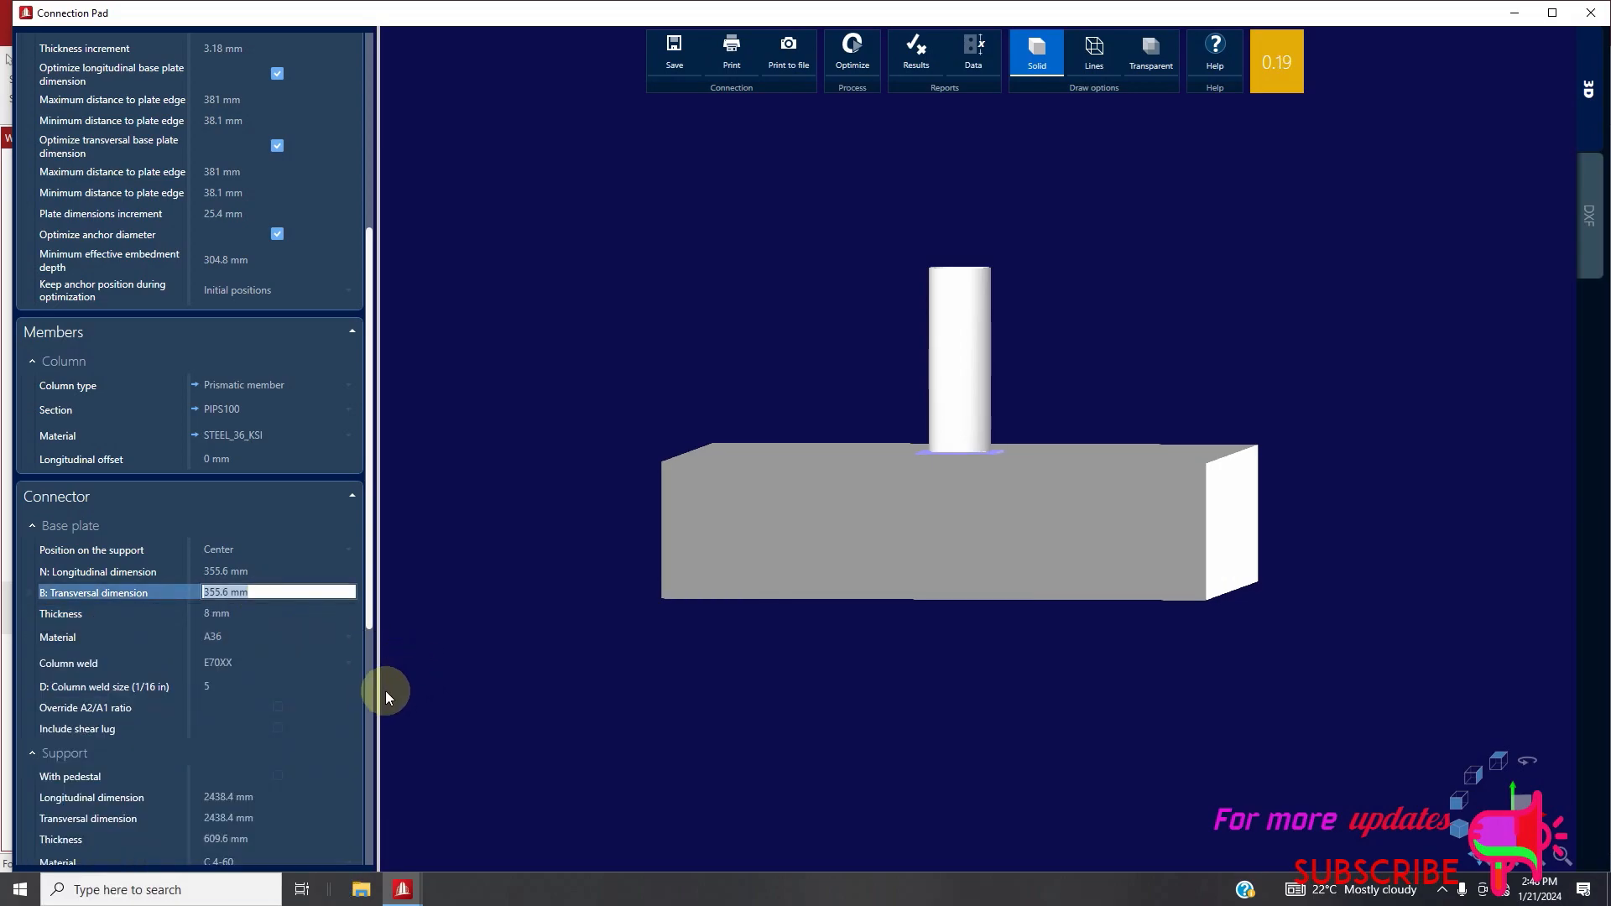
Set the base plate's column weld size to 6 sixteenths of an inch
click(301, 687)
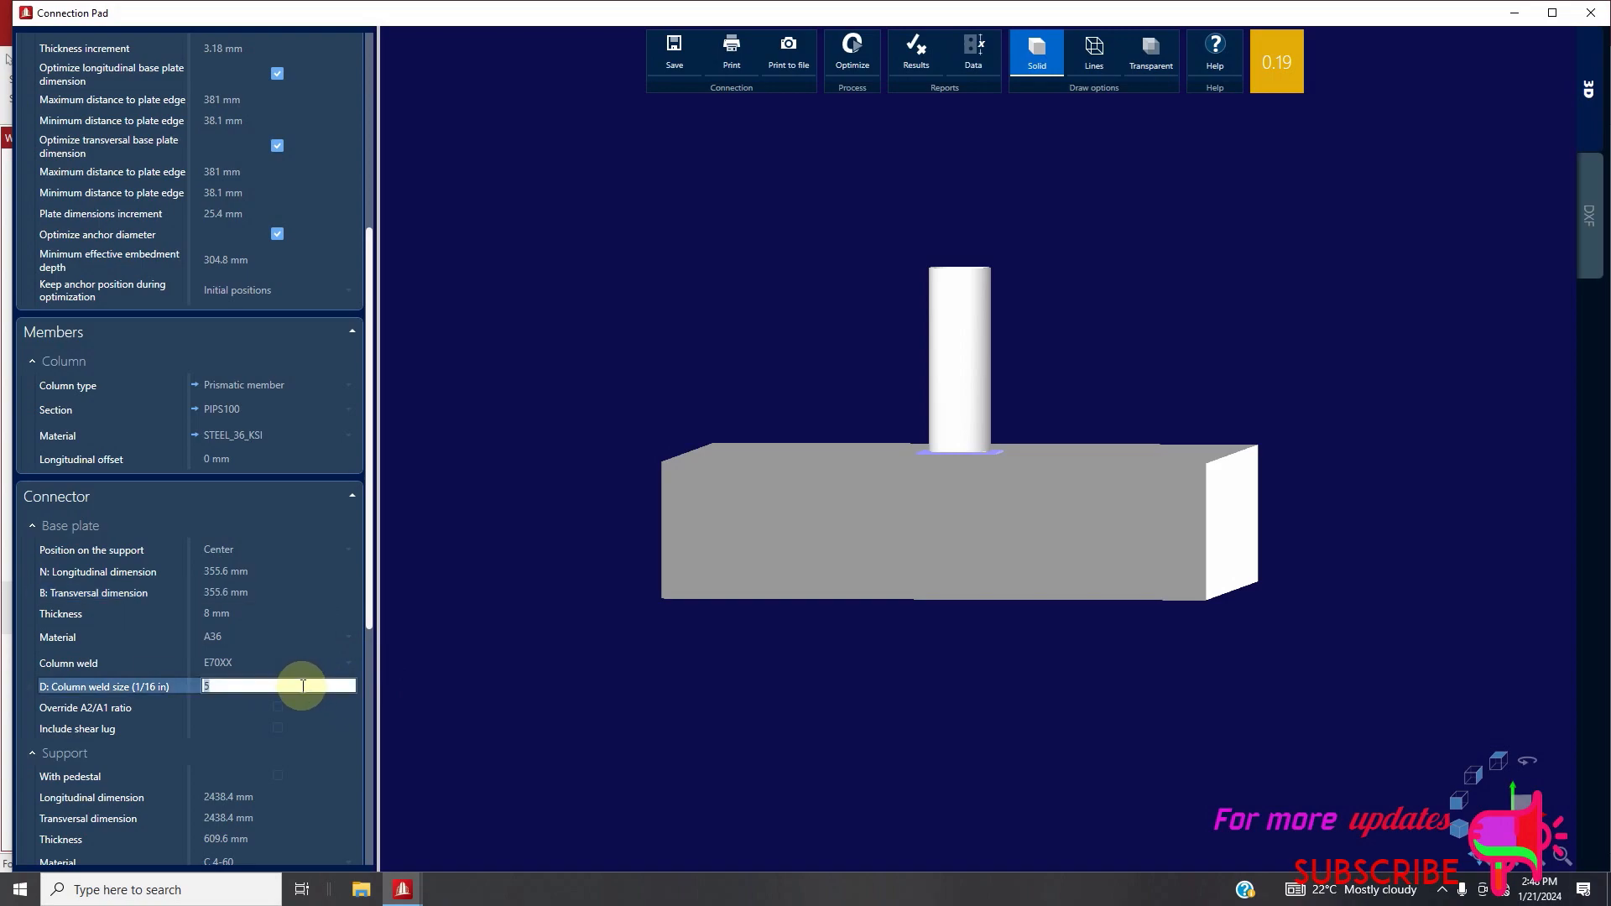
text(6)
click(416, 714)
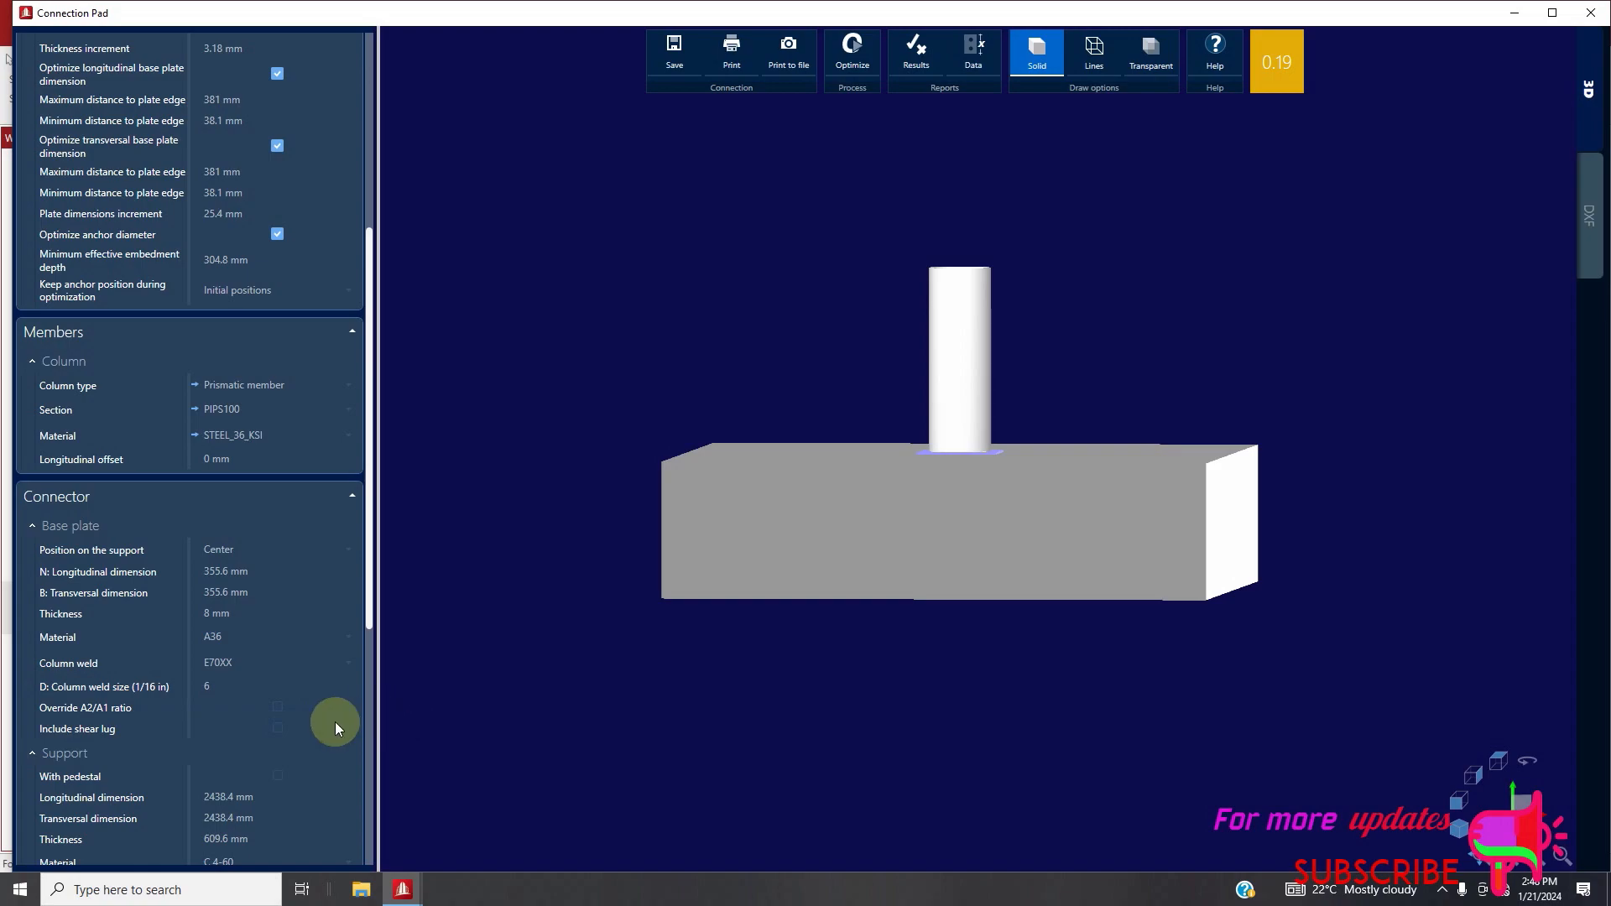
Examine the support and anchor settings, including anchor rows and type options, and inspect the base plate in 3D
scroll(256, 690, down, 2)
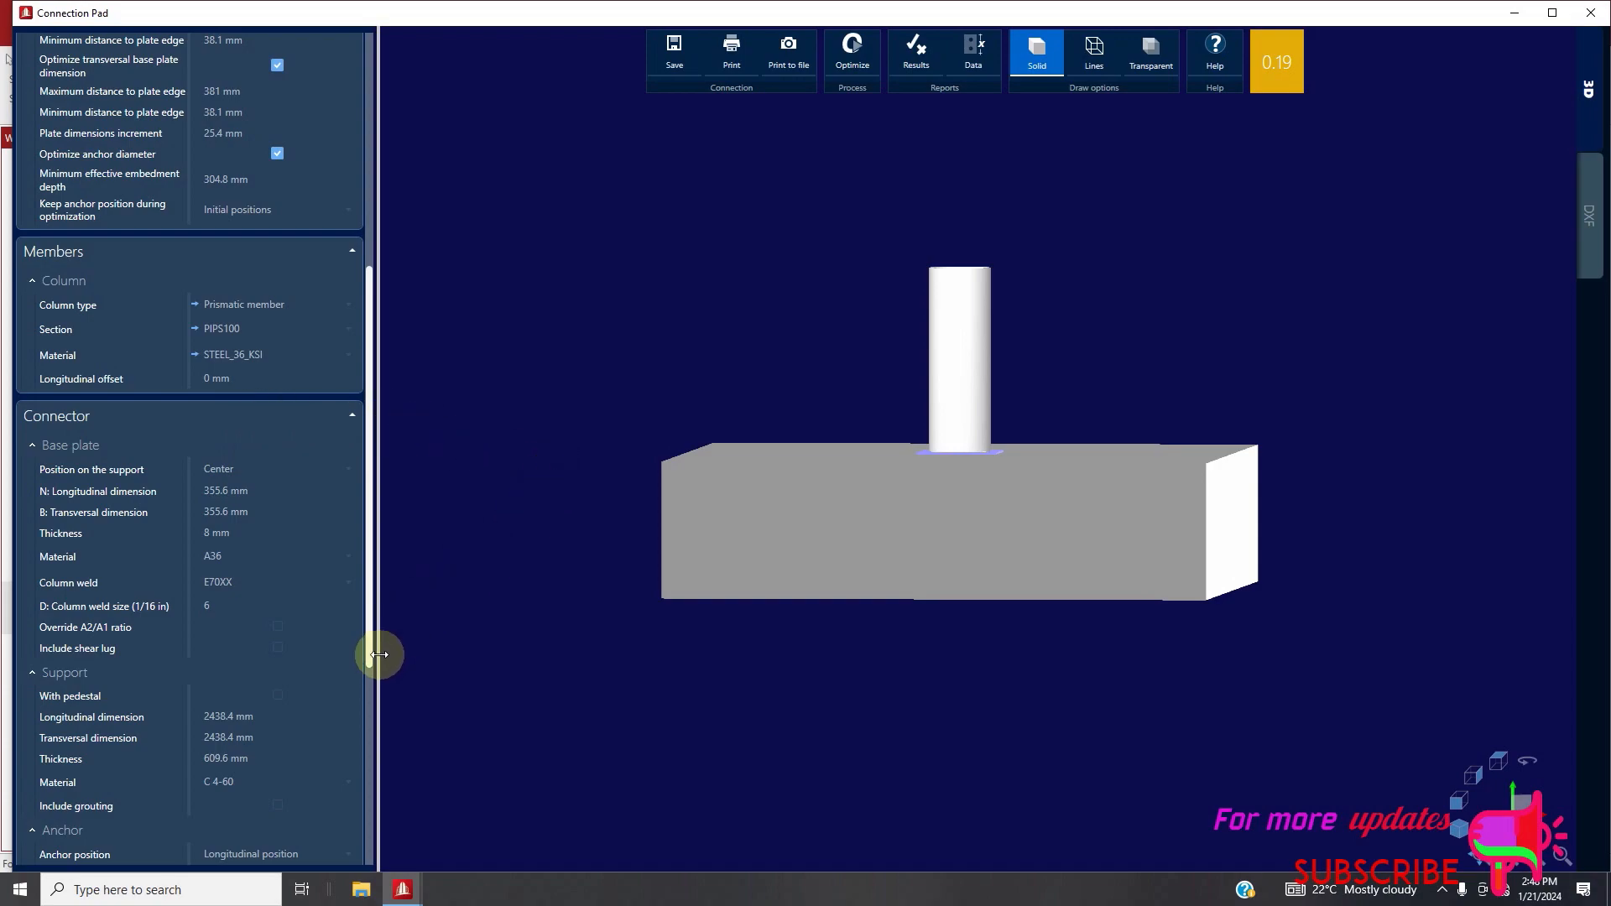
scroll(289, 731, down, 2)
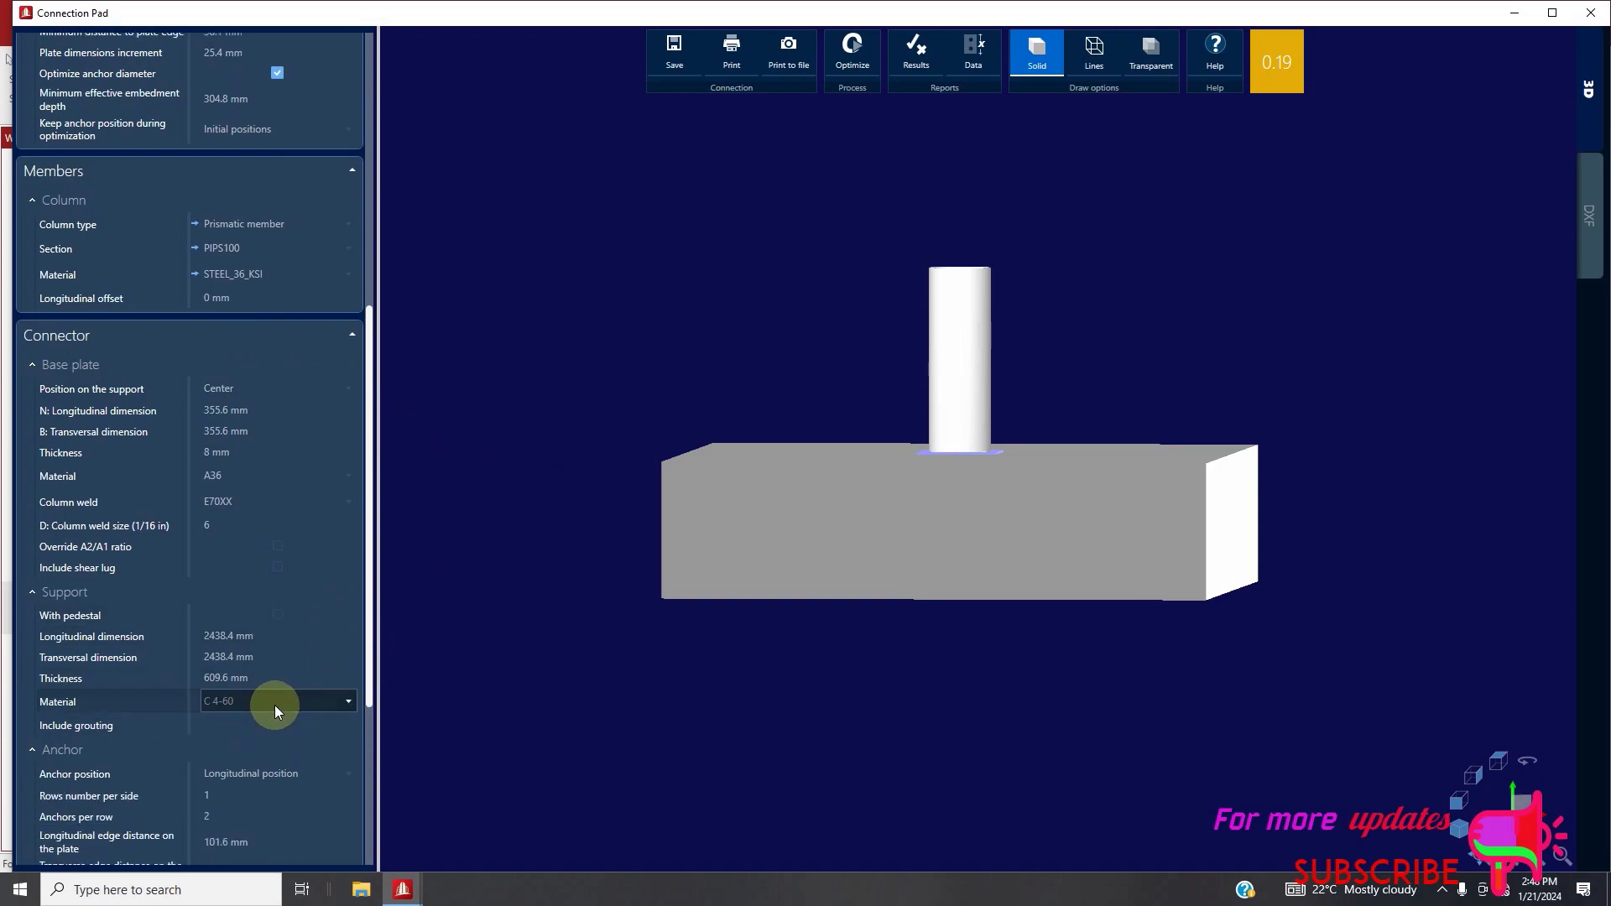
scroll(279, 697, down, 3)
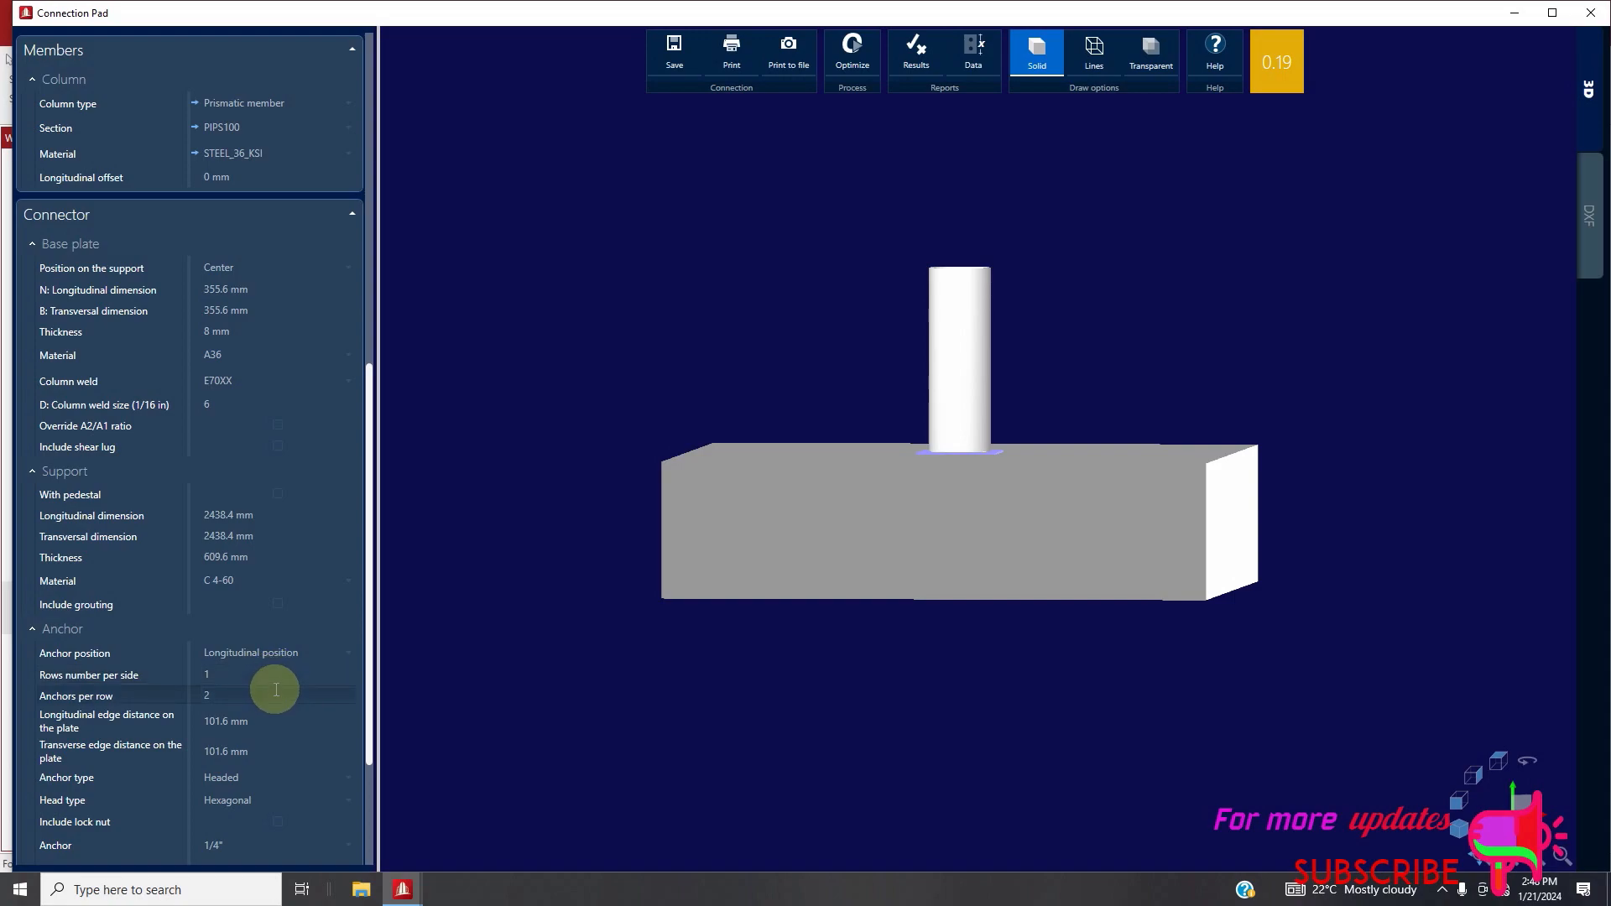
click(233, 697)
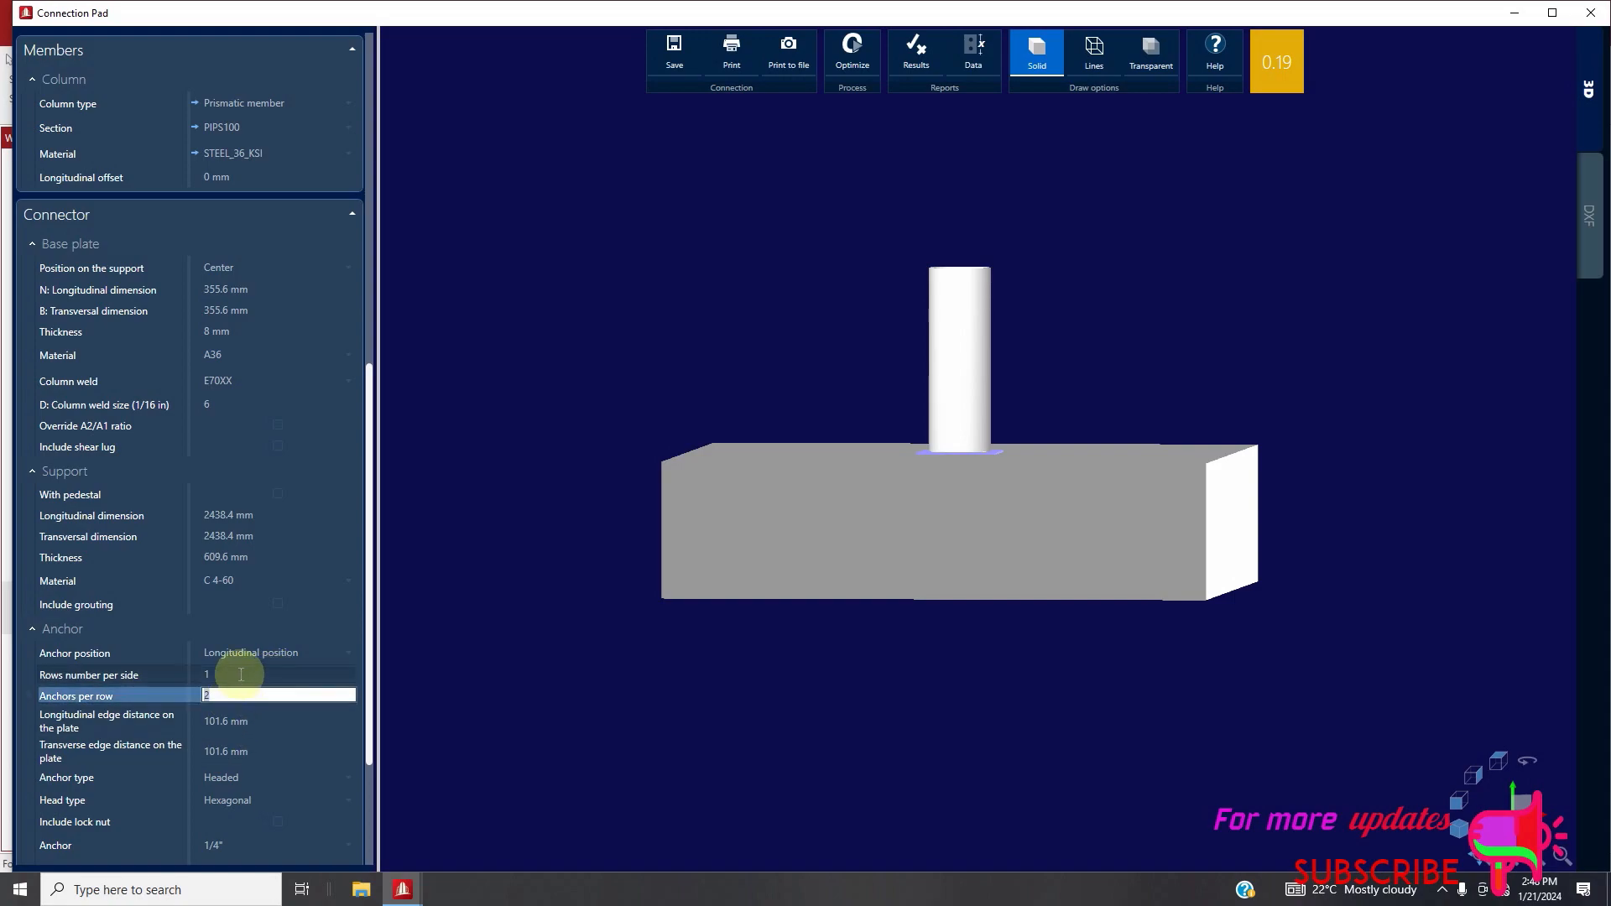
click(241, 674)
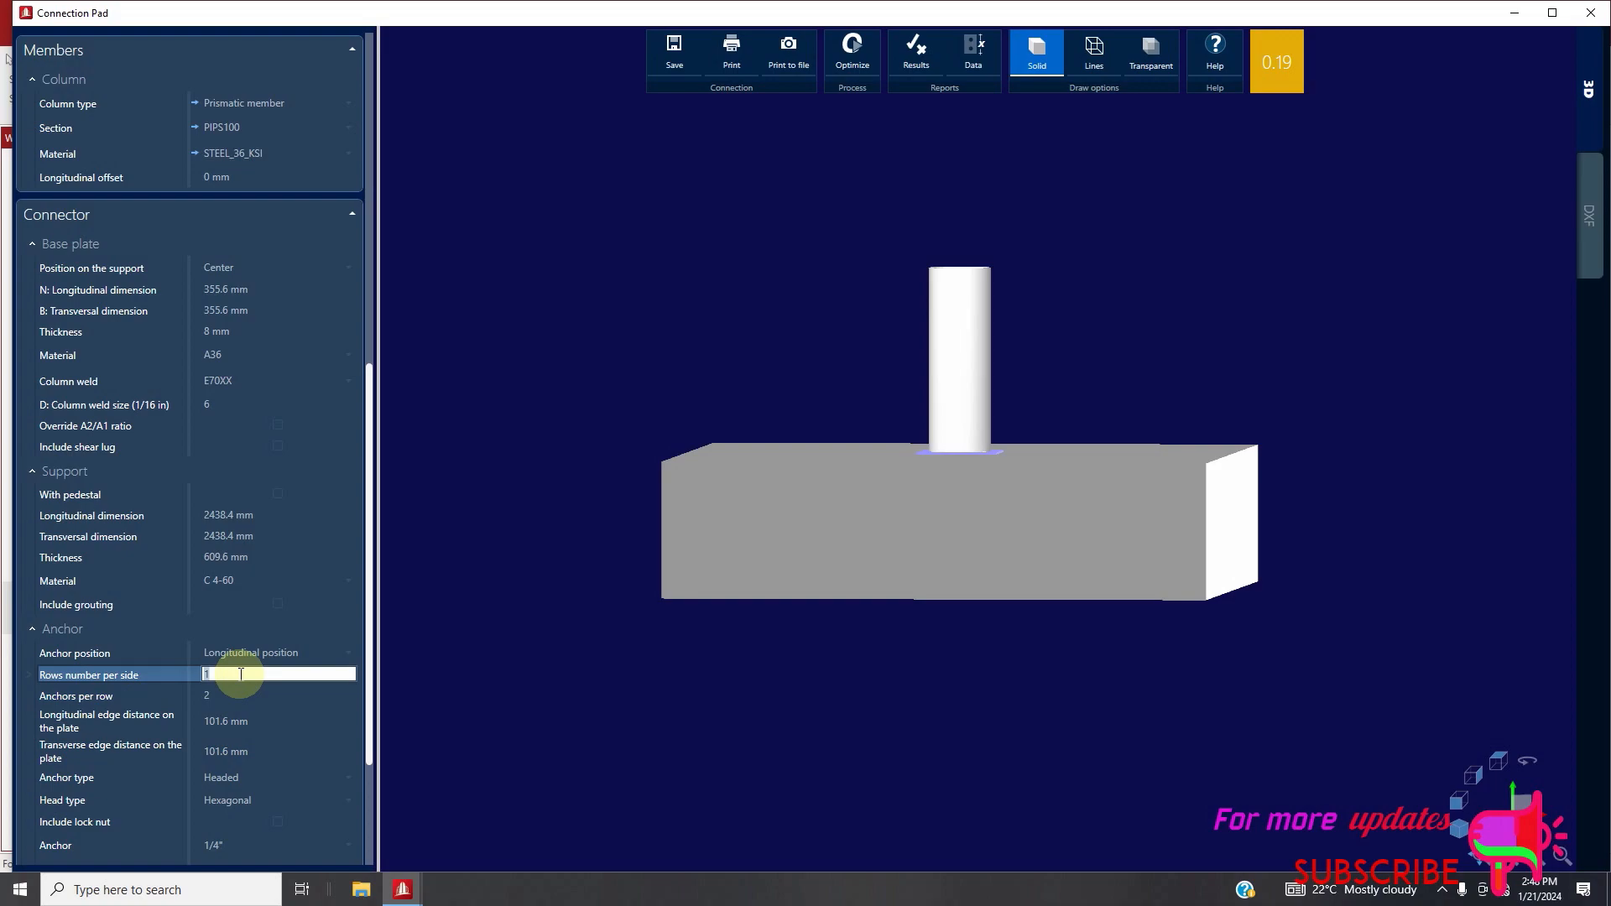
click(905, 542)
middle_drag(907, 545, 919, 472)
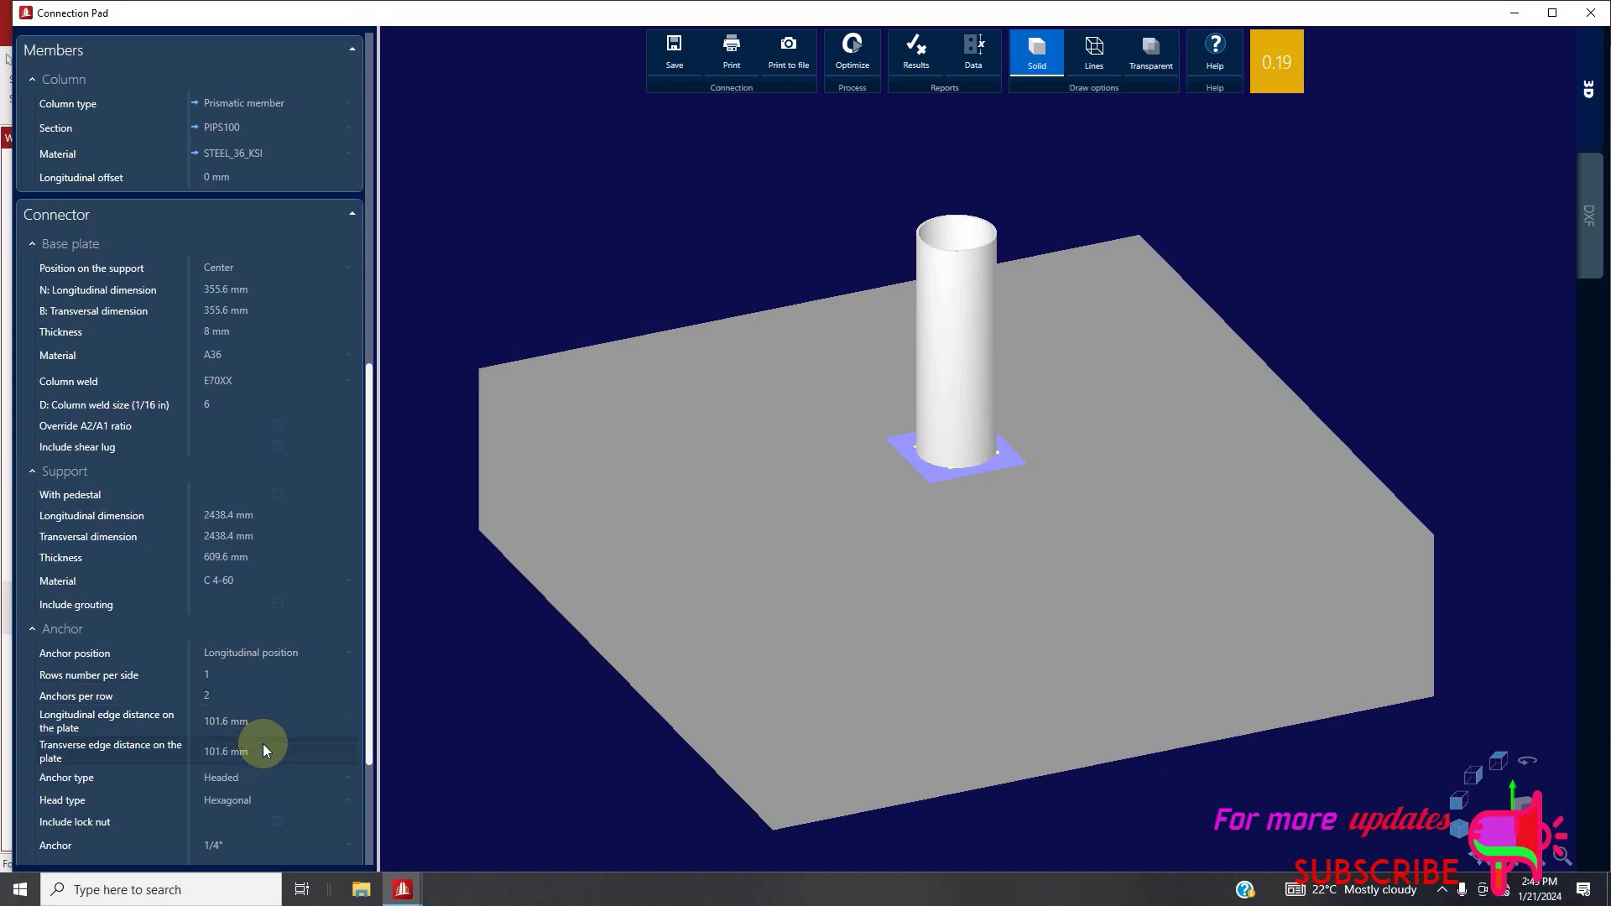
click(277, 776)
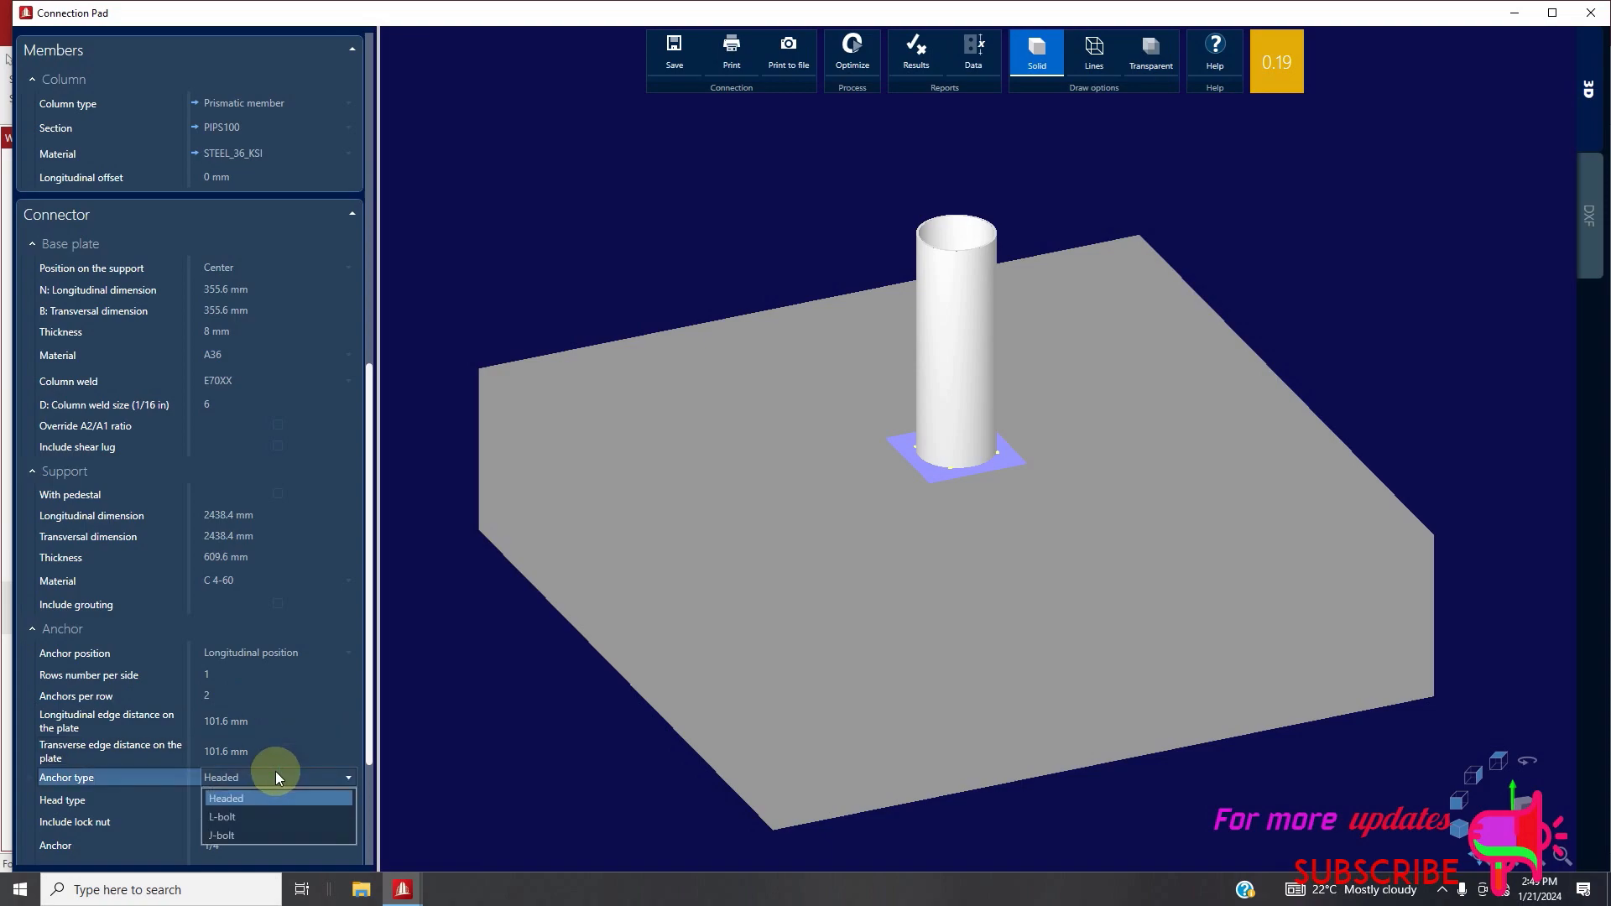
click(275, 776)
Change the base plate's anchor size to 5/8" from the AISC anchors
scroll(275, 779, down, 1)
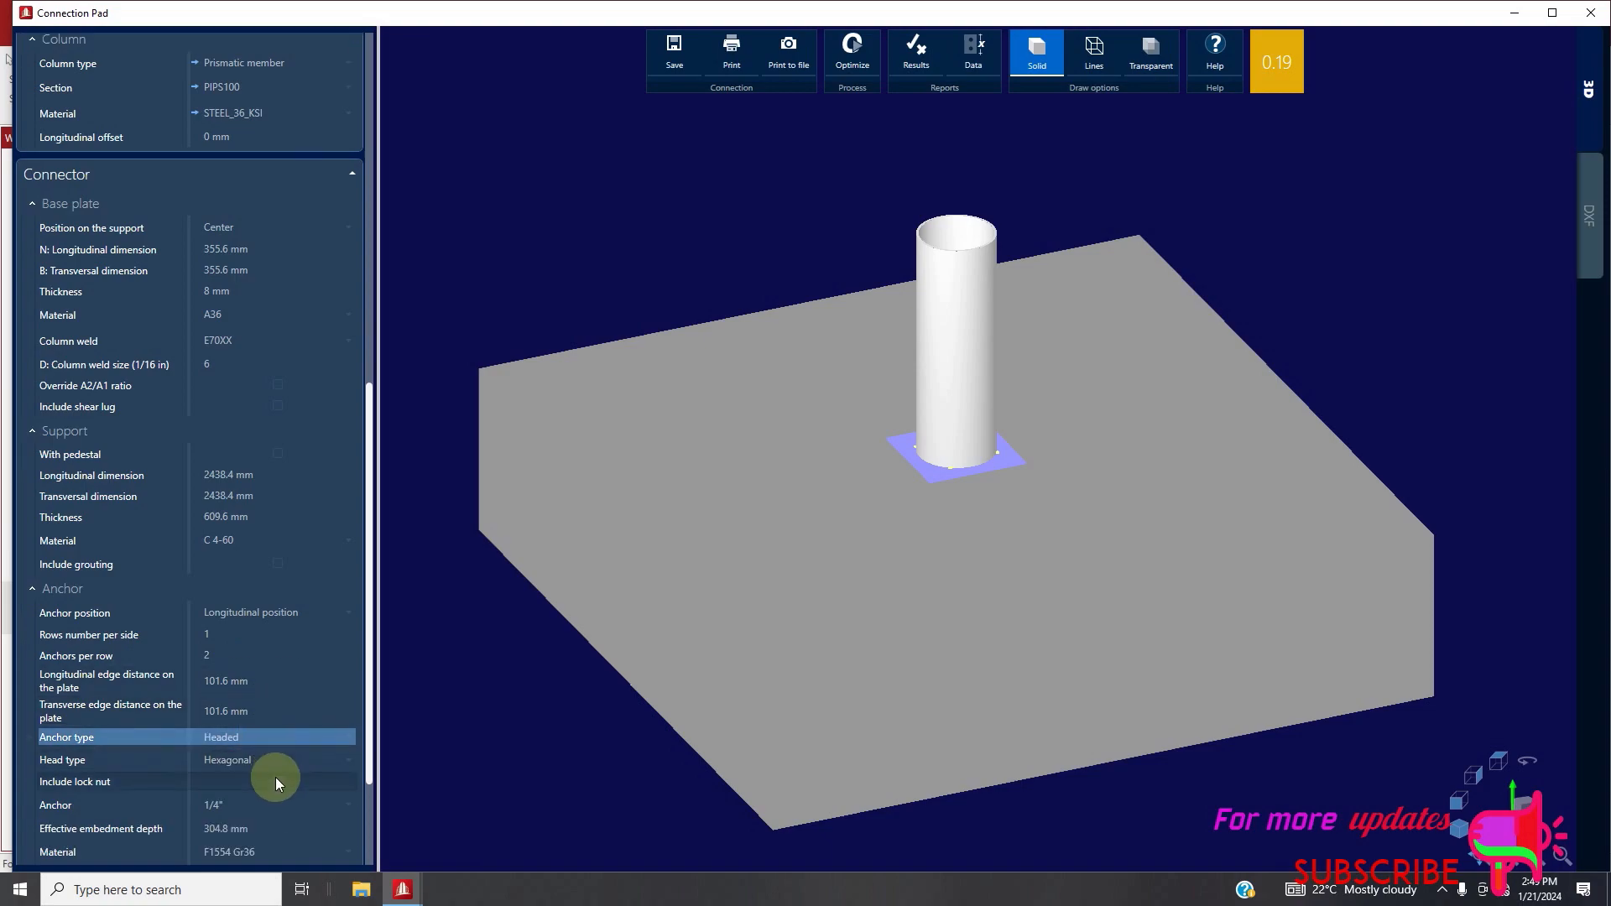
click(277, 802)
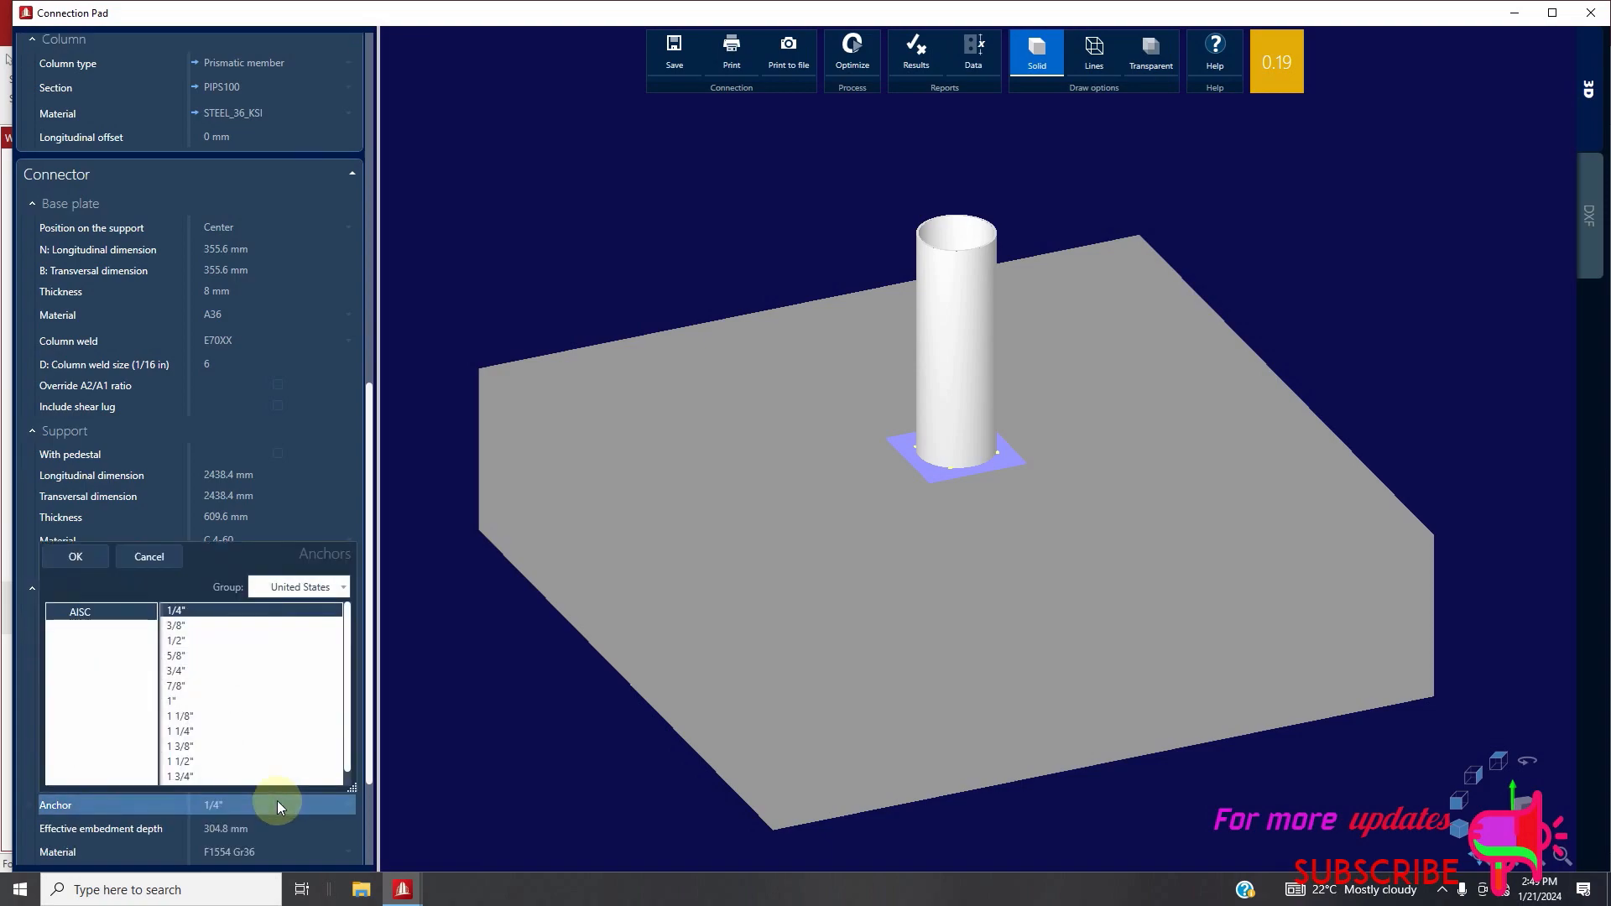
click(208, 656)
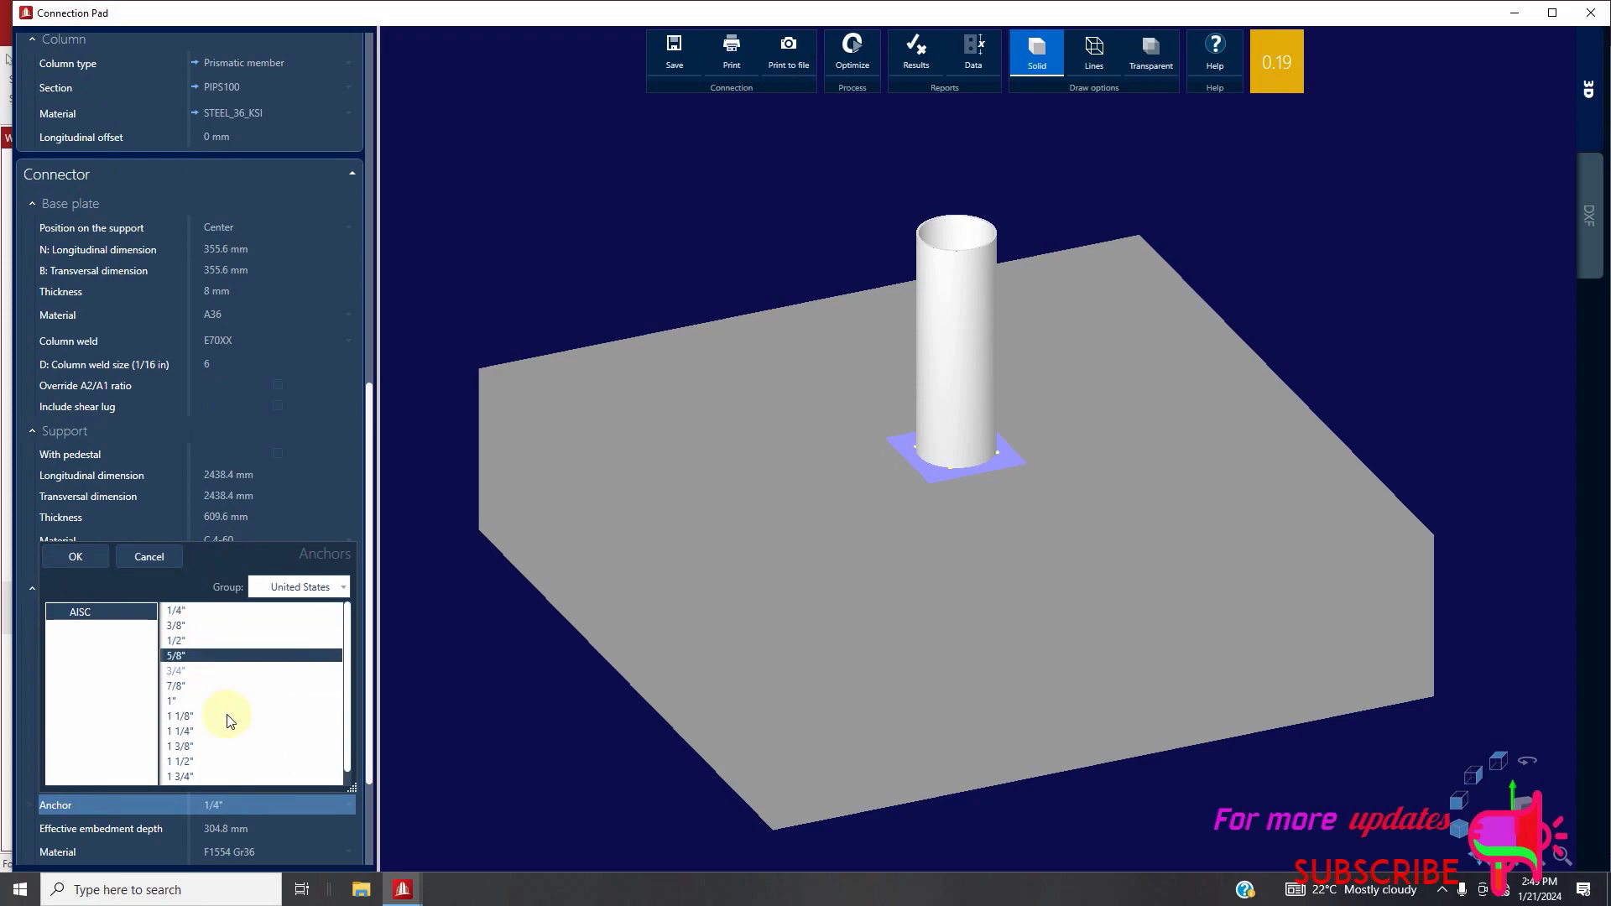
click(89, 557)
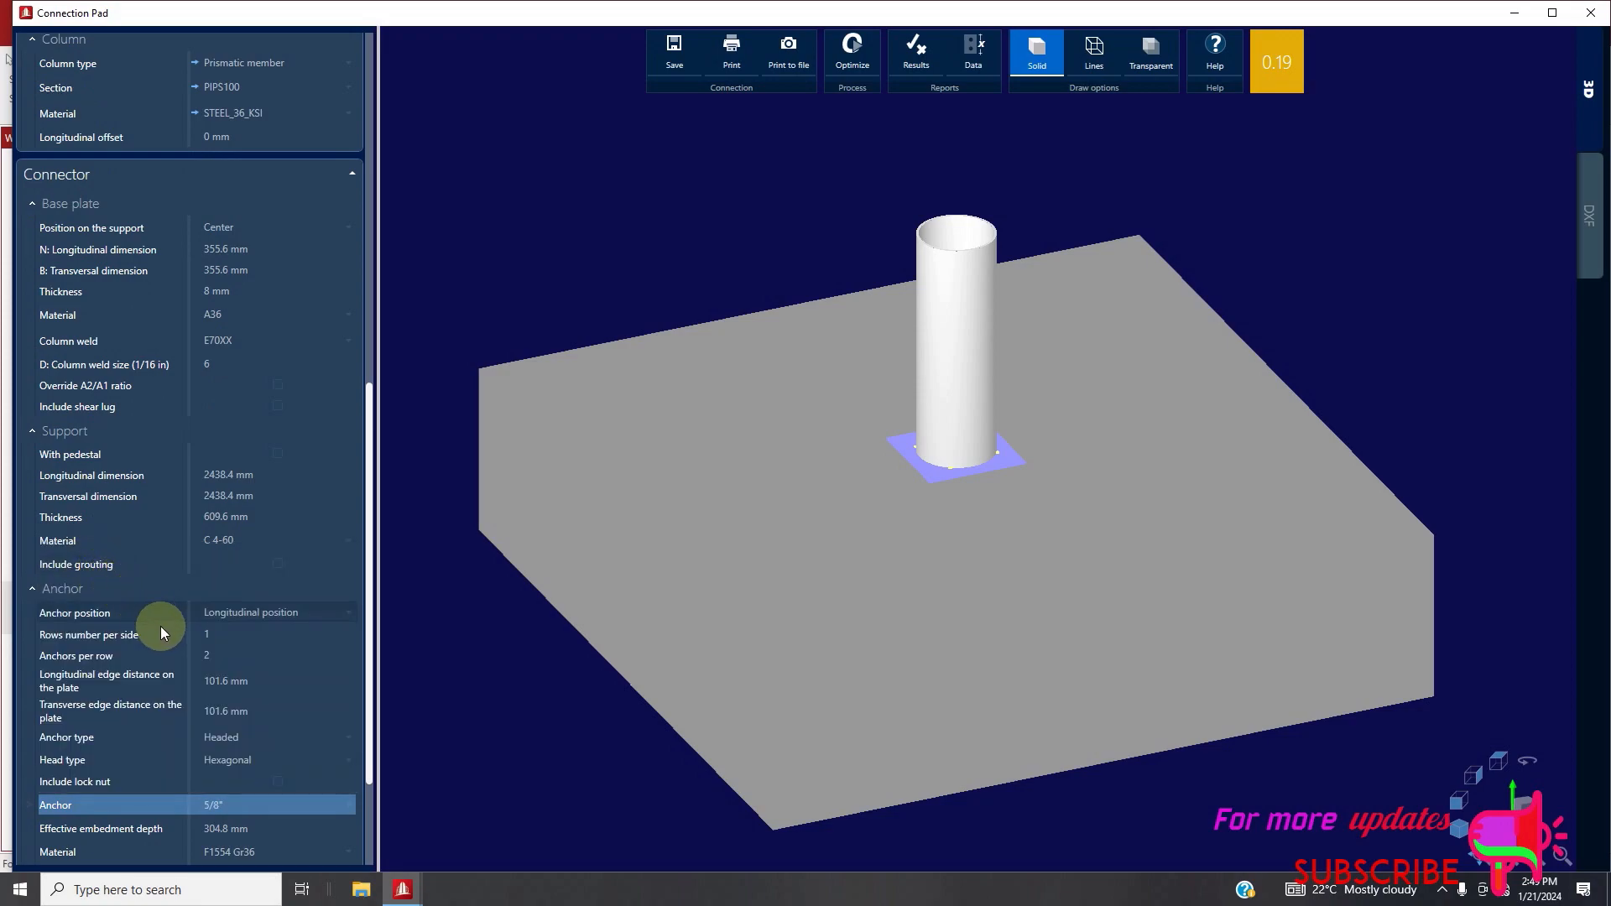
scroll(240, 772, down, 1)
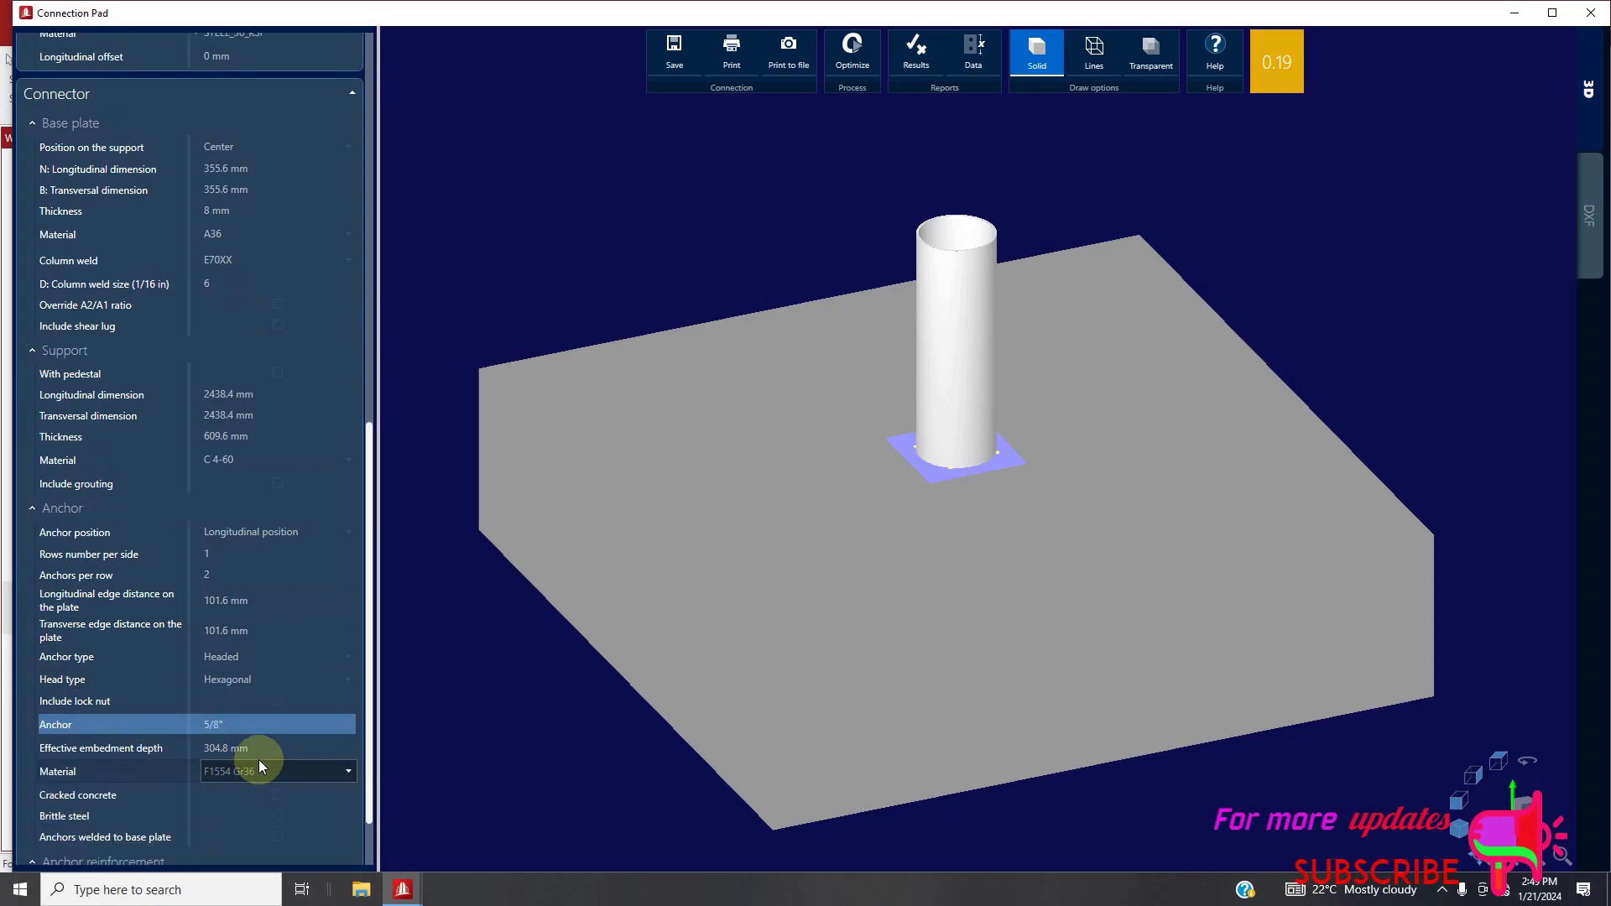
Set both the longitudinal and the transversal dimension of the base plate to 800 mm
scroll(272, 528, up, 2)
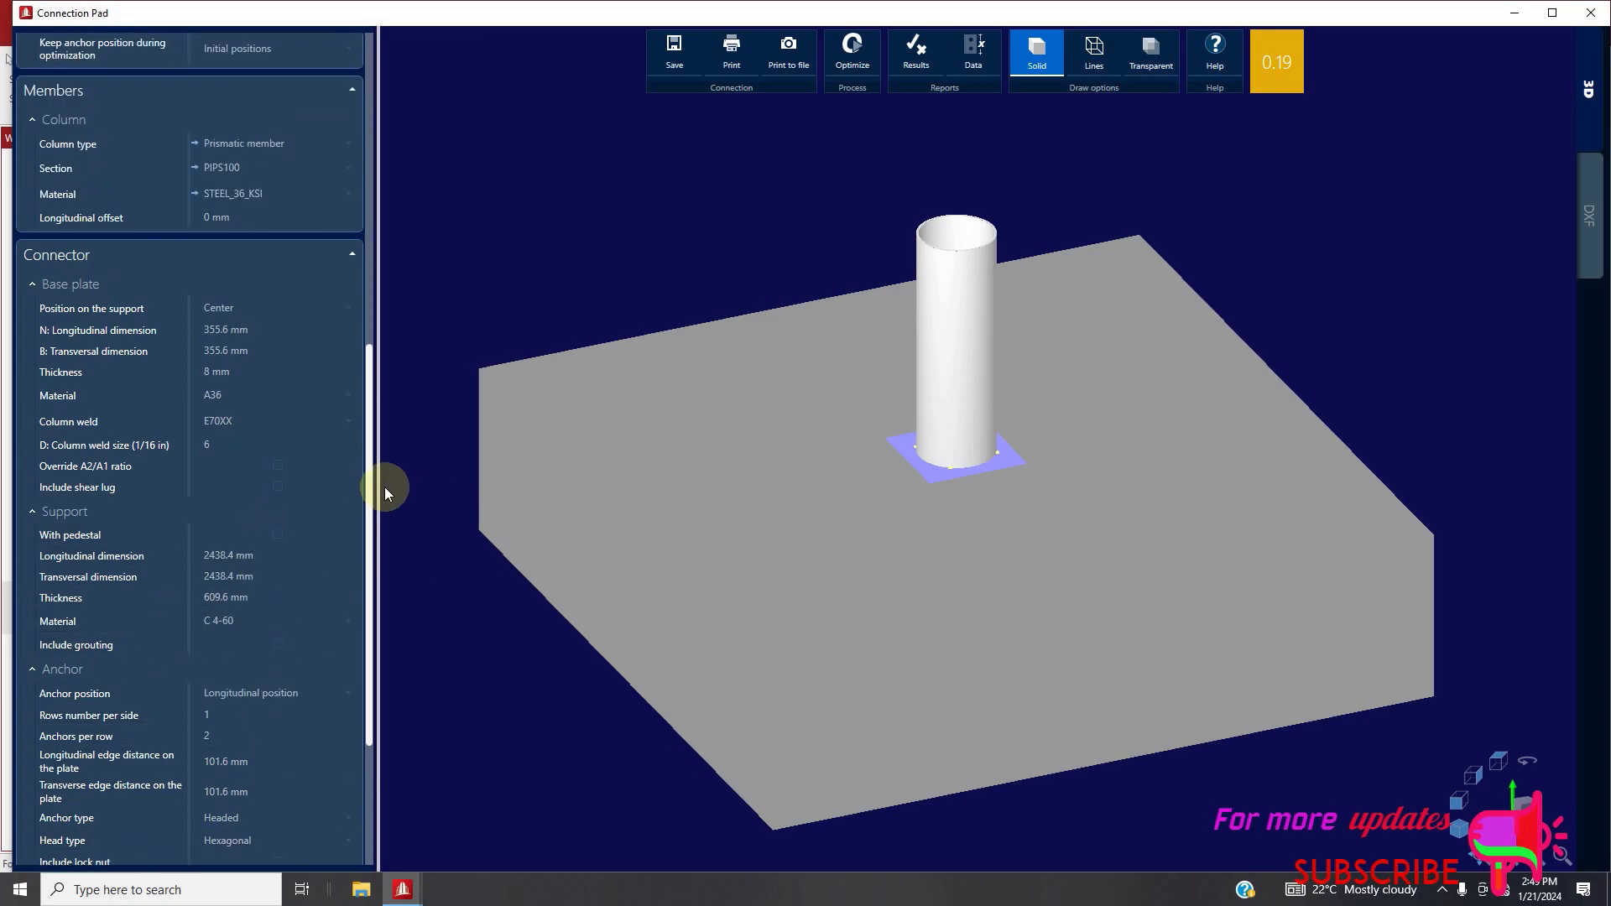
click(270, 332)
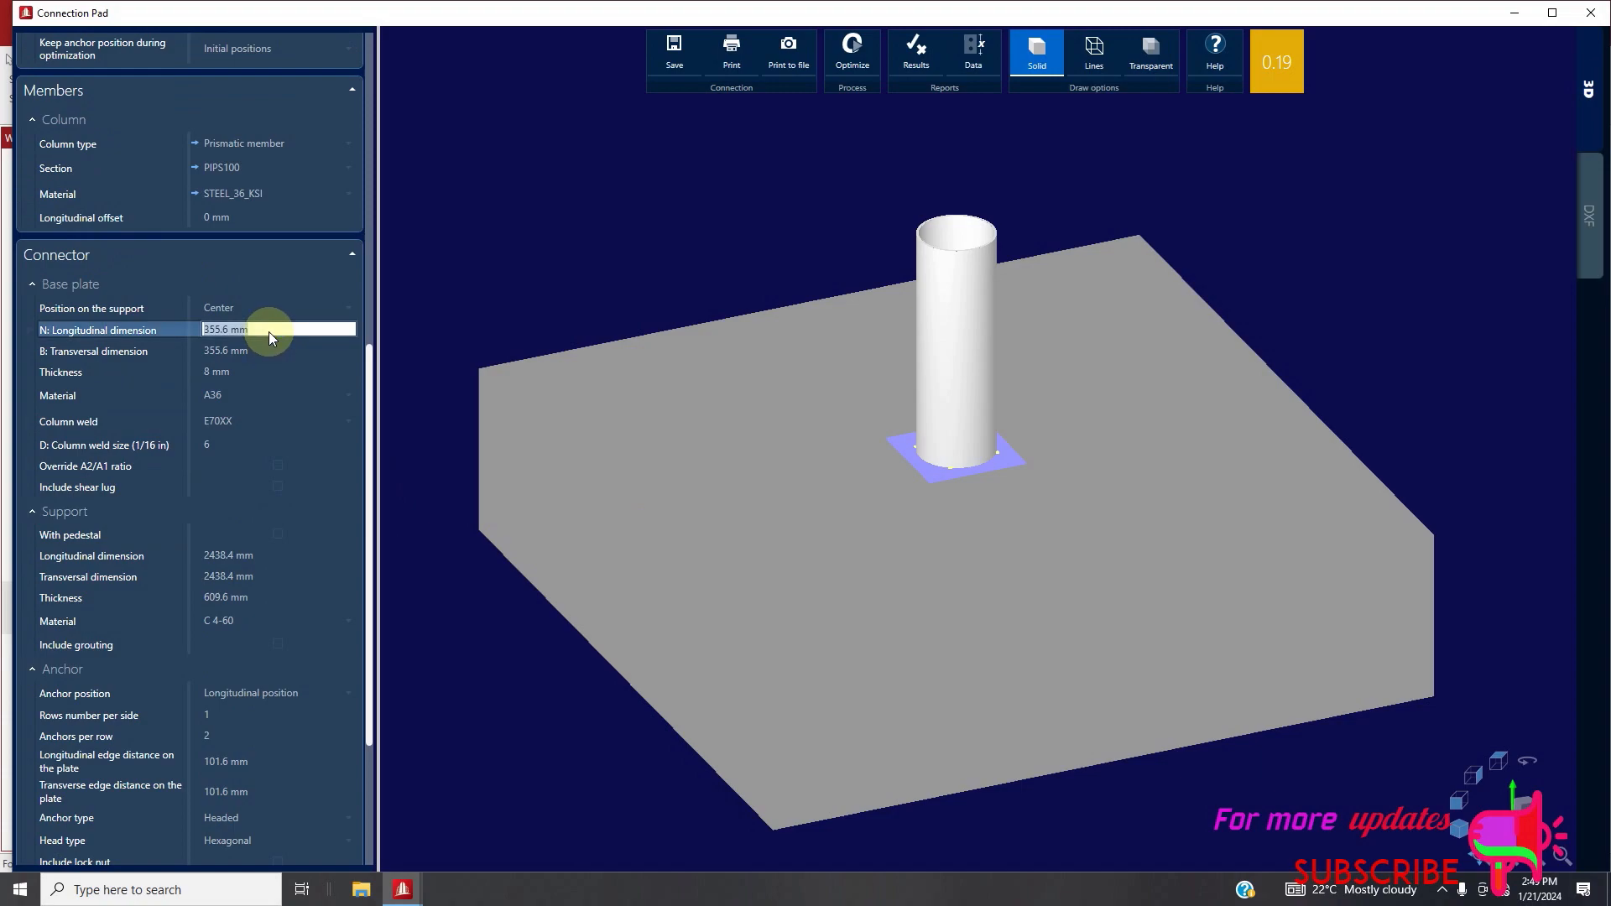
text(800)
click(267, 350)
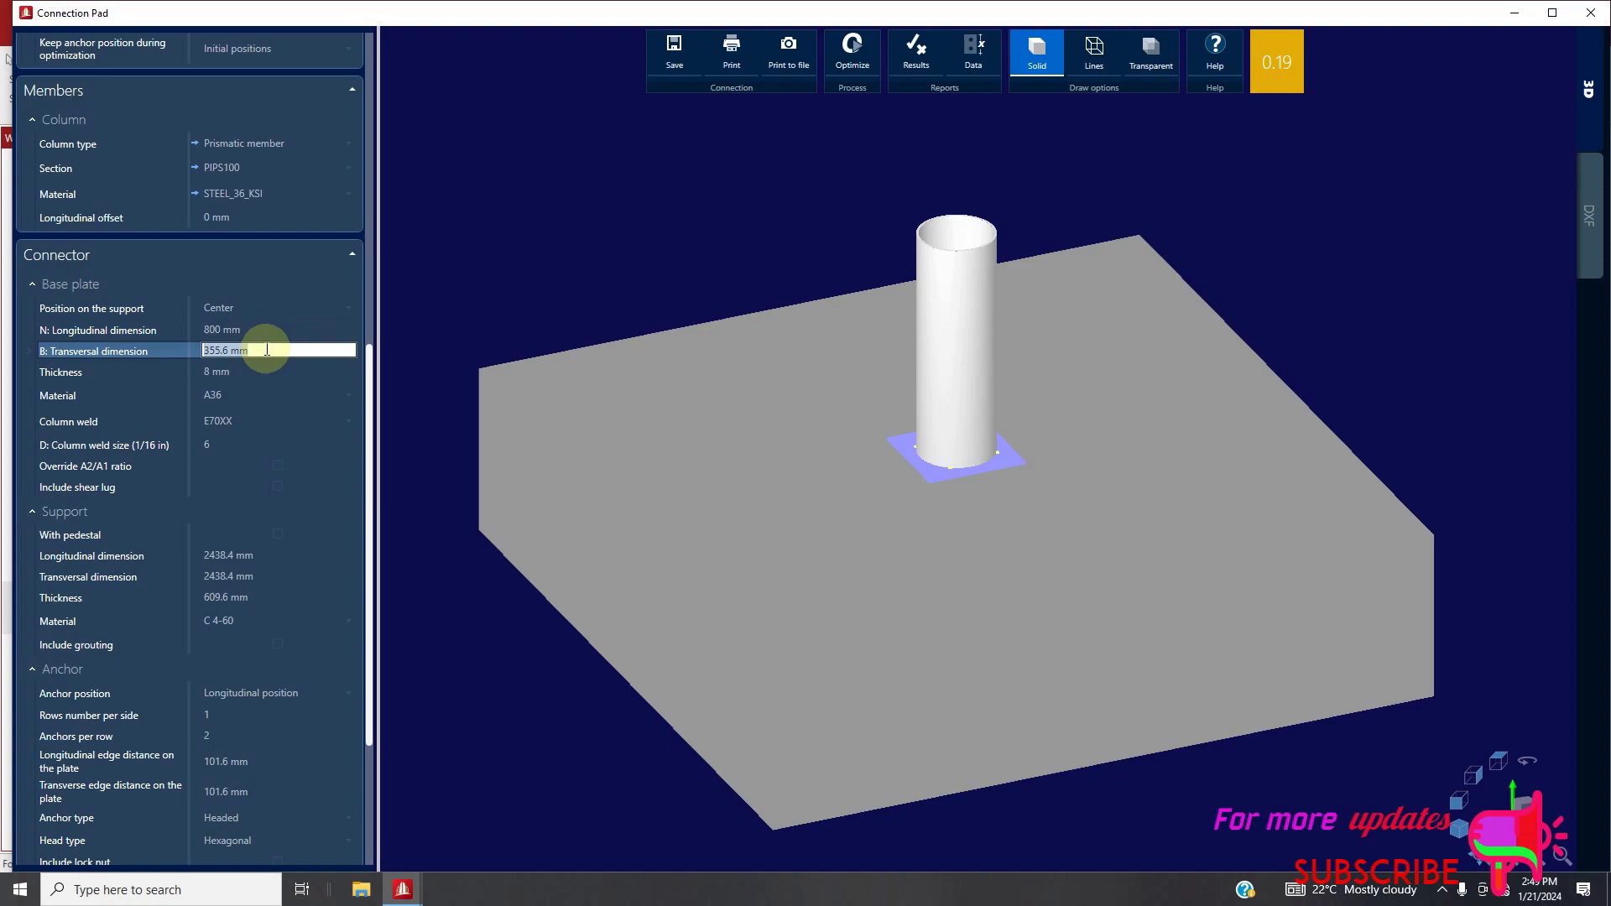
text(800)
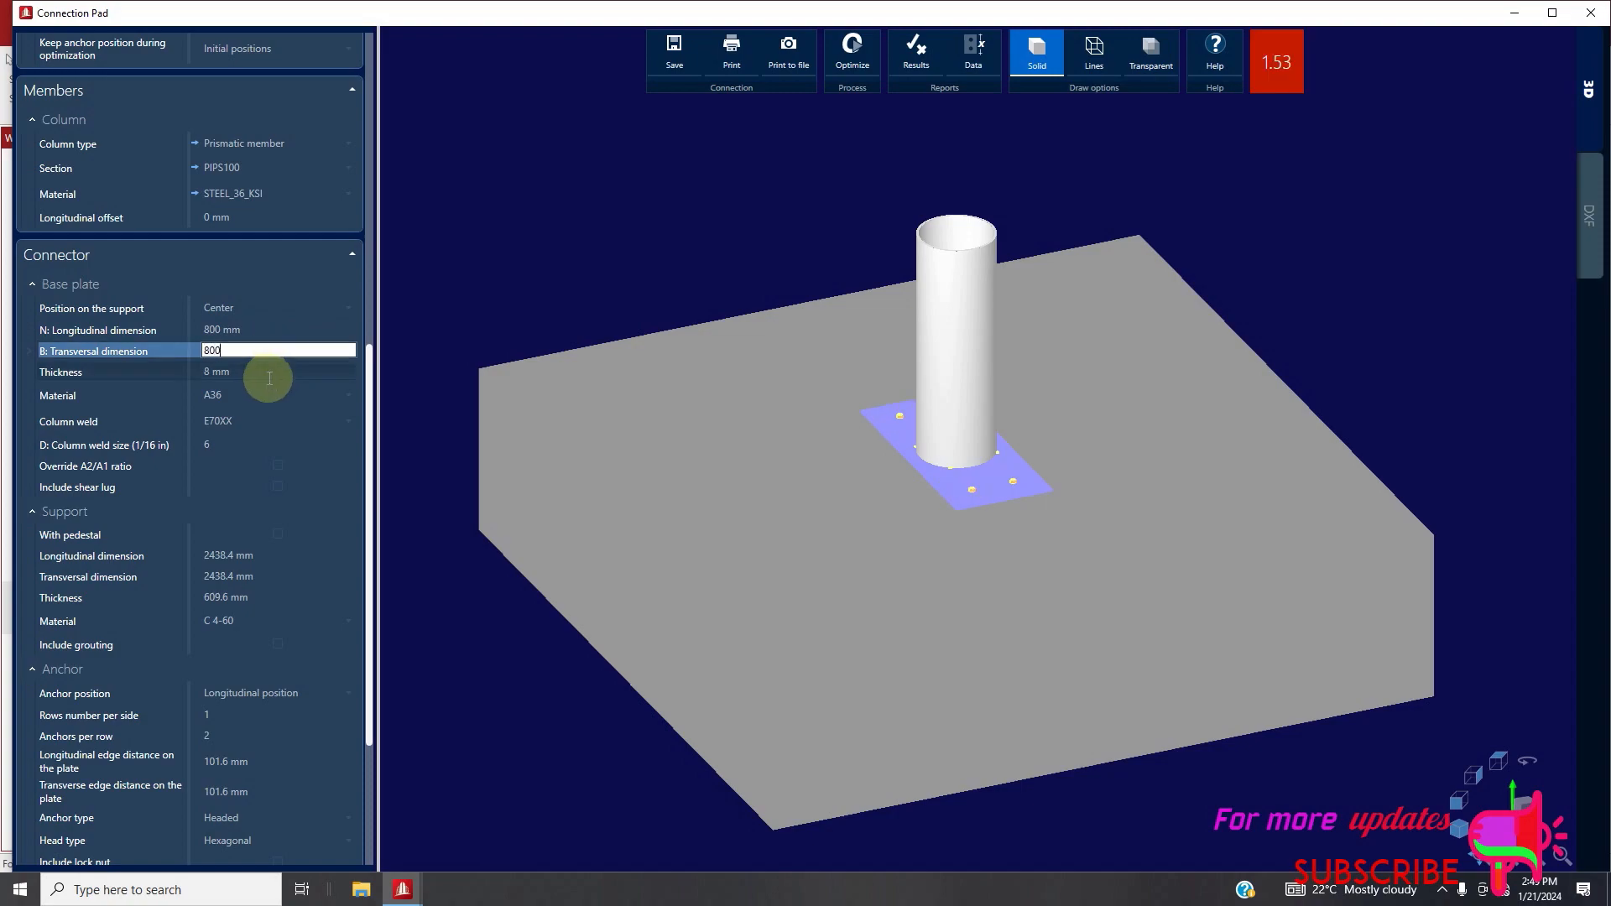
click(270, 373)
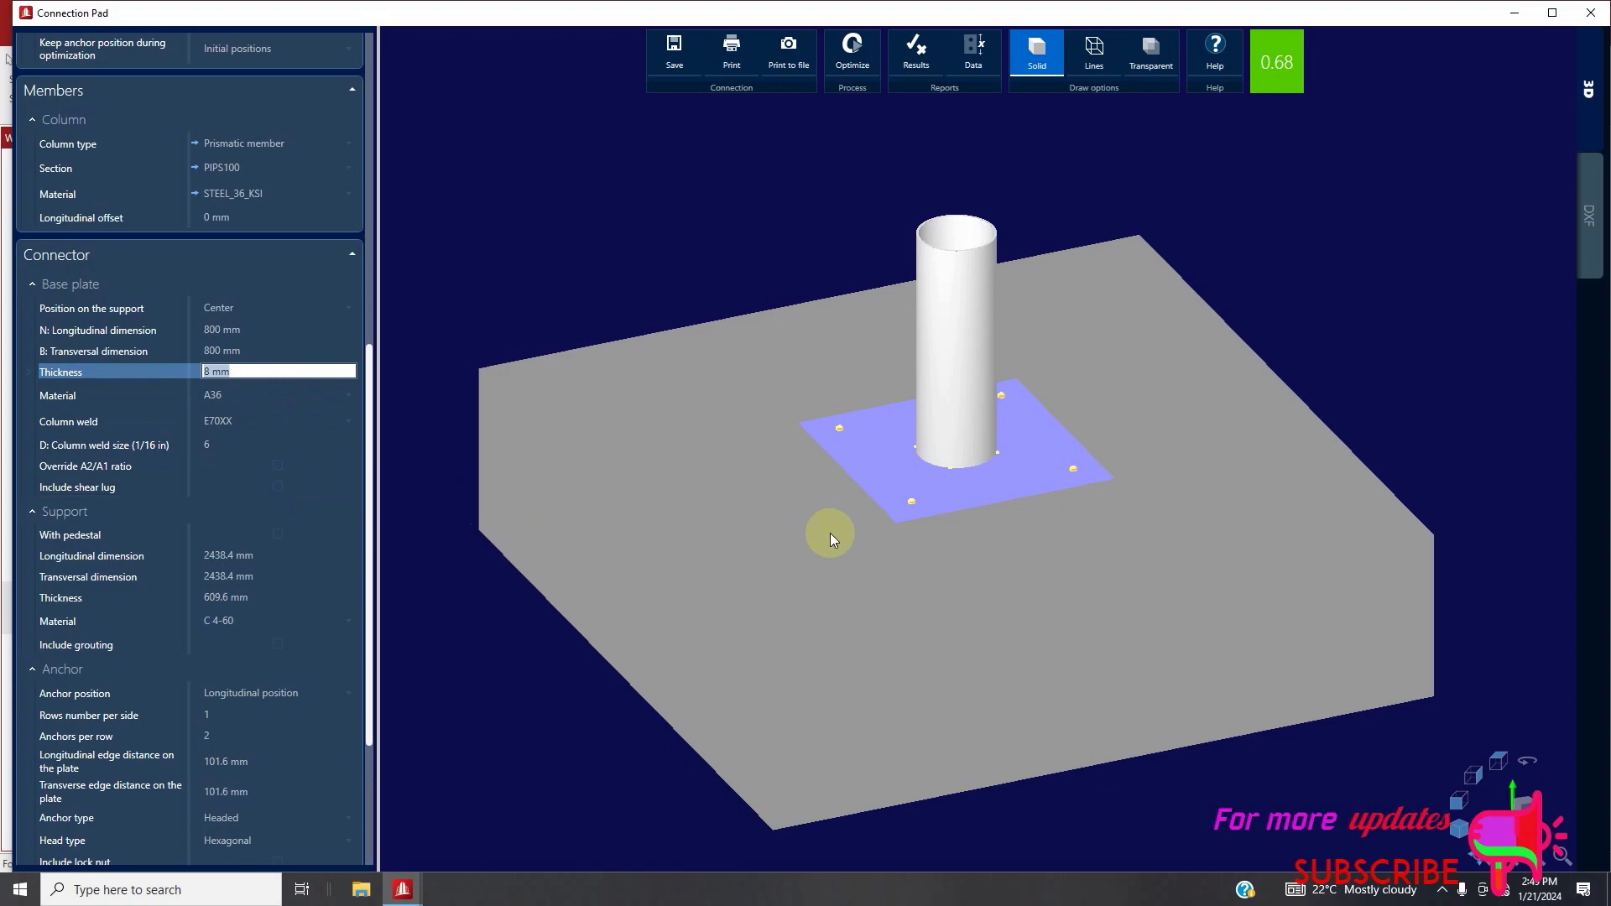
Review the base plate's design results report and its Word export option, and close the report without exporting
scroll(831, 539, down, 2)
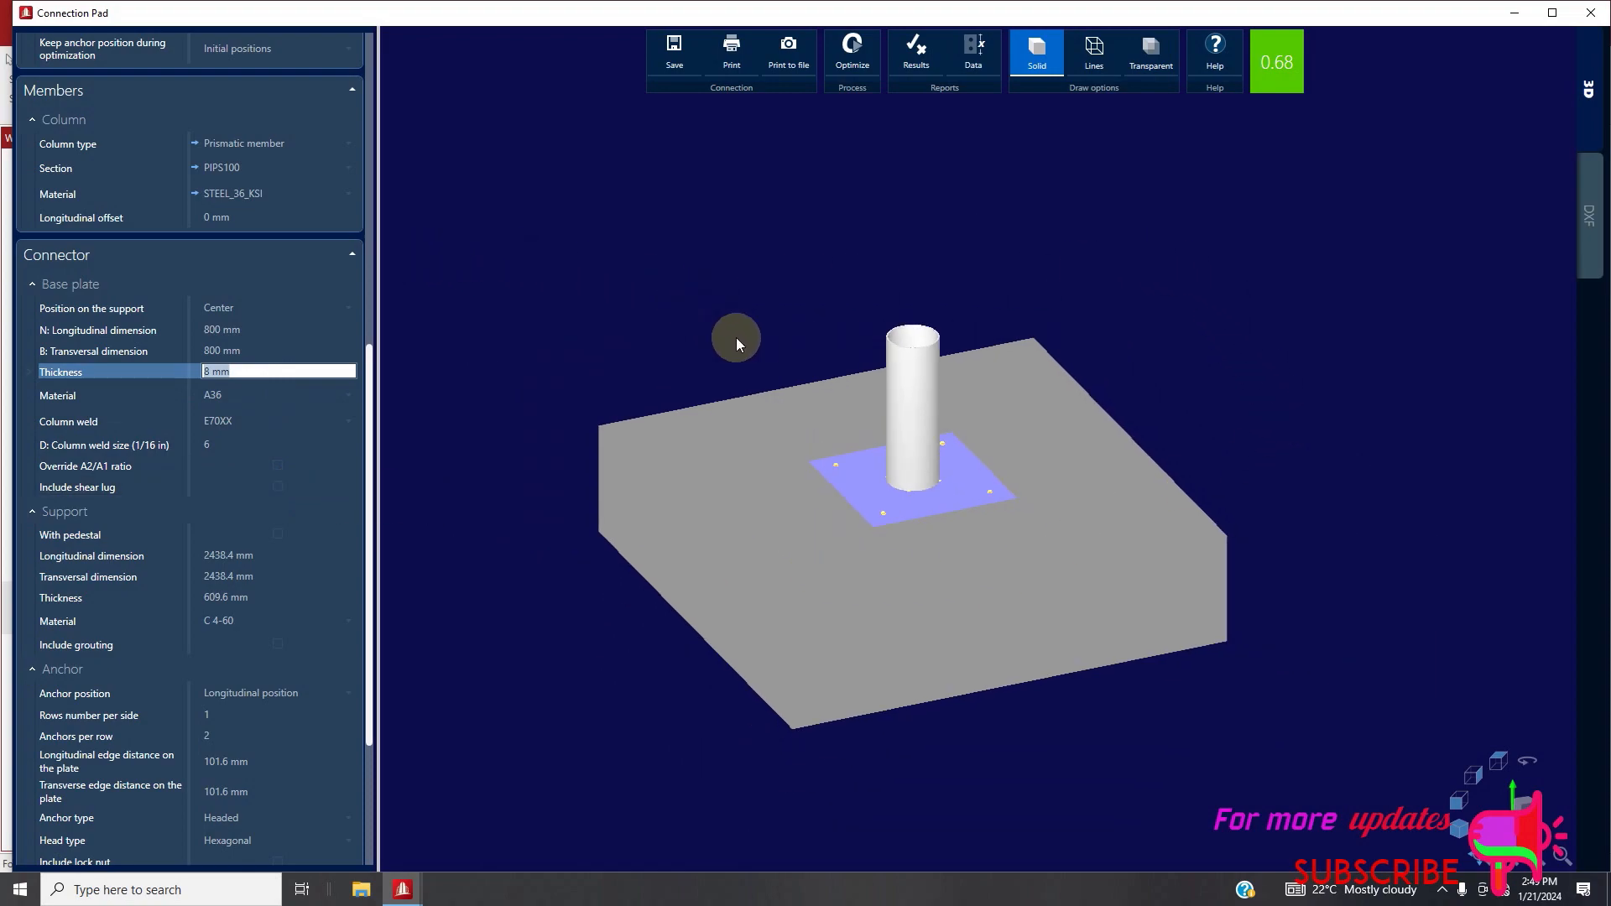
scroll(1150, 591, up, 2)
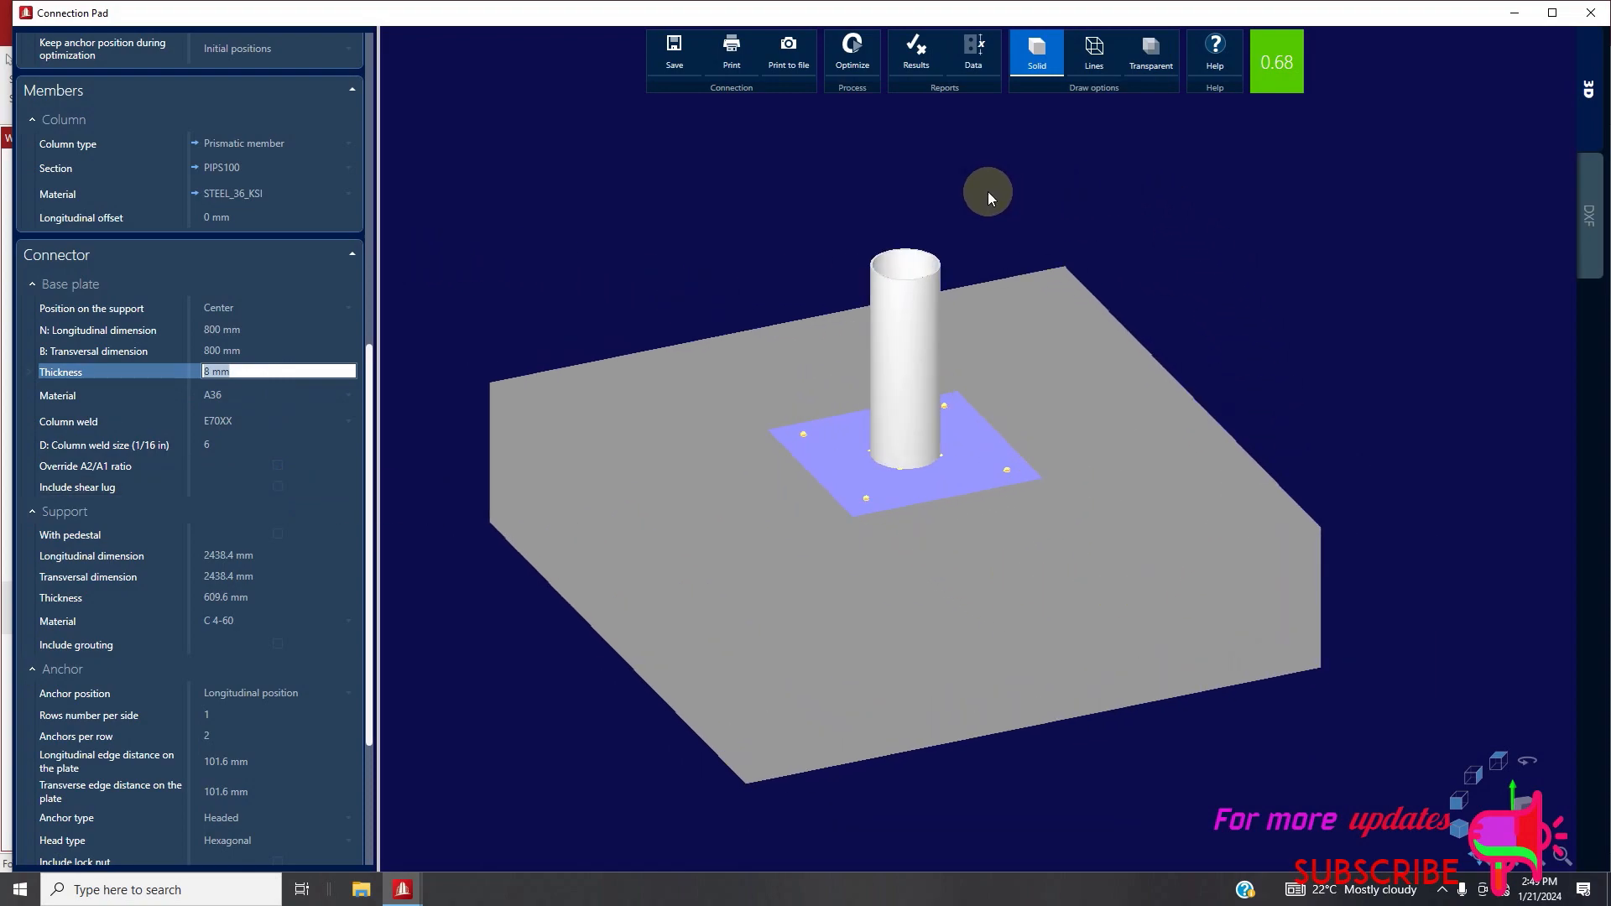
click(911, 47)
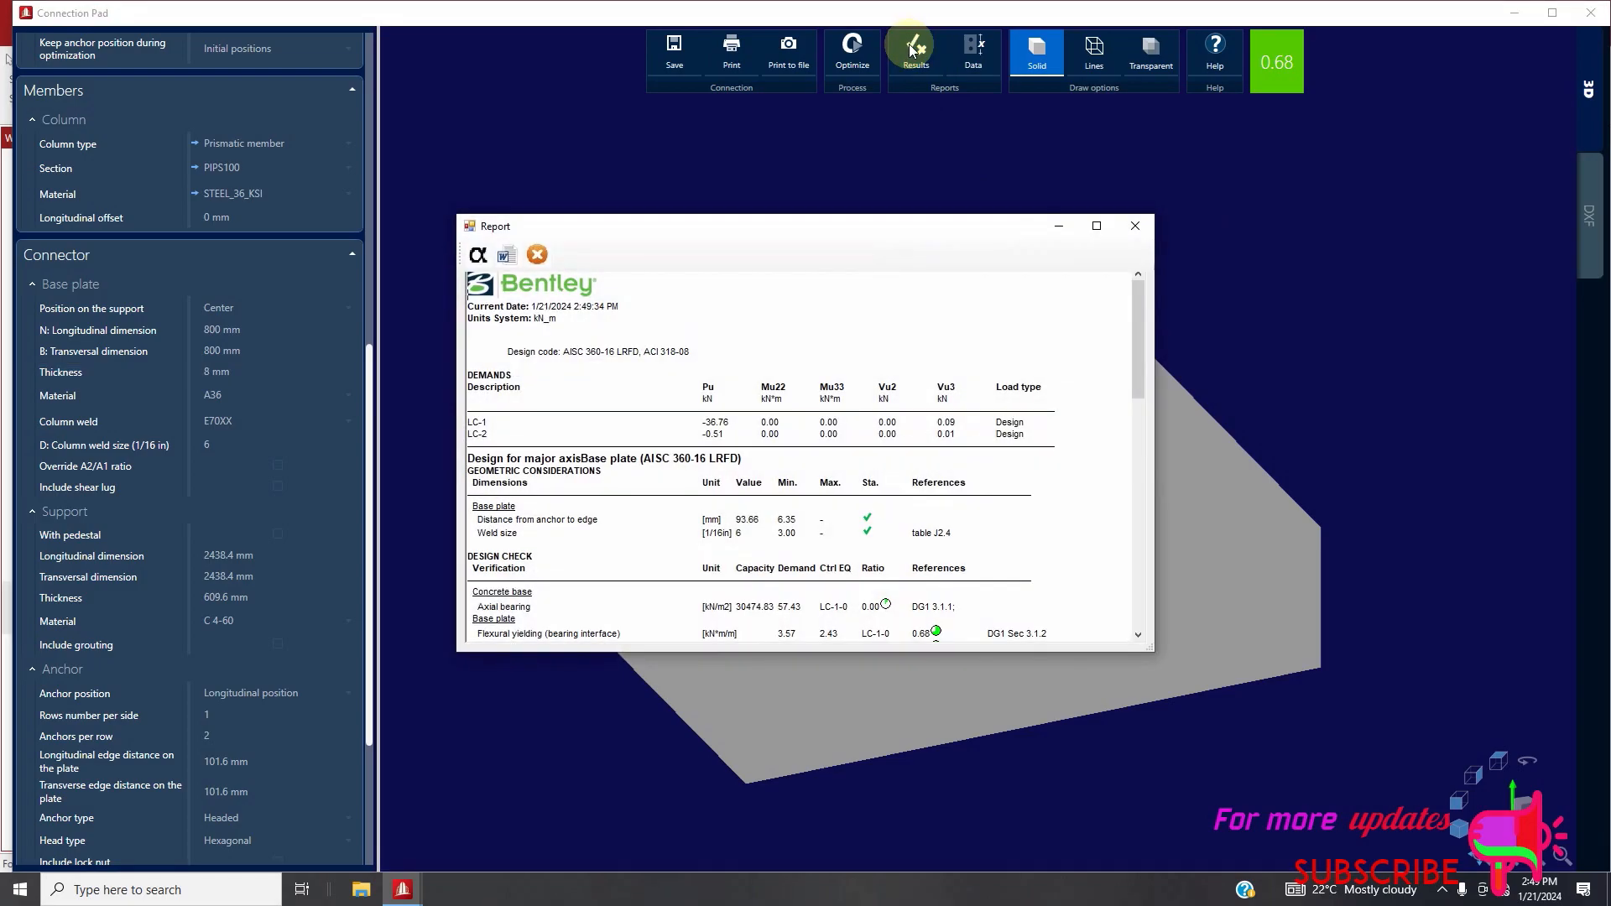
scroll(870, 493, down, 5)
scroll(869, 494, down, 5)
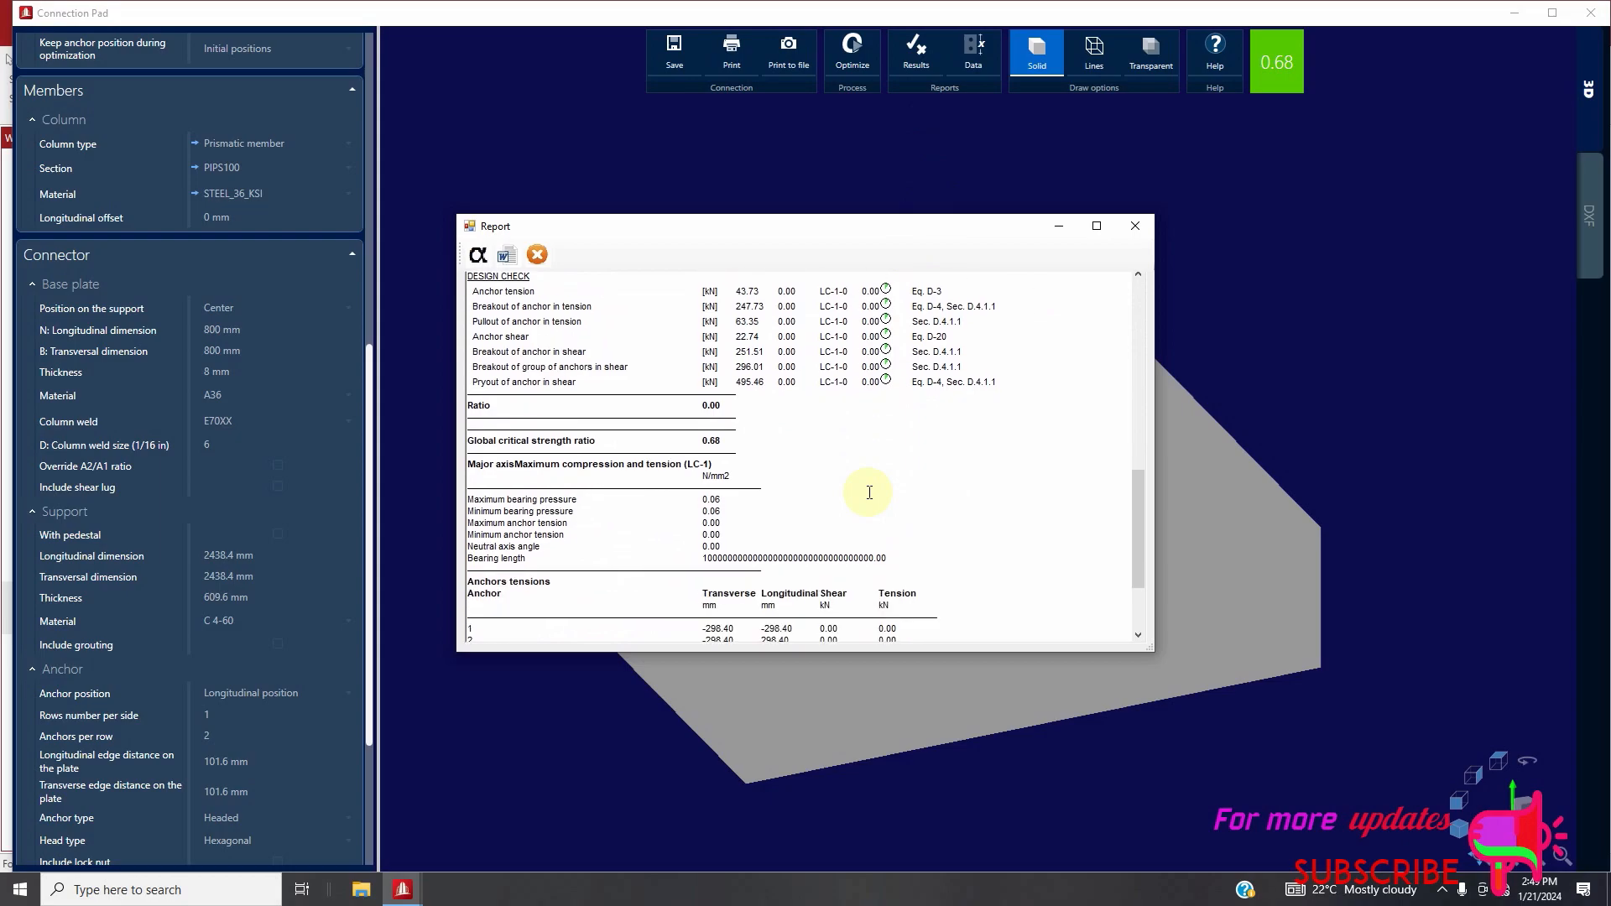
click(507, 257)
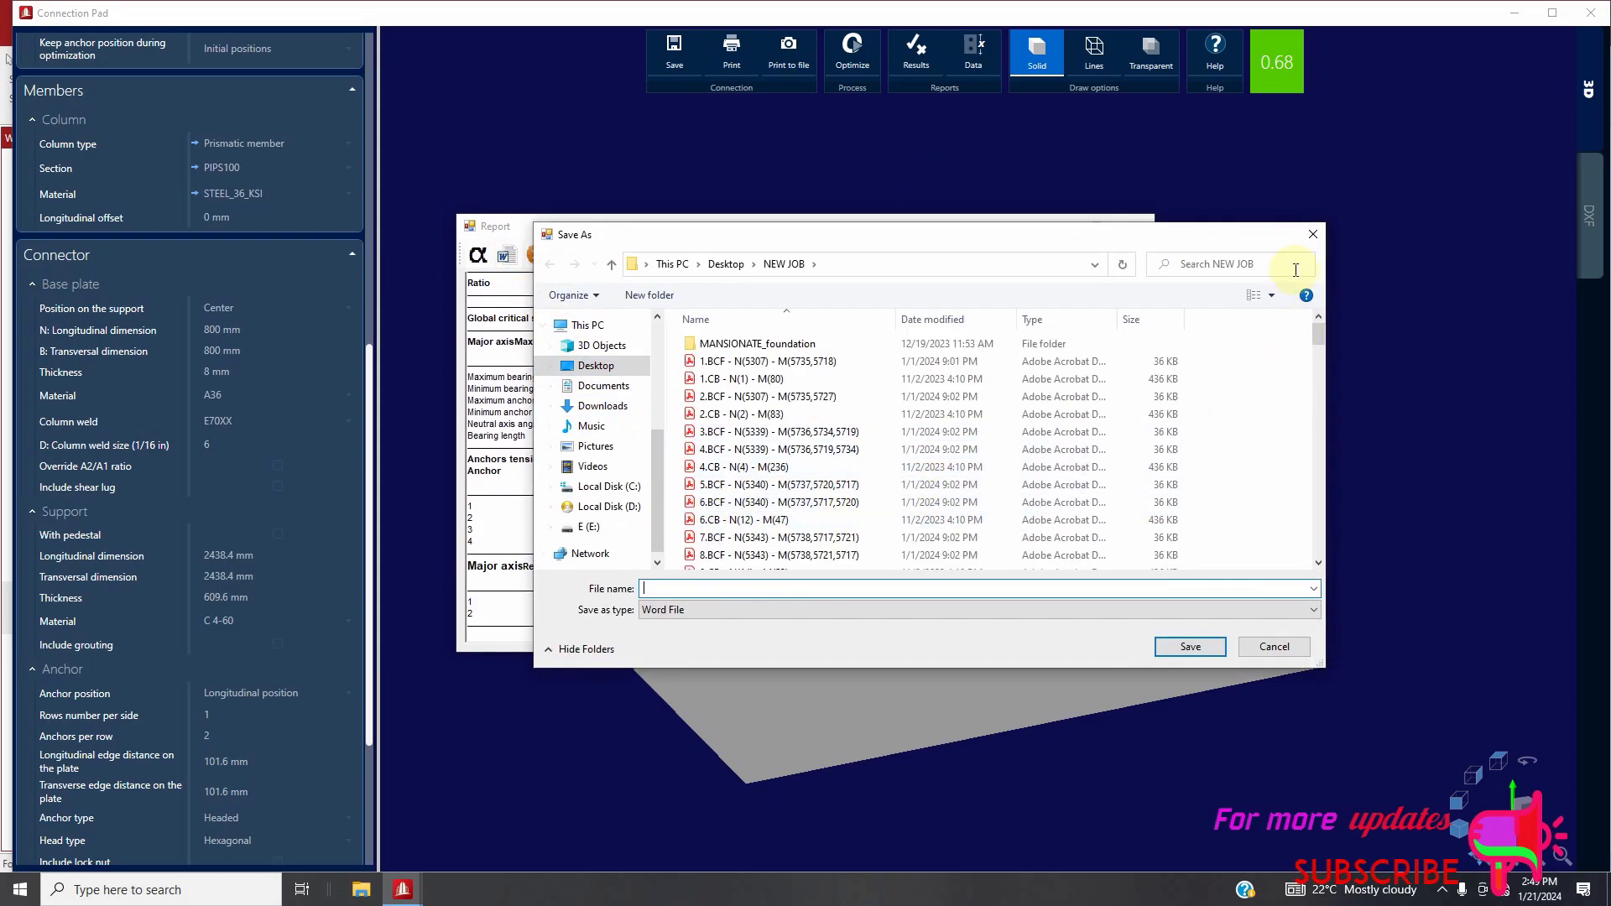
click(1312, 234)
click(1134, 228)
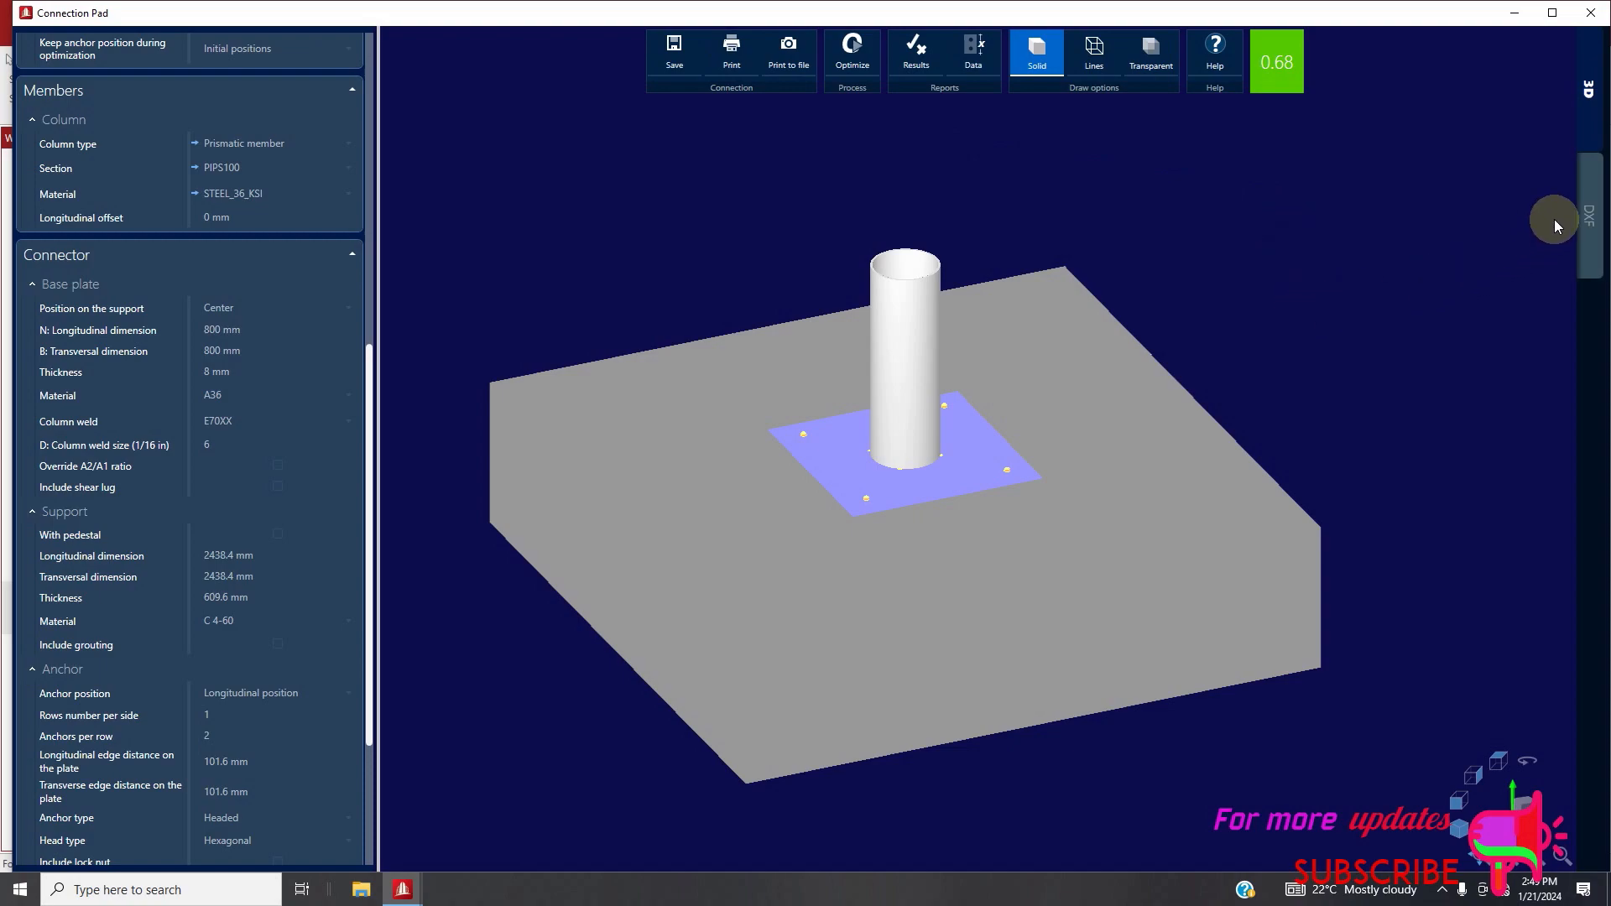
Export the base plate connection's DXF drawing to the Desktop under the file name BASE PLATE
click(1590, 220)
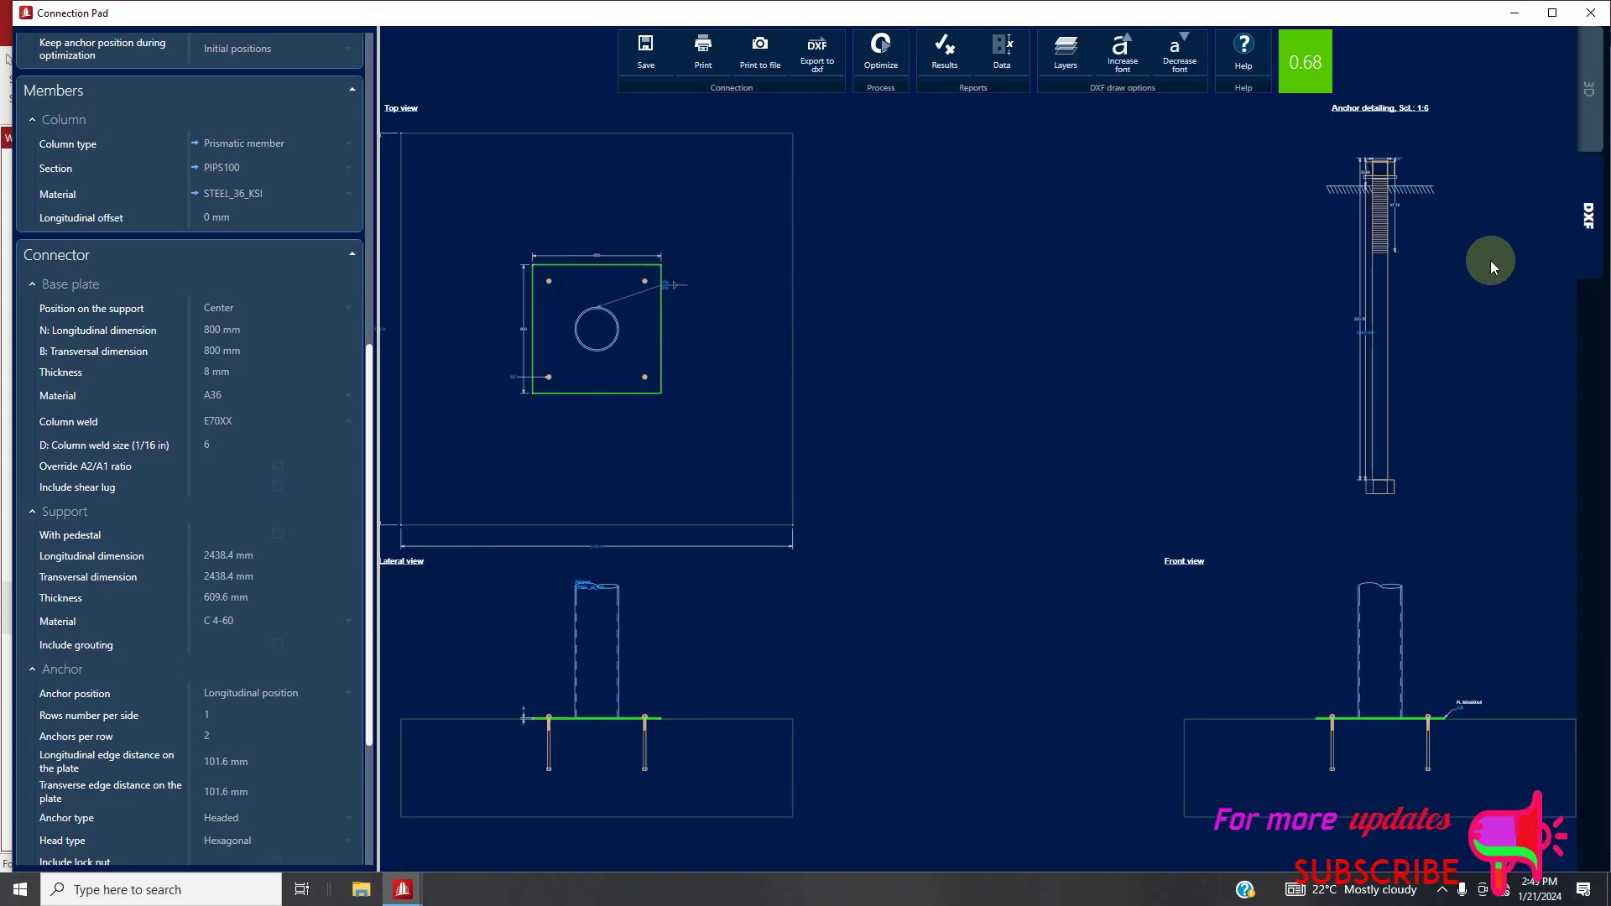
scroll(1126, 382, down, 2)
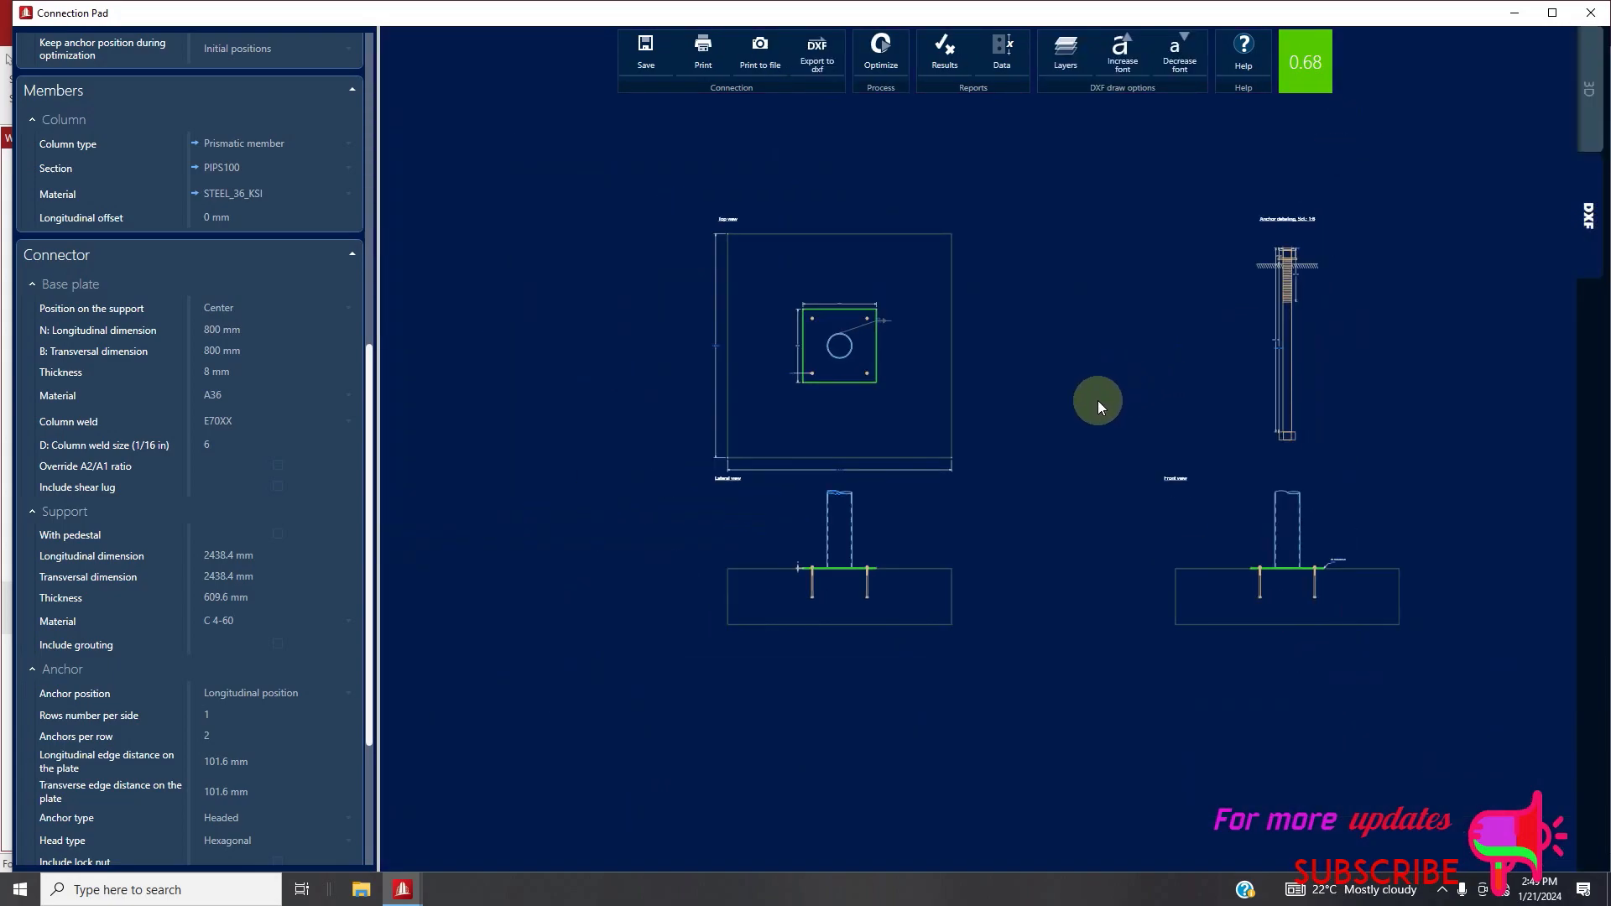
scroll(1033, 382, up, 1)
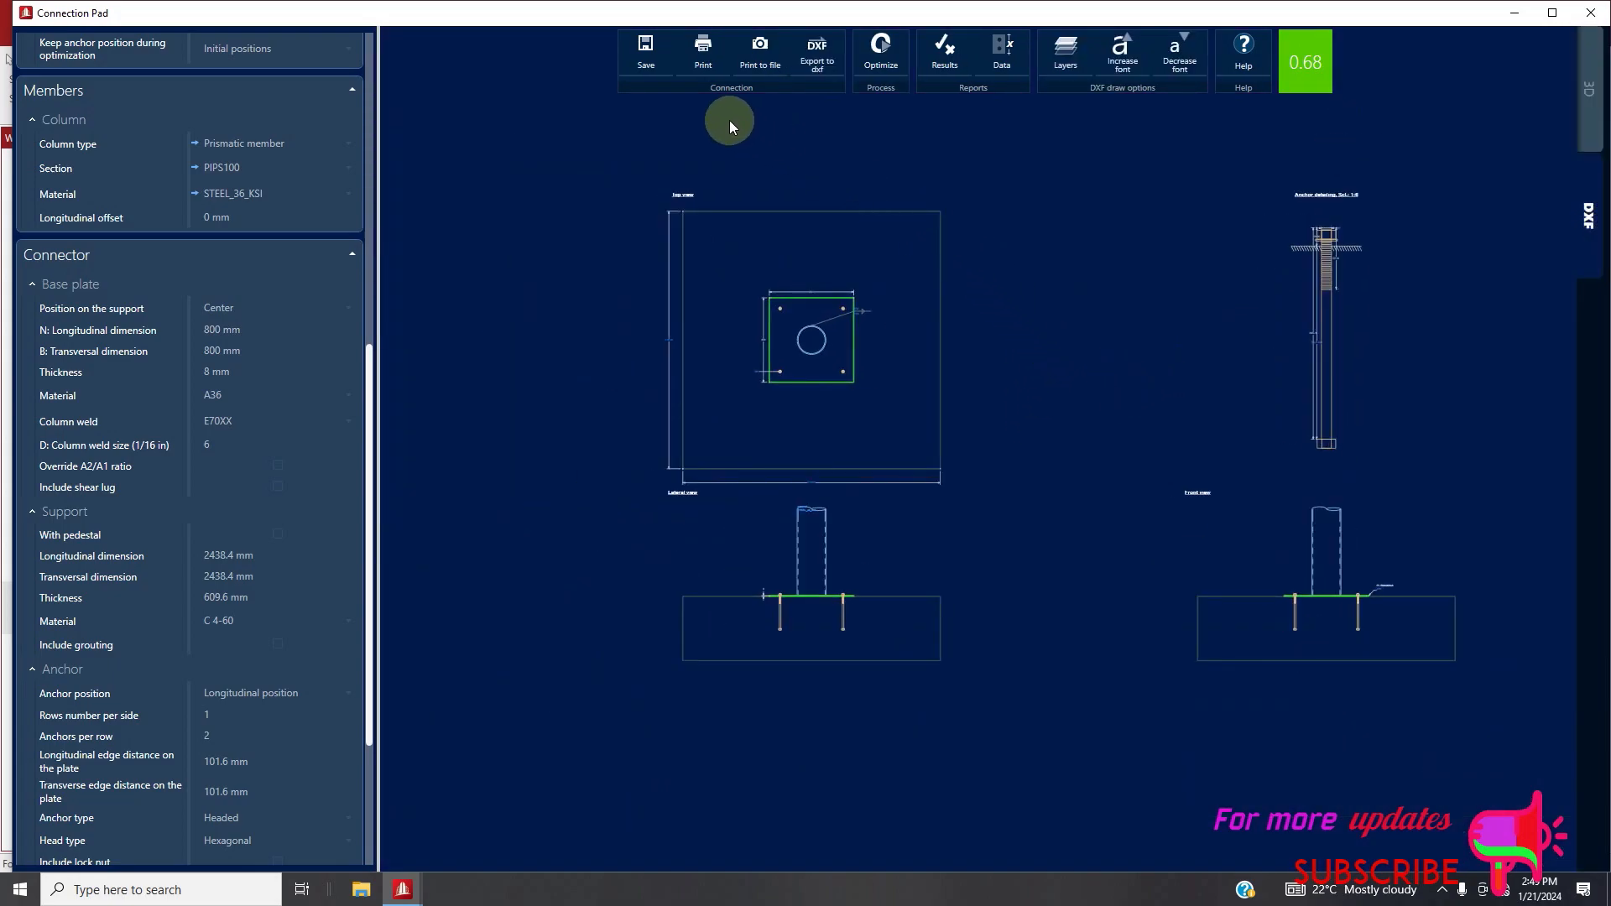
click(824, 67)
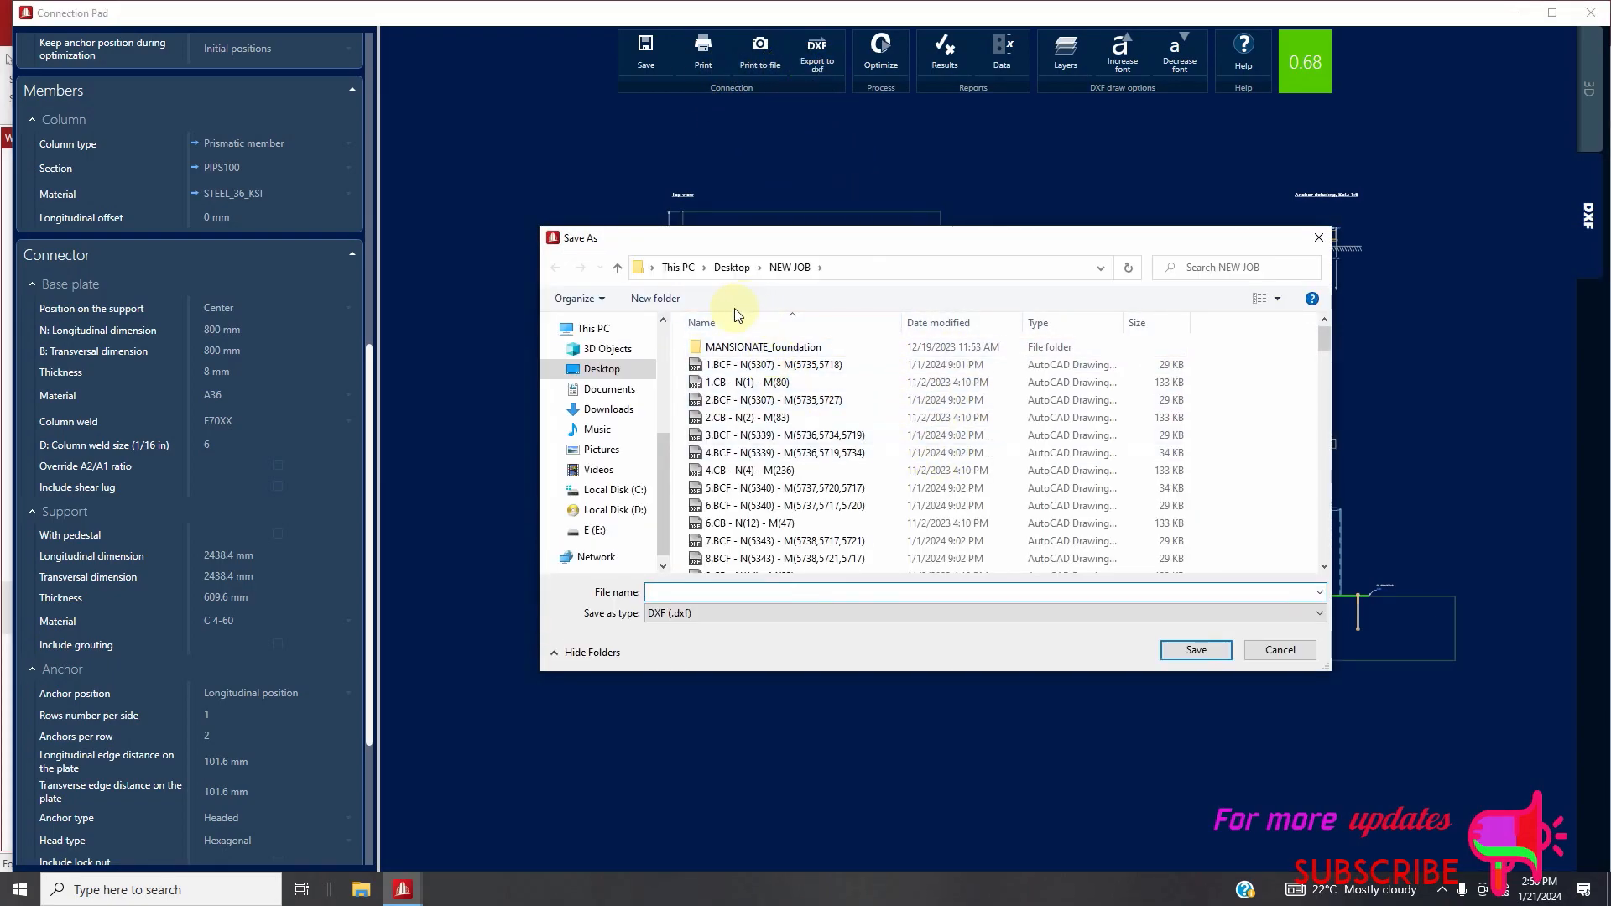
click(591, 328)
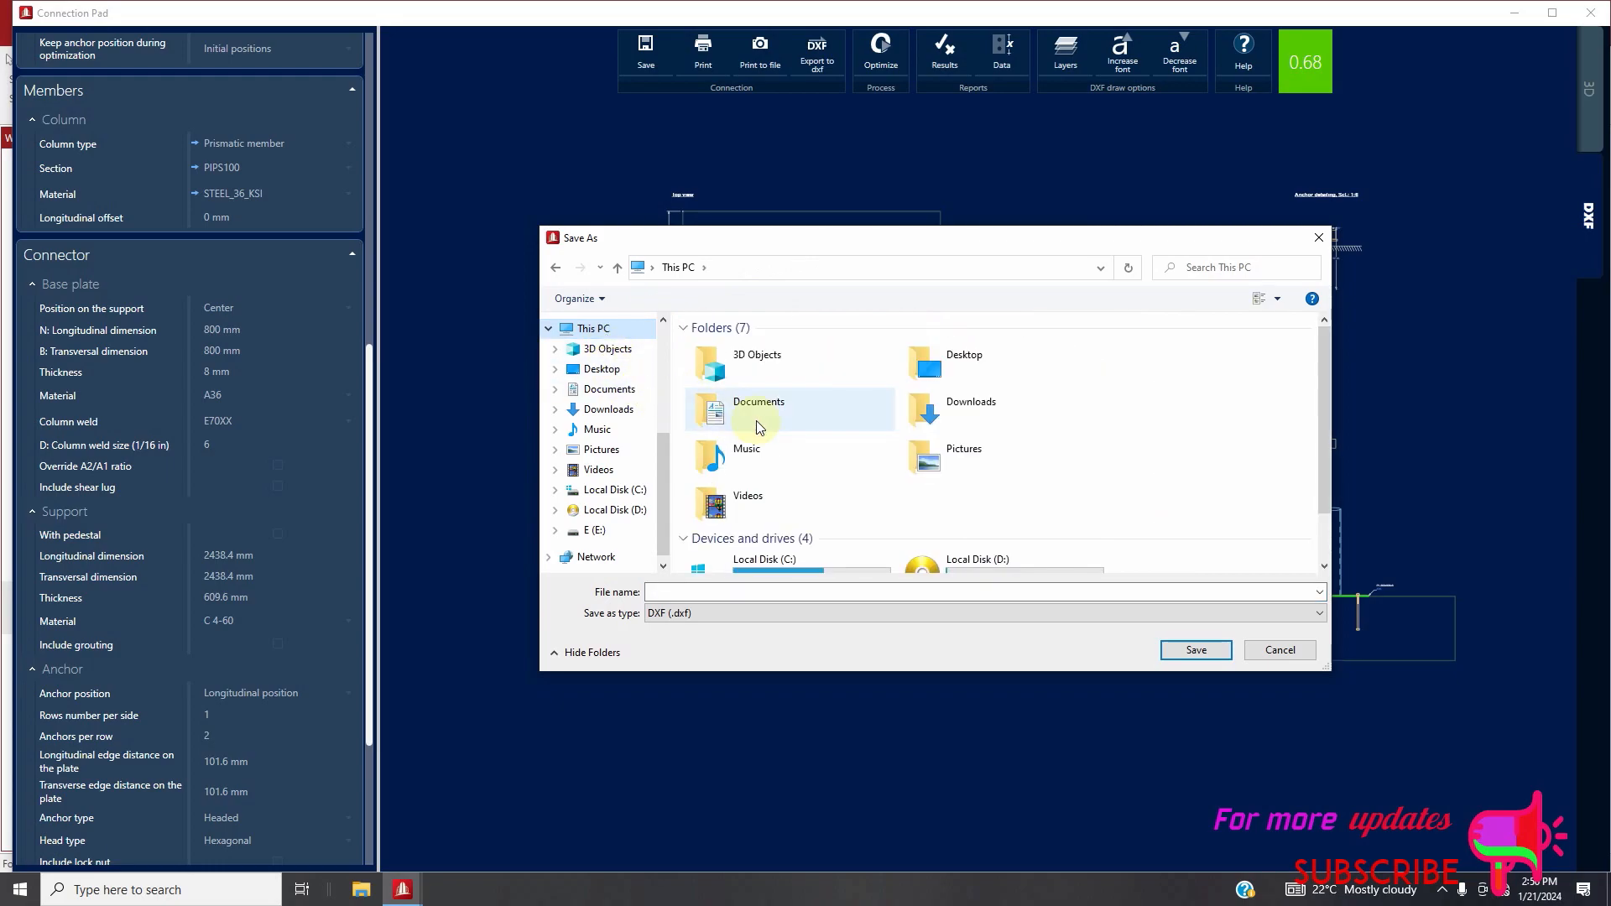
click(594, 369)
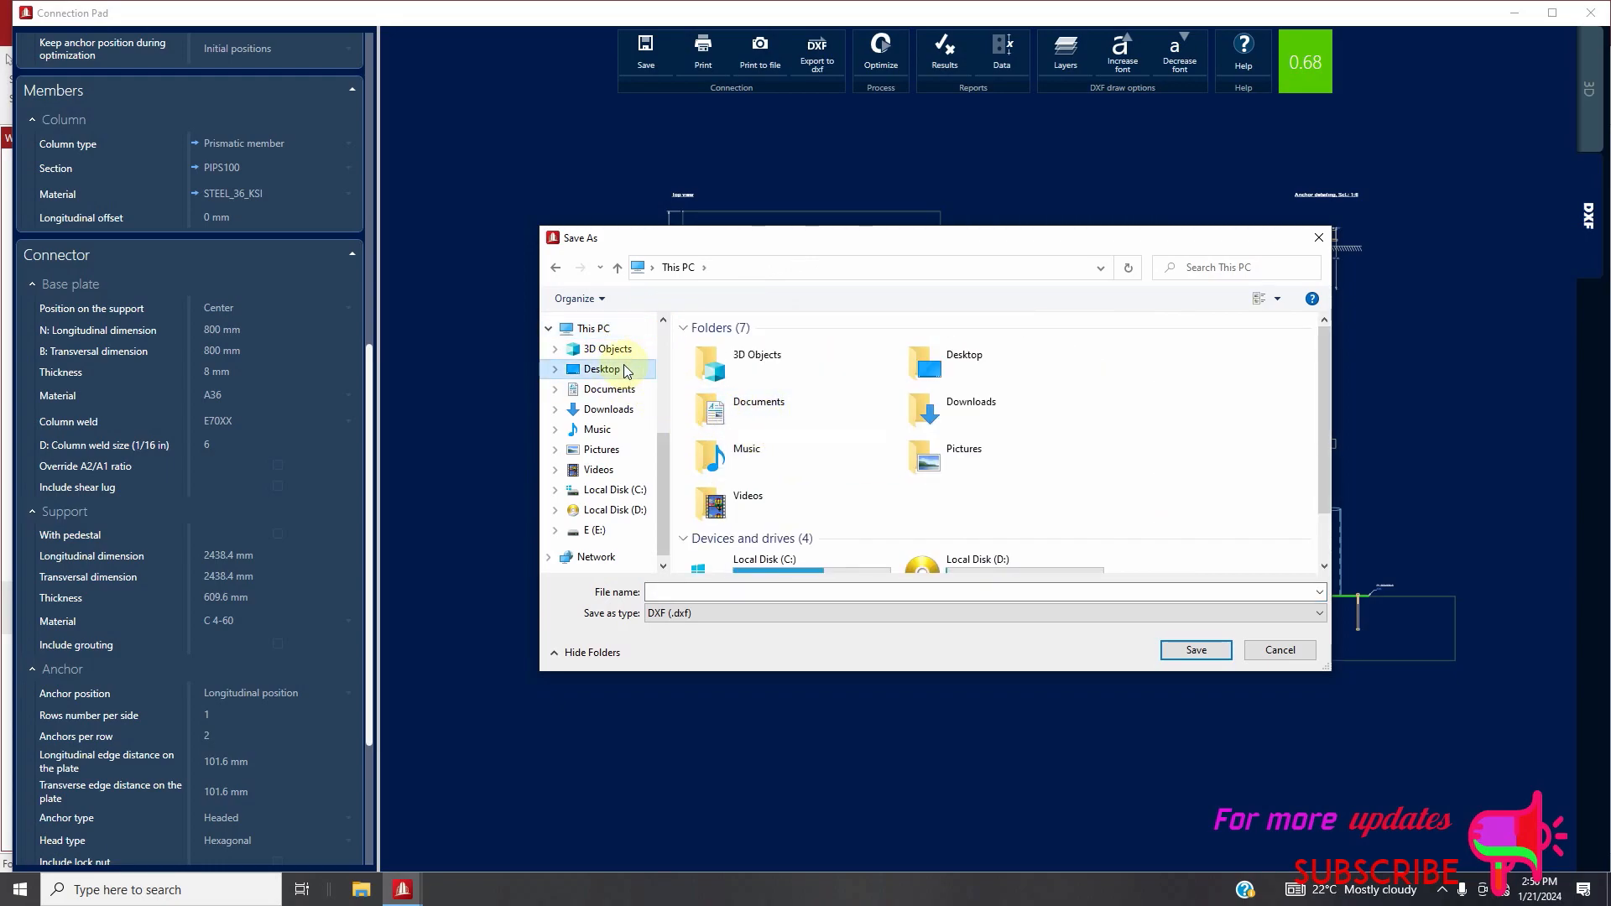
click(758, 593)
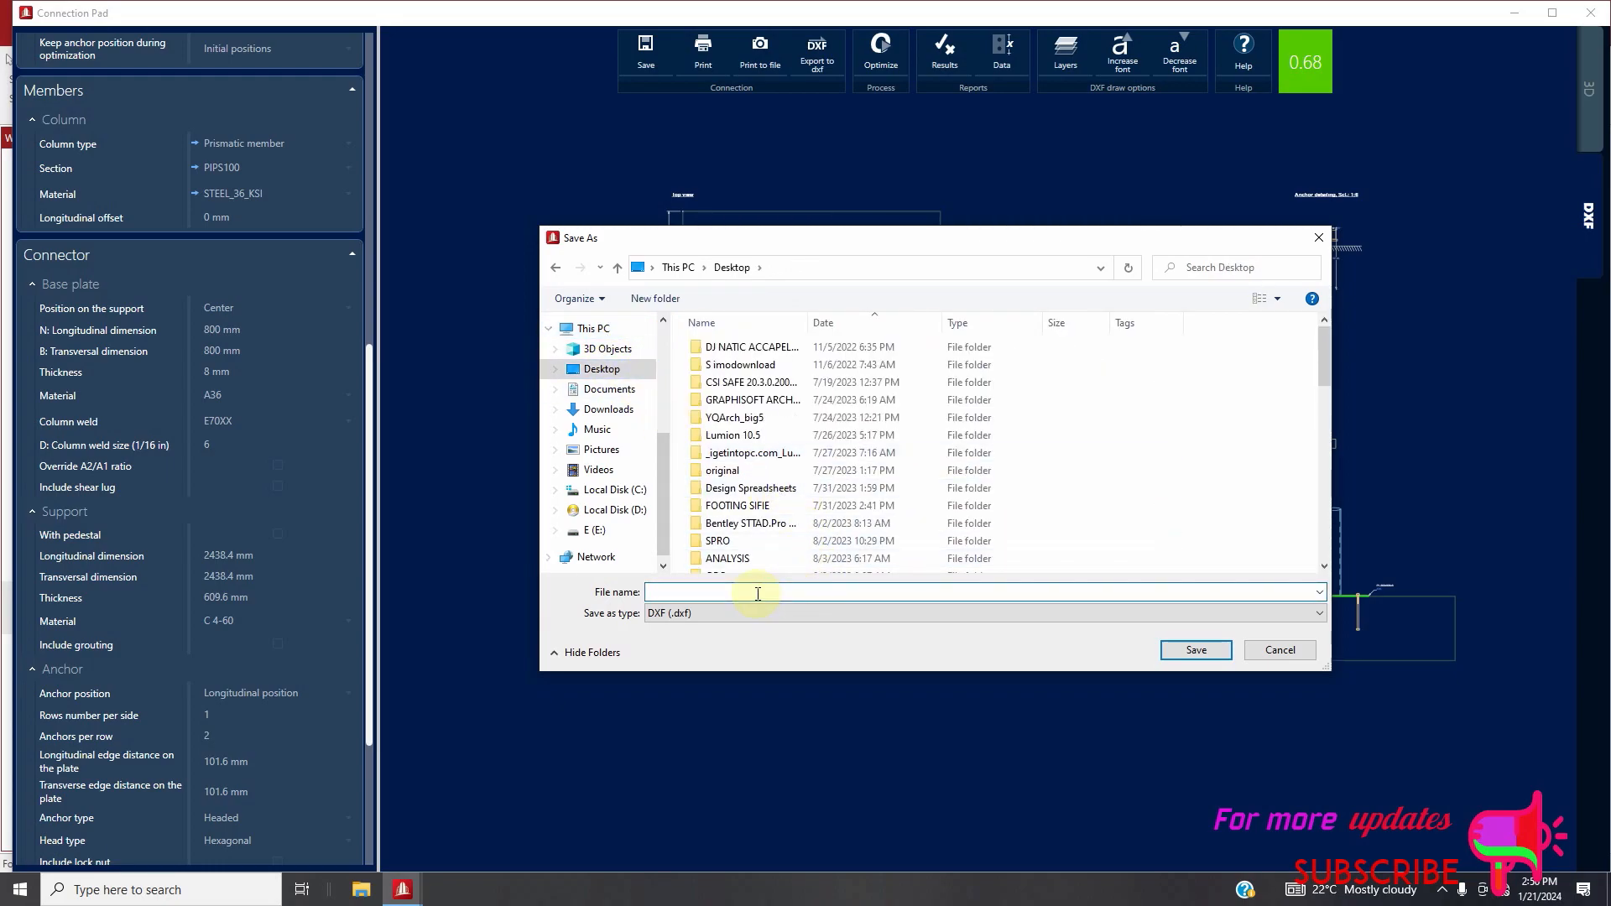
text(BAS)
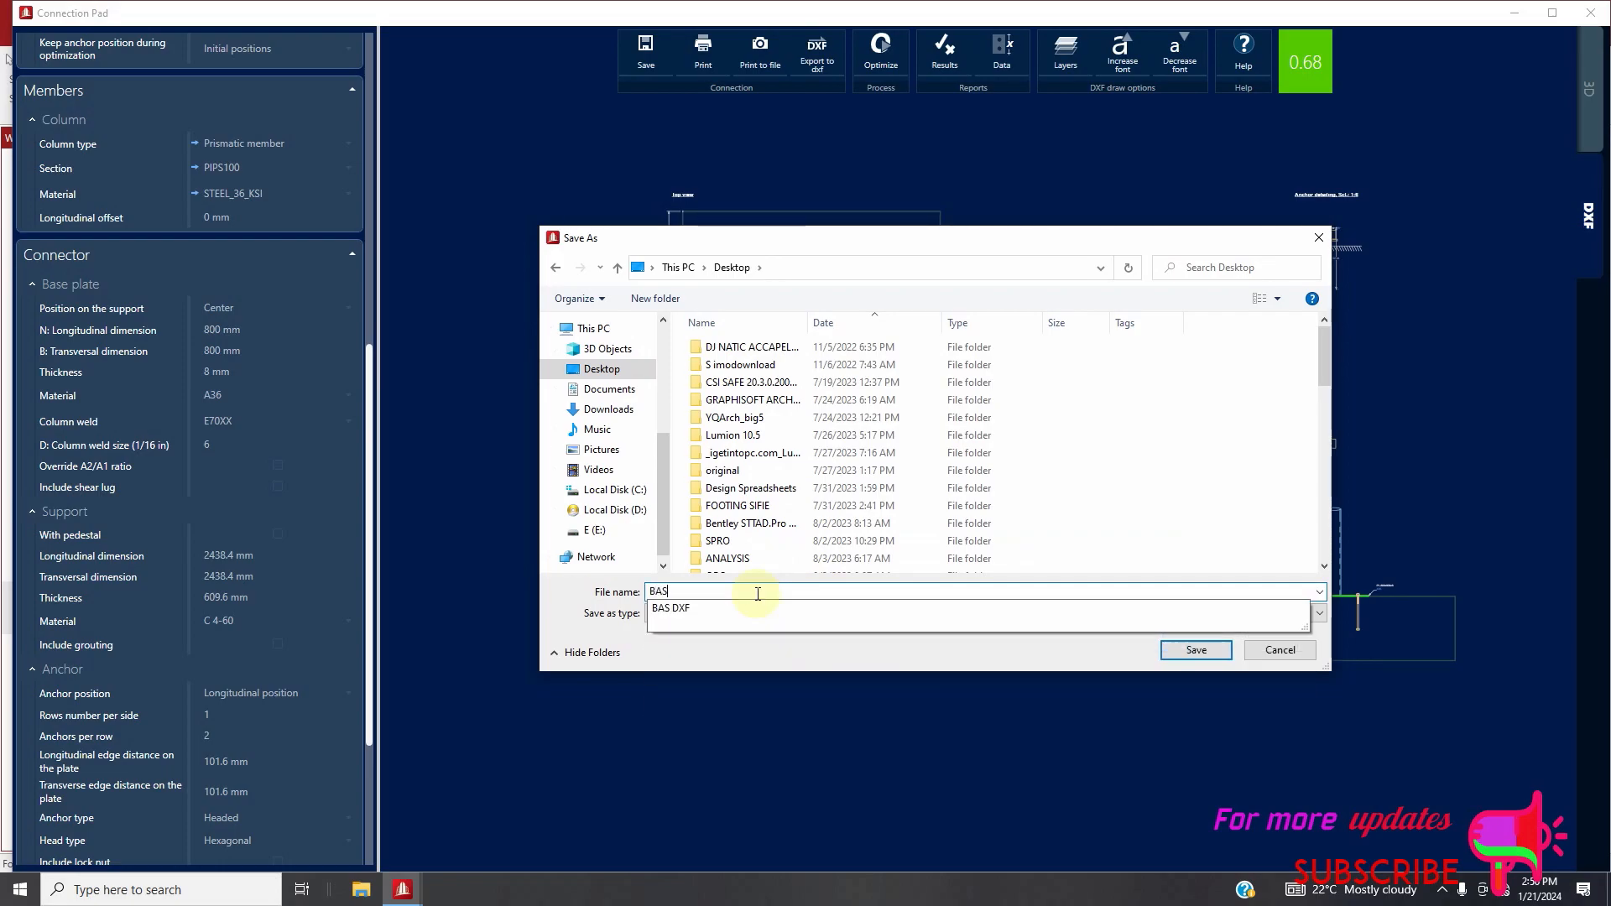
text(E PLATE)
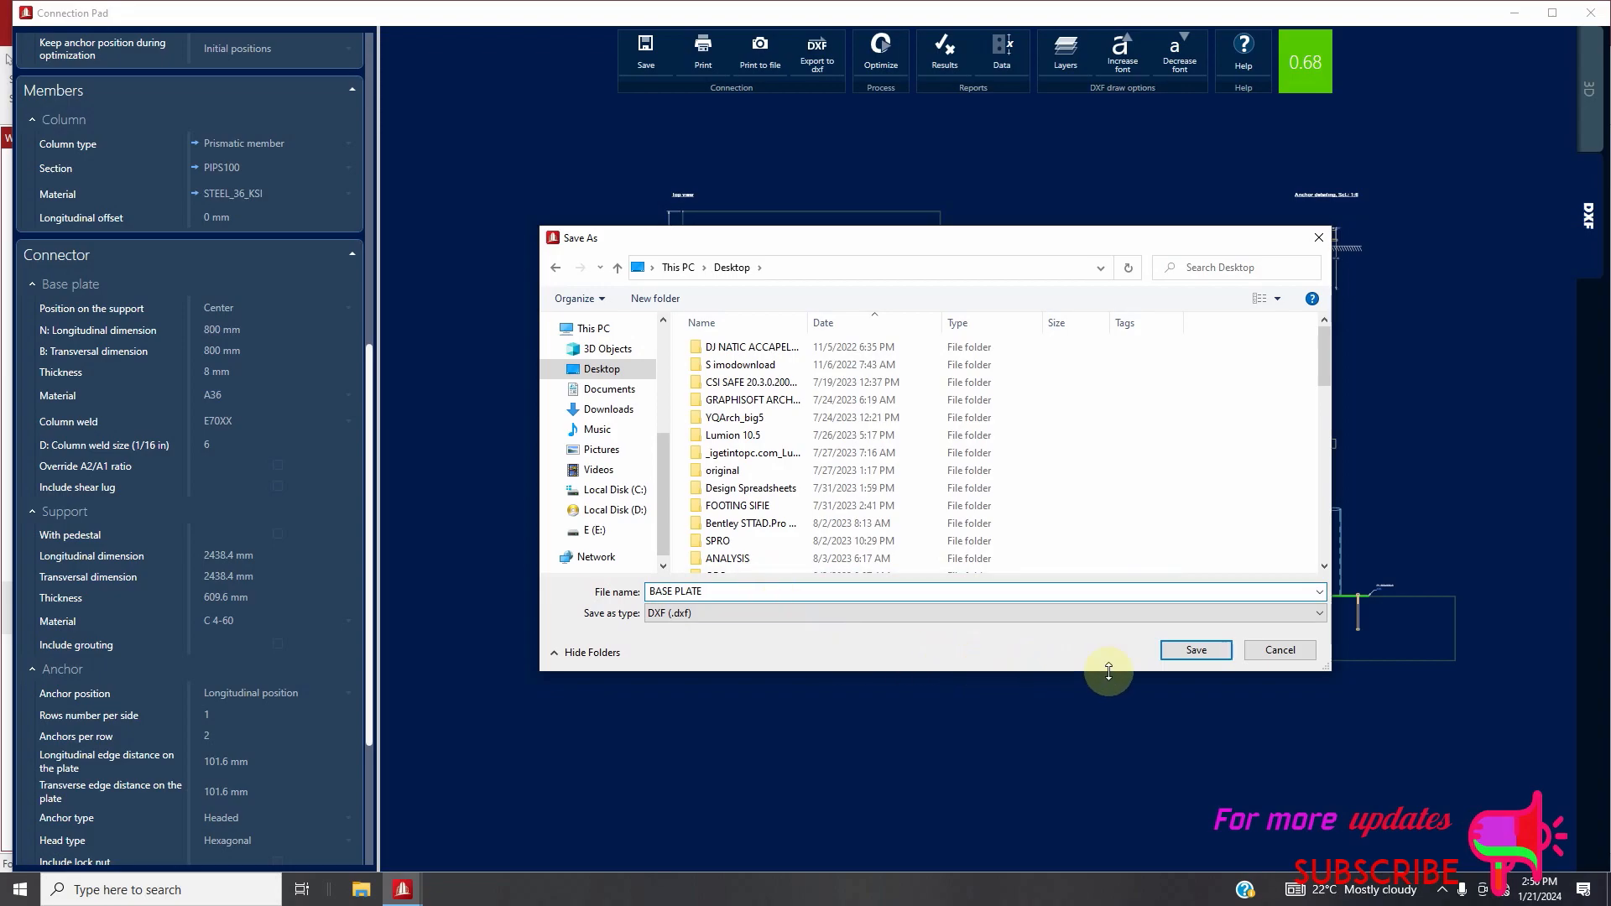
click(1192, 650)
Set the support's thickness to 500 mm and both its transversal and longitudinal dimensions to 1500 mm
scroll(844, 340, up, 5)
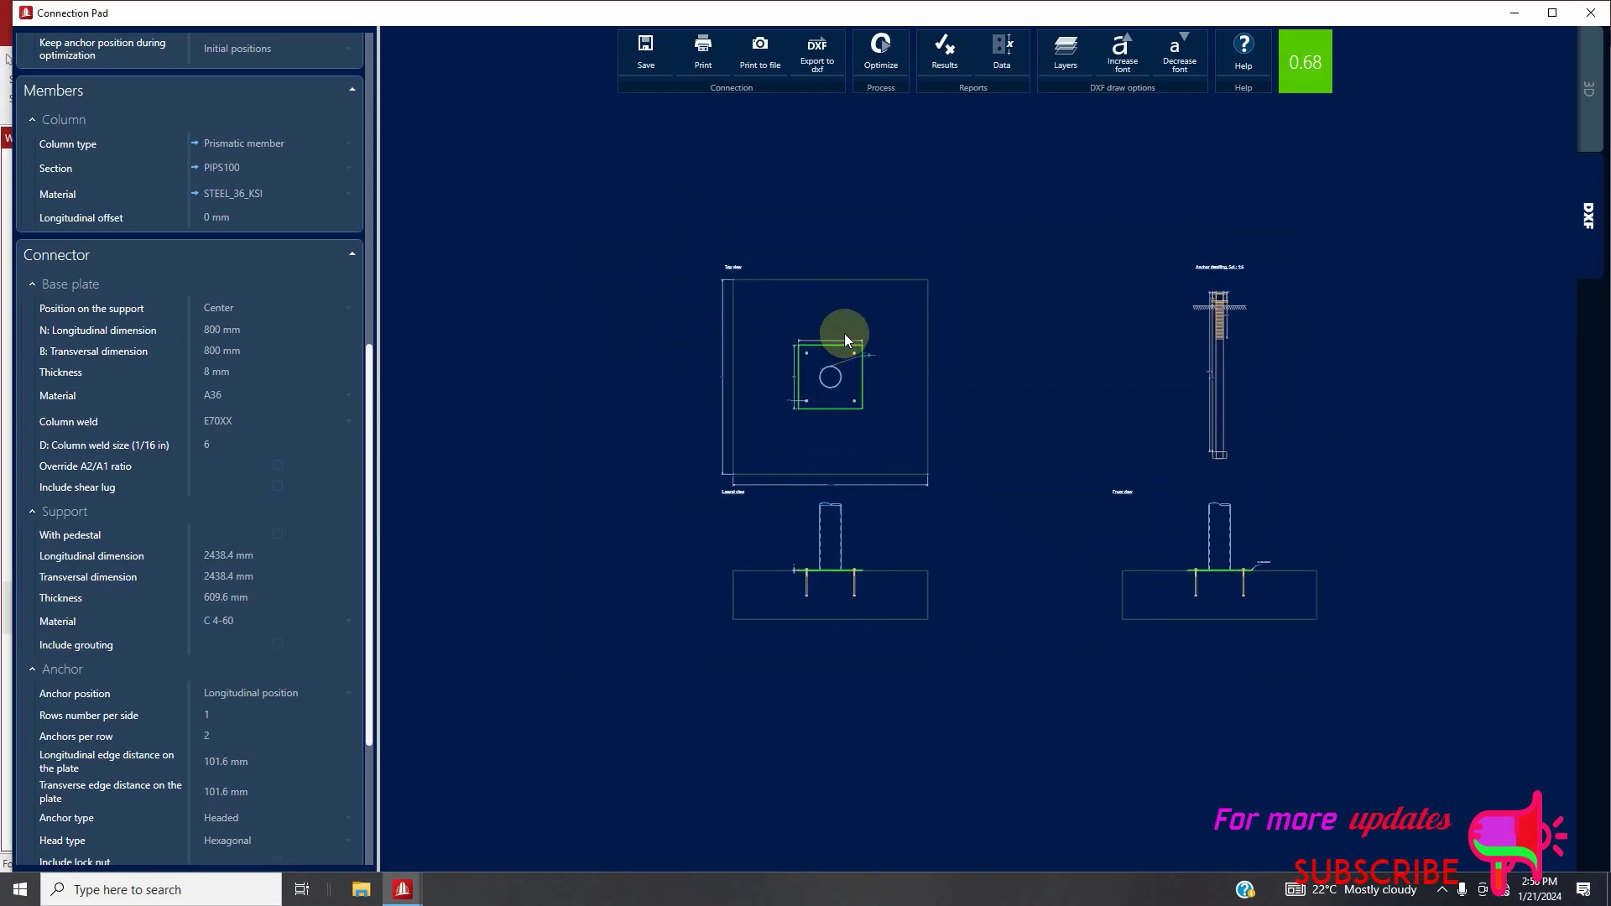
scroll(828, 344, up, 2)
scroll(852, 421, down, 4)
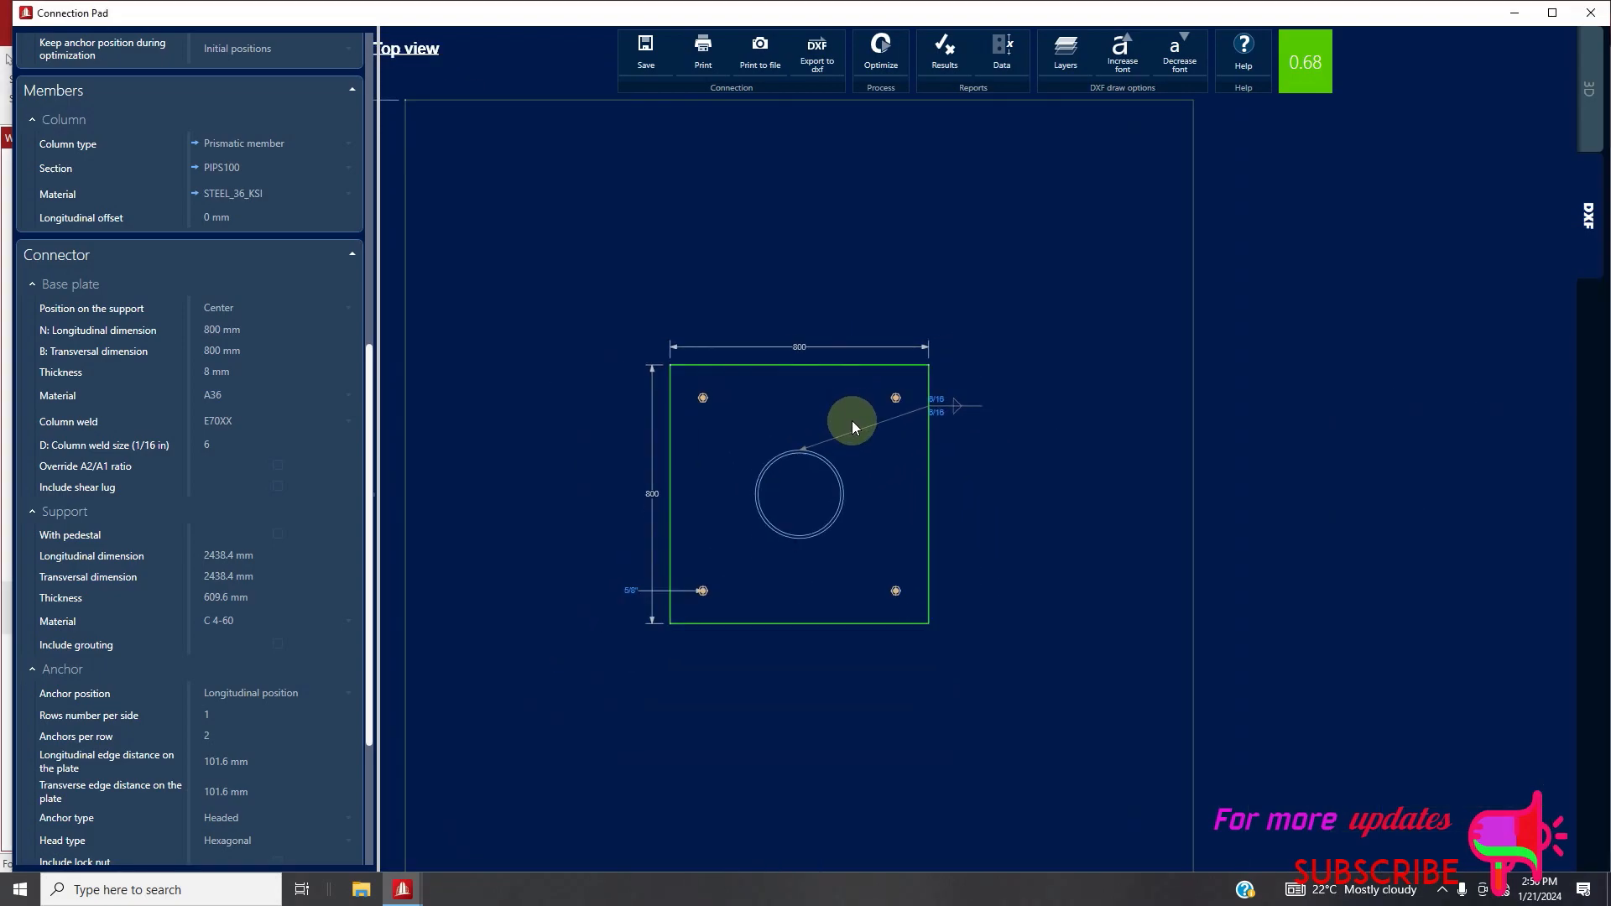
scroll(260, 513, down, 3)
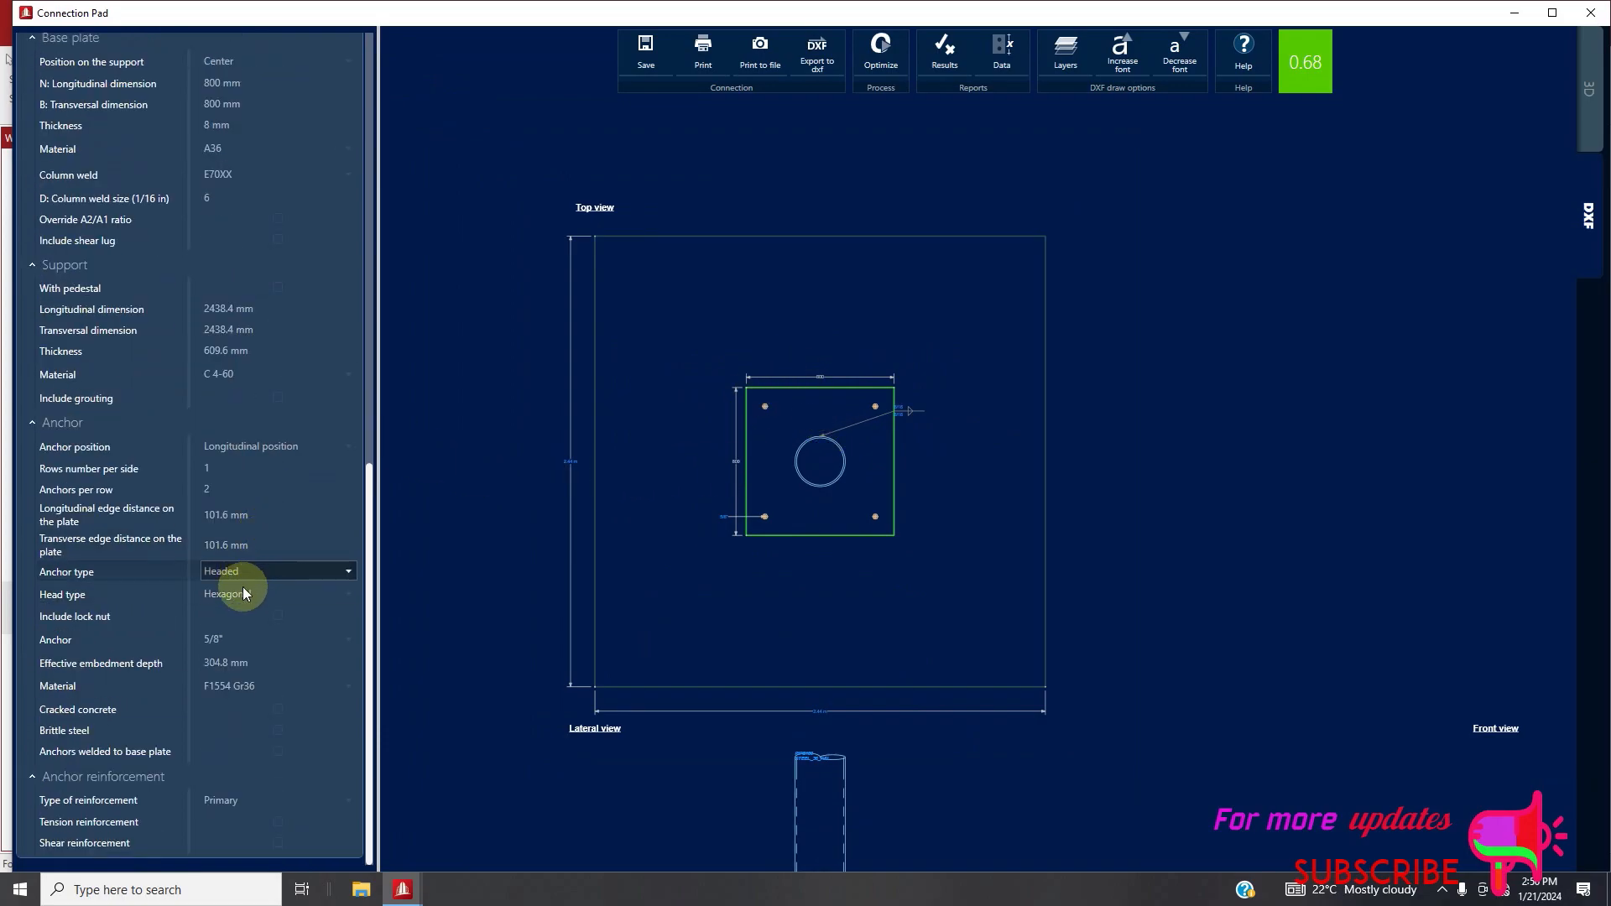
click(252, 351)
text(500)
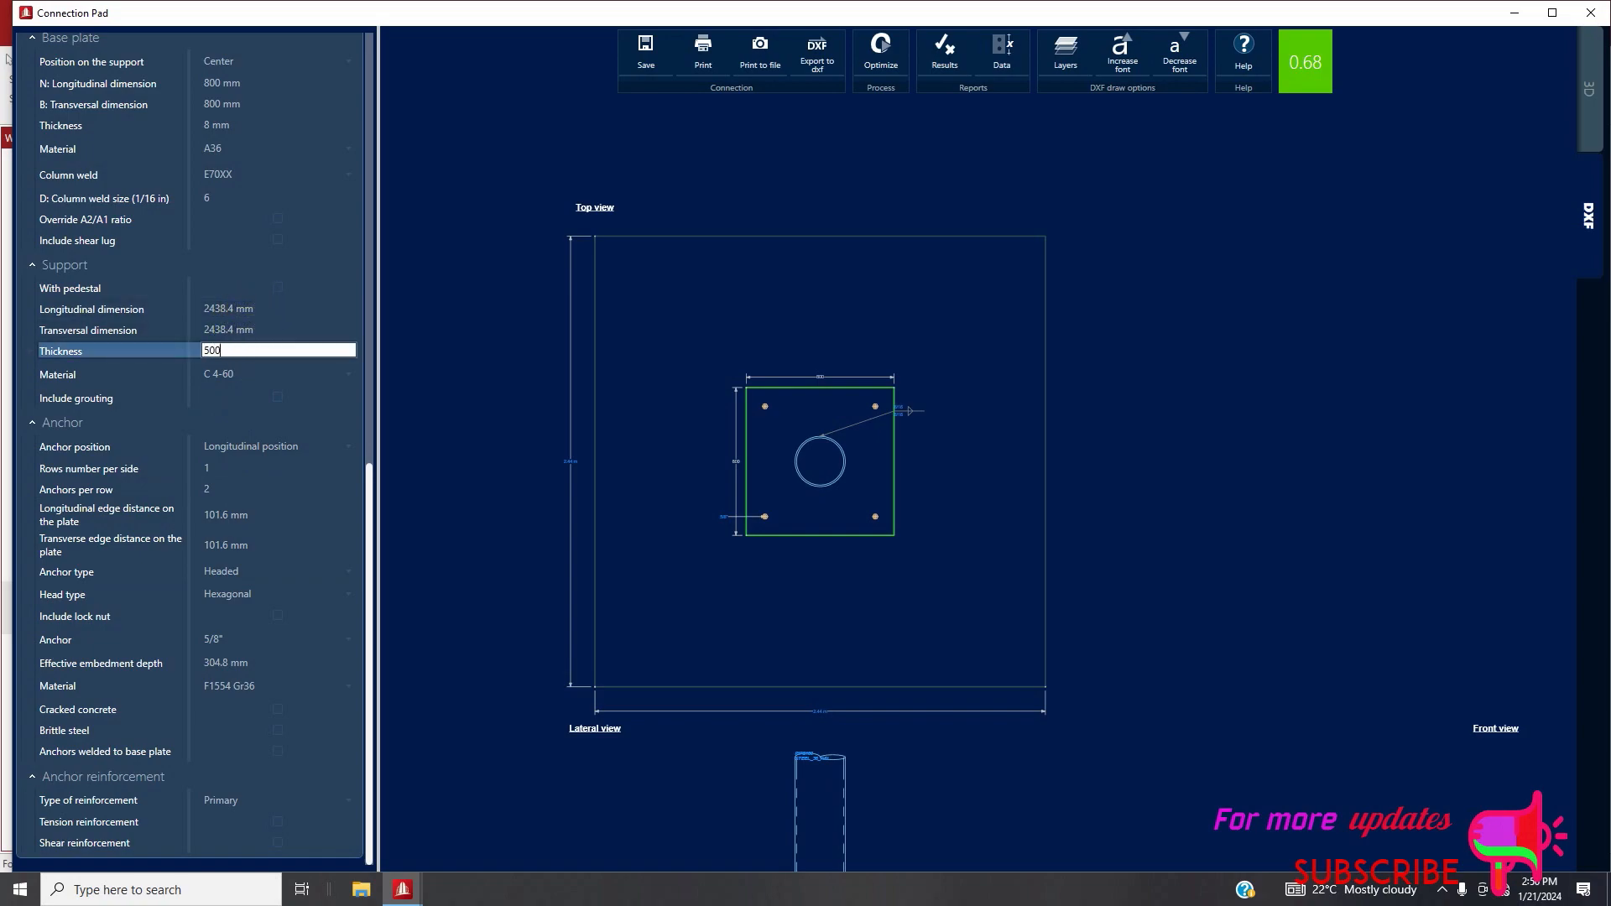
click(263, 330)
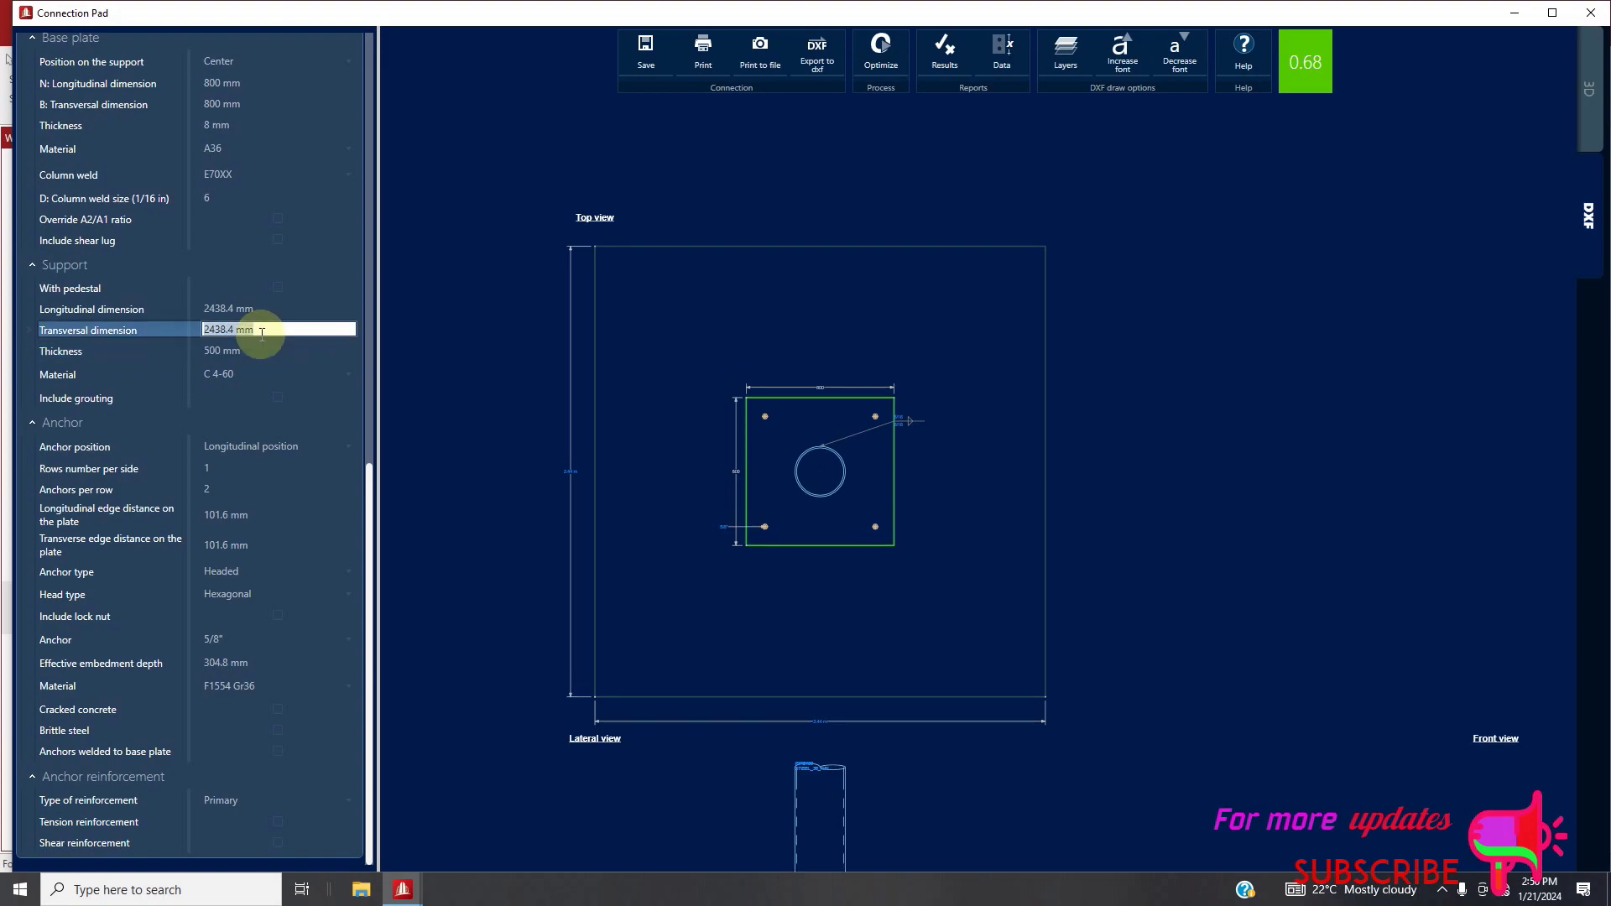
text(15)
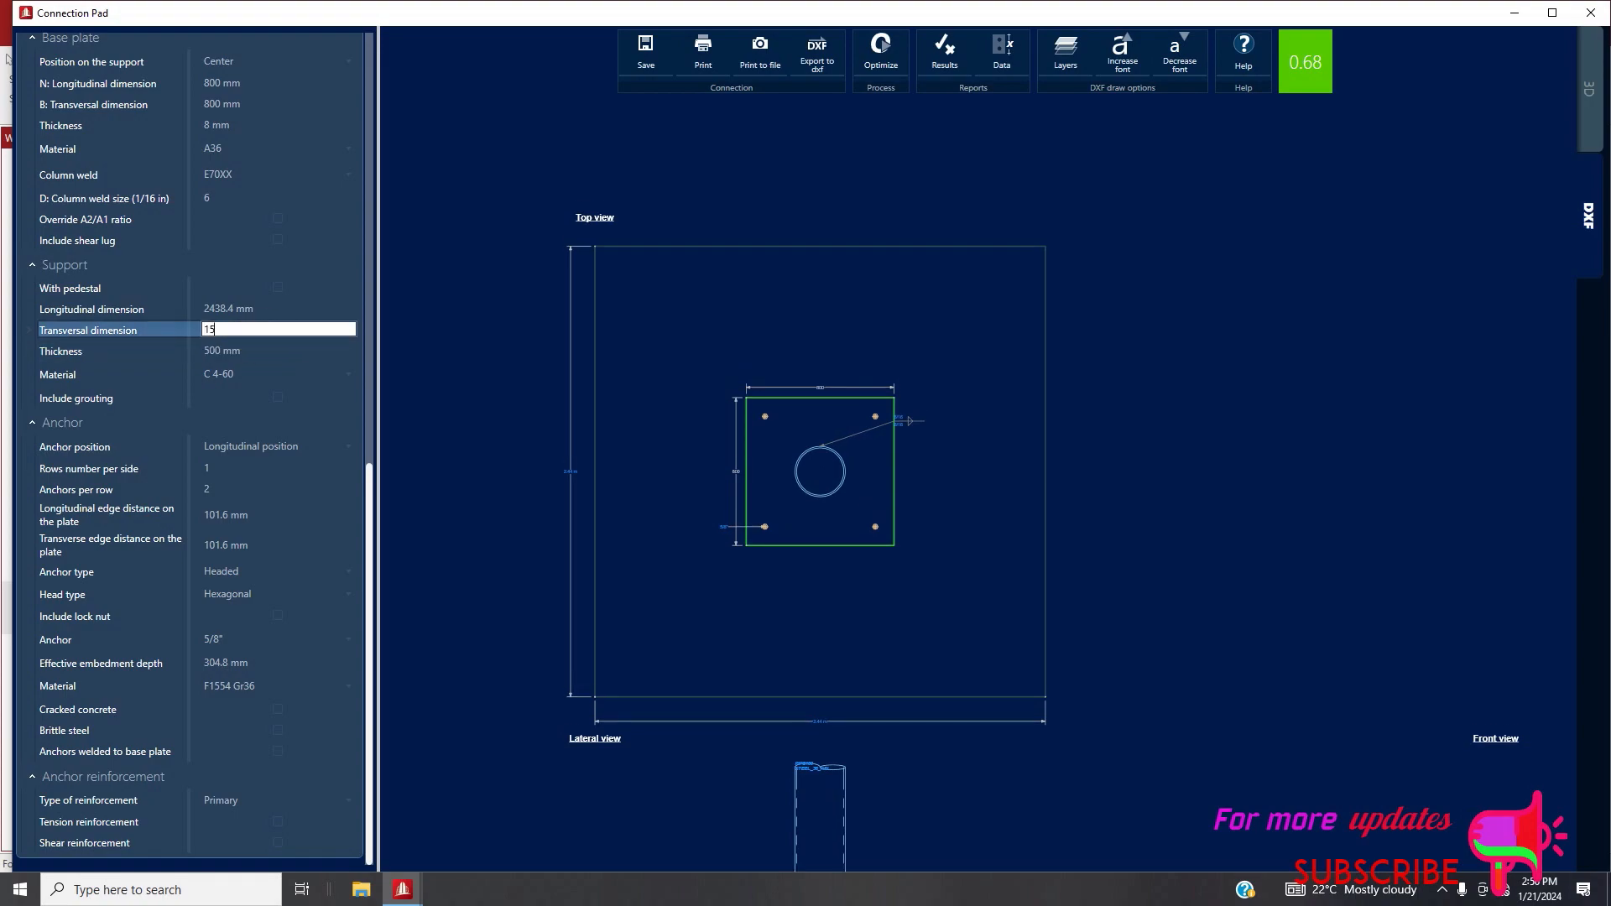
text(00)
click(249, 309)
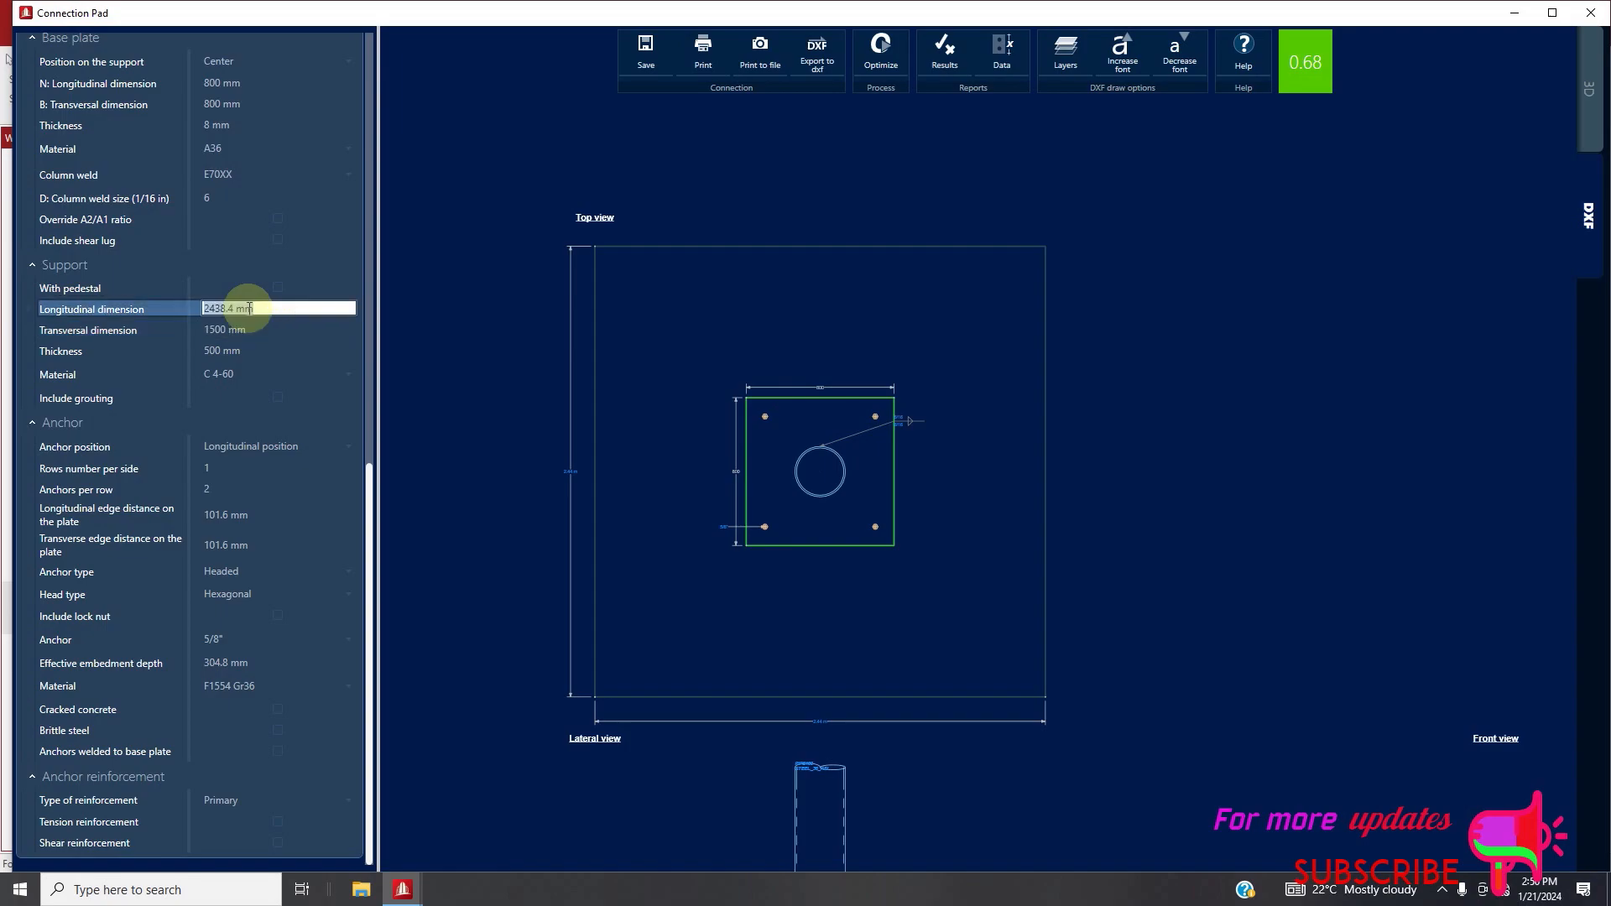
text(15)
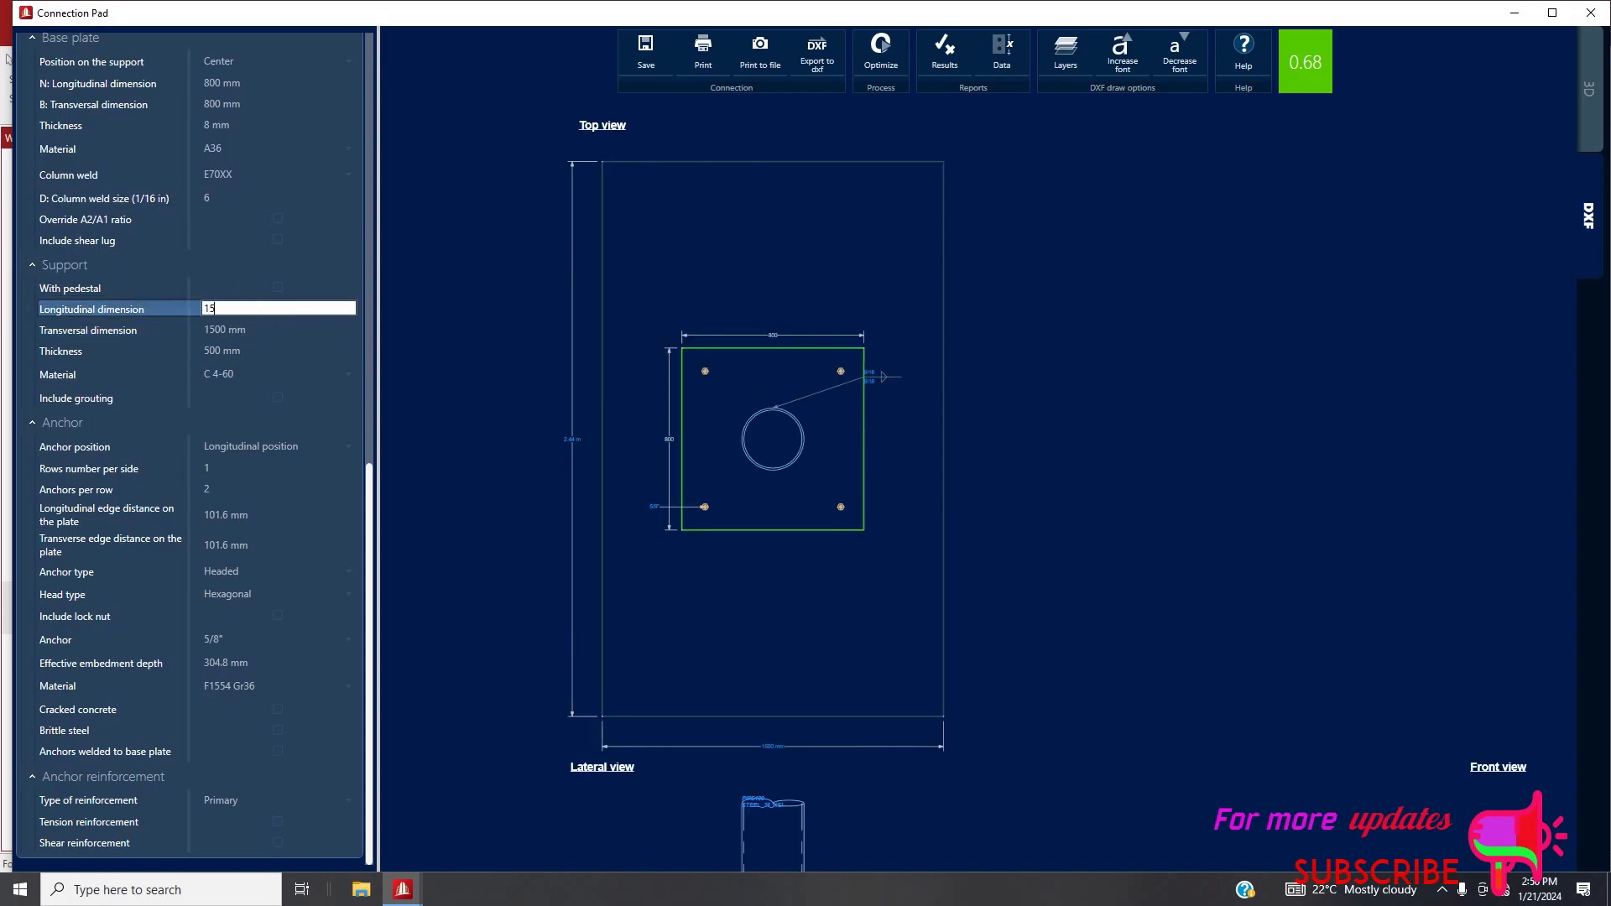
text(00)
key(Tab)
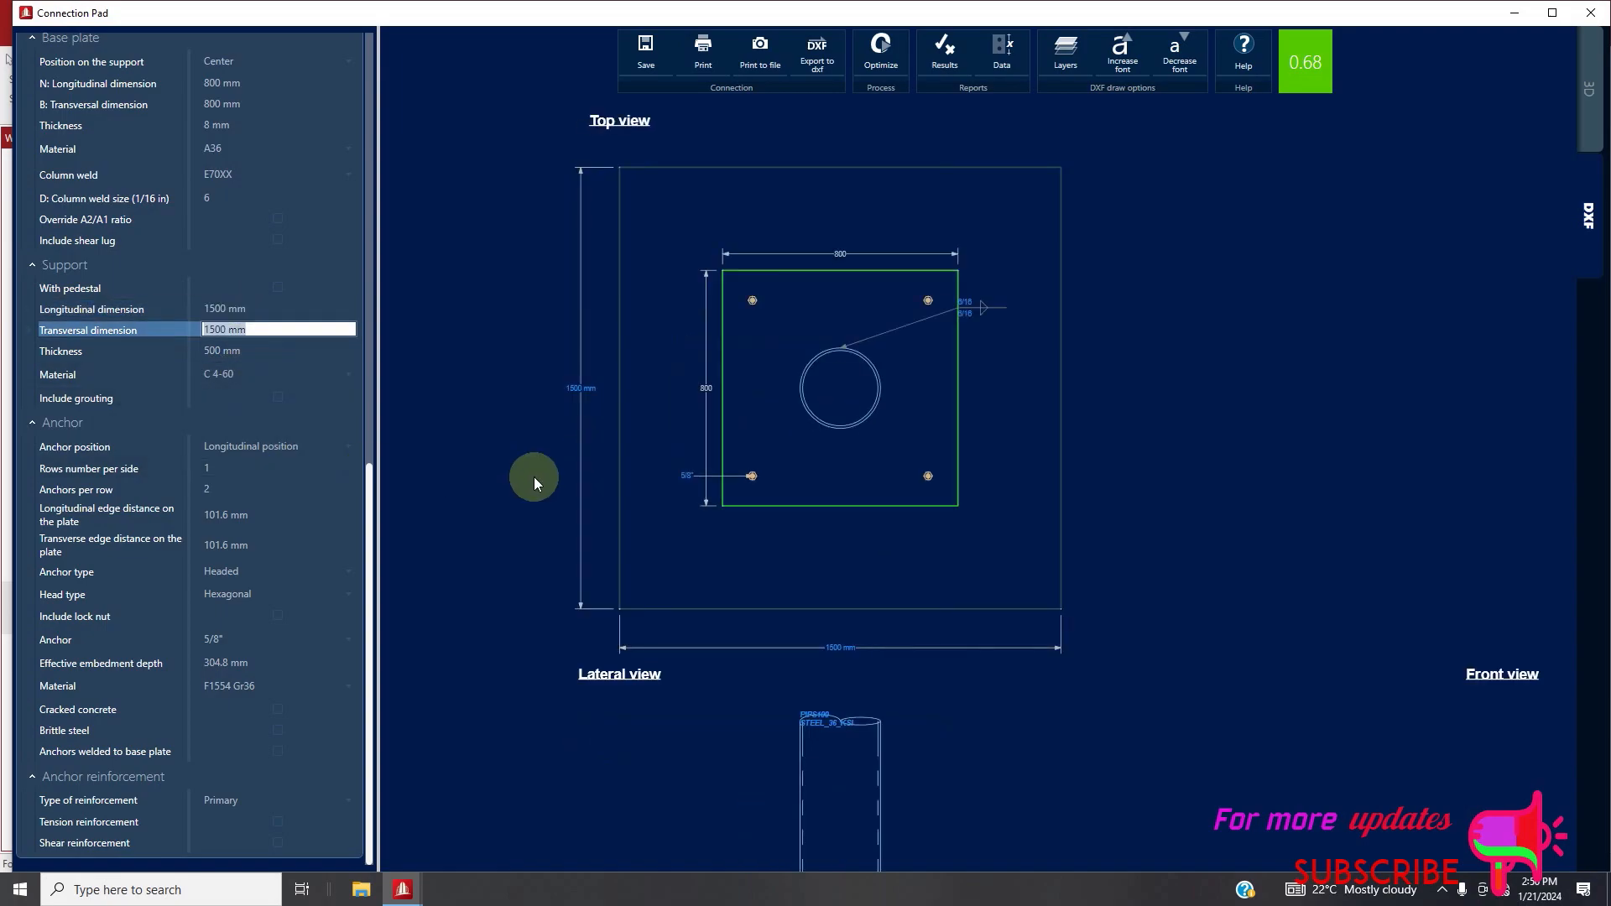
Try a 300 mm thickness for the support and settle on 450 mm, keeping its concrete material
click(286, 353)
text(300)
click(287, 374)
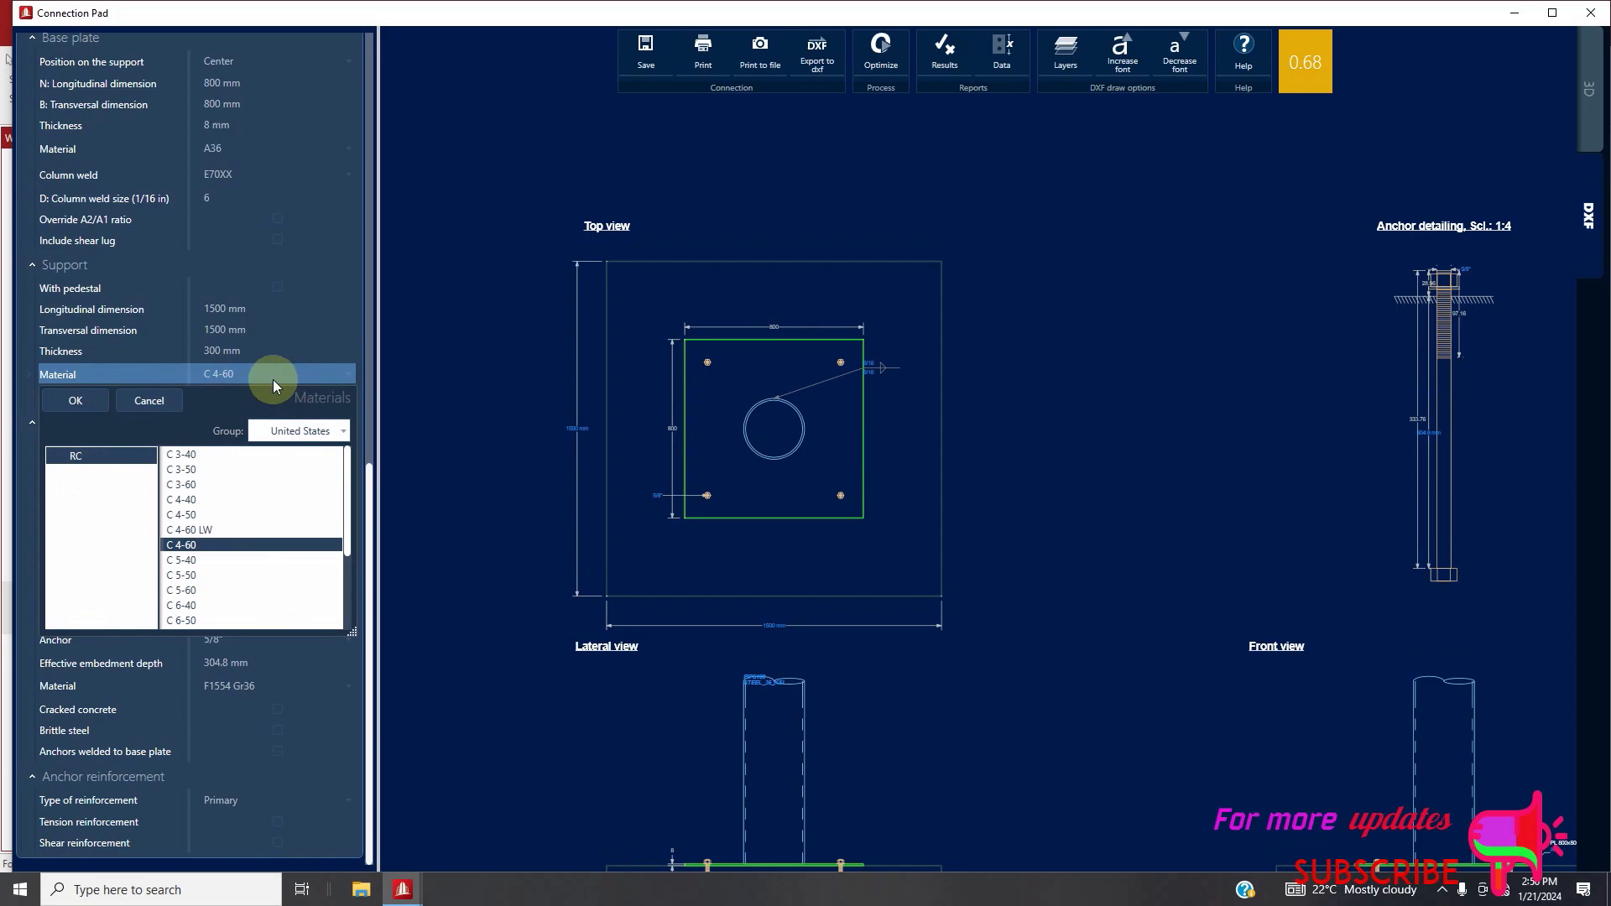
click(256, 350)
text(450)
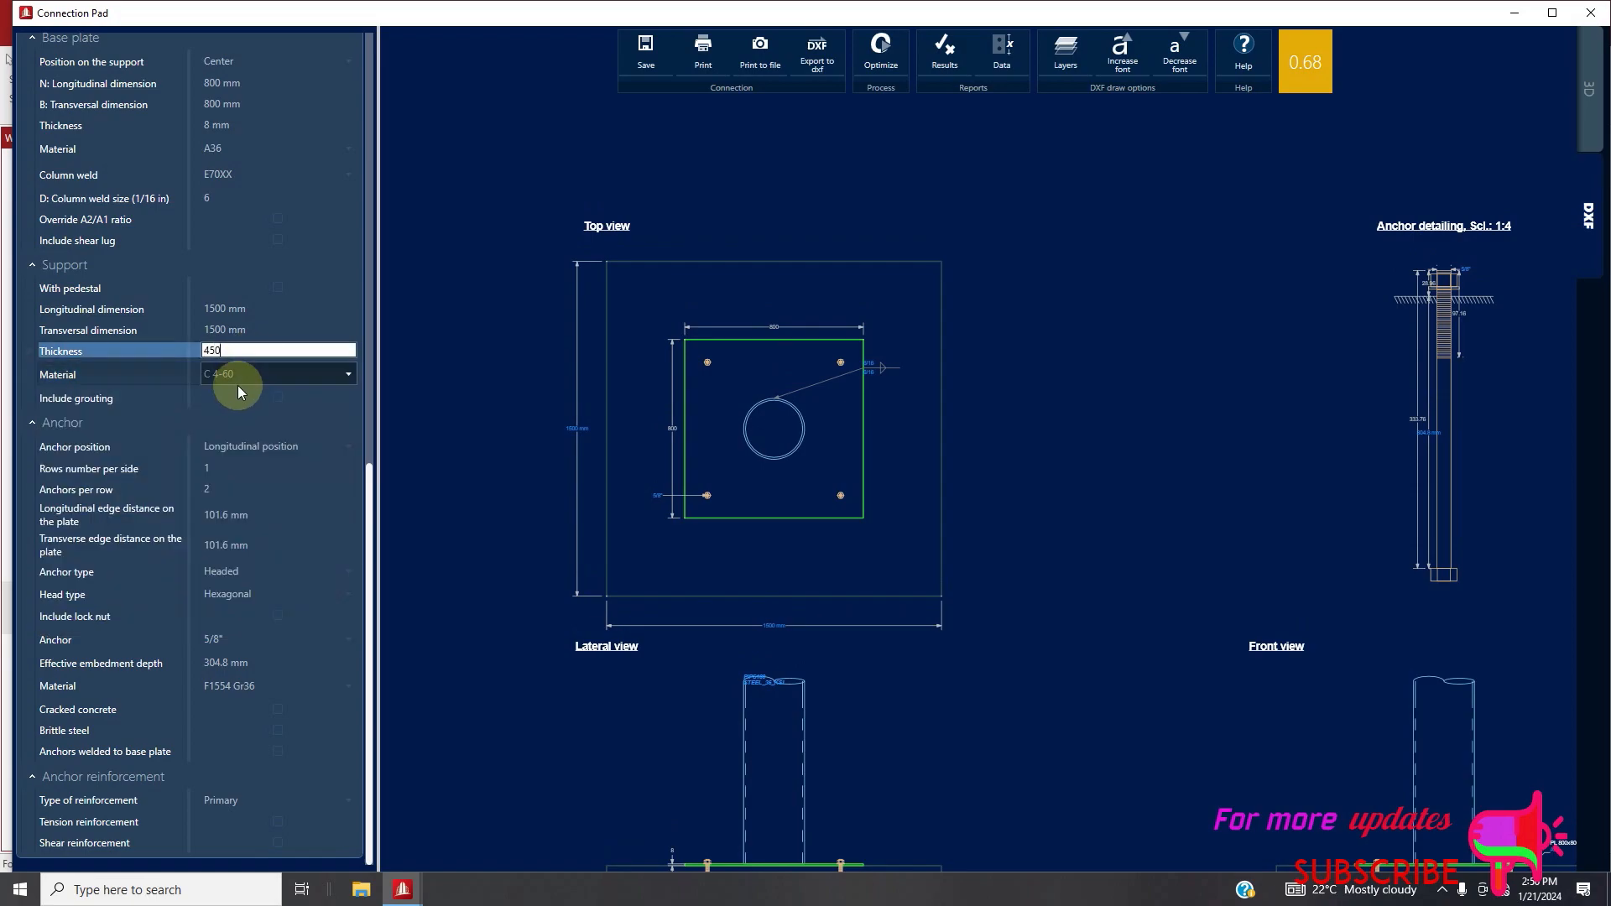
click(239, 384)
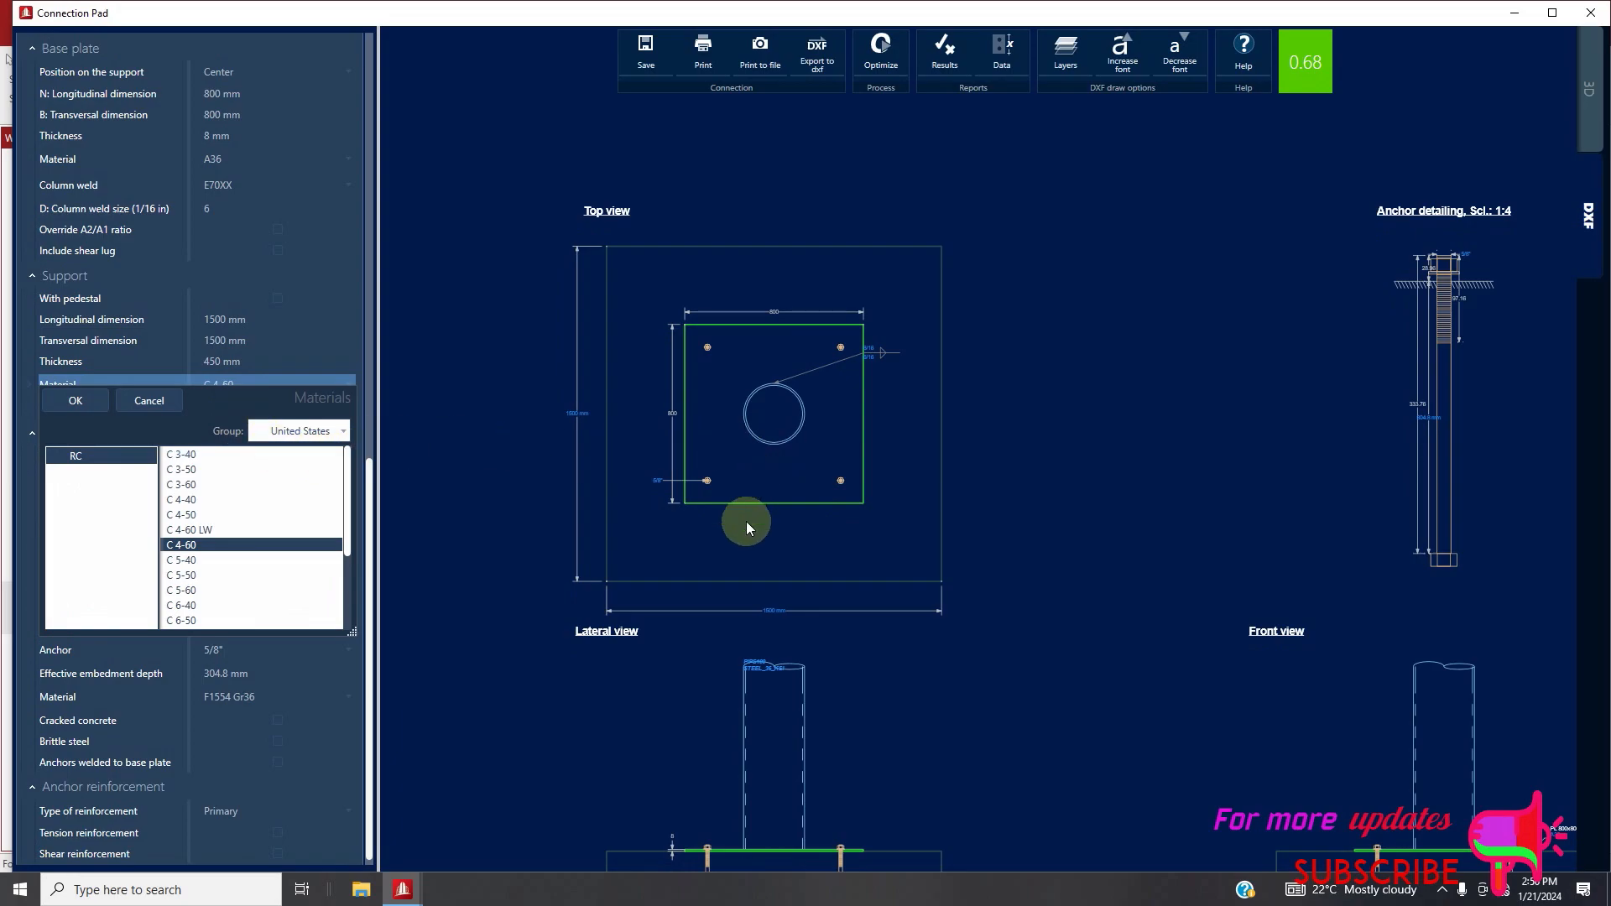
Export the revised connection drawing as DXF, replacing the existing BASE PLATE file on the Desktop
click(817, 52)
scroll(727, 545, down, 10)
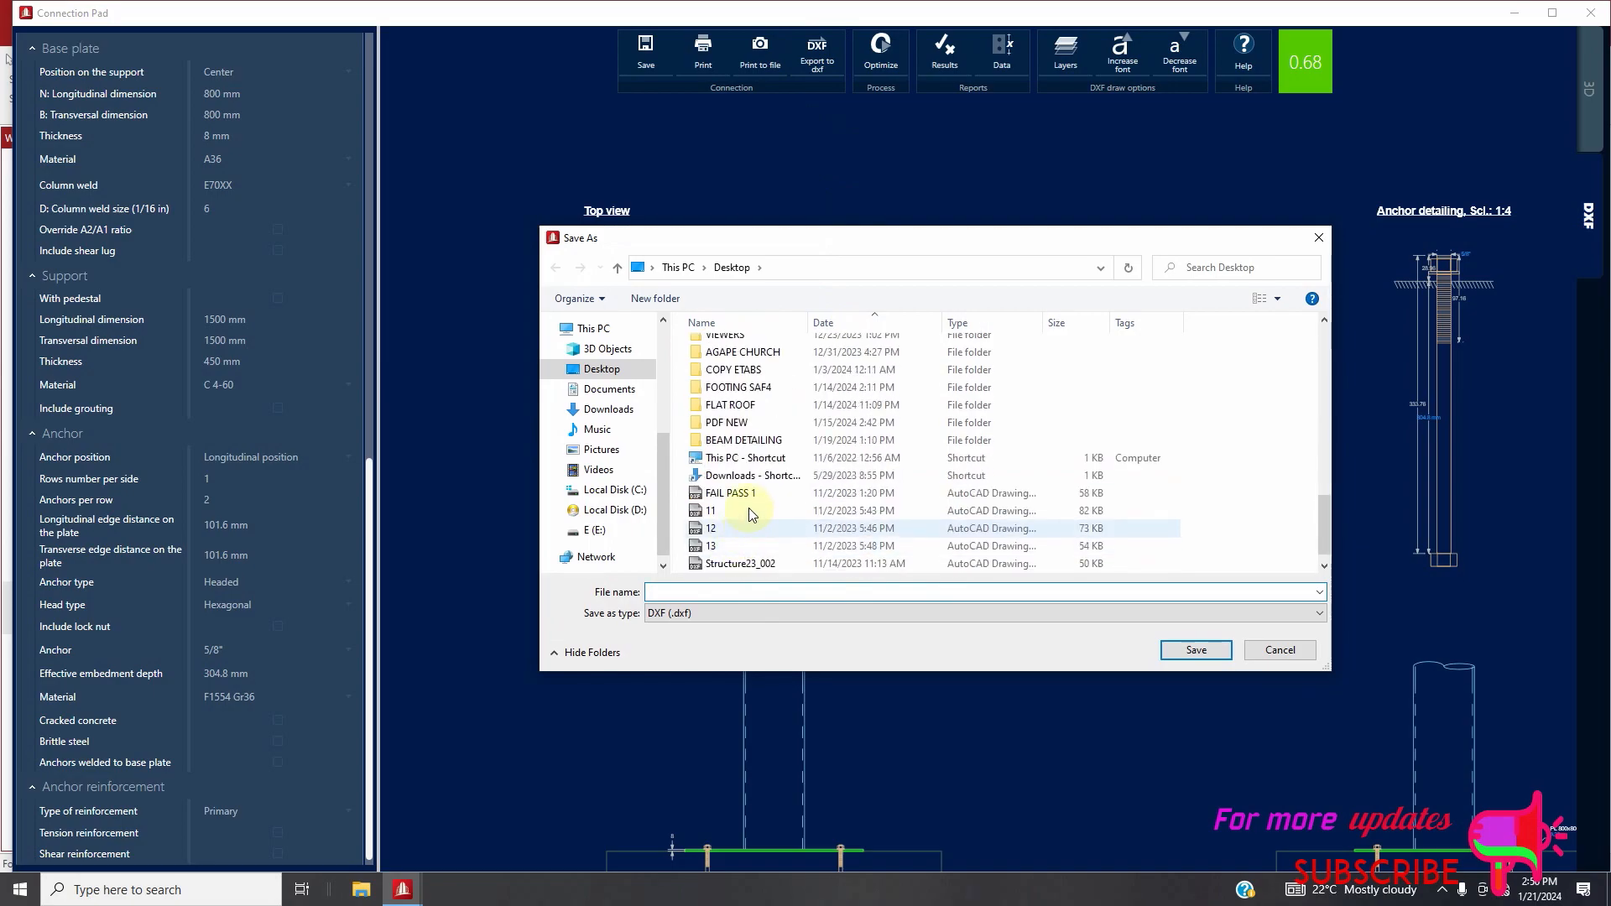
click(749, 507)
scroll(789, 535, down, 1)
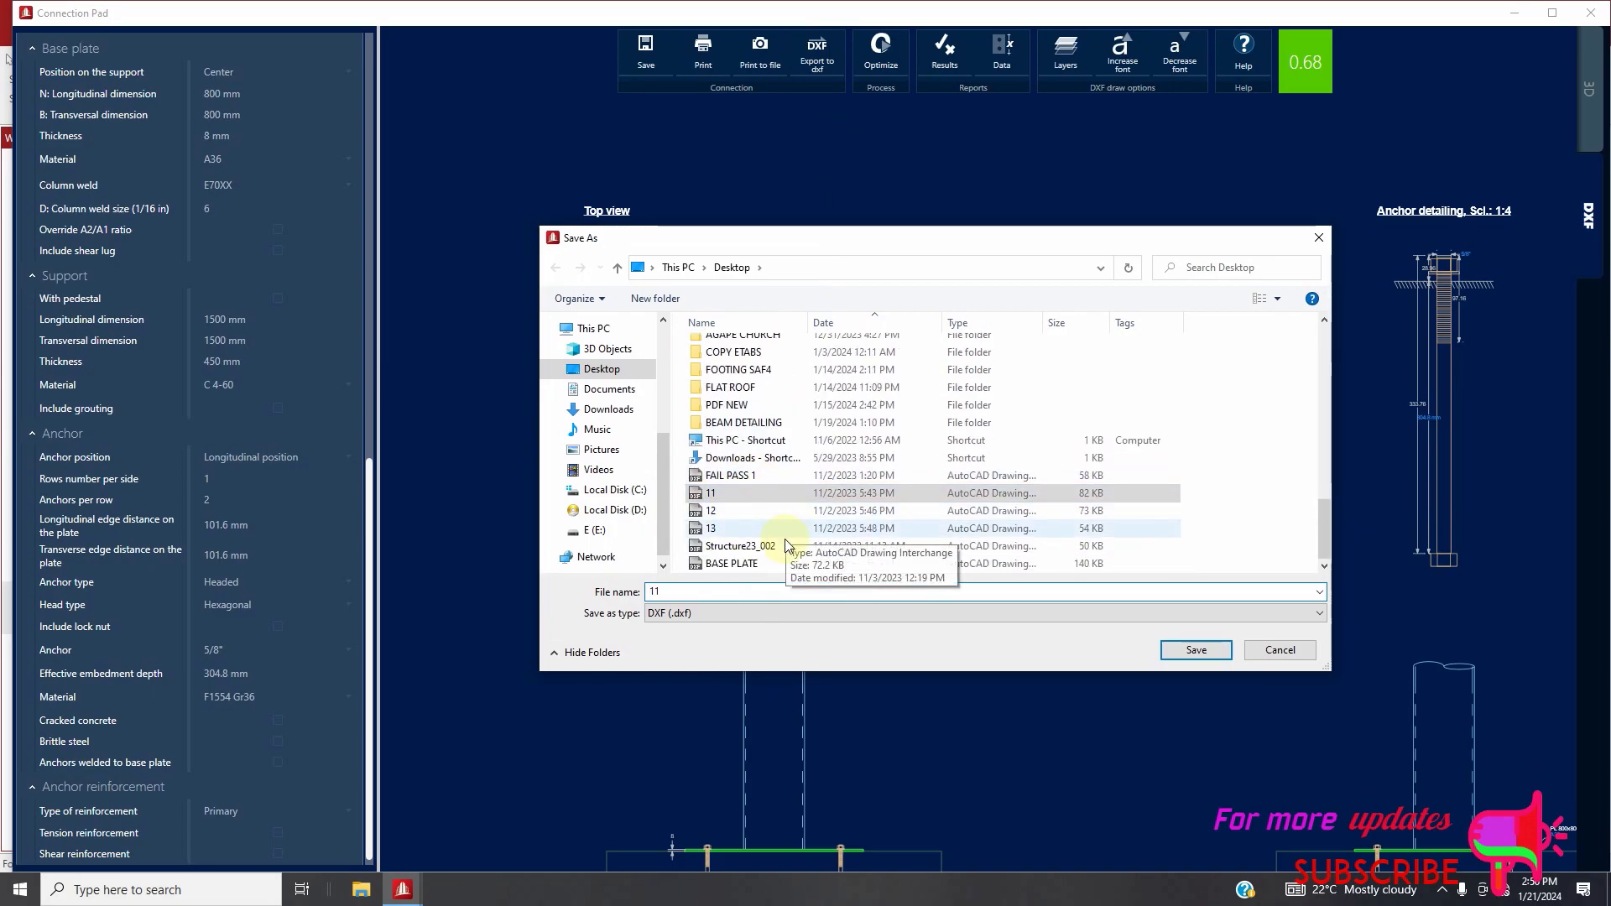
click(760, 564)
click(1196, 652)
click(965, 513)
Look over the connection drawing views and close the connection editor, saving the pending changes
scroll(748, 550, down, 3)
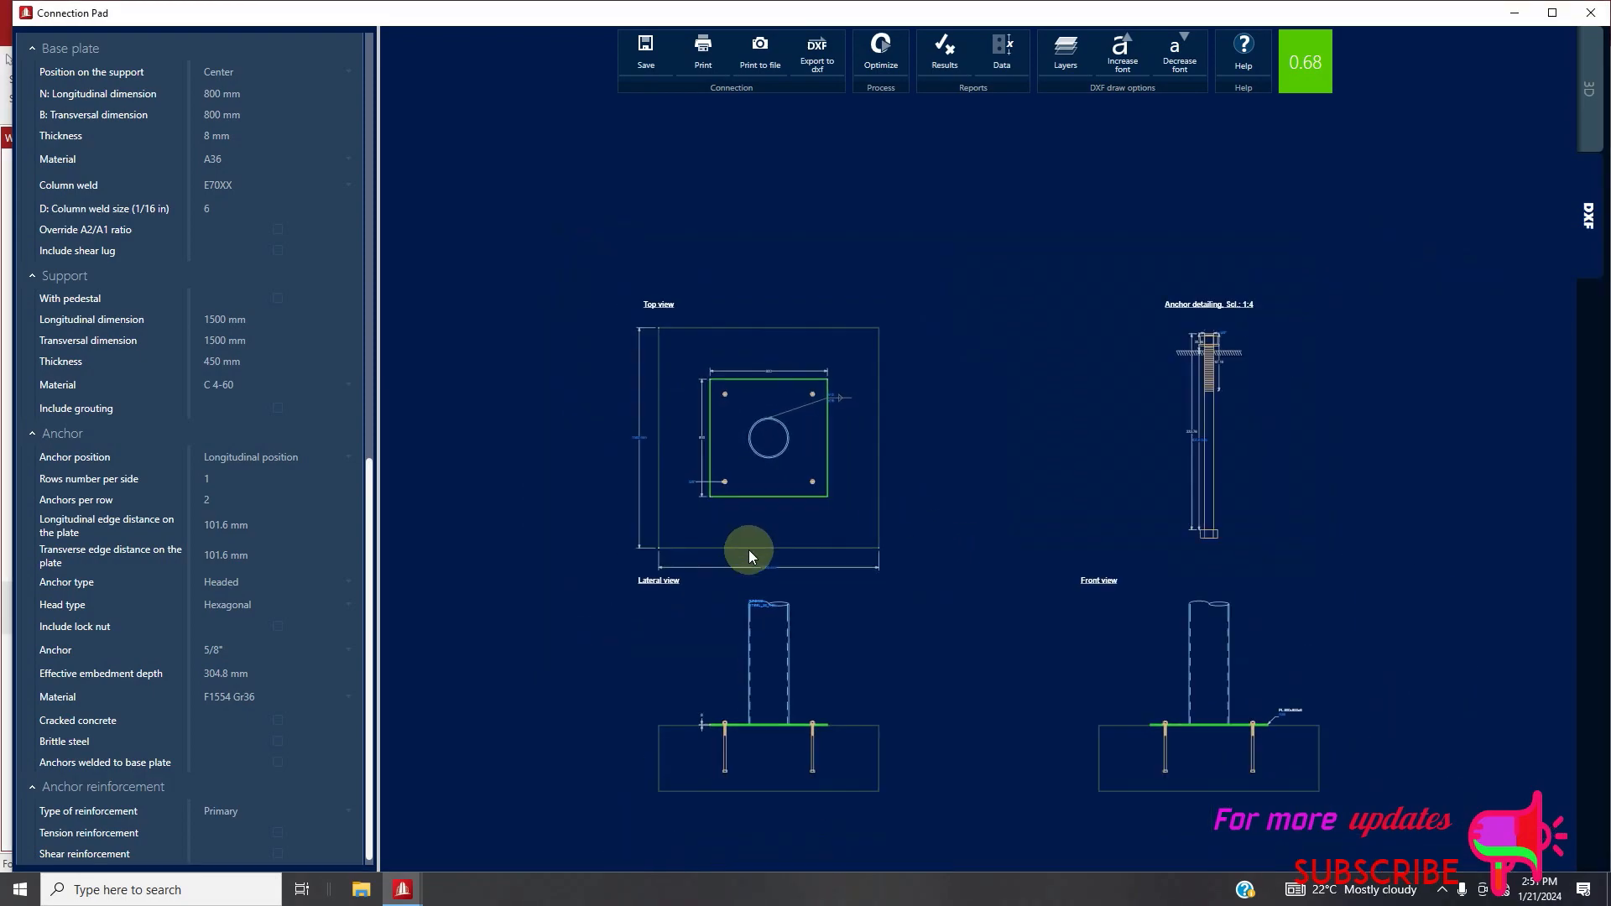
scroll(777, 718, up, 3)
scroll(645, 648, down, 5)
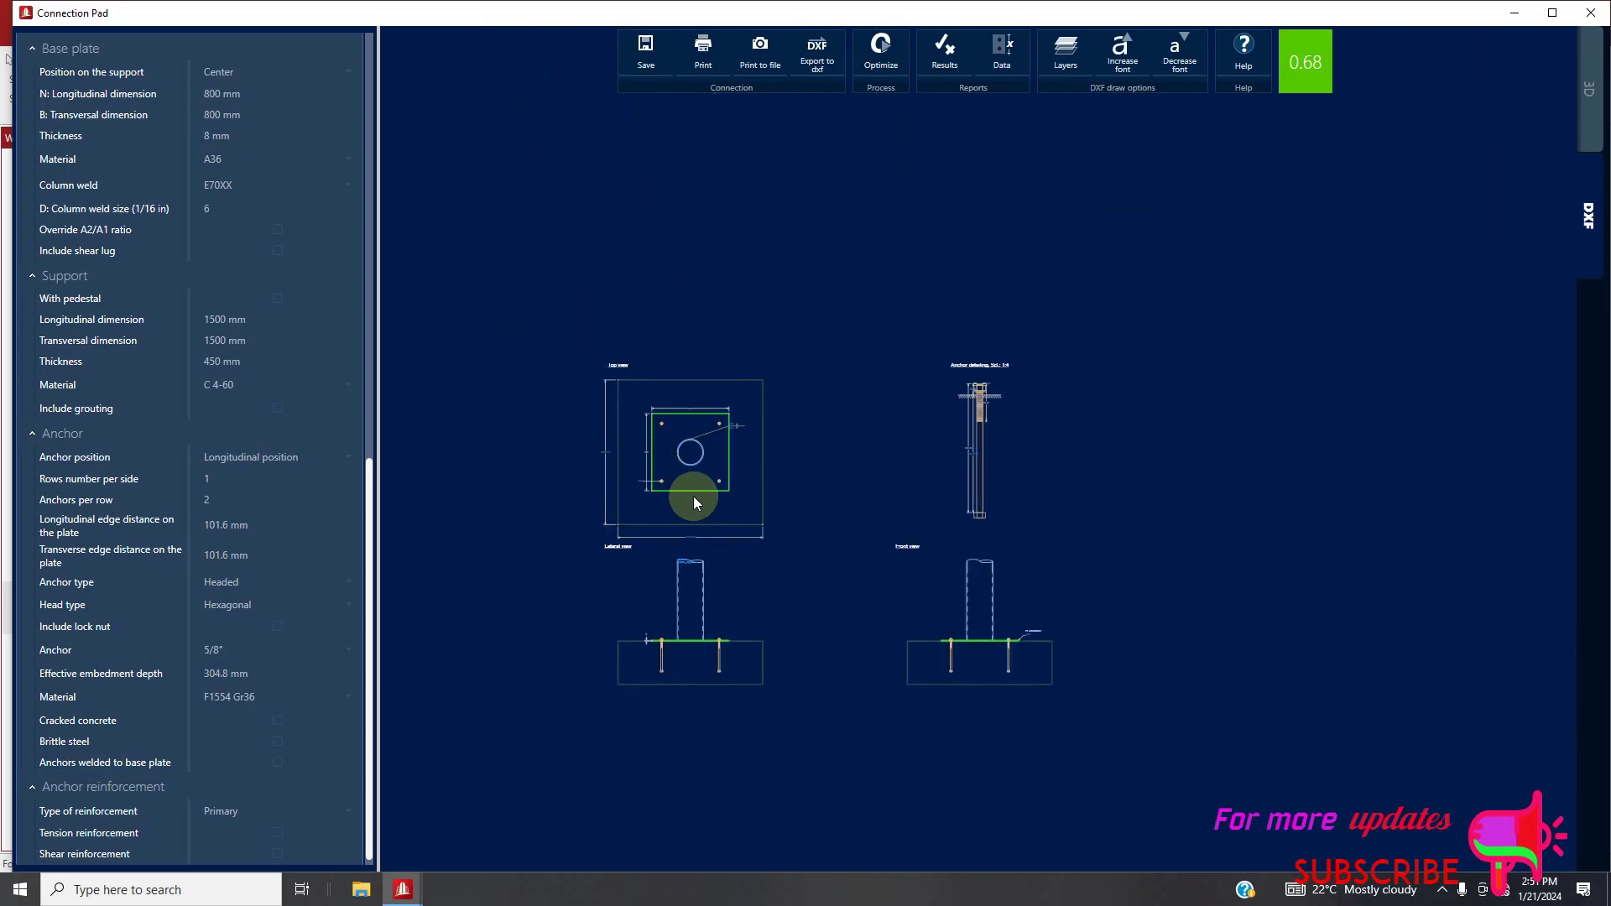
scroll(689, 540, up, 2)
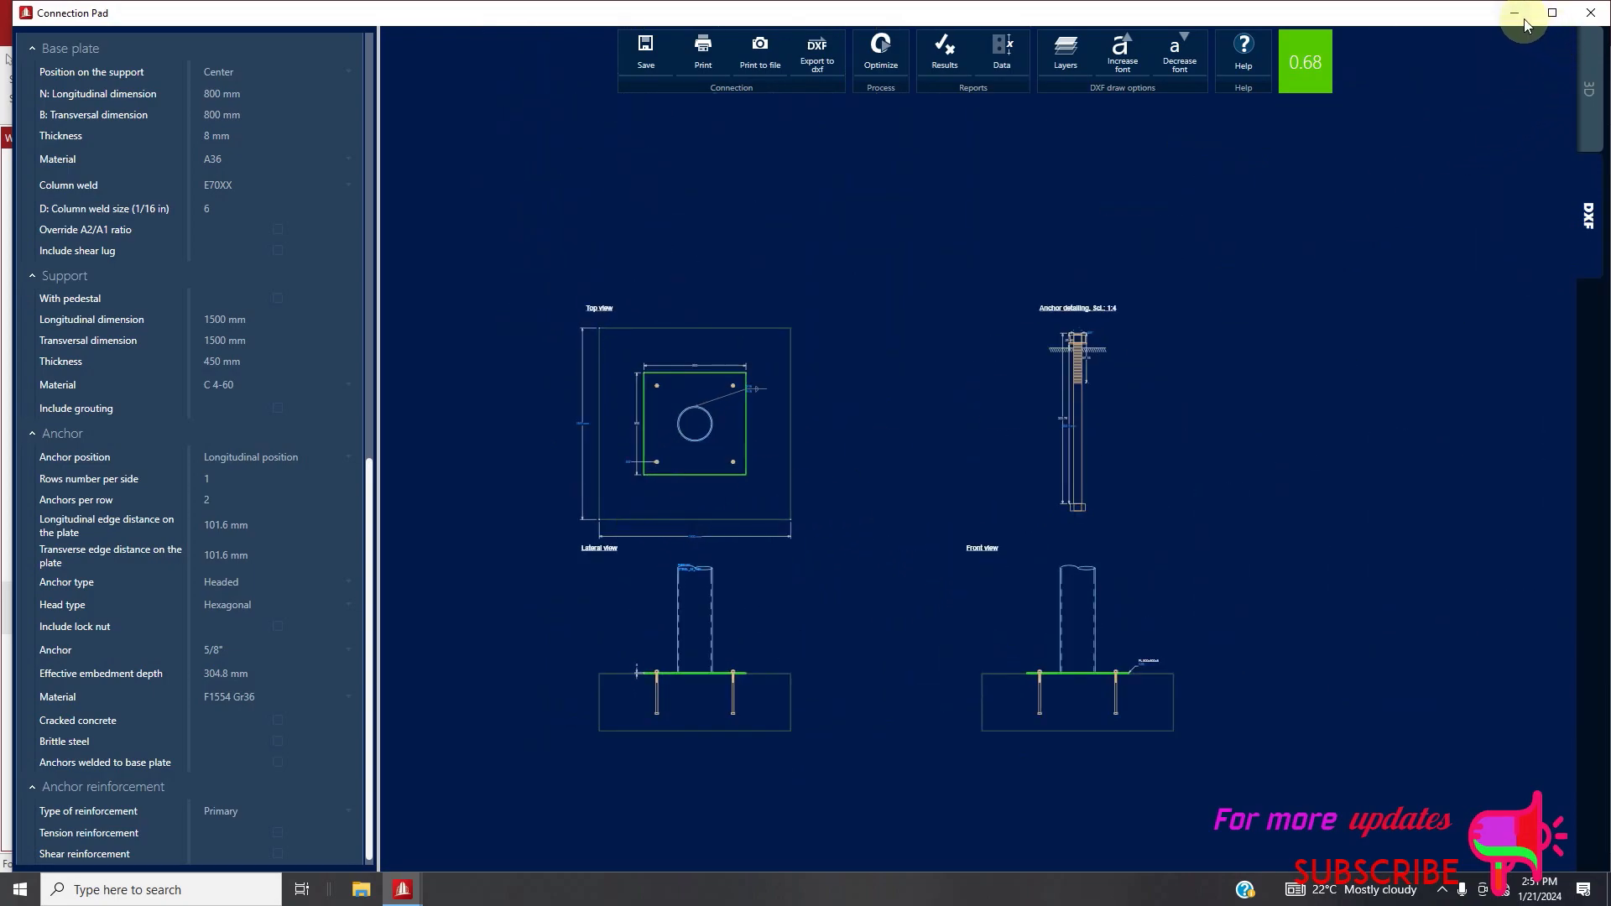
click(1593, 13)
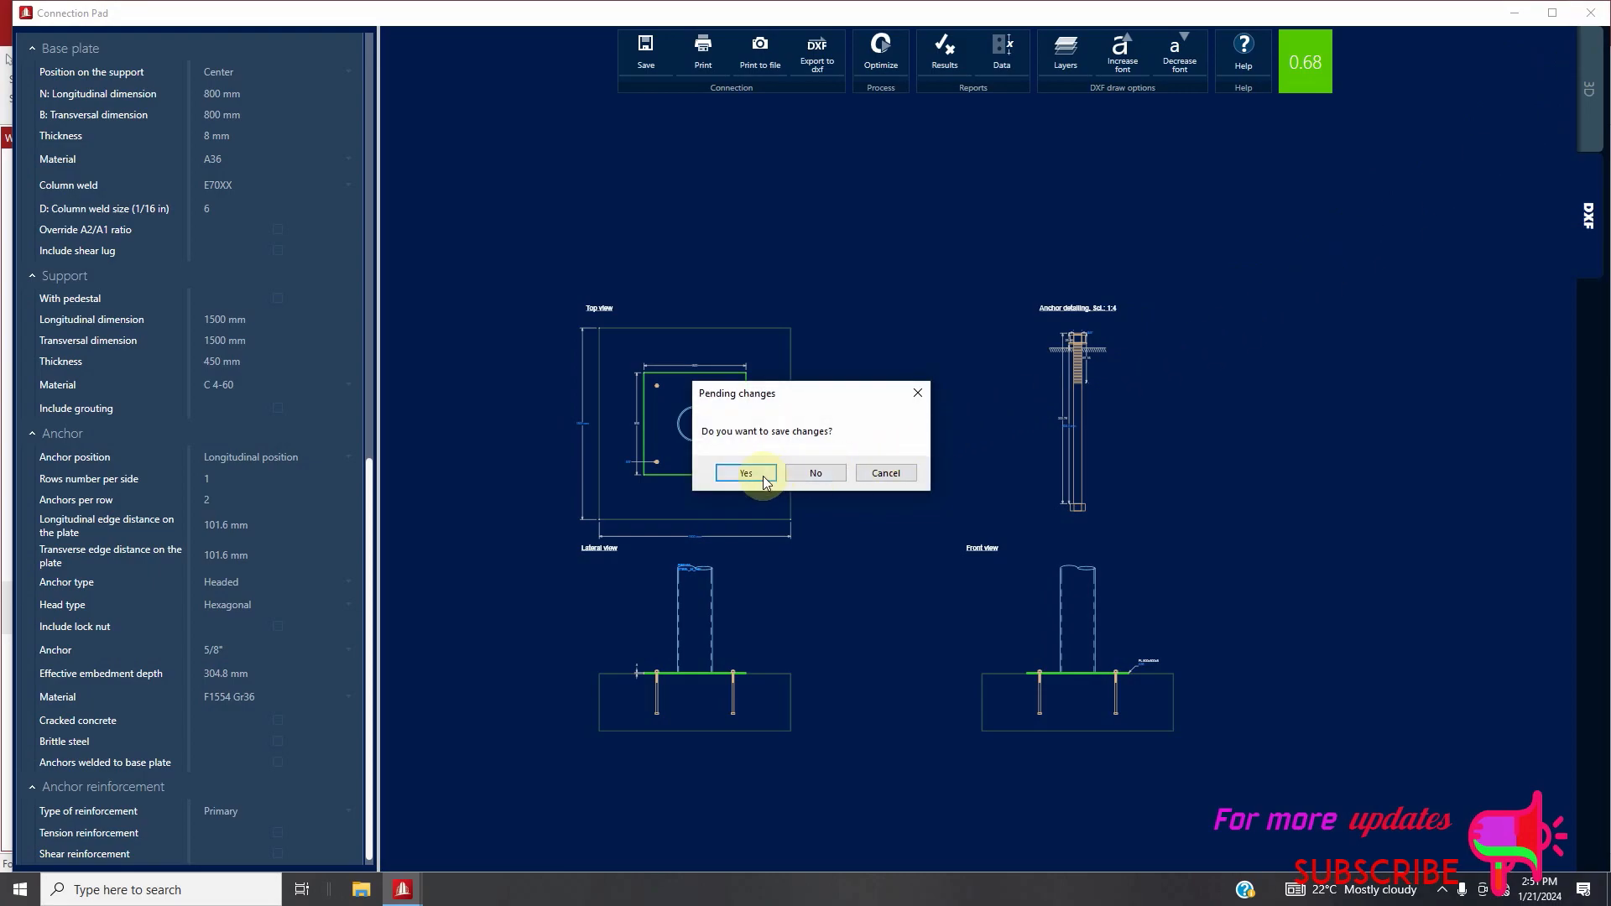
click(747, 472)
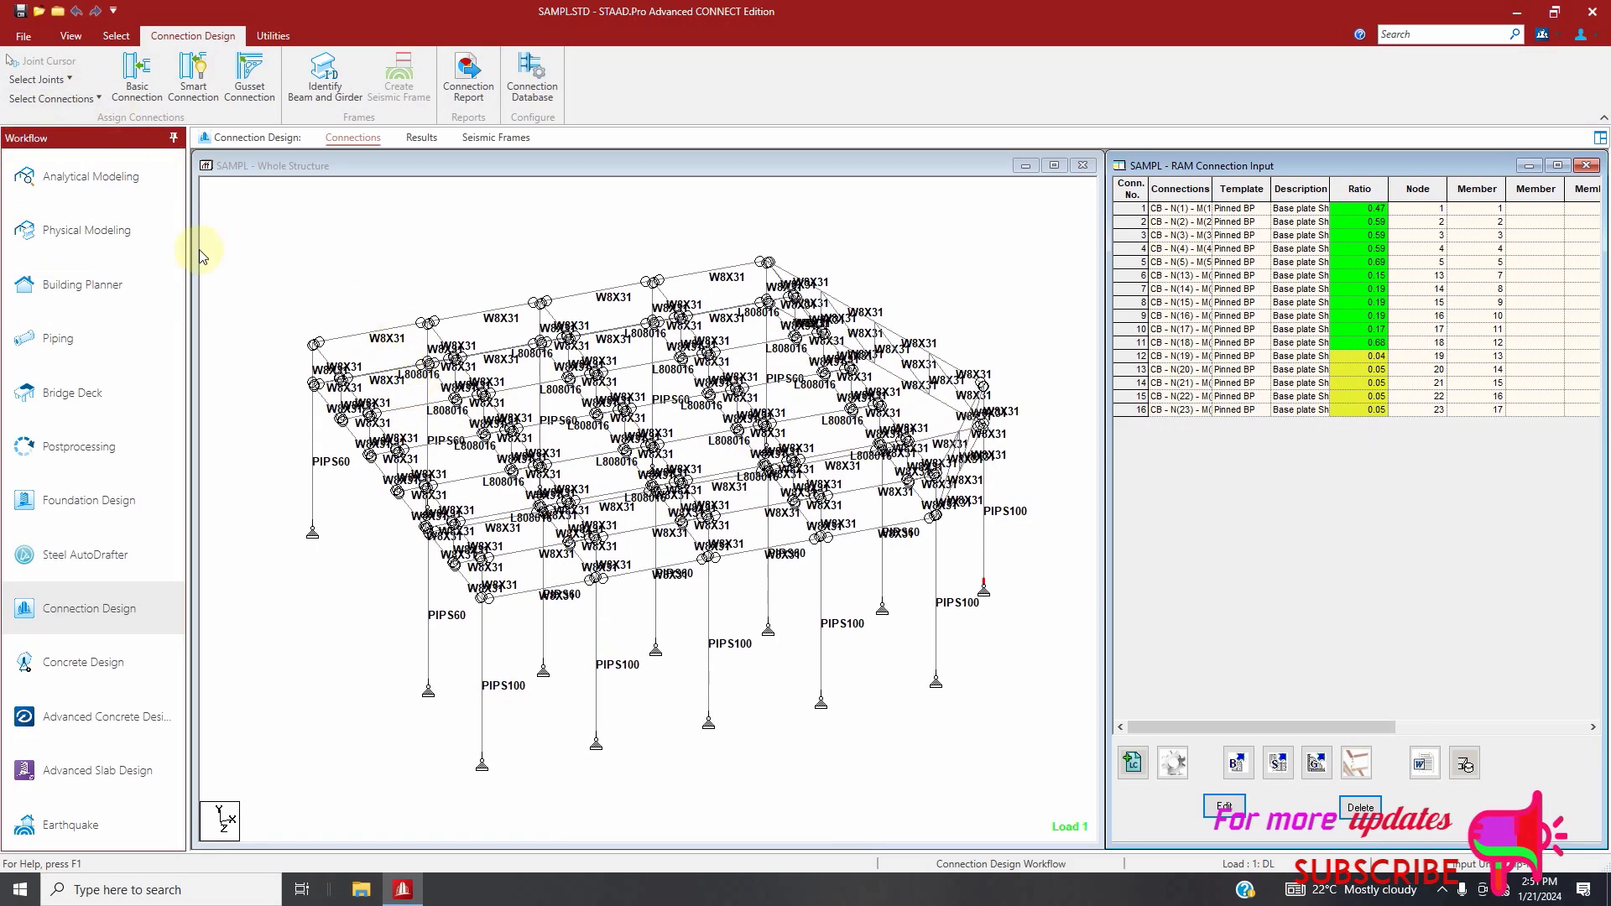
Assign Directly Welded BCF smart connections to all beam-column flange joints using the AISC 360-16 (LRFD) design code
click(68, 79)
click(459, 274)
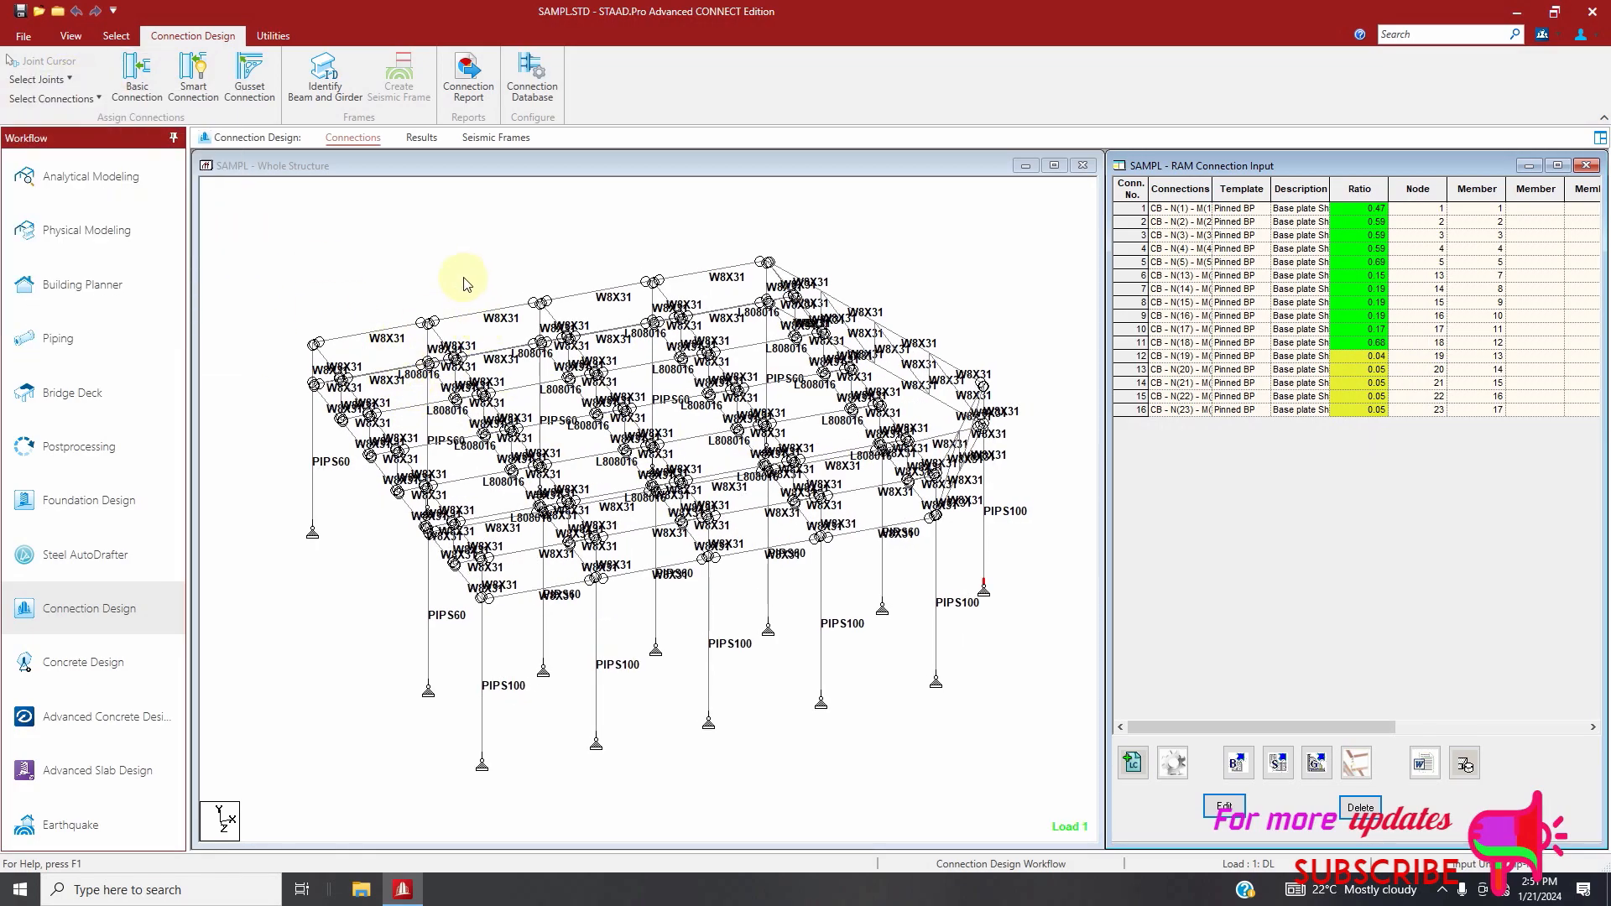
click(72, 81)
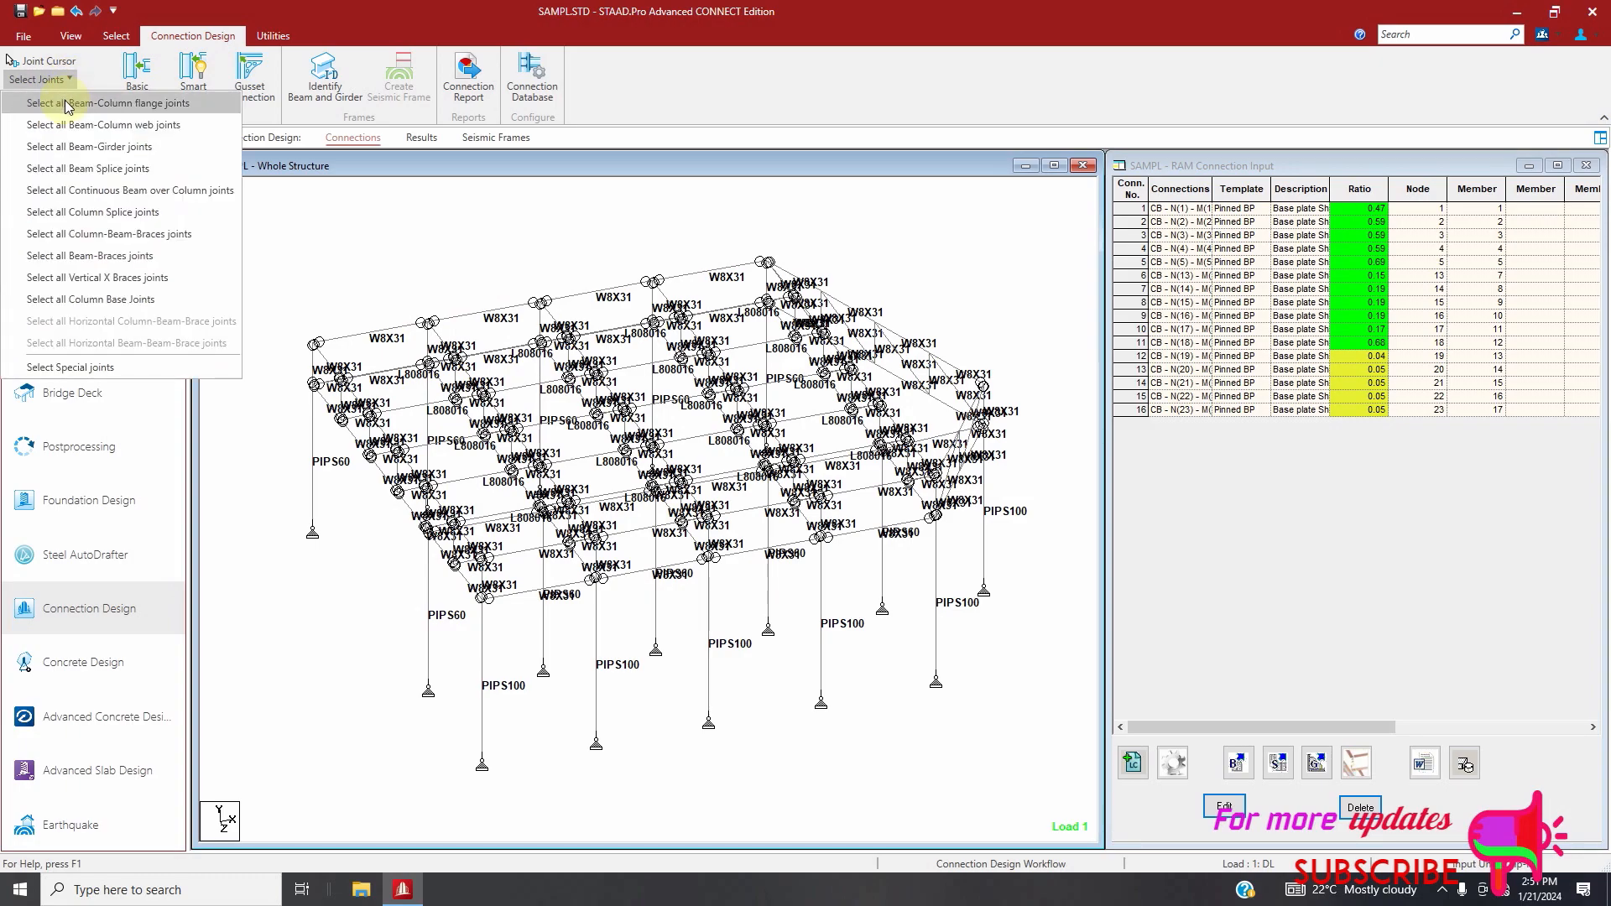
click(67, 105)
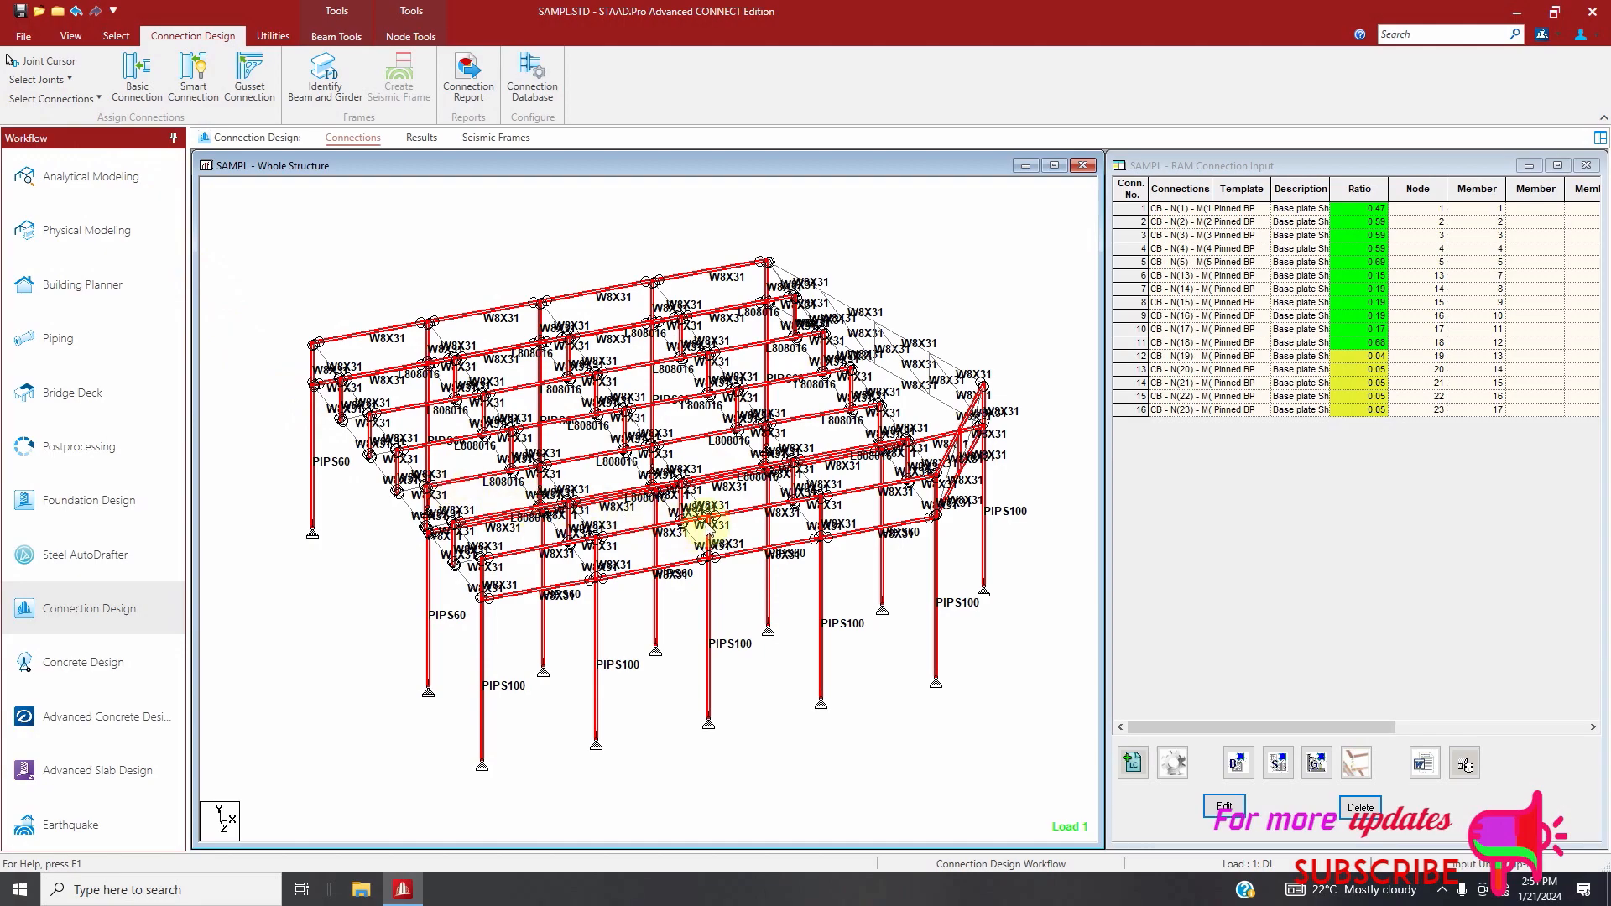
click(1280, 768)
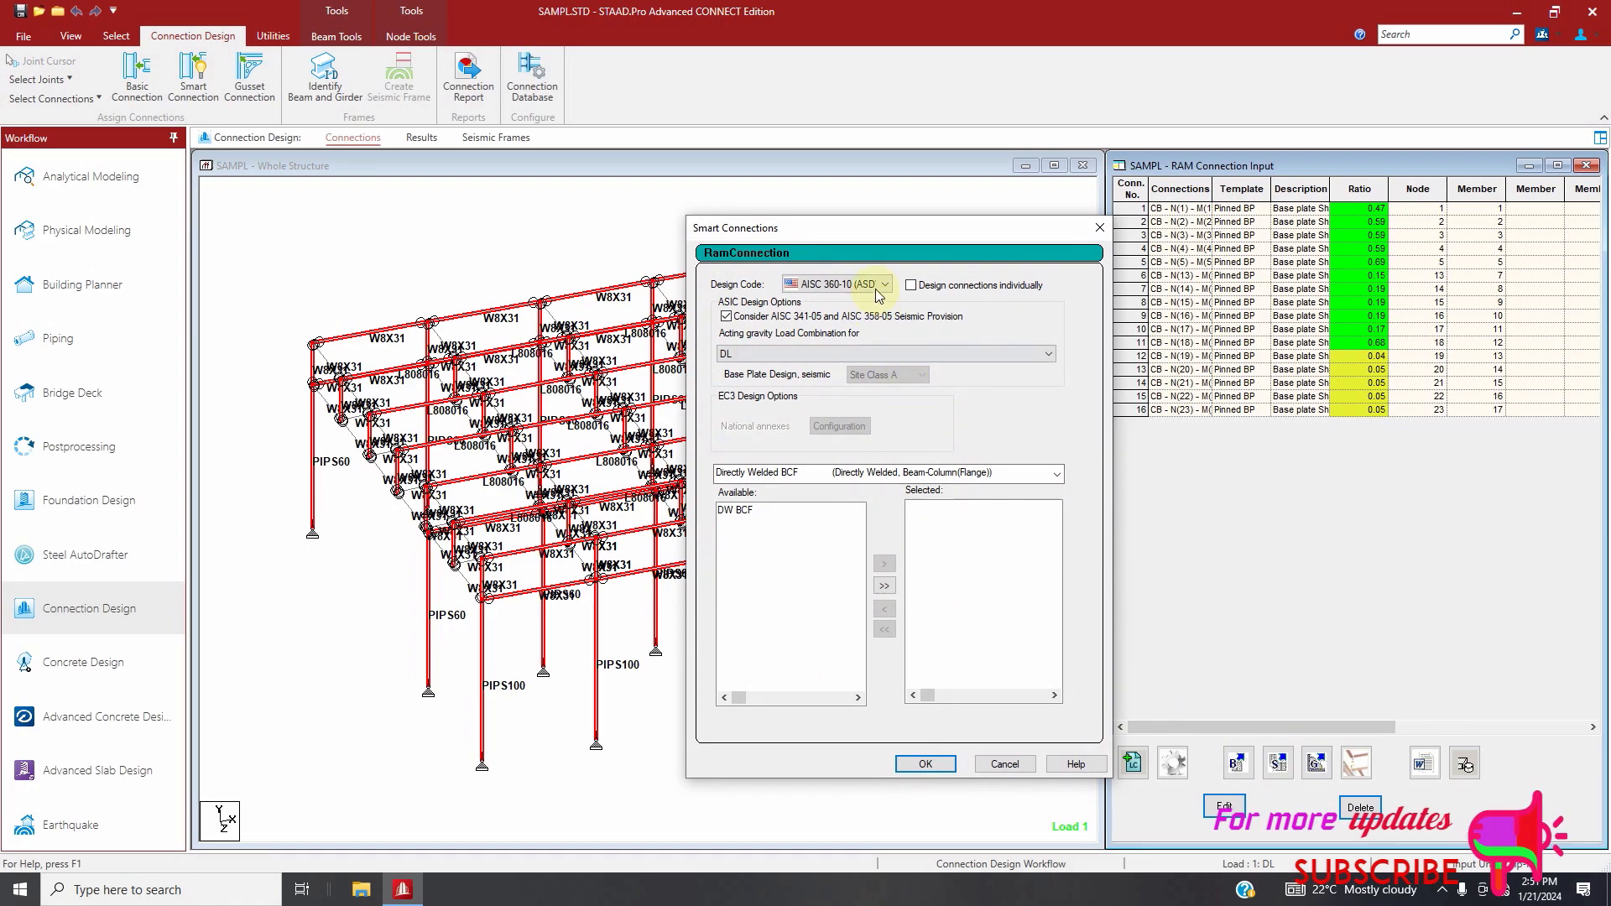
click(879, 285)
click(835, 325)
click(889, 474)
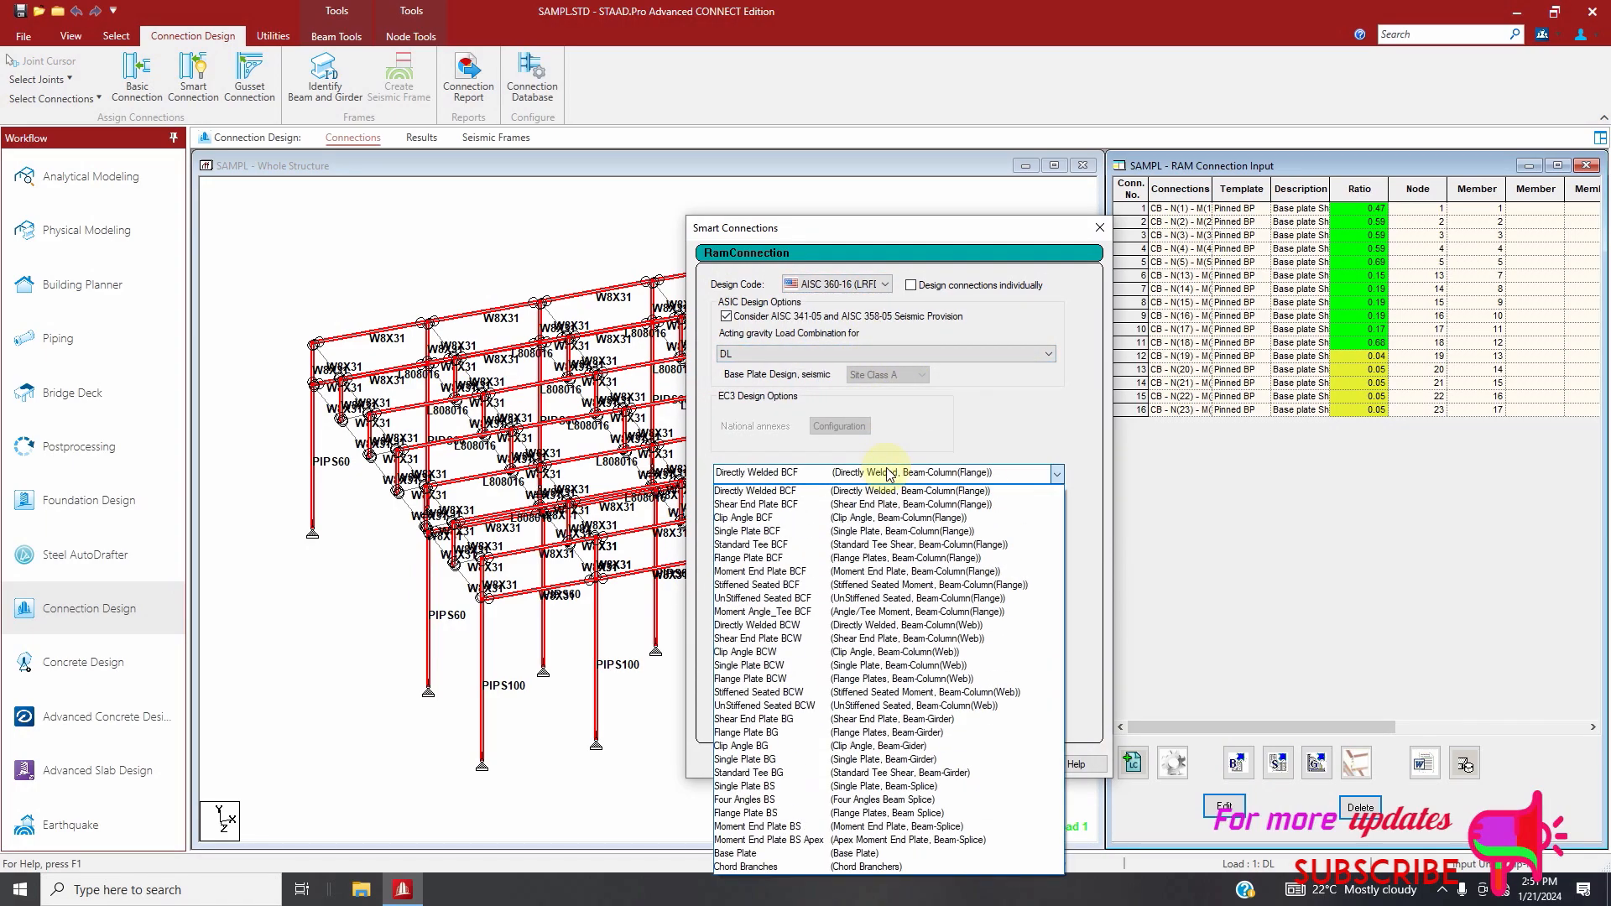
click(791, 494)
click(884, 585)
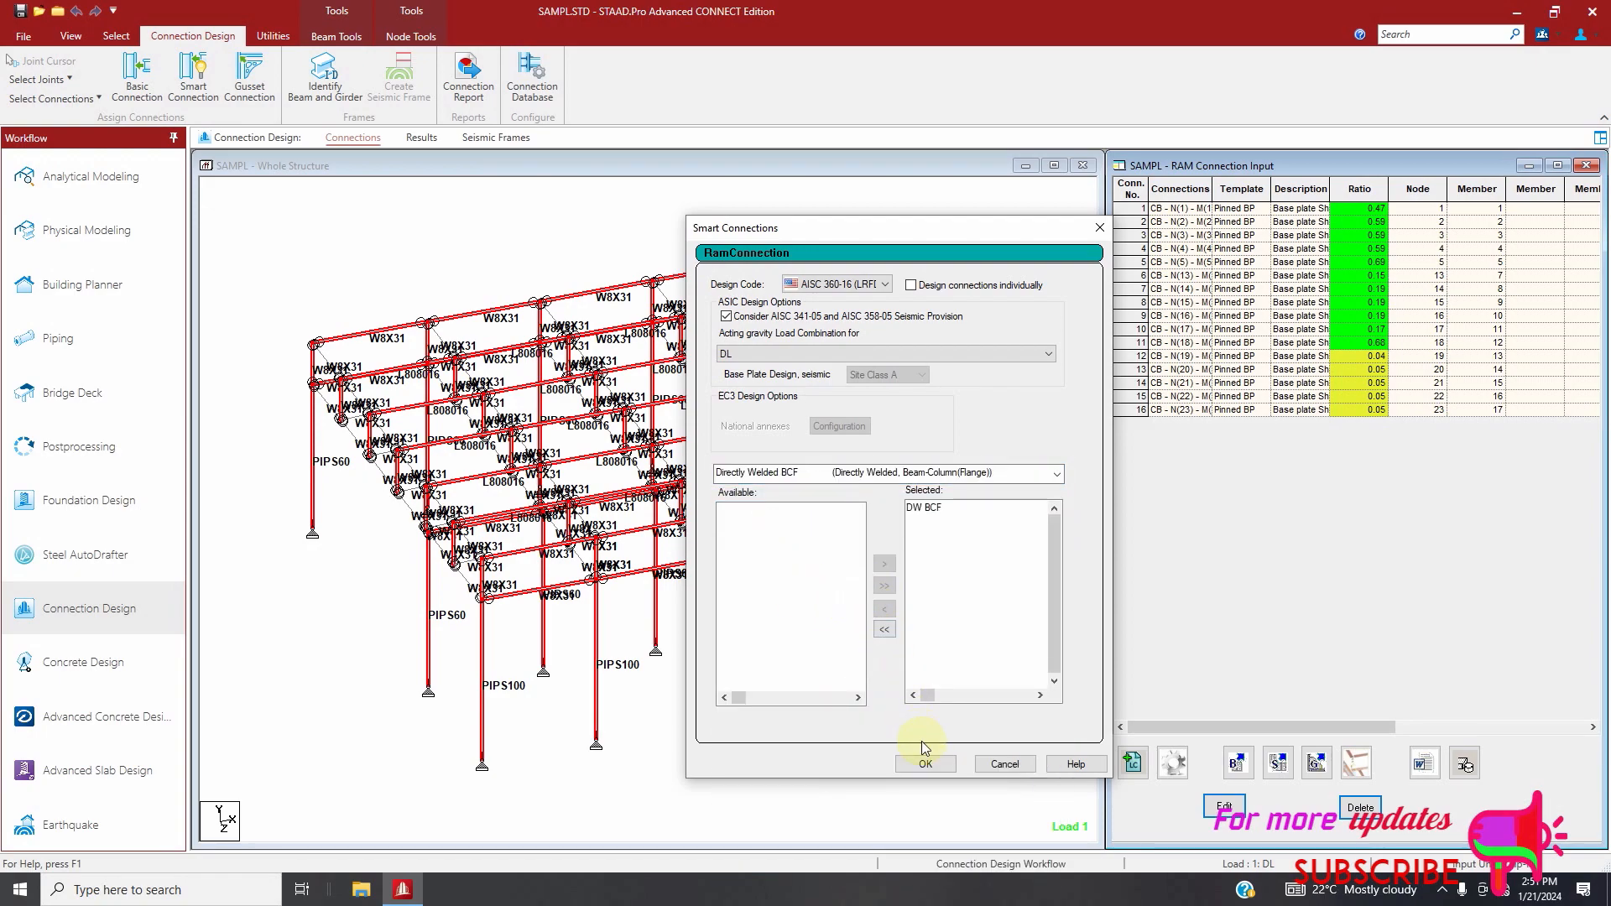
click(926, 765)
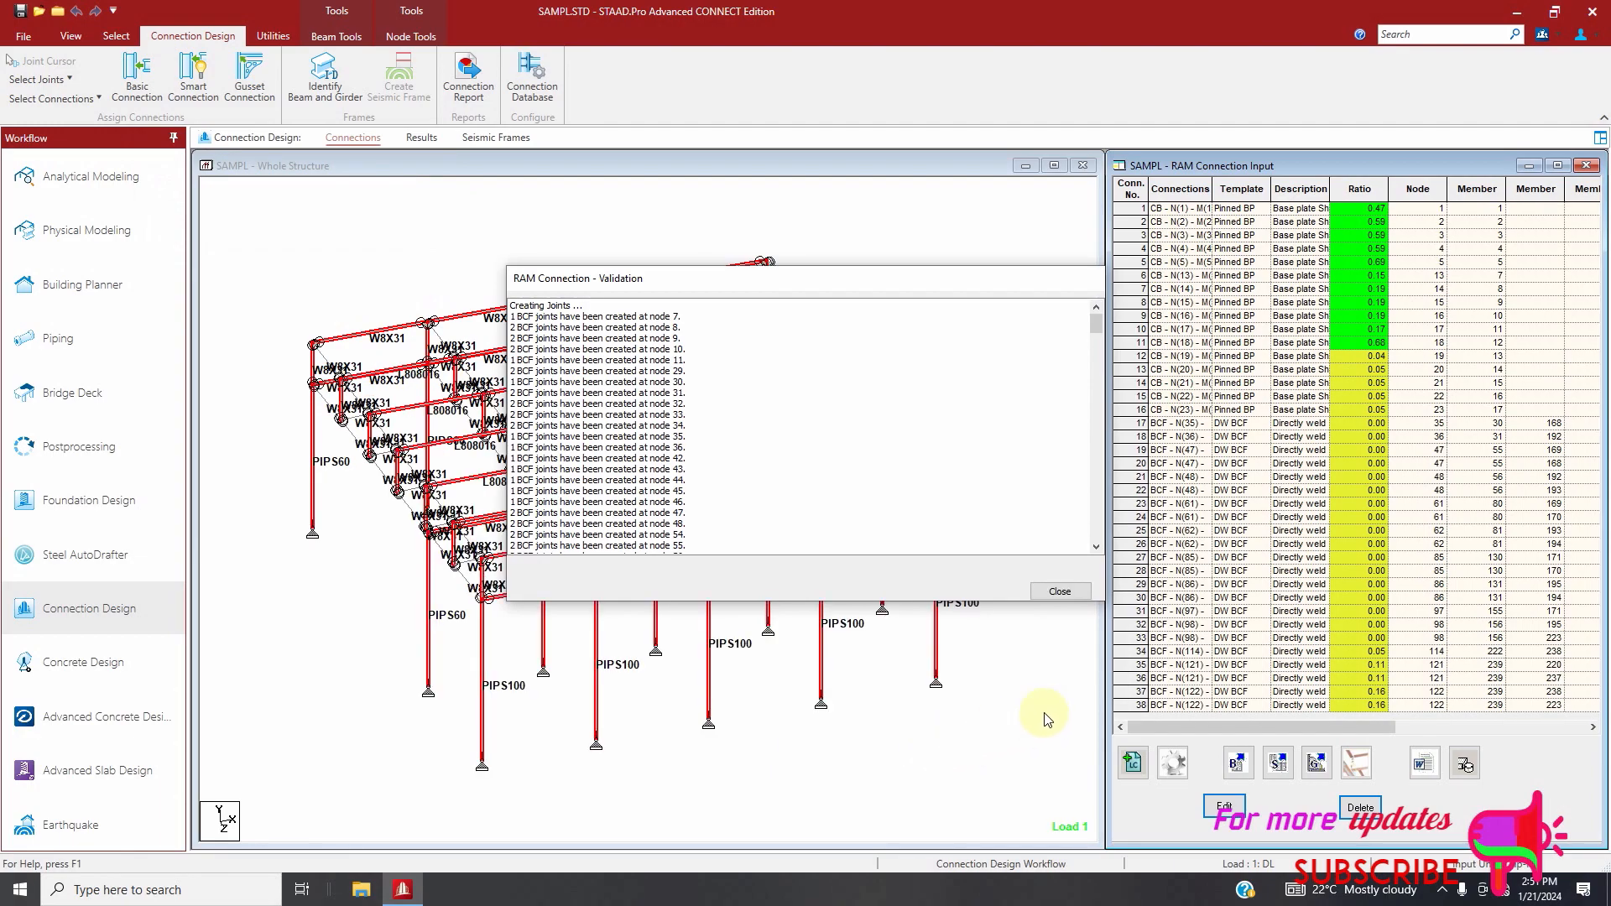
click(1064, 592)
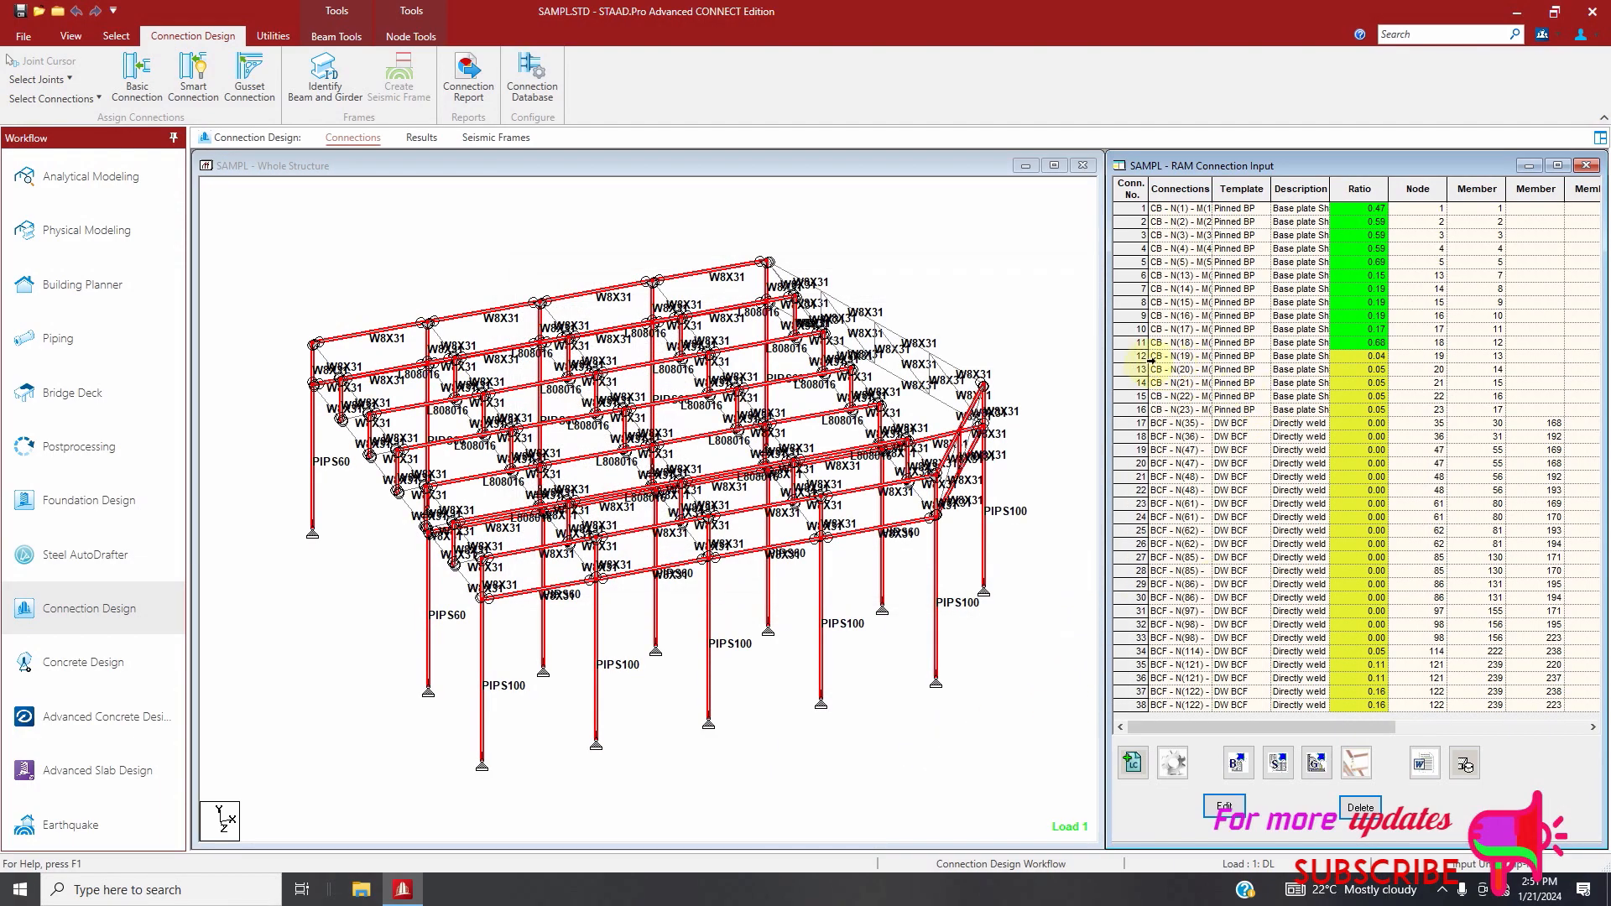
Delete connections 12 through 38 from the RAM connection list, confirming the deletion
drag(1141, 356, 1236, 751)
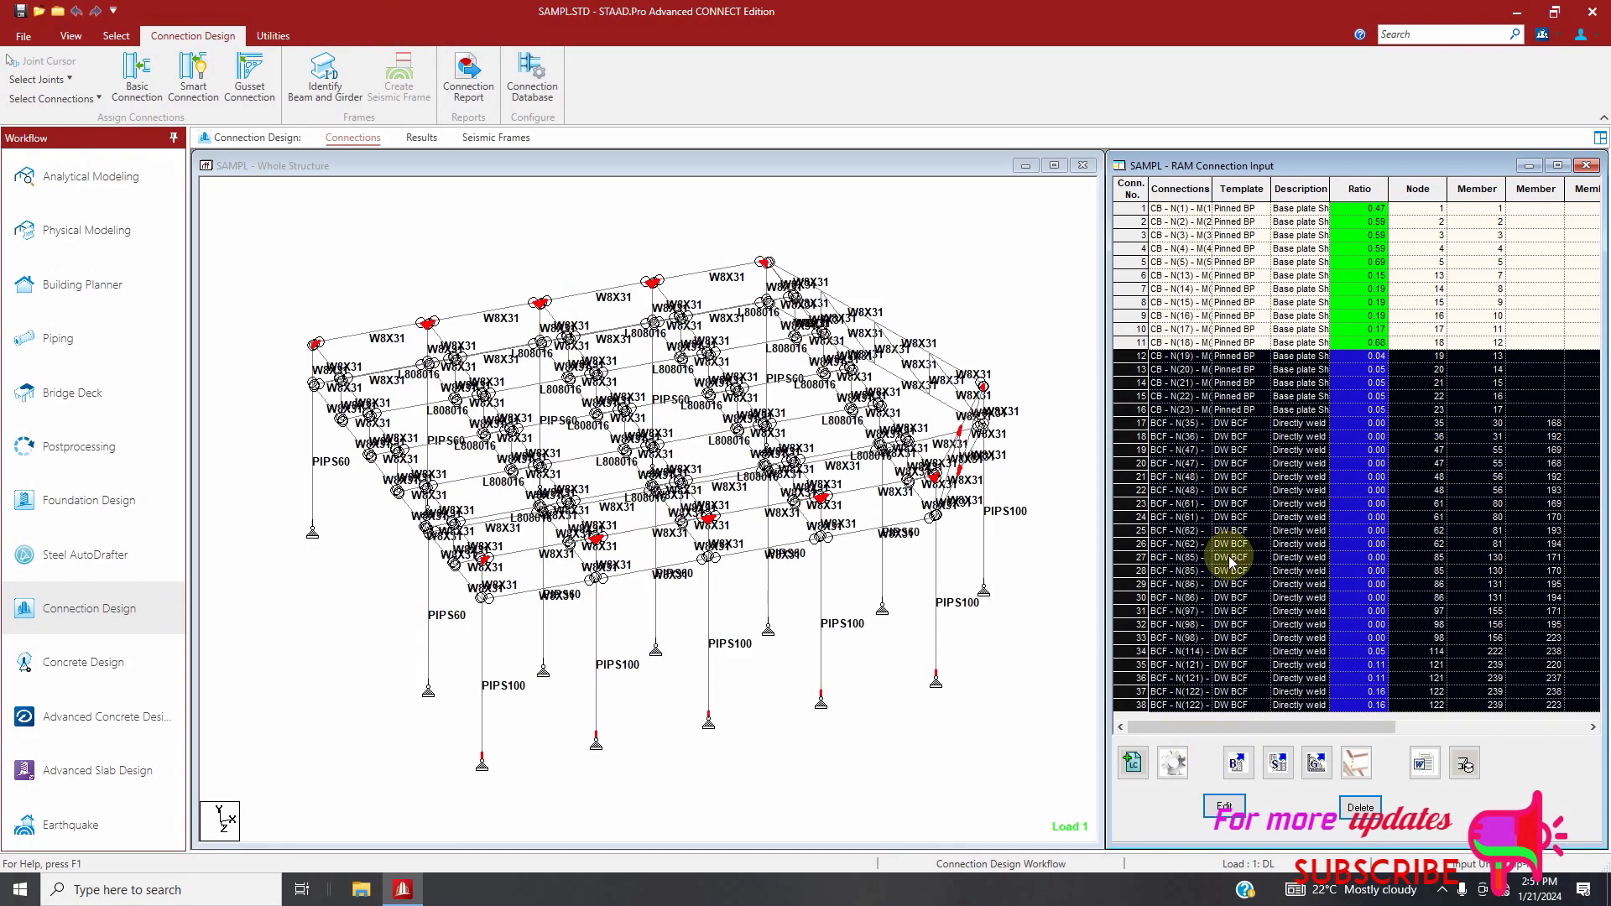
click(1360, 808)
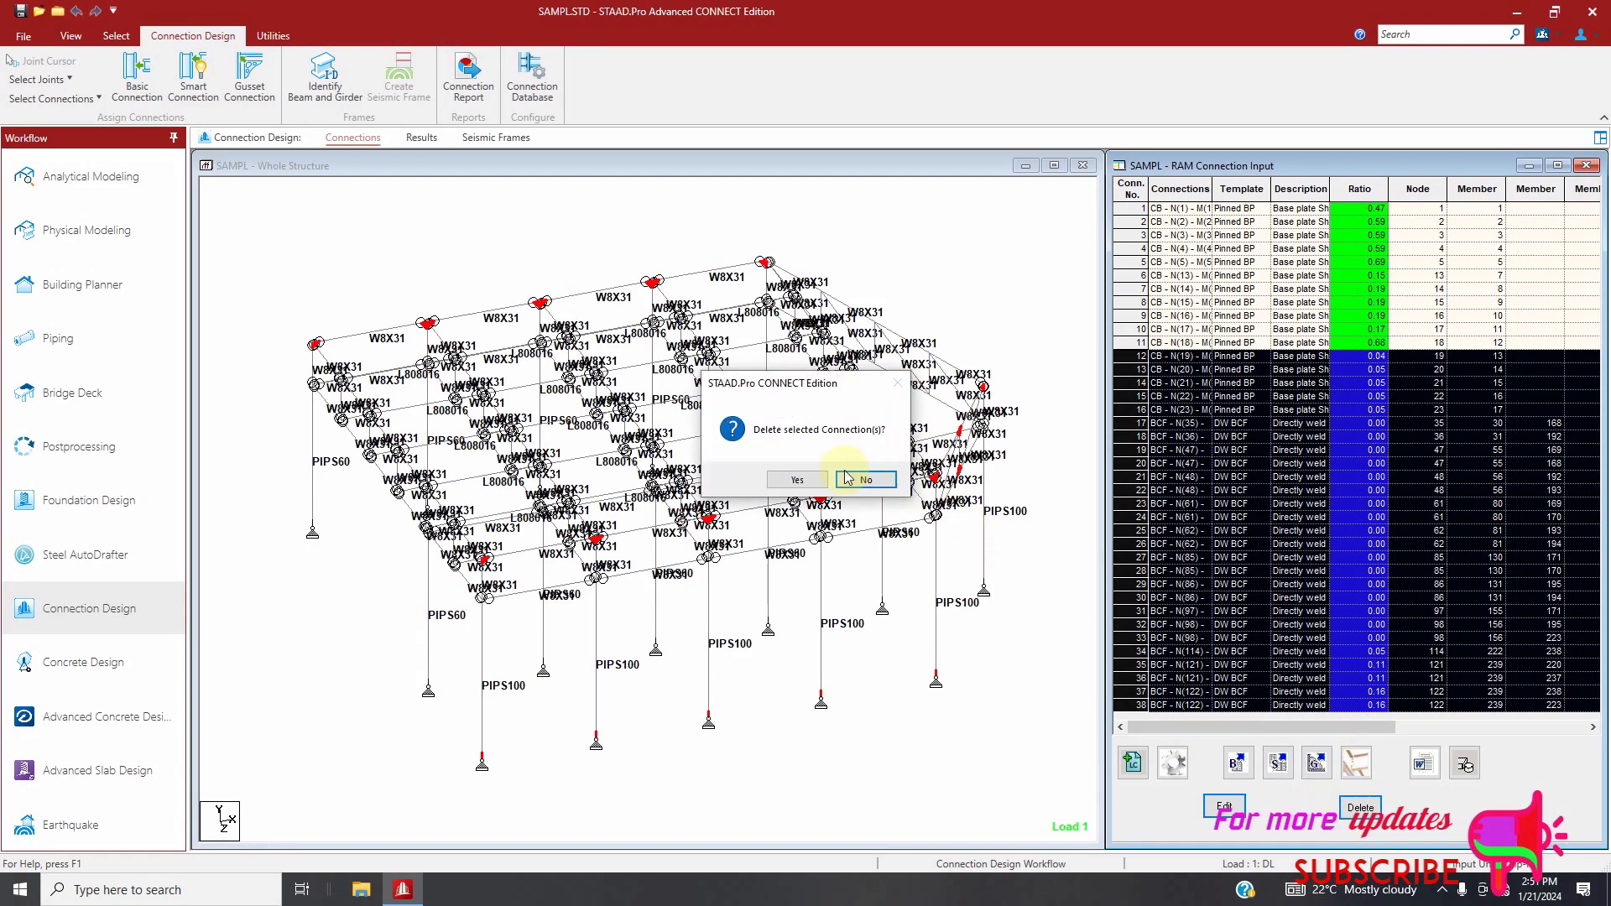
click(806, 479)
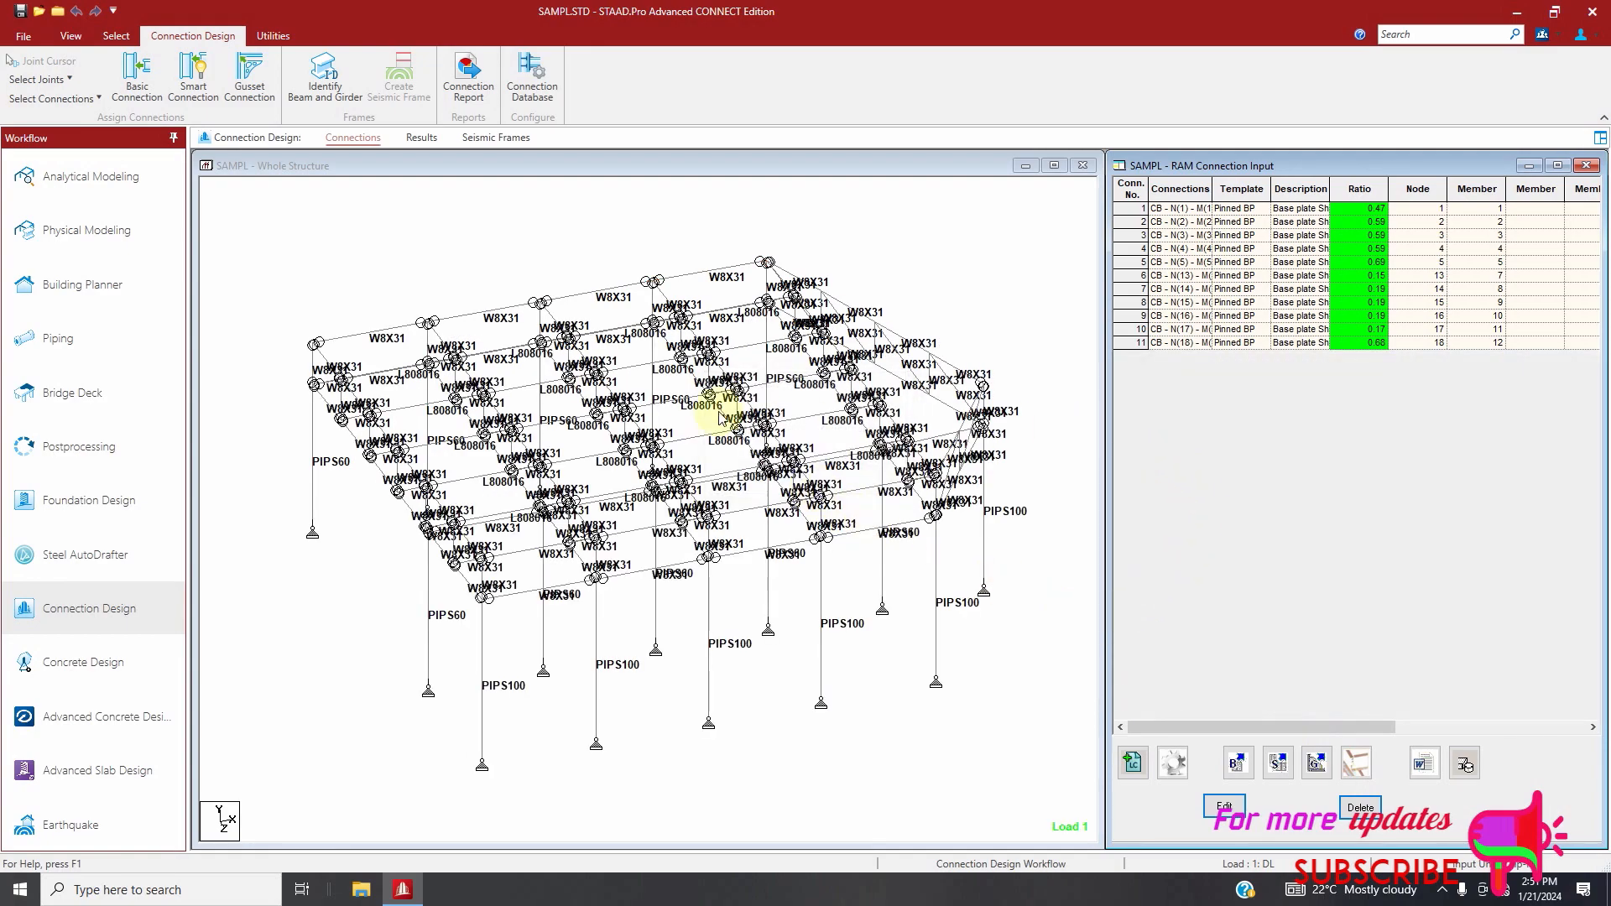
Assign Single Plate BCF smart connections to all beam-column flange joints using the AISC 360-16 (LRFD) design code
click(490, 224)
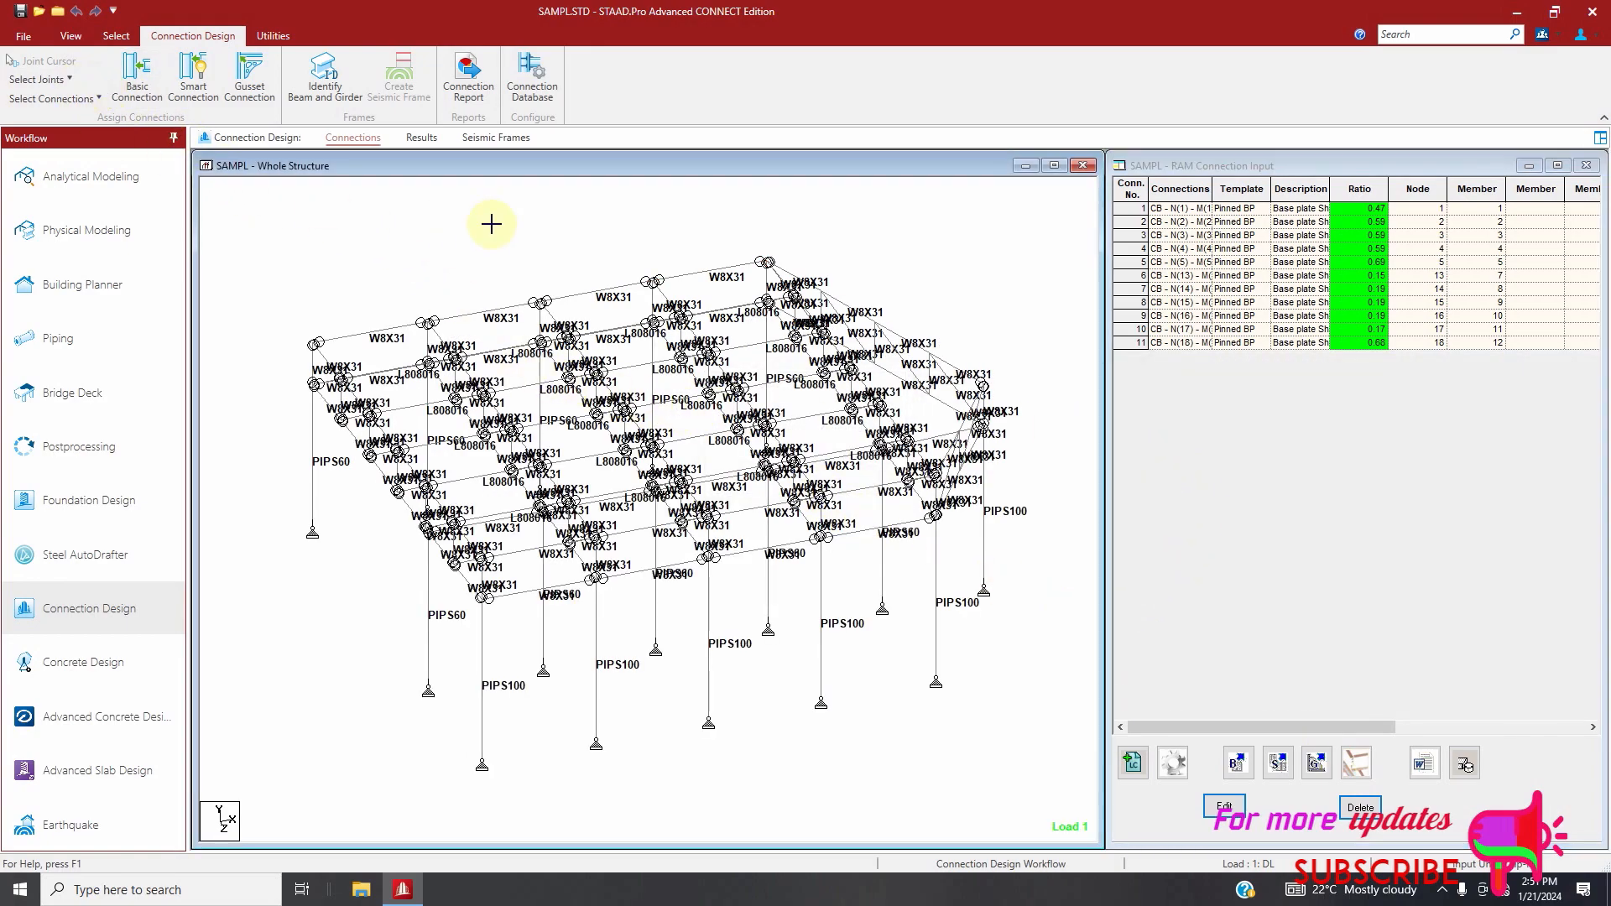
click(51, 79)
click(94, 104)
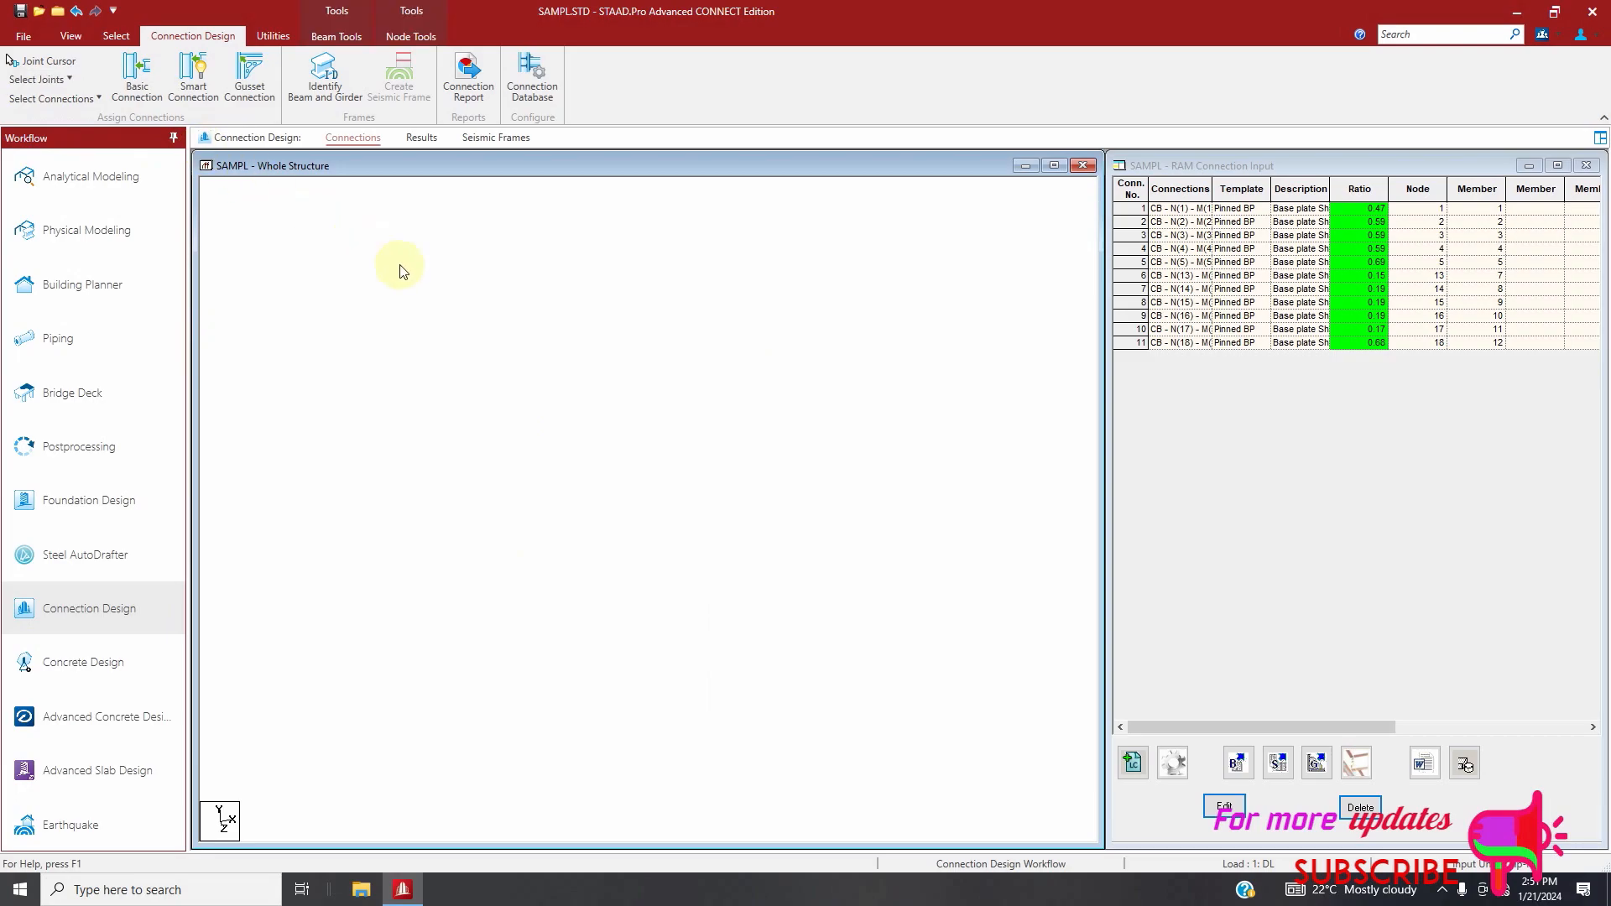
click(193, 80)
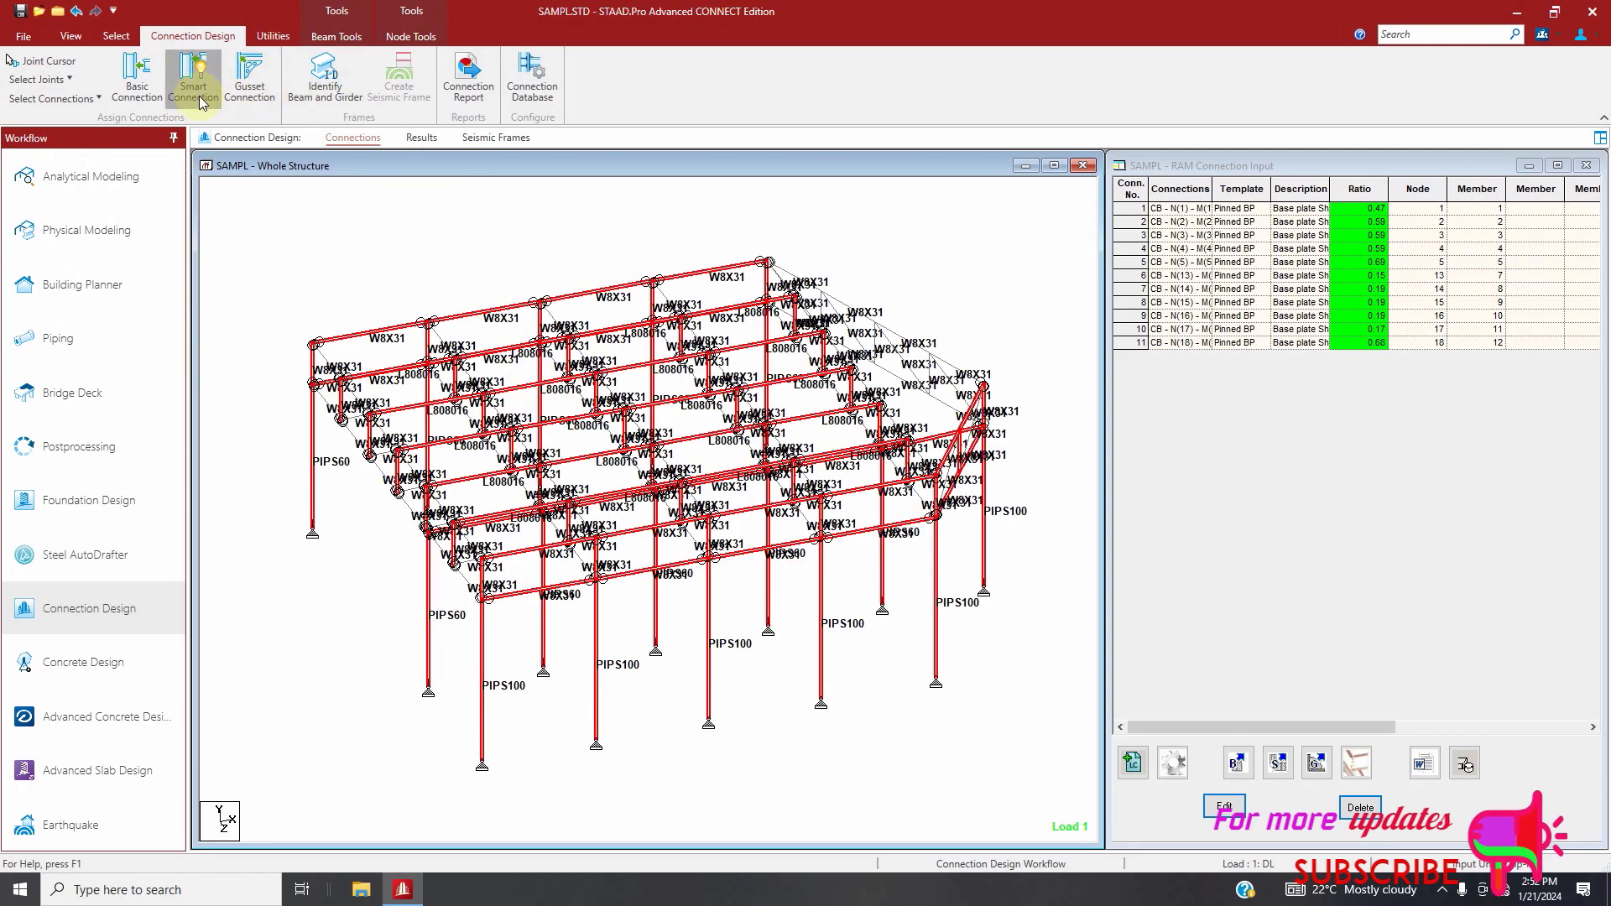
click(884, 284)
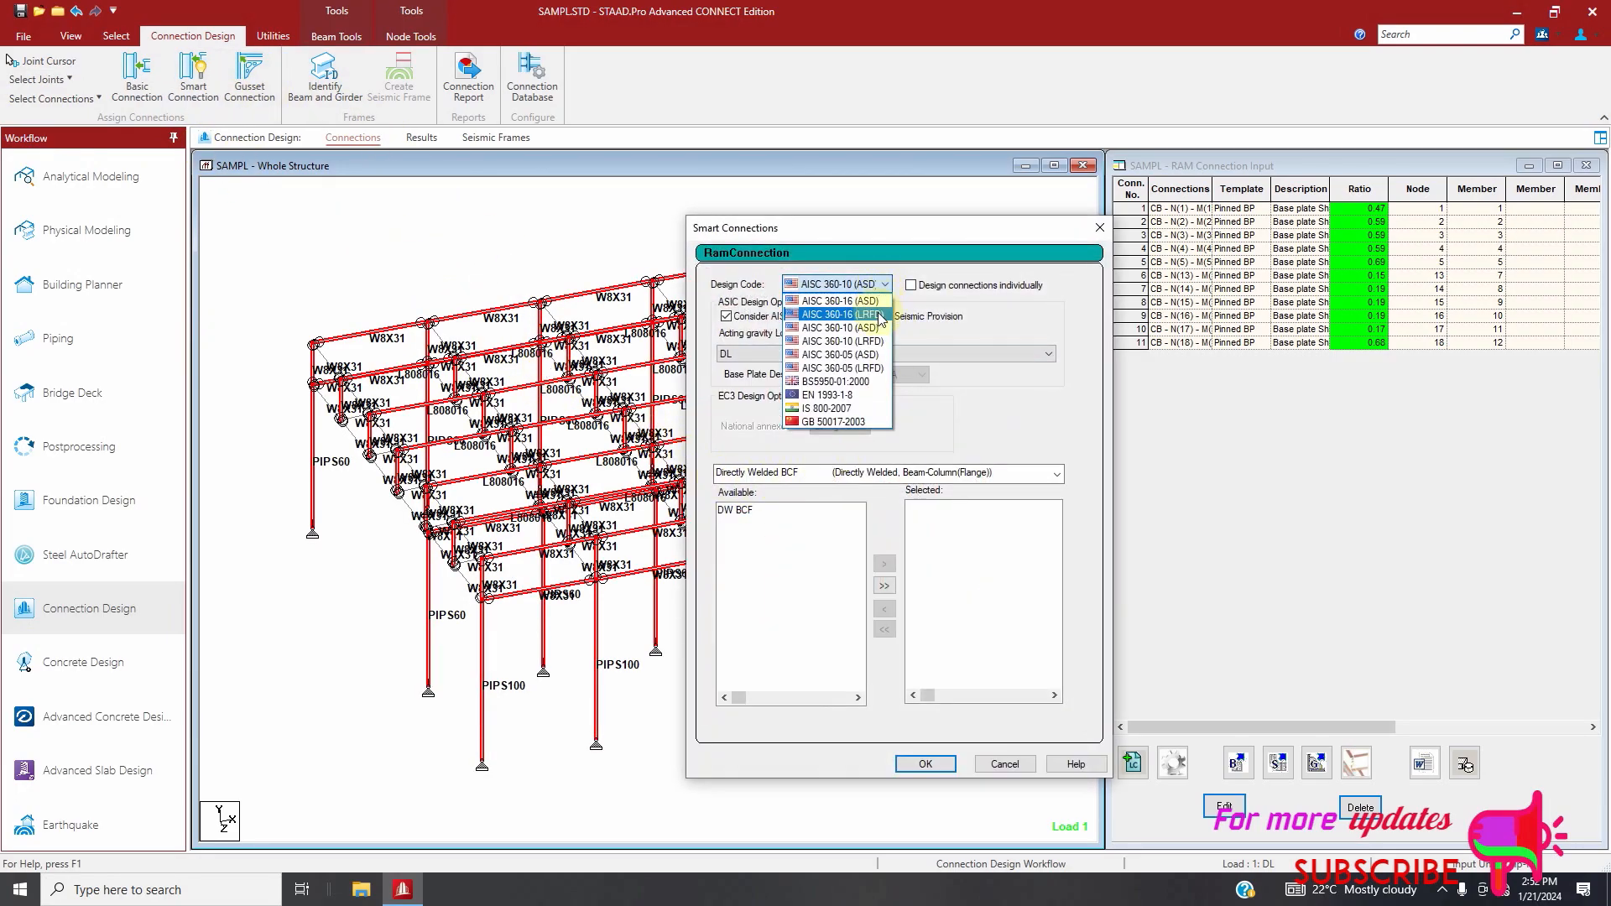
click(831, 351)
click(898, 476)
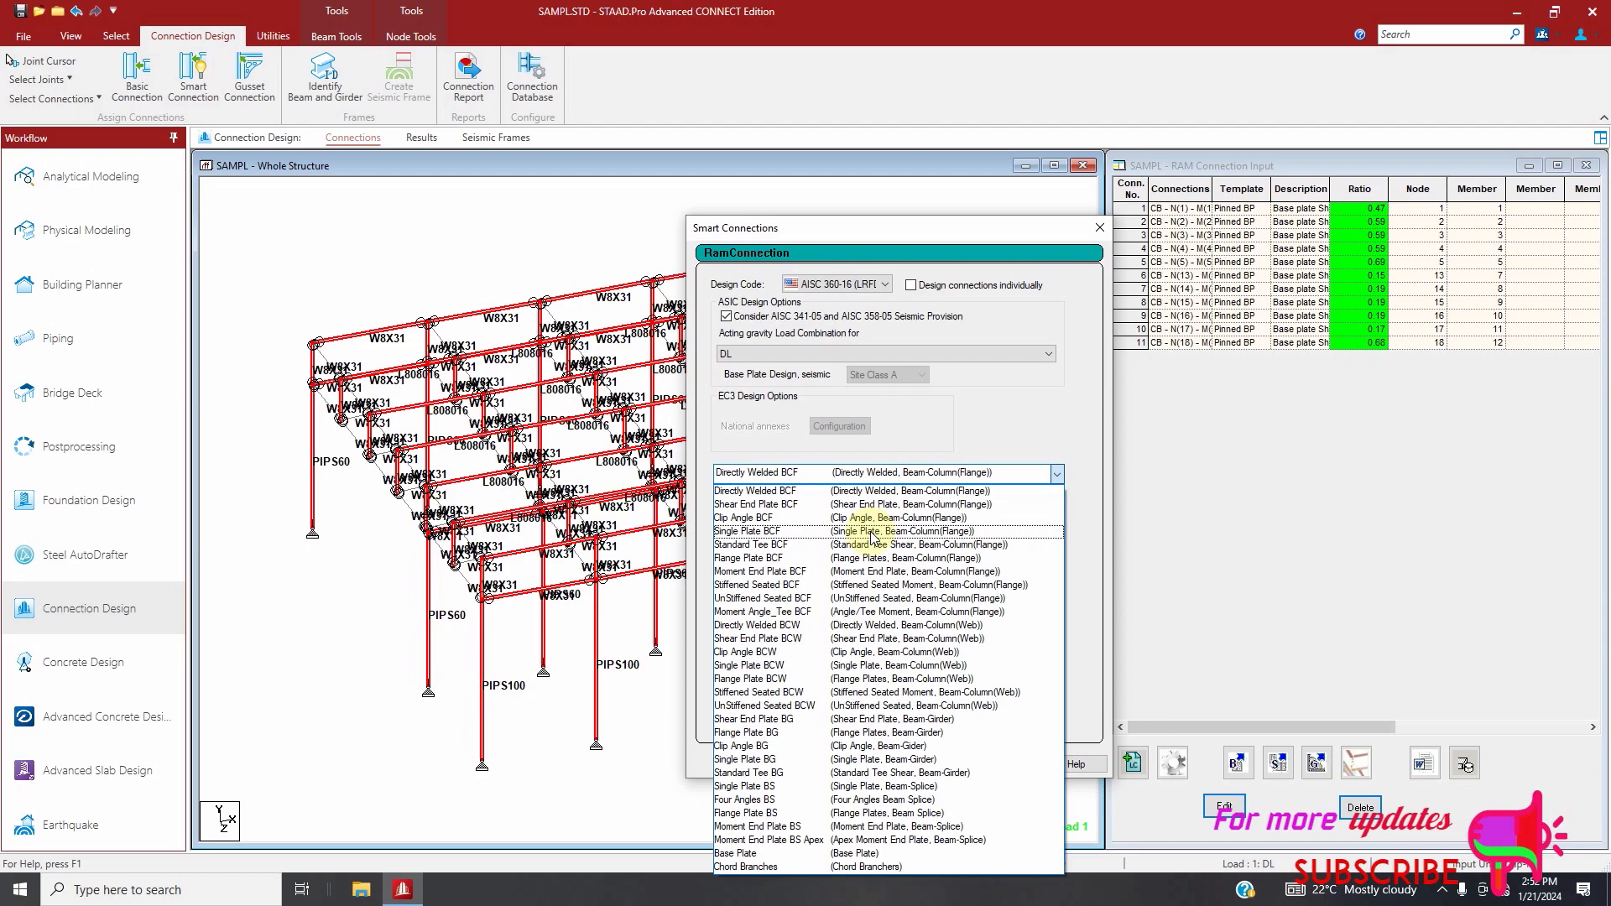
click(873, 534)
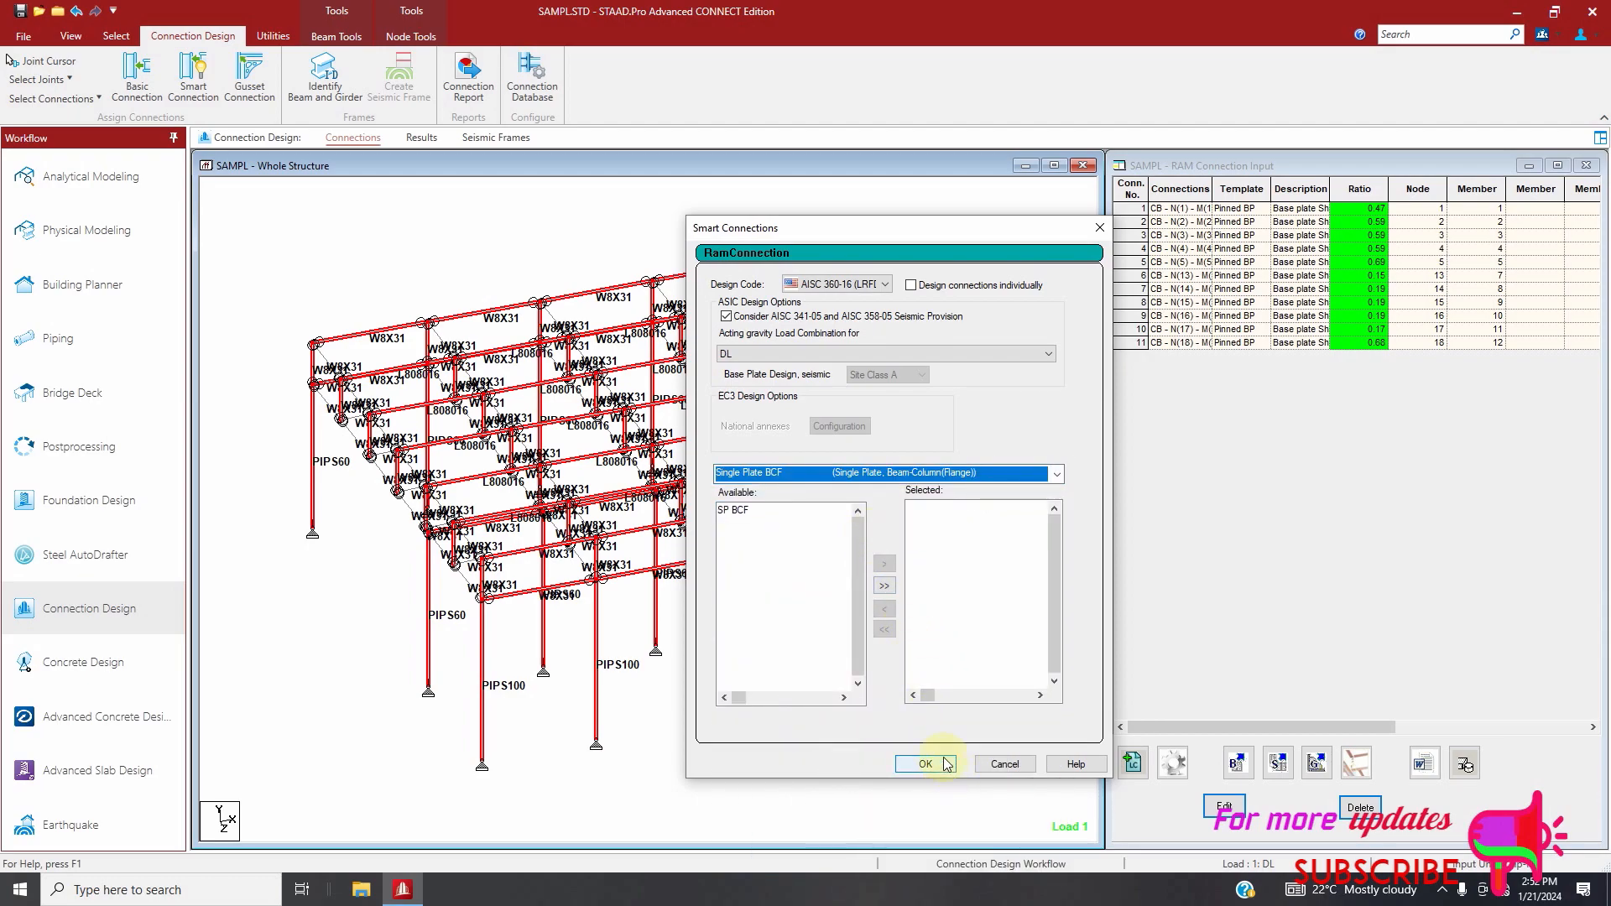
click(882, 571)
click(927, 763)
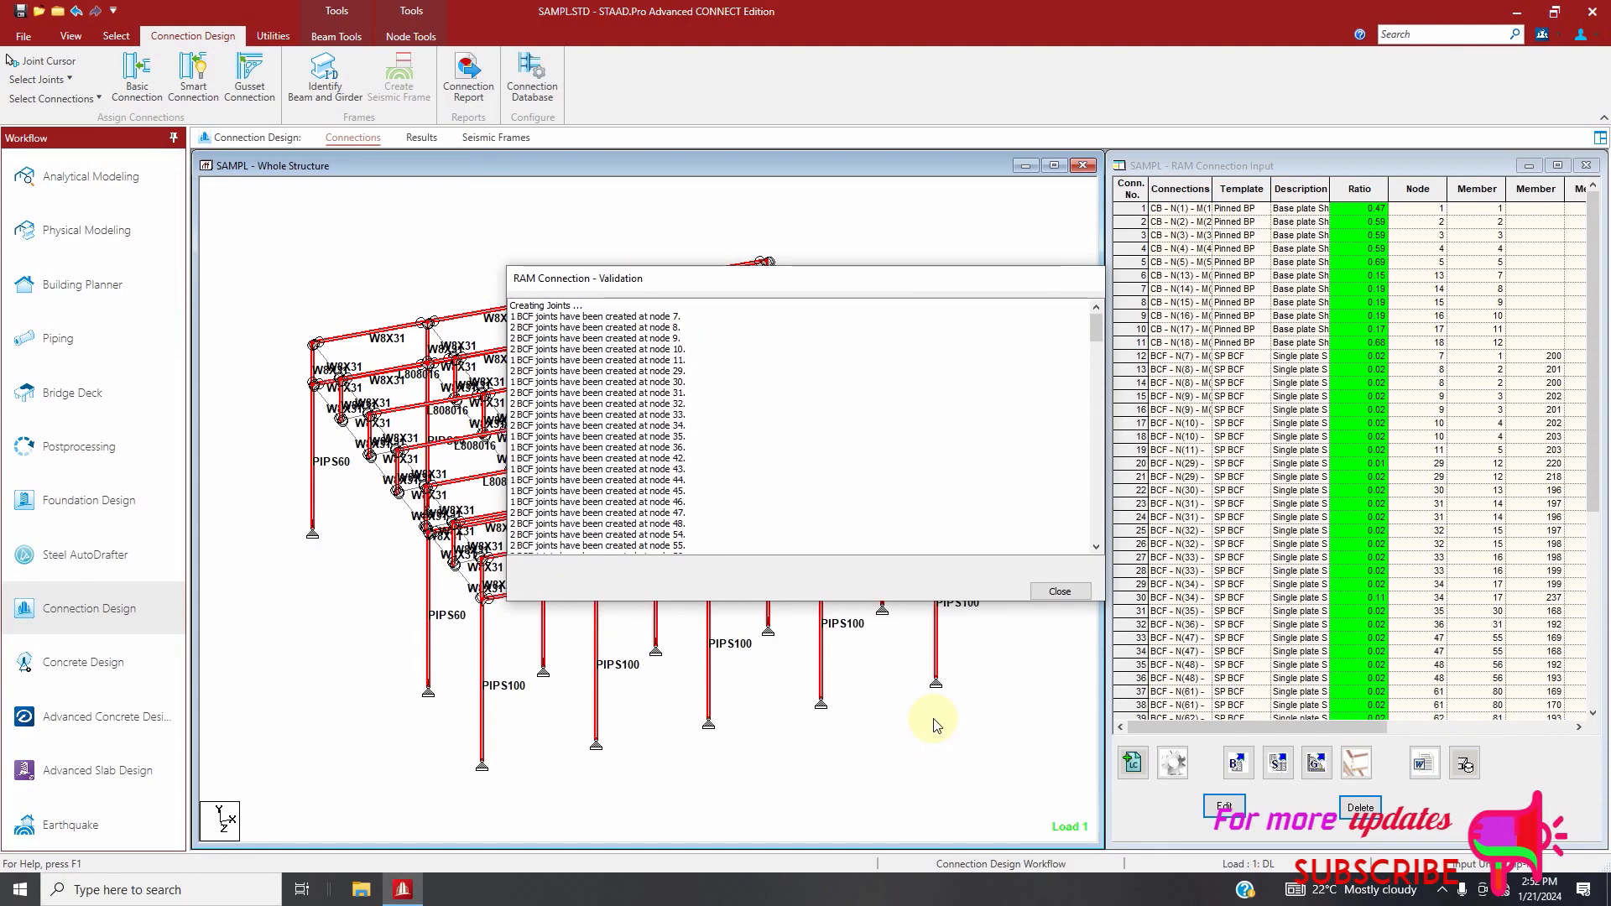
click(1060, 591)
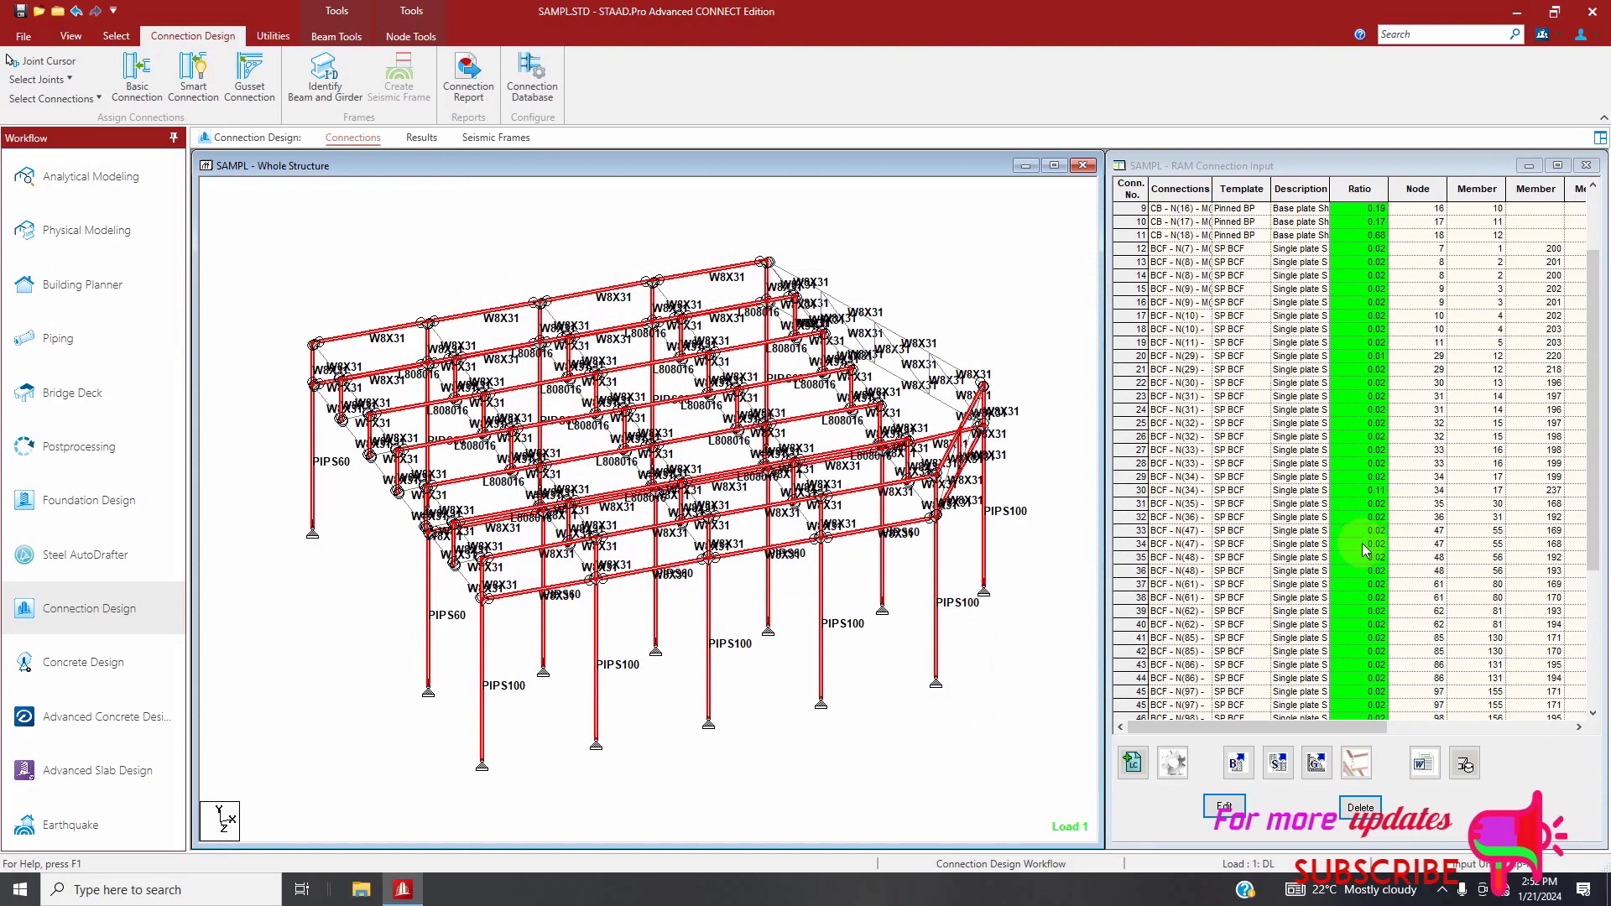
Open single plate connection 51 in the connection editor and inspect its 3D model from the side and end
scroll(1353, 578, down, 8)
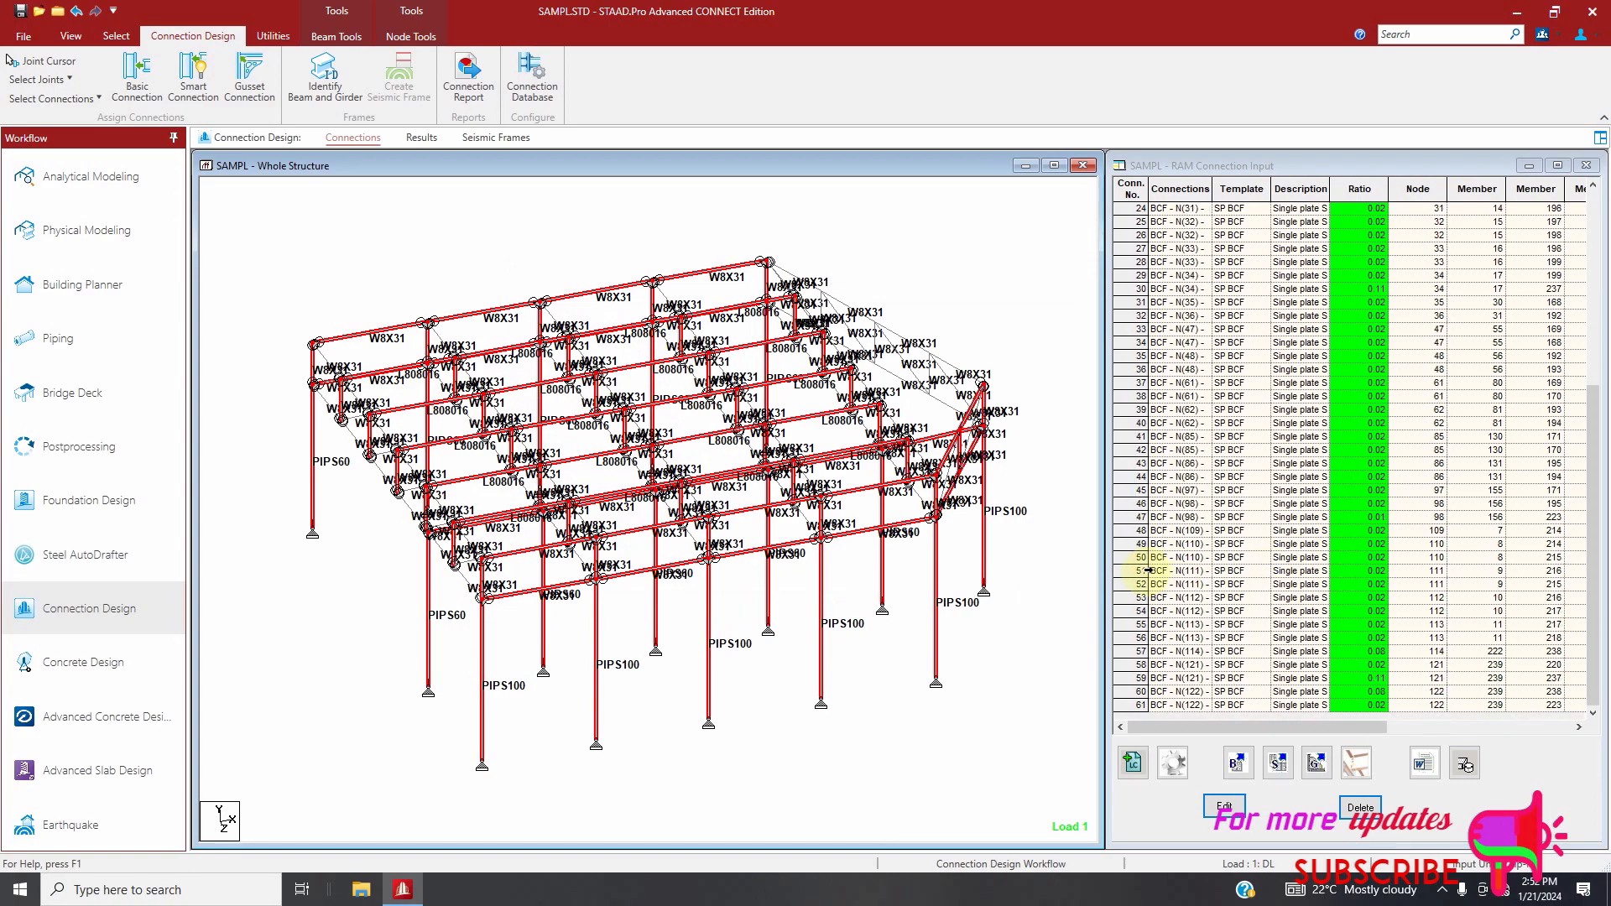
click(1147, 571)
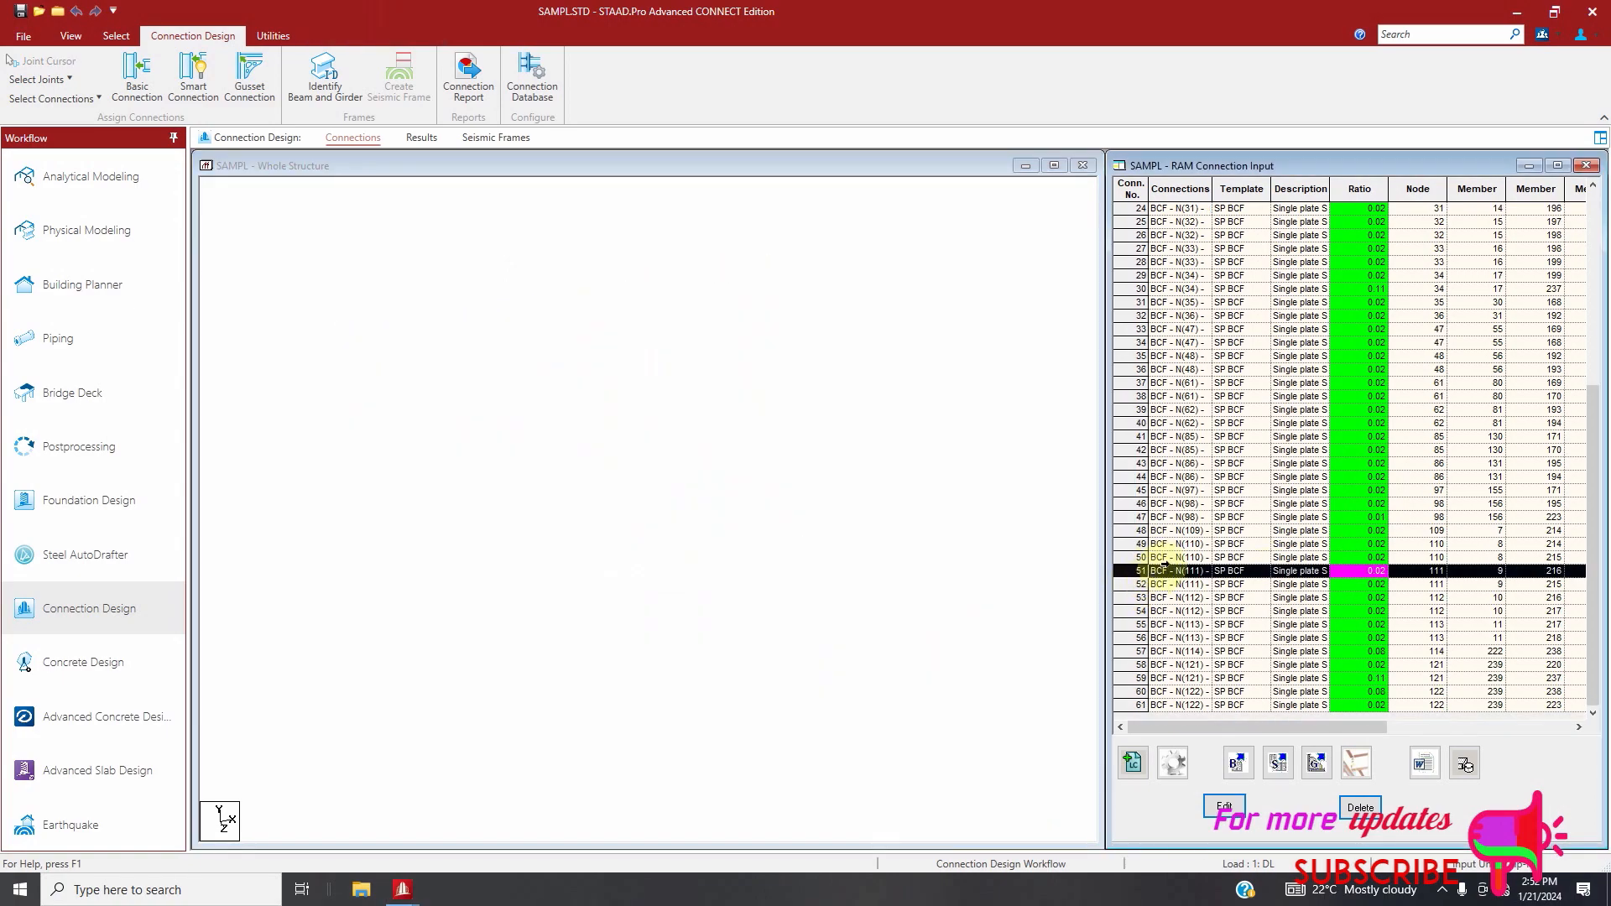
scroll(774, 373, down, 5)
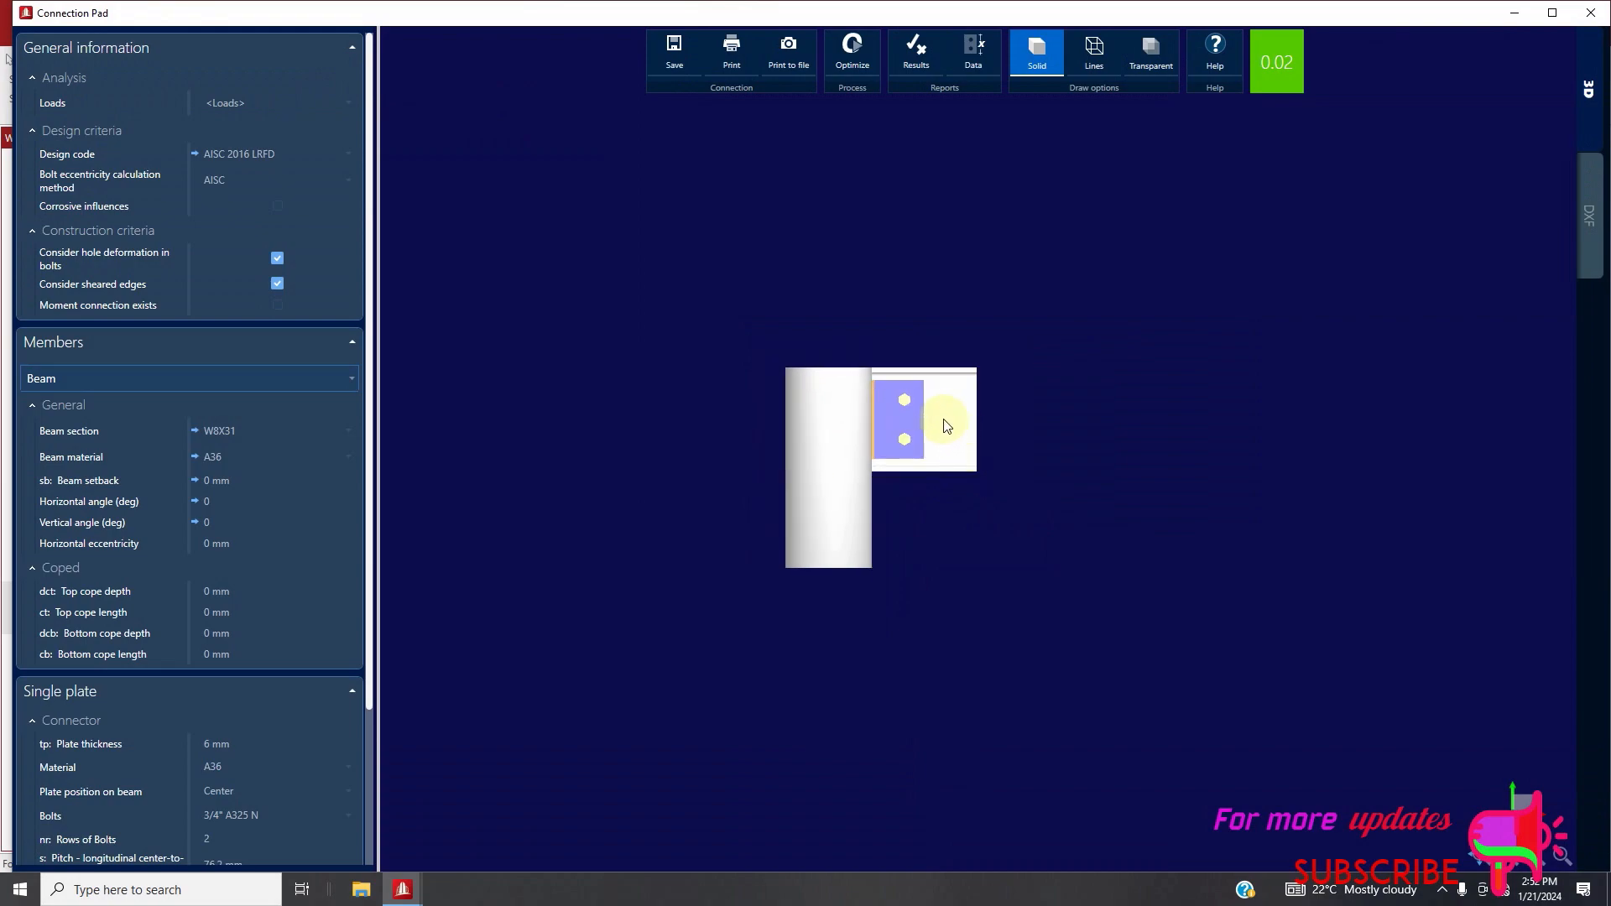
scroll(947, 426, up, 5)
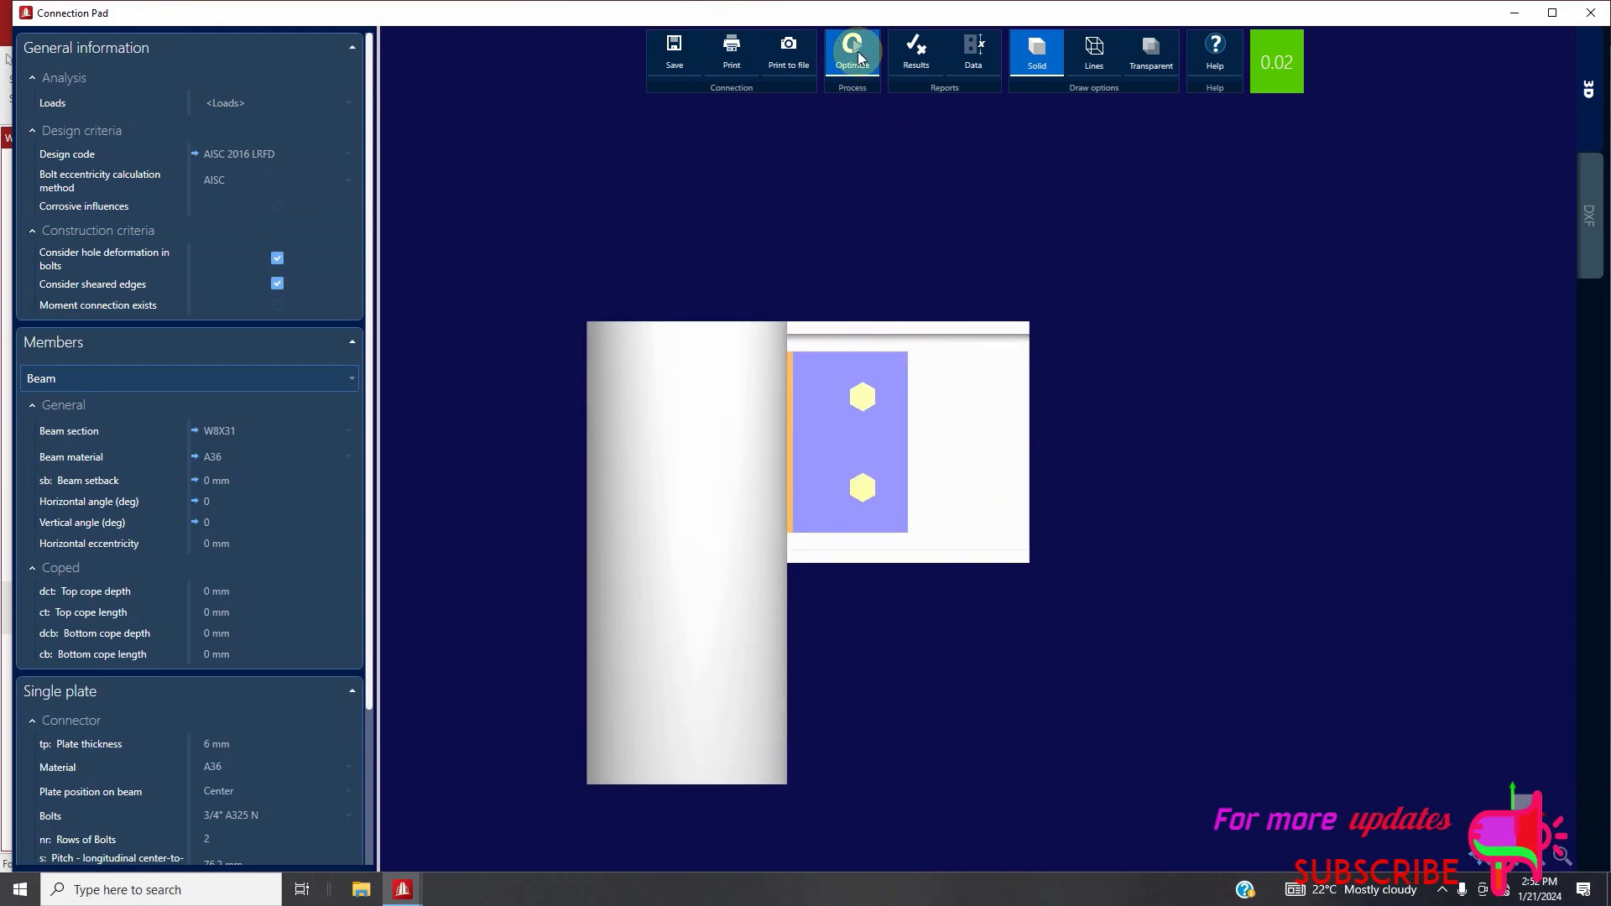
scroll(1080, 373, up, 1)
scroll(1160, 349, down, 3)
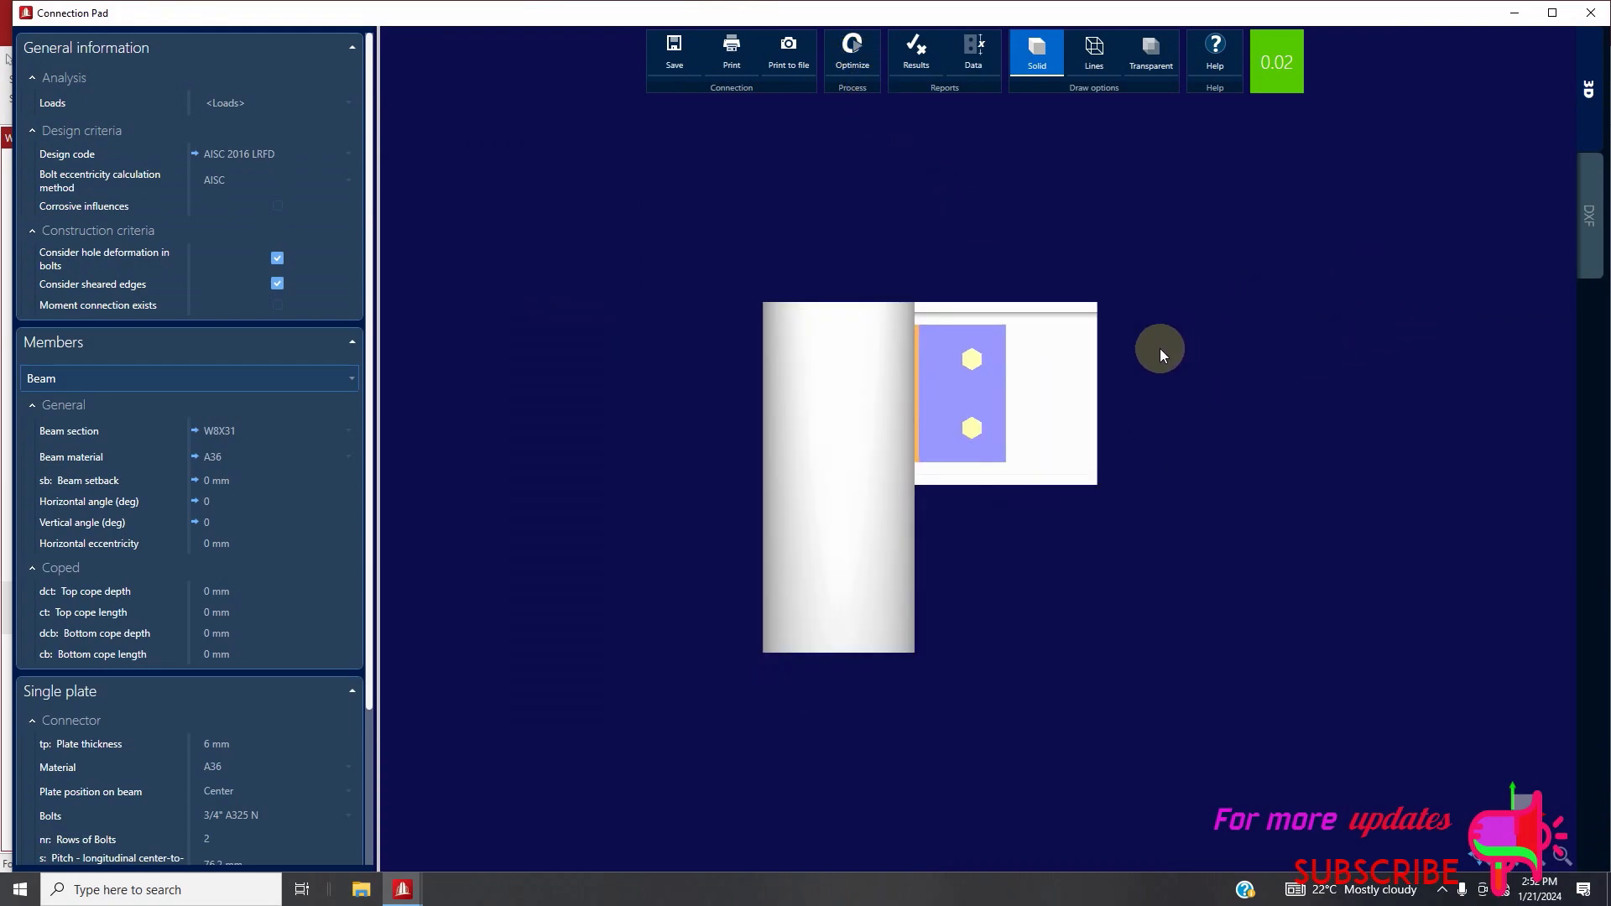
scroll(1160, 349, down, 2)
drag(1029, 492, 995, 352)
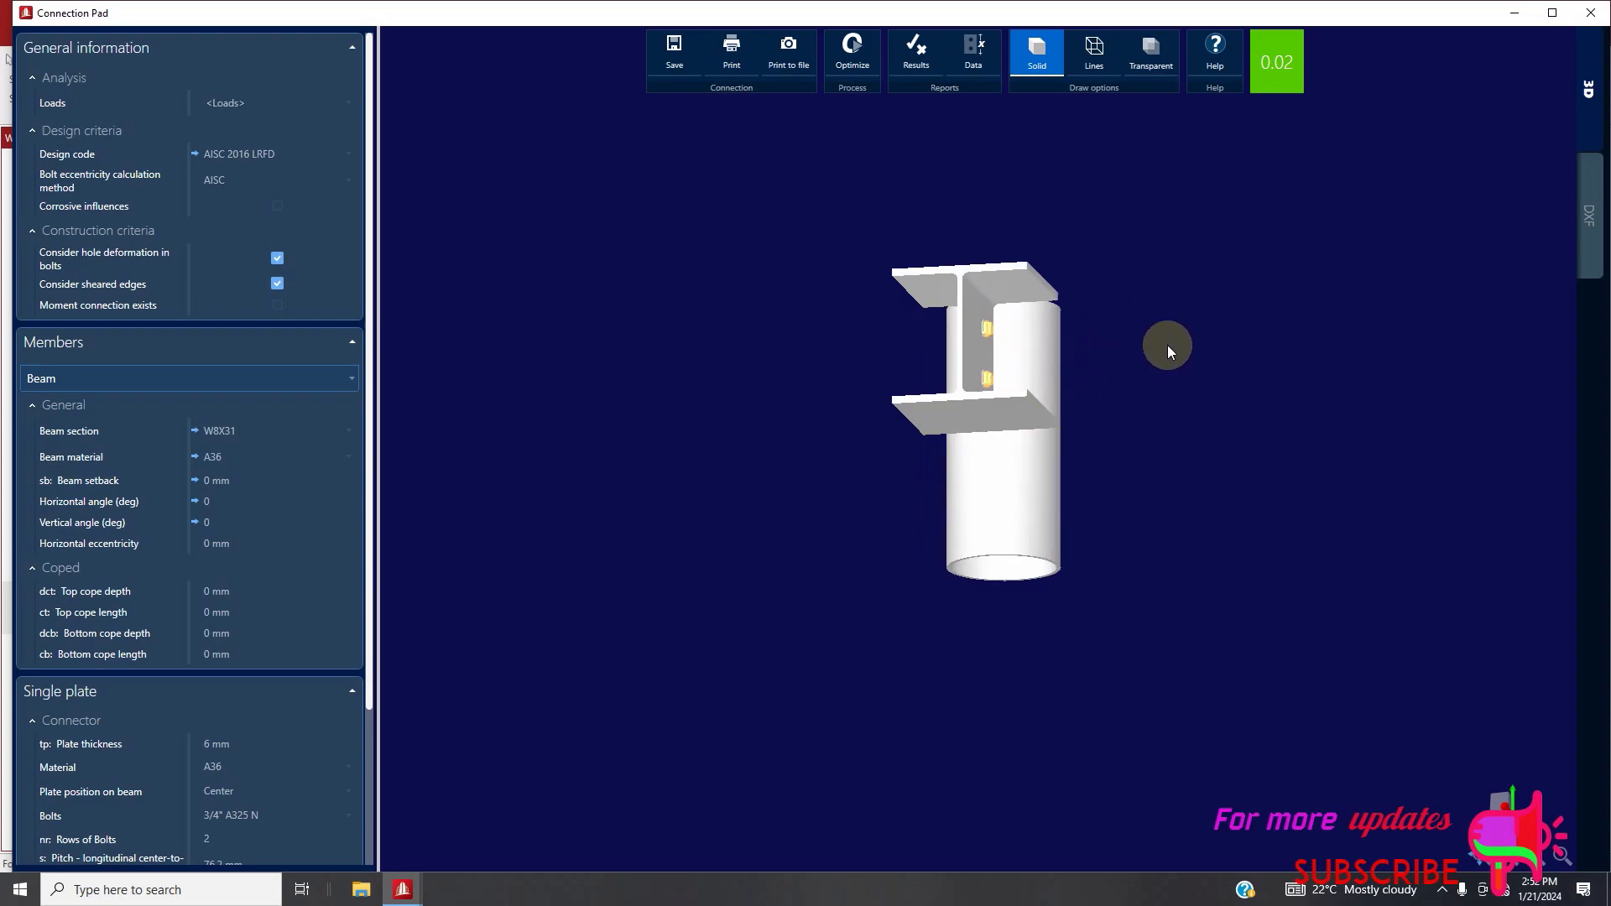
Export the single plate connection's drawing as DXF named BCF CONNECTIONS on the Desktop, and close the editor saving the changes
click(1585, 230)
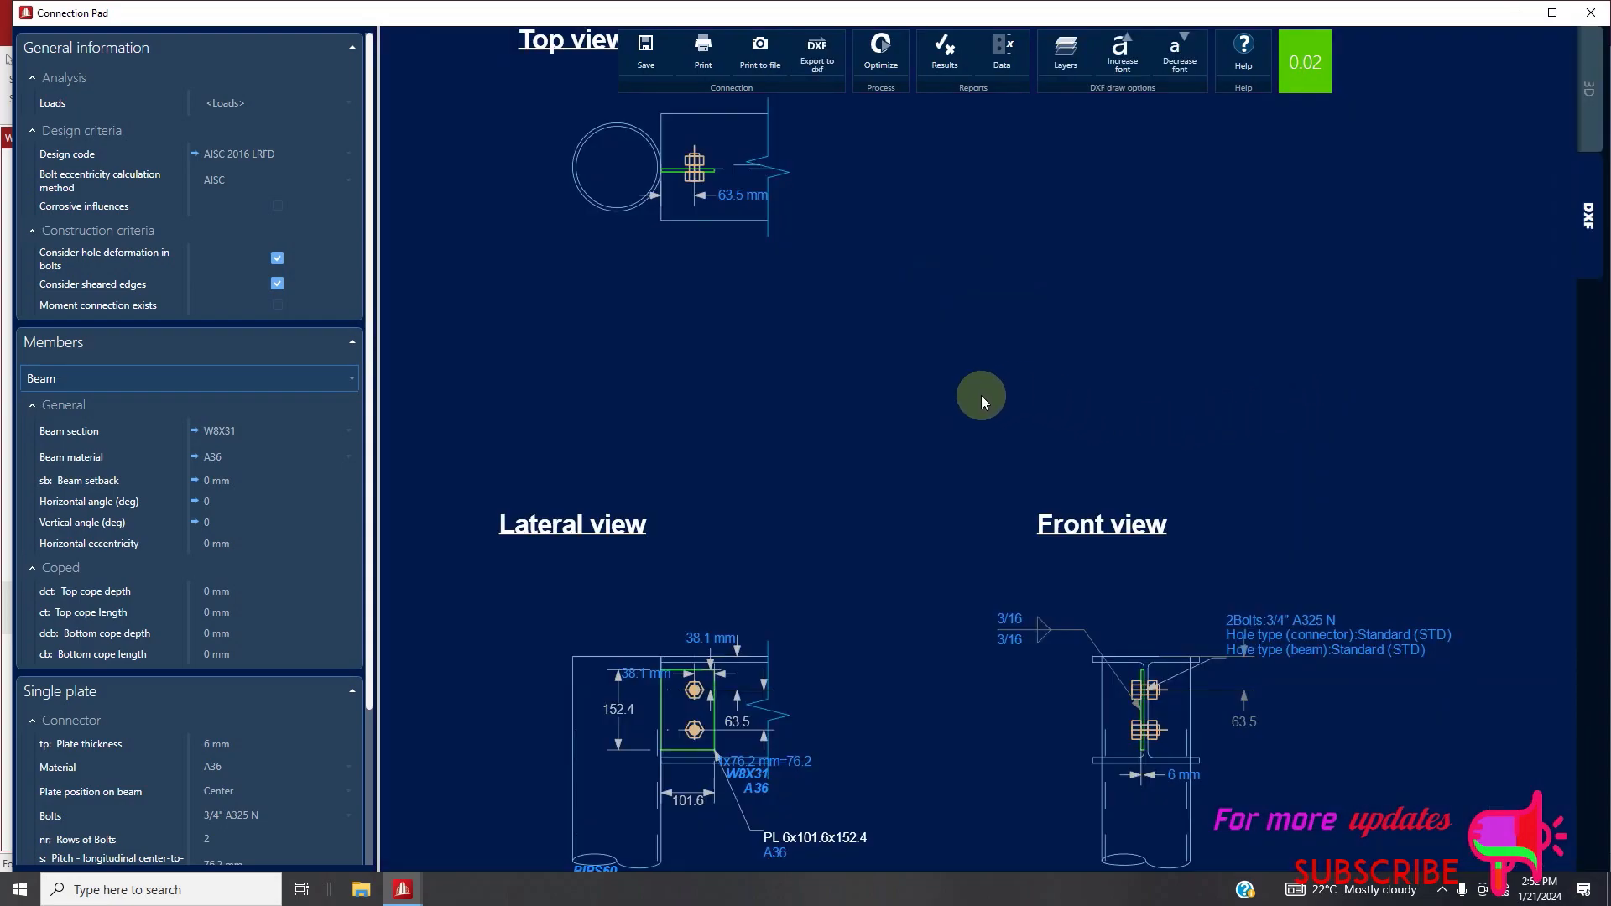
scroll(984, 393, down, 2)
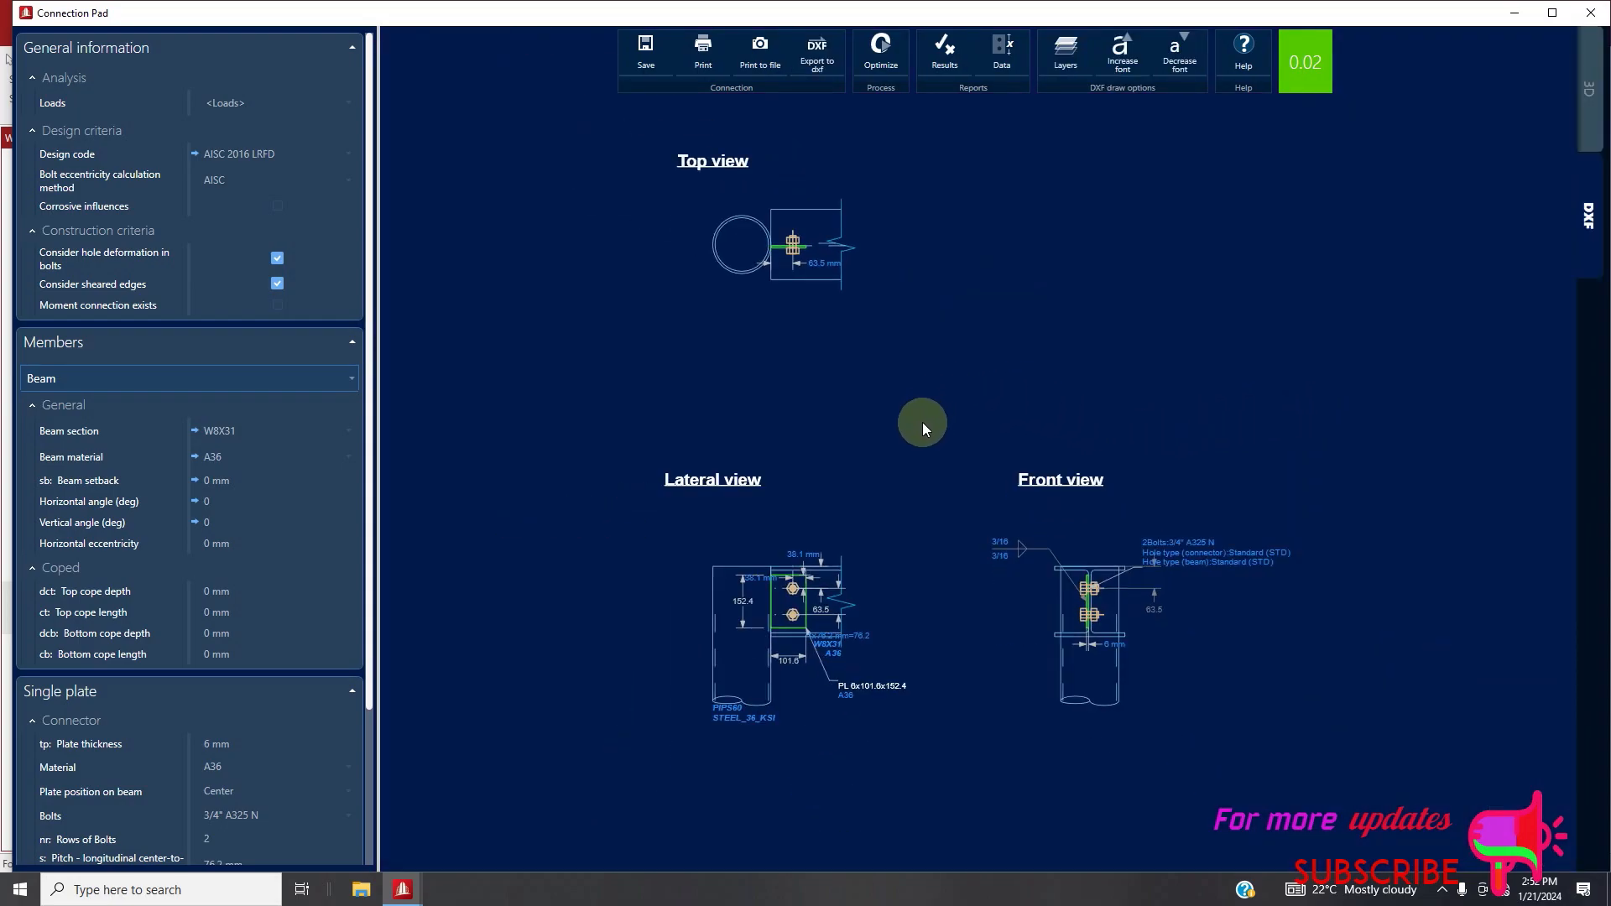
click(824, 67)
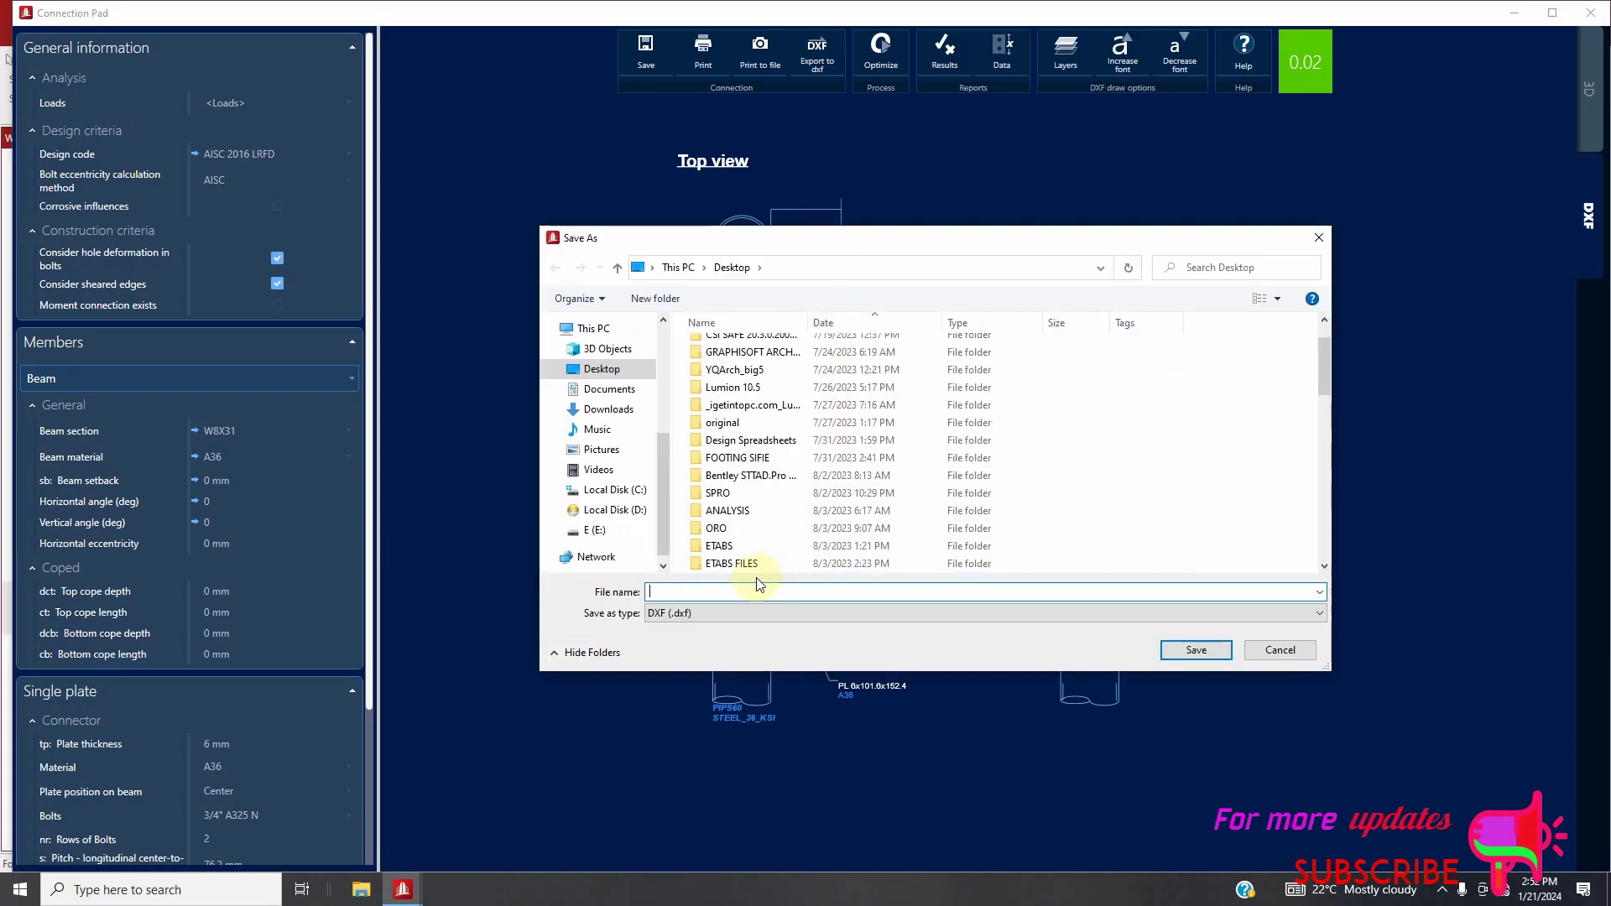
text(BCF)
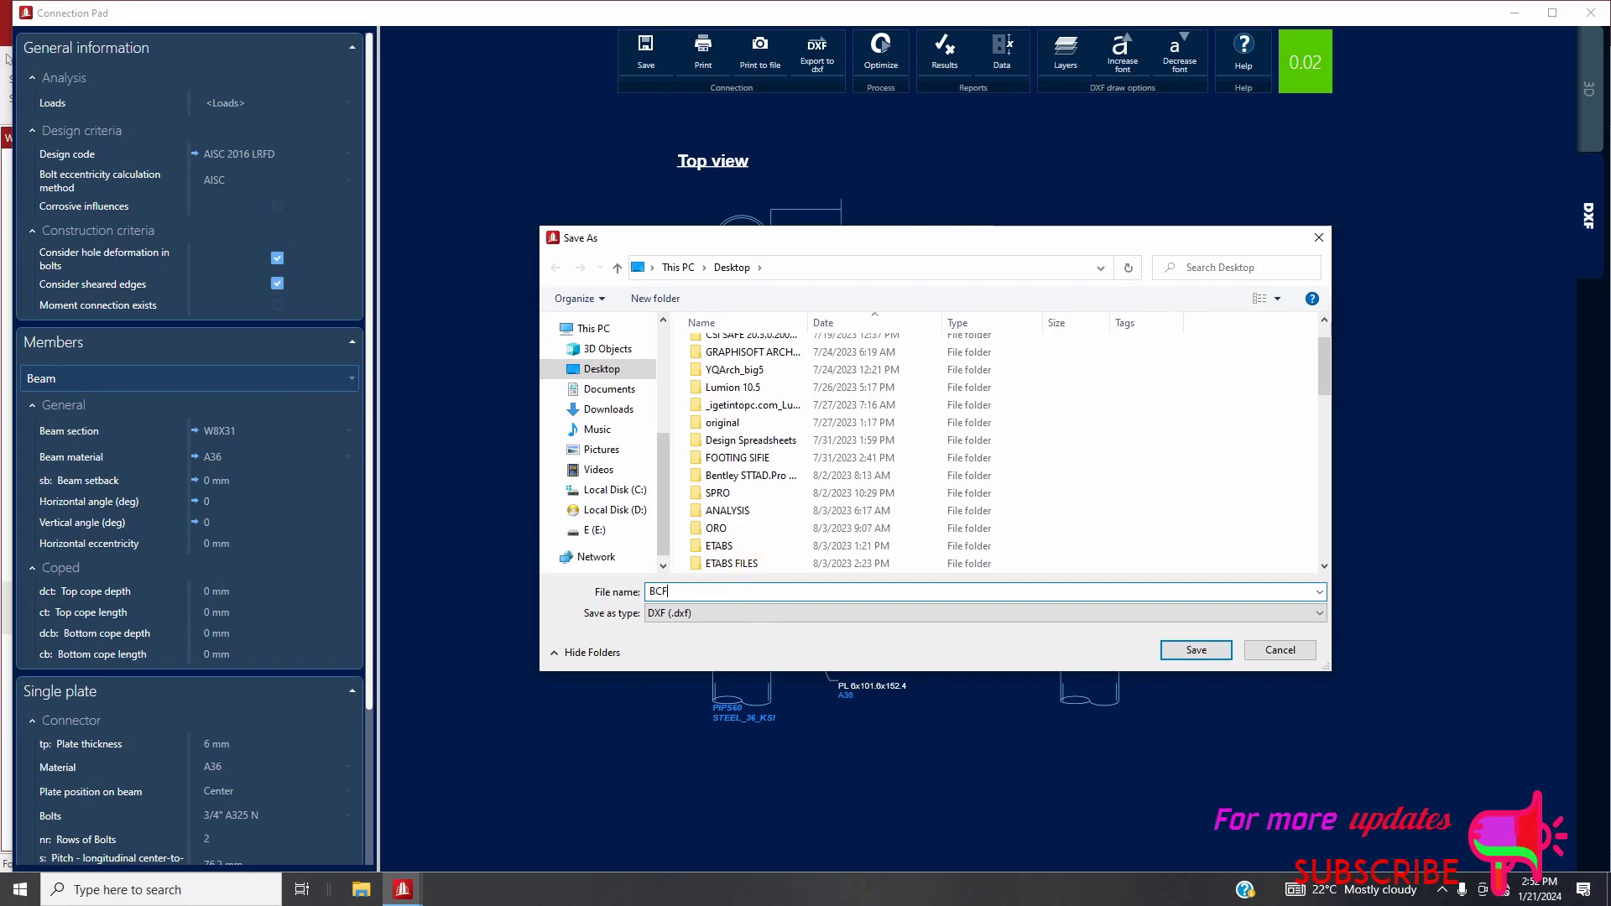
text( CONNECTIONS)
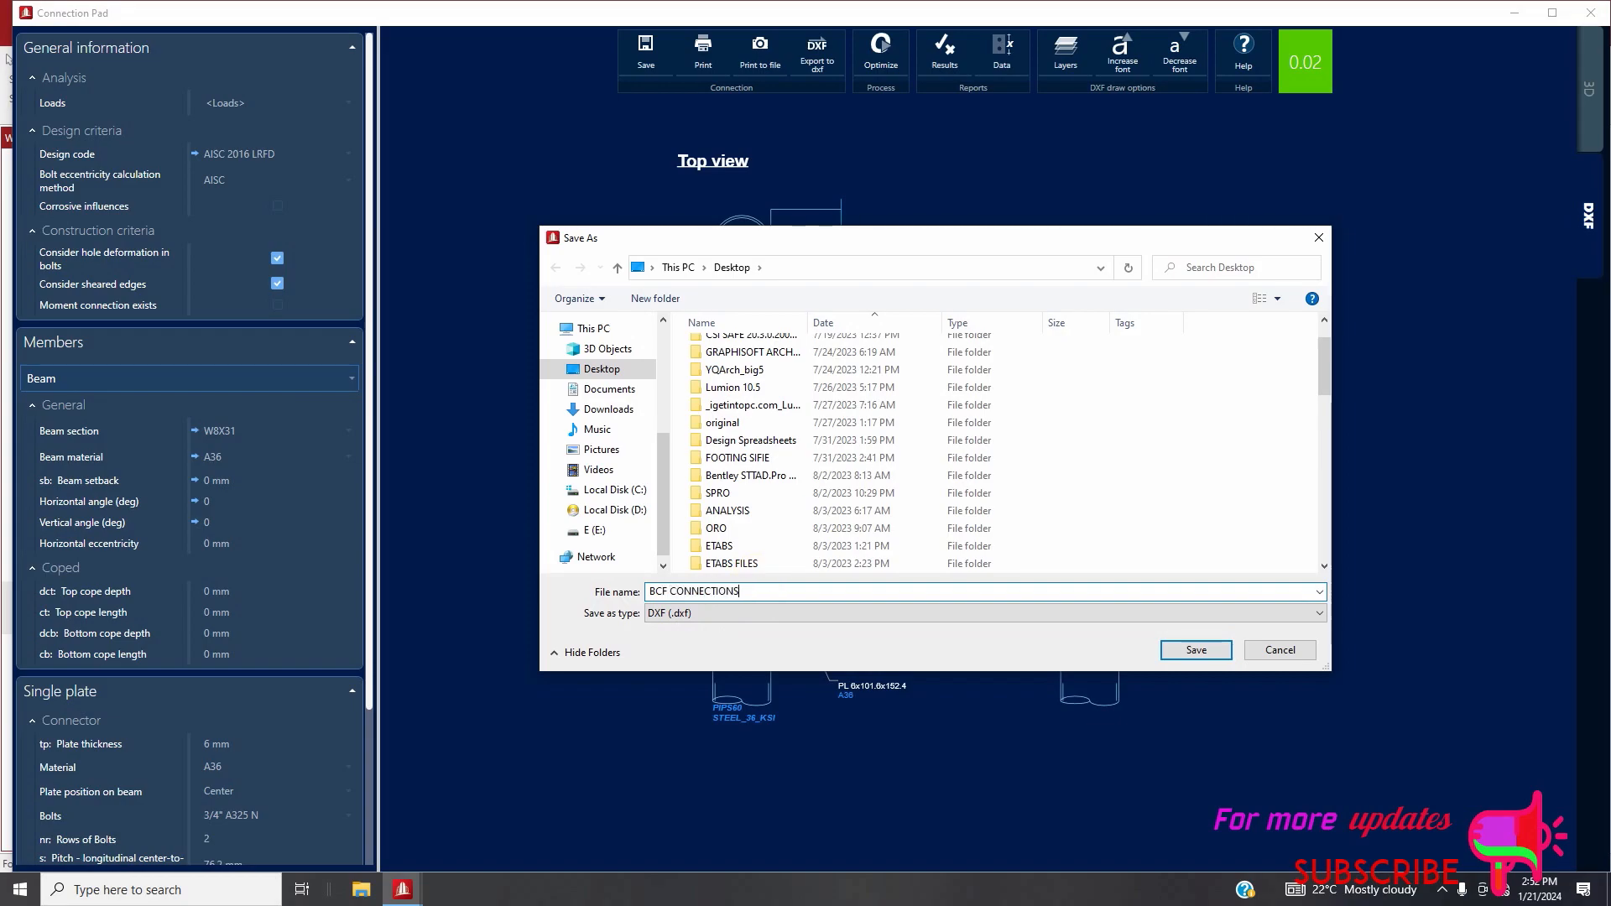
click(1195, 650)
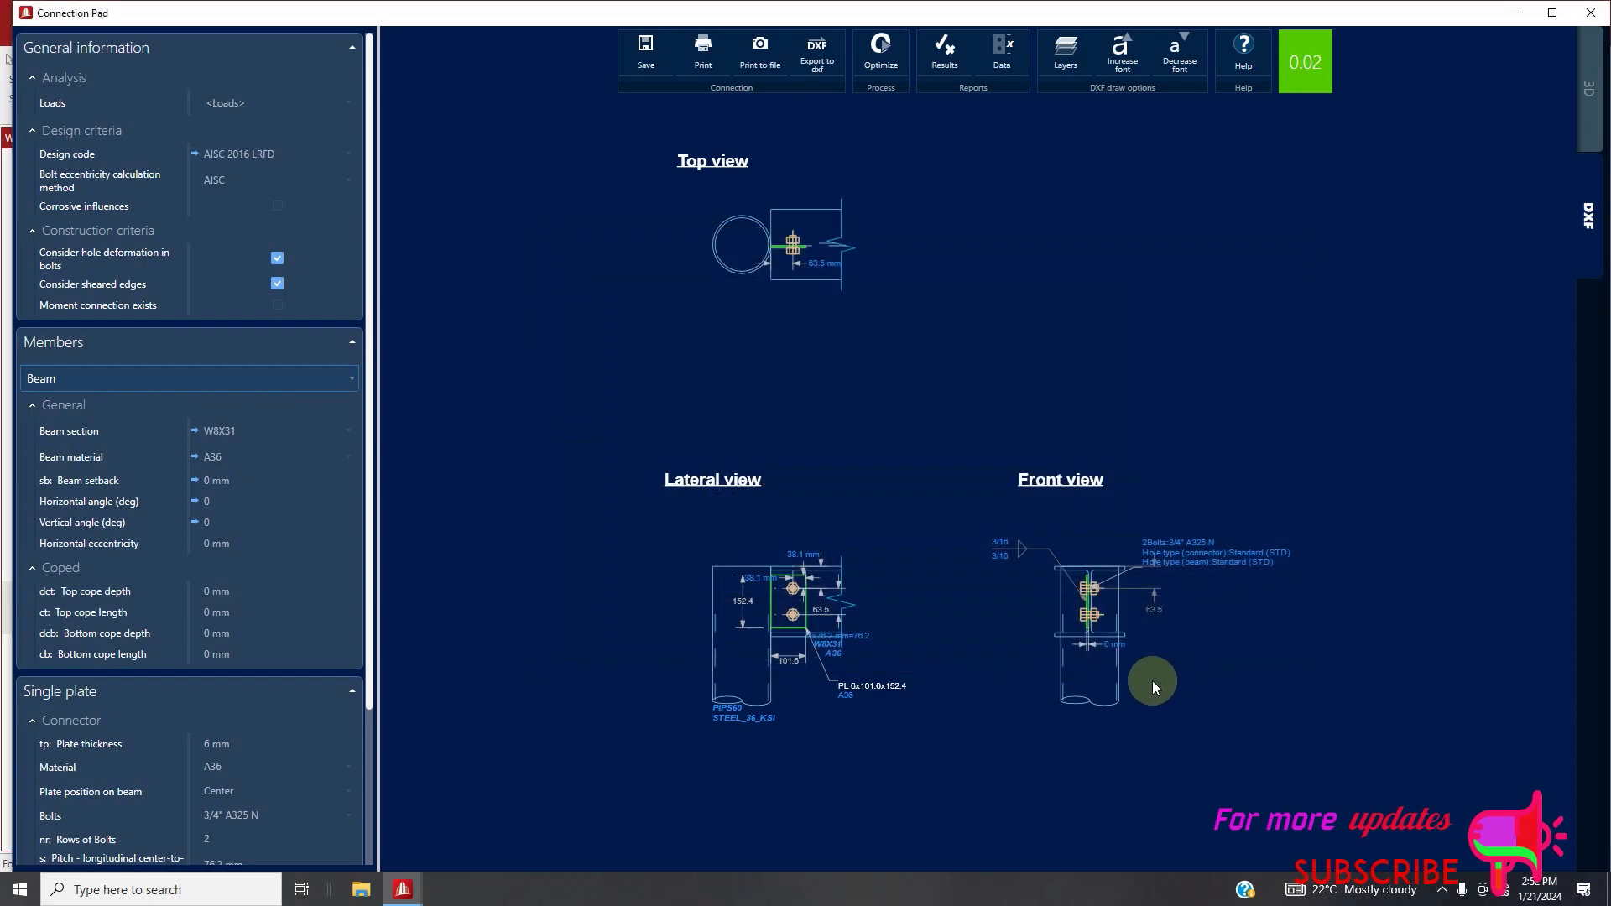
click(1592, 17)
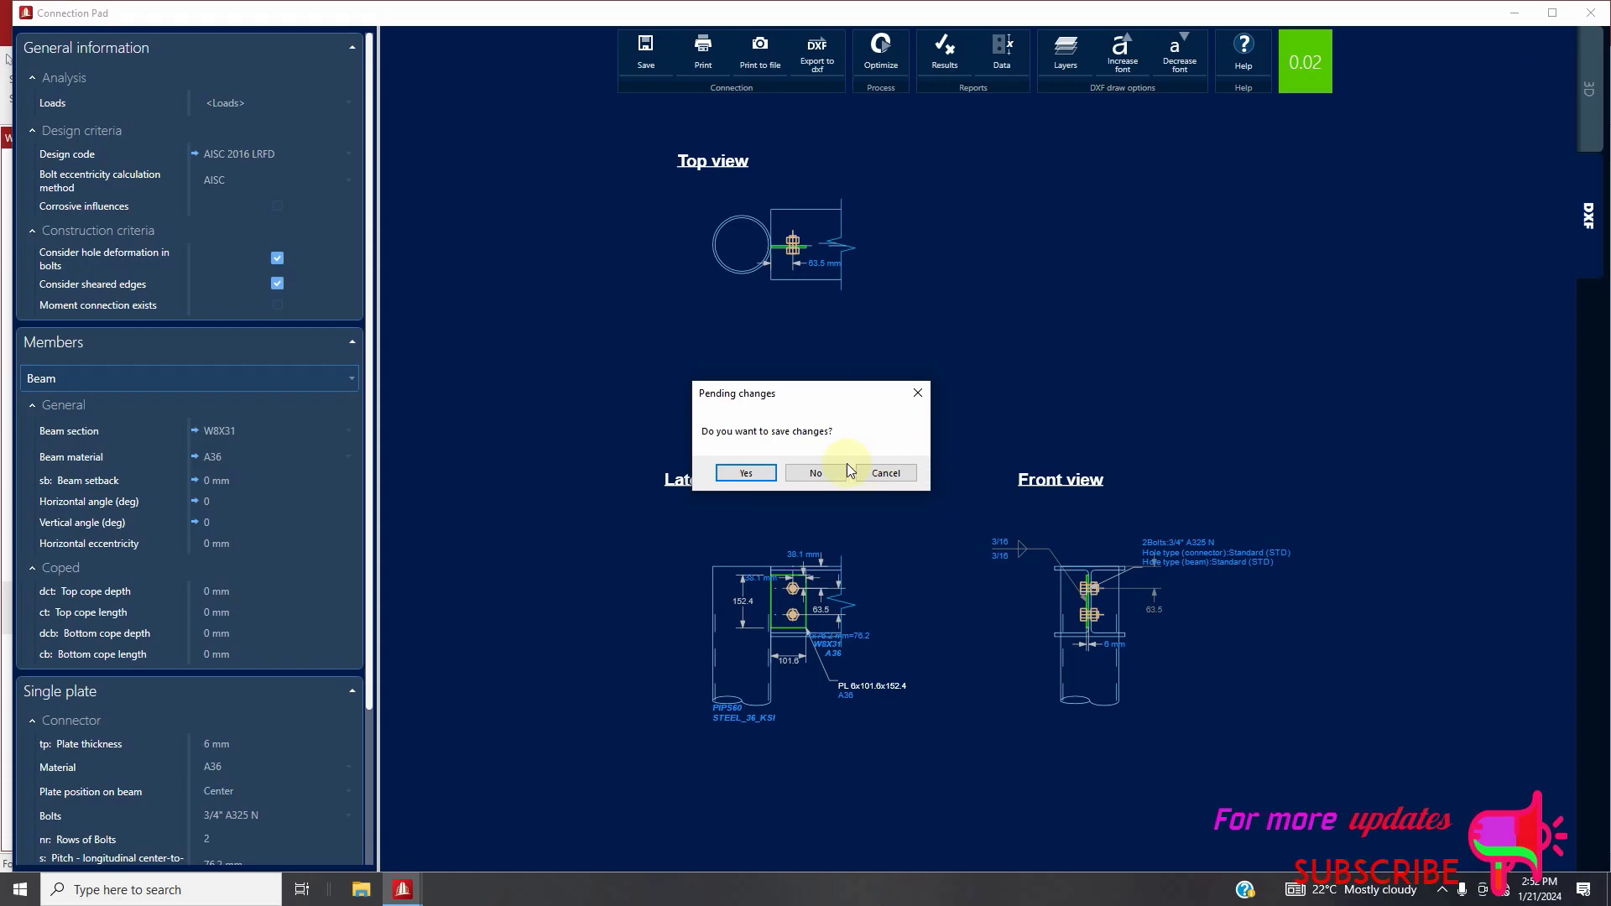
click(746, 473)
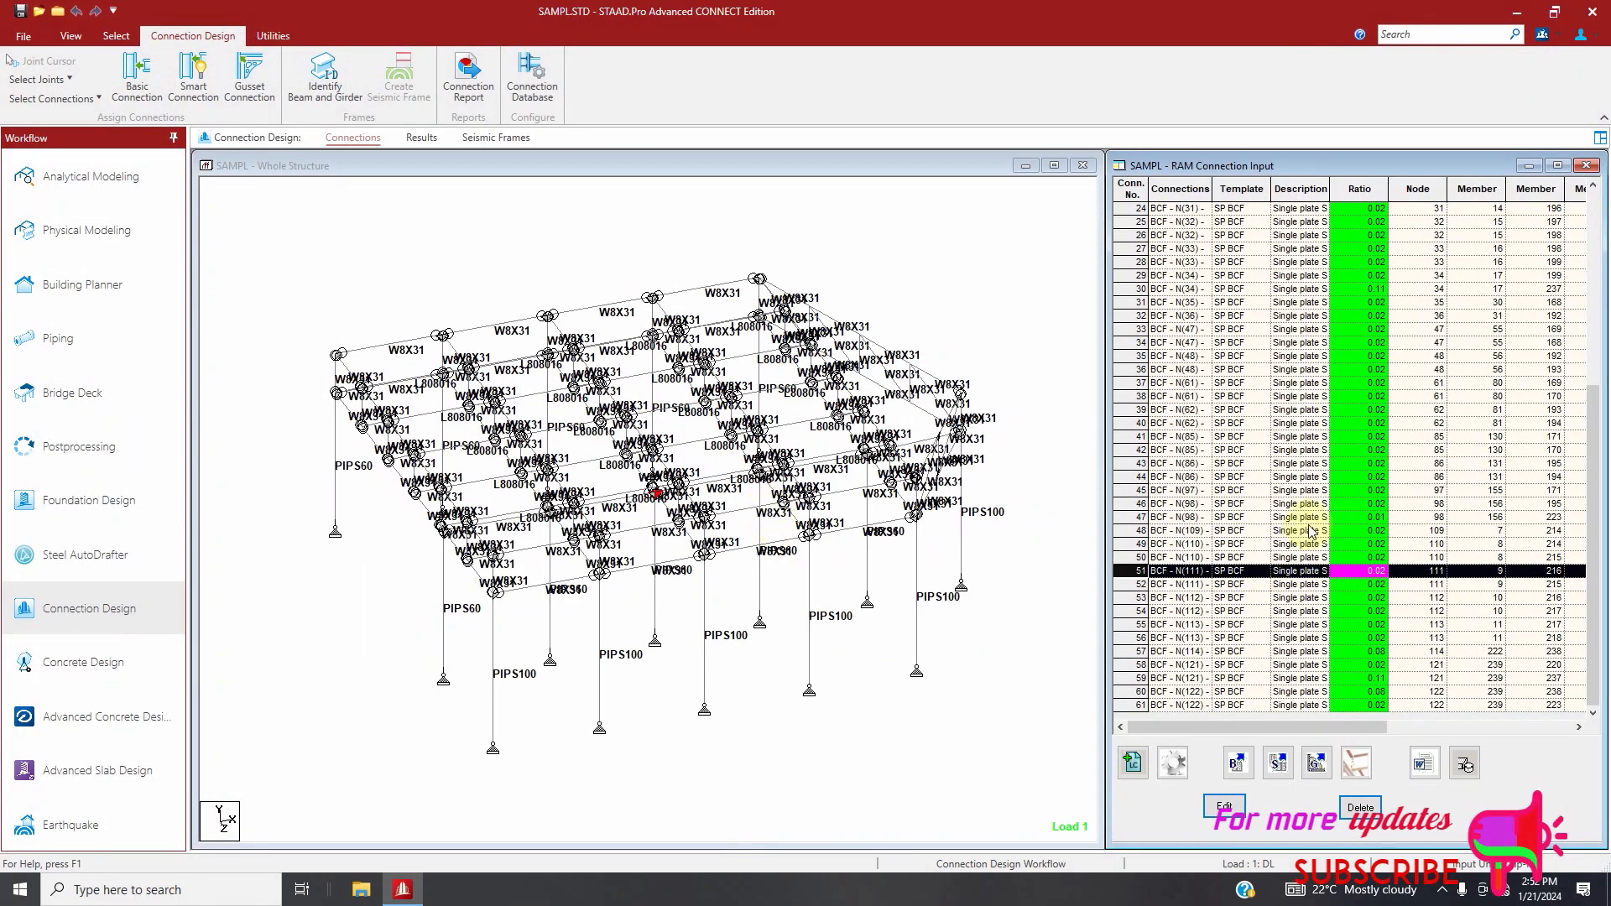
Assign Directly Welded BCW smart connections to all beam-column web joints using AISC 360-16 (LRFD), declining to replace any existing connections
click(917, 670)
scroll(385, 461, up, 1)
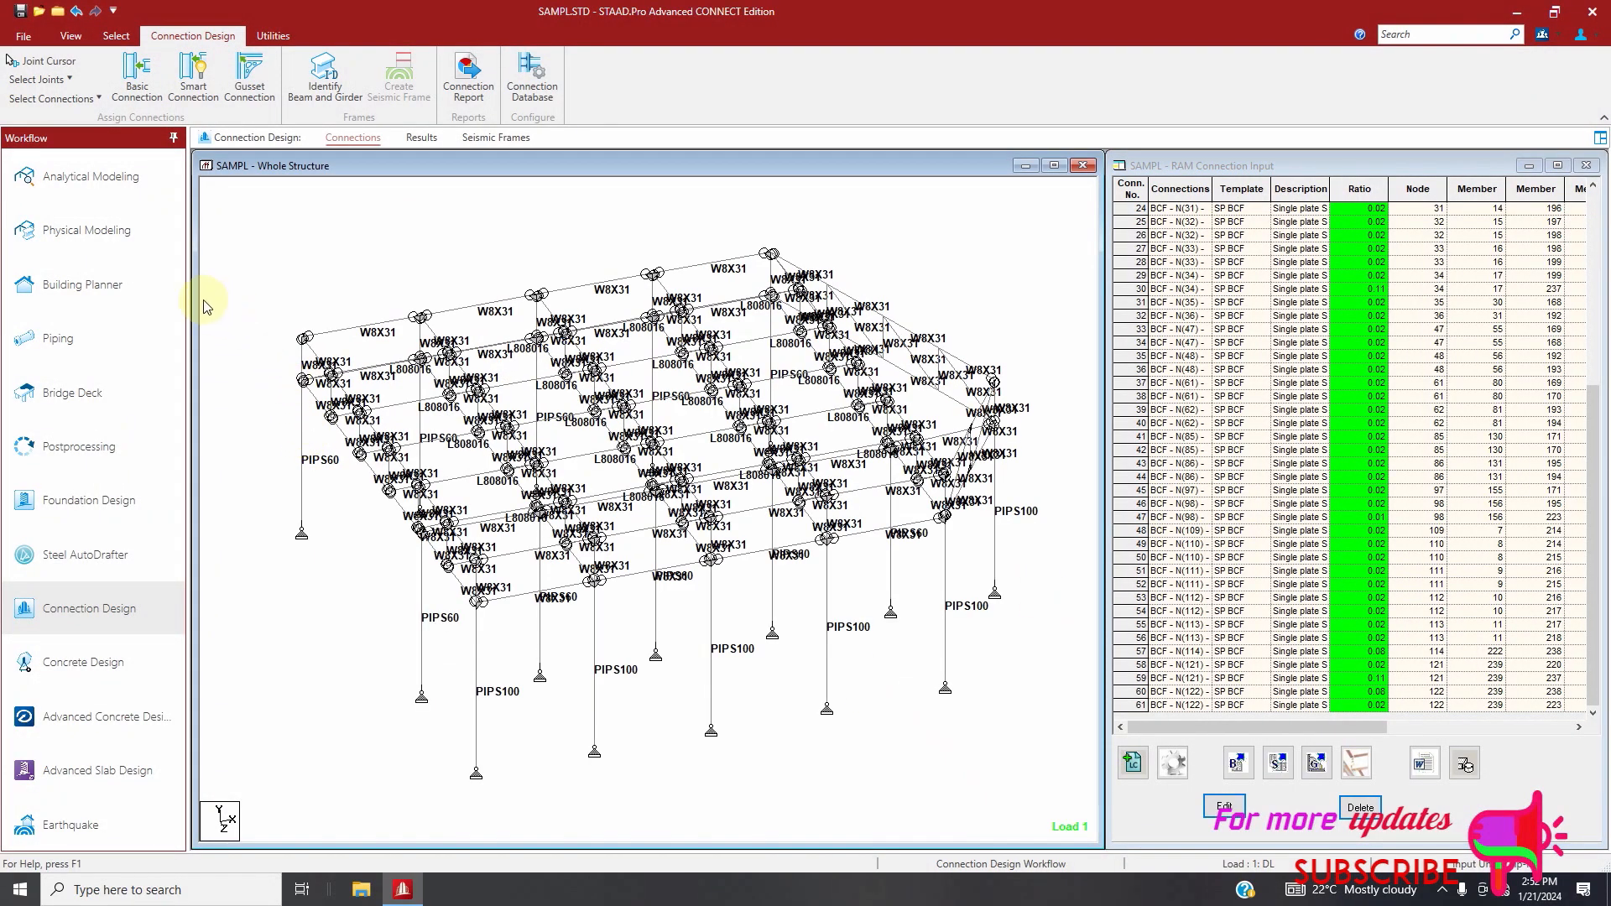
click(37, 79)
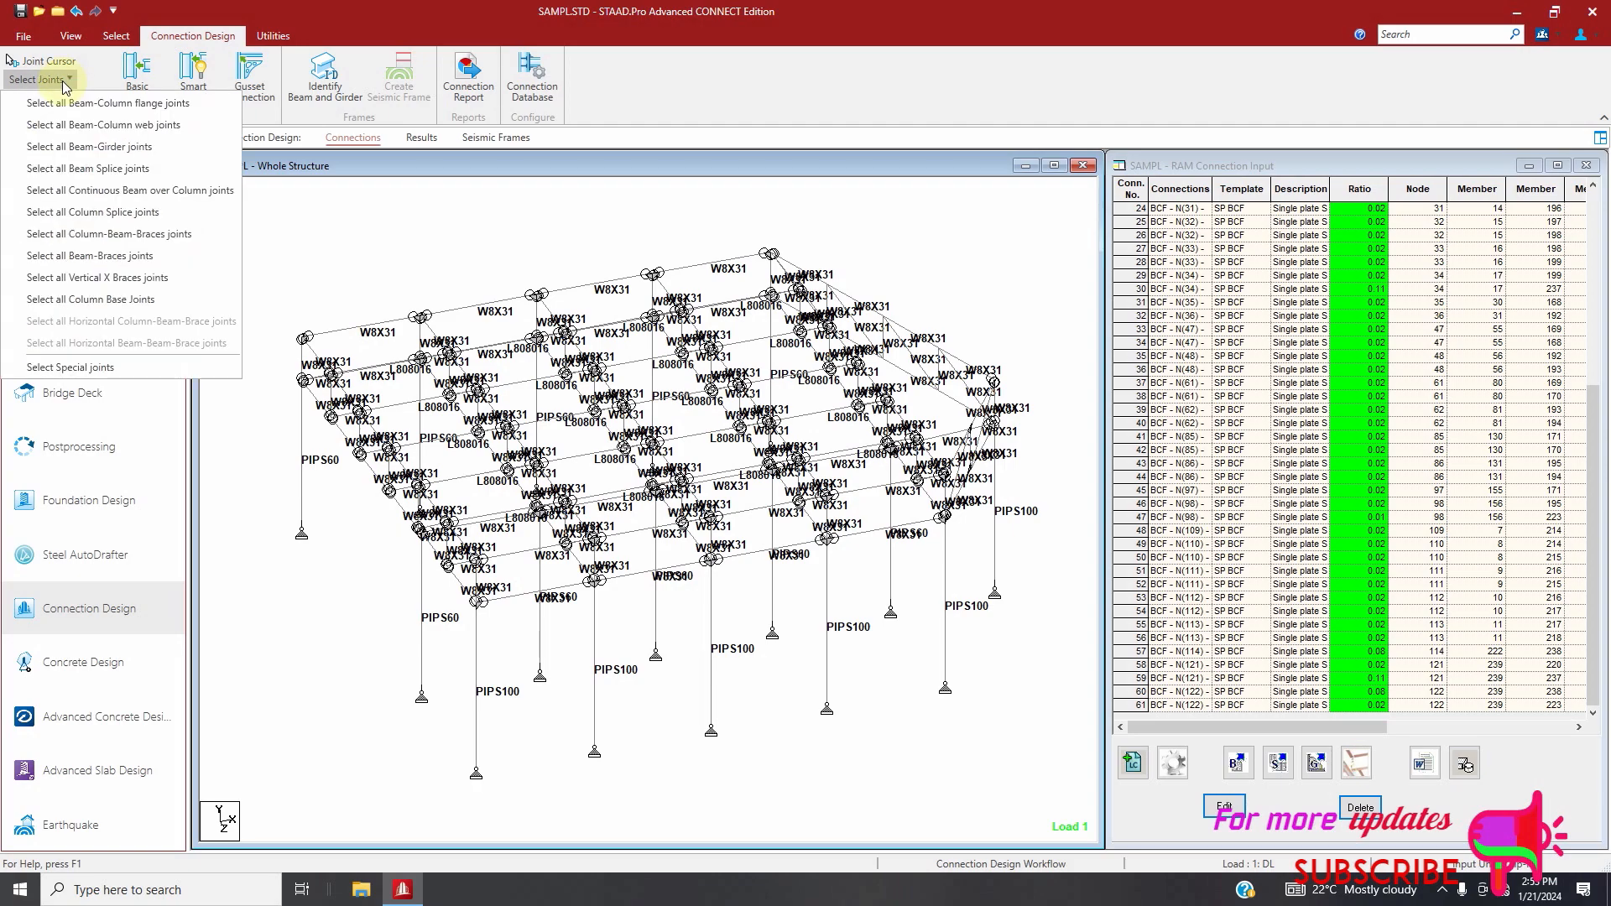
click(54, 126)
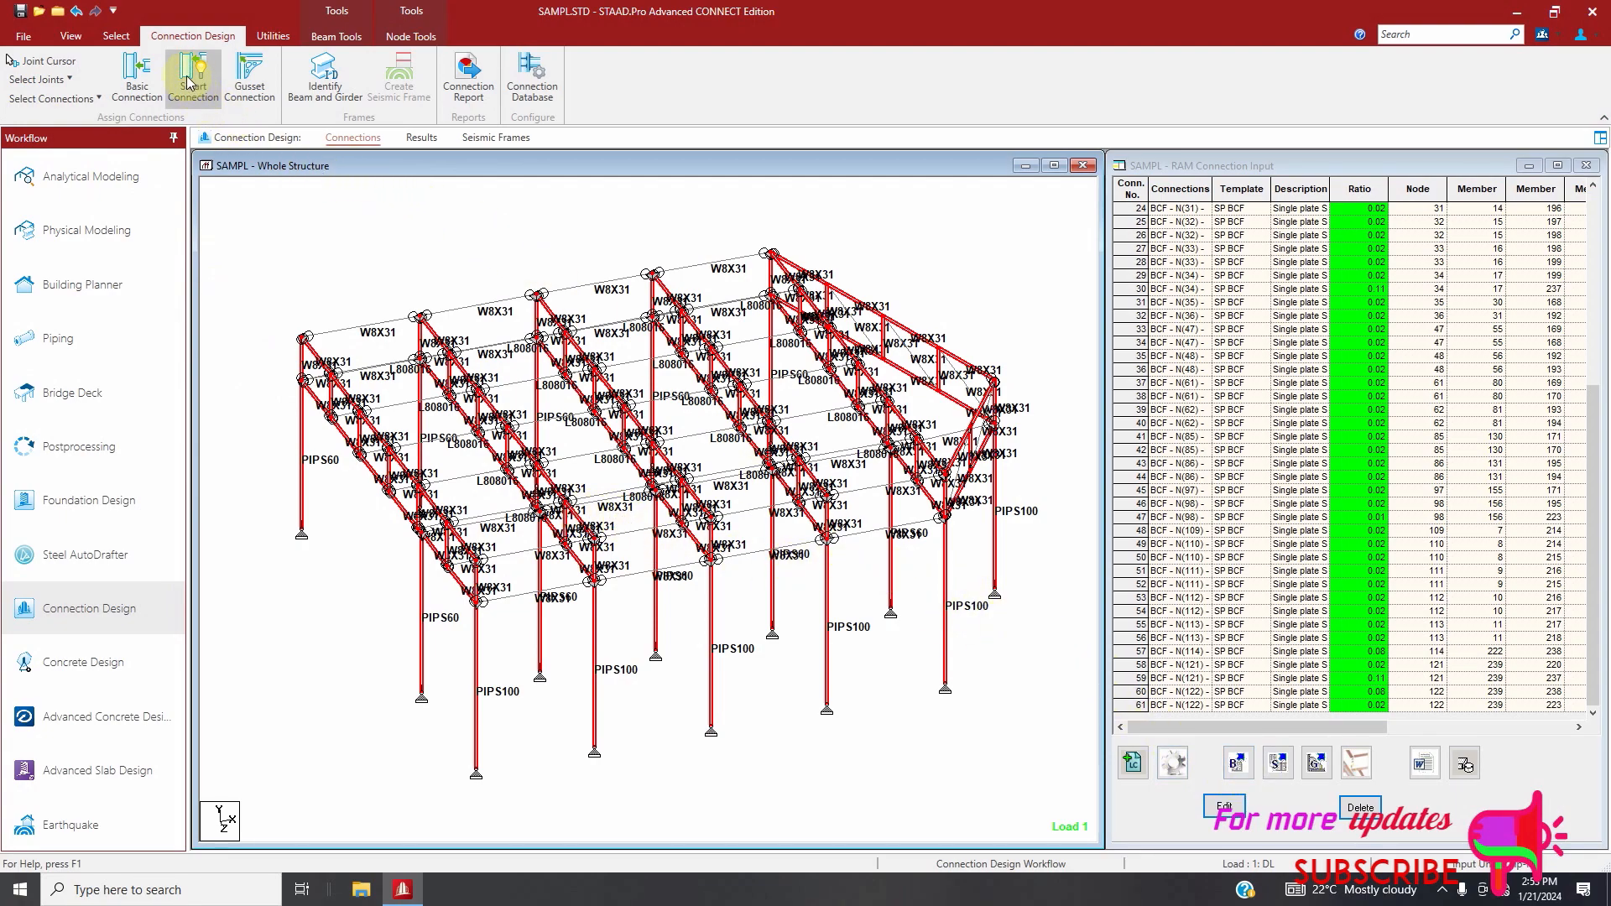
click(1273, 765)
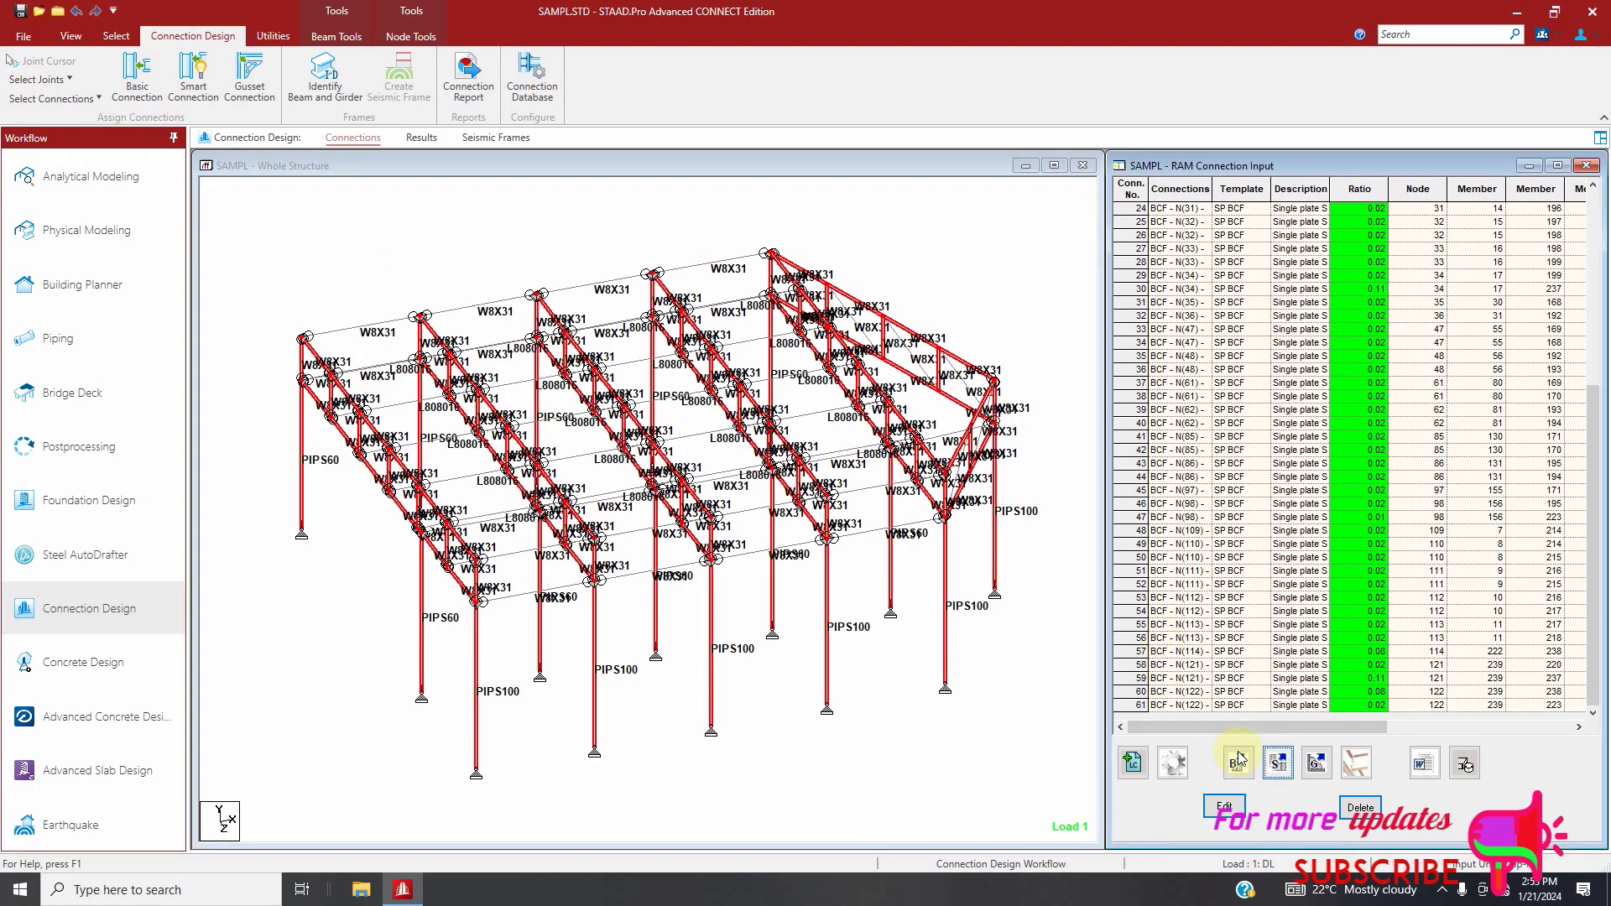
click(872, 284)
click(856, 318)
click(885, 470)
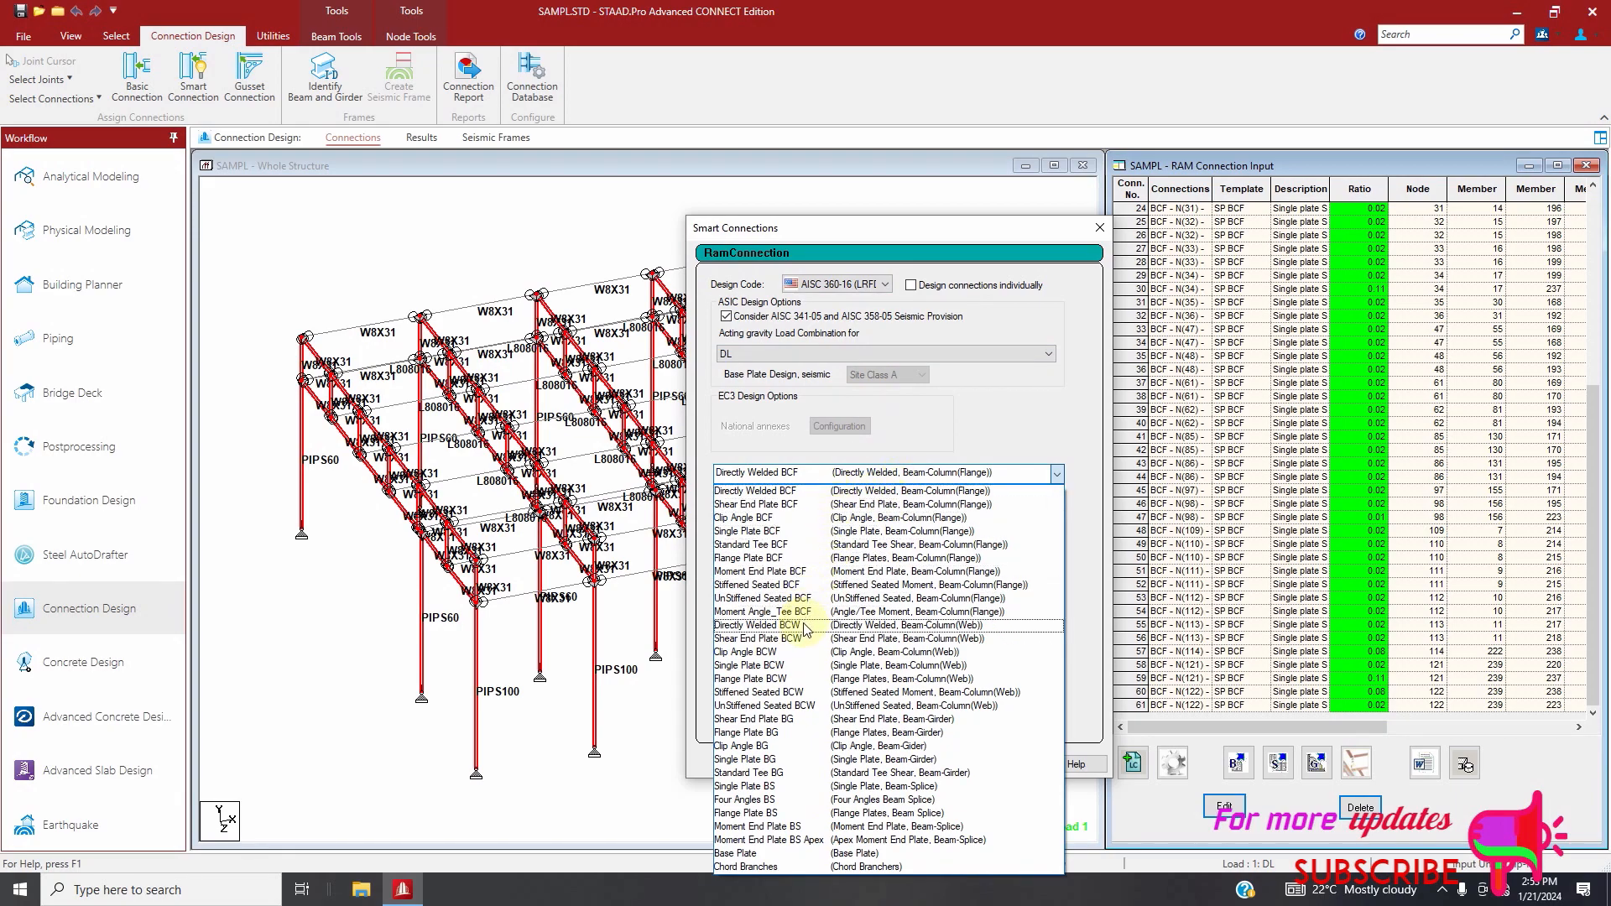
click(804, 626)
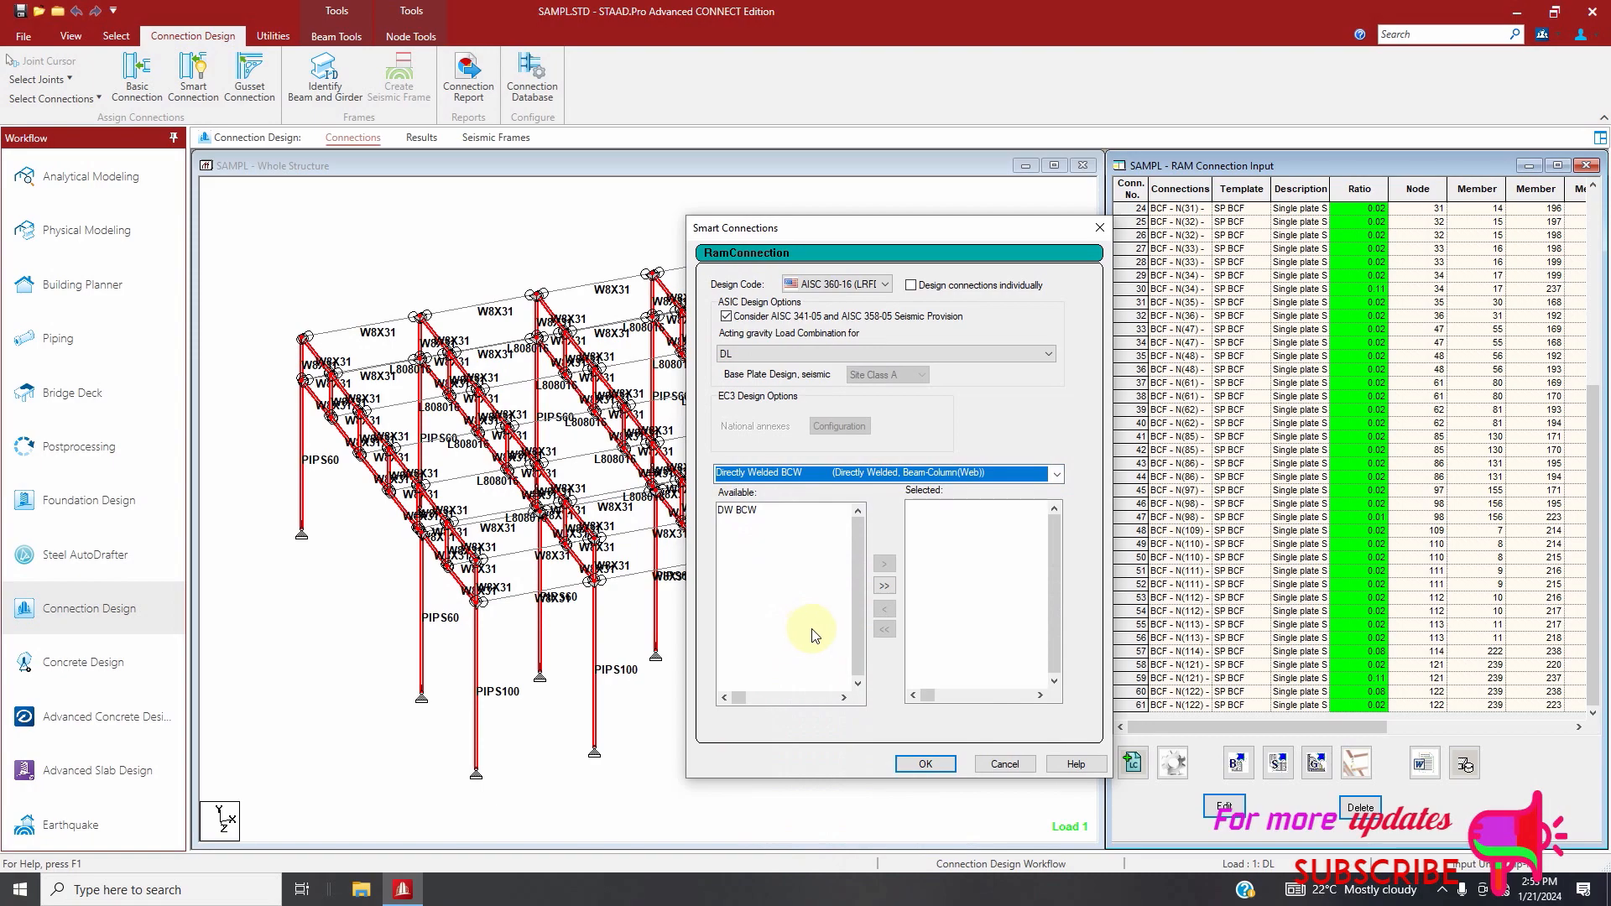
click(885, 586)
click(925, 764)
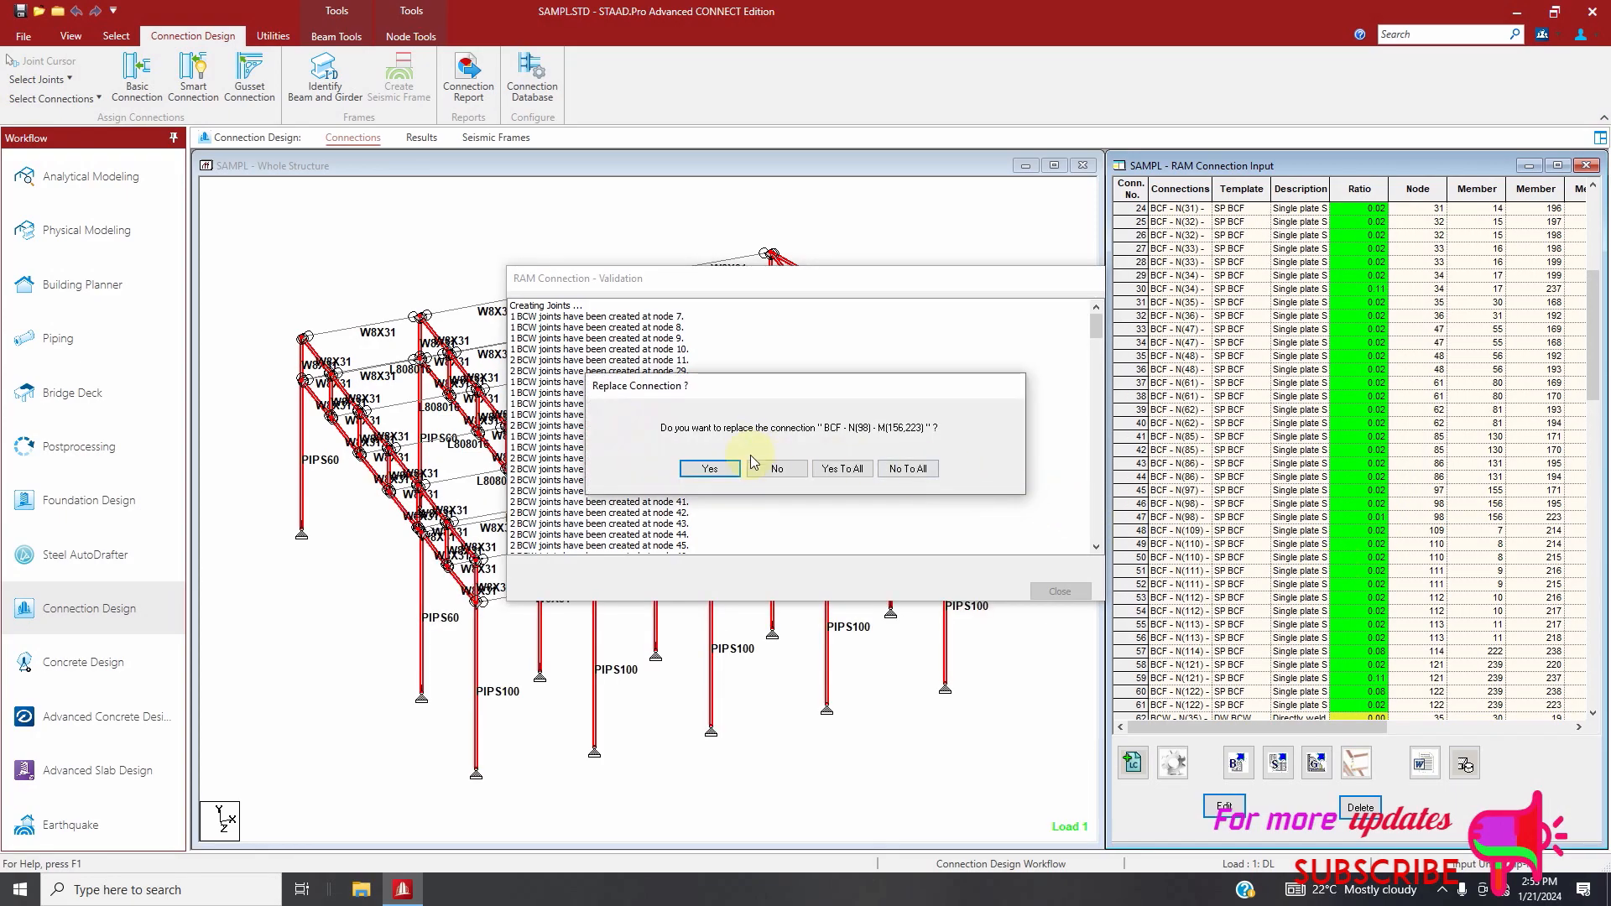
click(915, 475)
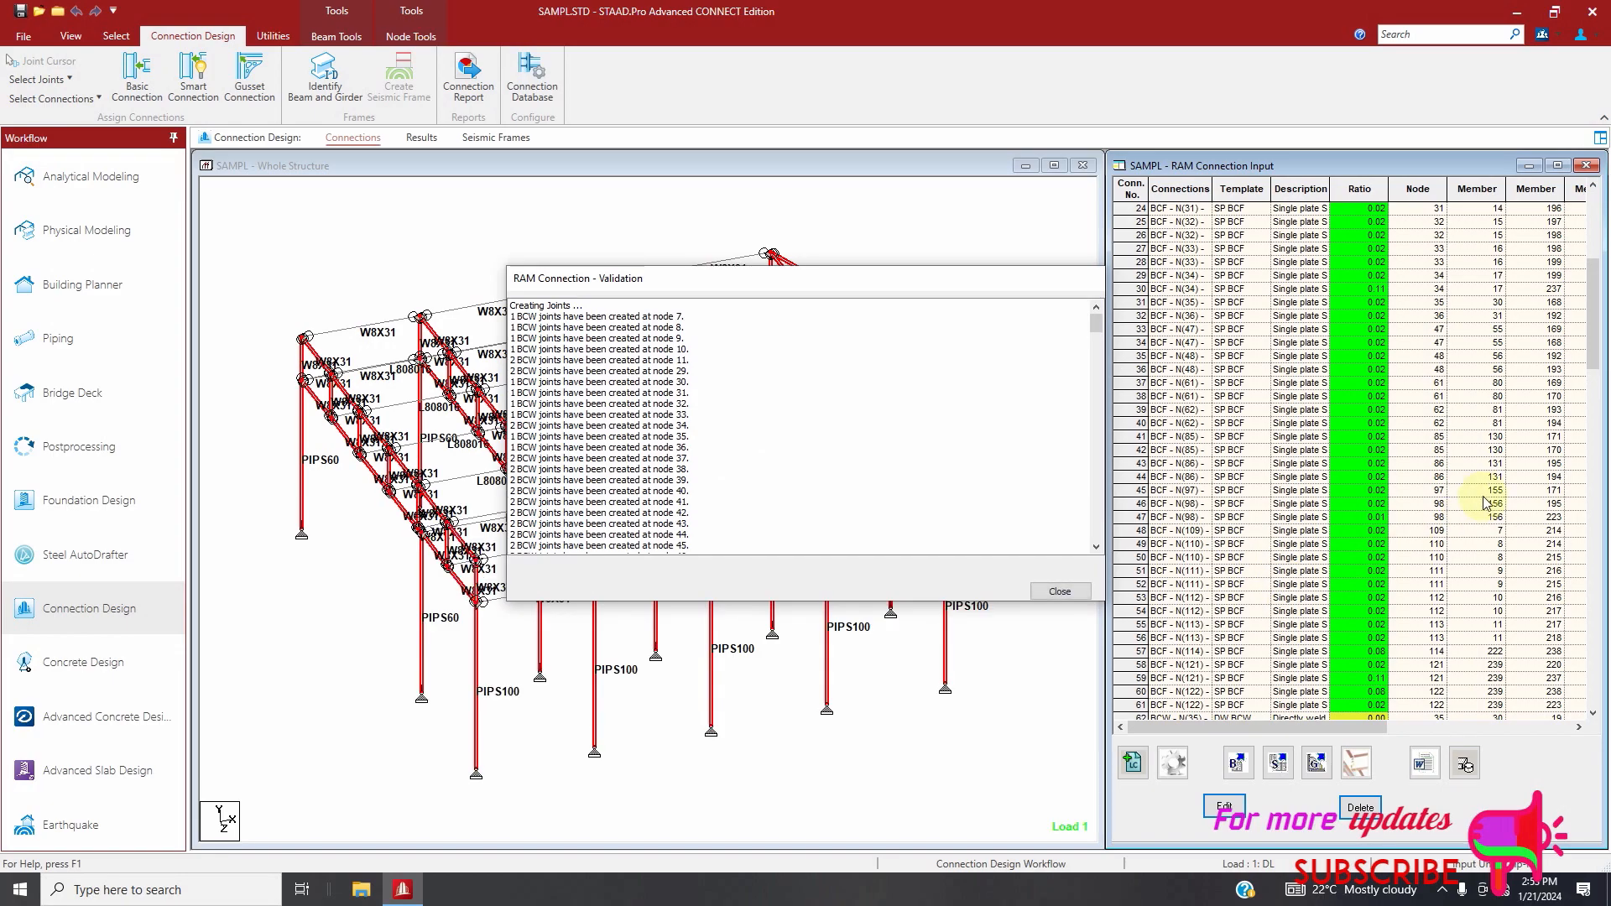
click(1060, 593)
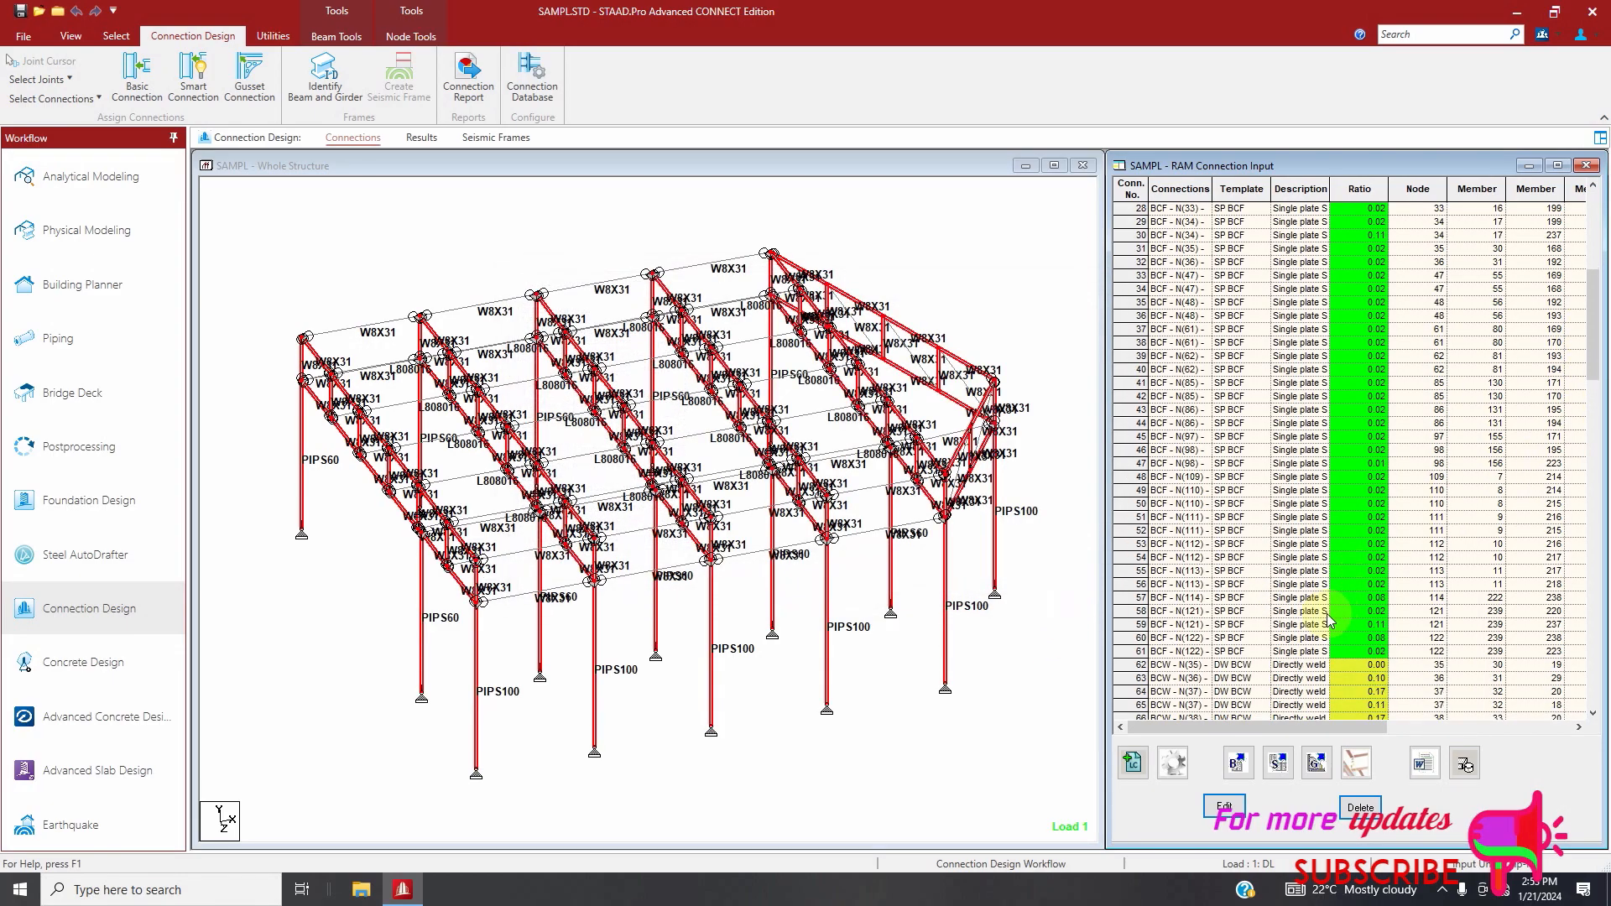
Delete the directly welded beam-column web connections 62 through 177 from the RAM connection list, confirming the deletion
scroll(1328, 613, down, 12)
scroll(1273, 544, down, 1)
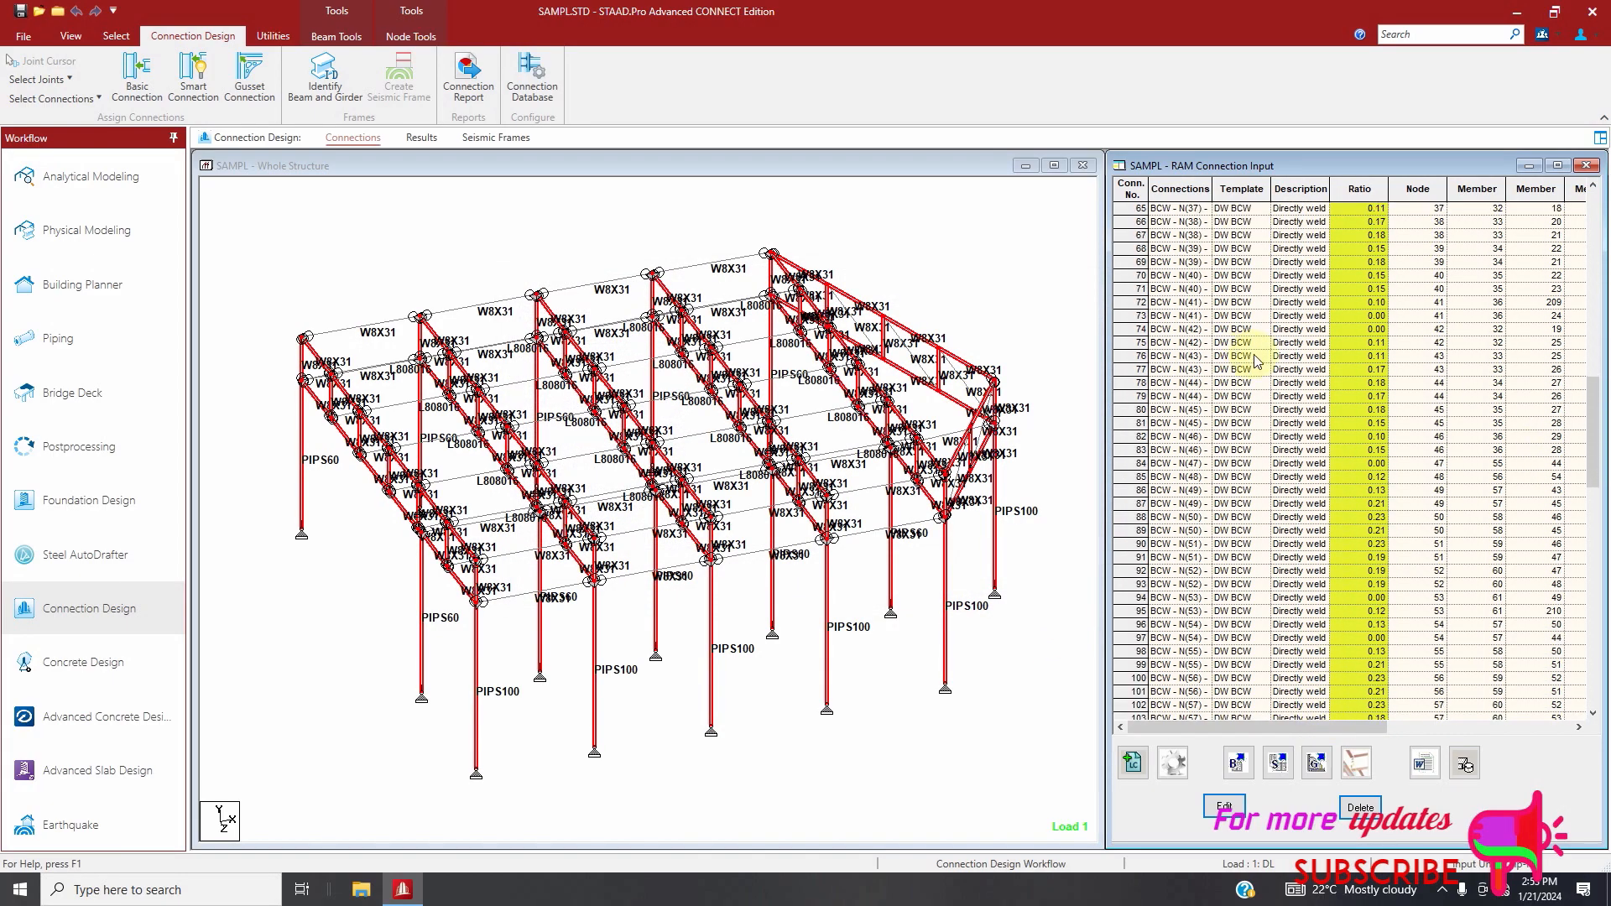
scroll(1255, 357, up, 2)
drag(1162, 306, 1175, 760)
click(1354, 763)
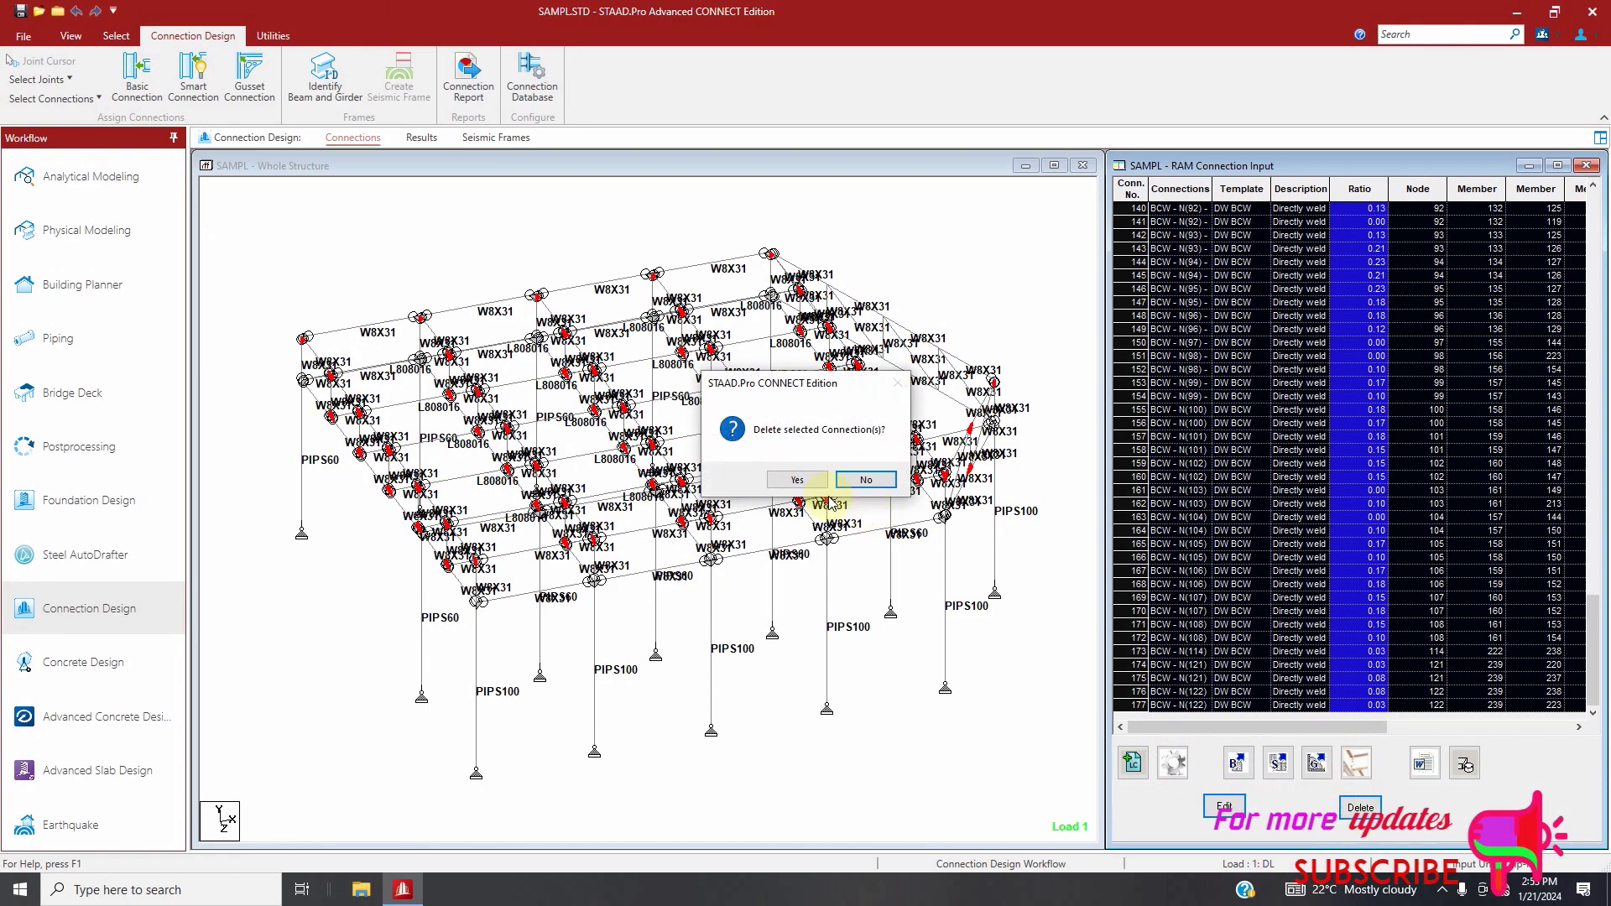
click(807, 480)
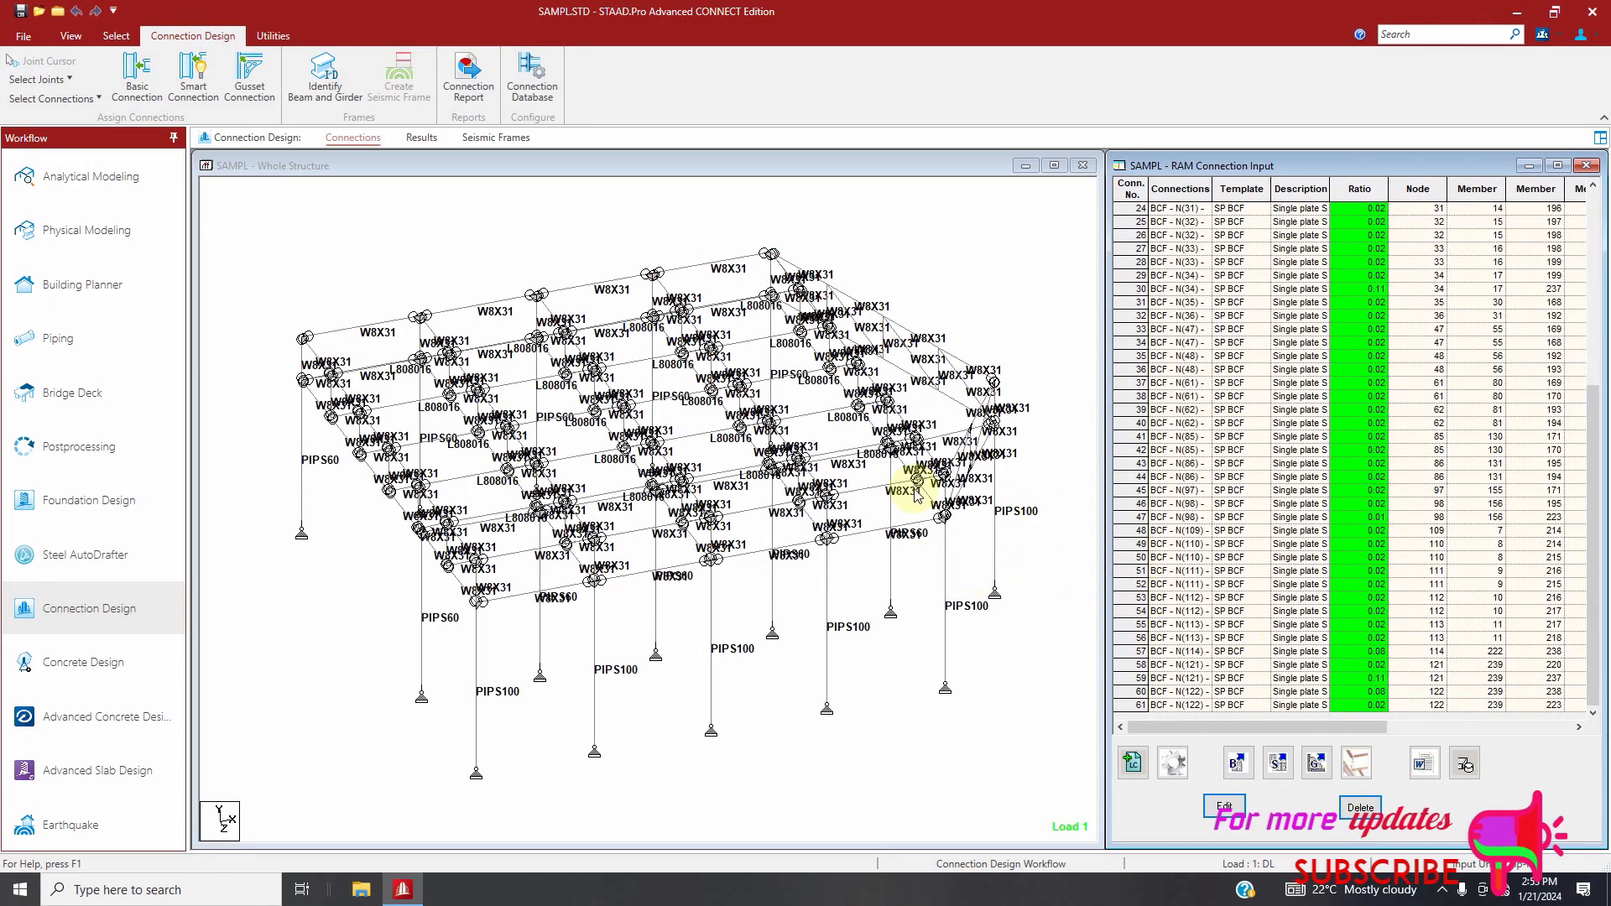
click(1443, 890)
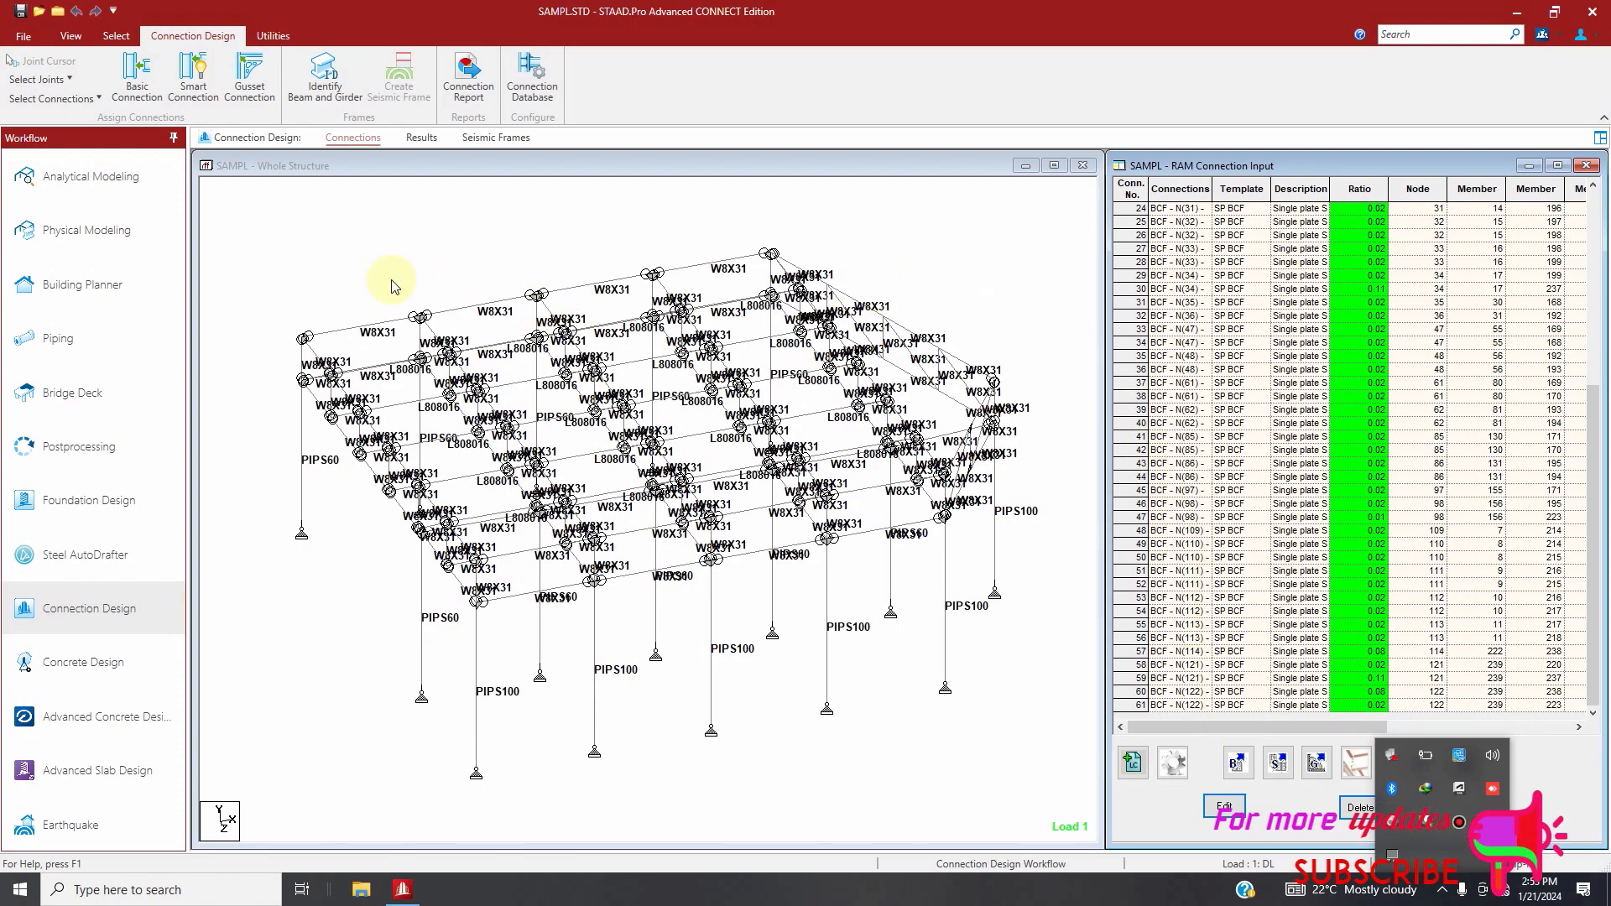
click(63, 82)
click(65, 84)
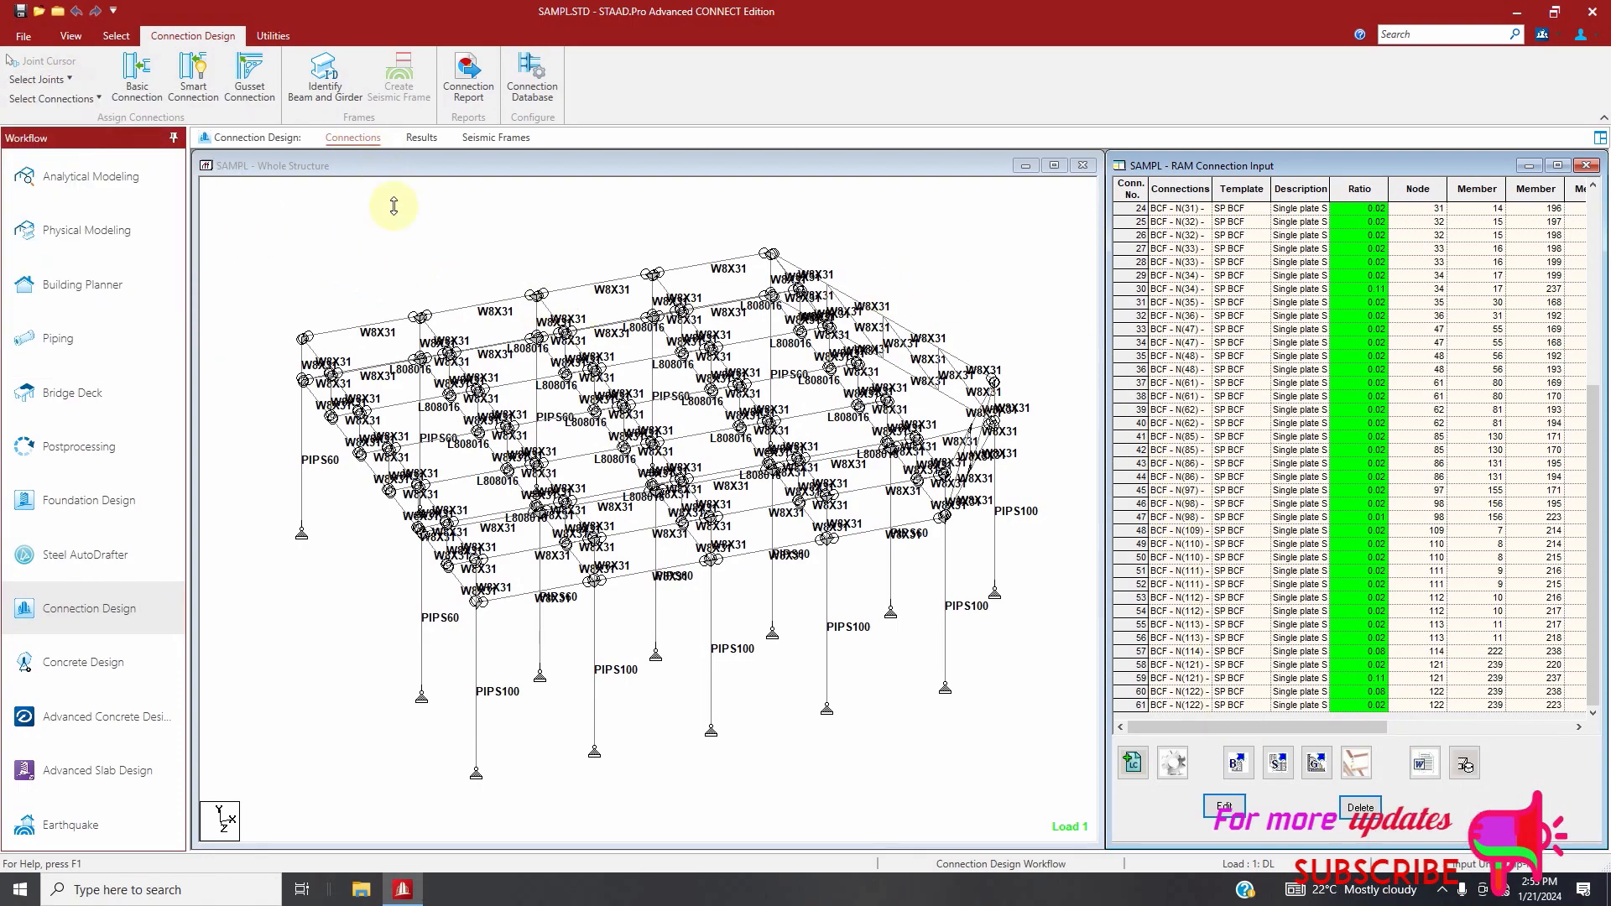
click(392, 199)
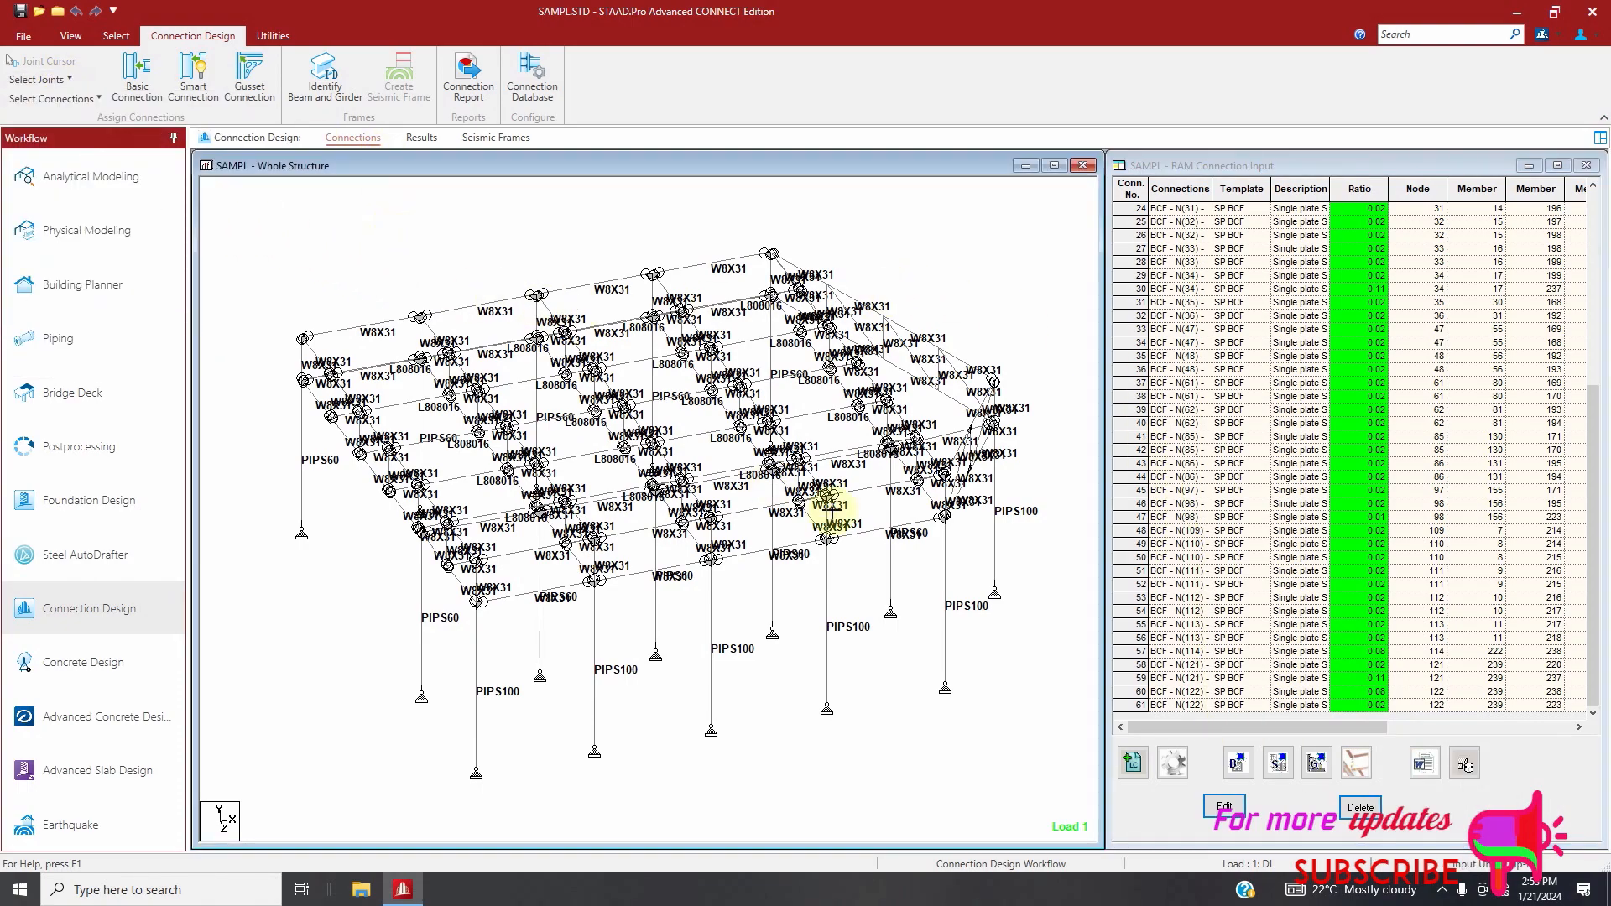
Assign Clip Angle BCW smart connections with all available templates to all beam-column web joints using the AISC 360-10 (ASD) design code
click(59, 81)
click(56, 132)
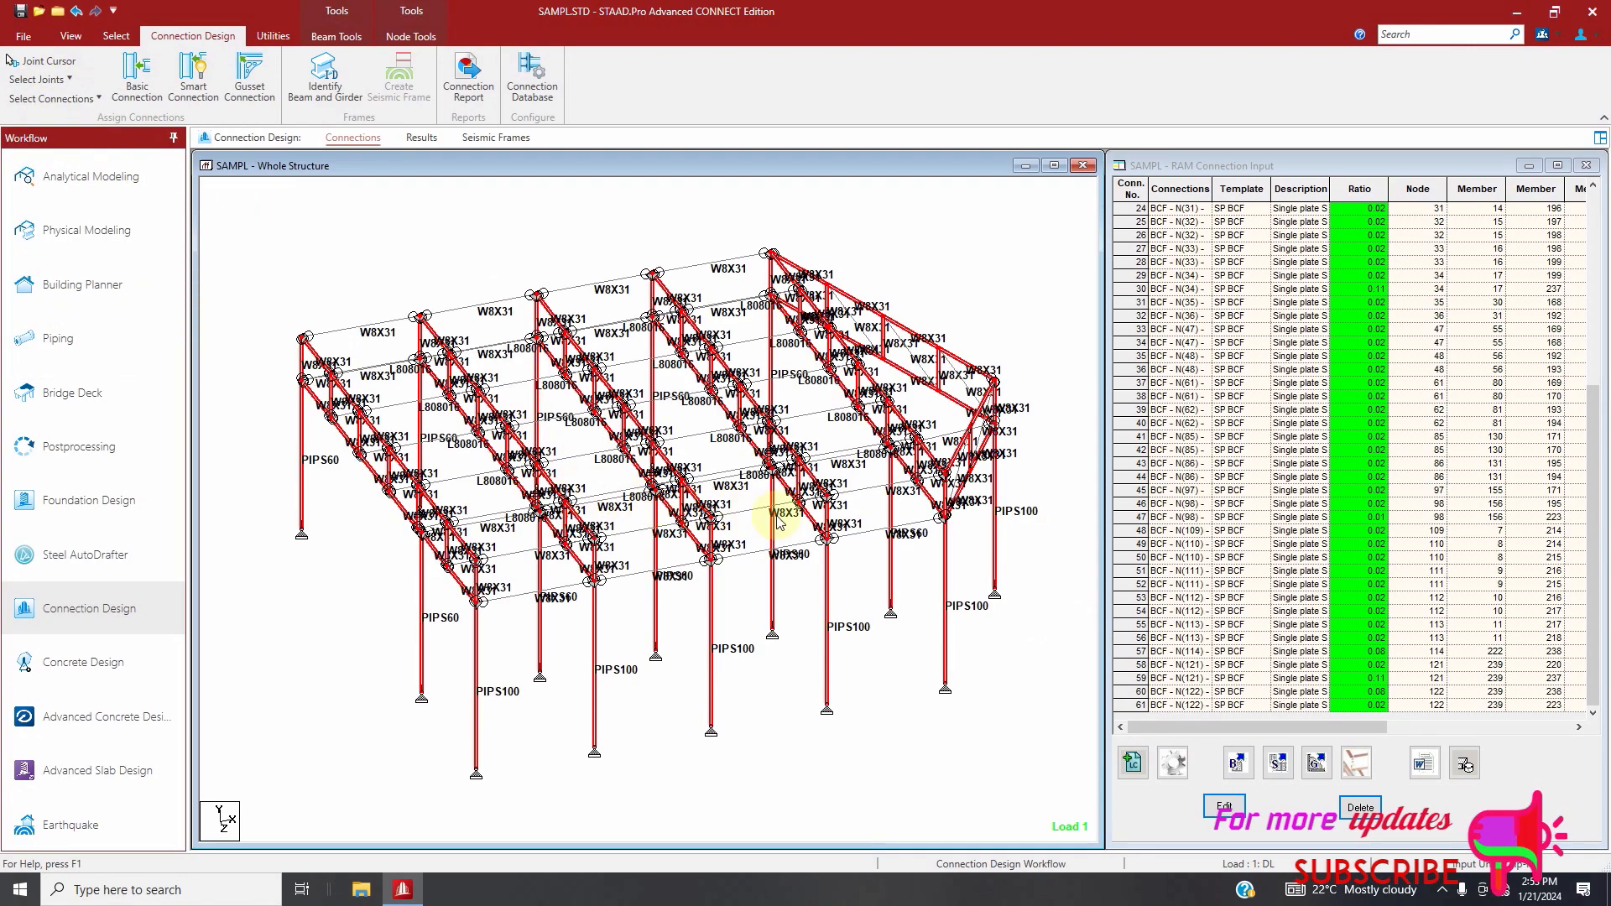
click(1279, 764)
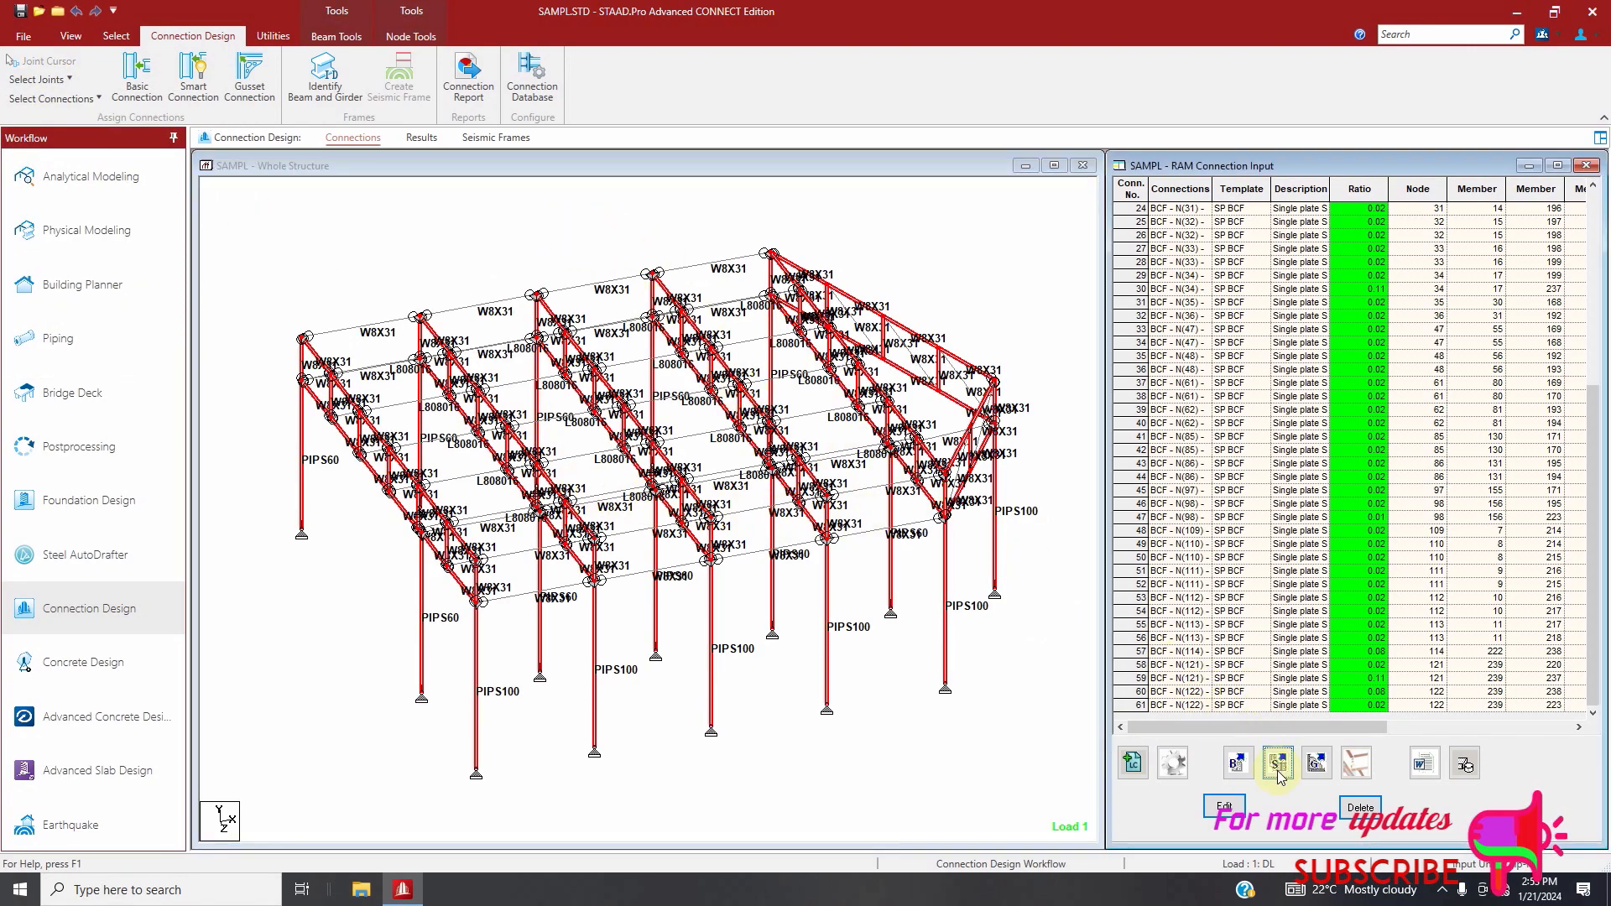
click(826, 475)
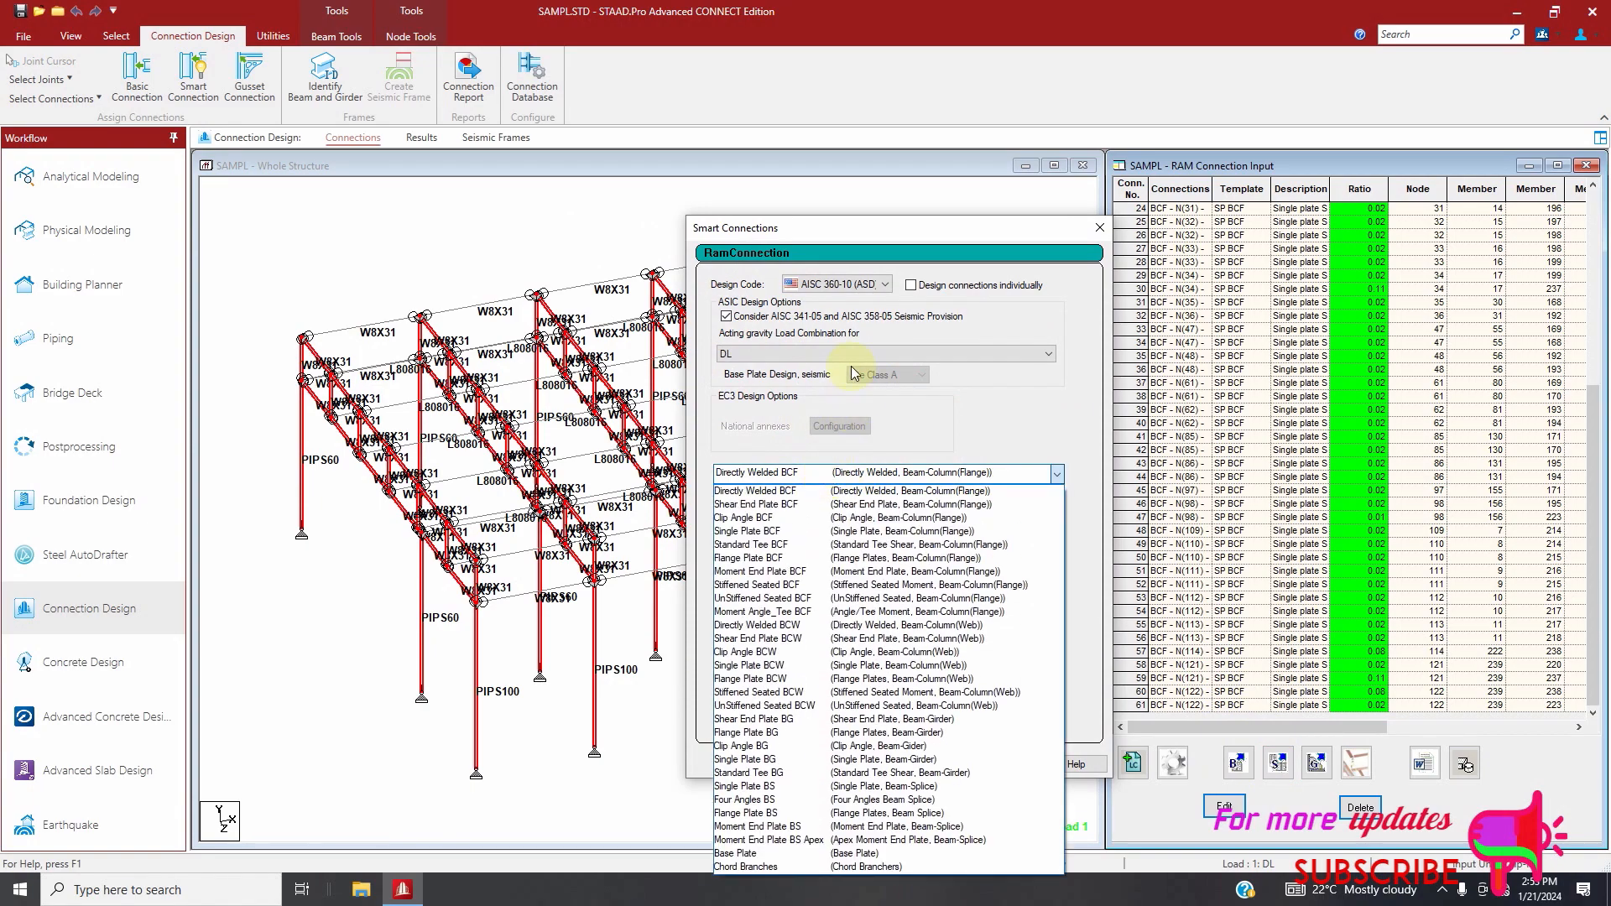
click(797, 655)
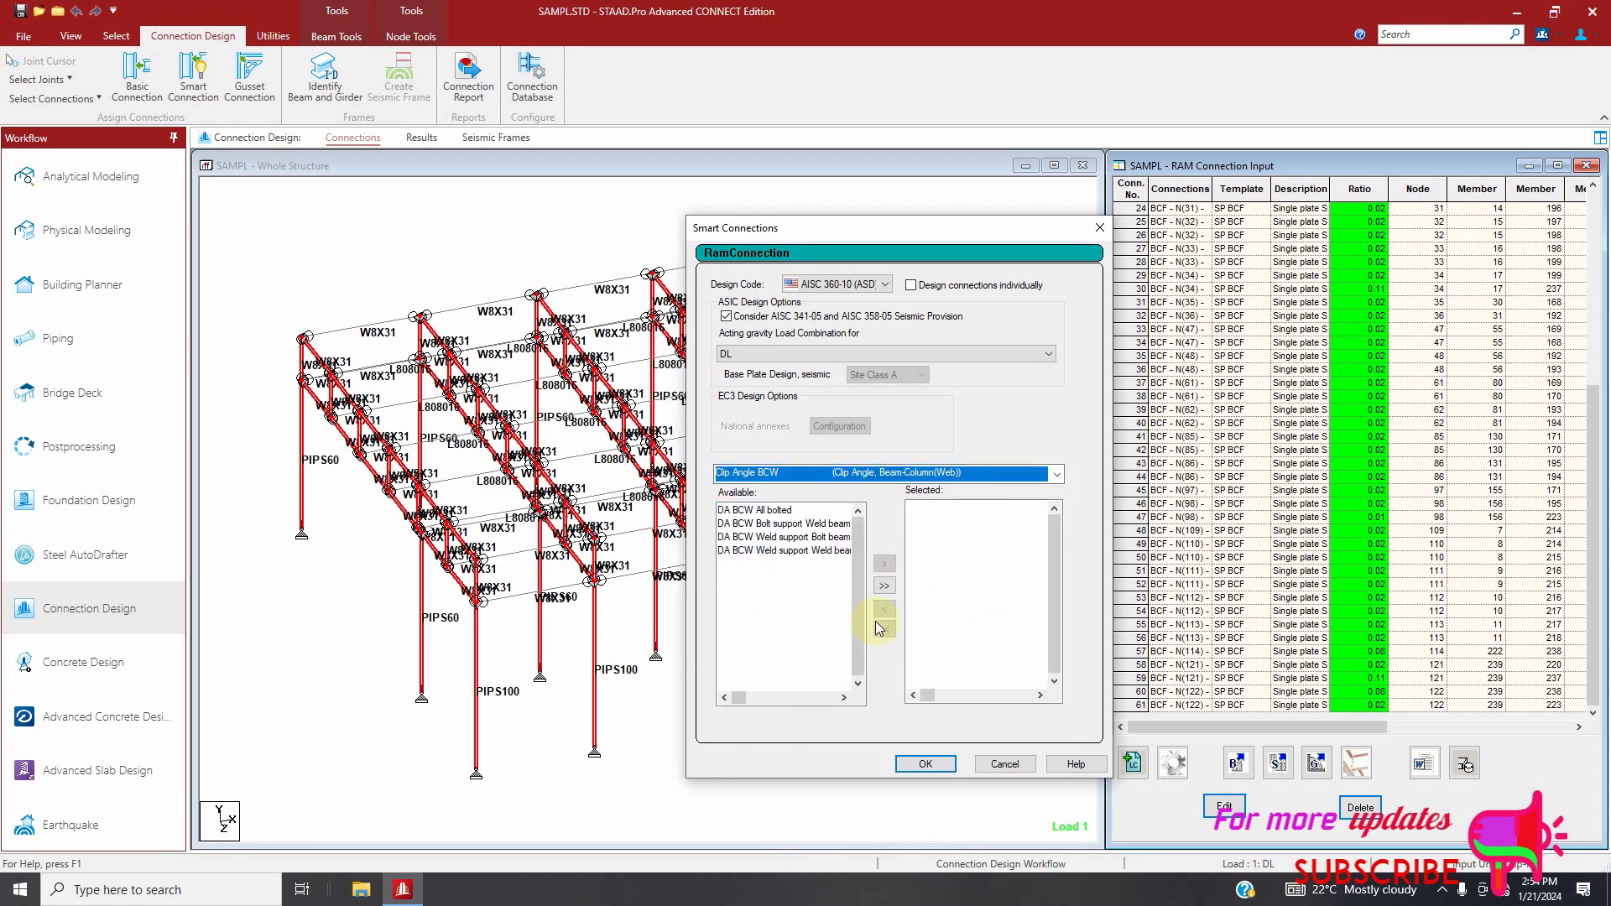
click(884, 586)
click(923, 765)
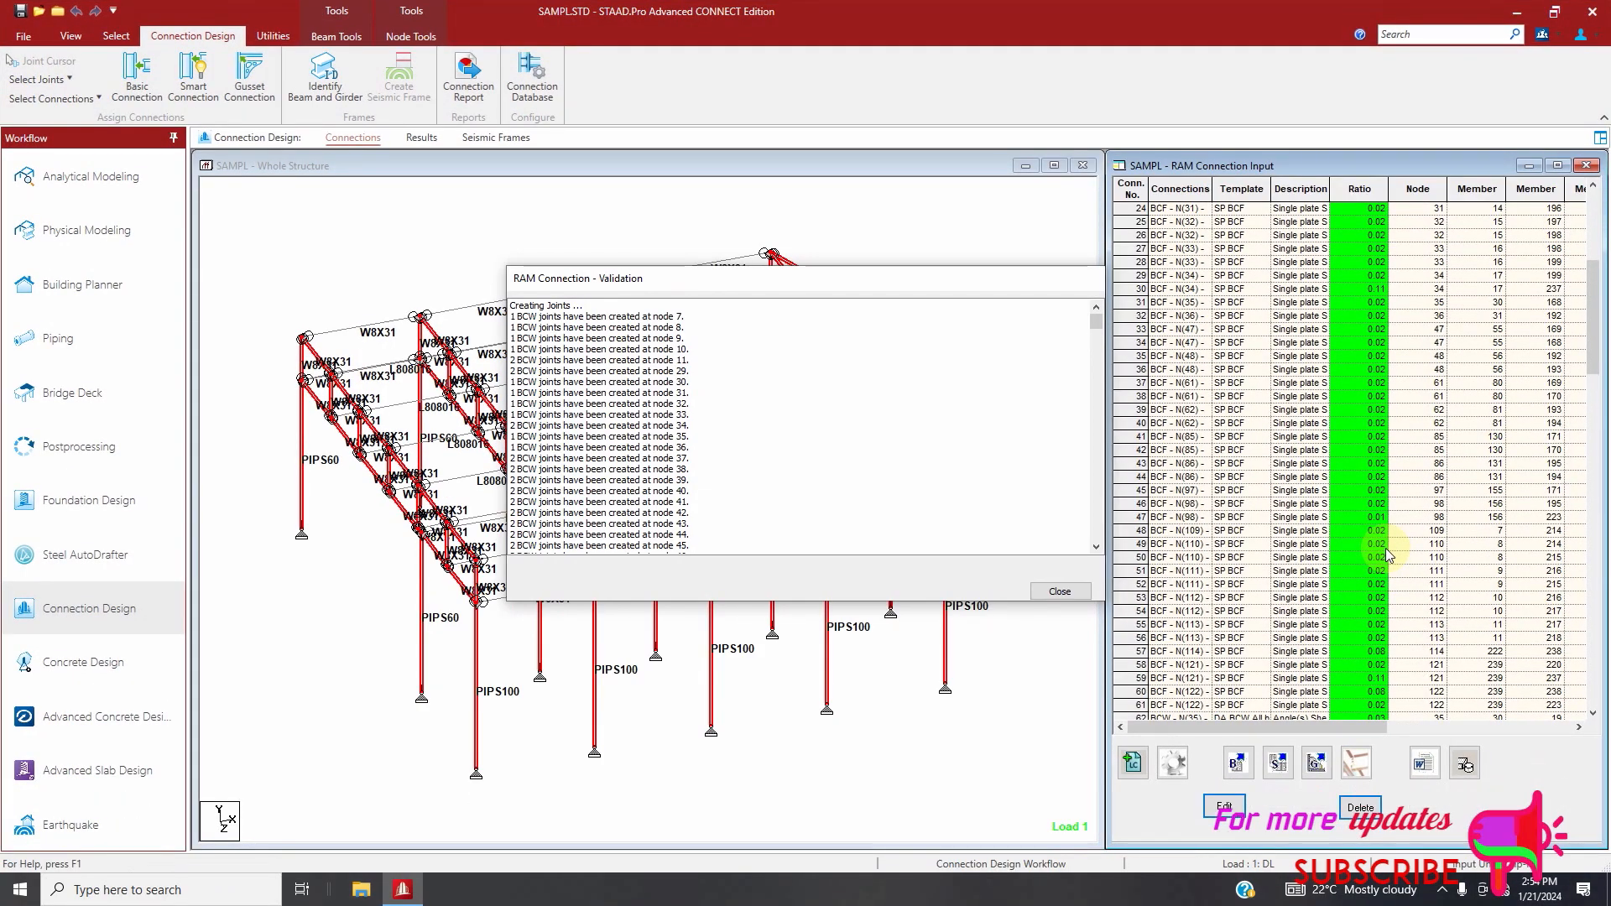
click(1060, 592)
Open clip angle connection 109 in the connection editor, inspect its 3D model from several angles, and close the editor saving the changes
scroll(1325, 657, down, 10)
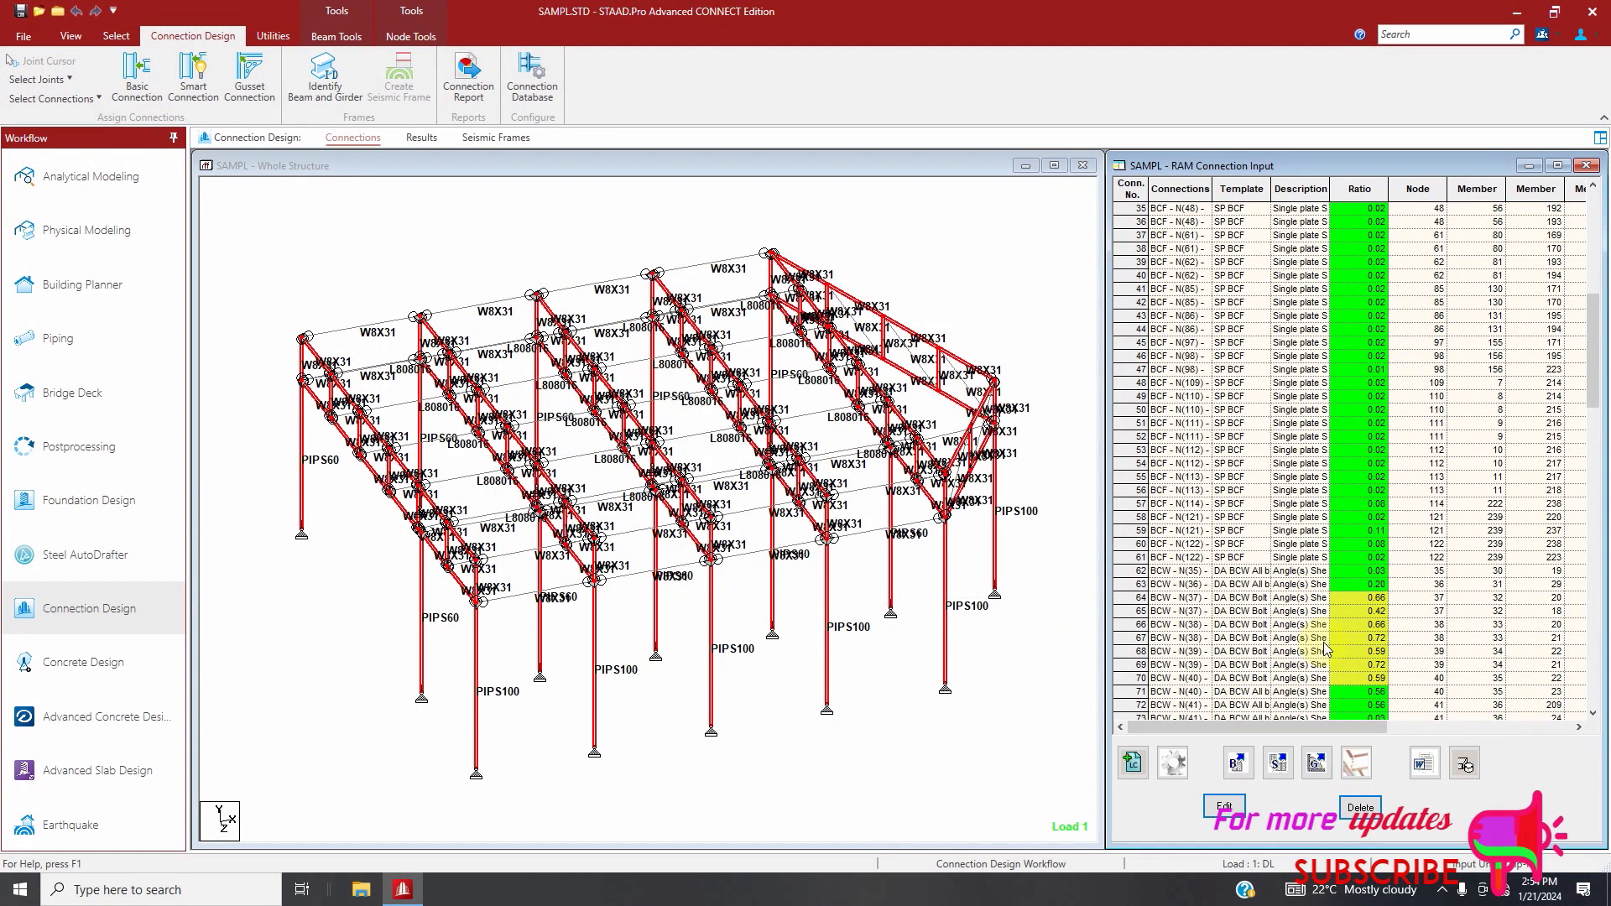
scroll(1326, 659, down, 5)
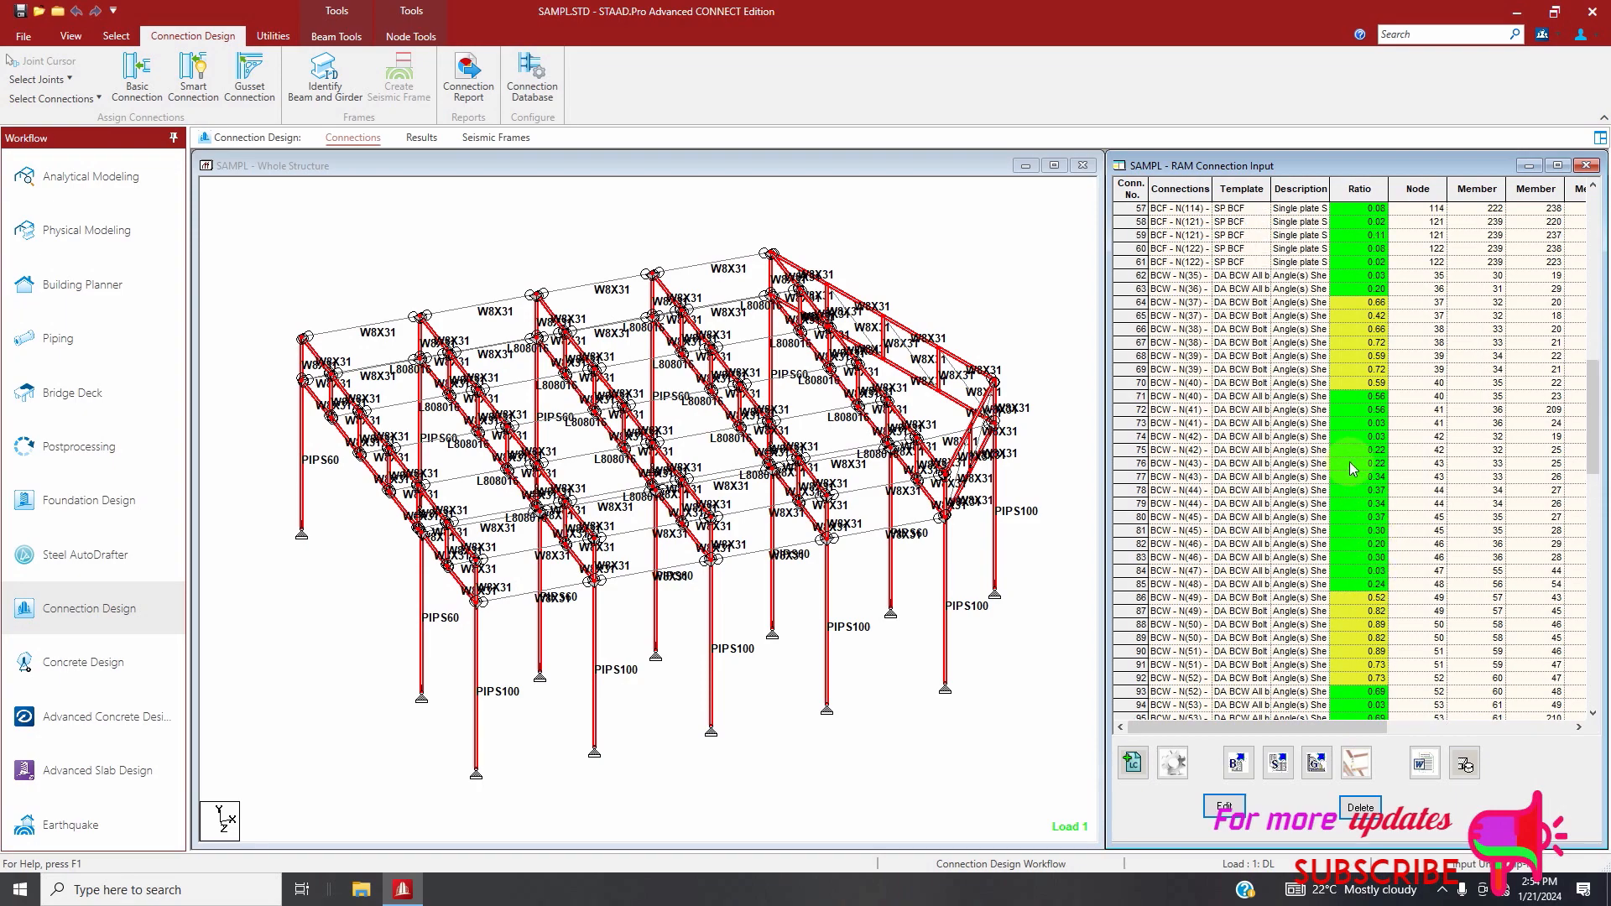
scroll(1362, 720, down, 11)
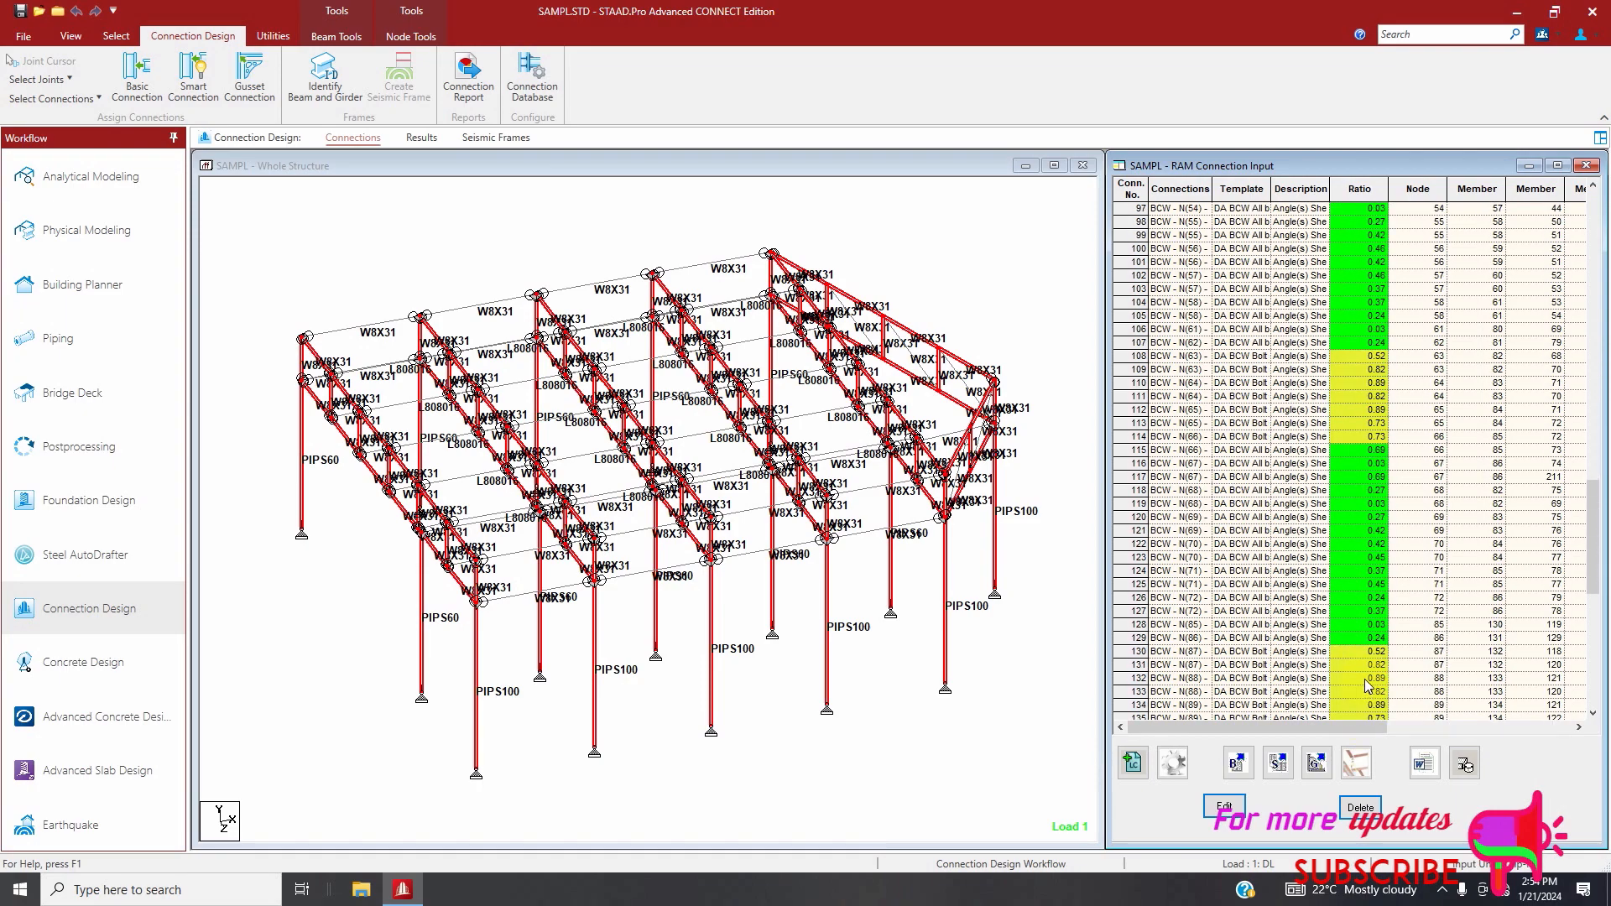
scroll(1421, 630, down, 10)
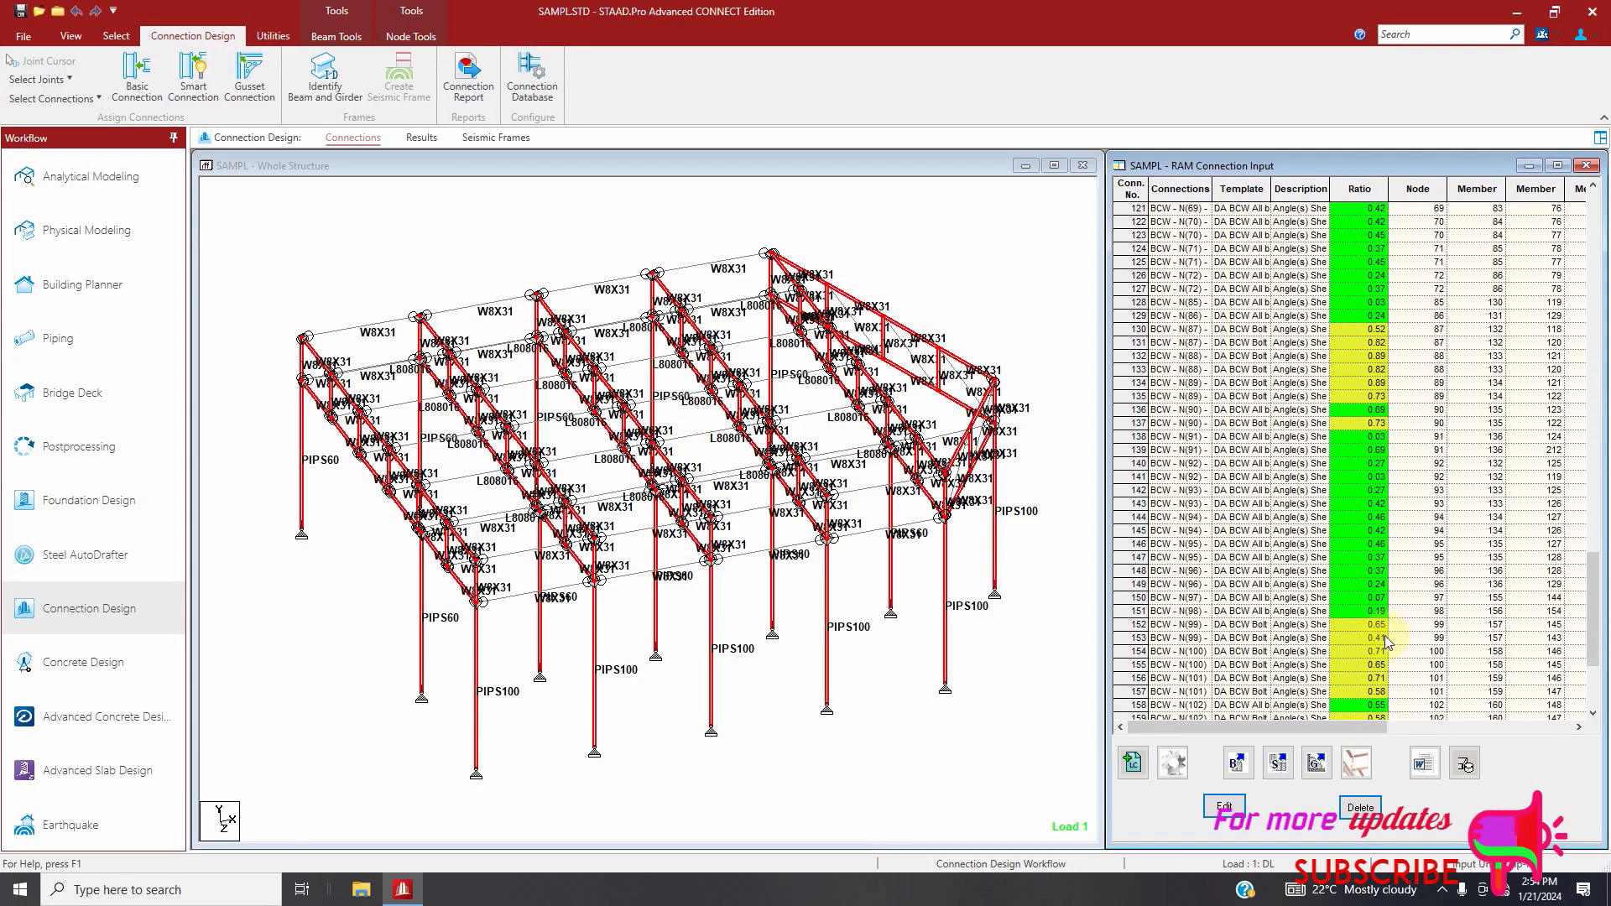
scroll(1395, 642, up, 13)
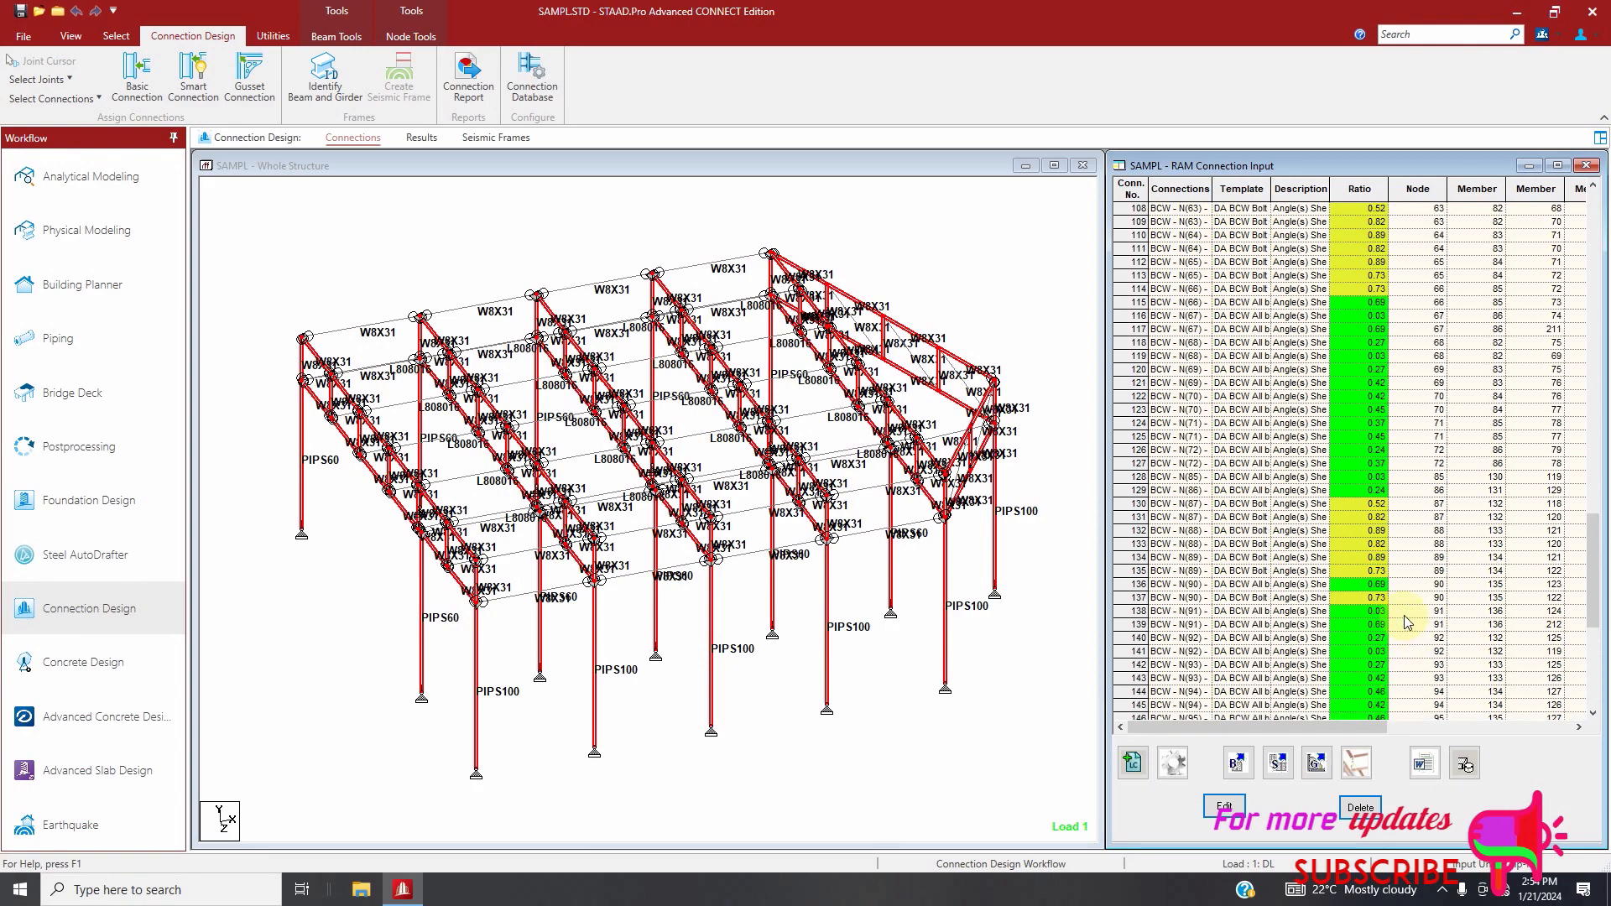
click(1139, 382)
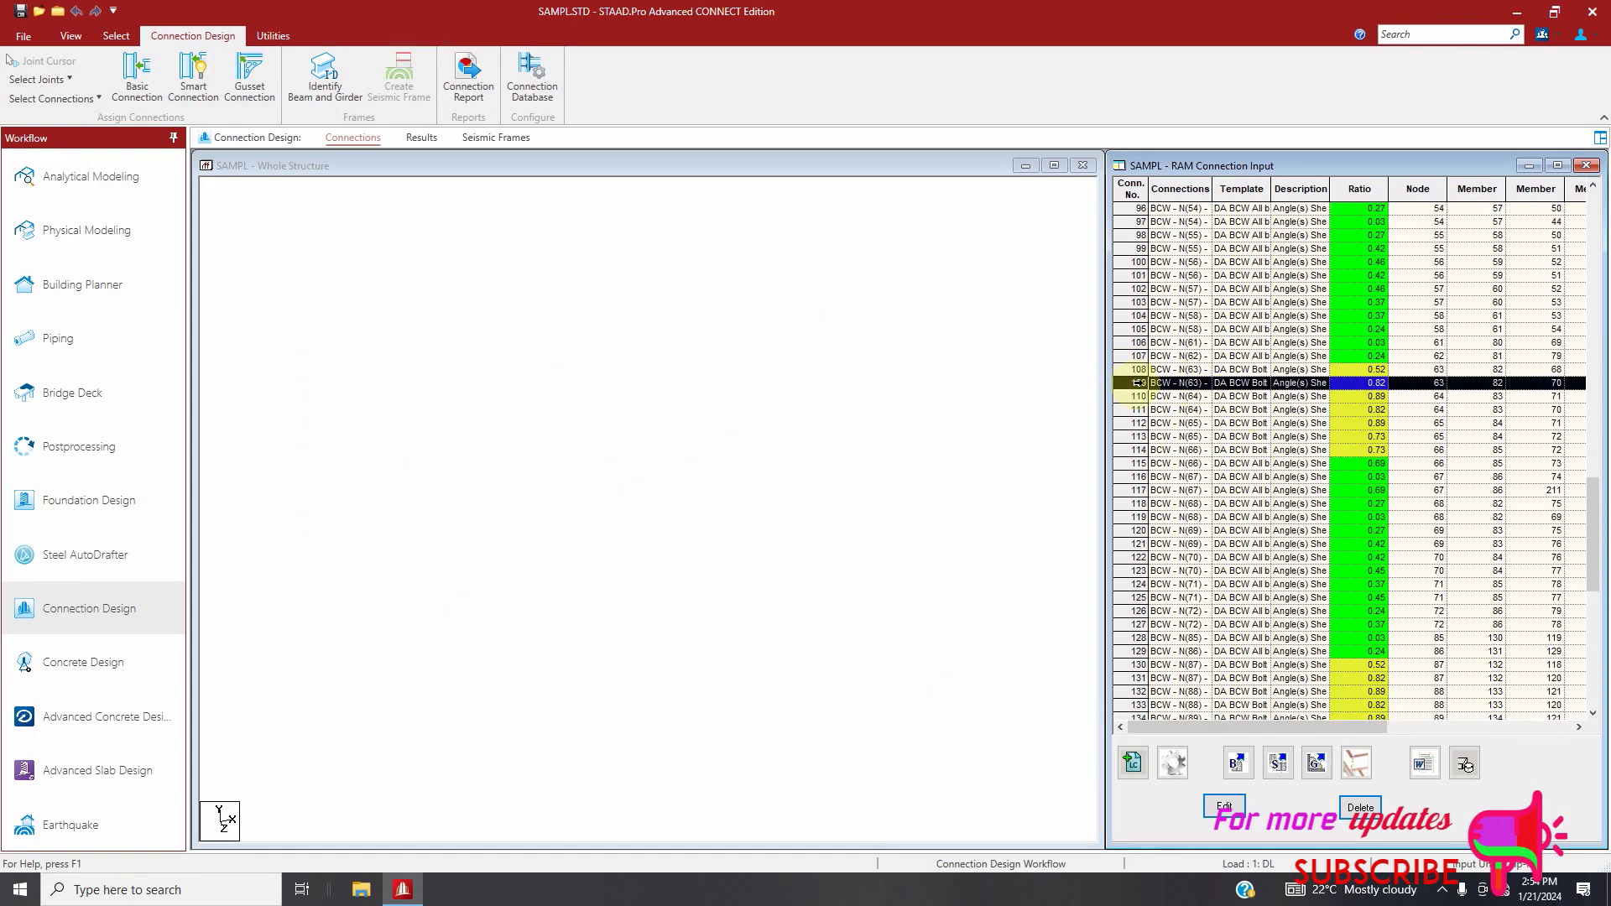
double_click(1139, 382)
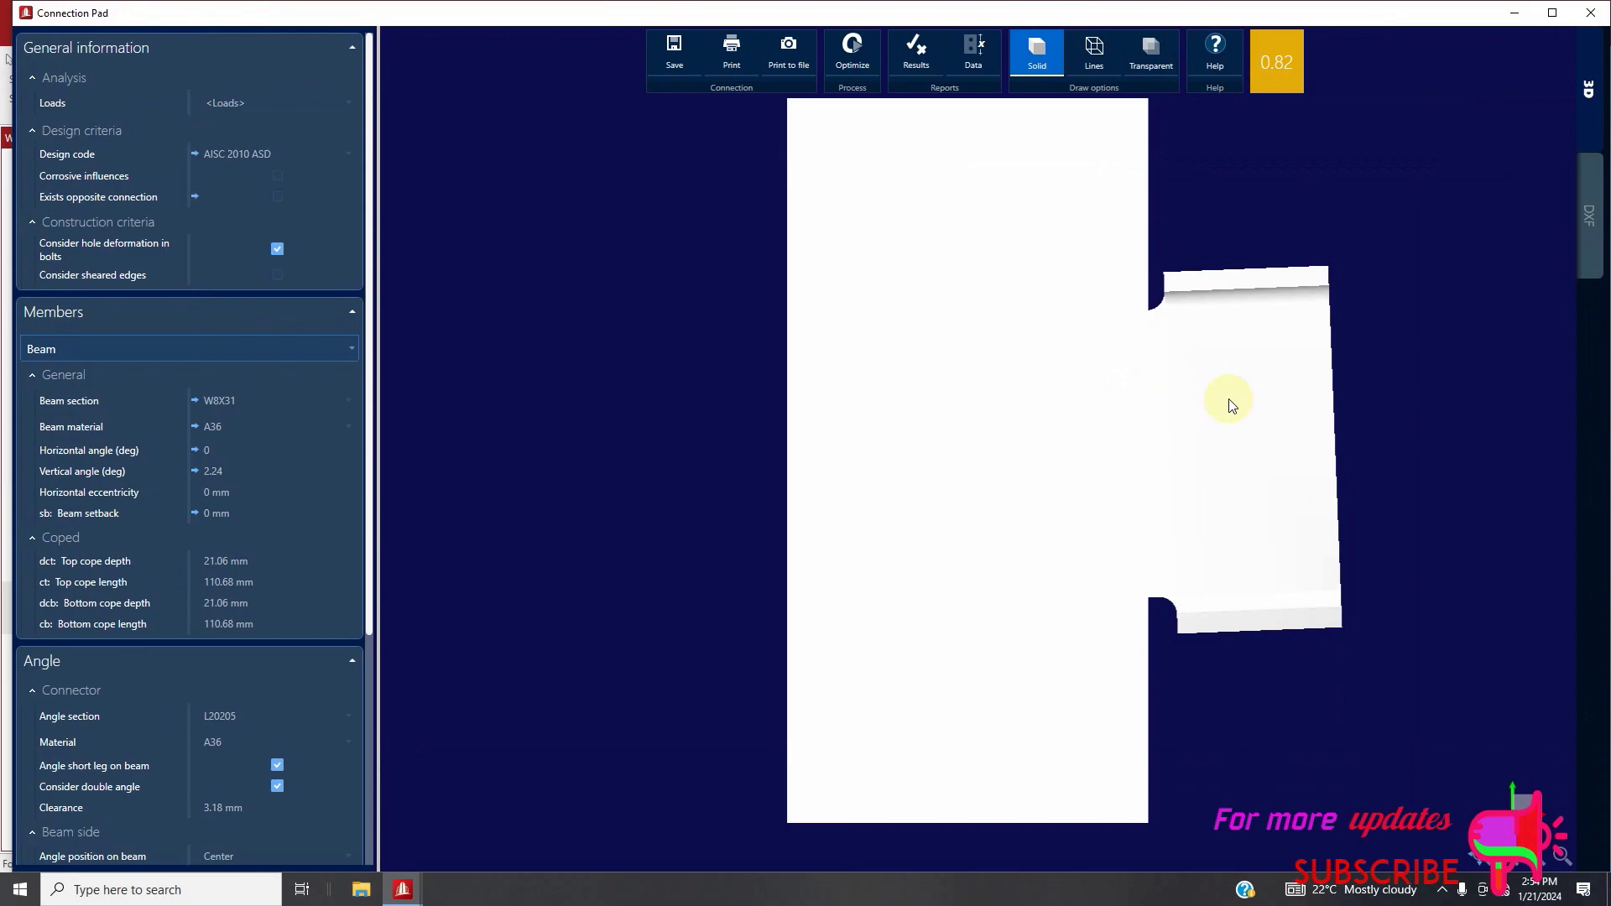
middle_drag(1103, 413, 929, 205)
click(904, 74)
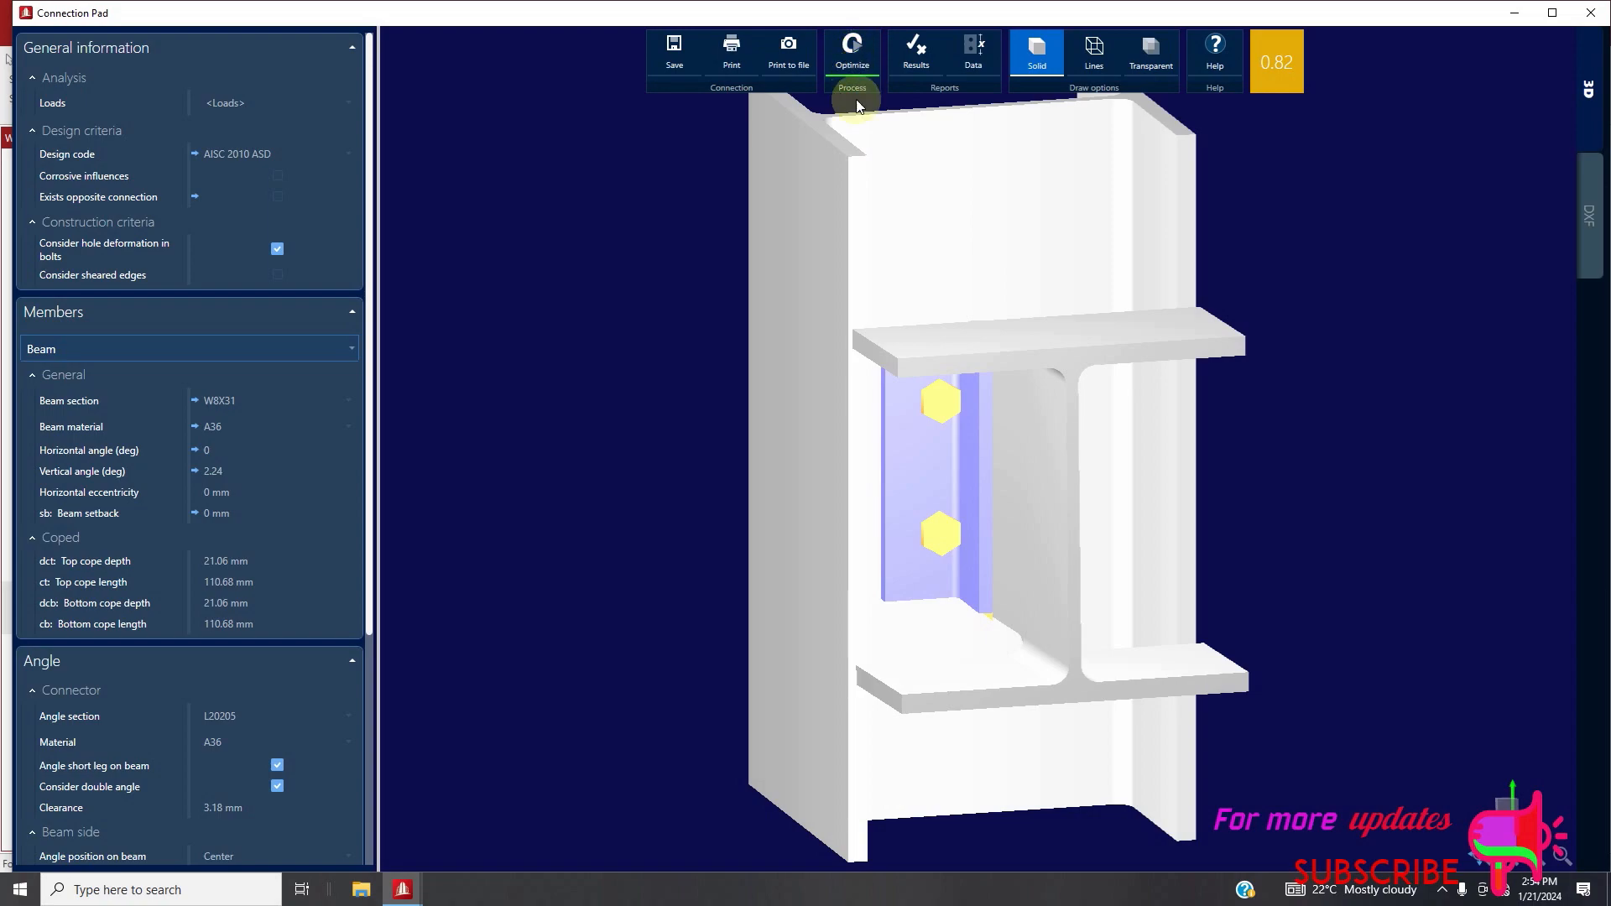
scroll(1006, 484, down, 5)
middle_drag(1031, 464, 859, 782)
click(1590, 13)
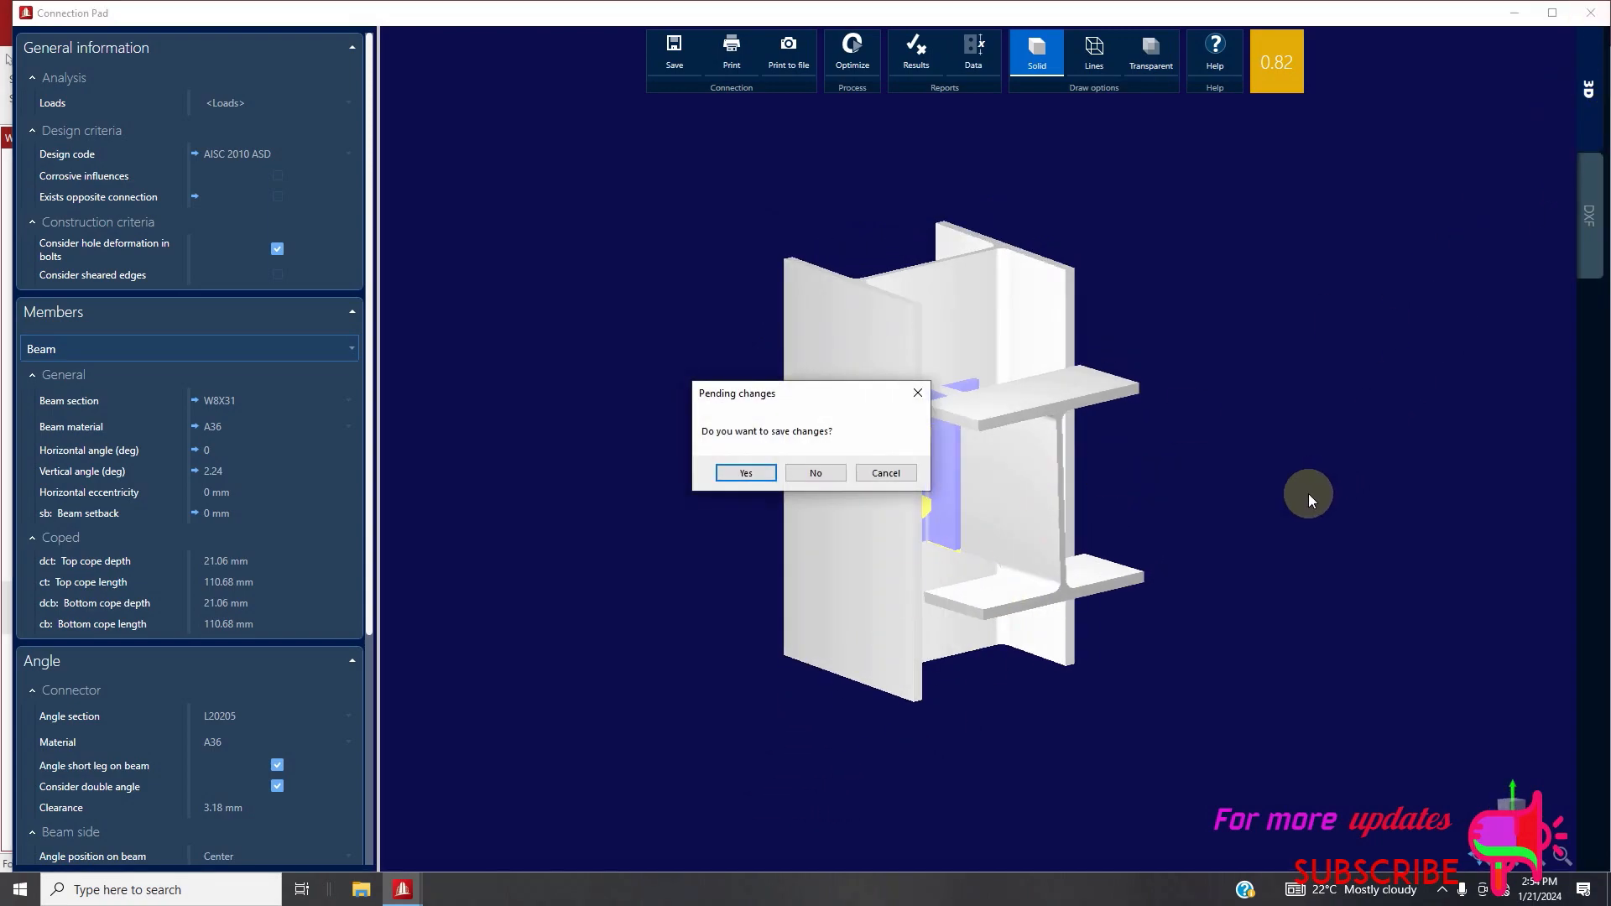
click(746, 473)
Delete clip angle connections 86–92, 108–114, 130–135, 137, 152–157 and 159 from the RAM connection list, confirming the deletion
scroll(1292, 570, down, 3)
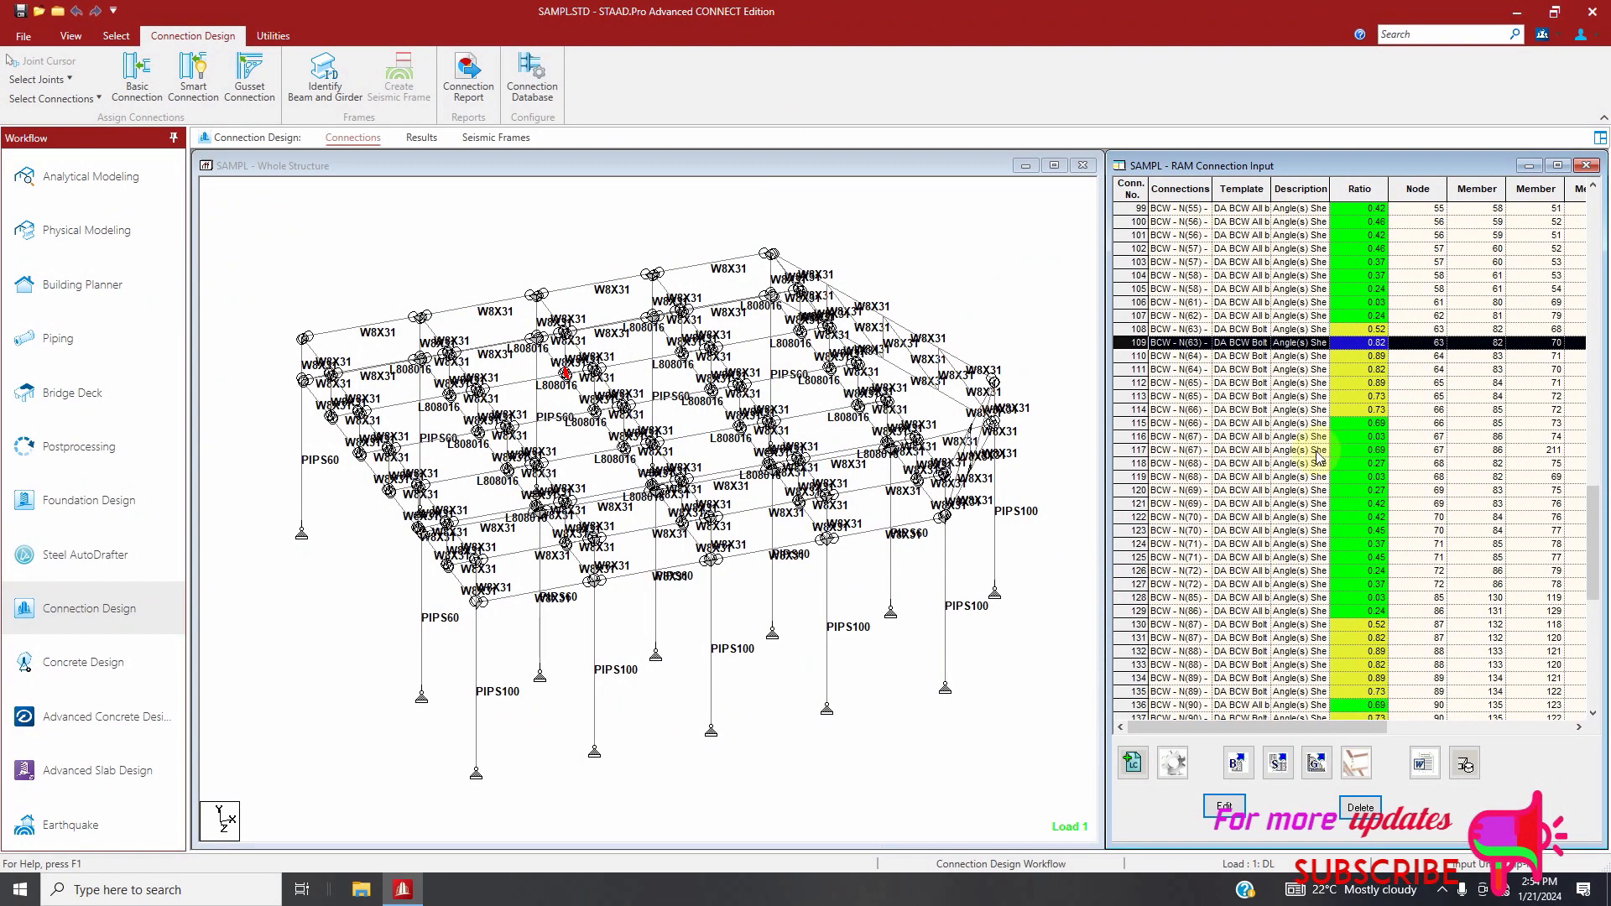
scroll(1295, 572, down, 10)
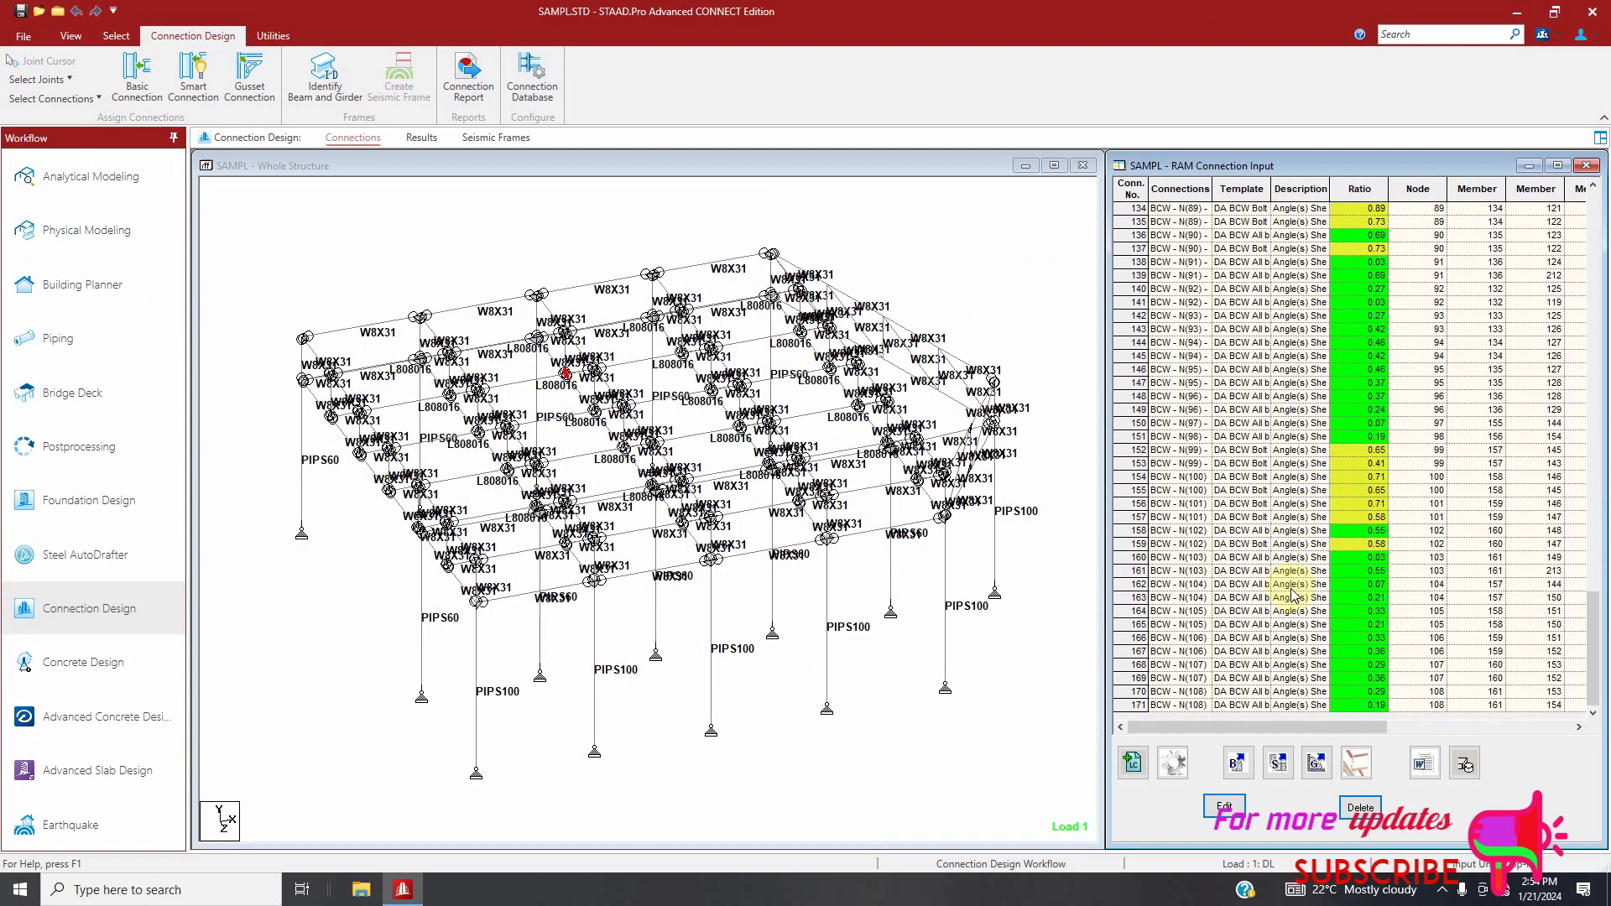
scroll(1377, 604, up, 11)
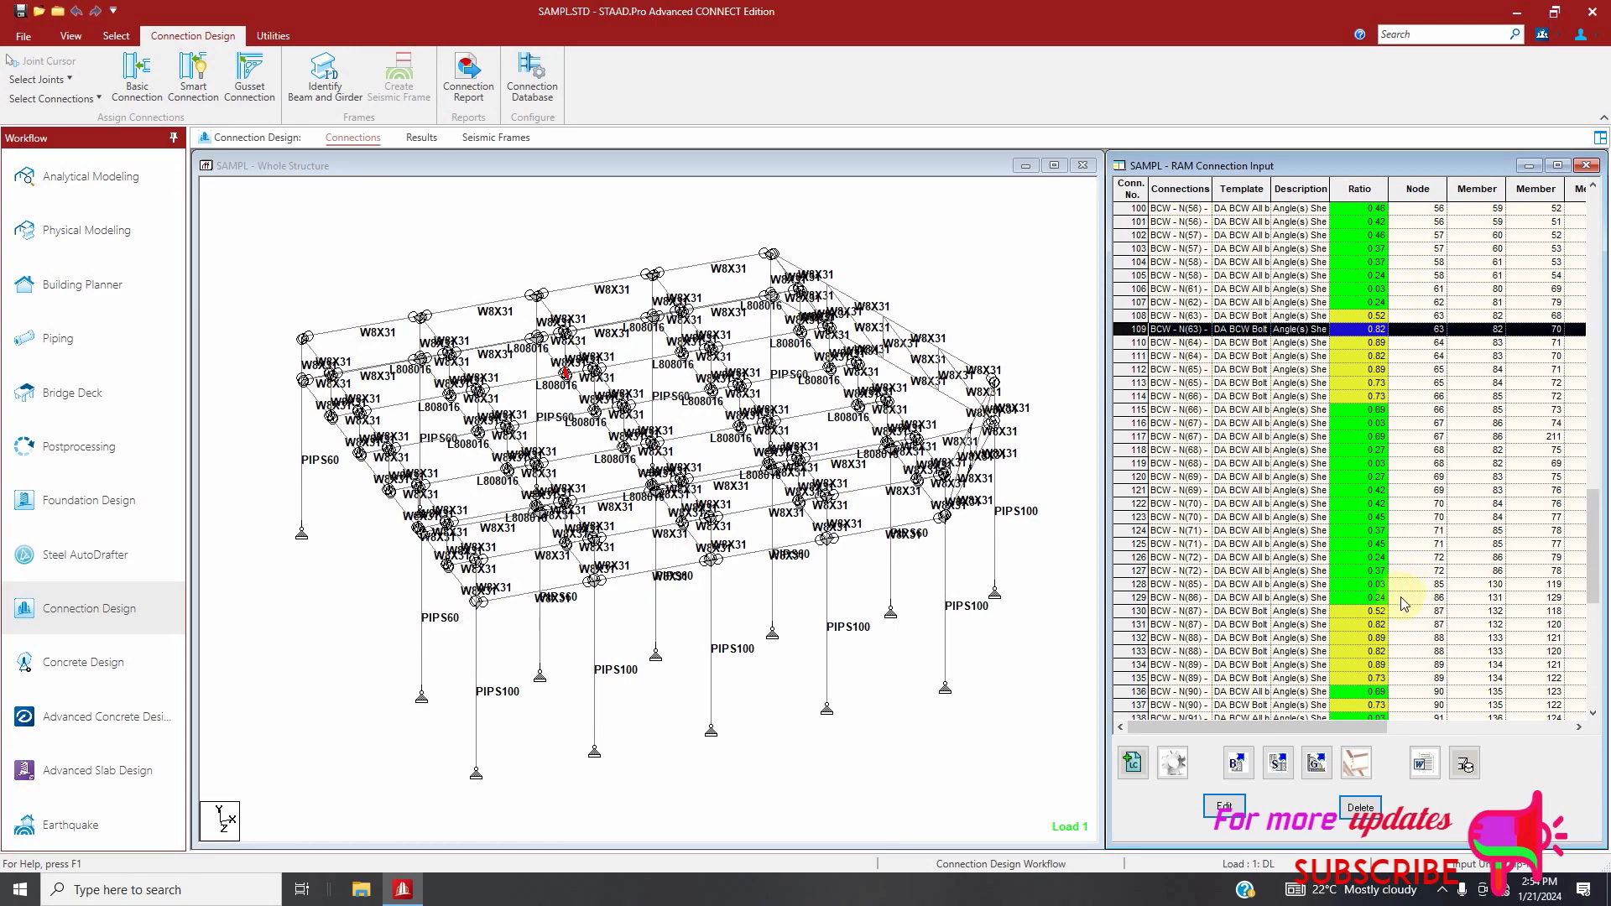
scroll(1400, 591, up, 4)
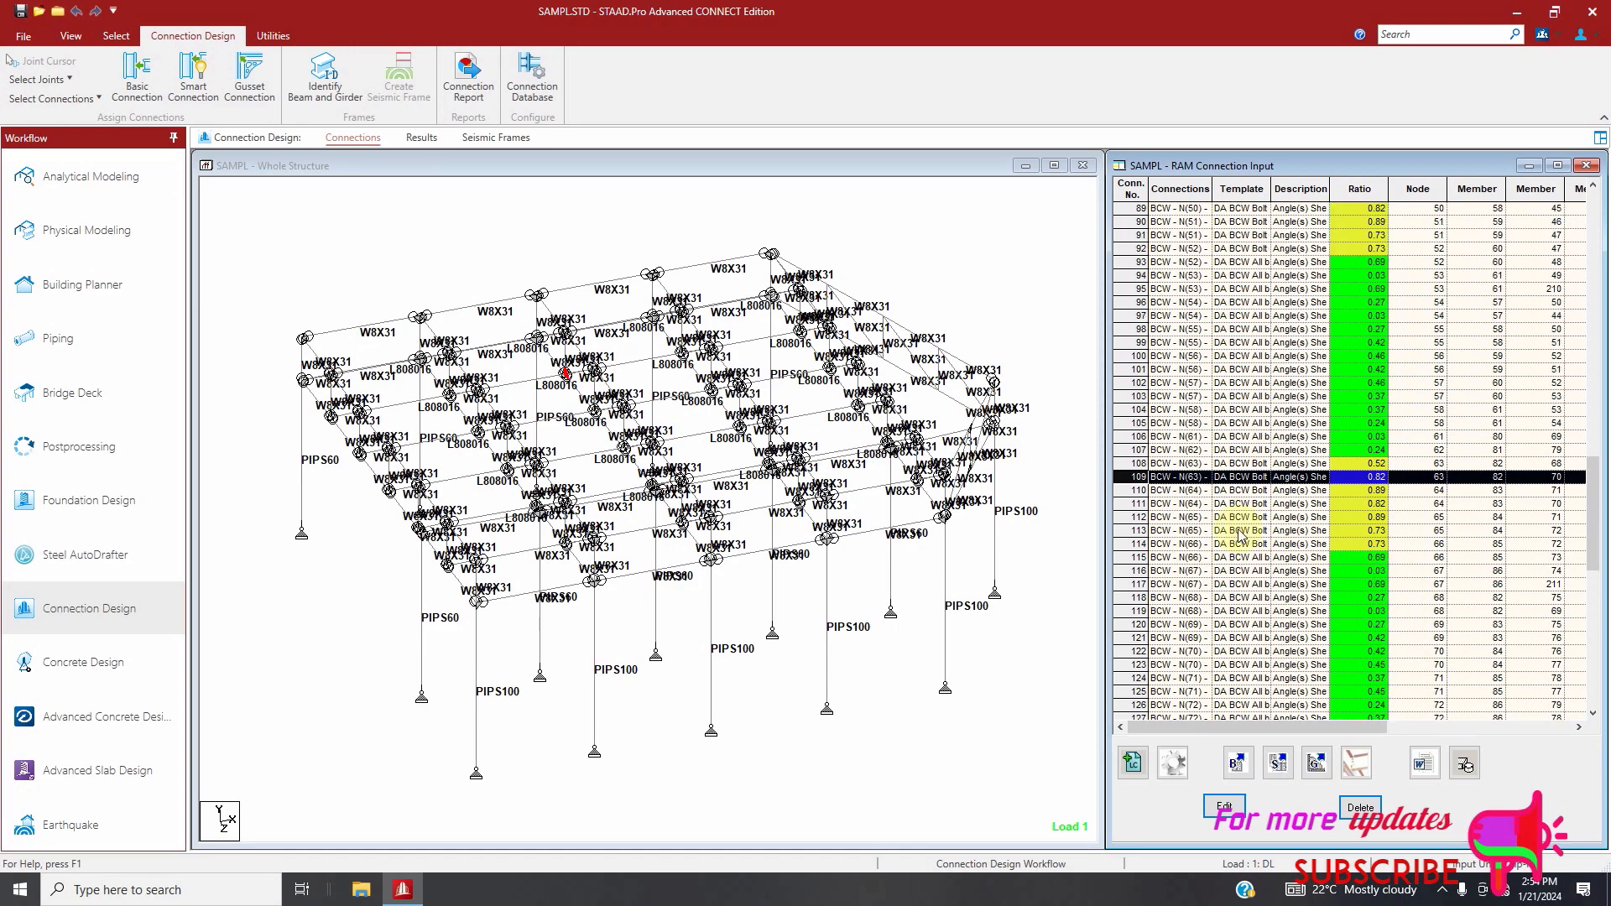
click(1139, 503)
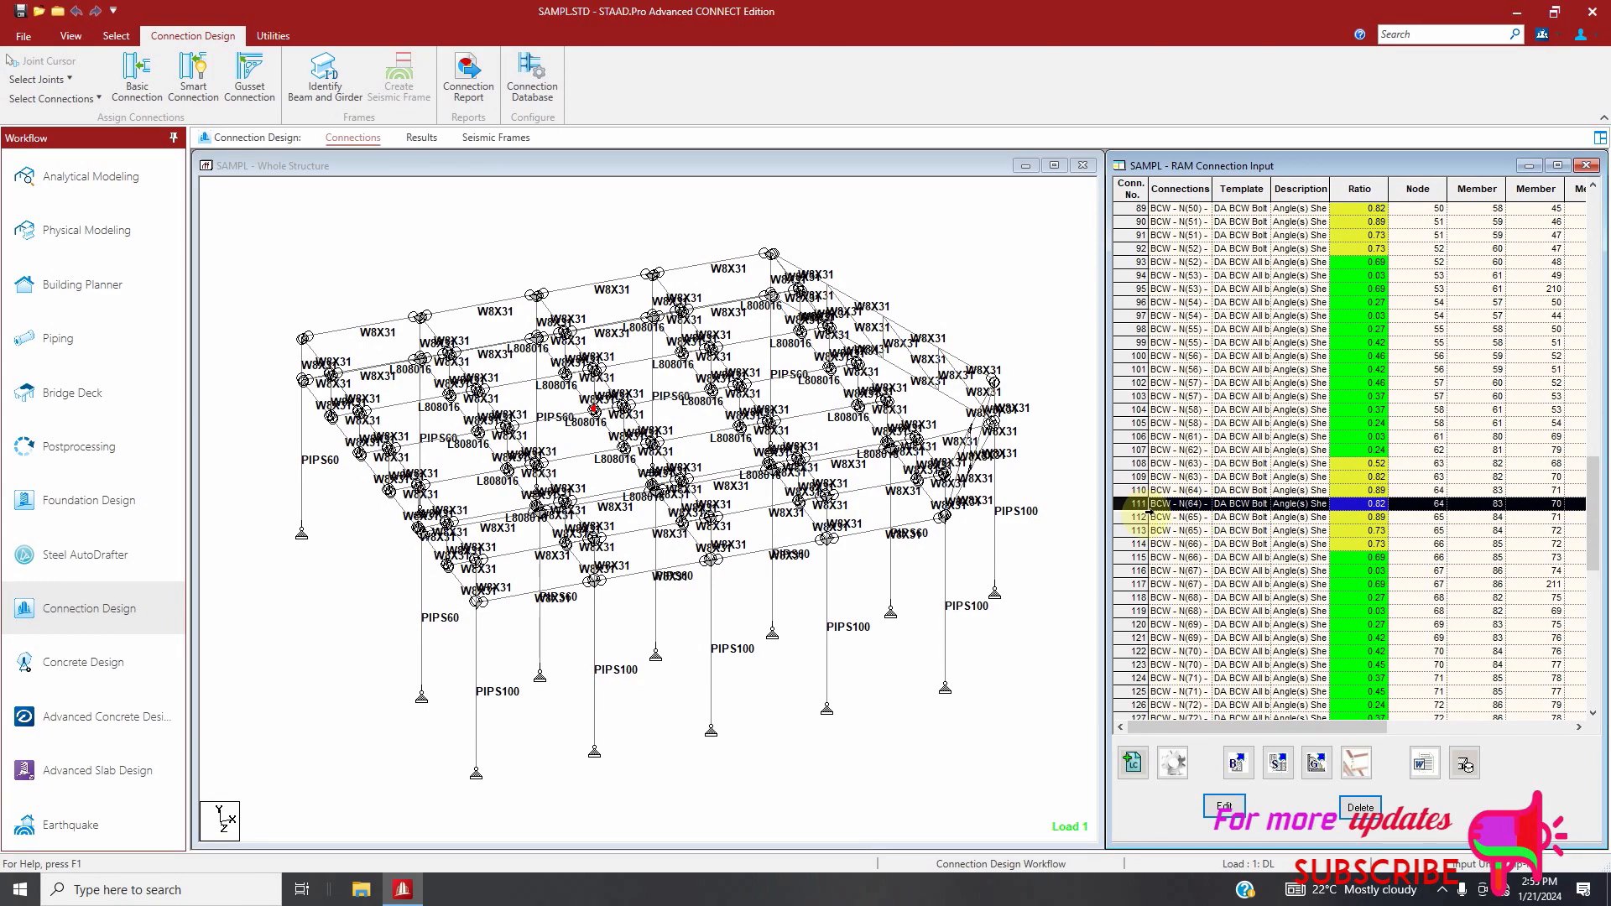
drag(1139, 465, 1144, 529)
scroll(1240, 463, up, 4)
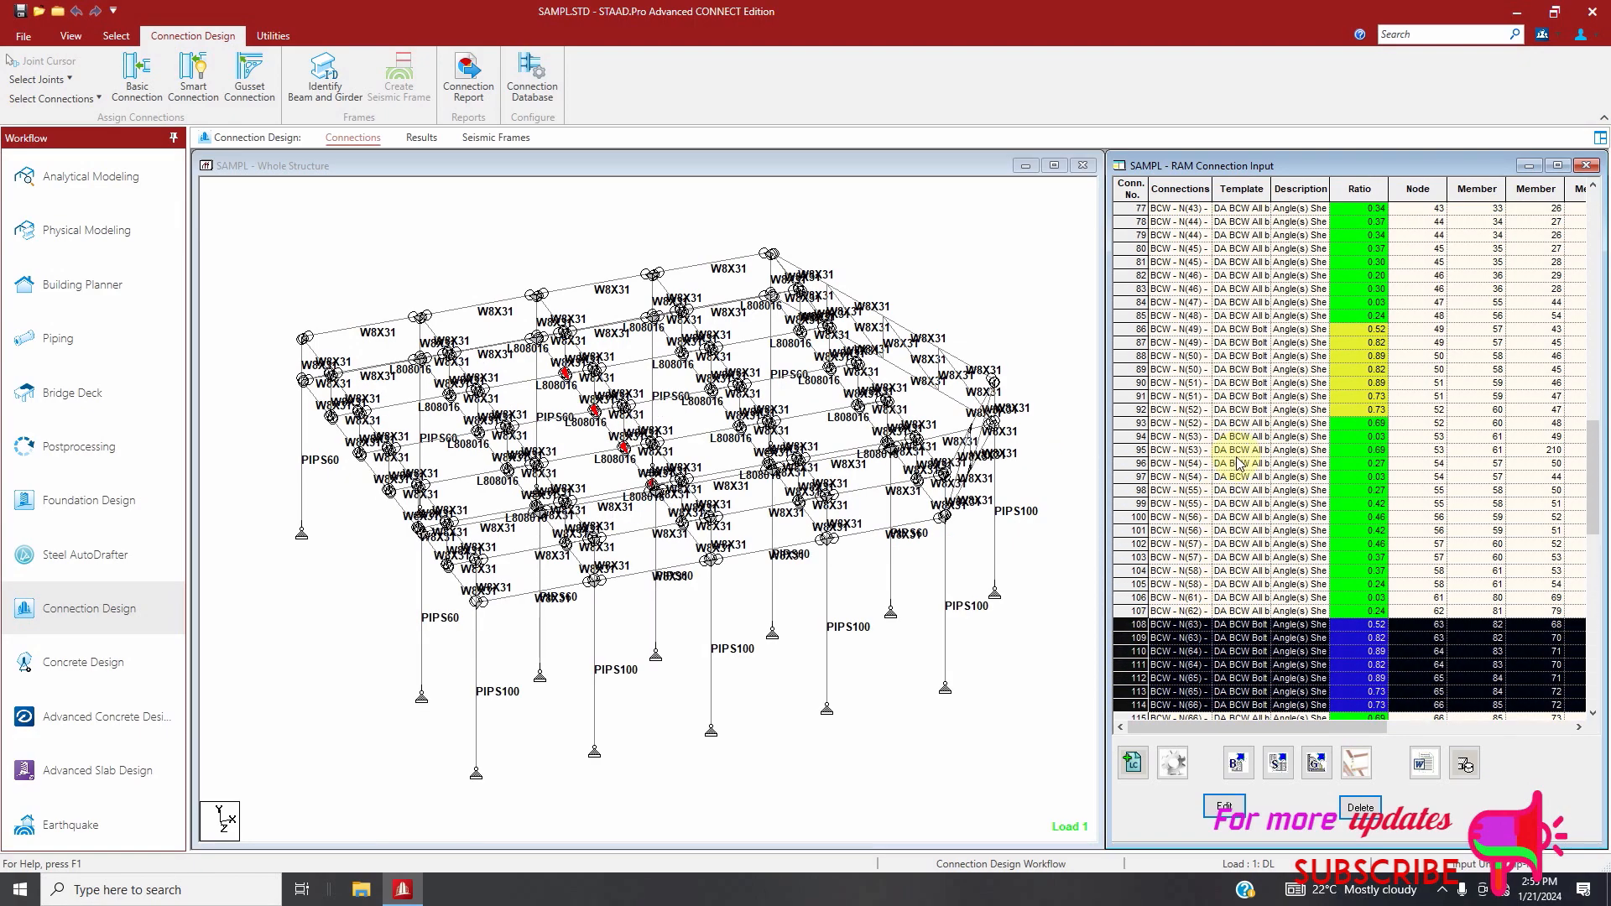
ctrl+drag(1129, 329, 1135, 409)
scroll(1166, 512, down, 11)
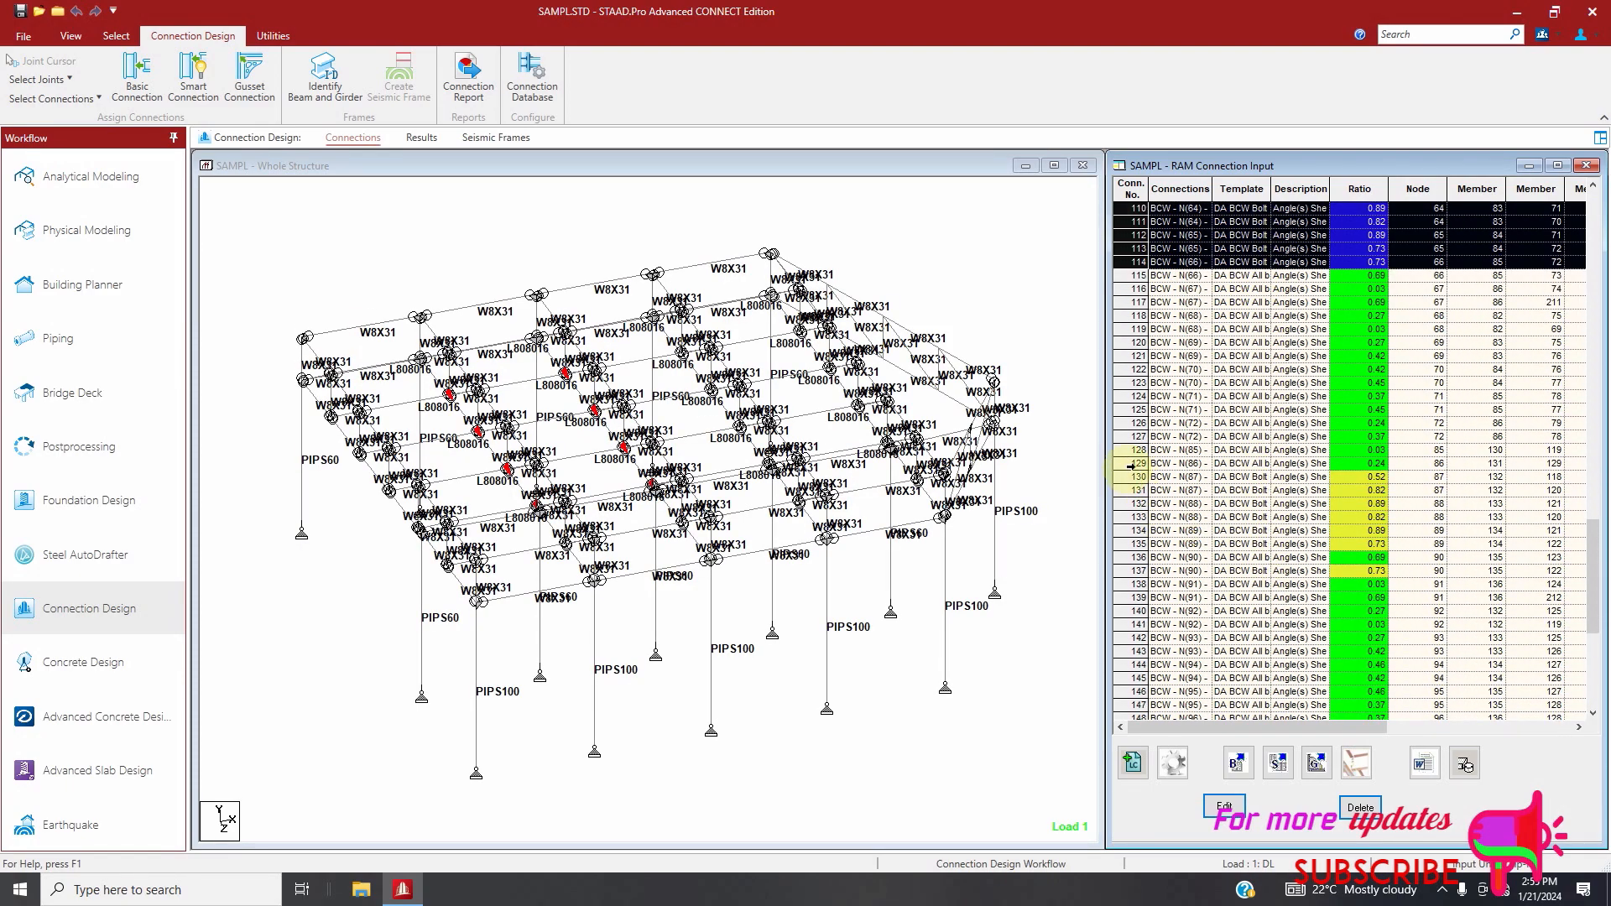
ctrl+drag(1131, 479, 1135, 543)
ctrl+click(1141, 572)
scroll(1140, 572, down, 5)
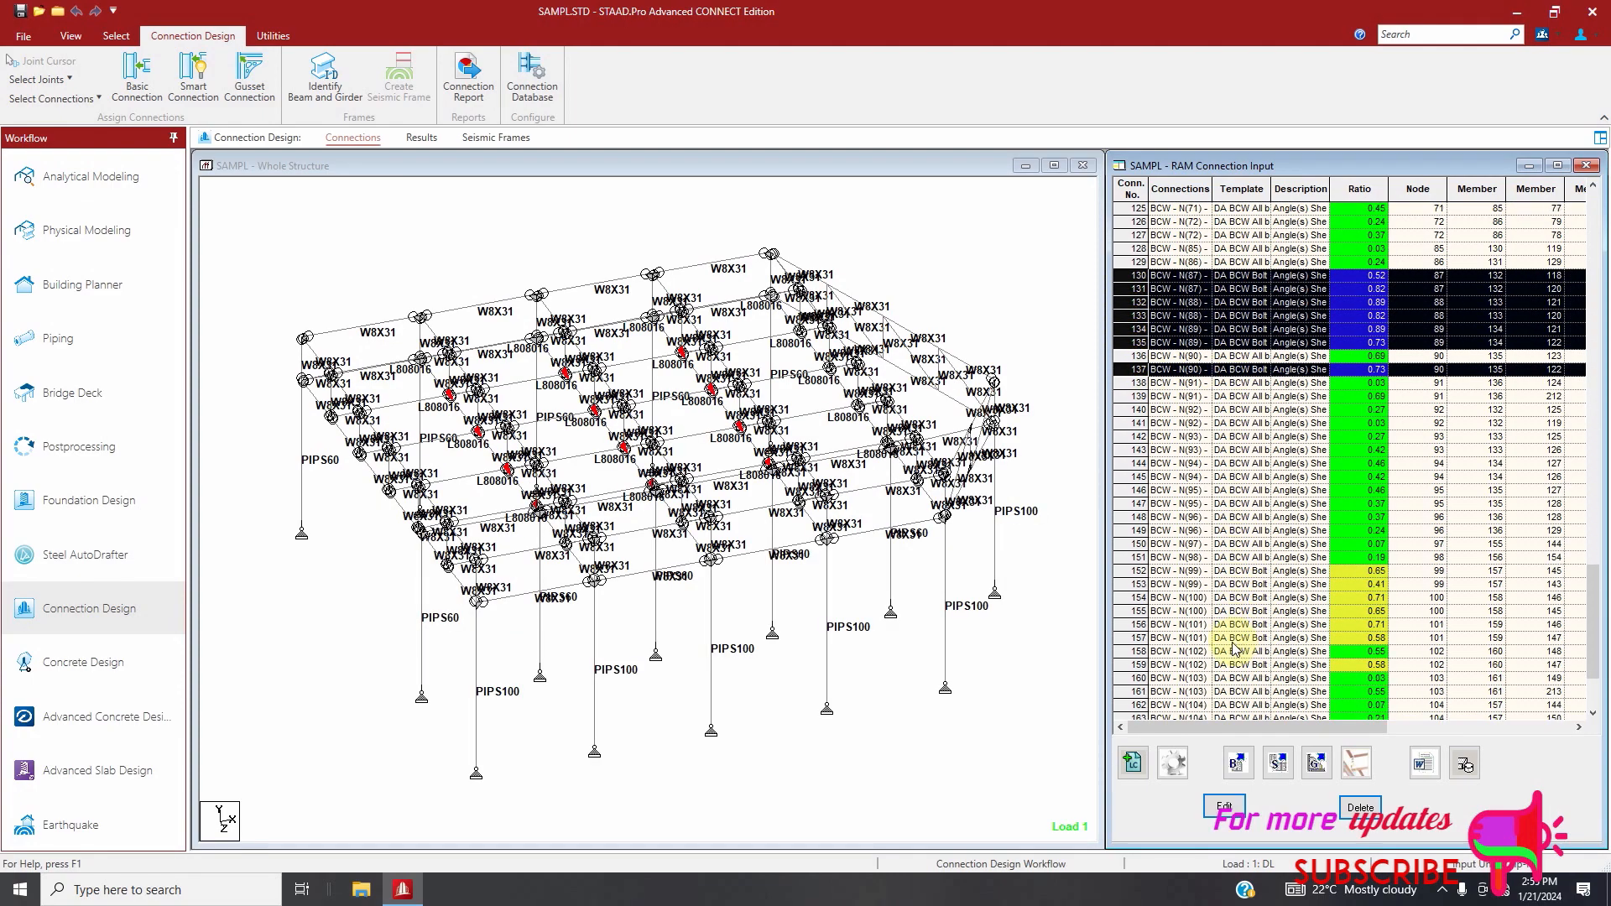
ctrl+drag(1138, 578, 1141, 640)
ctrl+click(1143, 664)
click(1360, 808)
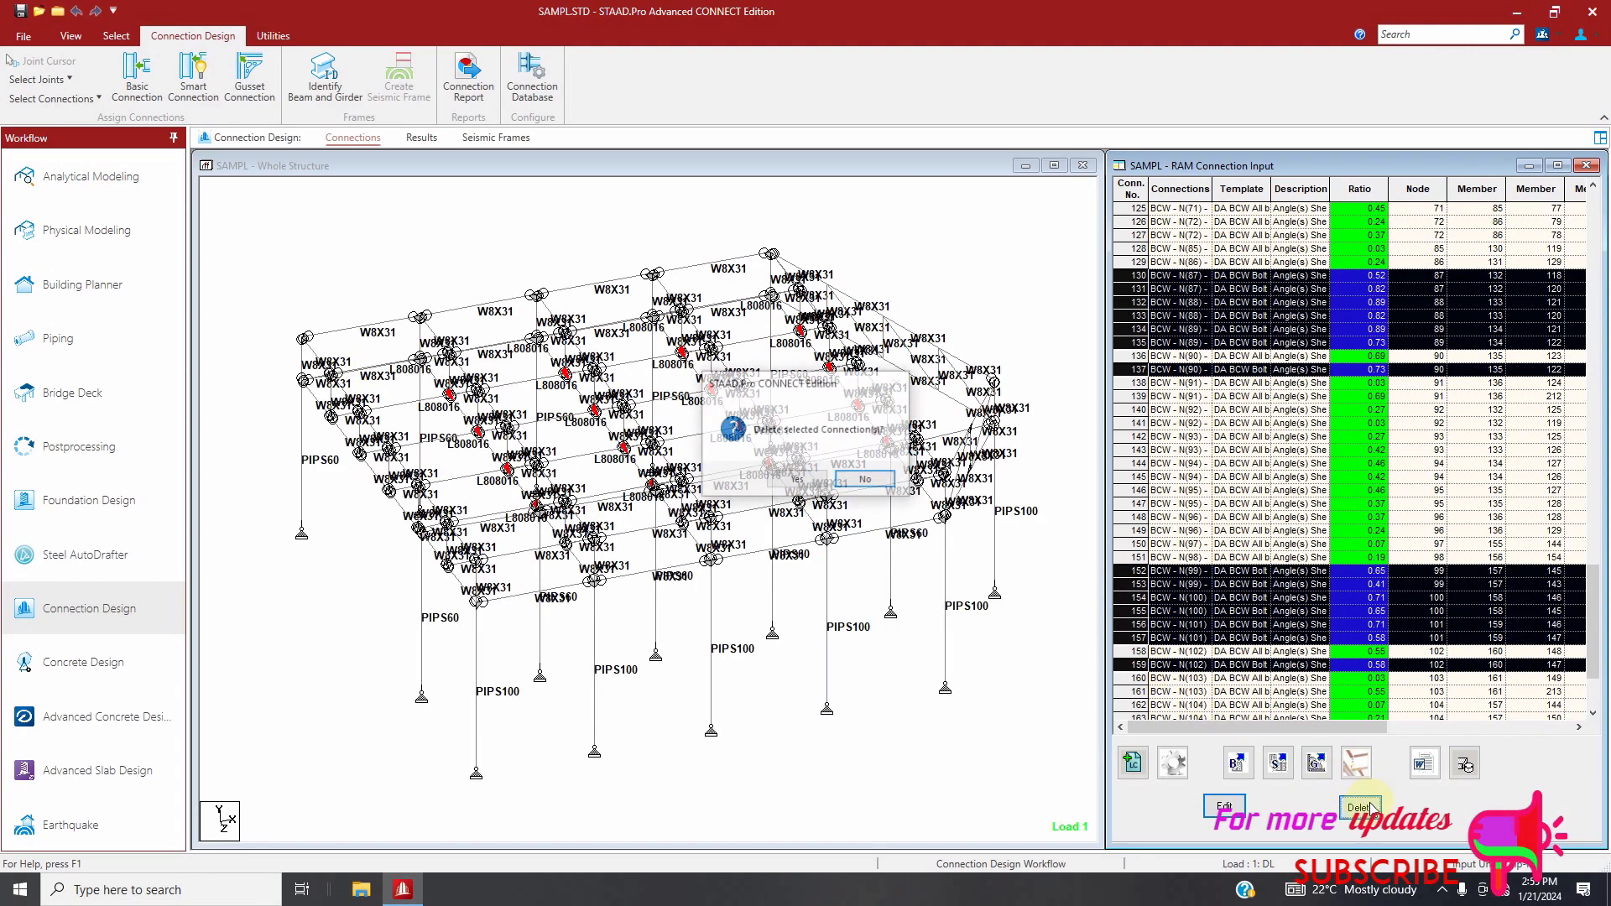
click(797, 480)
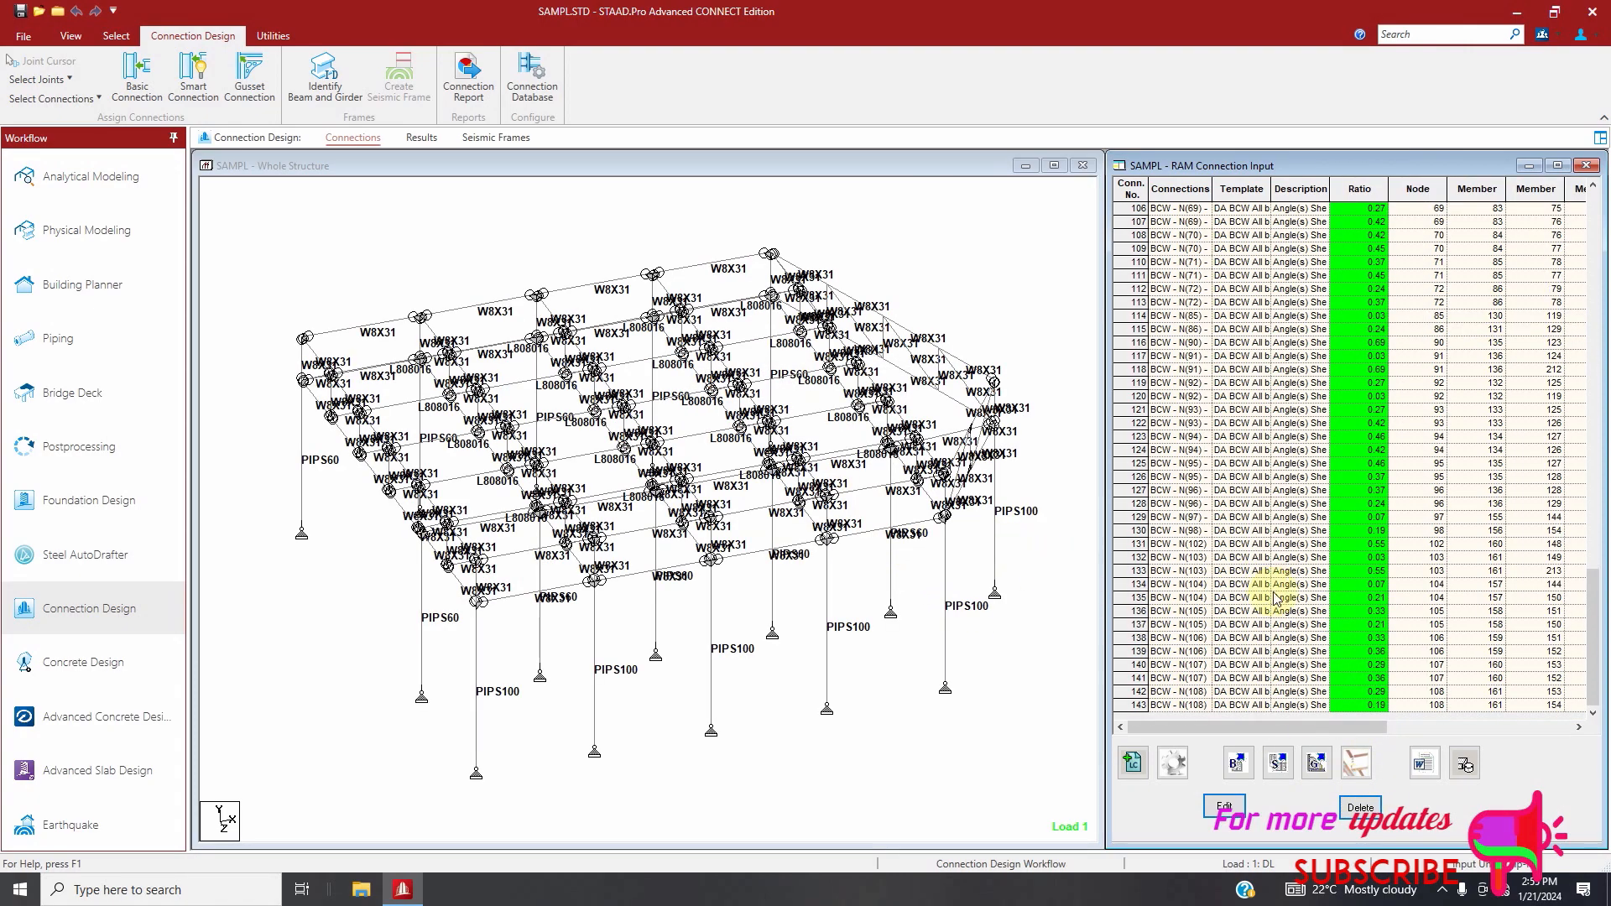
Assign Single Plate BCW smart connections with the SP BCW template to all beam-column web joints using AISC 360-10 (ASD), declining all replacements
click(212, 164)
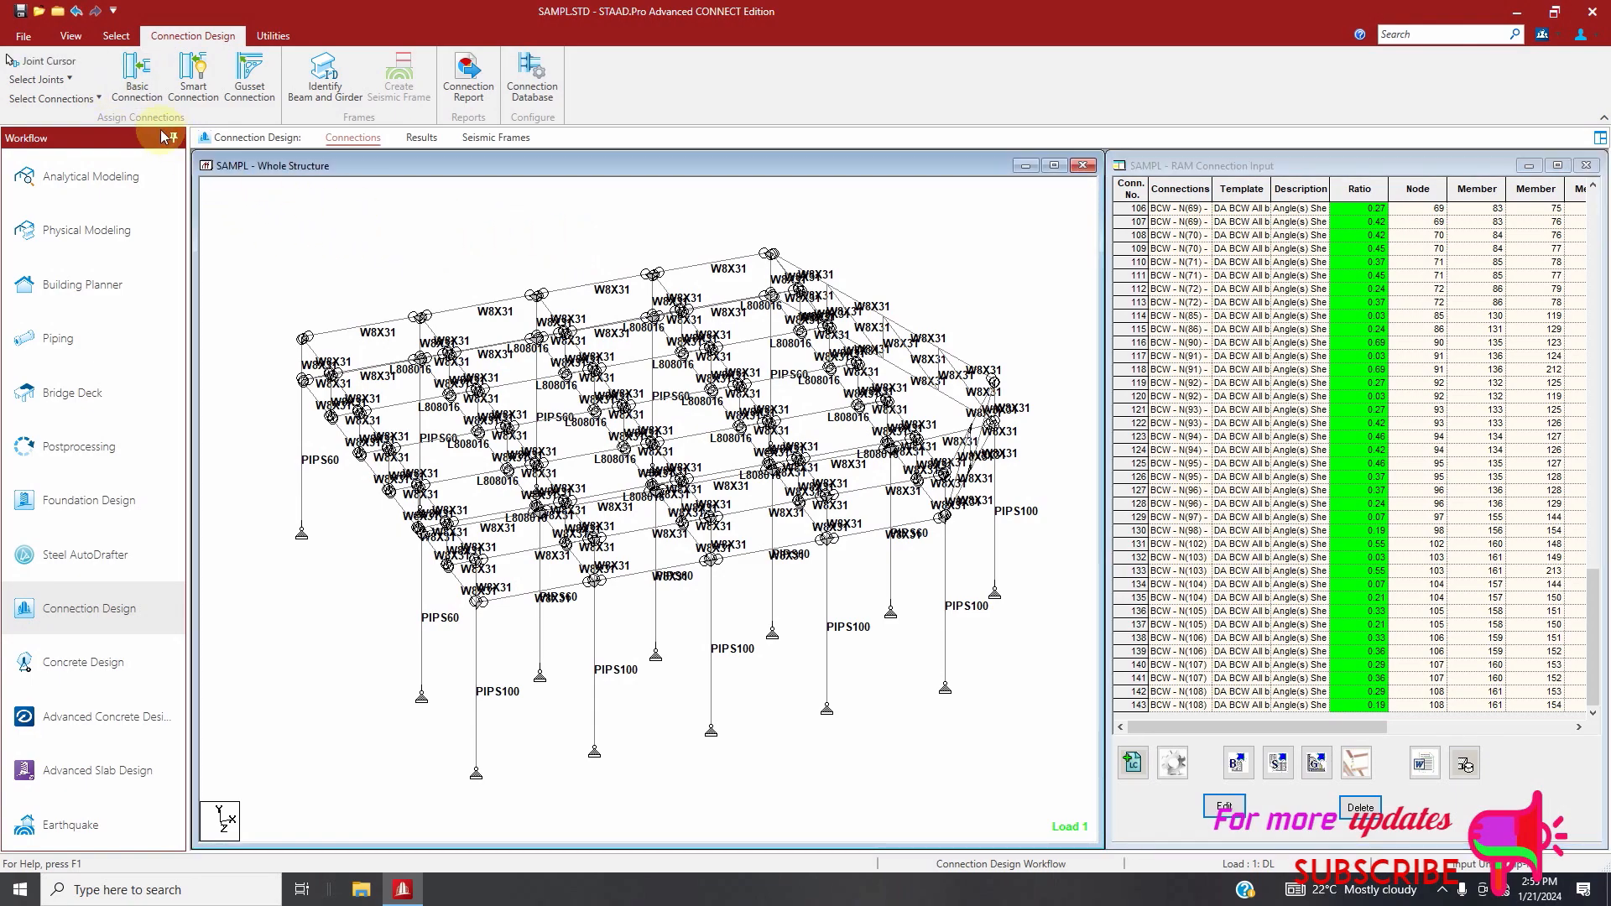
click(46, 78)
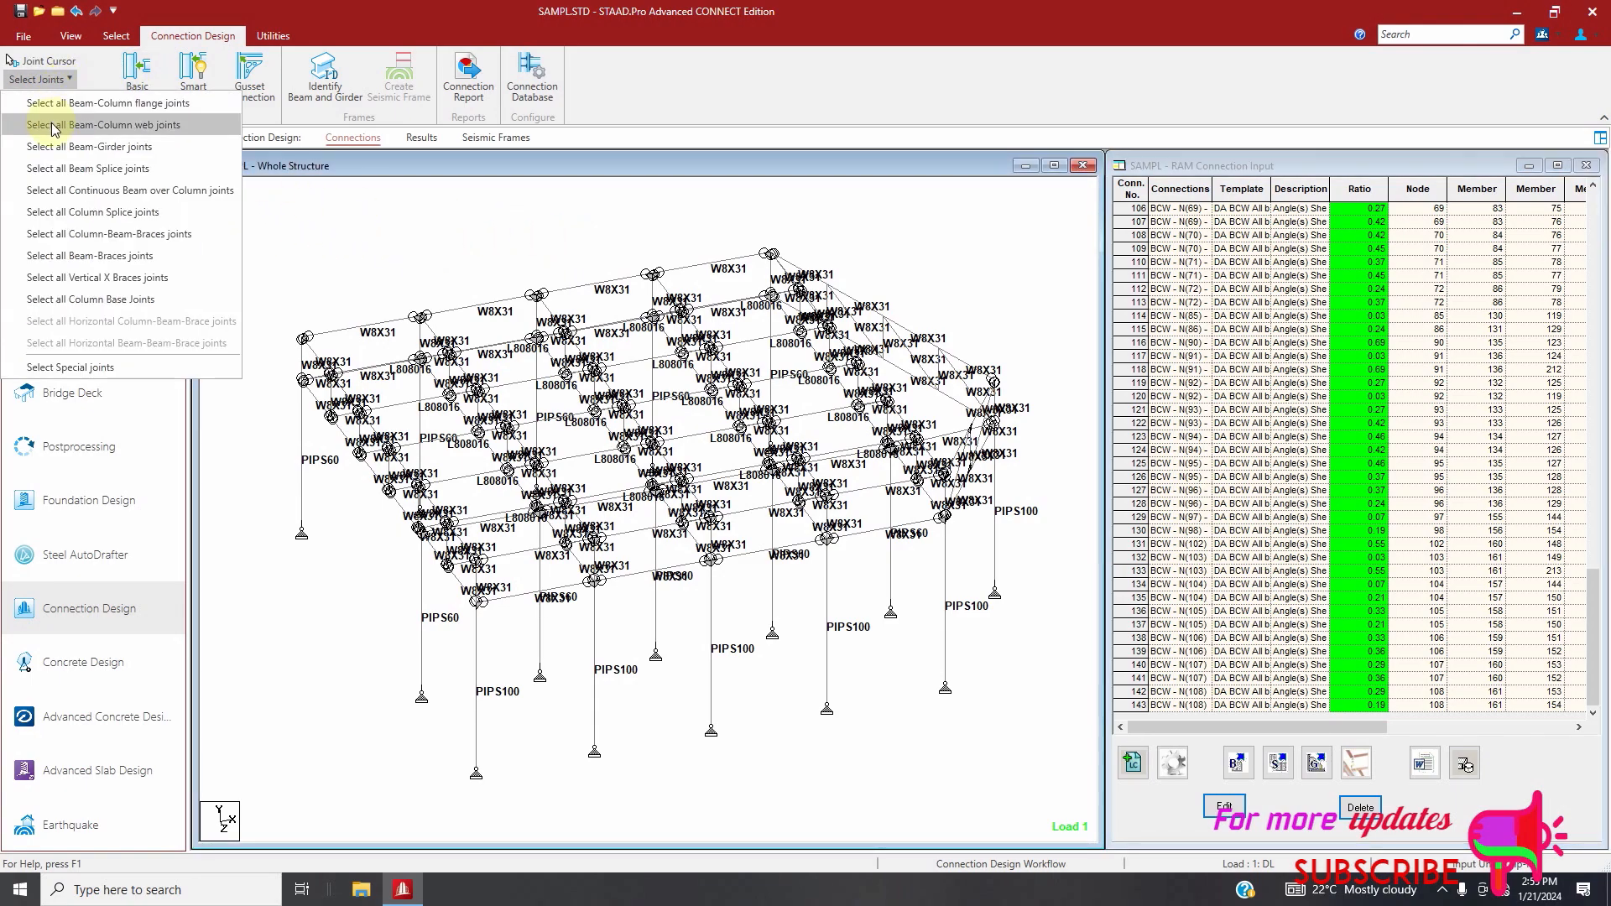
click(56, 126)
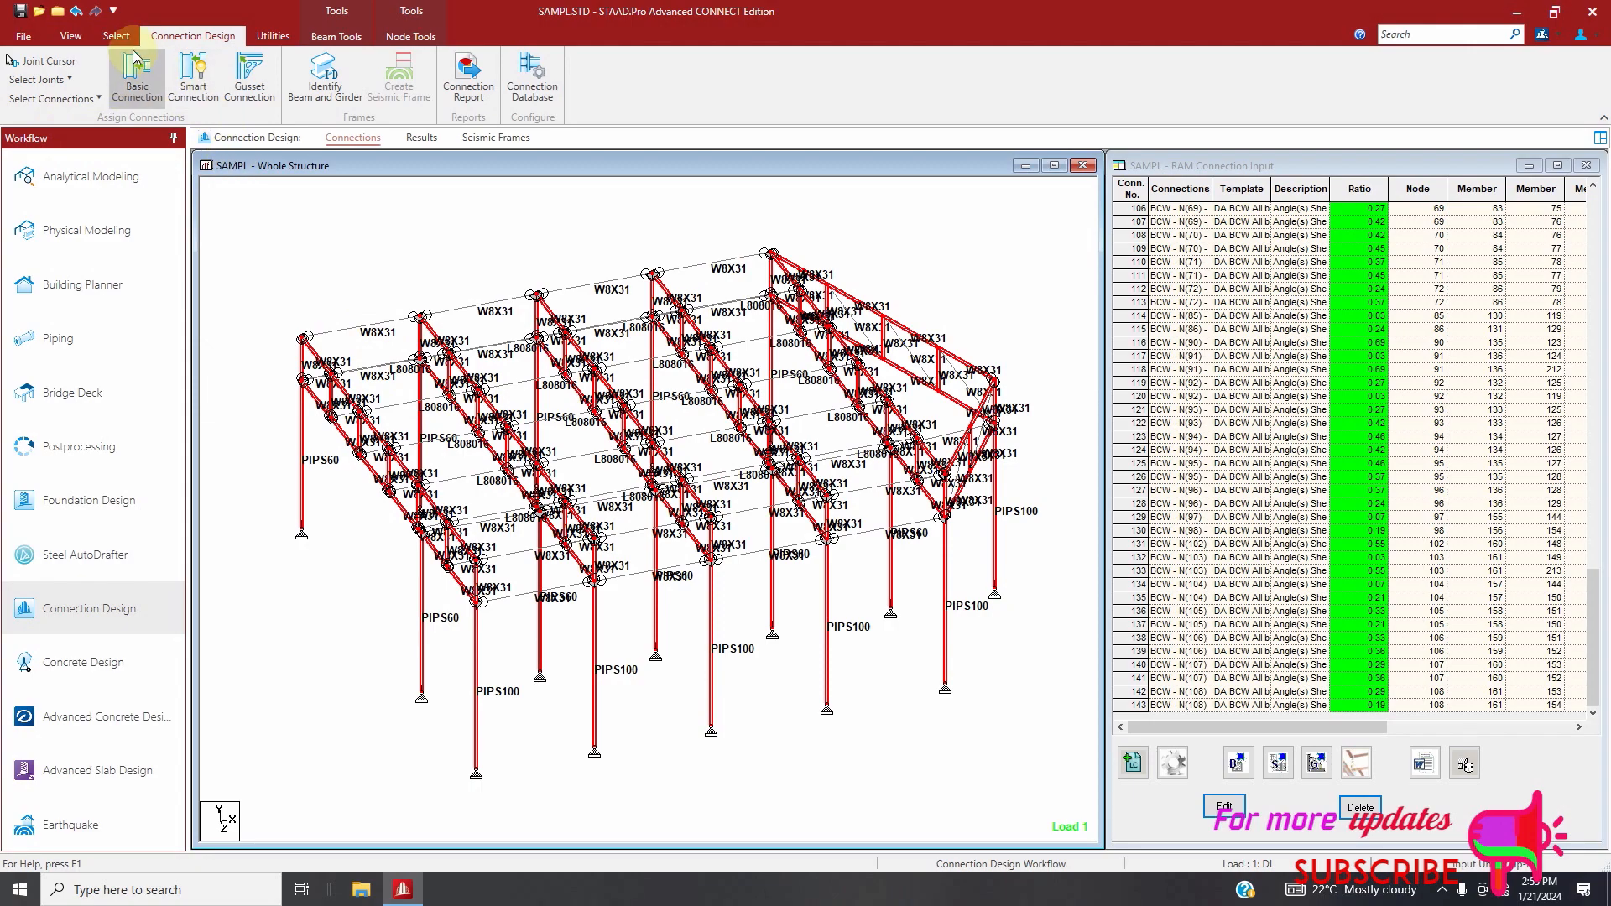
click(181, 79)
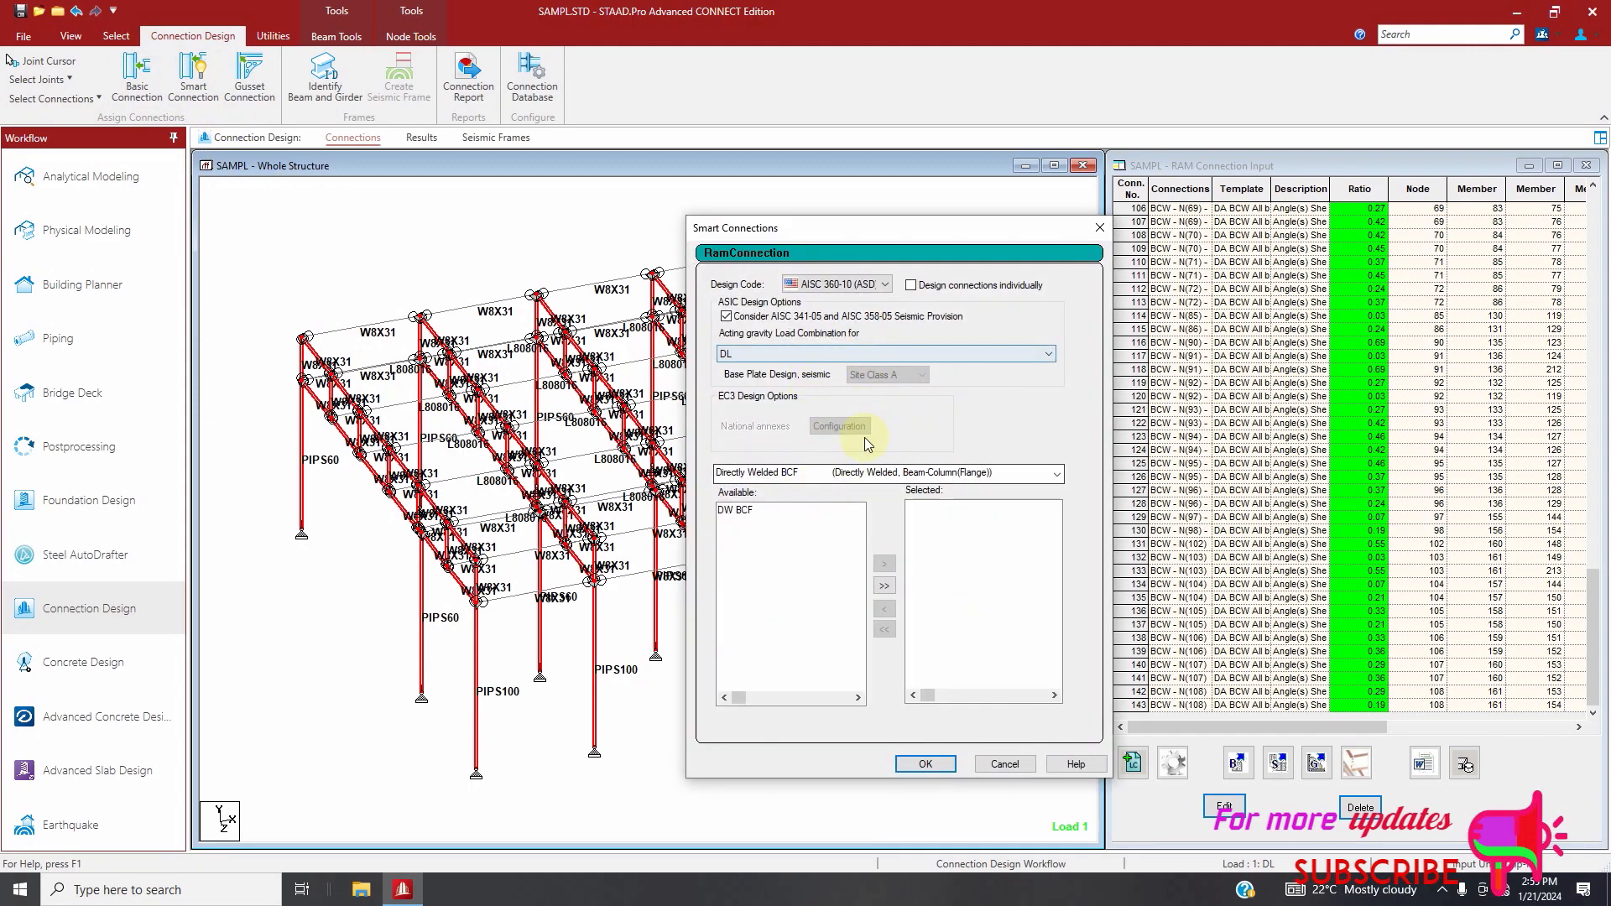
click(873, 473)
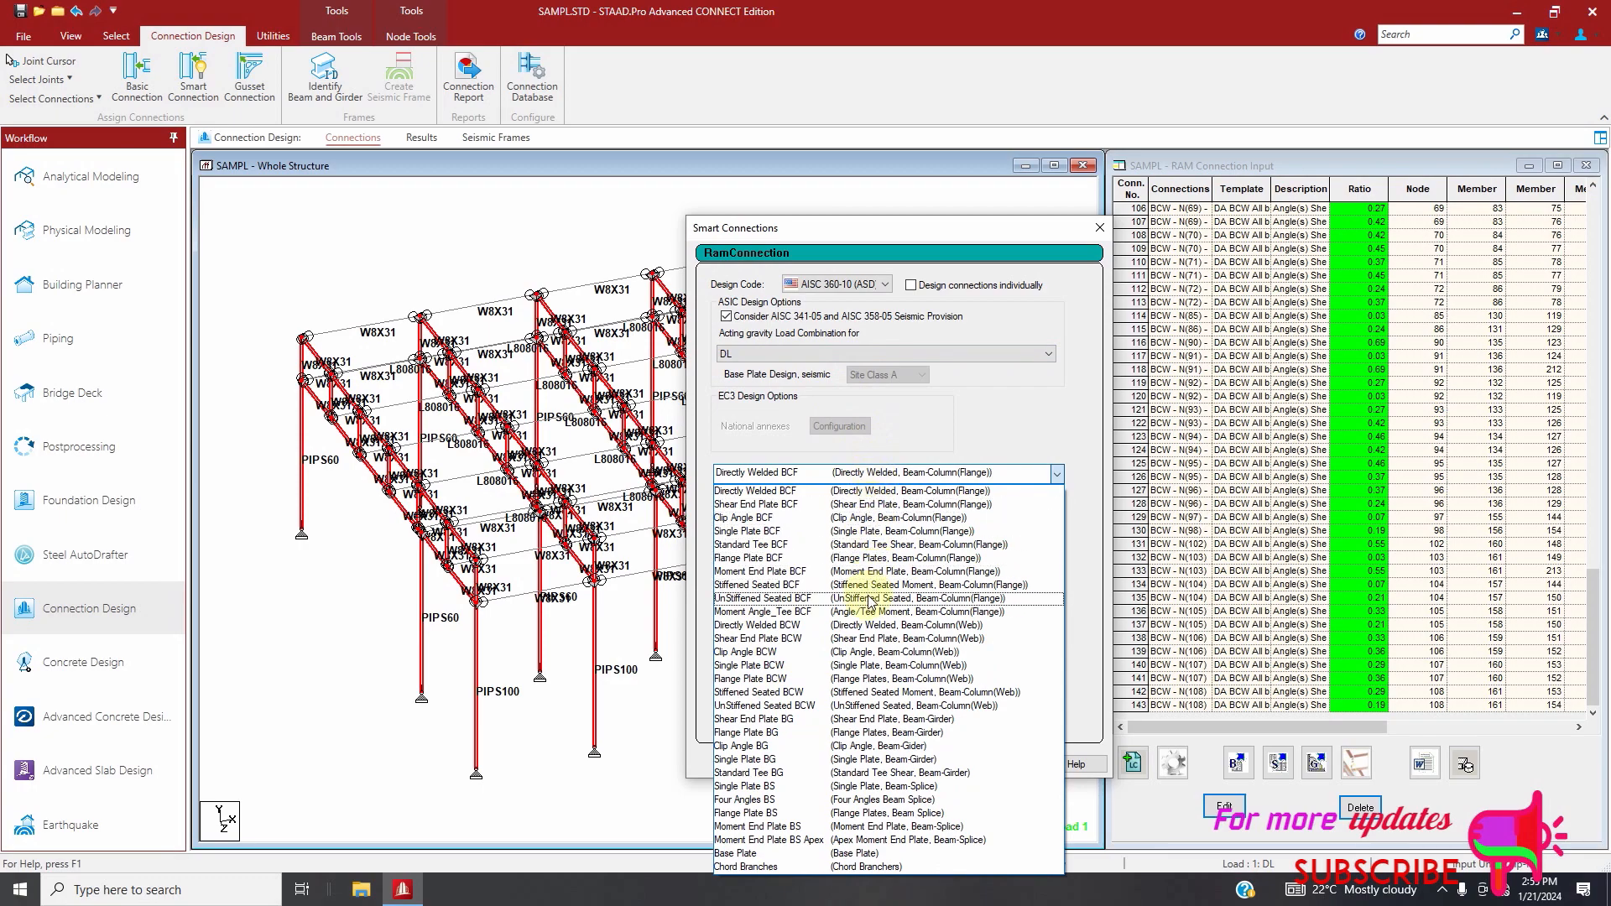
click(803, 666)
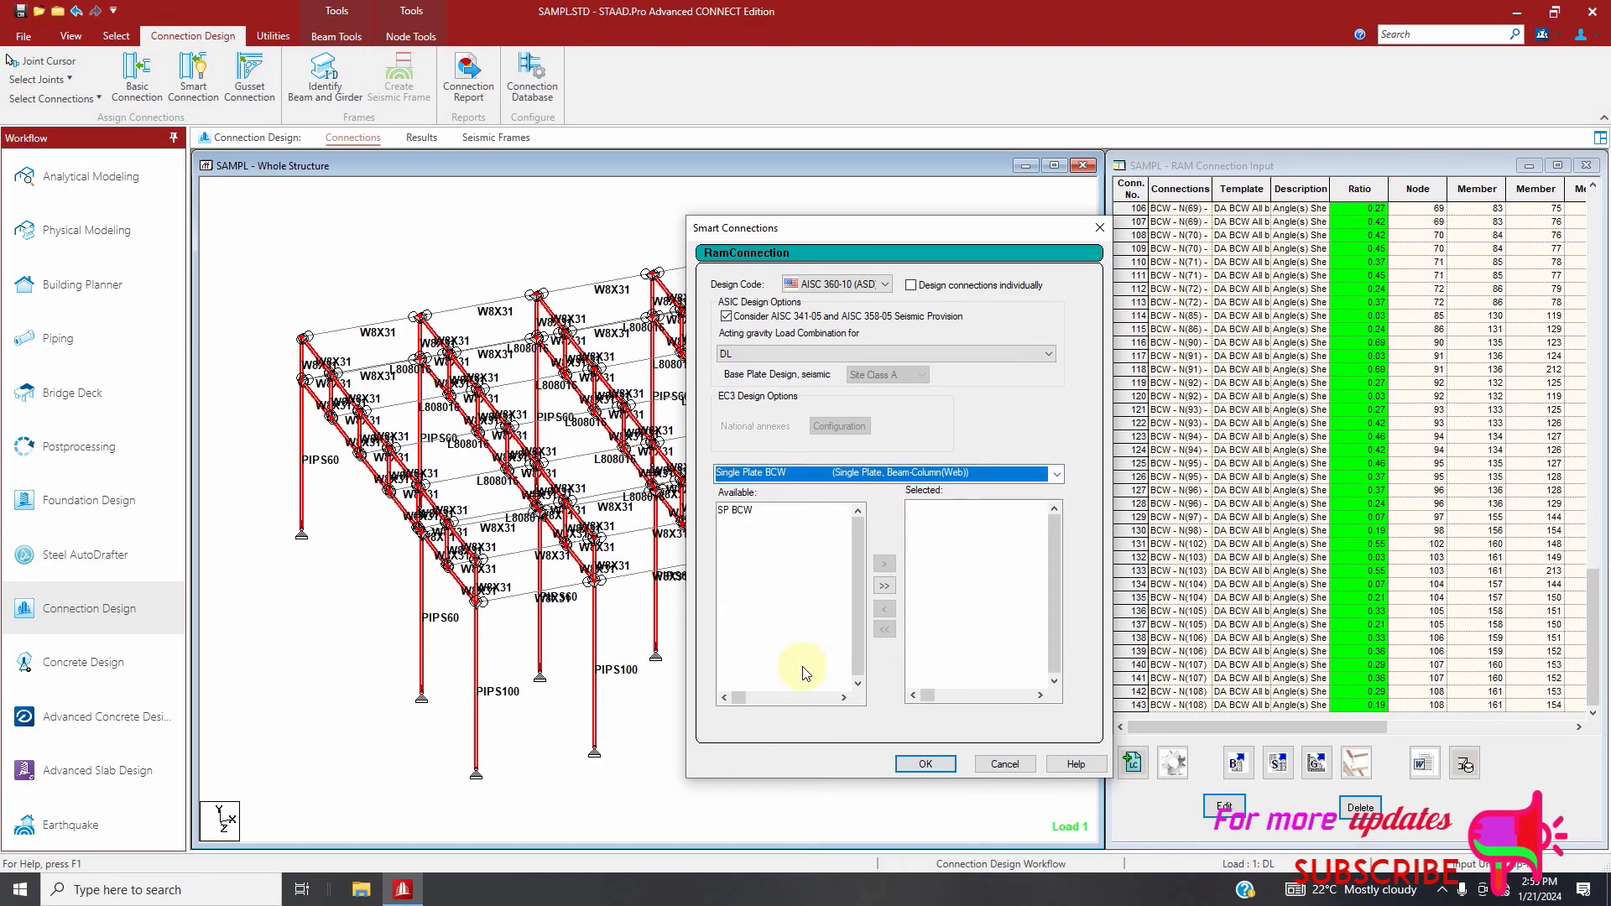
click(884, 586)
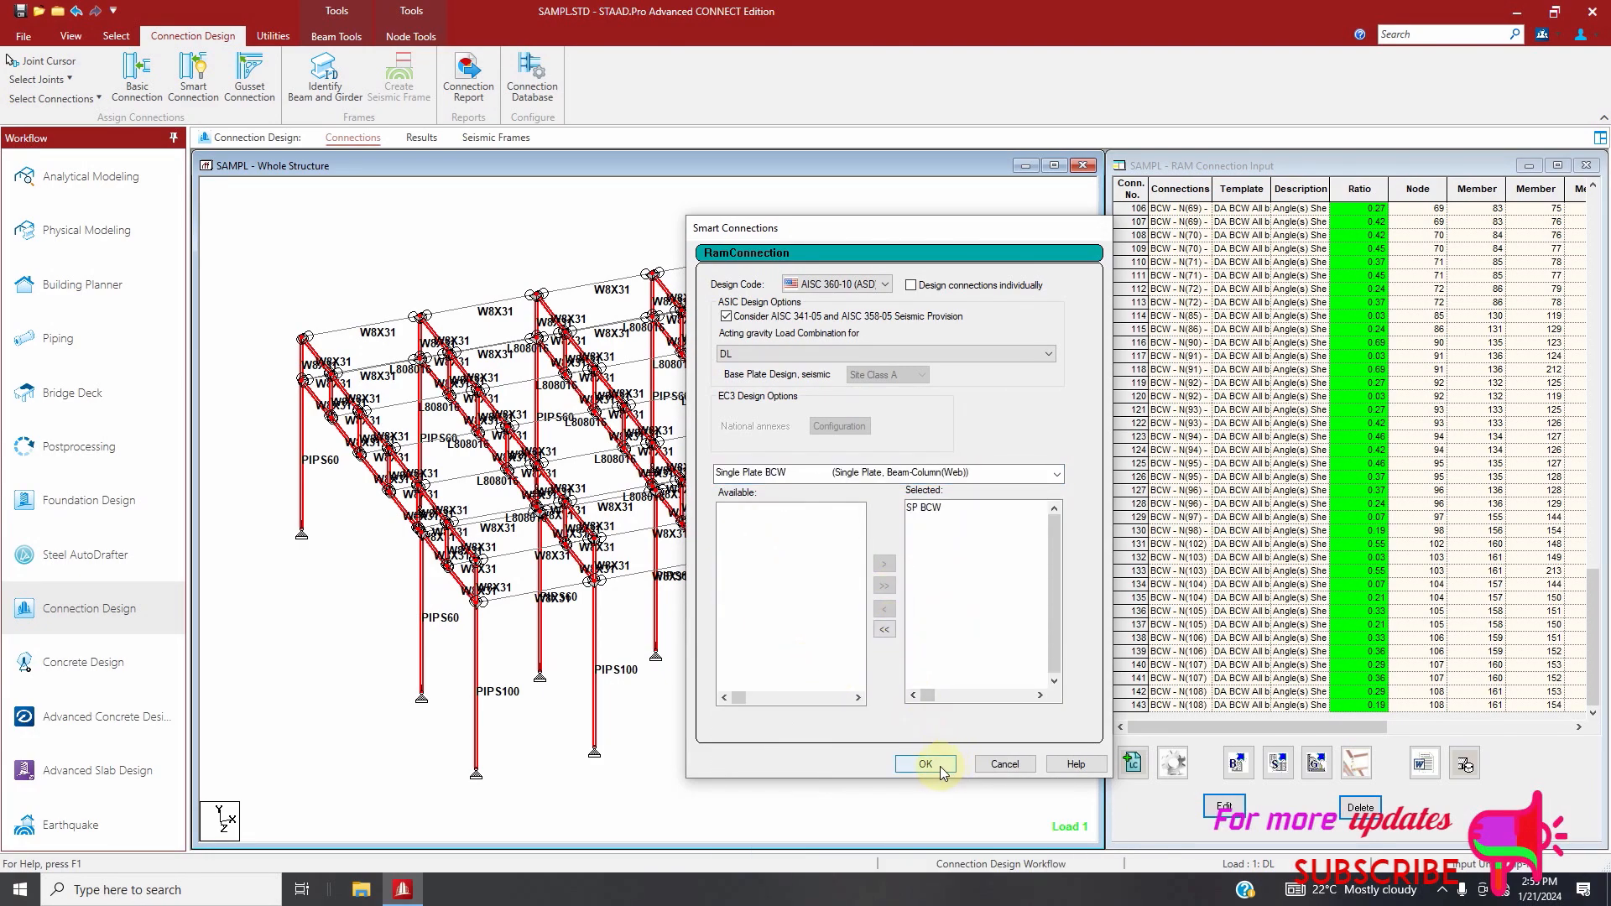
click(925, 764)
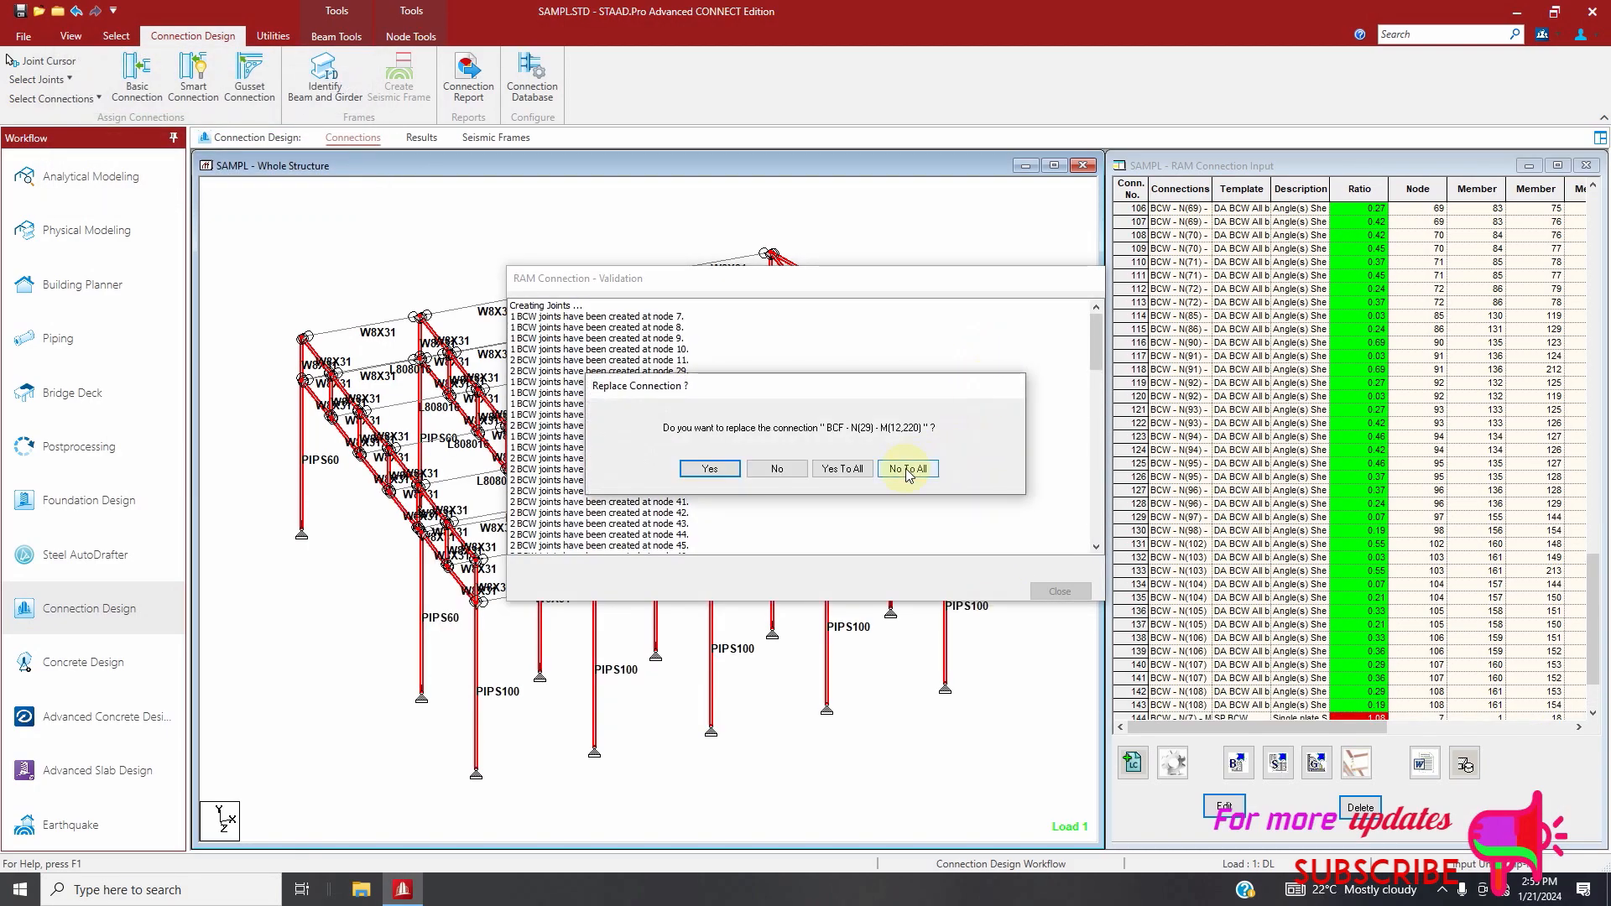
click(909, 471)
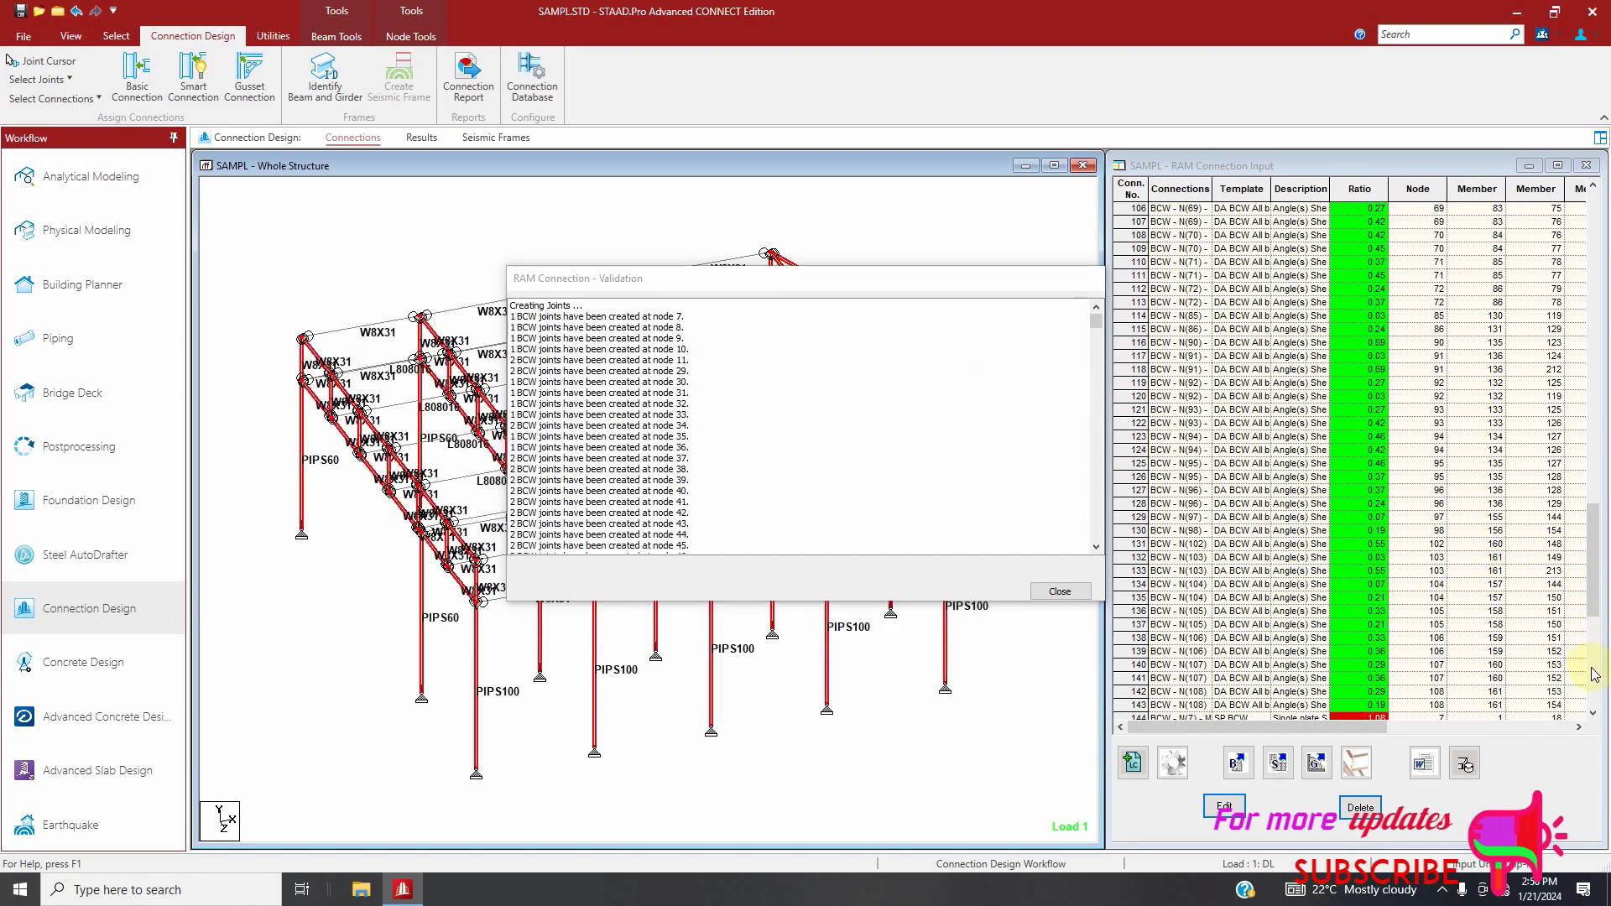
Delete the single plate beam-column web connections 144 through 173 from the RAM connection list, confirming the deletion
scroll(1456, 619, down, 10)
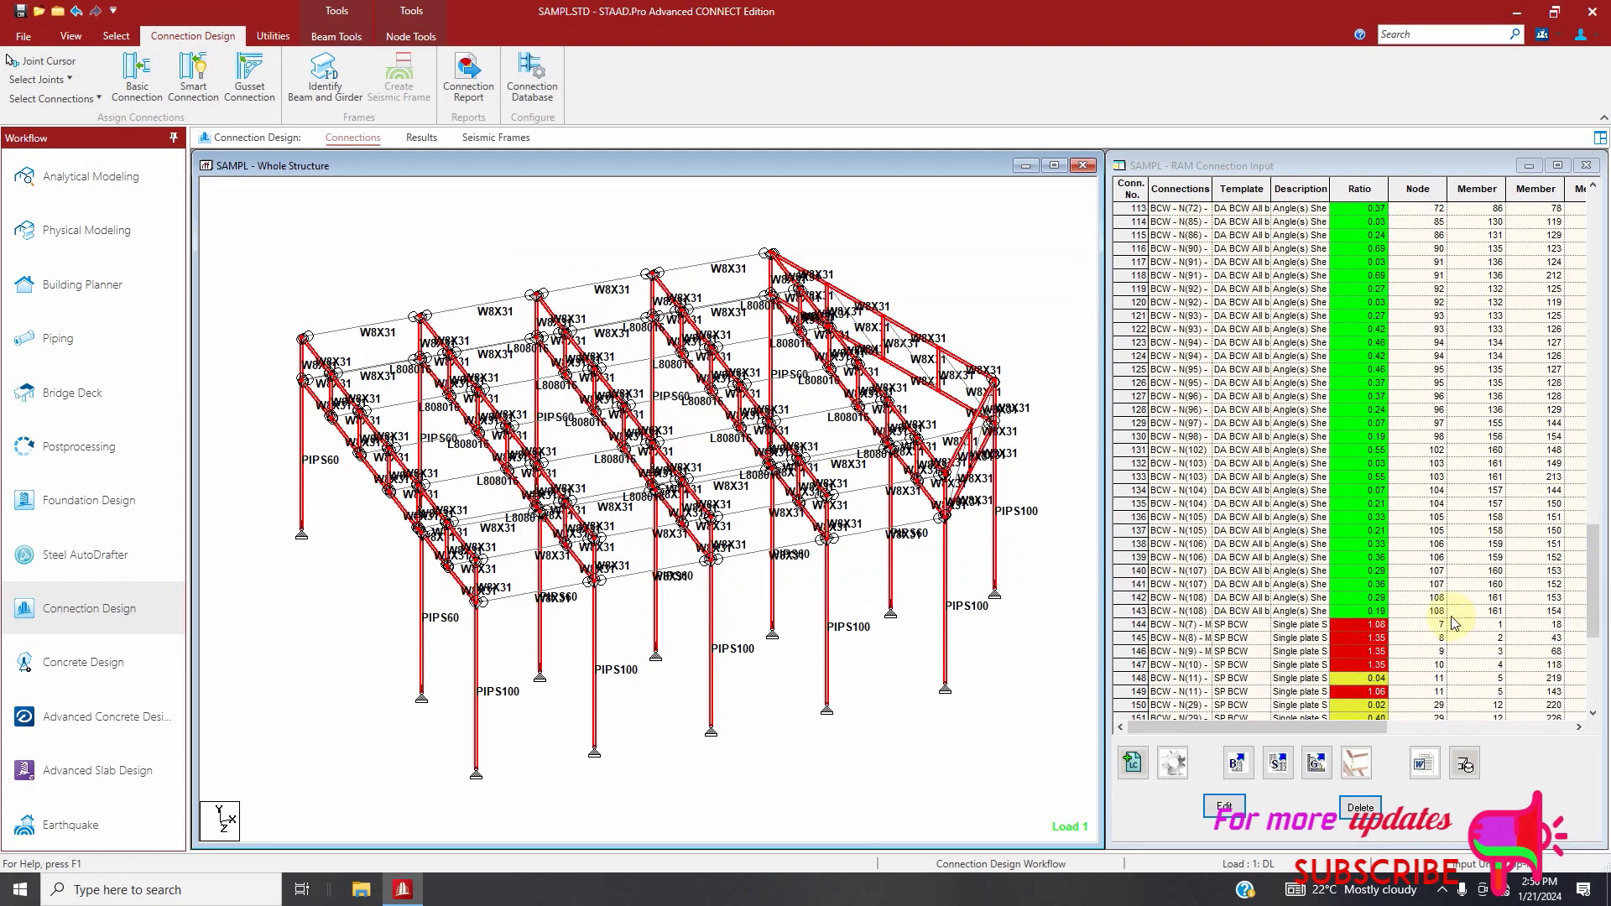
scroll(1329, 512, up, 2)
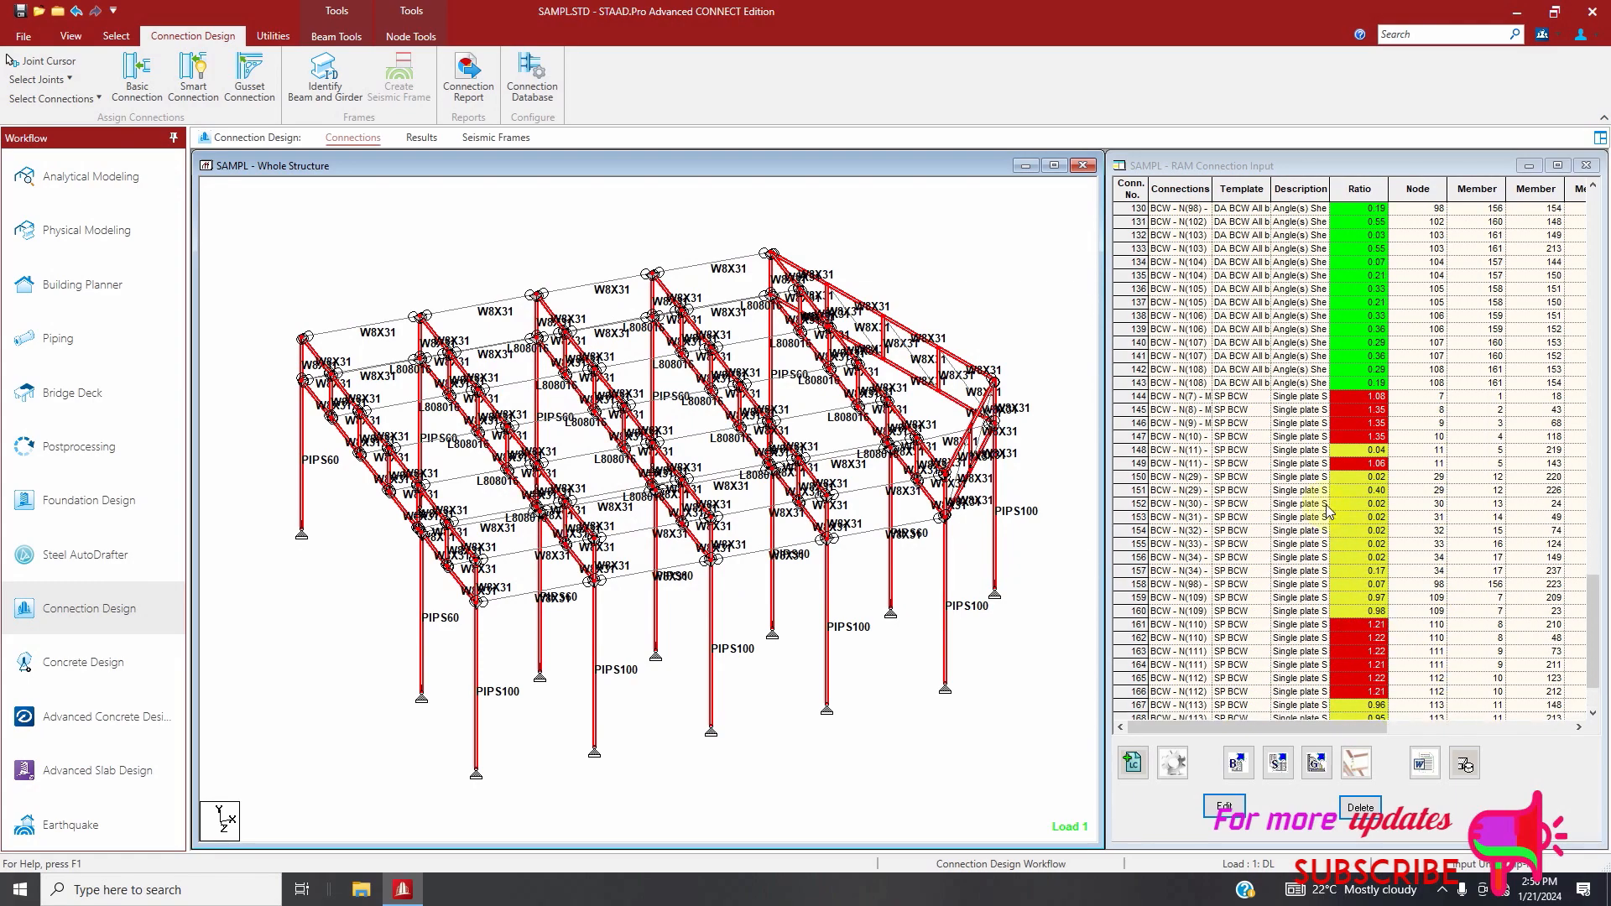
drag(1138, 400, 1168, 739)
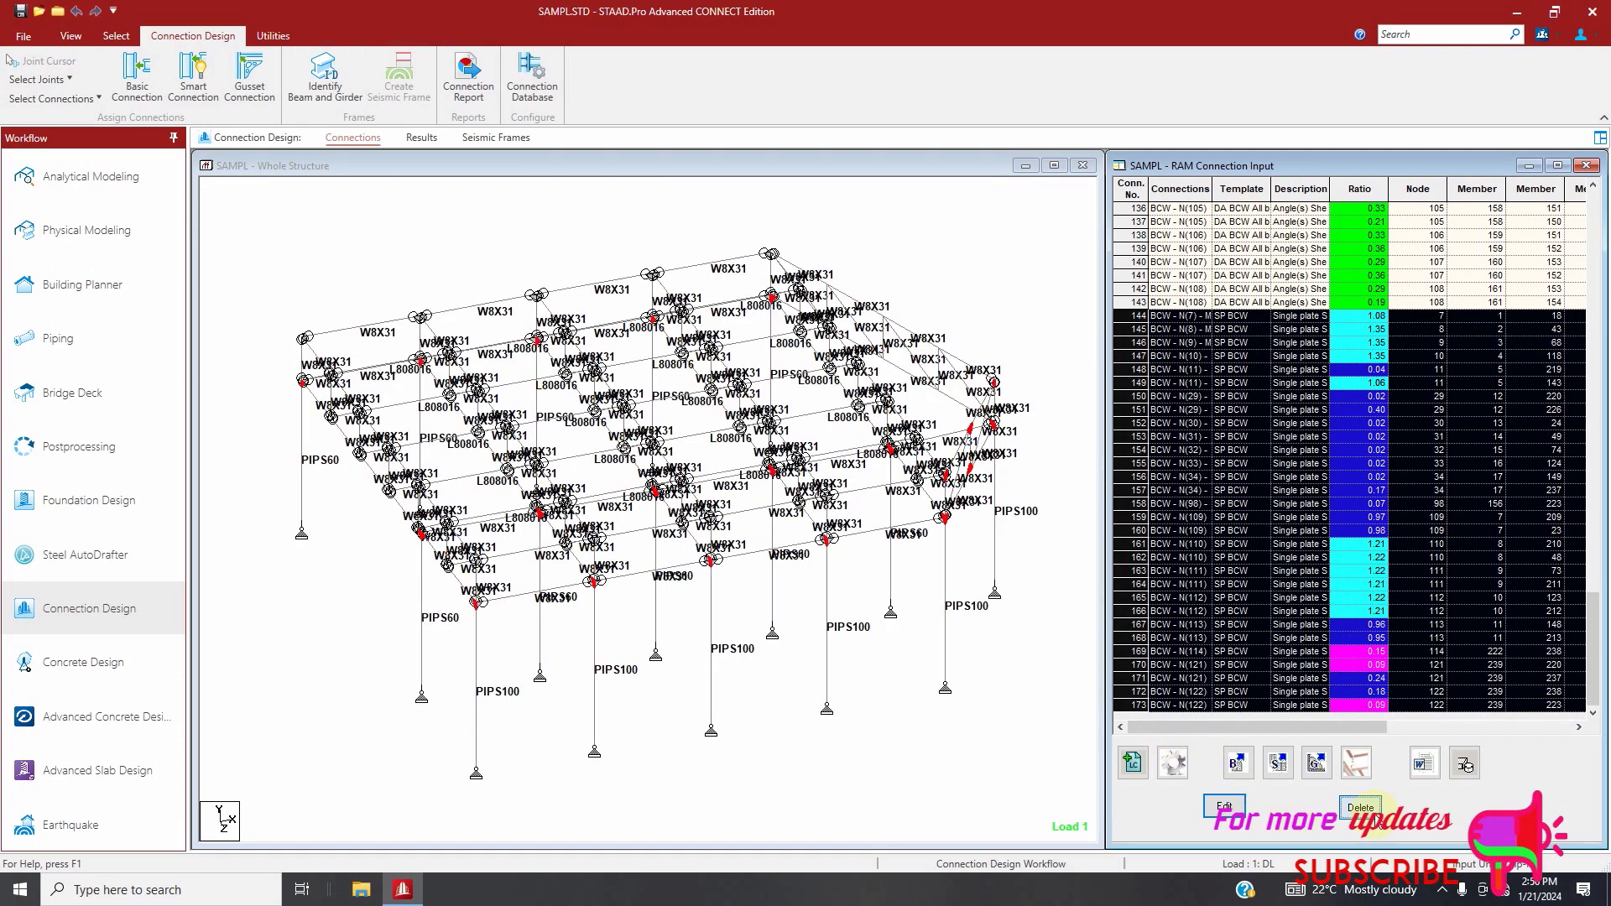
key(Delete)
click(797, 480)
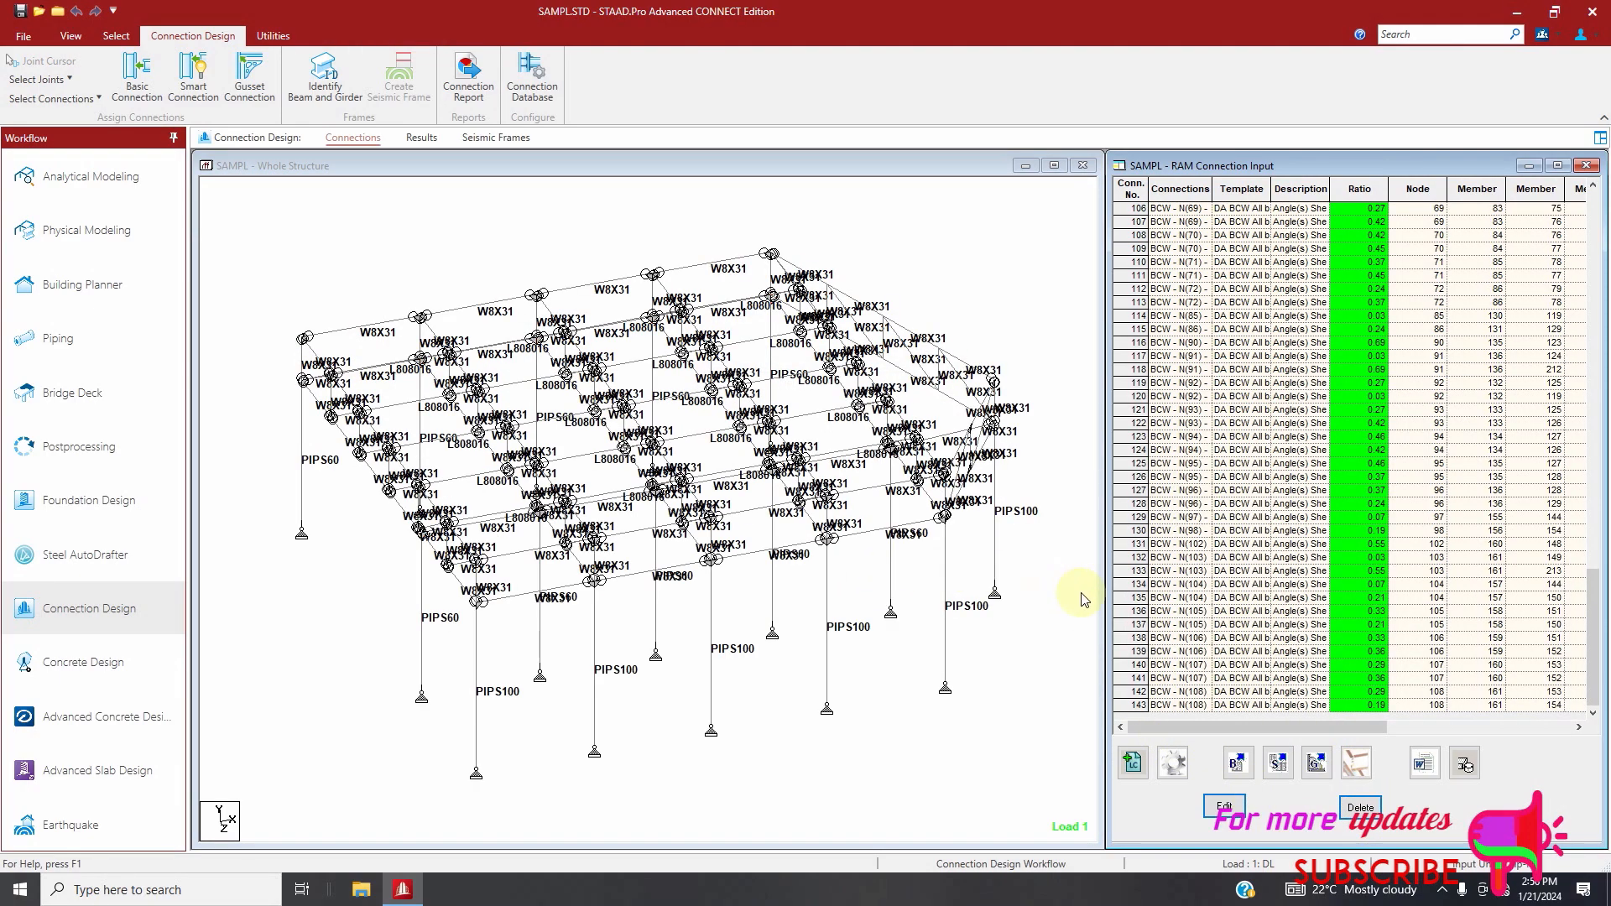
Assign Shear End Plate BCW smart connections, bolted and welded templates, to all beam-column web joints using AISC 360-10 (ASD), declining all replacements
click(450, 274)
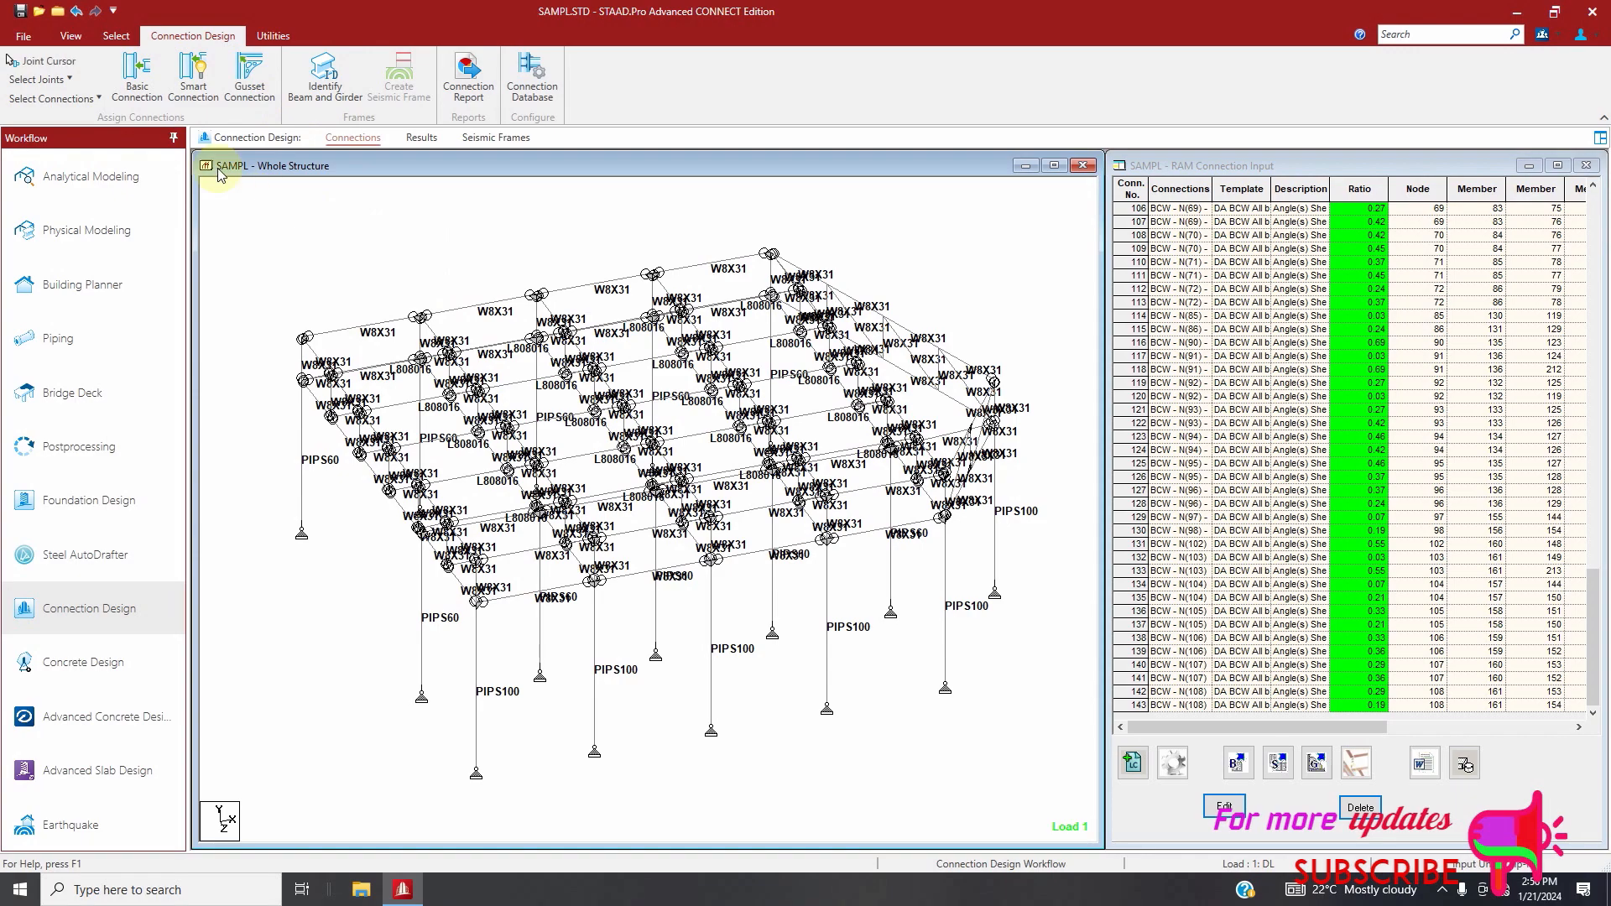
click(38, 80)
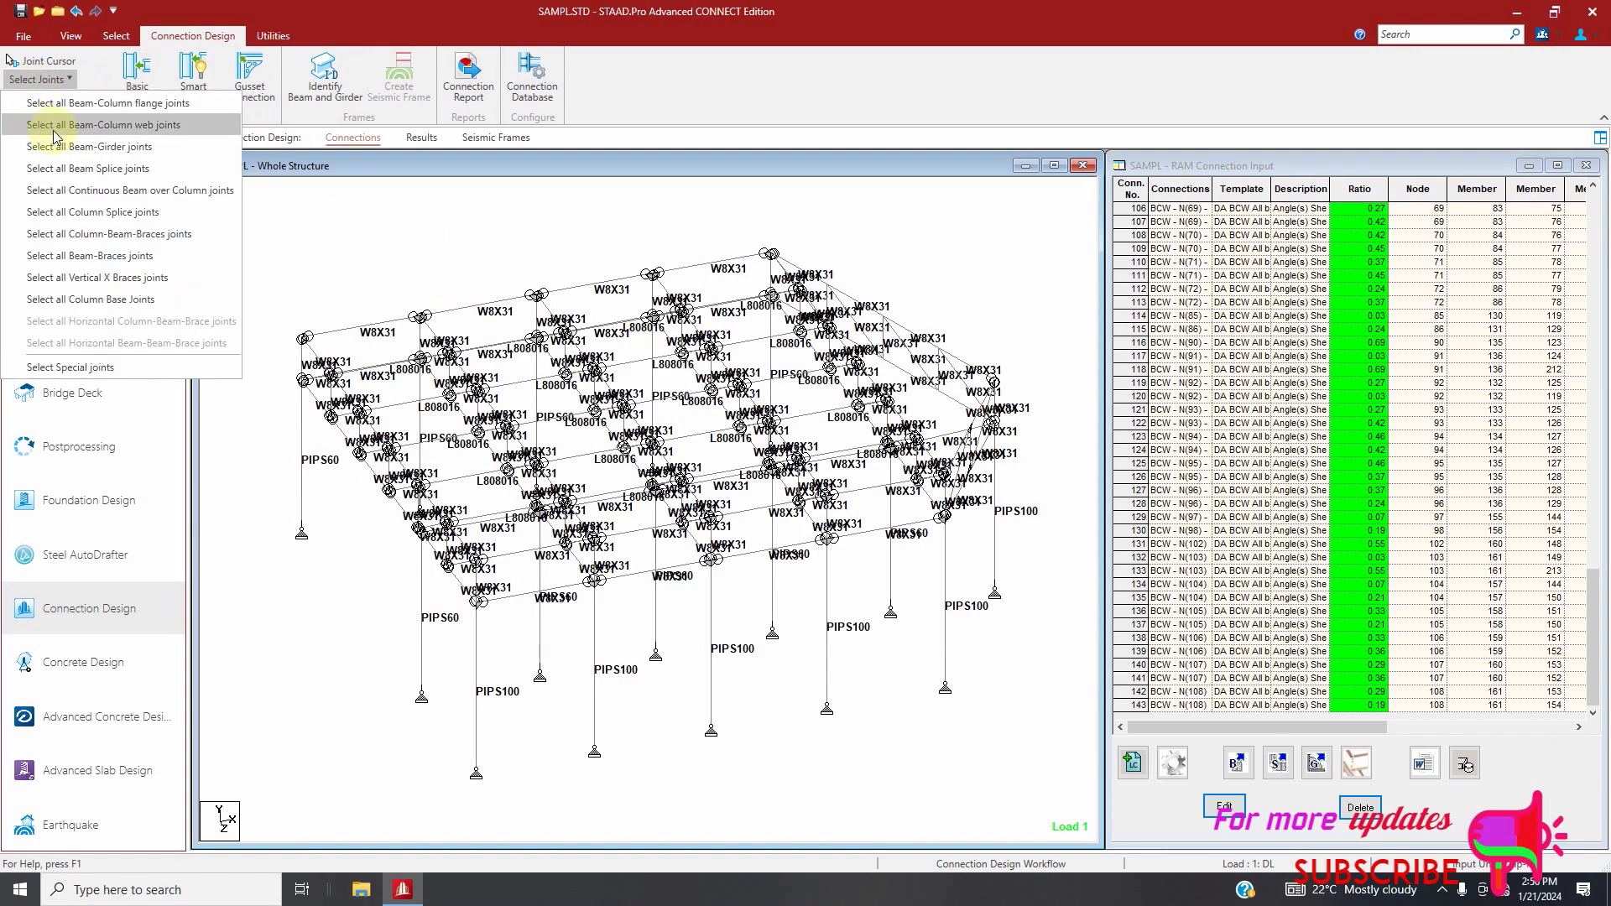
click(54, 127)
click(197, 80)
click(831, 473)
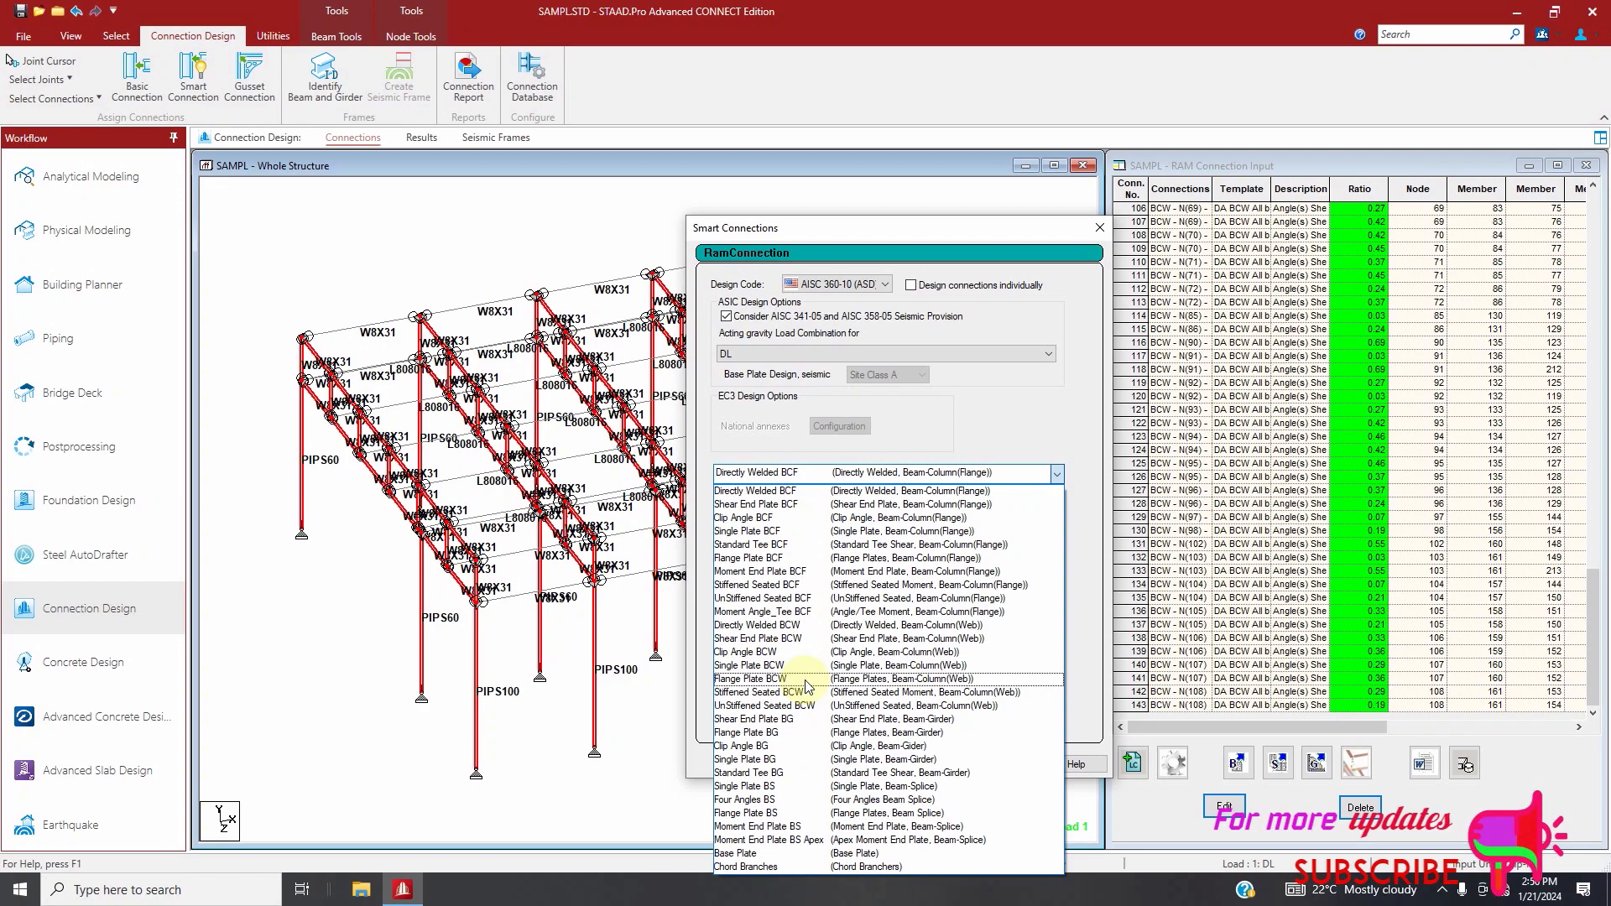
click(792, 640)
click(886, 588)
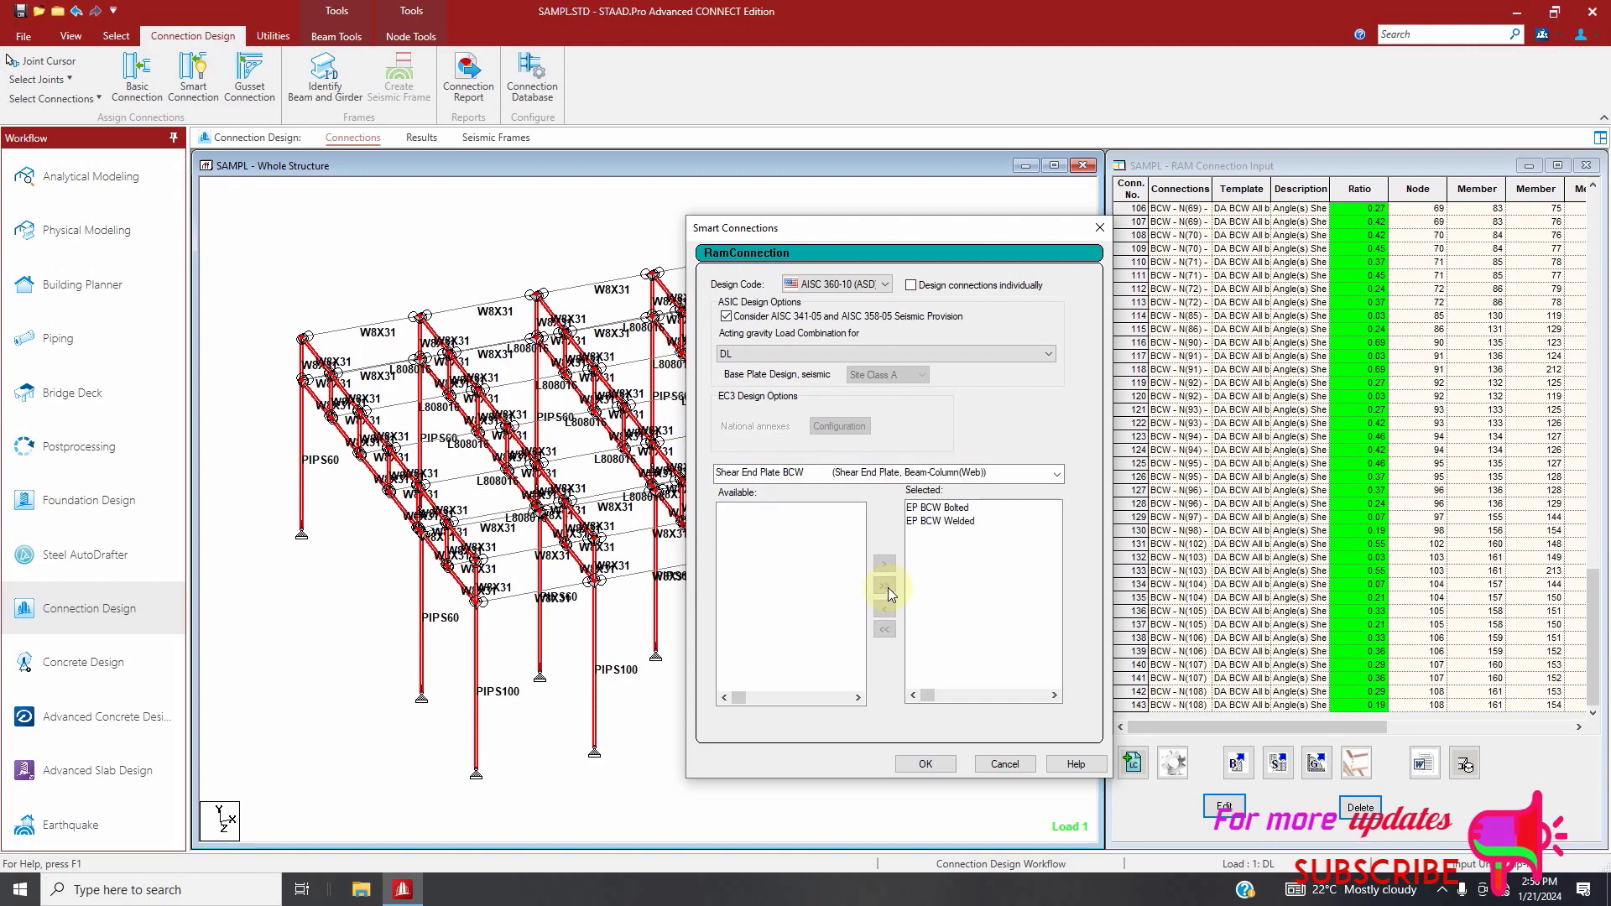
click(926, 765)
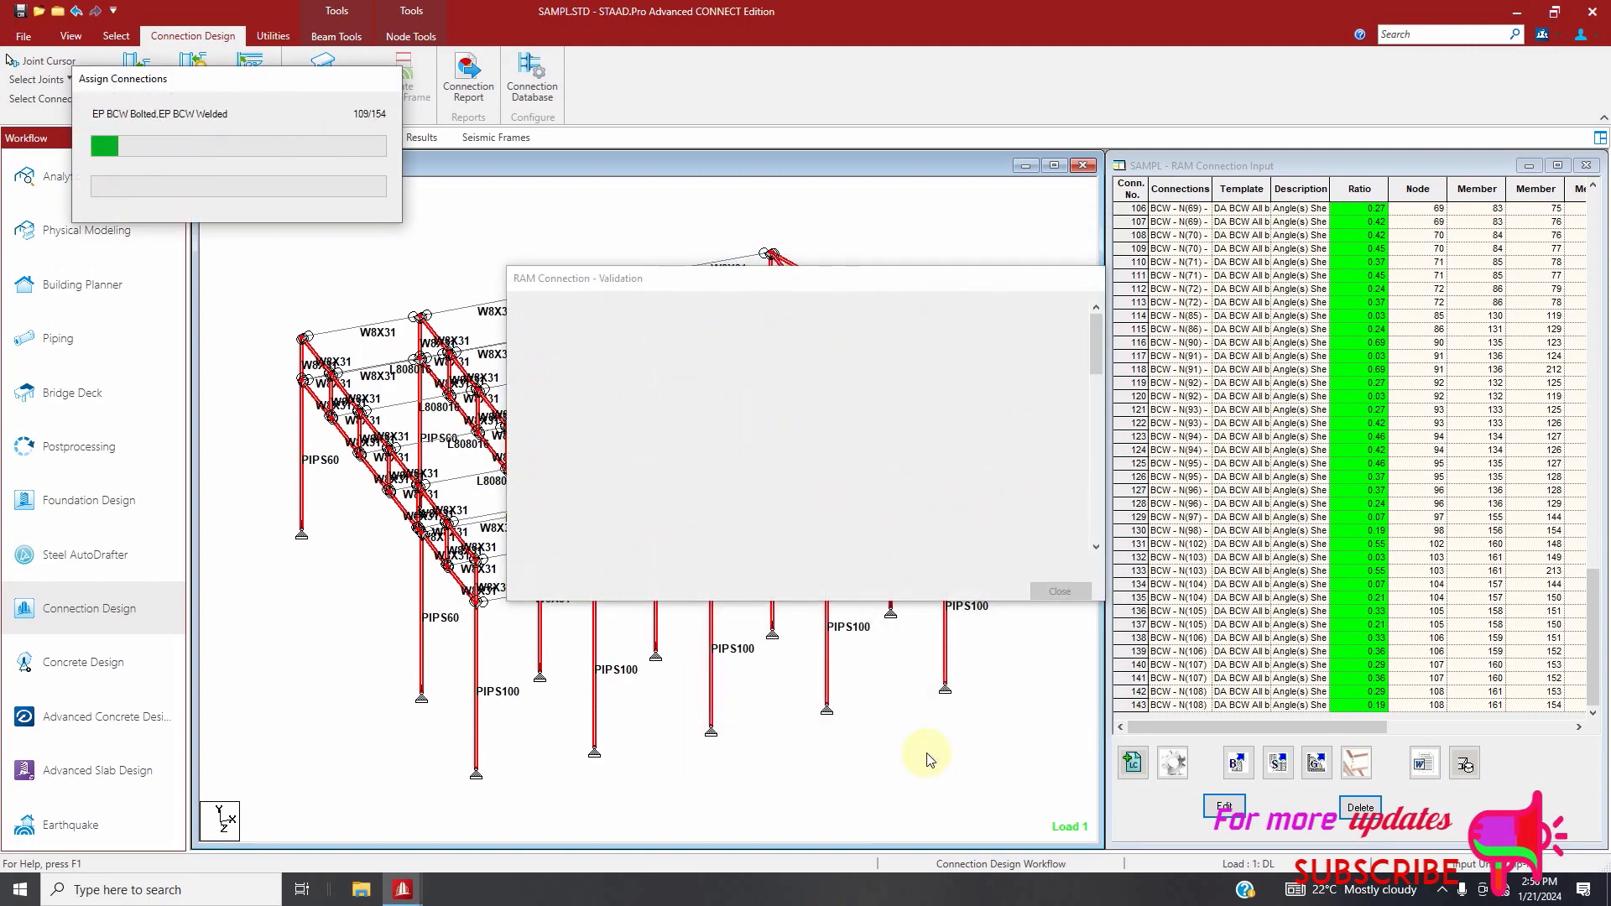
click(920, 473)
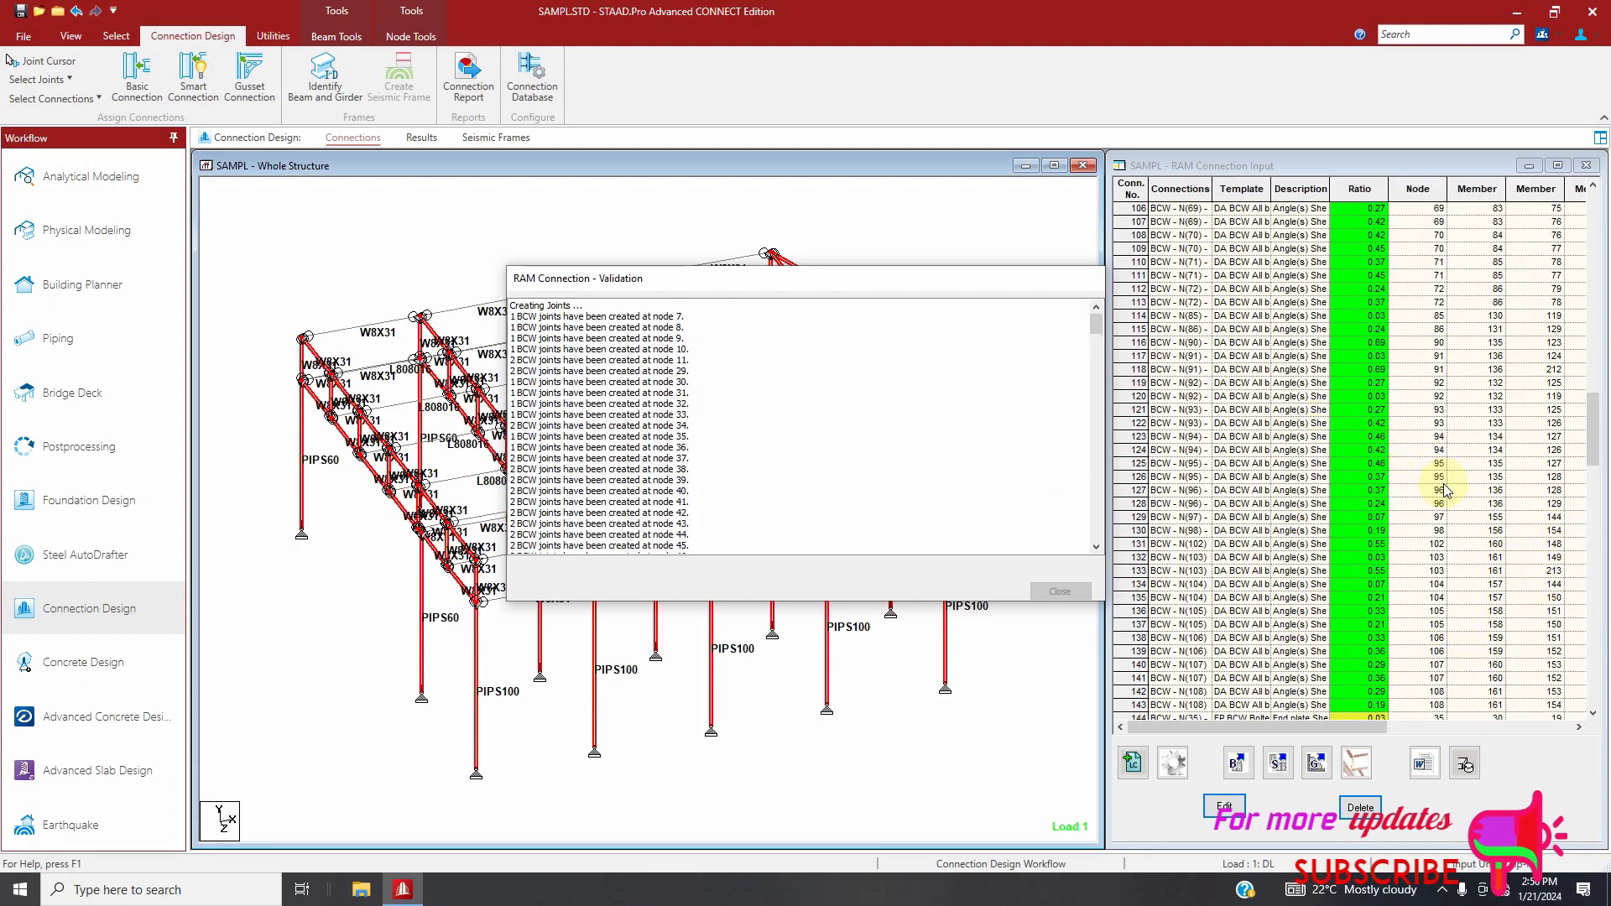
click(1059, 591)
Open end plate connection 150 in the connection editor, inspect its 3D model and results report, and close both
scroll(1393, 642, down, 9)
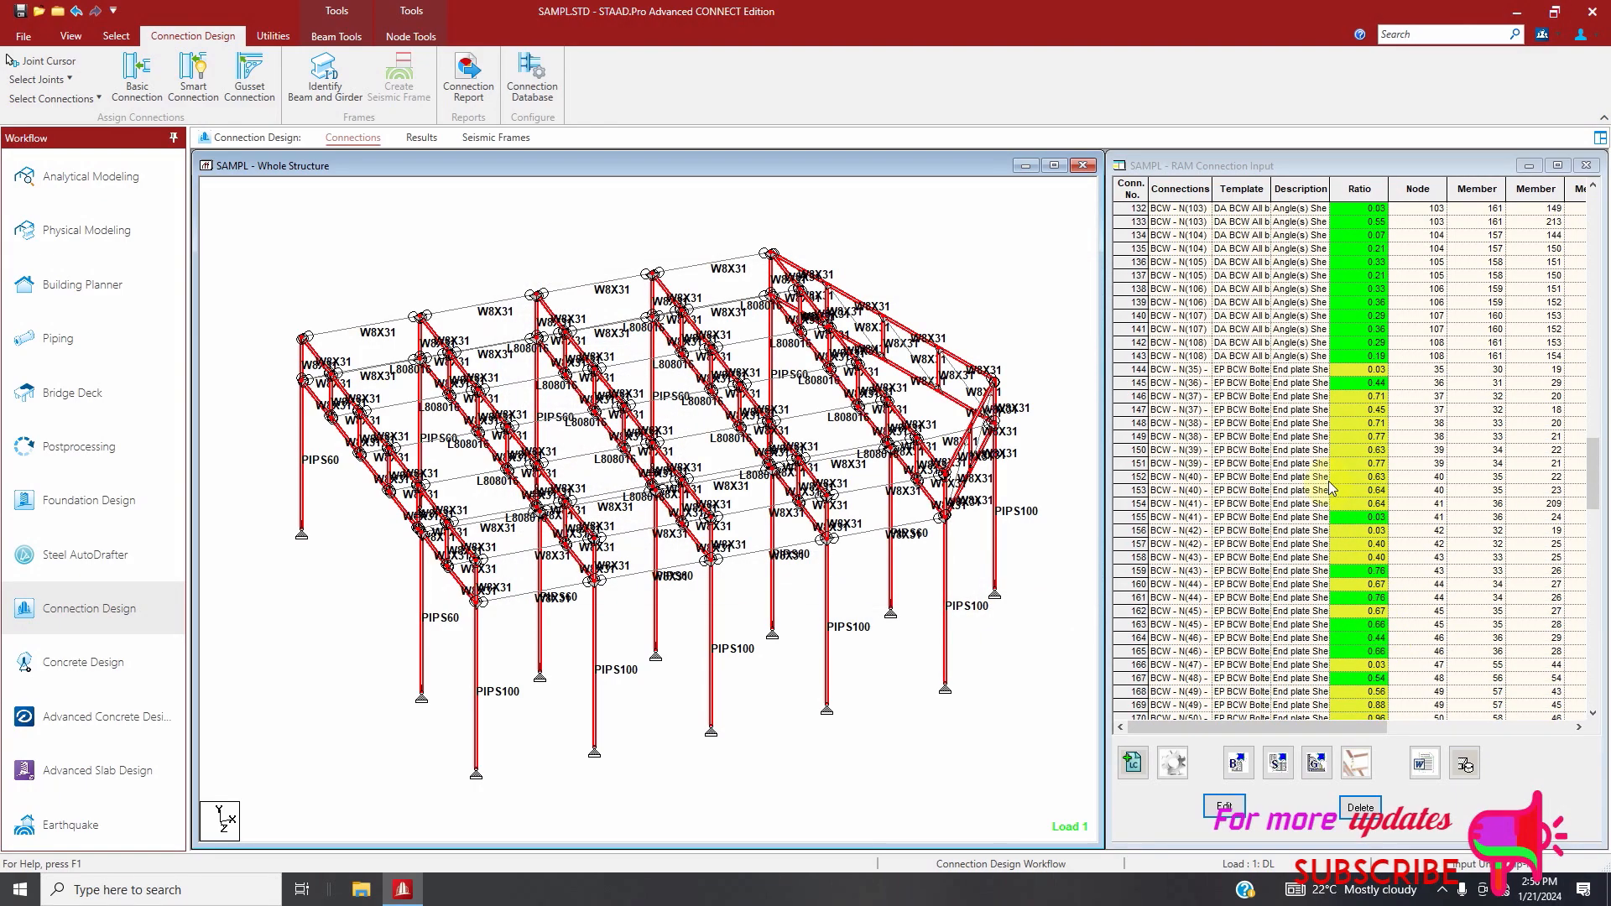
click(1341, 453)
double_click(1341, 457)
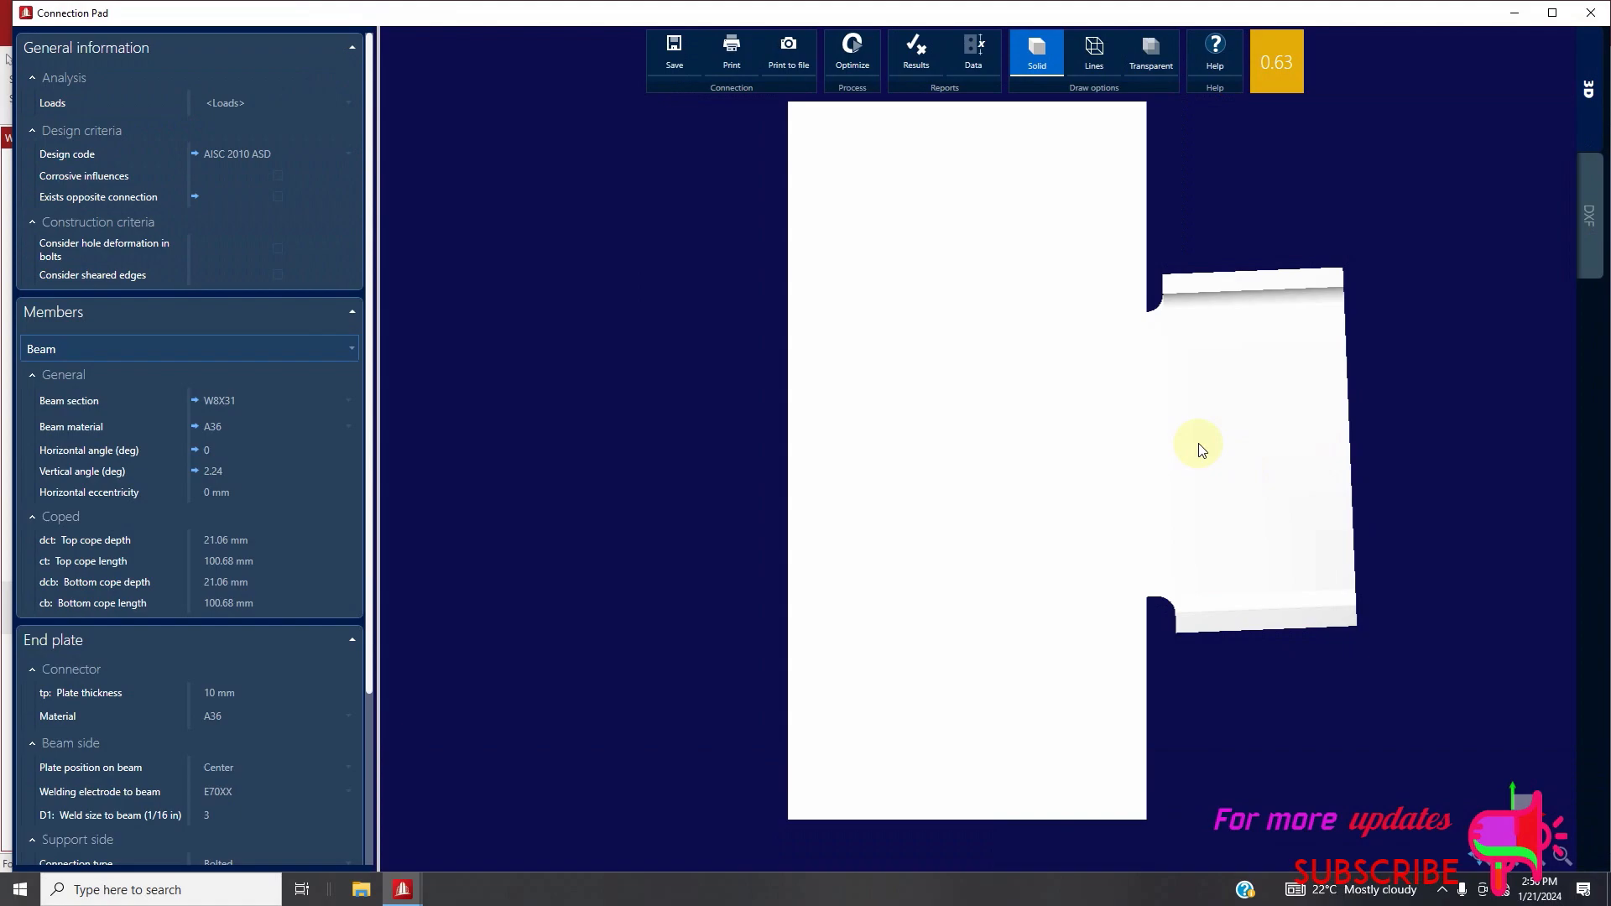
drag(1200, 451, 1083, 456)
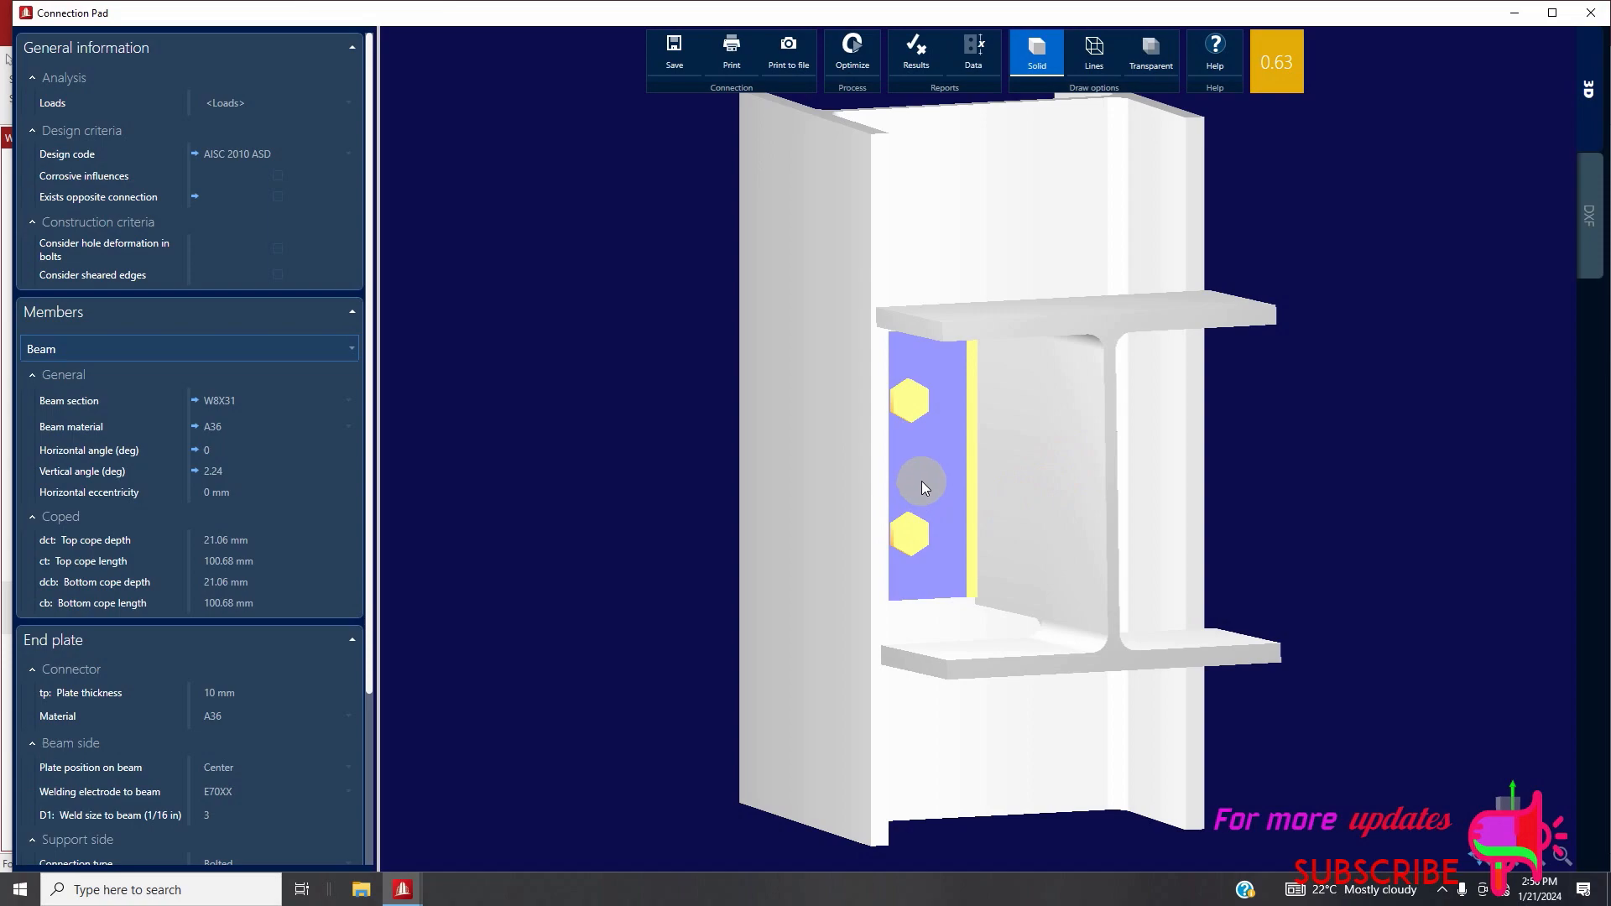
click(917, 57)
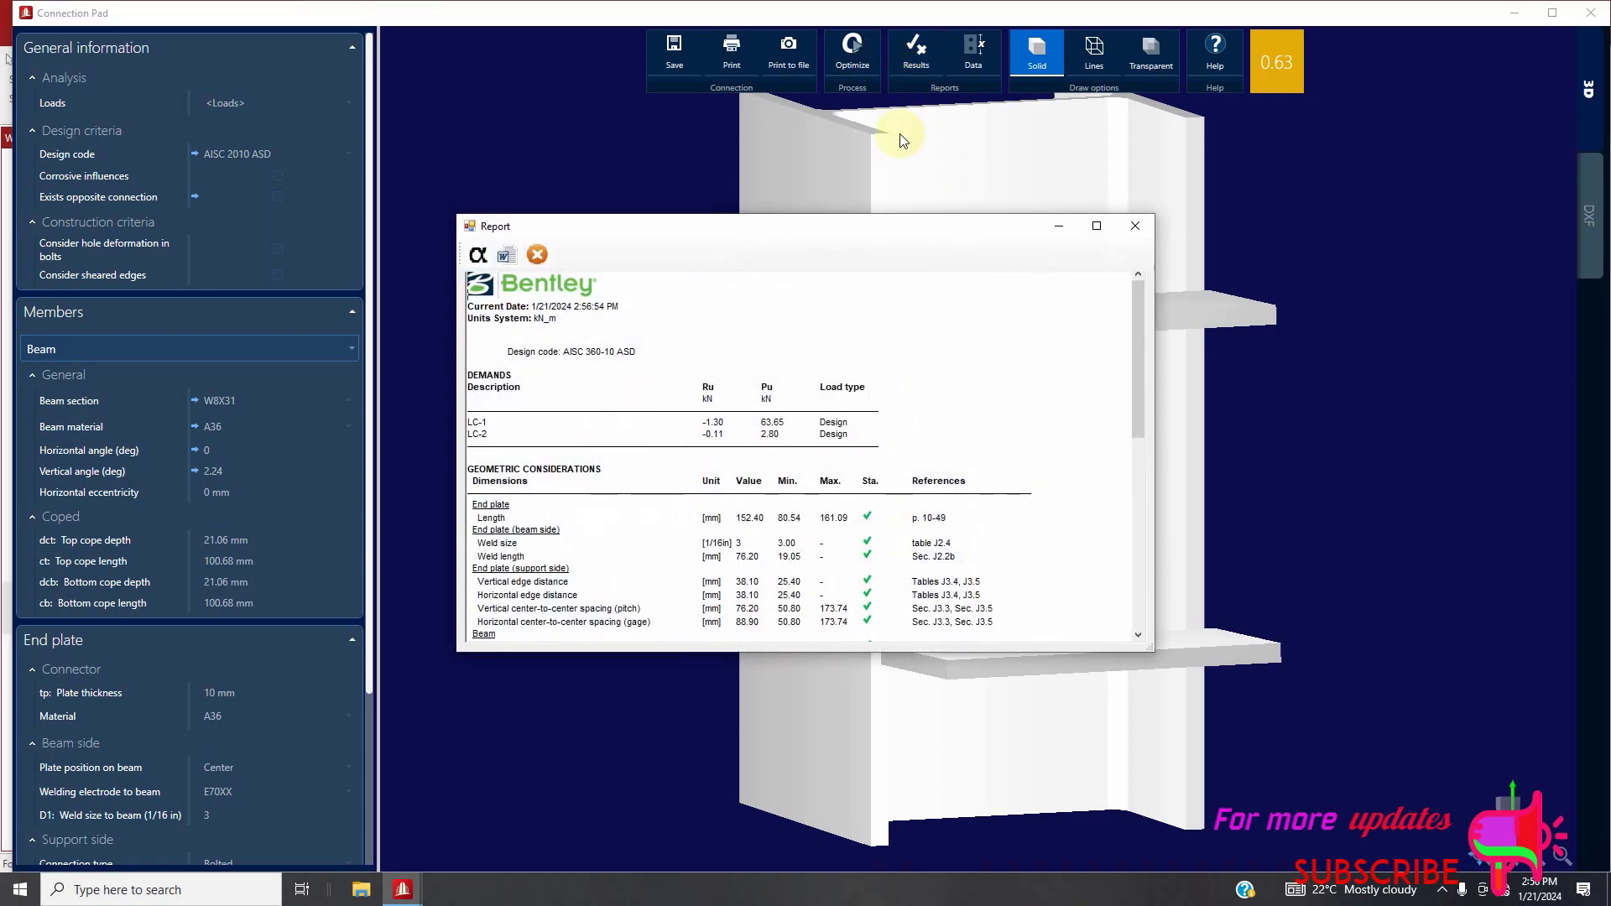
click(1145, 225)
click(1590, 12)
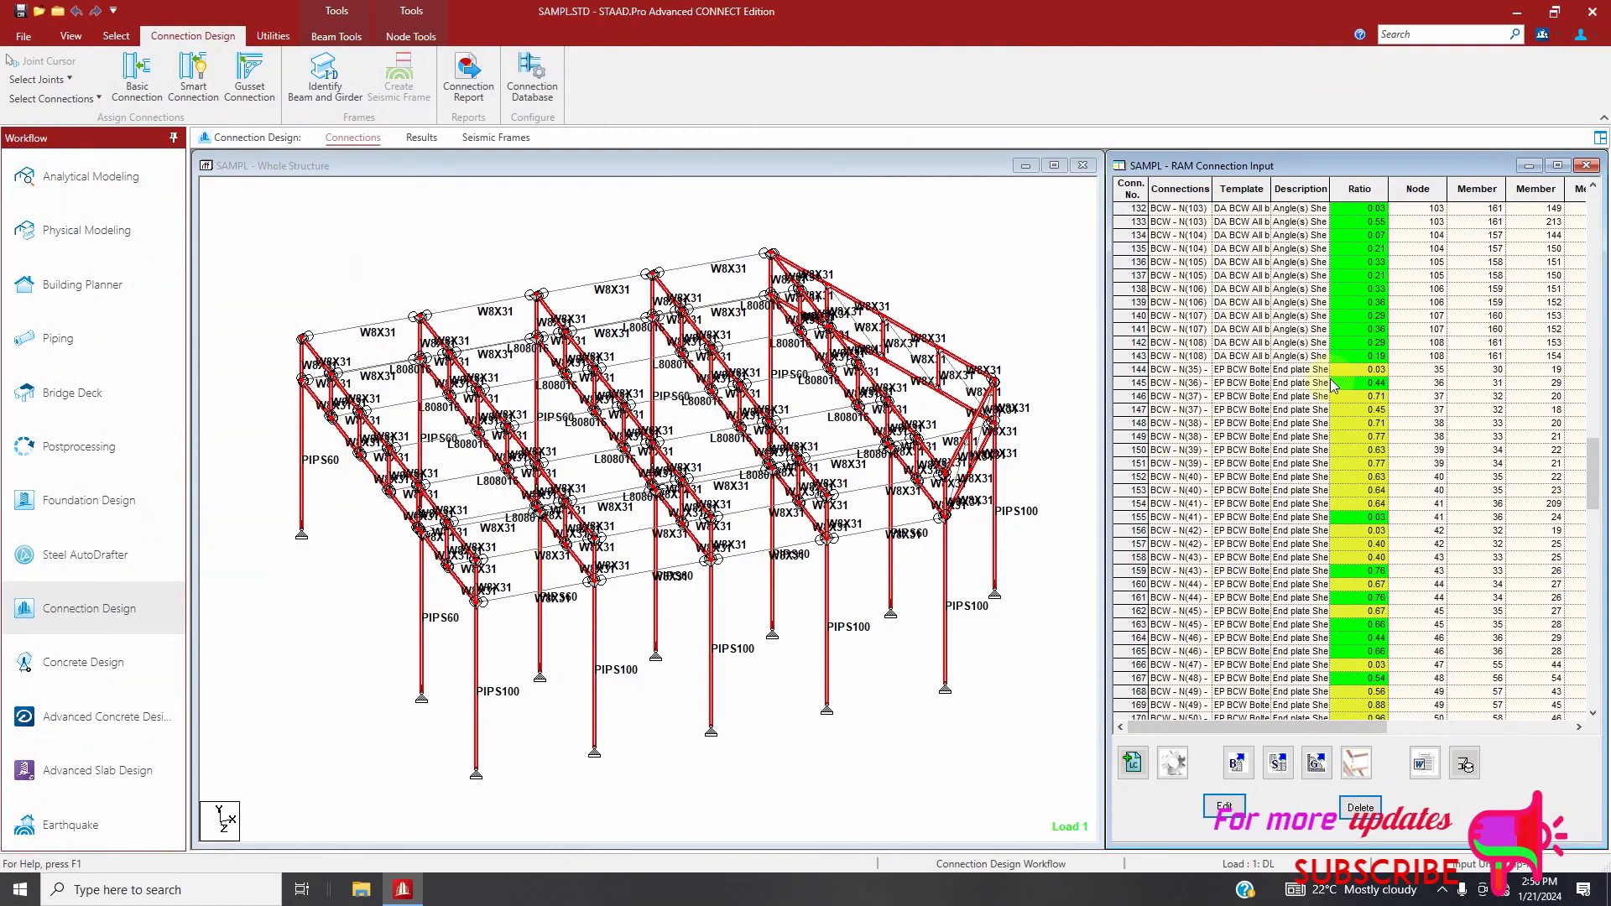
Delete the shear end plate beam-column web connections 144 through 273 from the RAM connection list, confirming the deletion
drag(1147, 371, 1170, 798)
click(1361, 807)
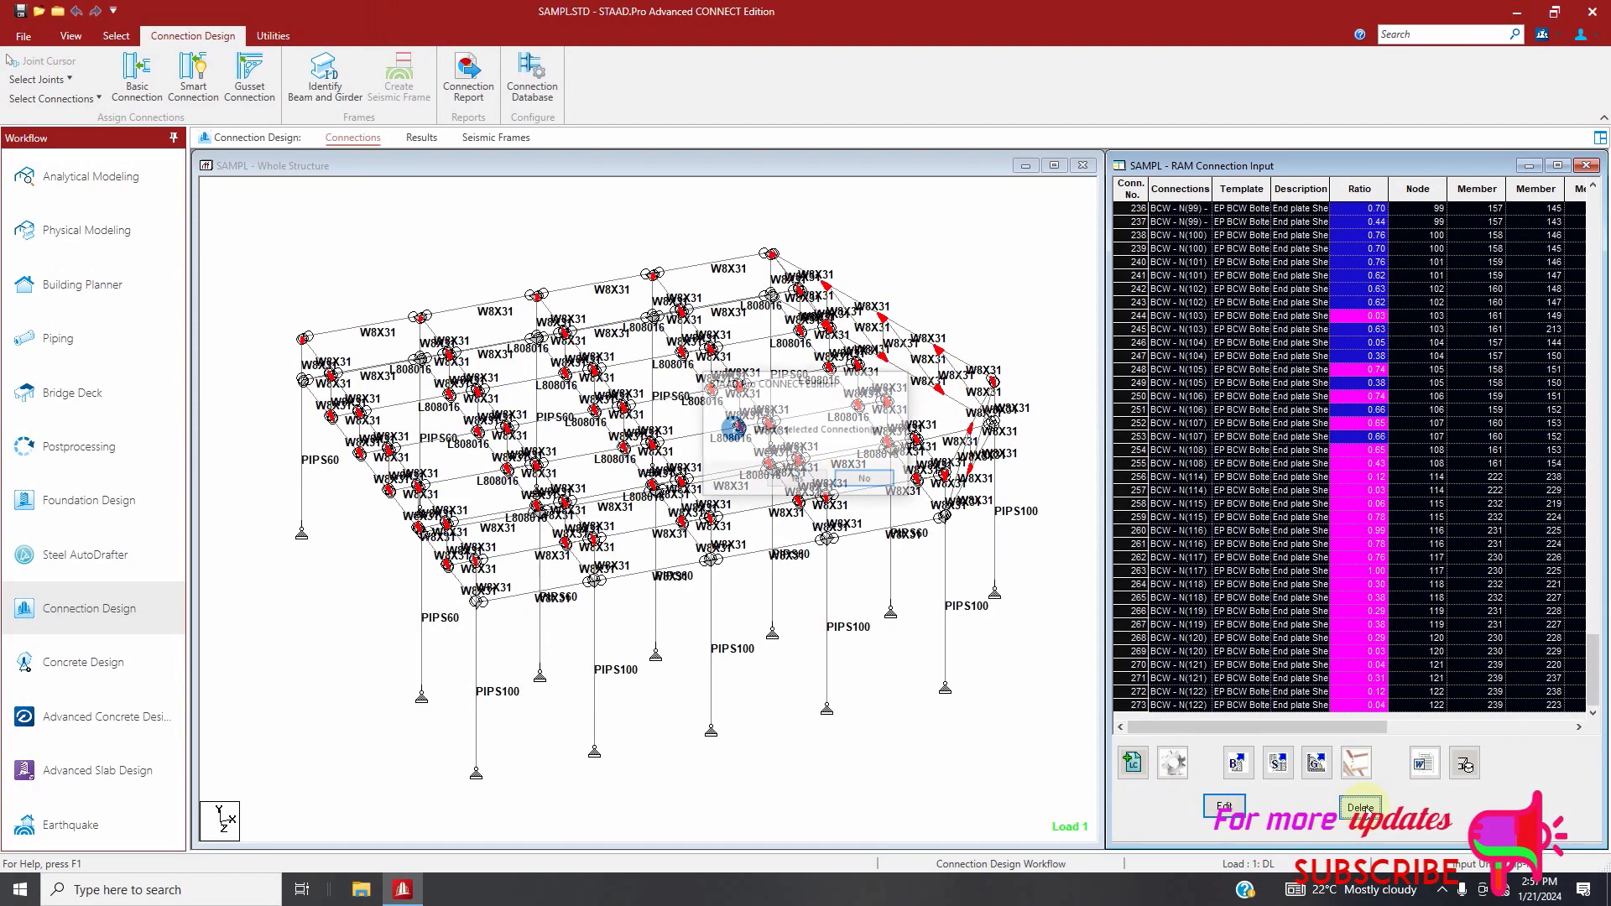
click(822, 482)
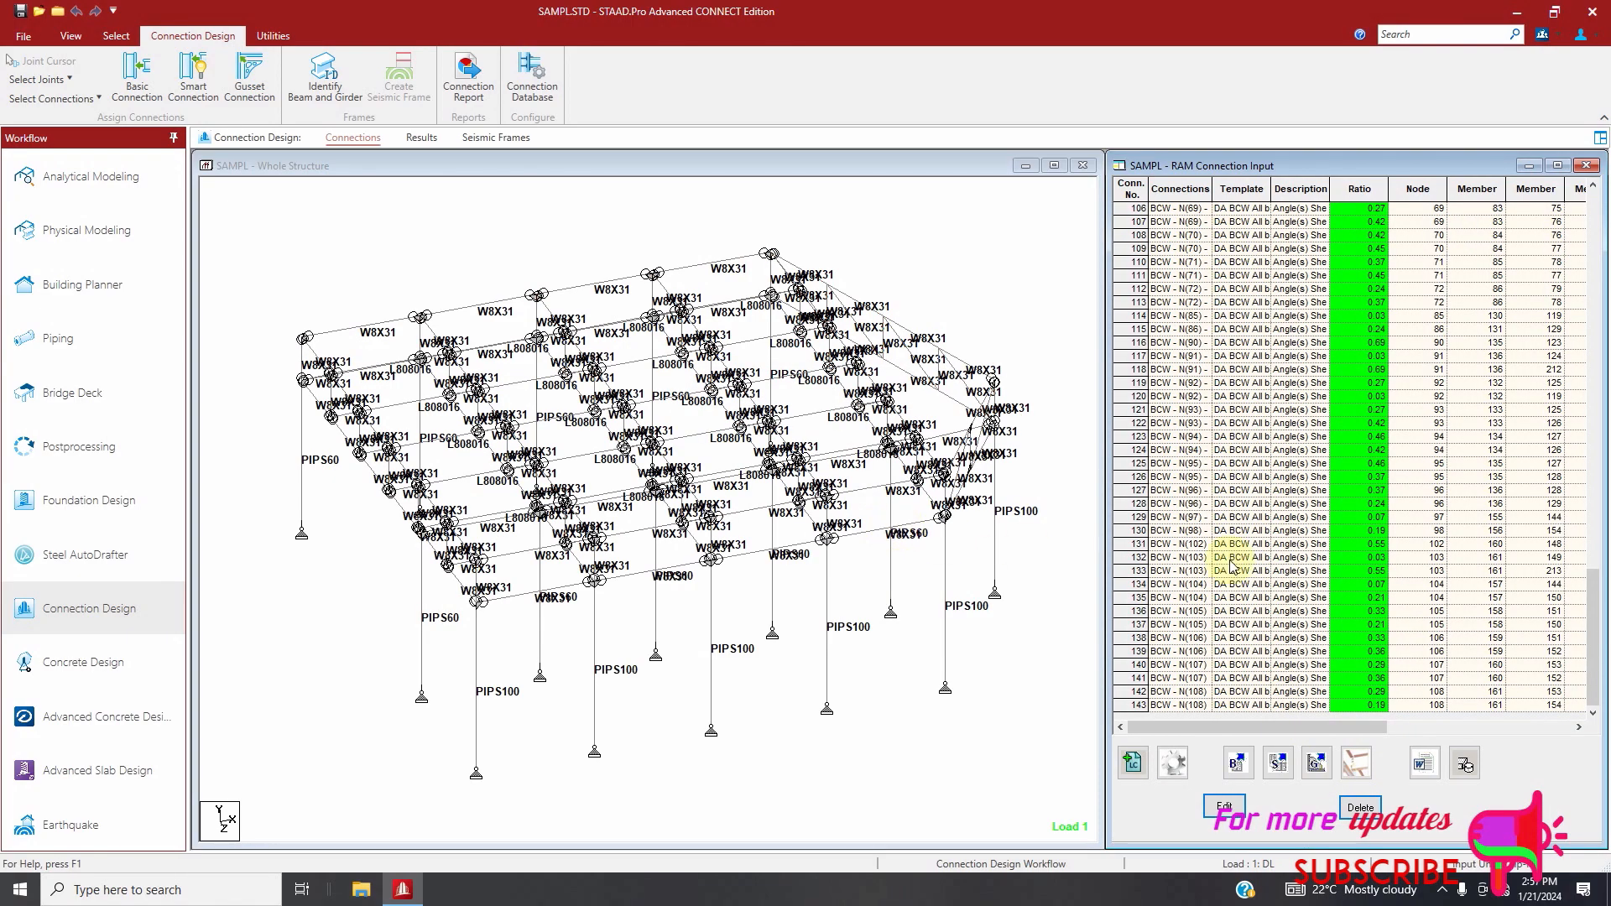
Assign Flange Plate BCW smart connections, bolted and welded templates, to all beam-column web joints using AISC 360-16 (LRFD), declining all replacements
click(326, 216)
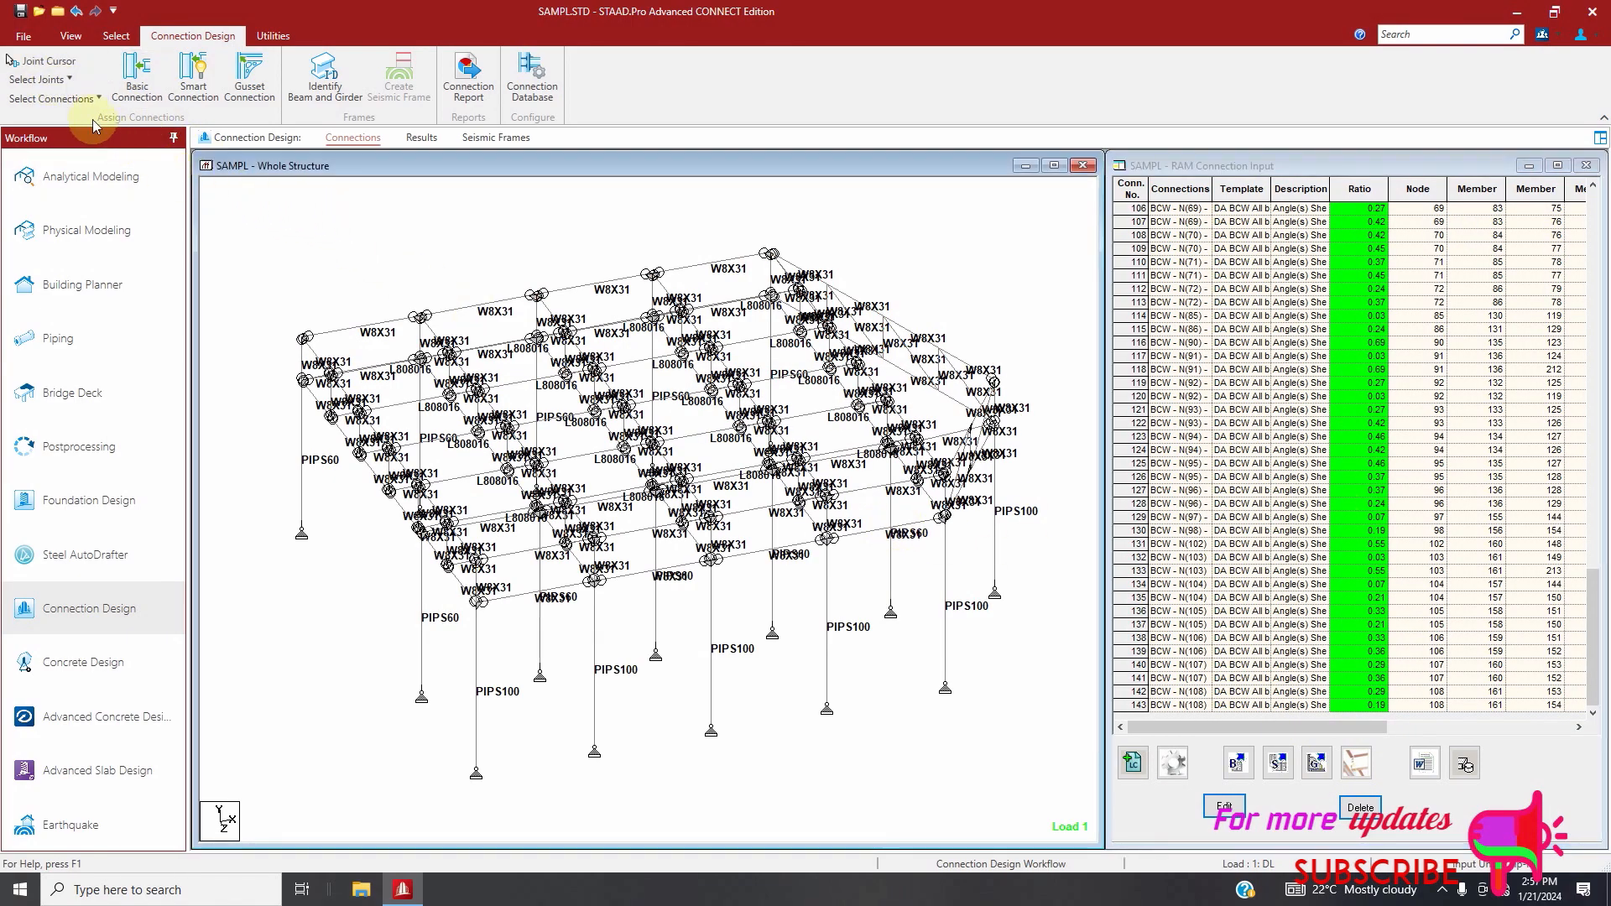
click(63, 84)
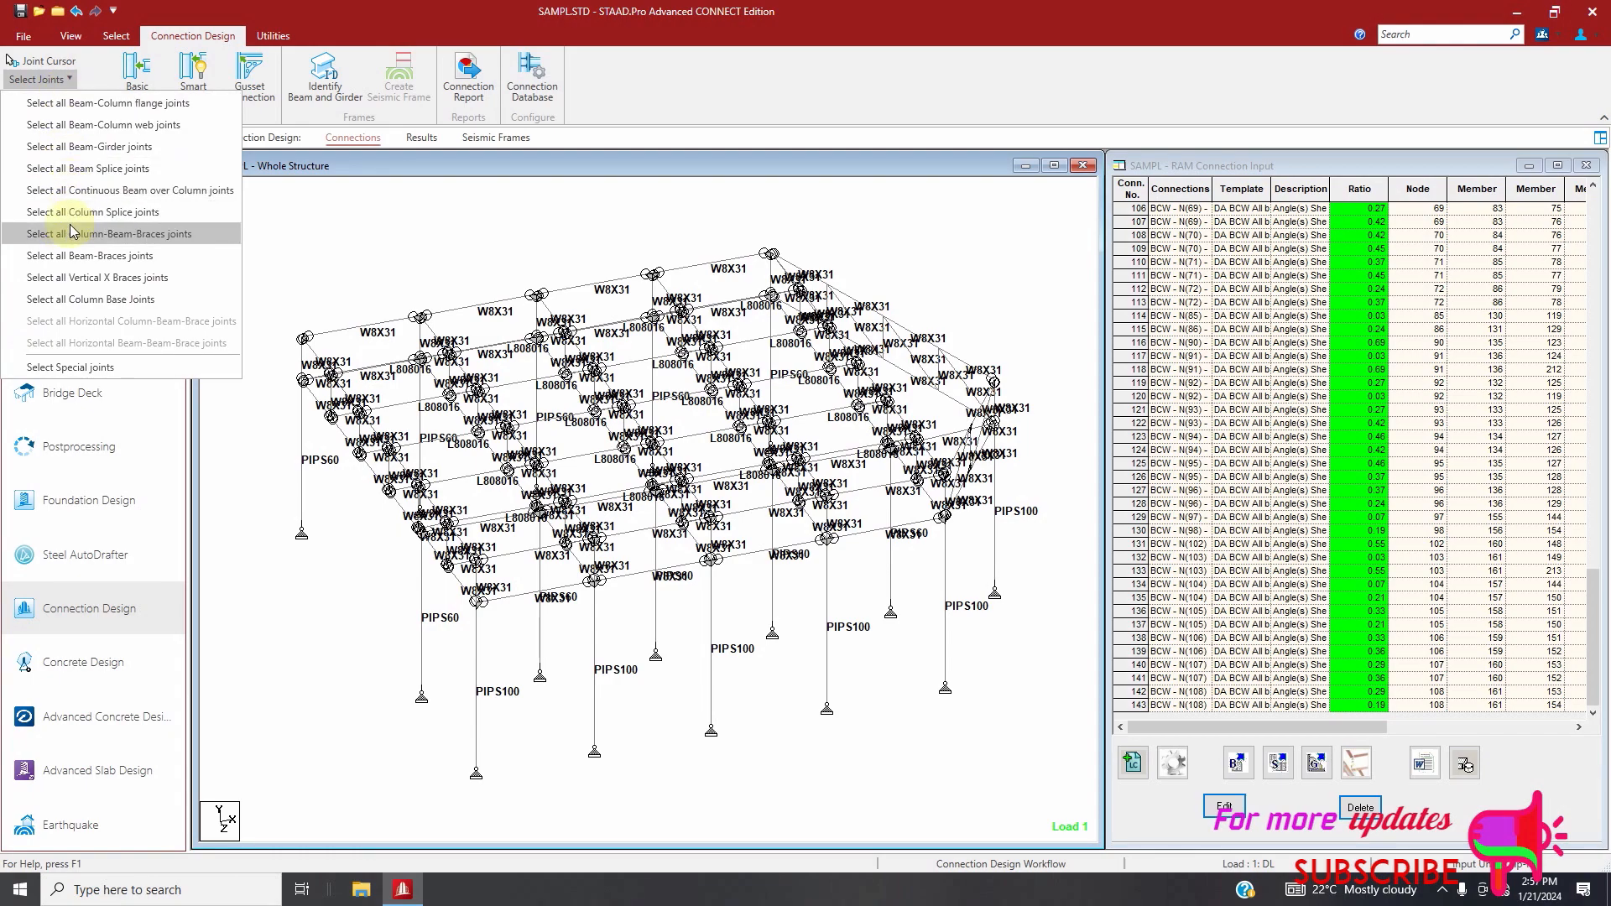
click(94, 126)
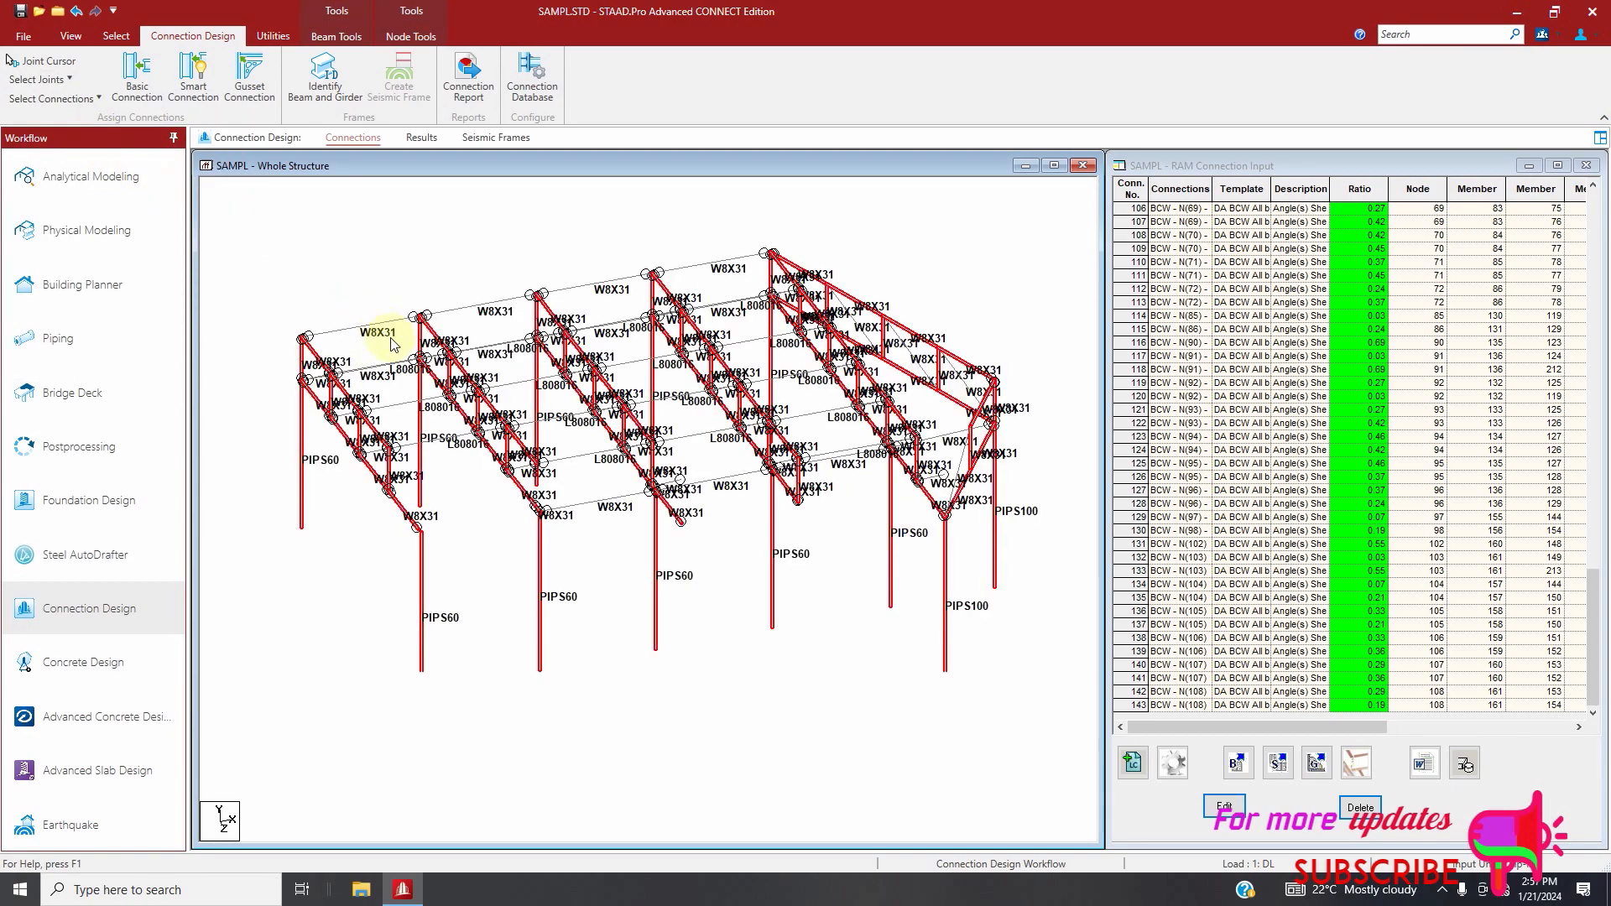
click(193, 80)
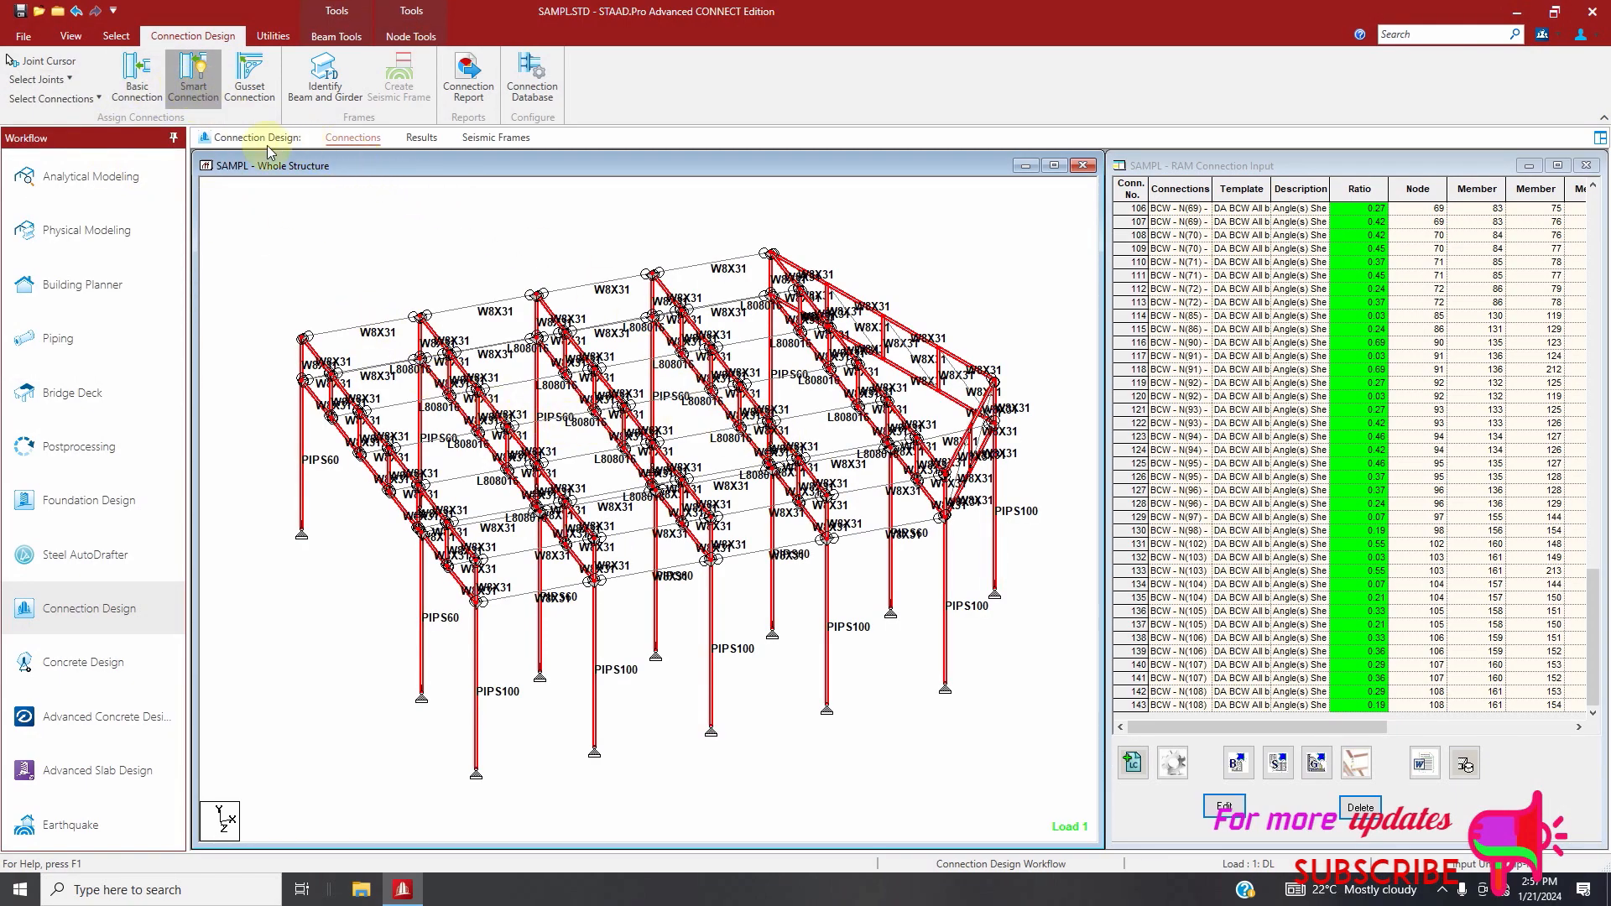
click(883, 284)
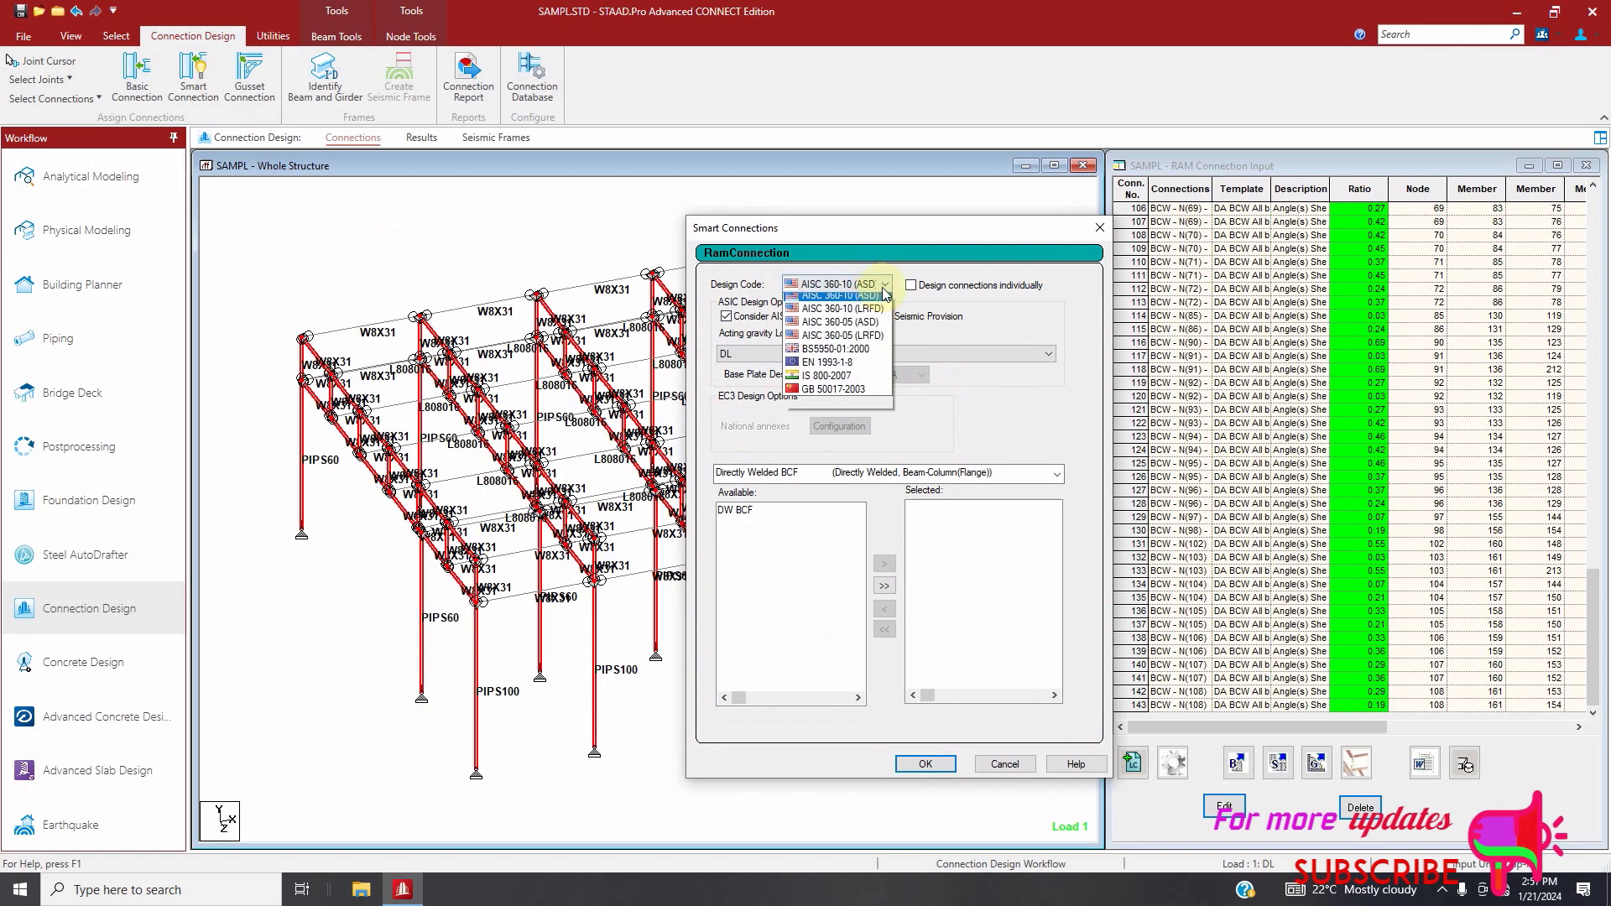
click(890, 322)
scroll(912, 482, down, 2)
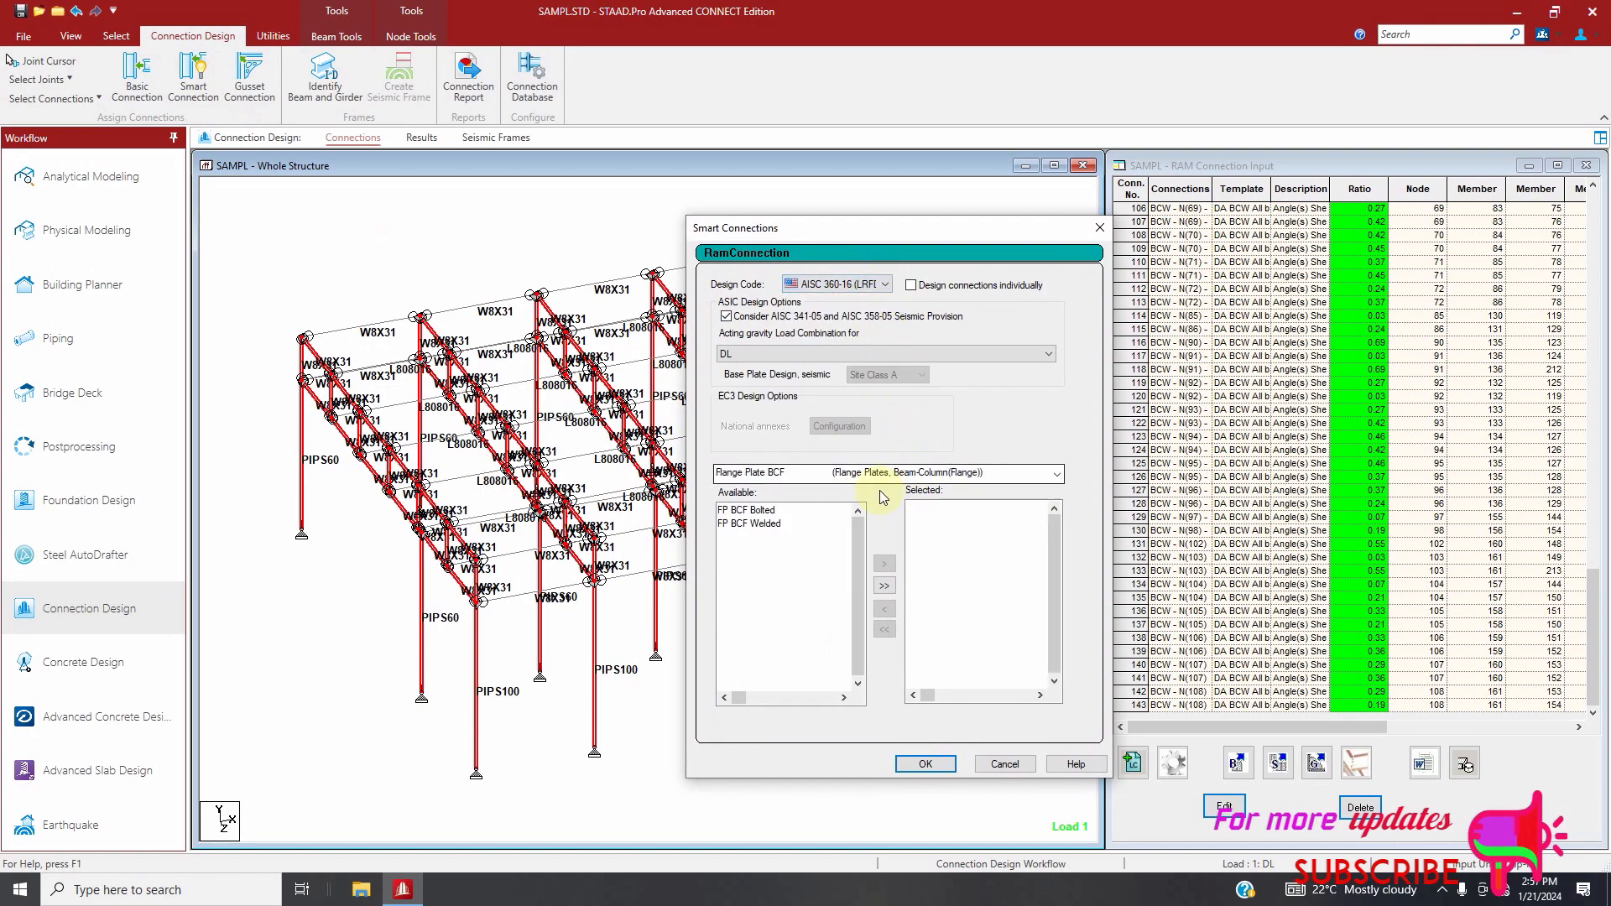
click(891, 473)
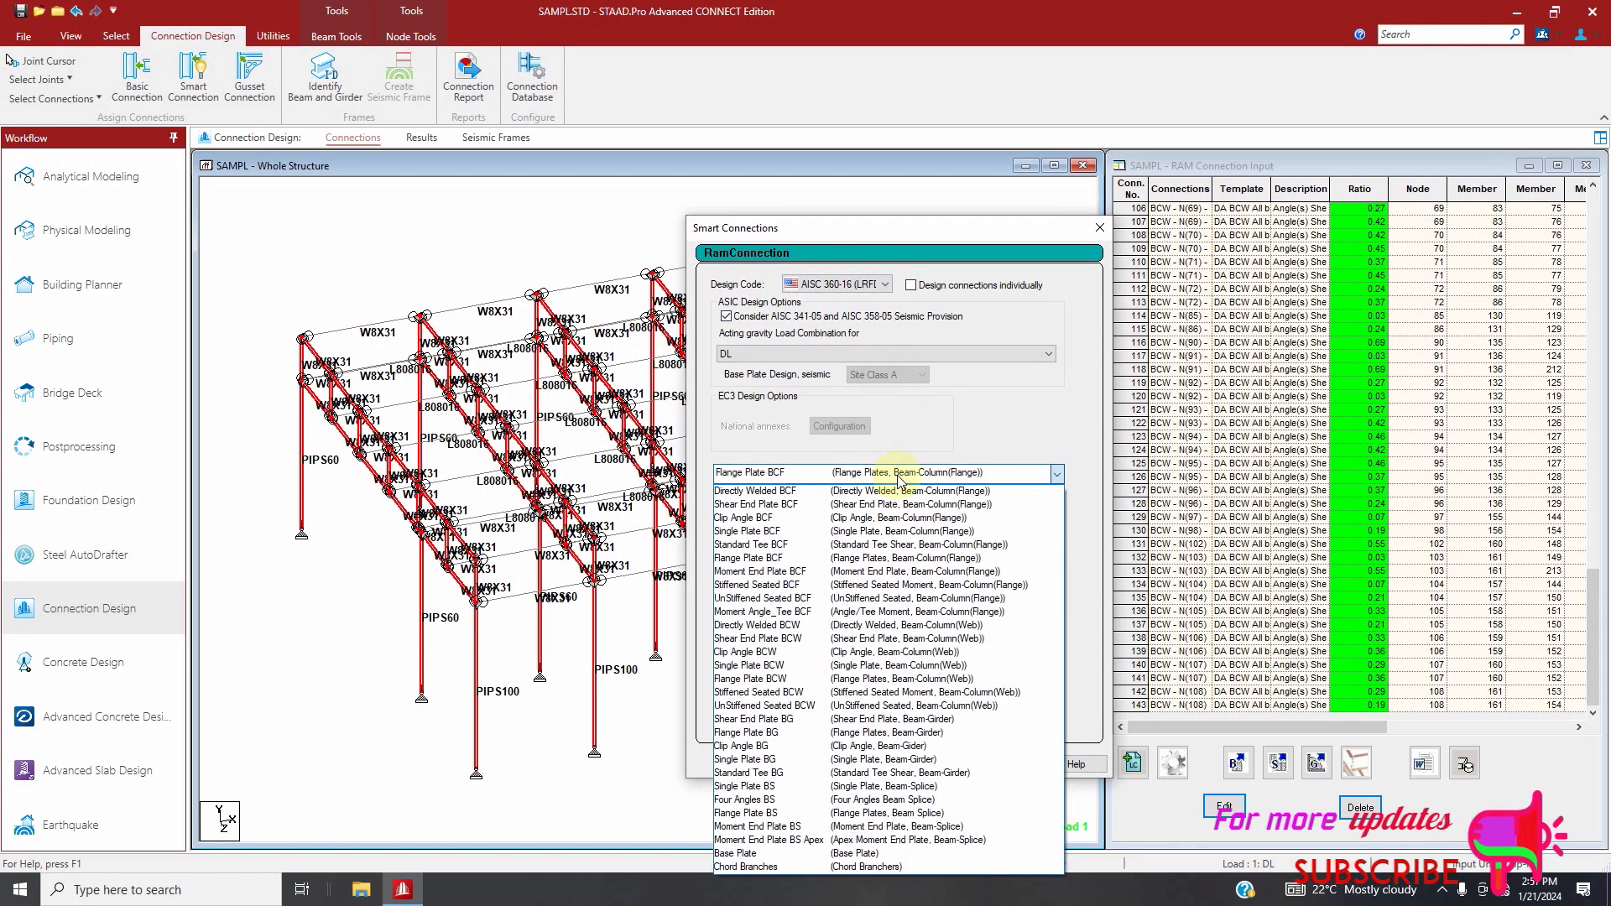
click(796, 678)
click(891, 589)
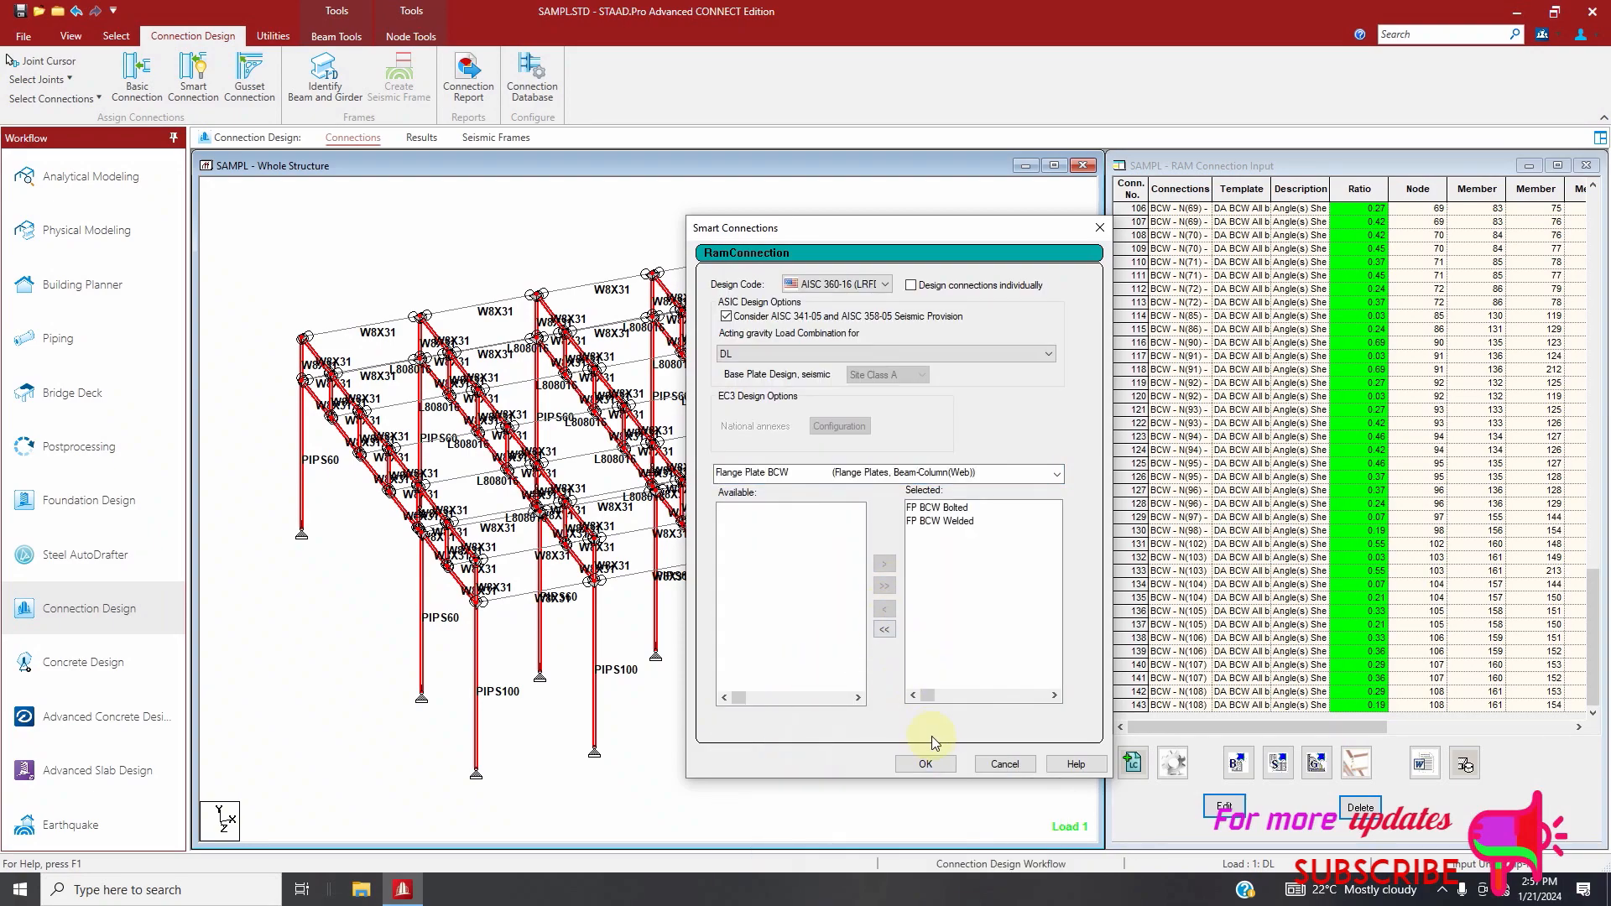
click(945, 762)
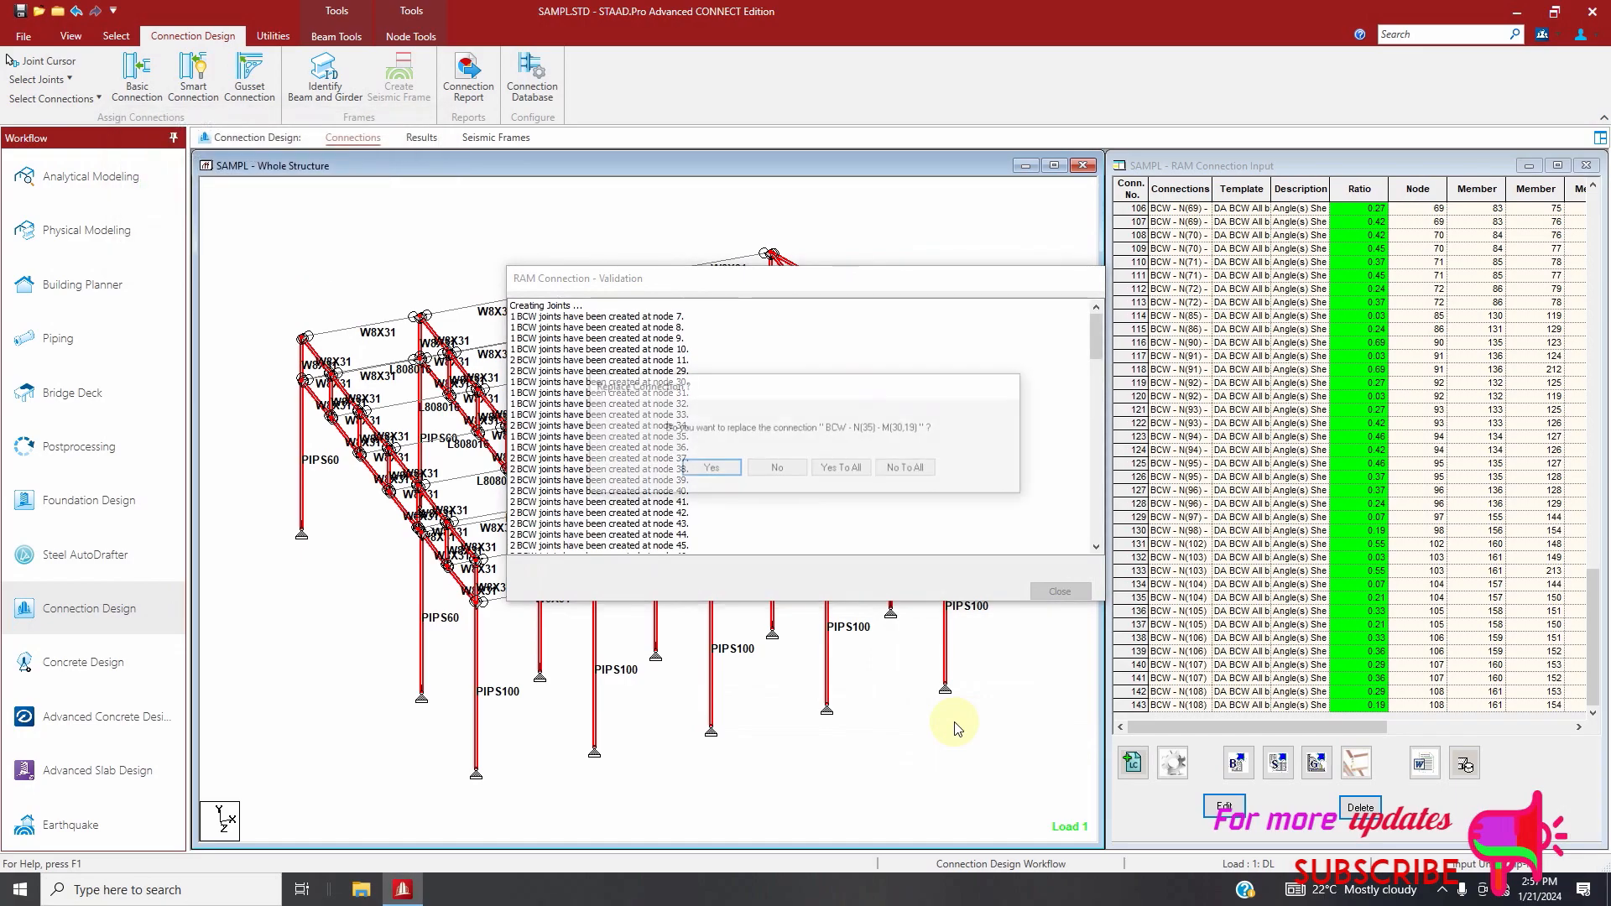
click(908, 469)
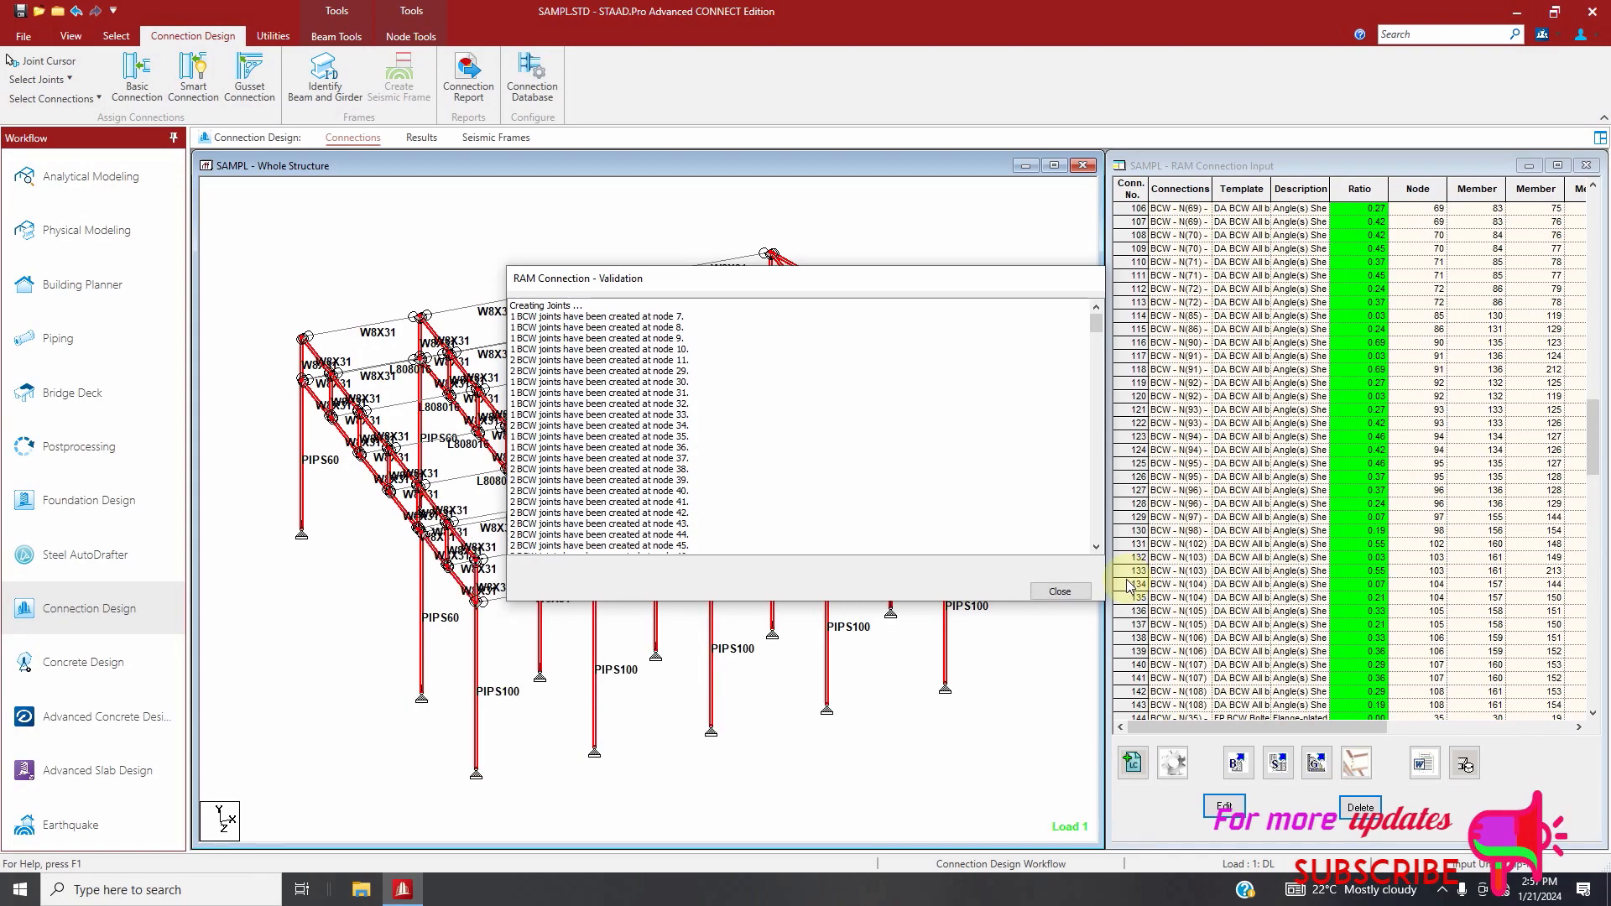
click(1060, 591)
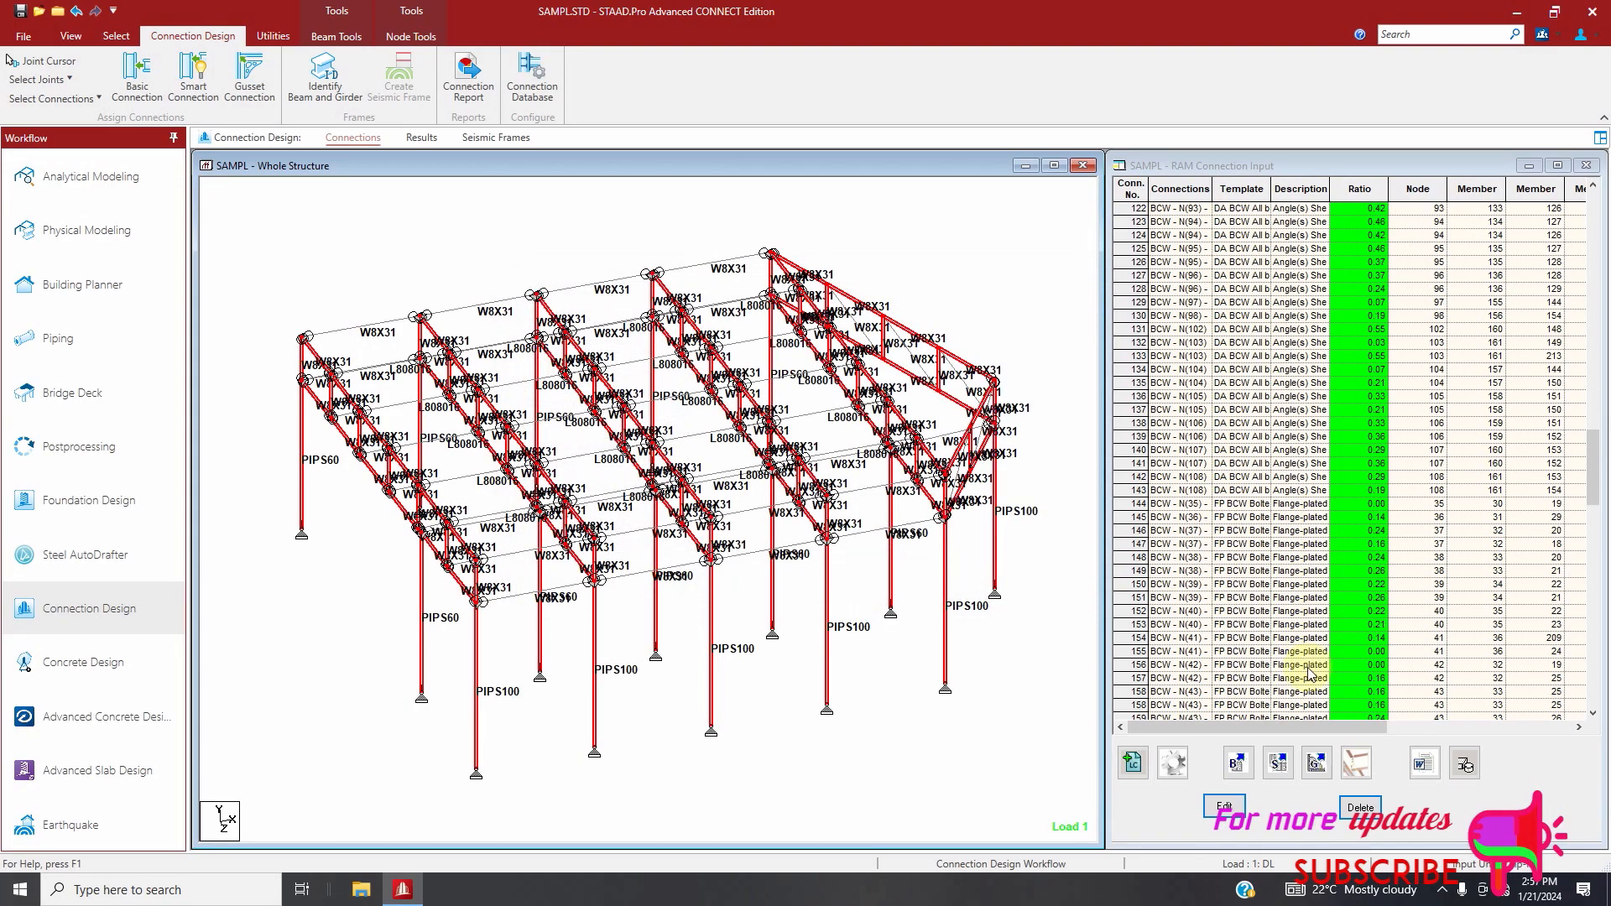
Open flange plate connection 186 in the connection editor and inspect its 3D model
scroll(1183, 672, down, 2)
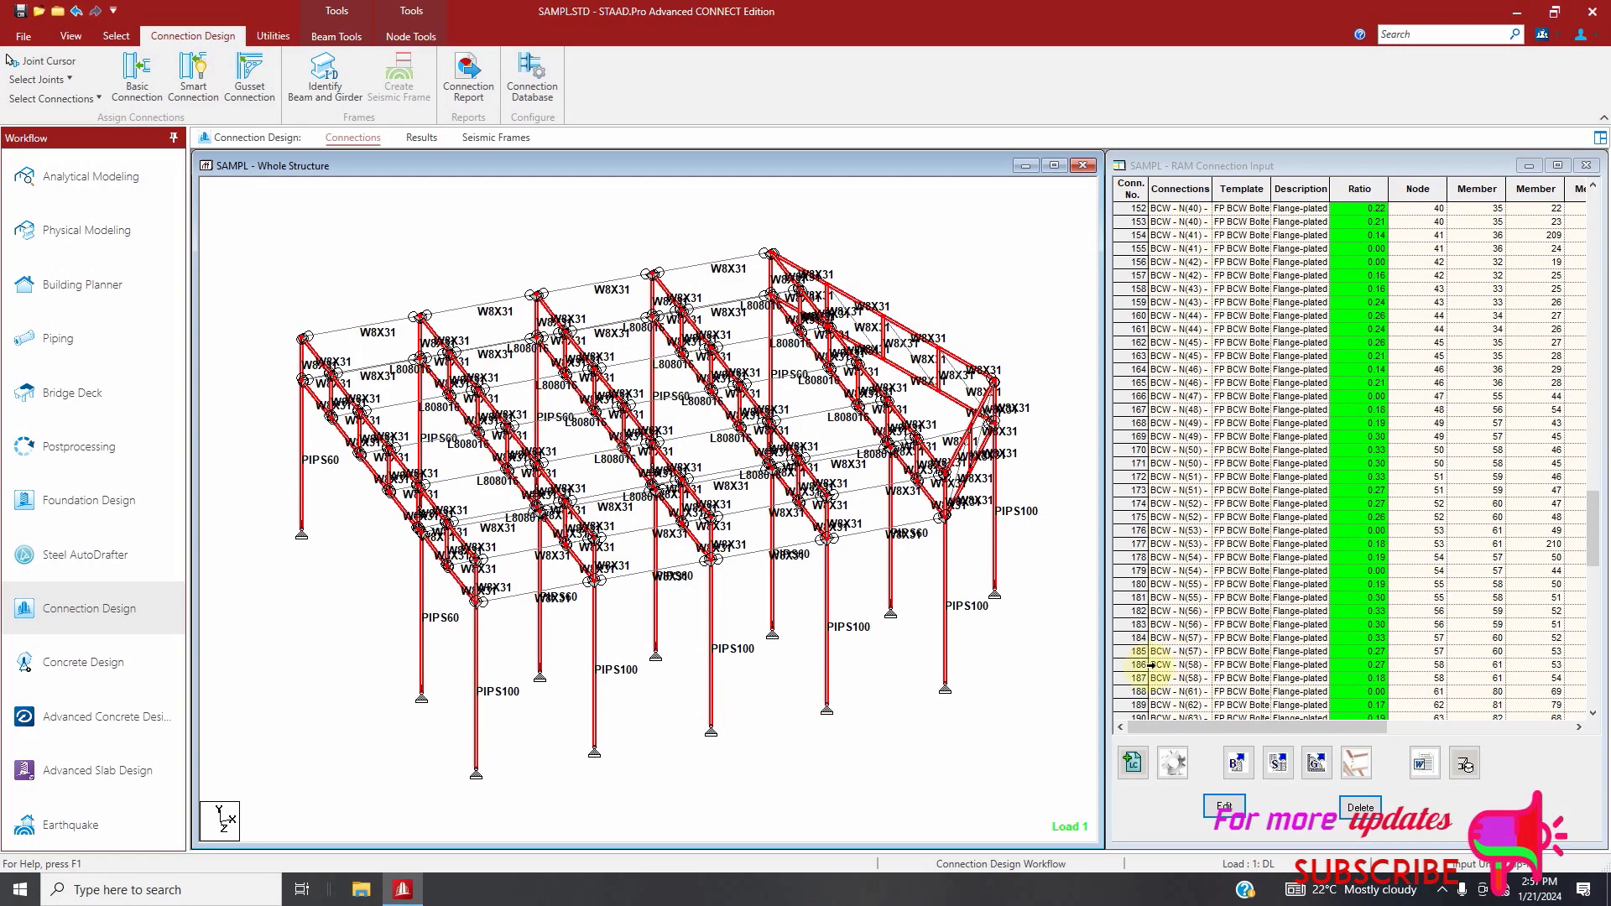
click(1149, 664)
click(1466, 763)
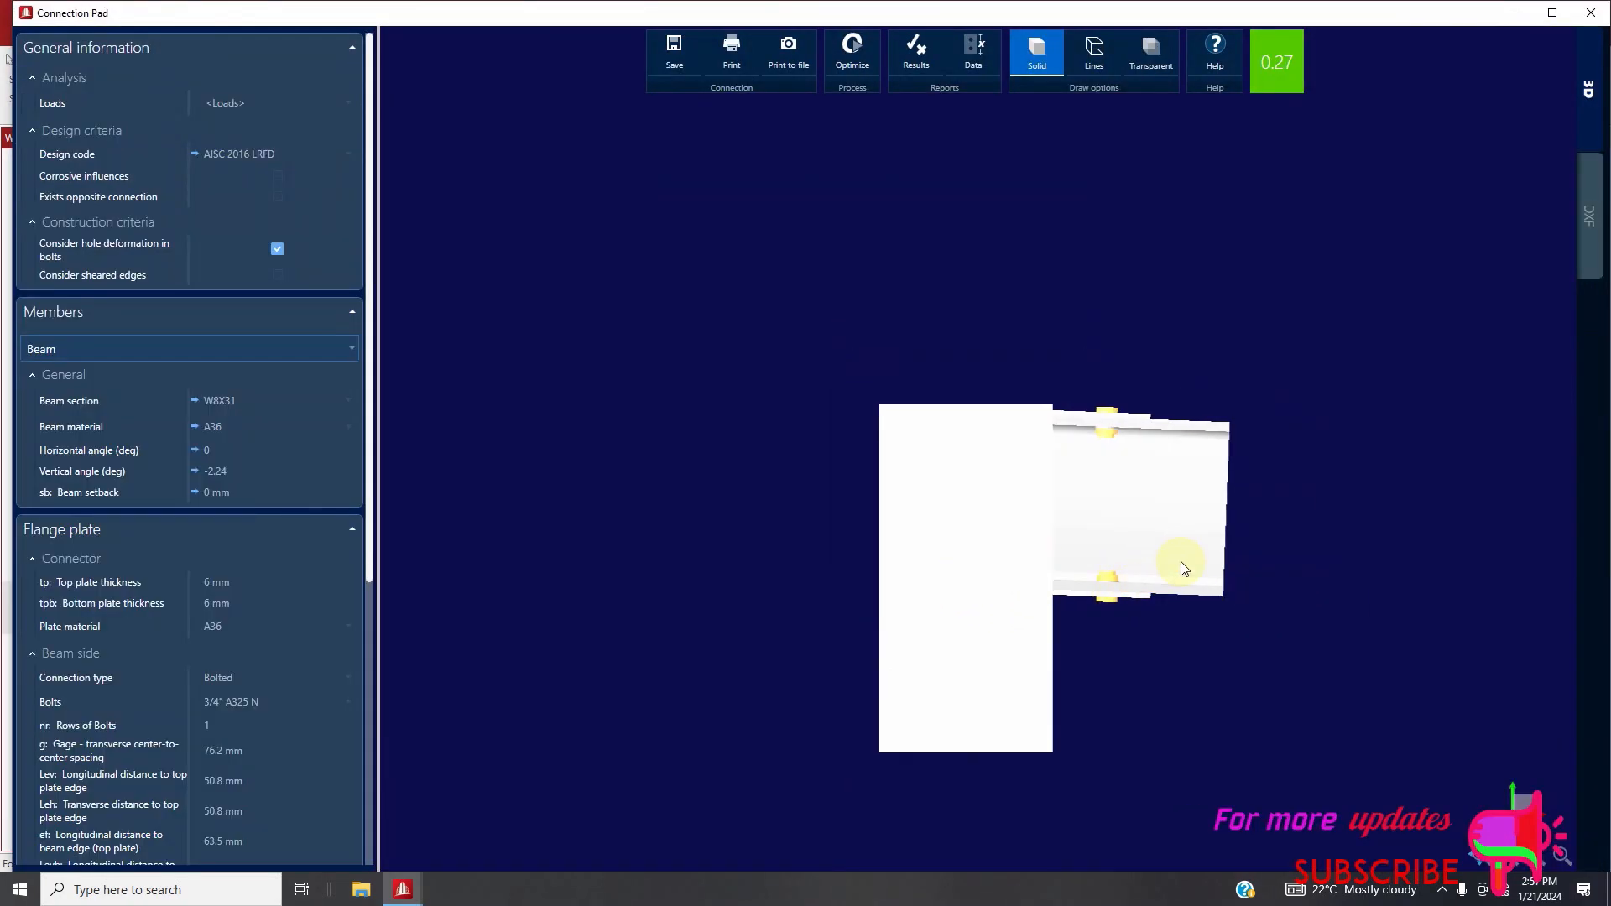
drag(1183, 569, 1266, 425)
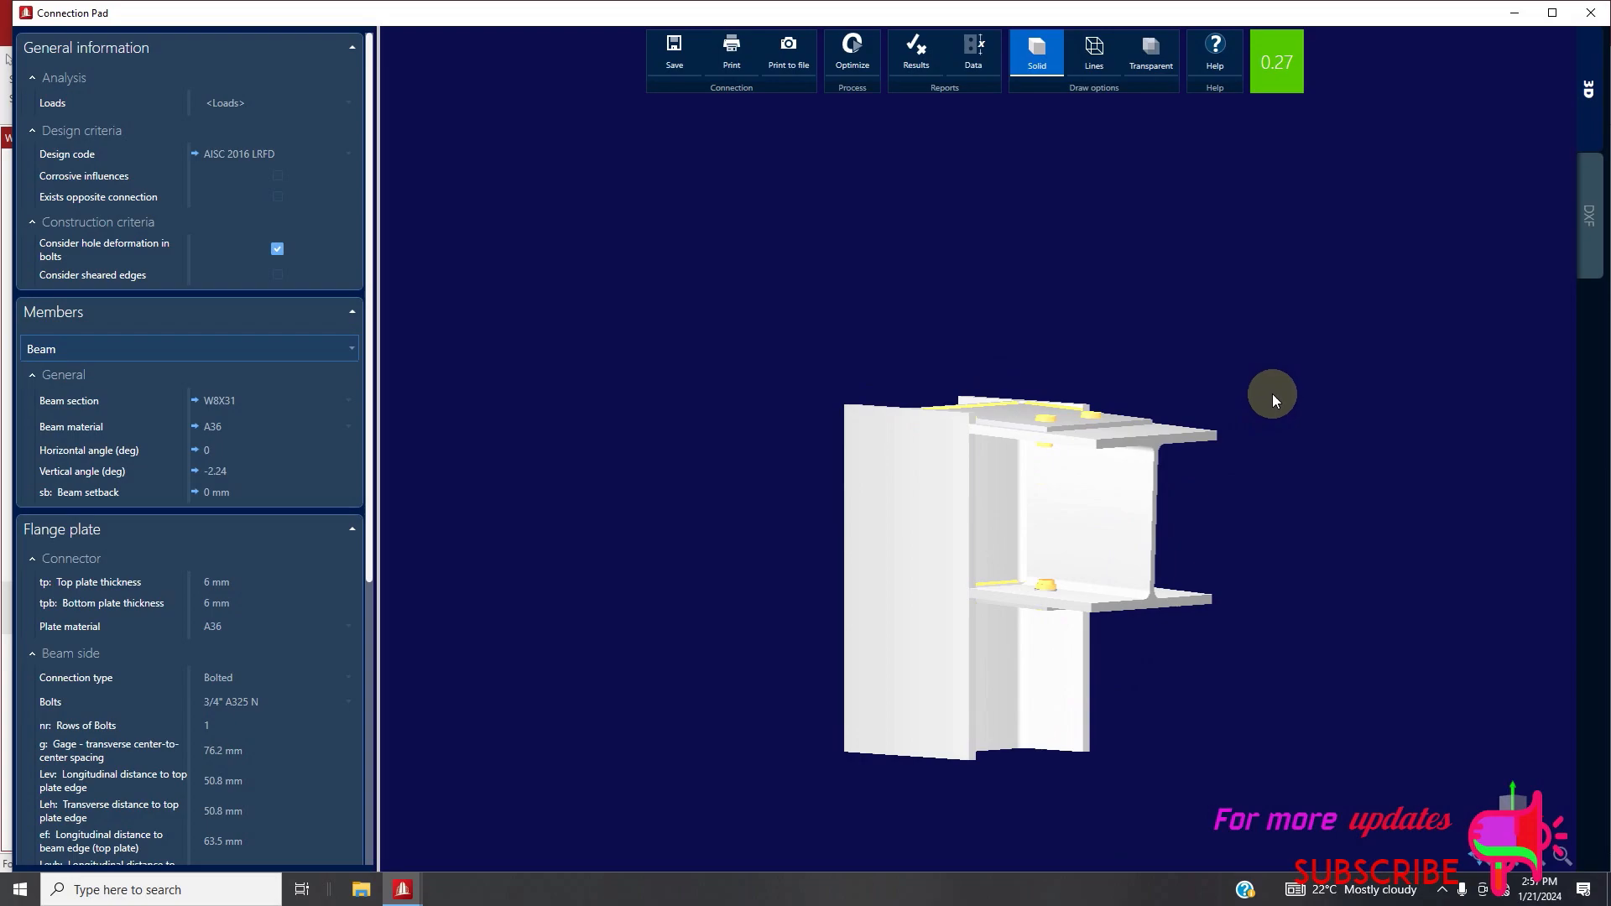
Export the flange plate connection's DXF drawing to the Desktop as FLANG BCW
click(1589, 216)
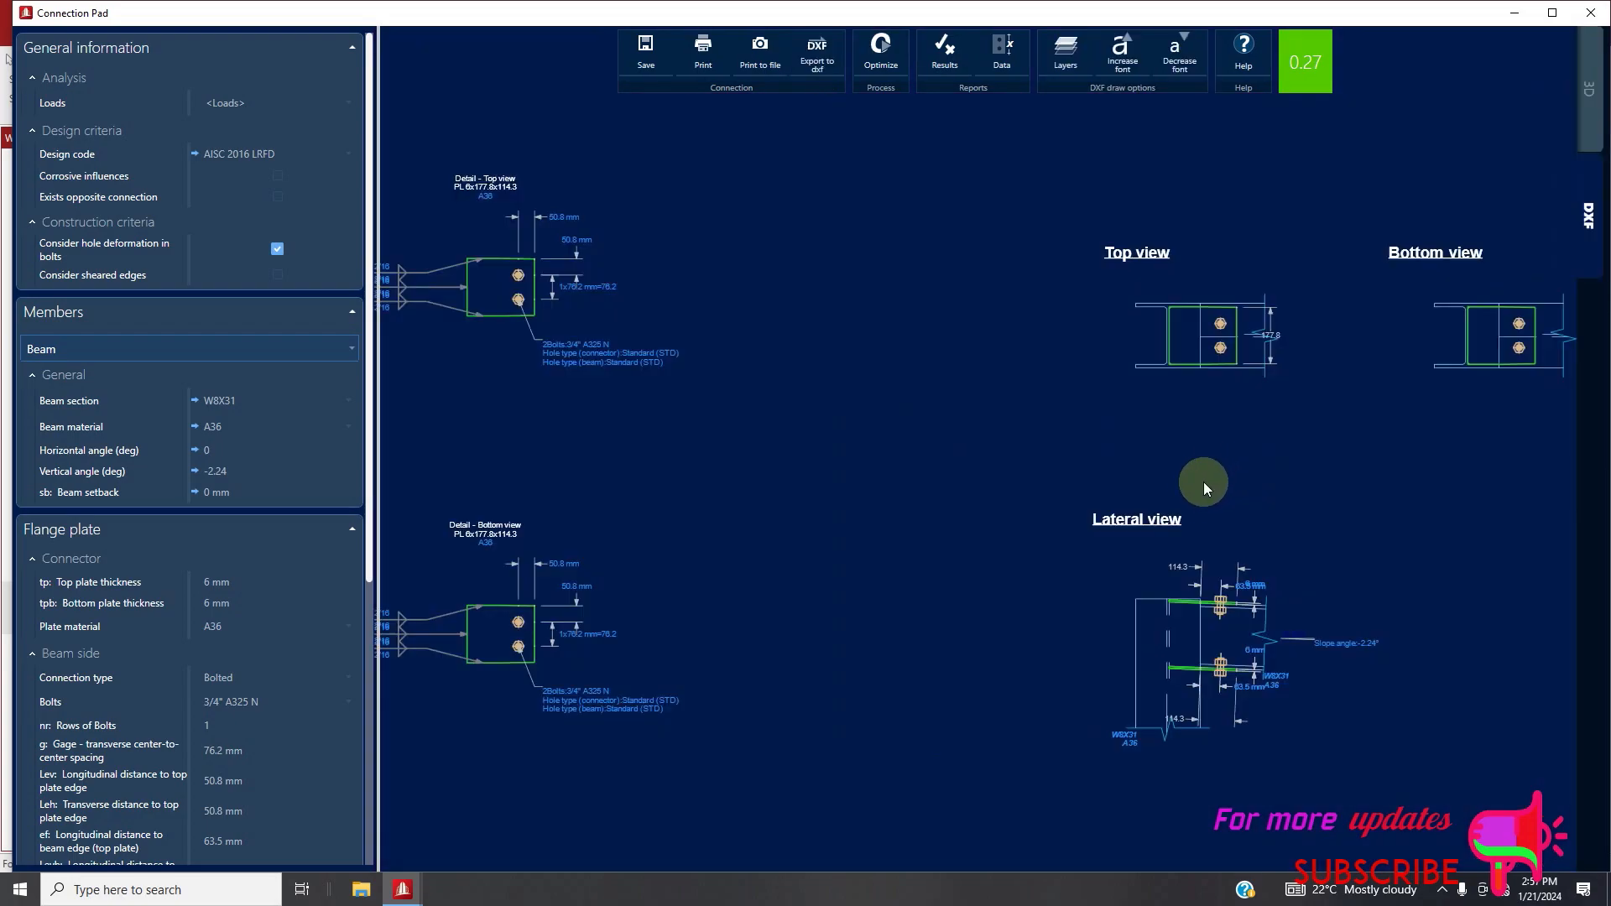
scroll(968, 455, down, 3)
click(826, 76)
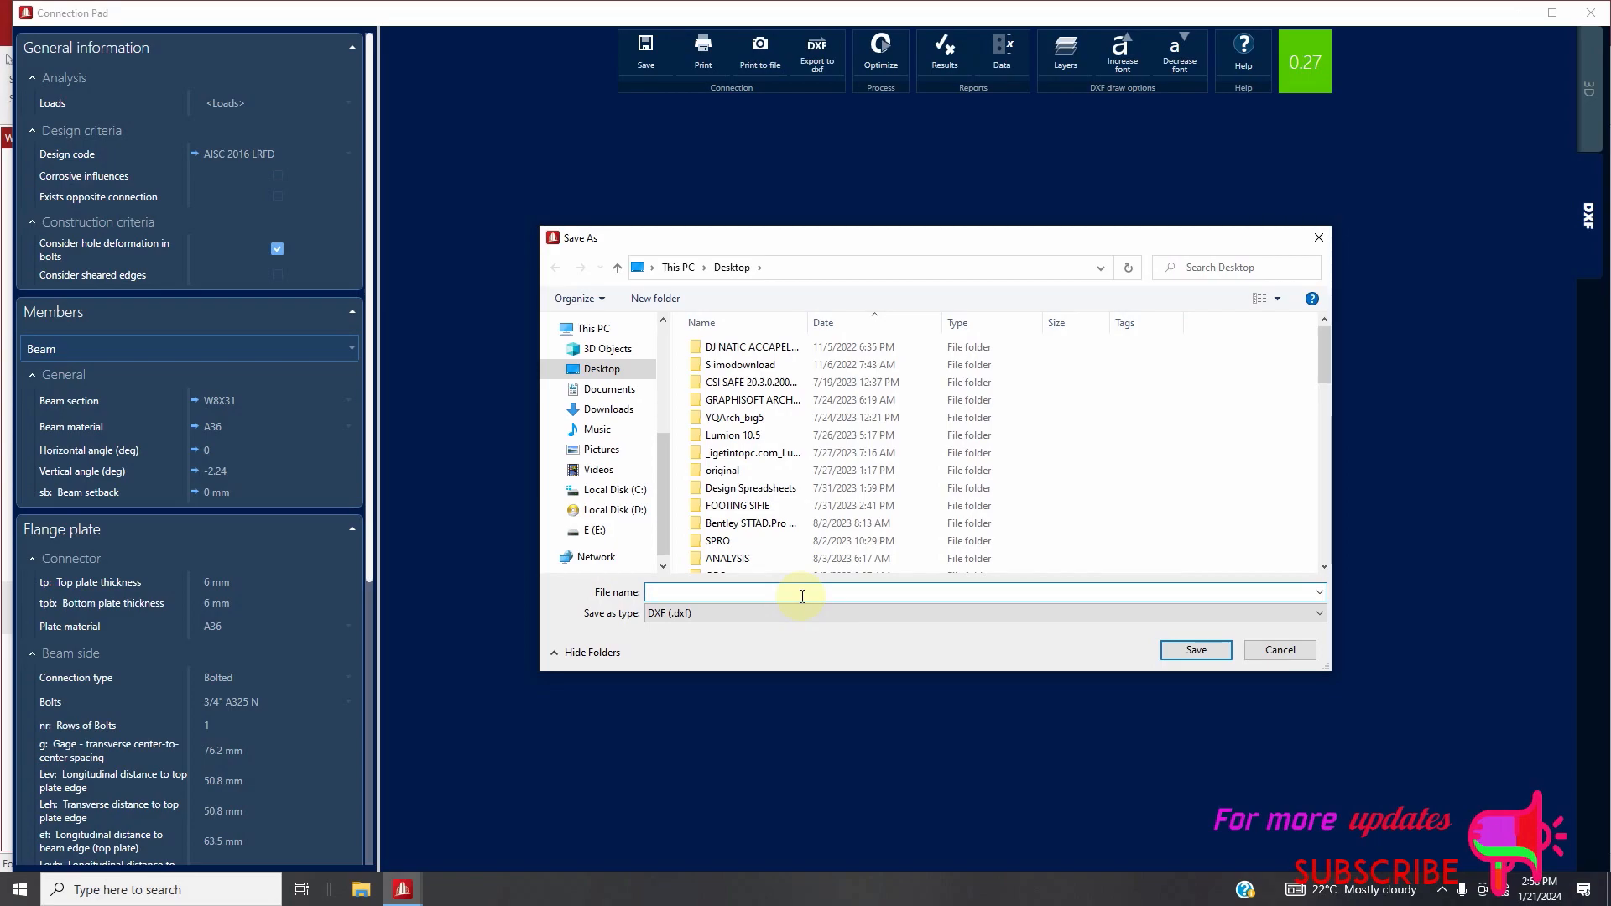
text(FLANG BCW)
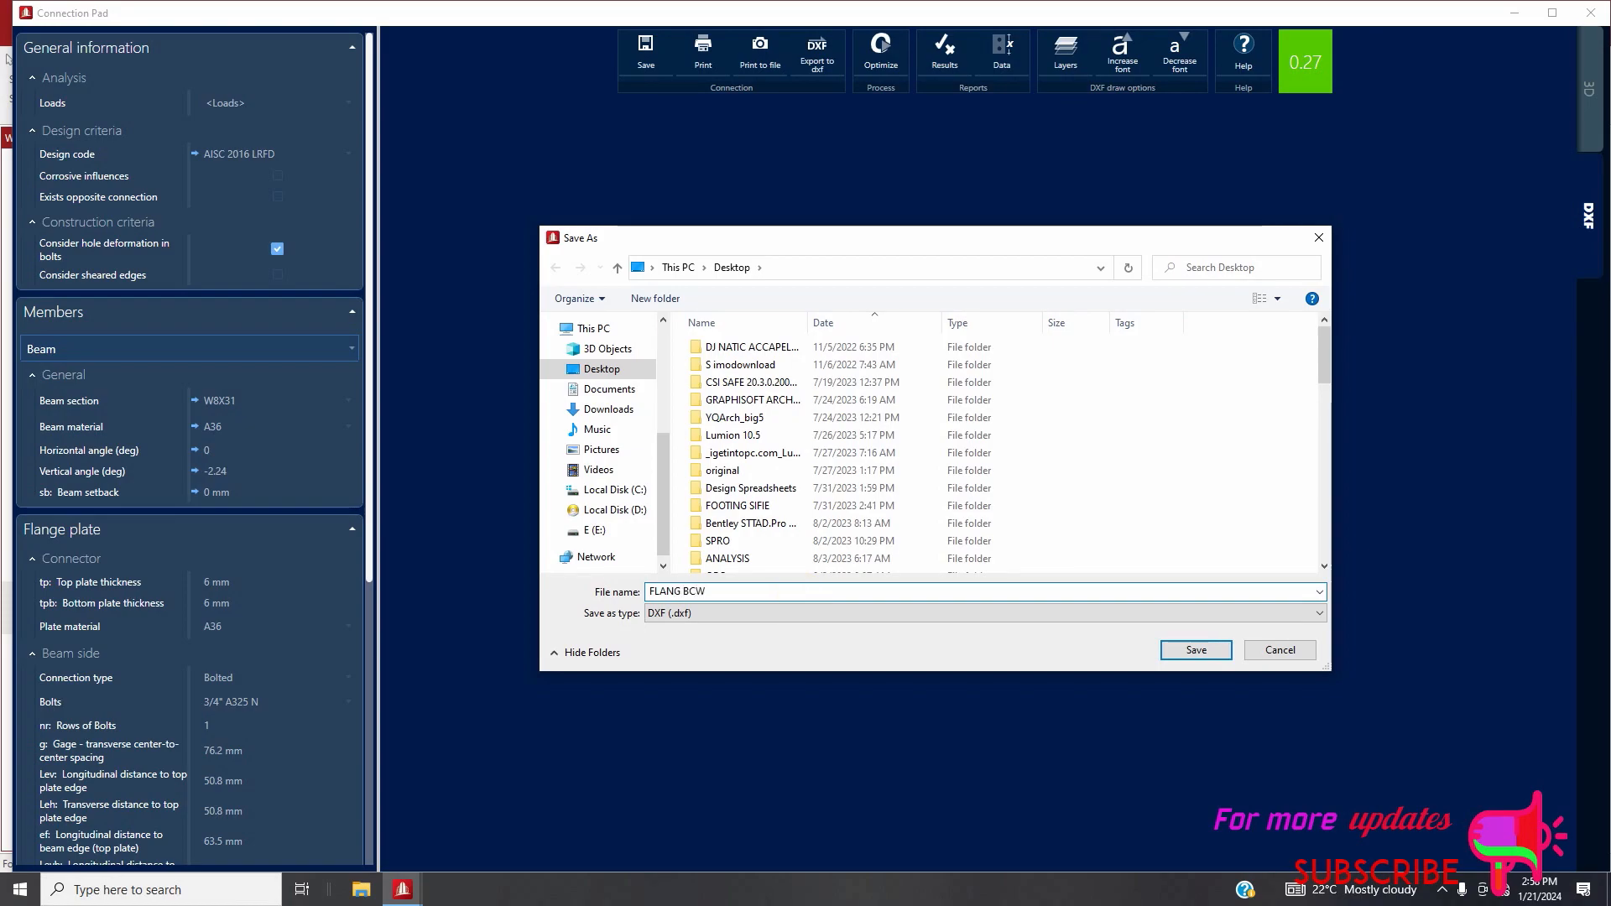
click(1172, 649)
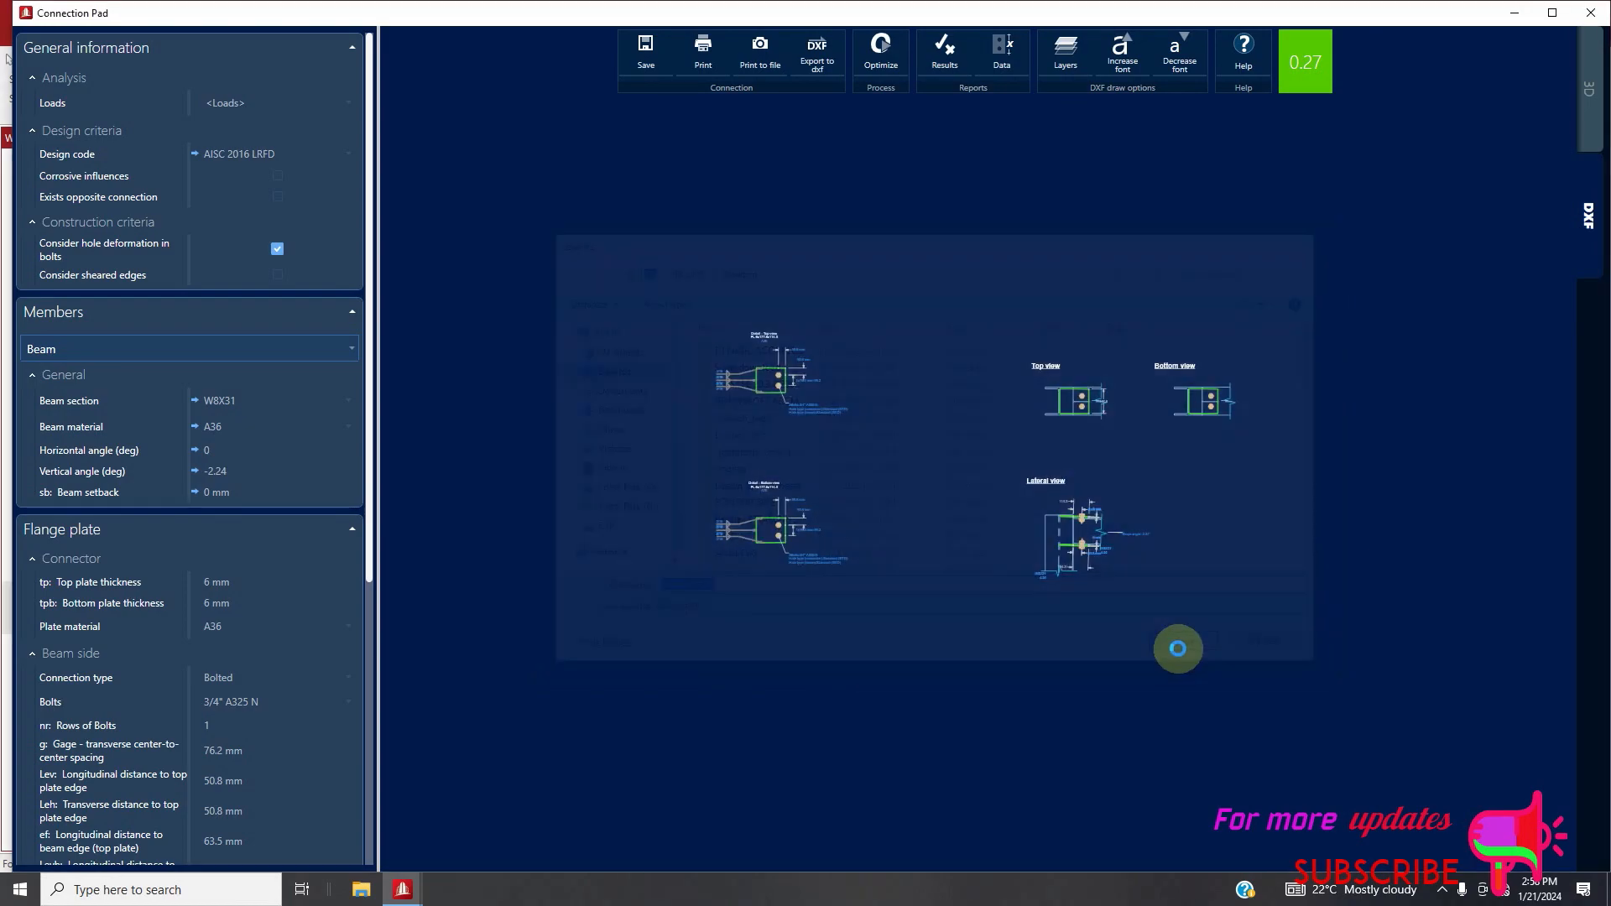
Examine the lateral view and top plate detail of the flange plate connection drawing, and close the connection editor
scroll(1110, 545, up, 3)
scroll(1079, 517, up, 3)
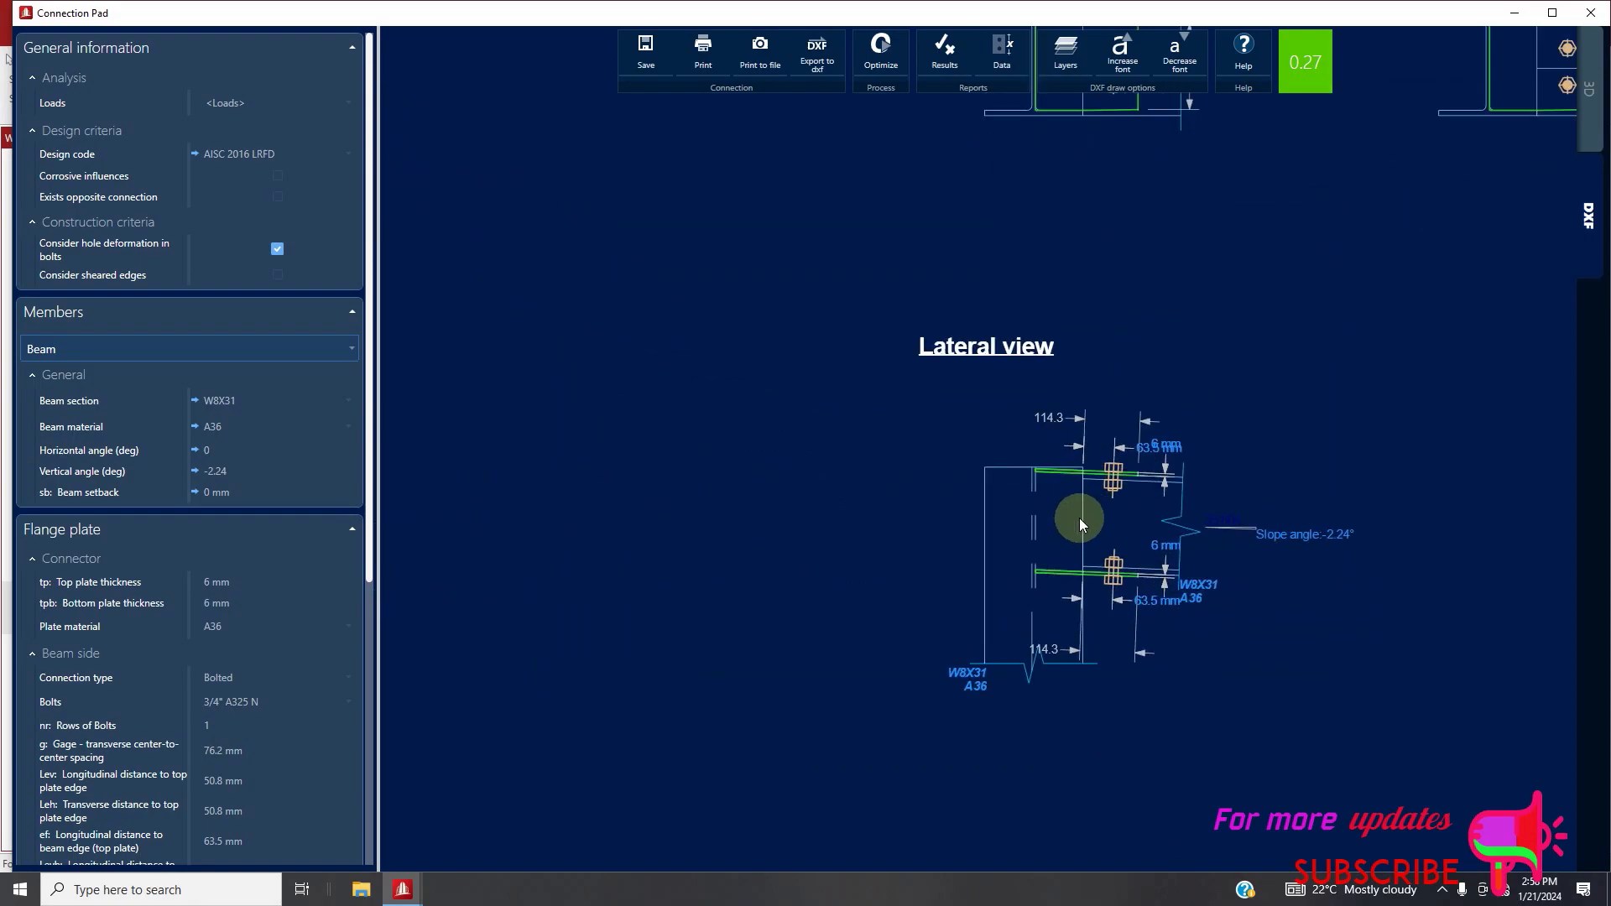
scroll(1090, 532, down, 4)
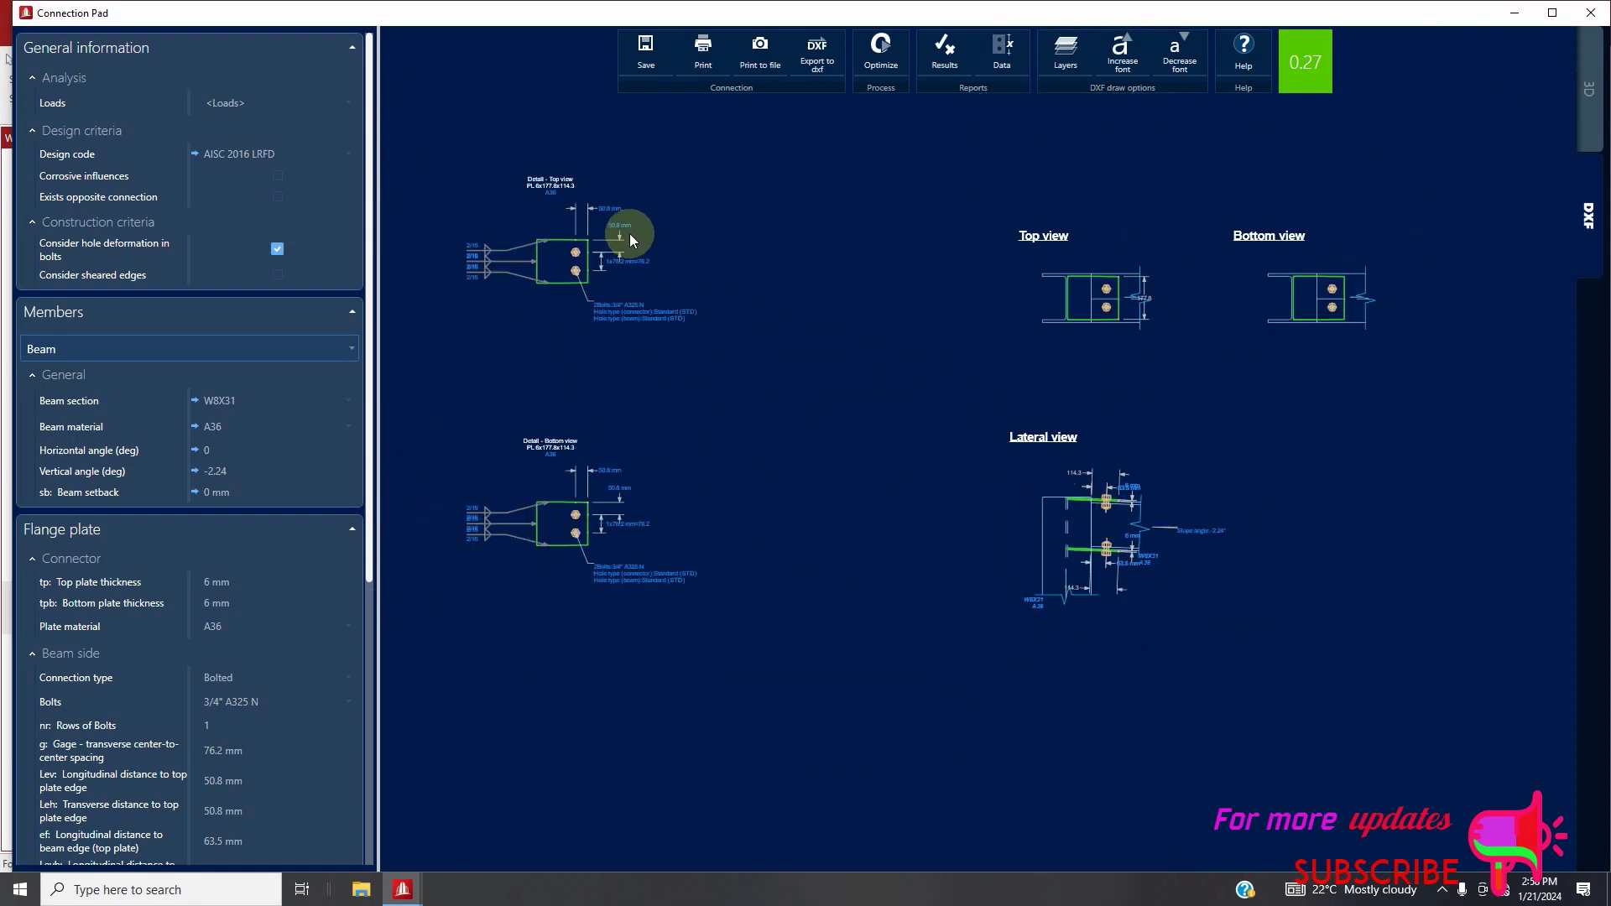
scroll(565, 251, up, 4)
scroll(755, 370, down, 2)
scroll(626, 326, up, 3)
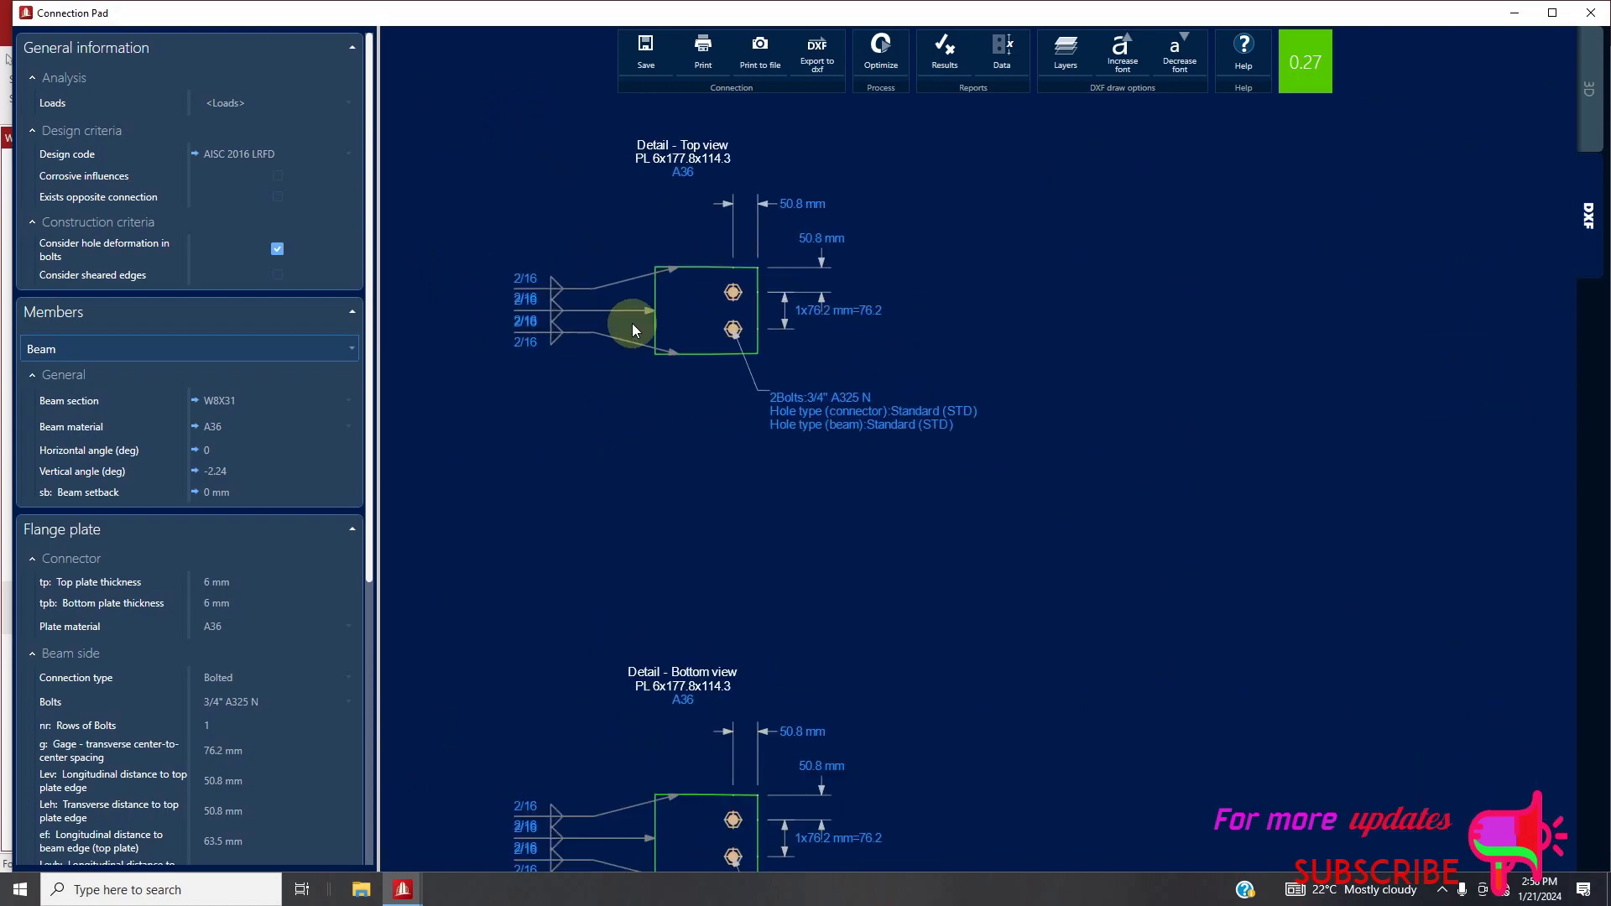
click(1527, 18)
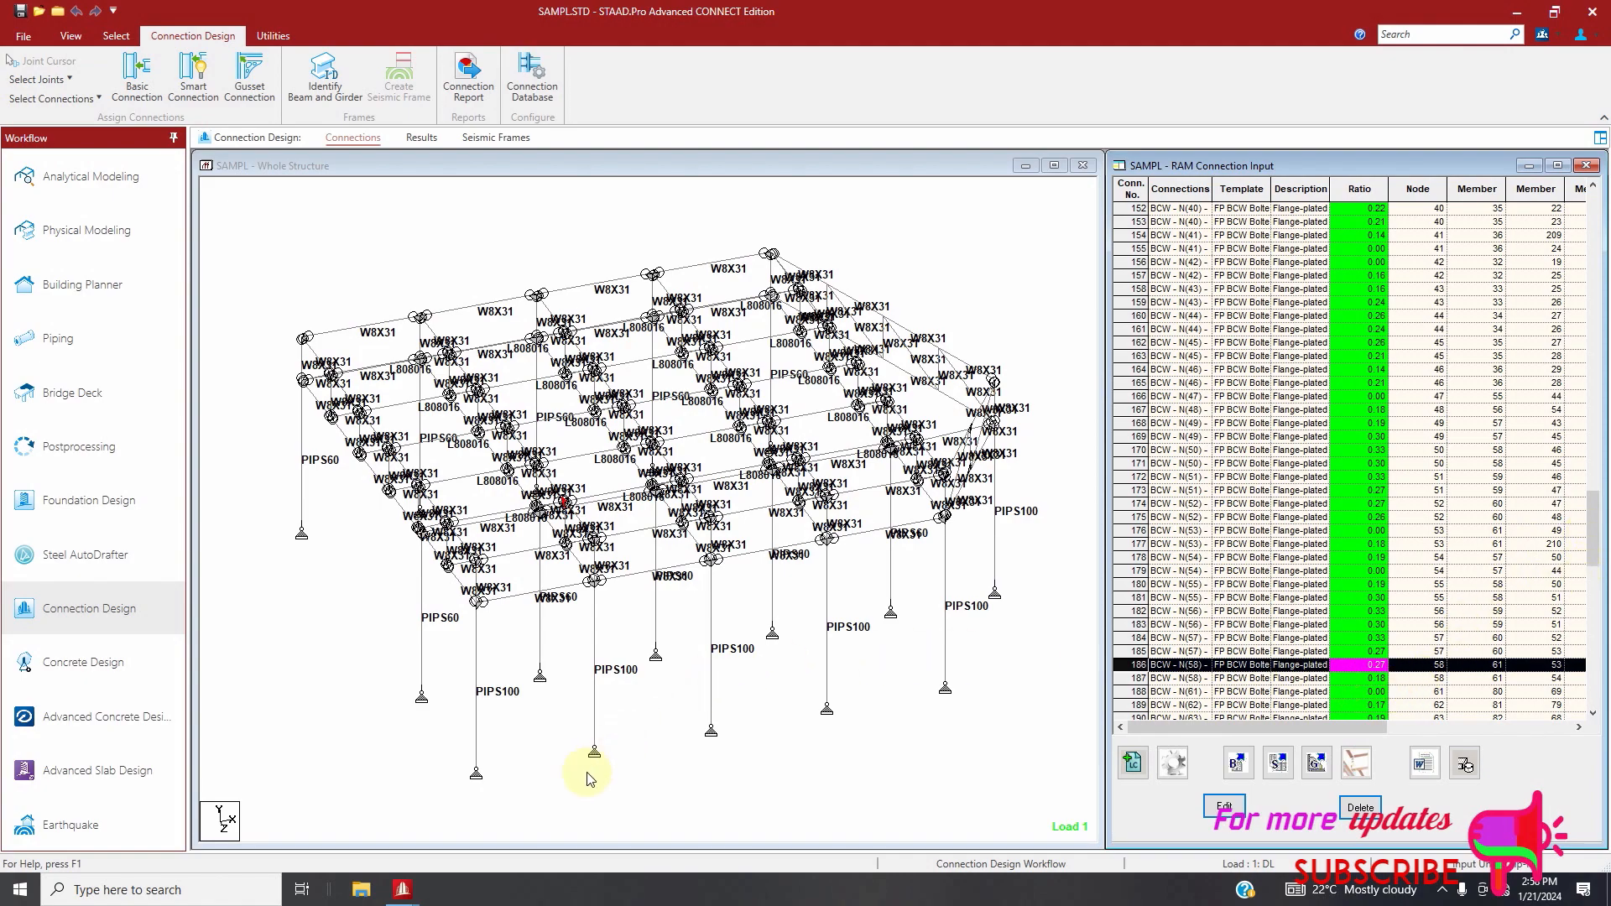
mouse_move(416, 890)
click(504, 845)
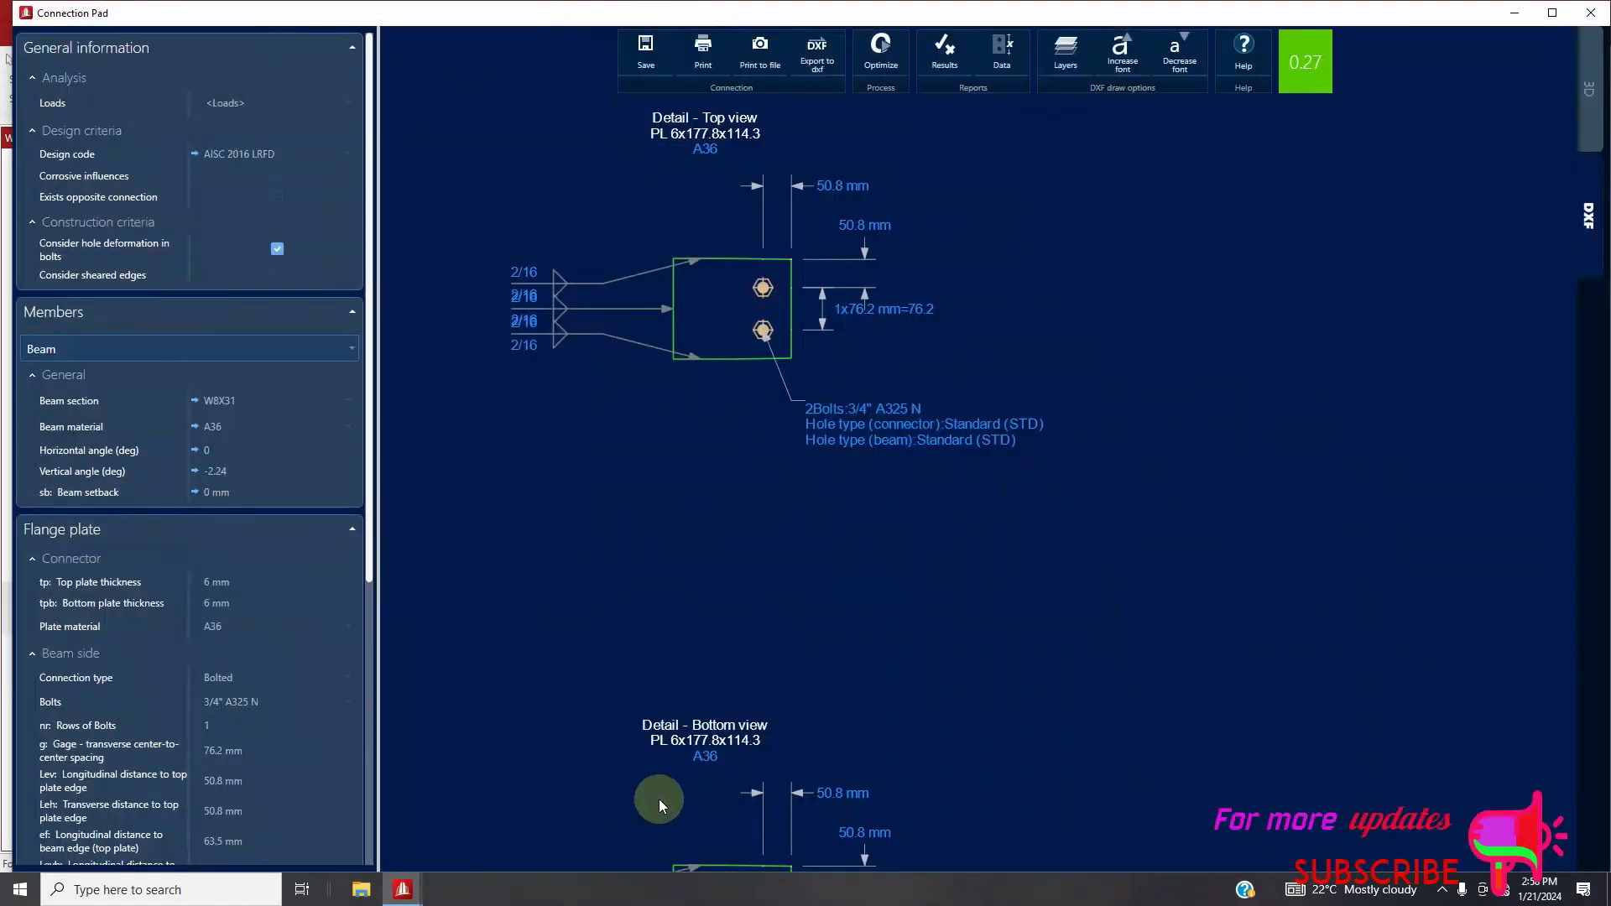
click(1590, 12)
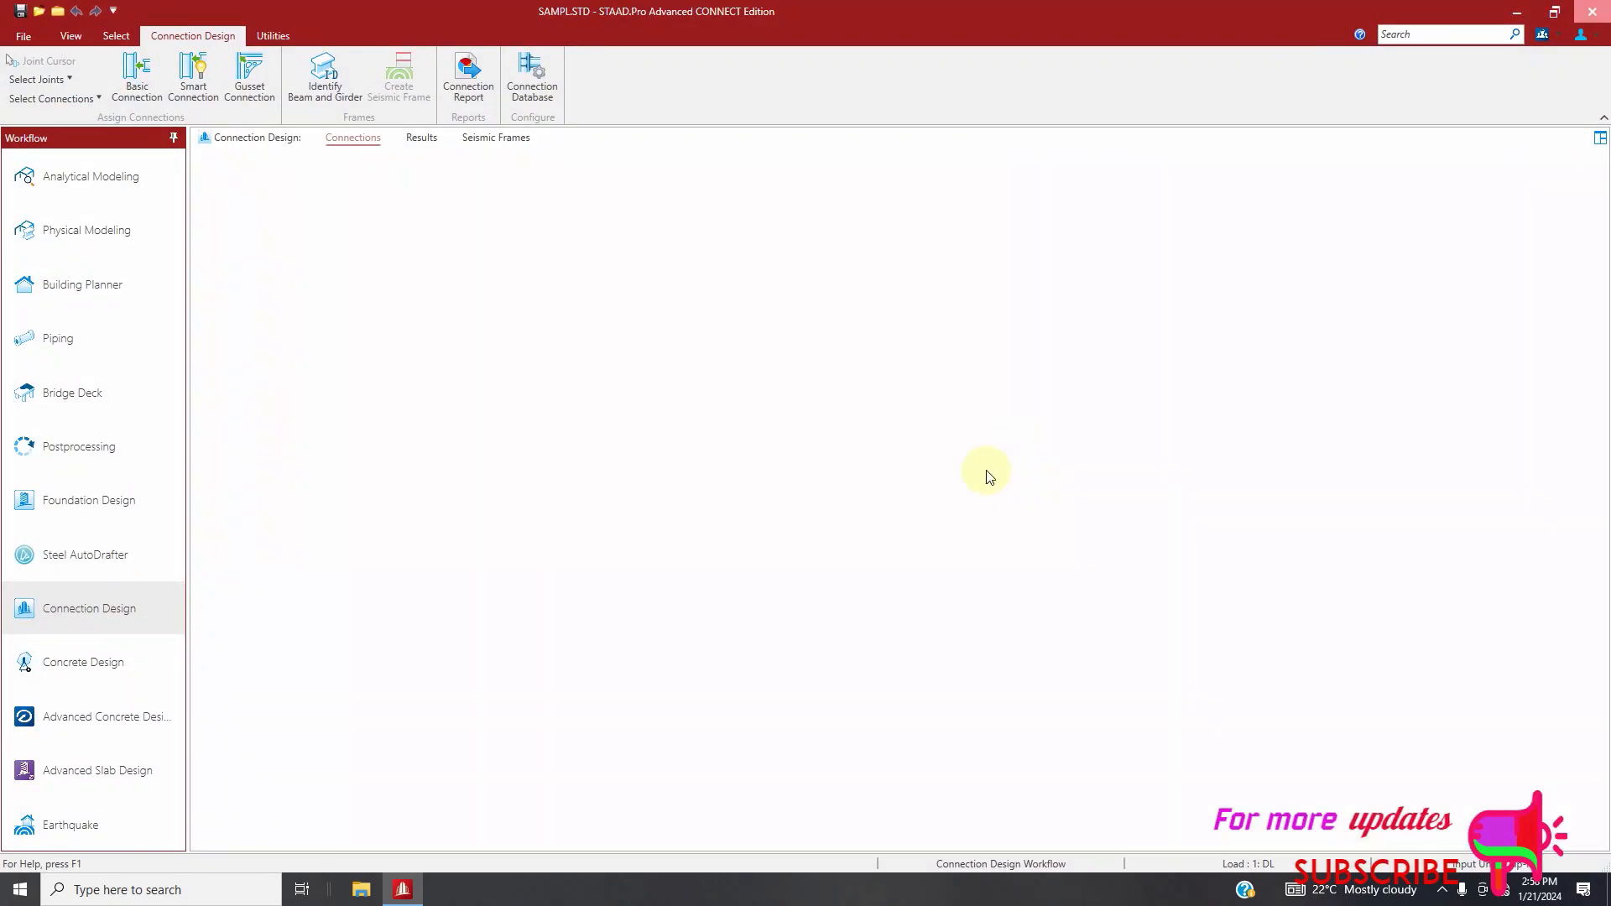